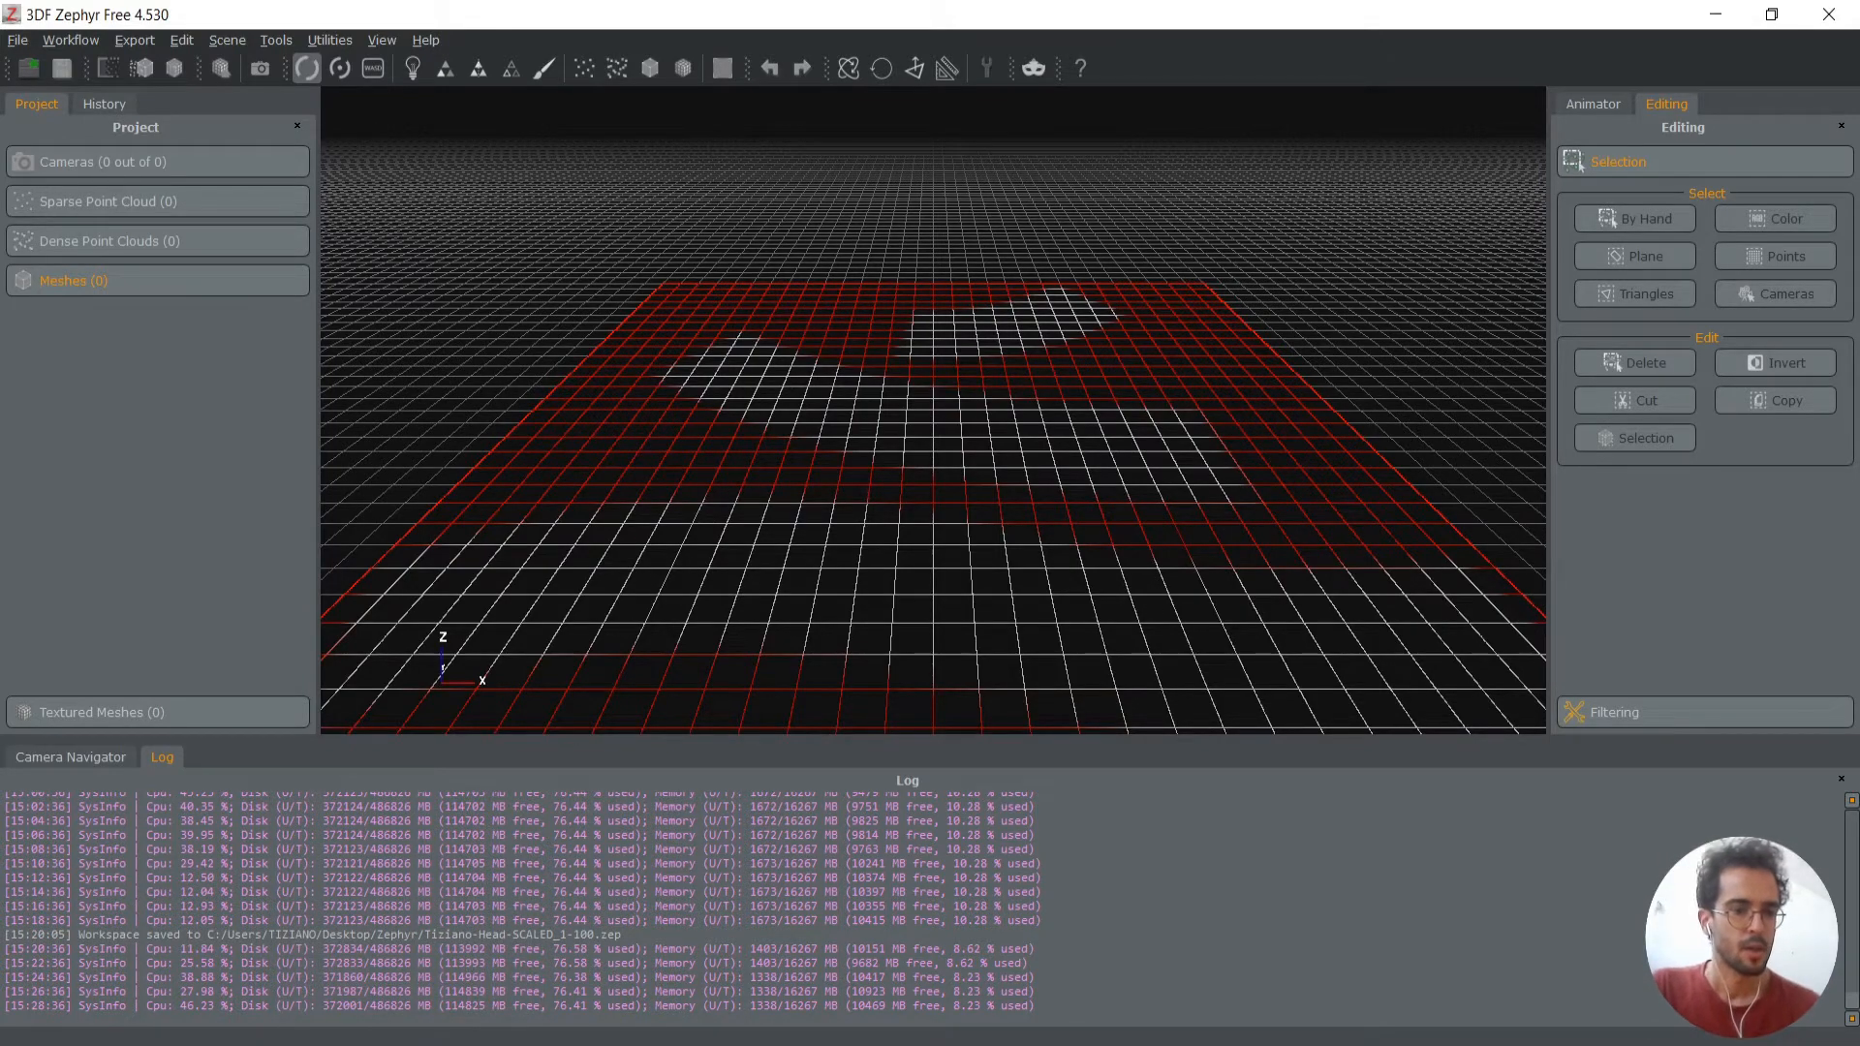
# Switch to the Full Dataset folder in File Explorer and bring all its JPG photos into 3DF Zephyr as a new project
pyautogui.hotkey('alt', 'Tab')
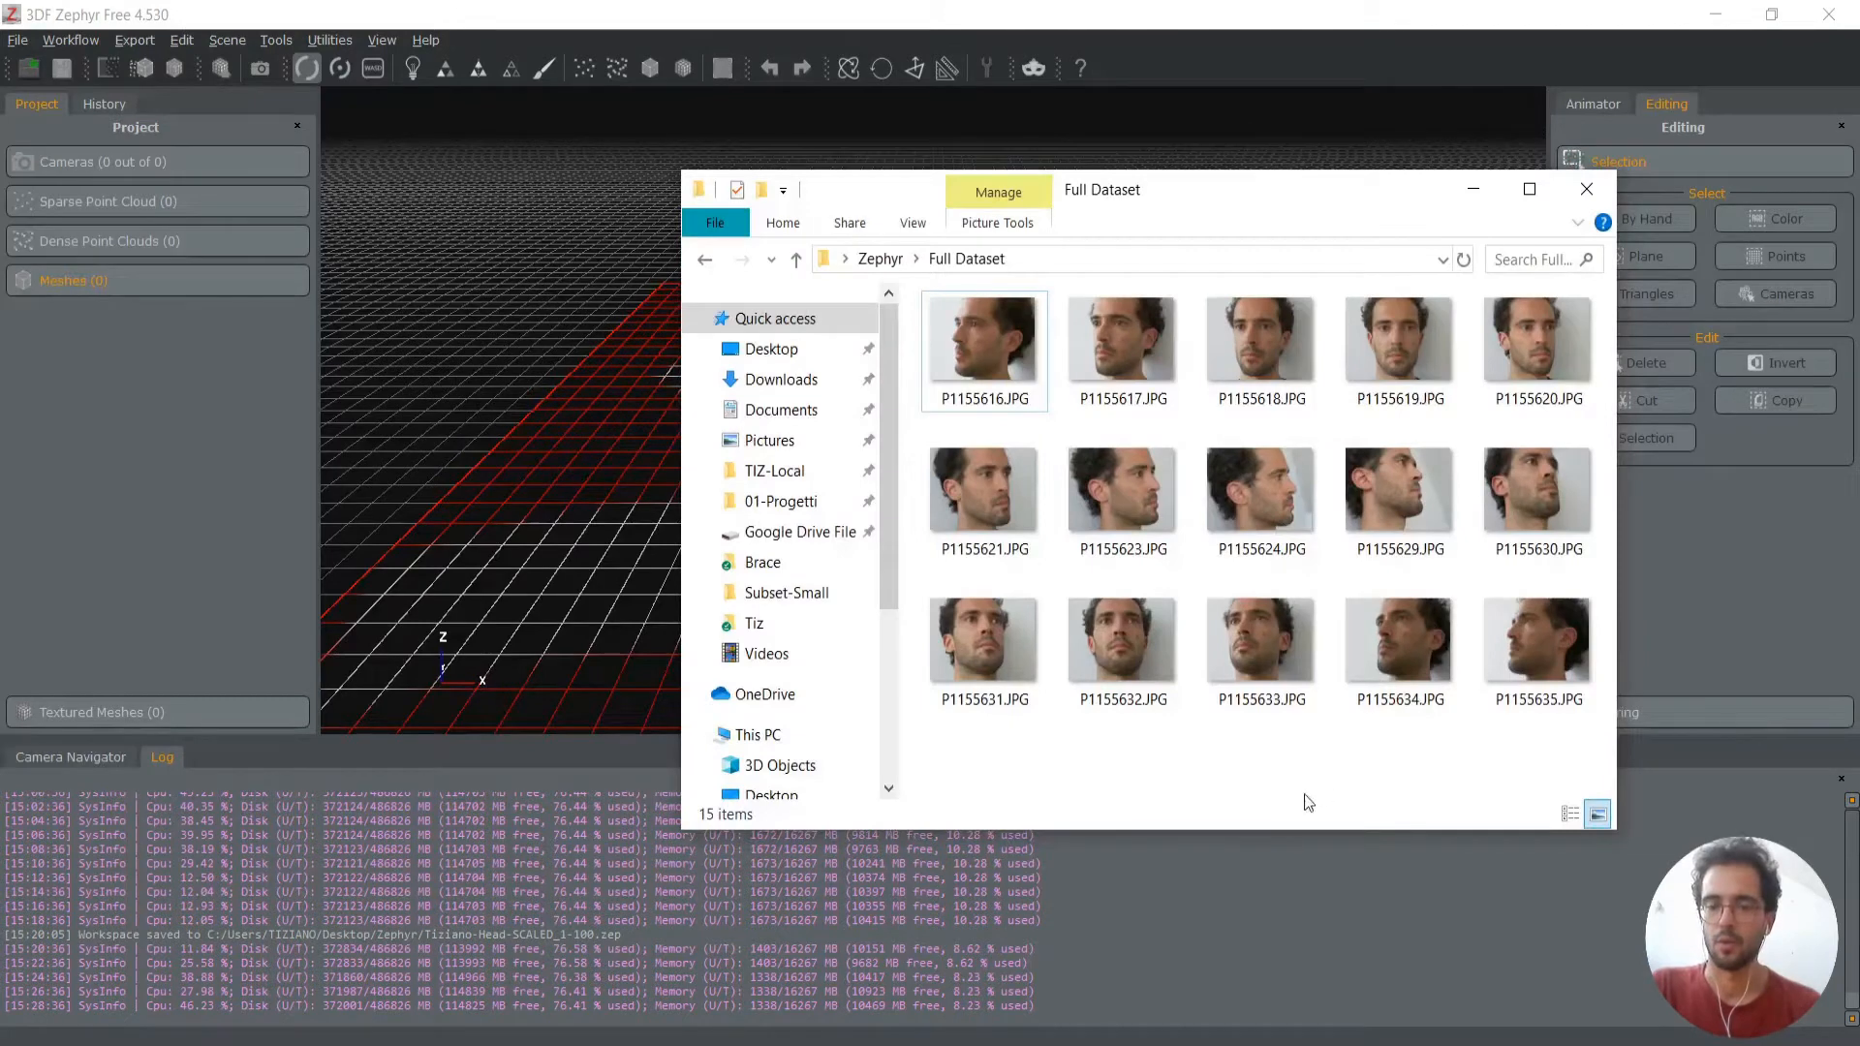
pyautogui.moveTo(1562, 743); pyautogui.dragTo(930, 291)
pyautogui.moveTo(1264, 195); pyautogui.dragTo(1448, 201)
pyautogui.moveTo(1176, 368)
pyautogui.mouseDown()
pyautogui.moveTo(1120, 462)
pyautogui.moveTo(636, 455)
pyautogui.moveTo(1167, 355)
pyautogui.mouseUp()
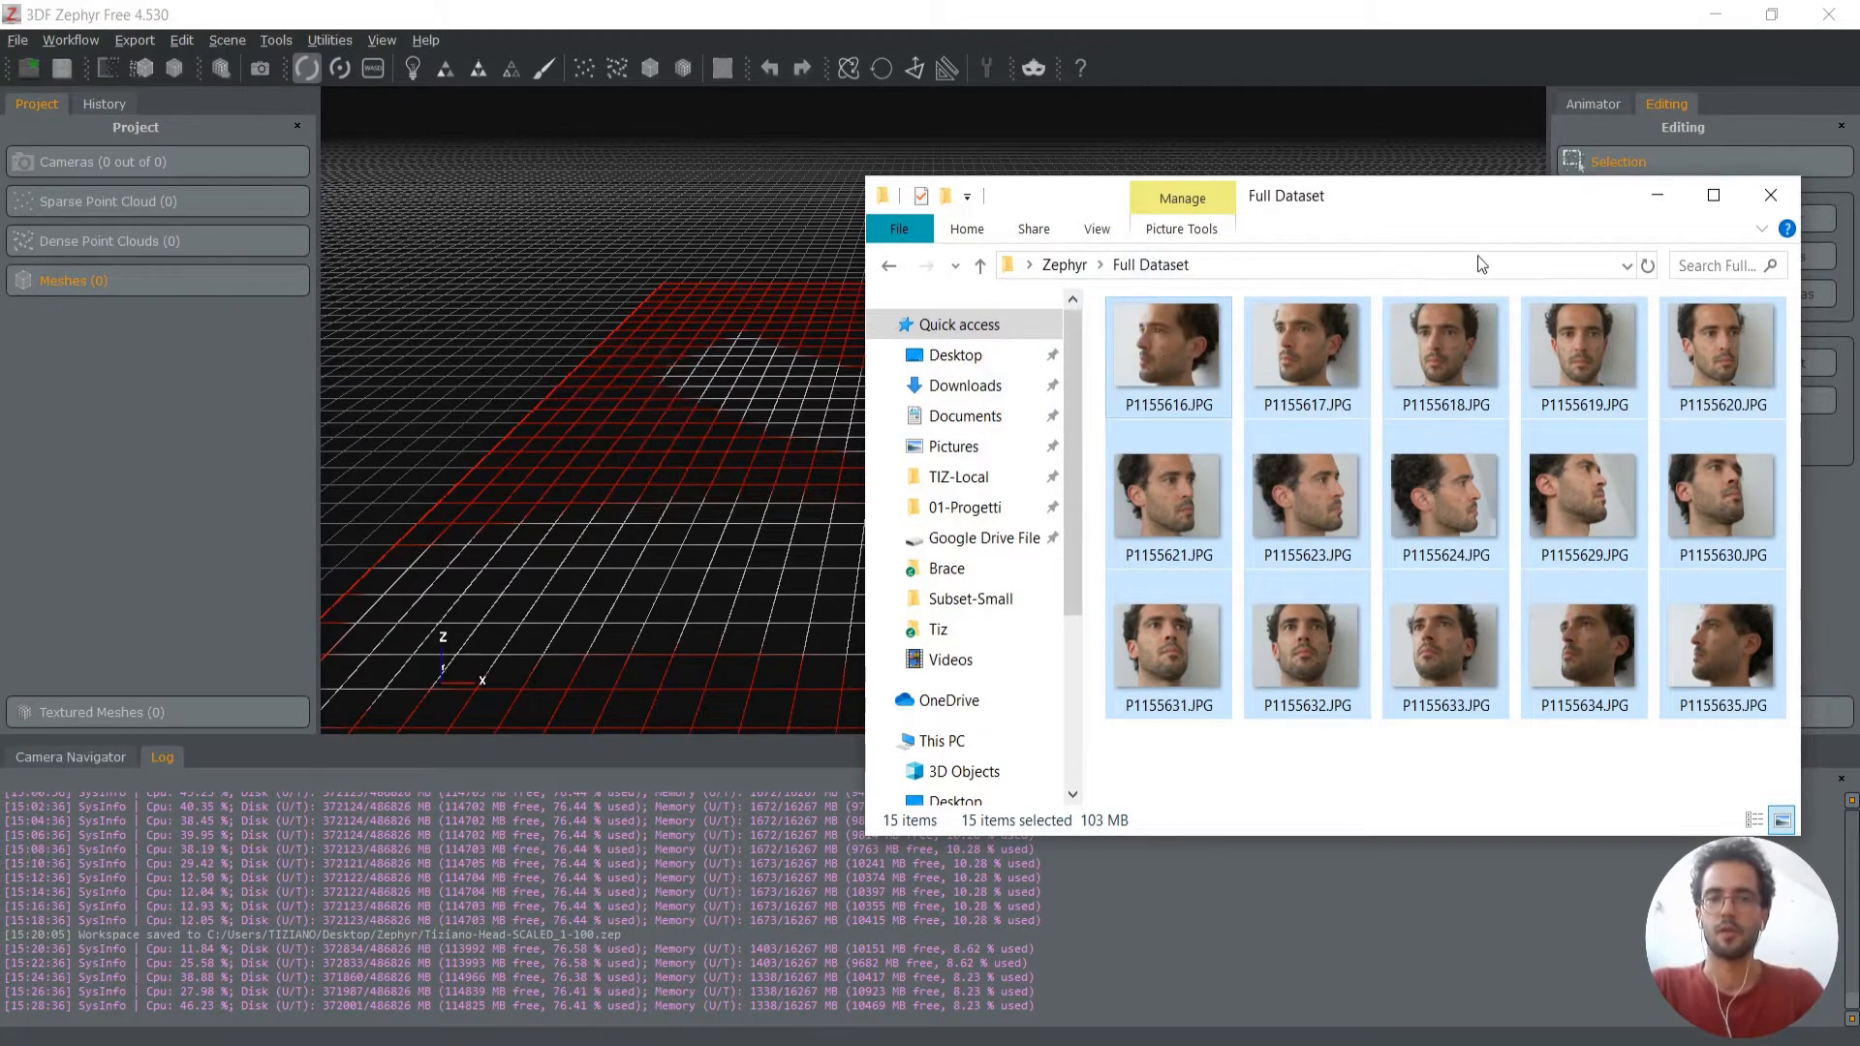
pyautogui.moveTo(1463, 192); pyautogui.dragTo(1388, 249)
pyautogui.moveTo(1154, 368); pyautogui.dragTo(636, 359)
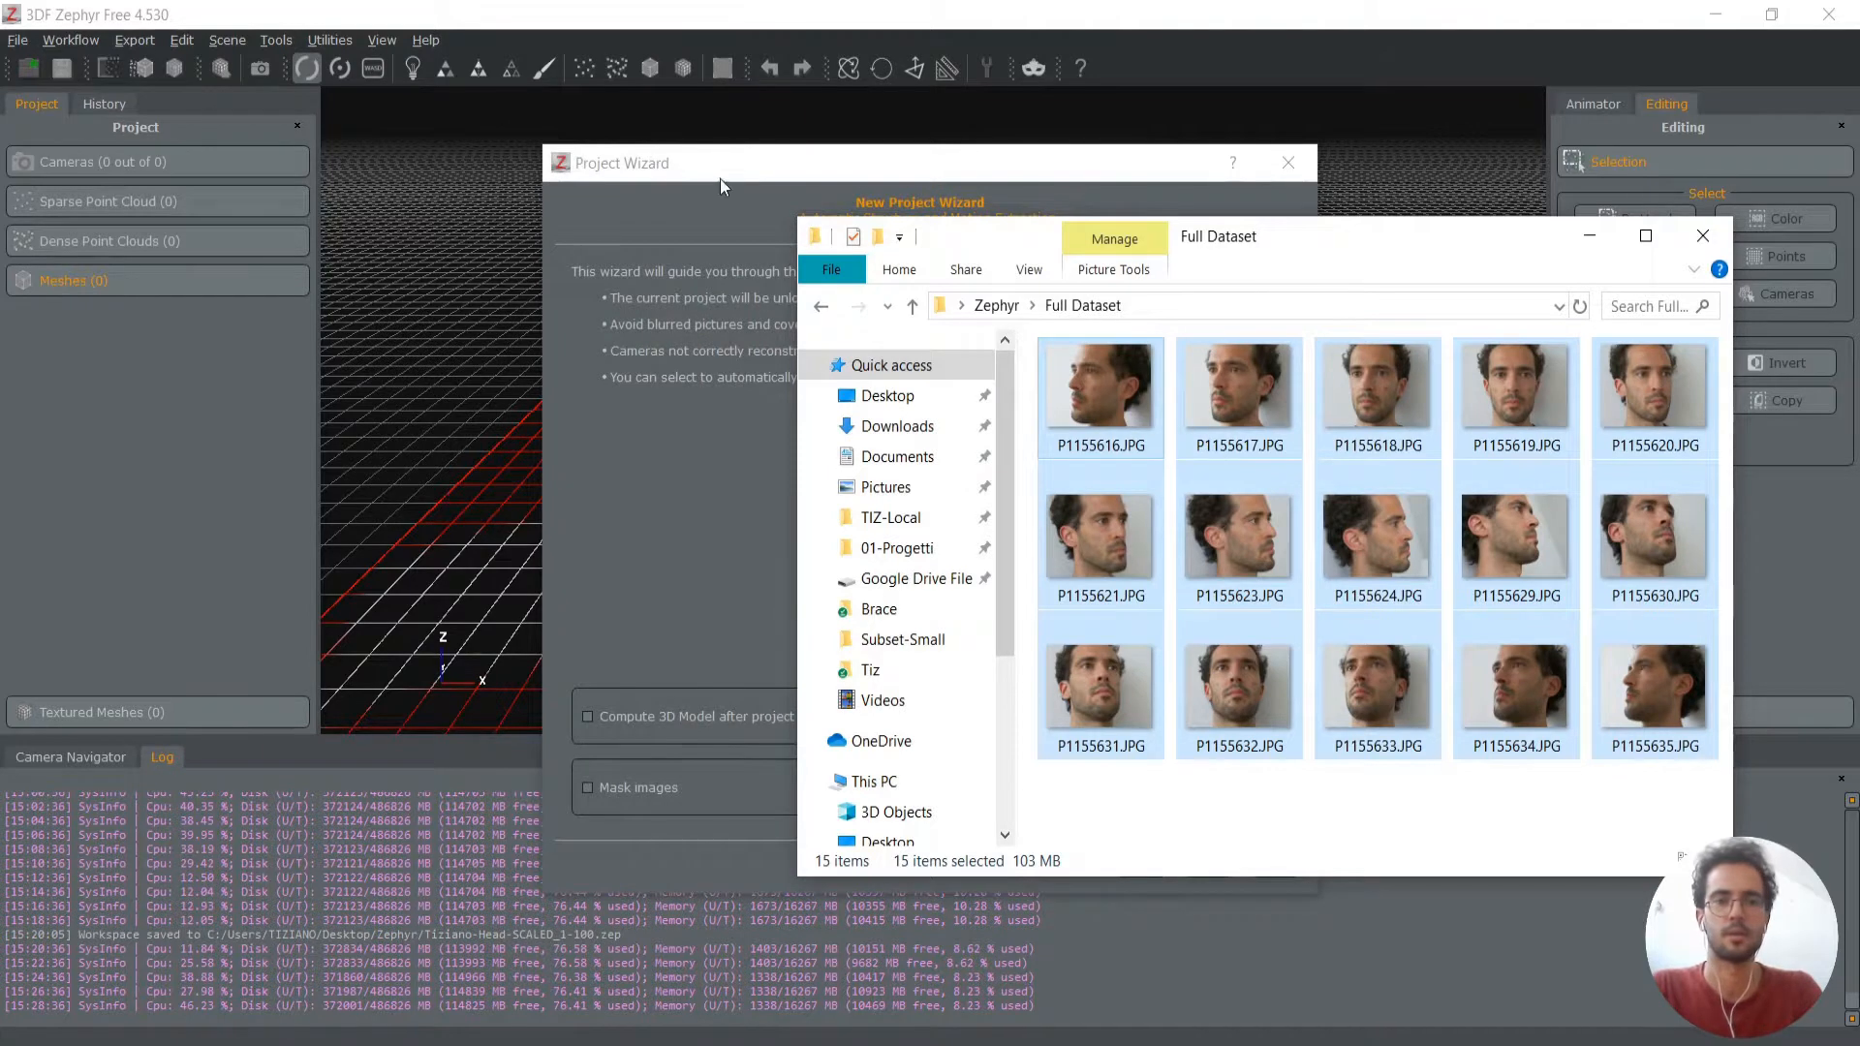
pyautogui.click(721, 174)
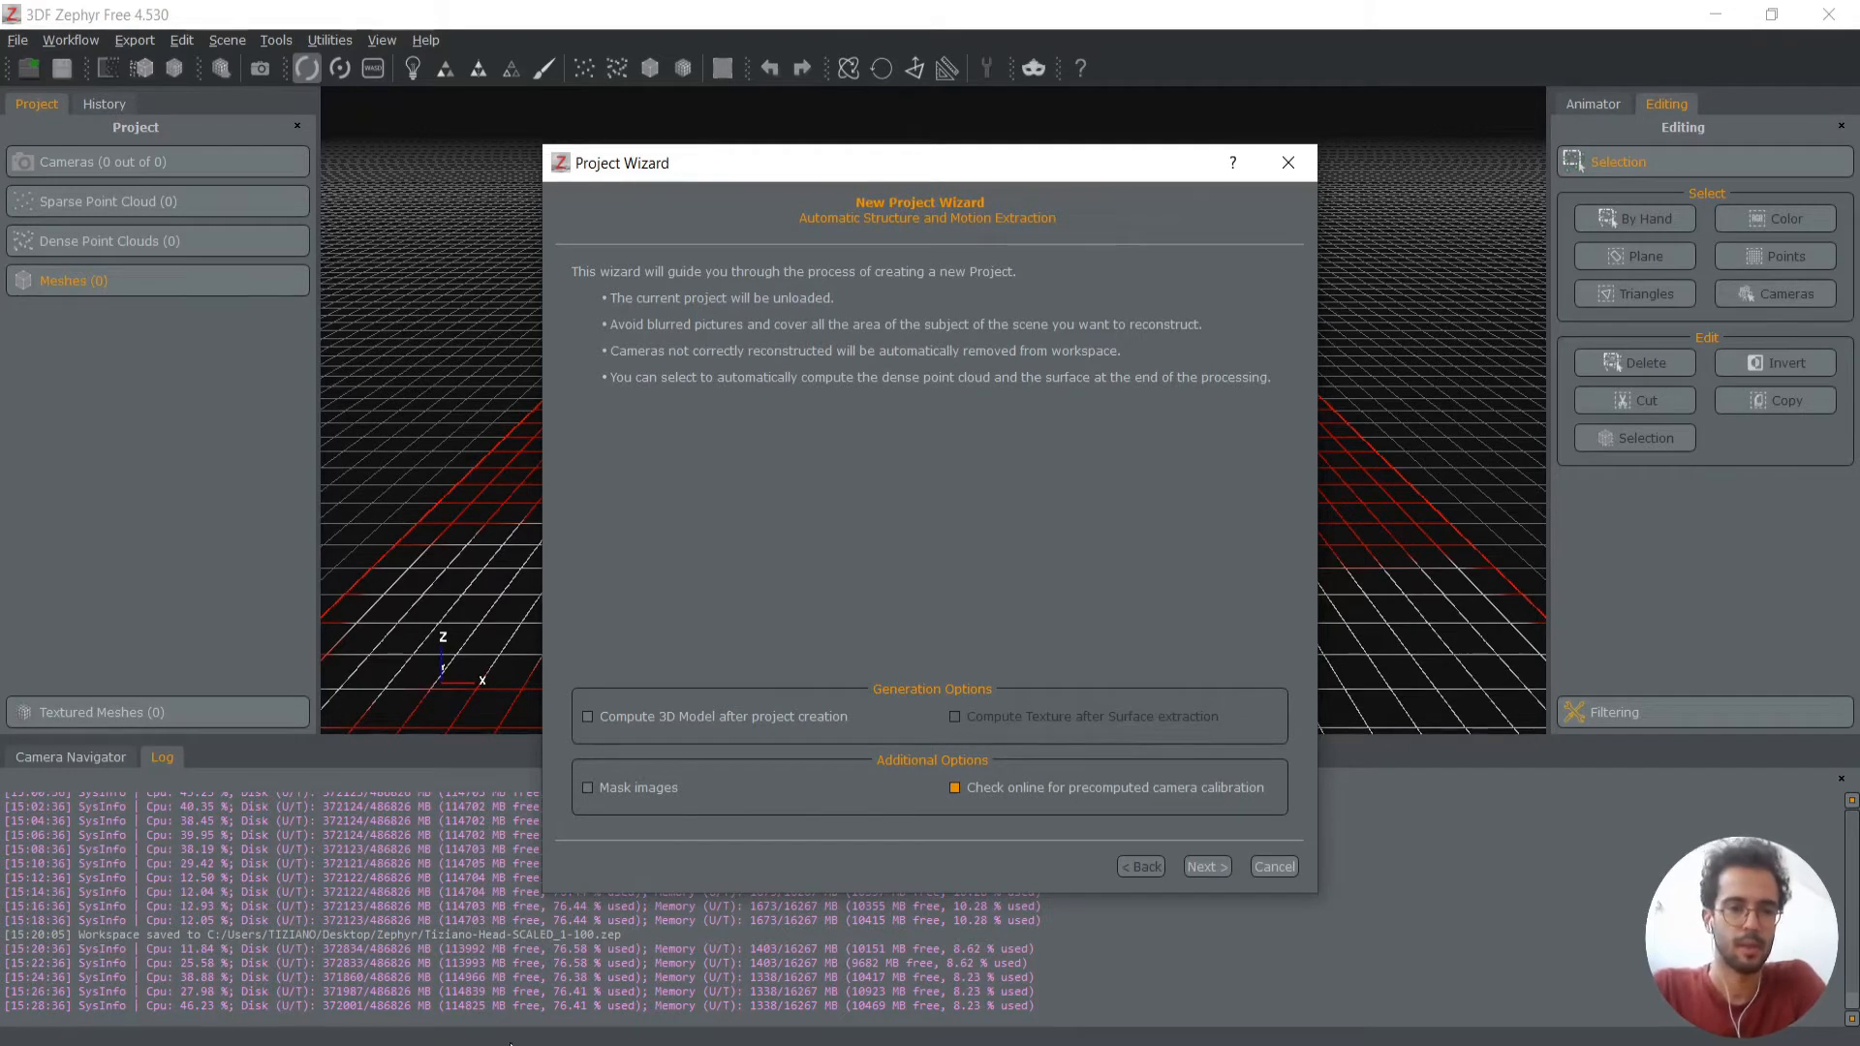
# Return to the Full Dataset folder and examine the image and camera metadata, including focal length, of P1155616.JPG
pyautogui.hotkey('alt', 'Tab')
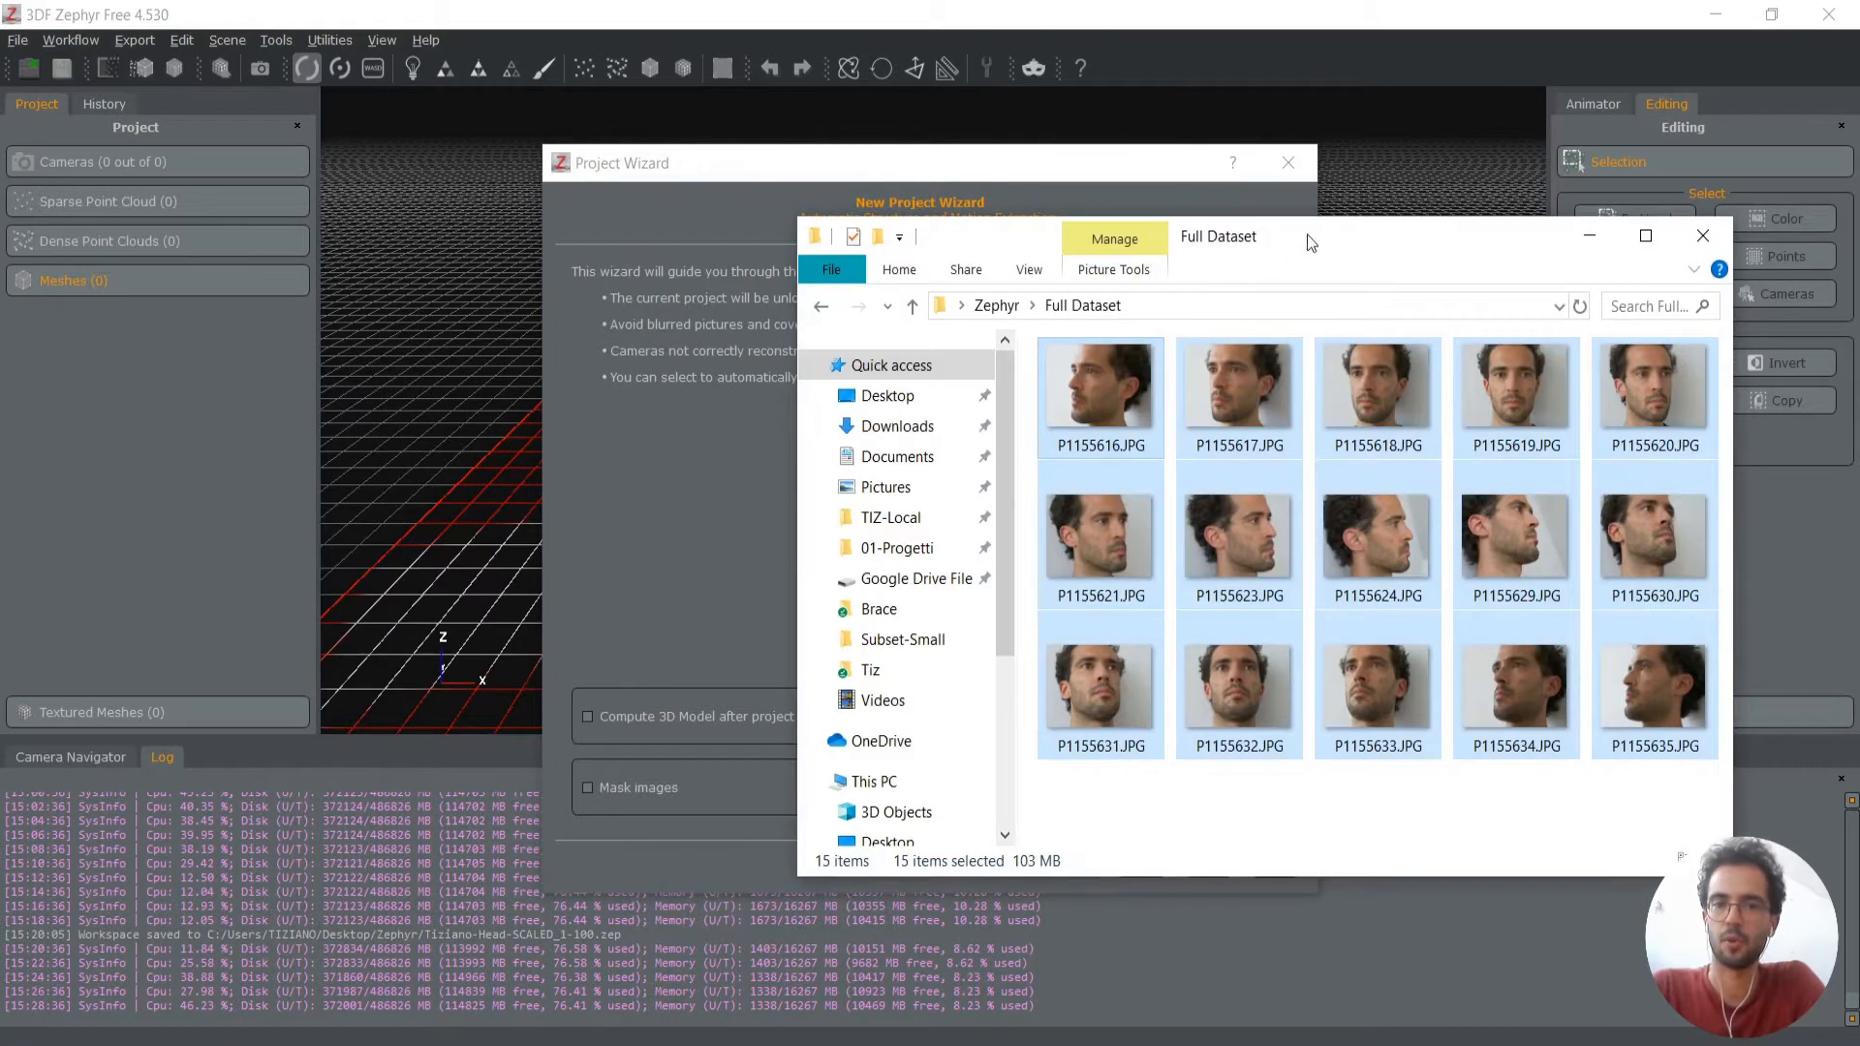
pyautogui.moveTo(1306, 236); pyautogui.dragTo(1395, 403)
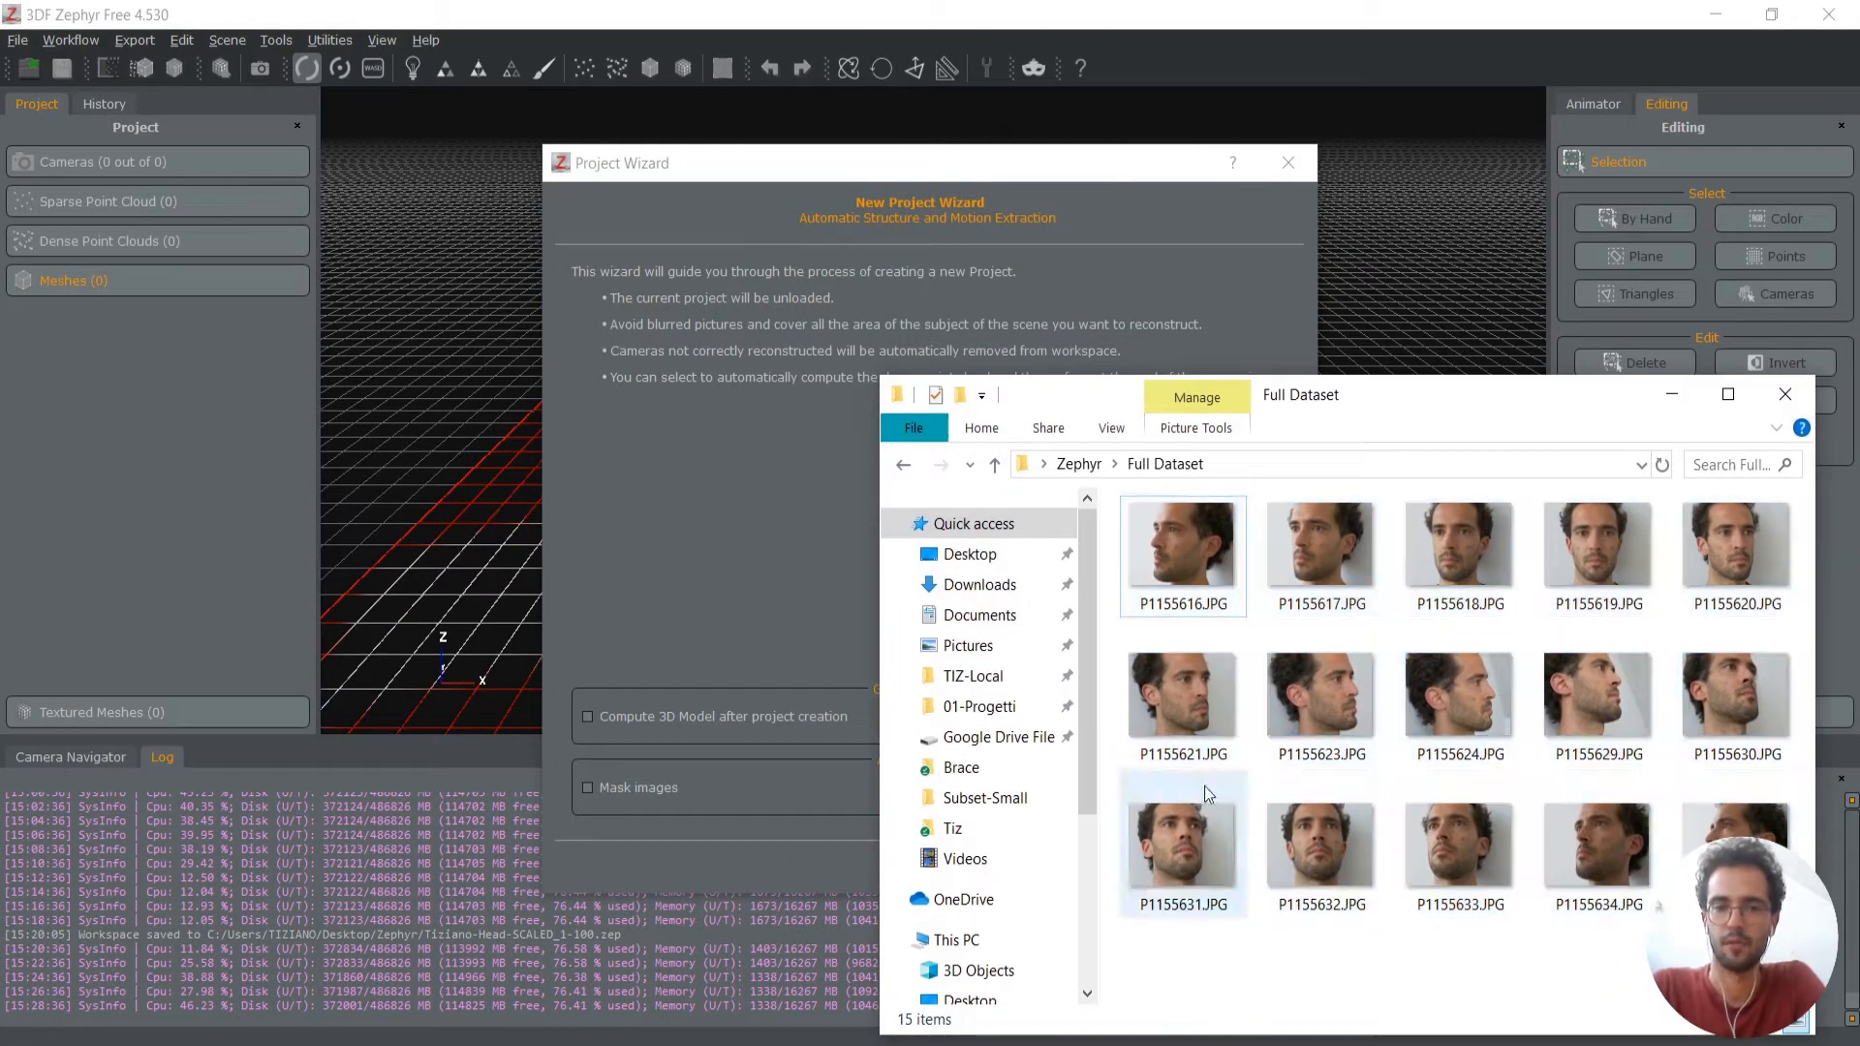
pyautogui.doubleClick(1181, 568)
pyautogui.rightClick(1181, 568)
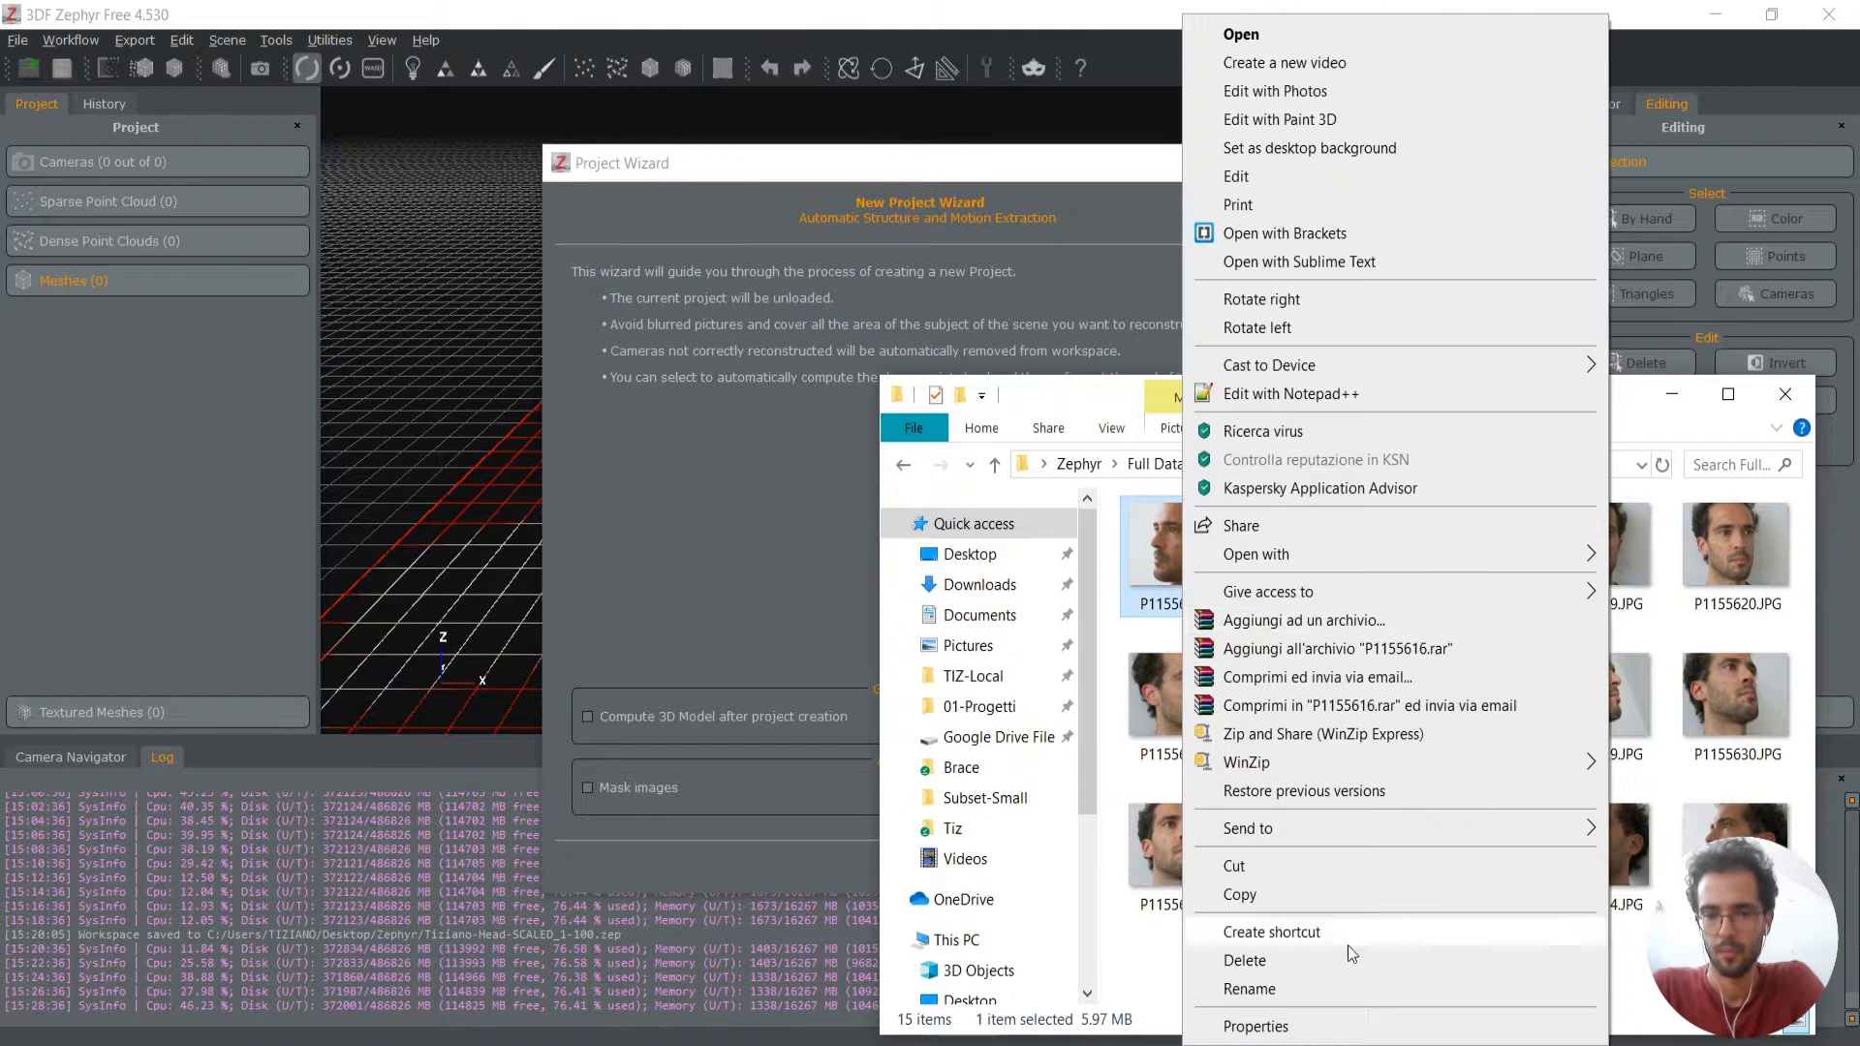
pyautogui.click(1300, 1024)
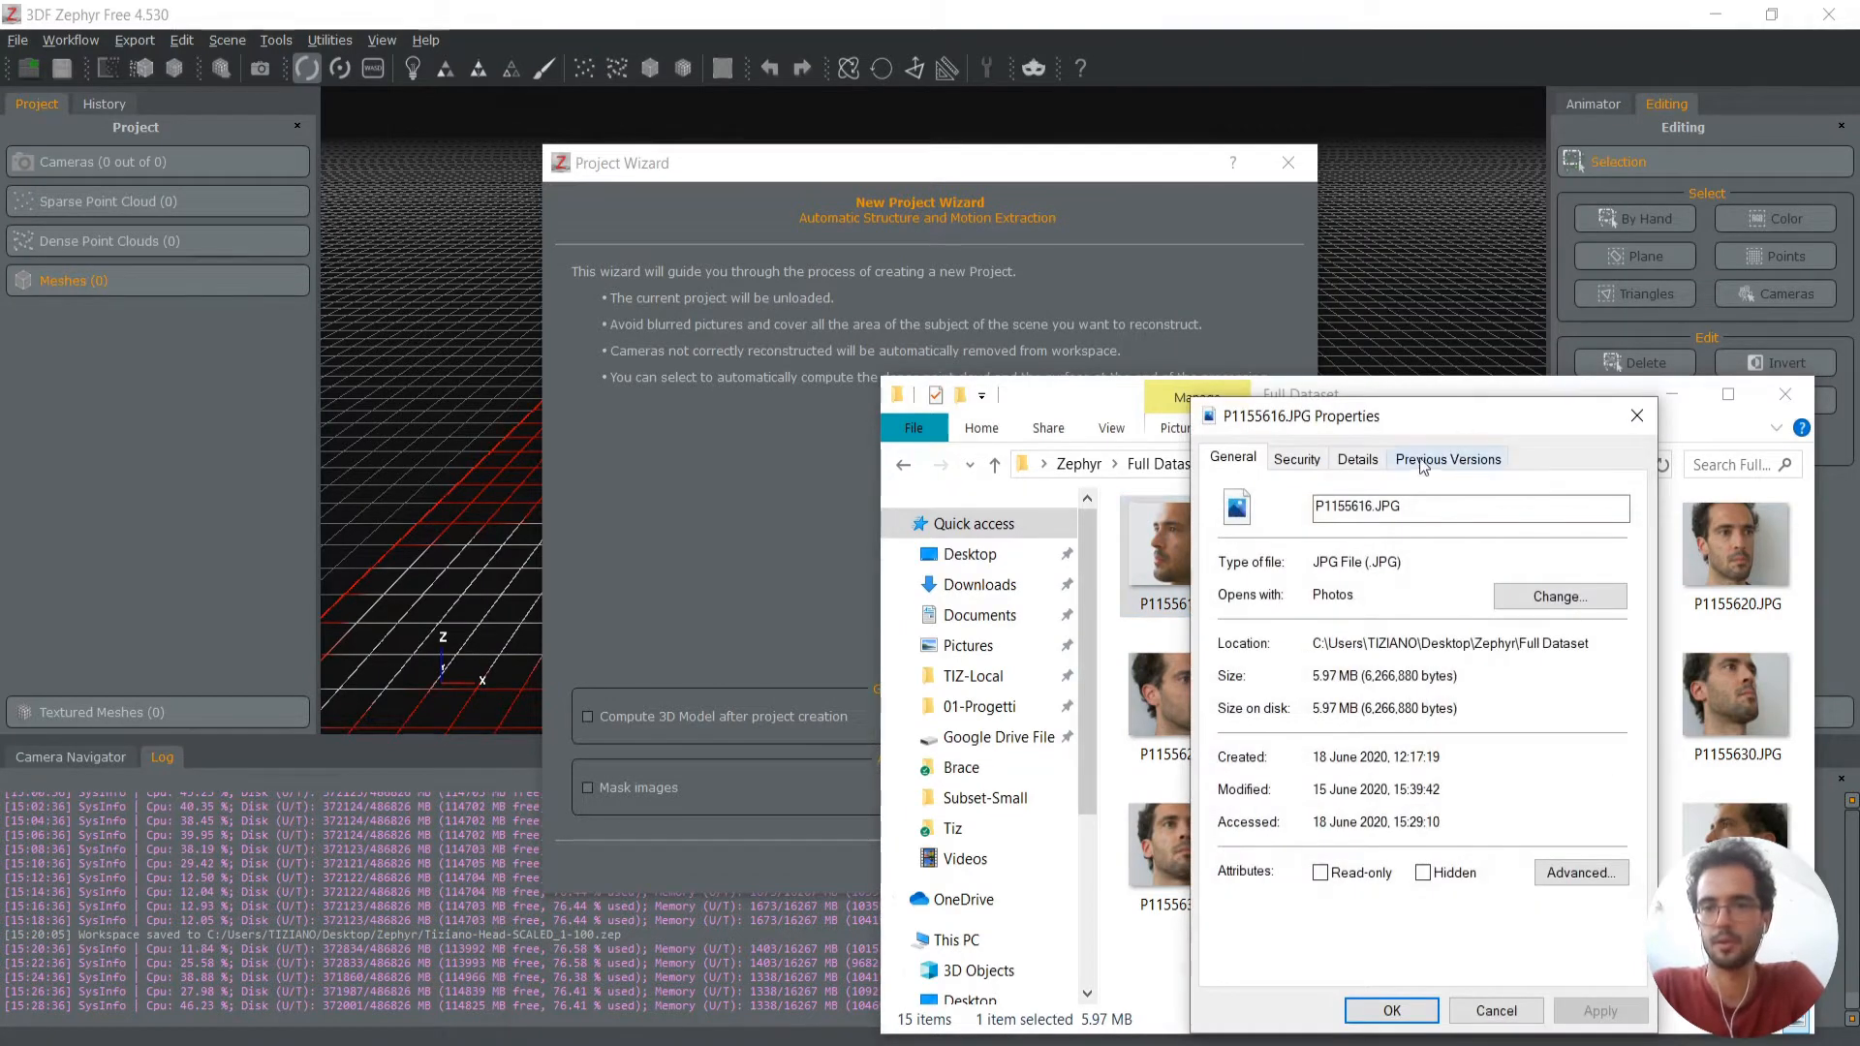
pyautogui.click(1364, 465)
pyautogui.moveTo(1402, 426); pyautogui.dragTo(1385, 202)
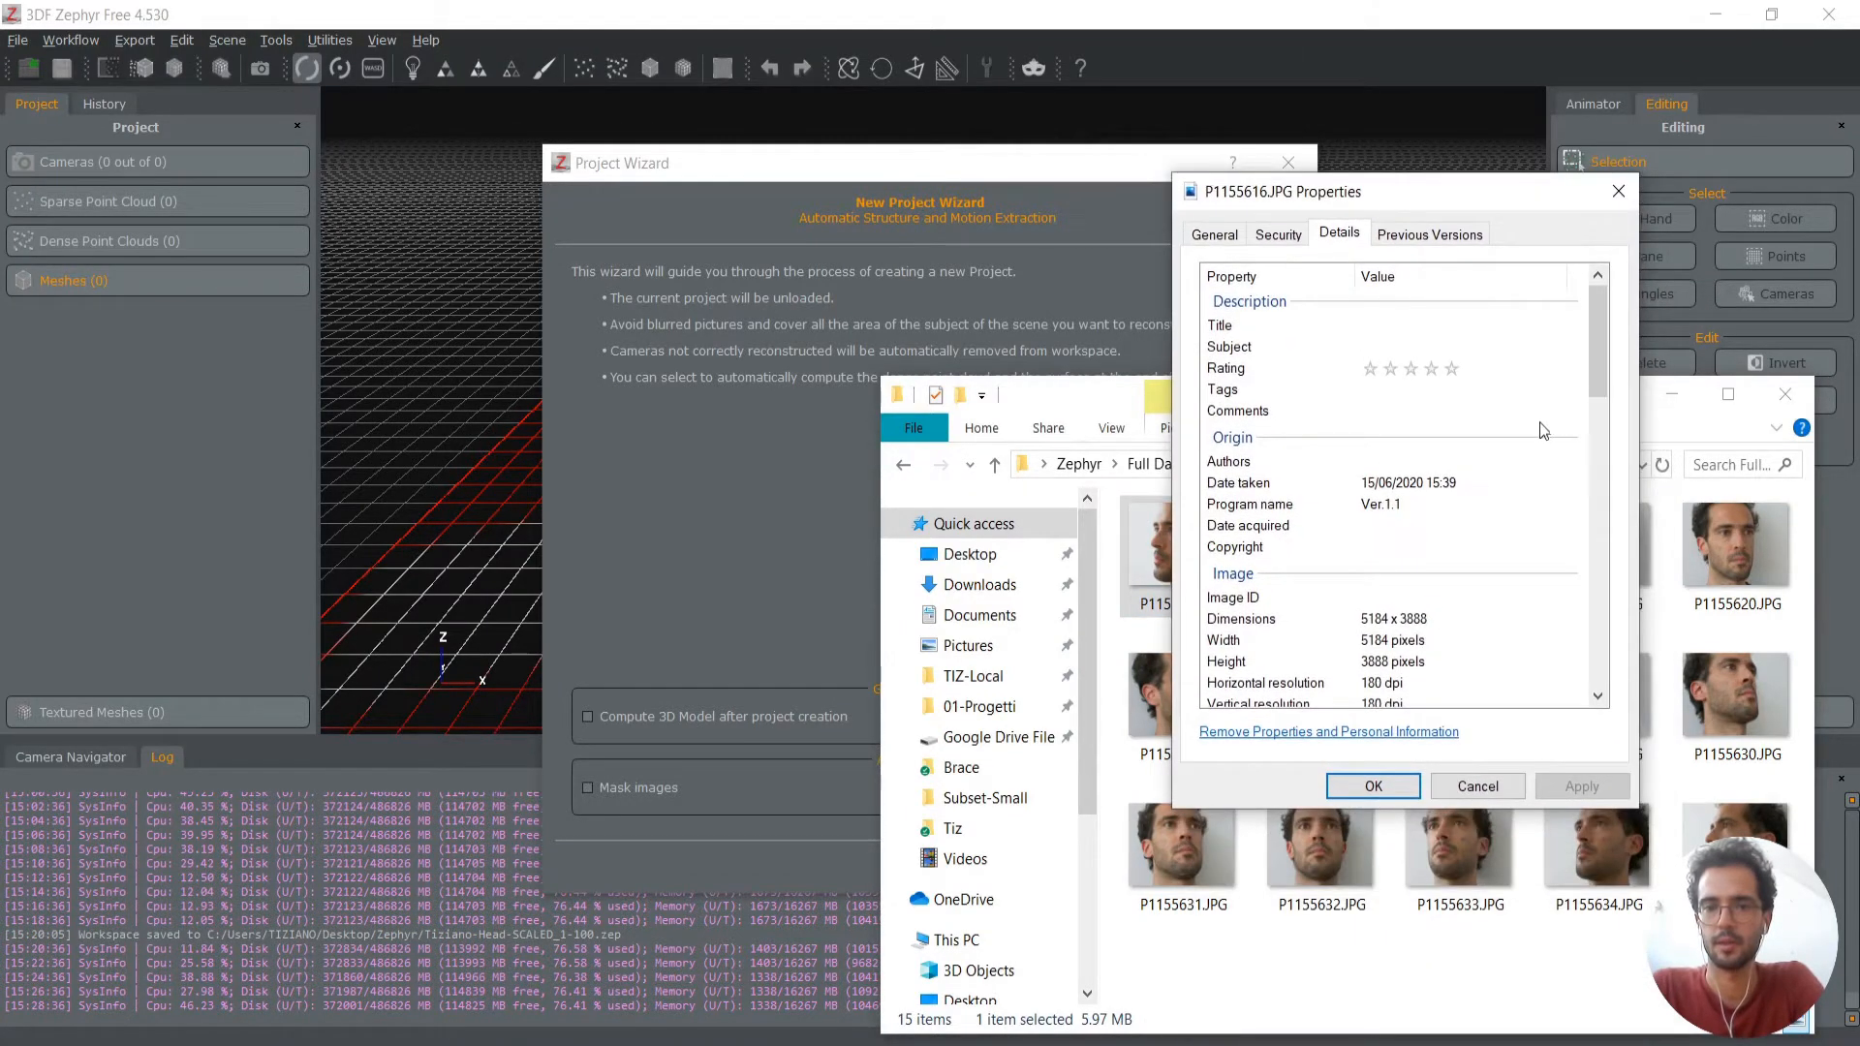
pyautogui.scroll(-7, 1520, 440)
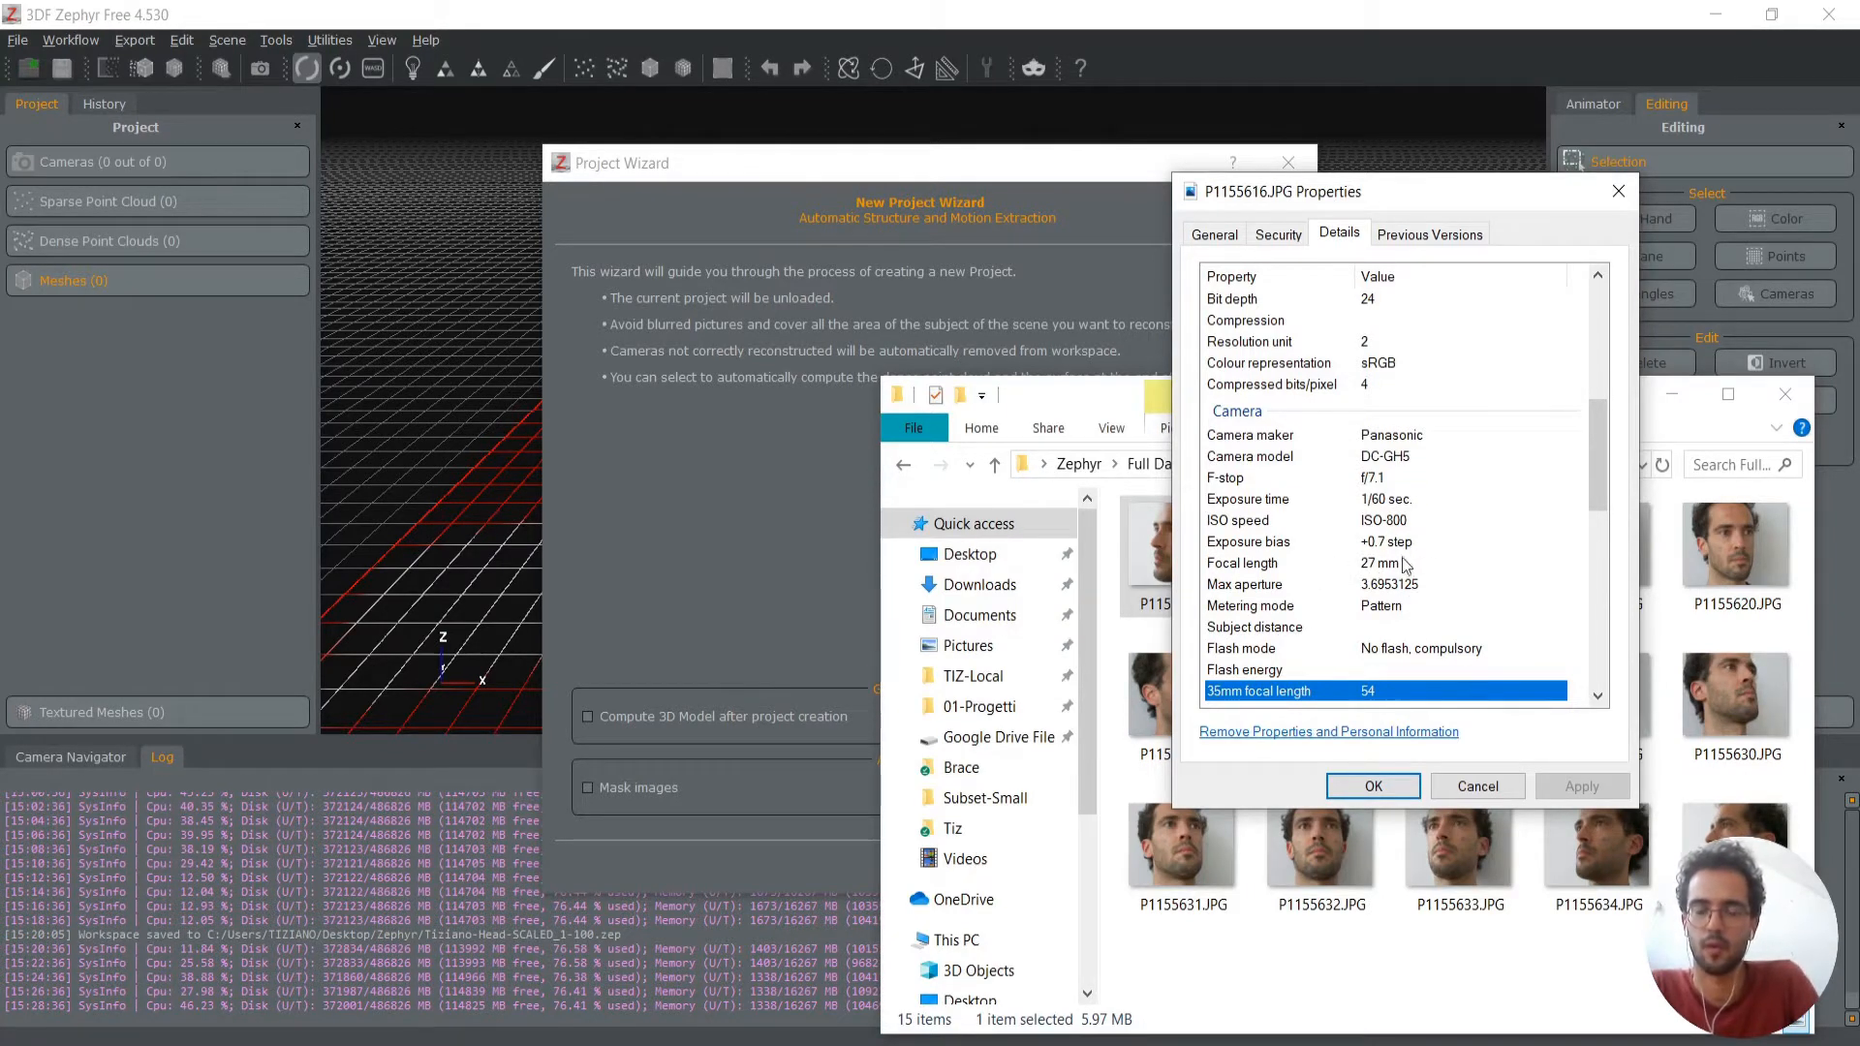
pyautogui.scroll(-10, 1426, 538)
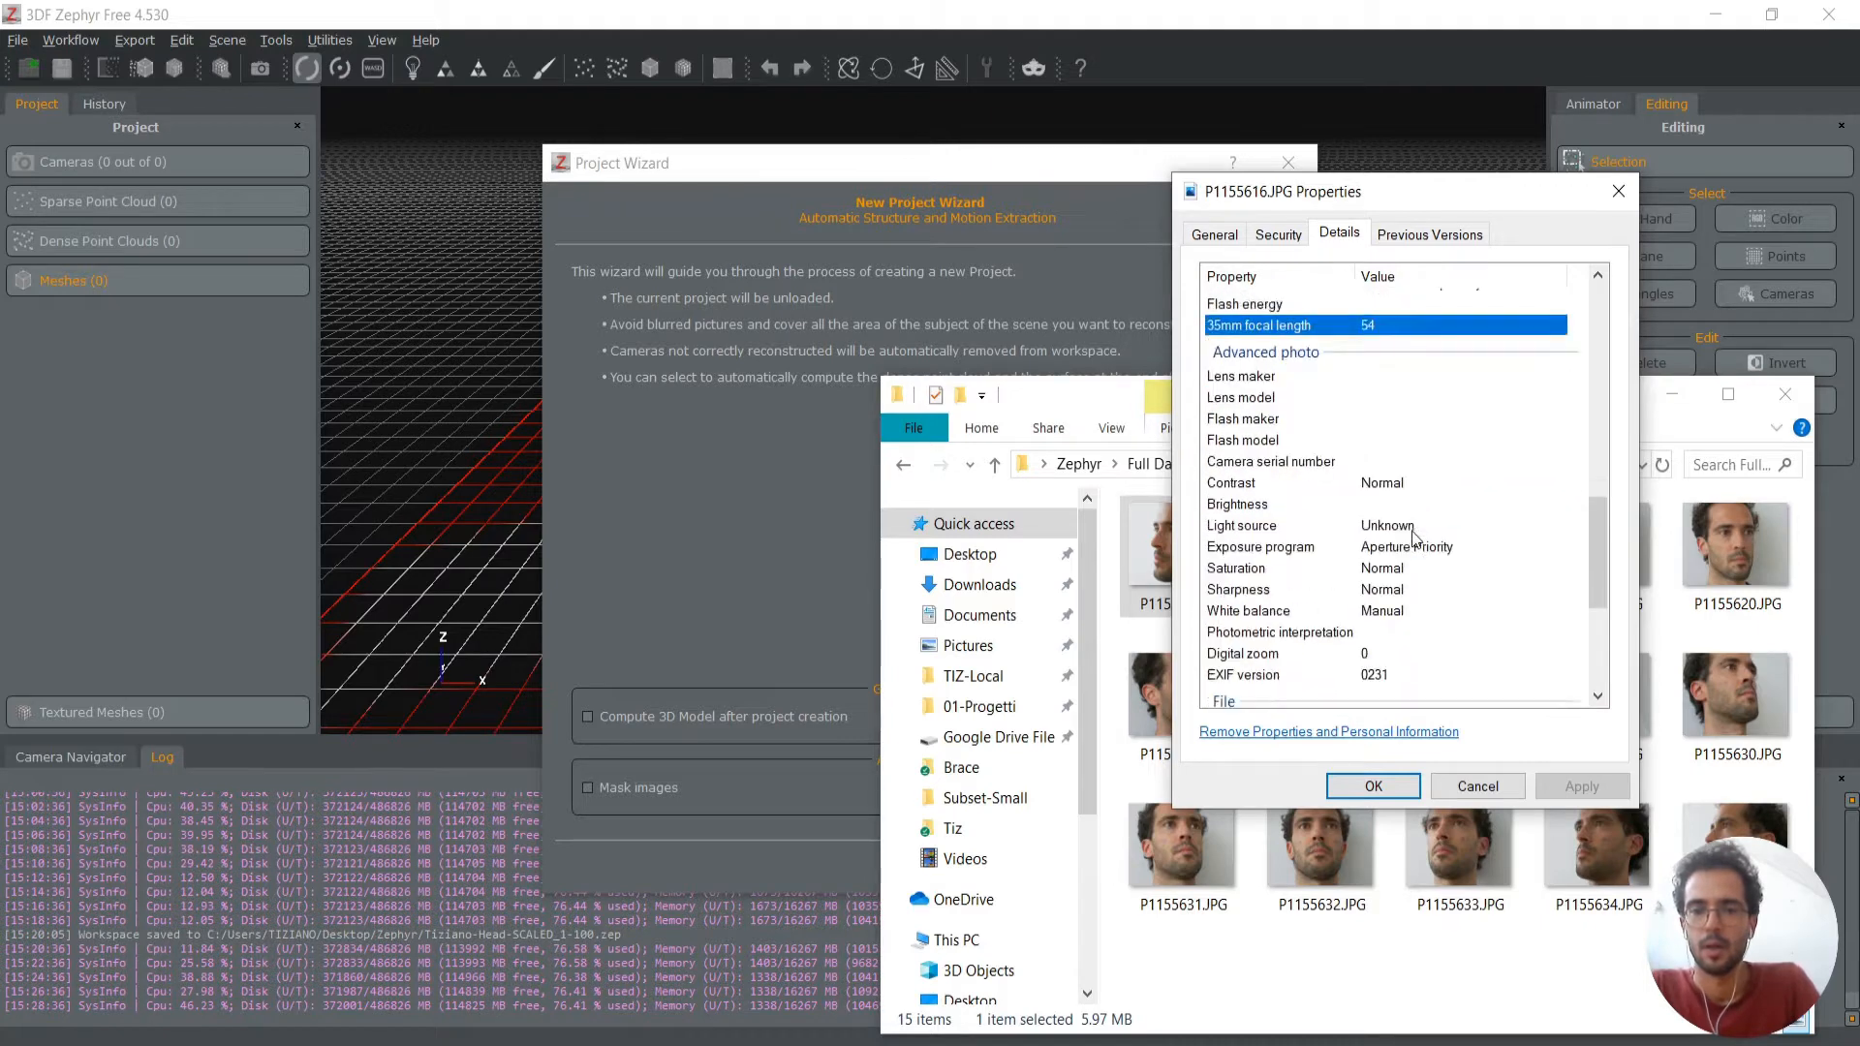
pyautogui.scroll(8, 1416, 537)
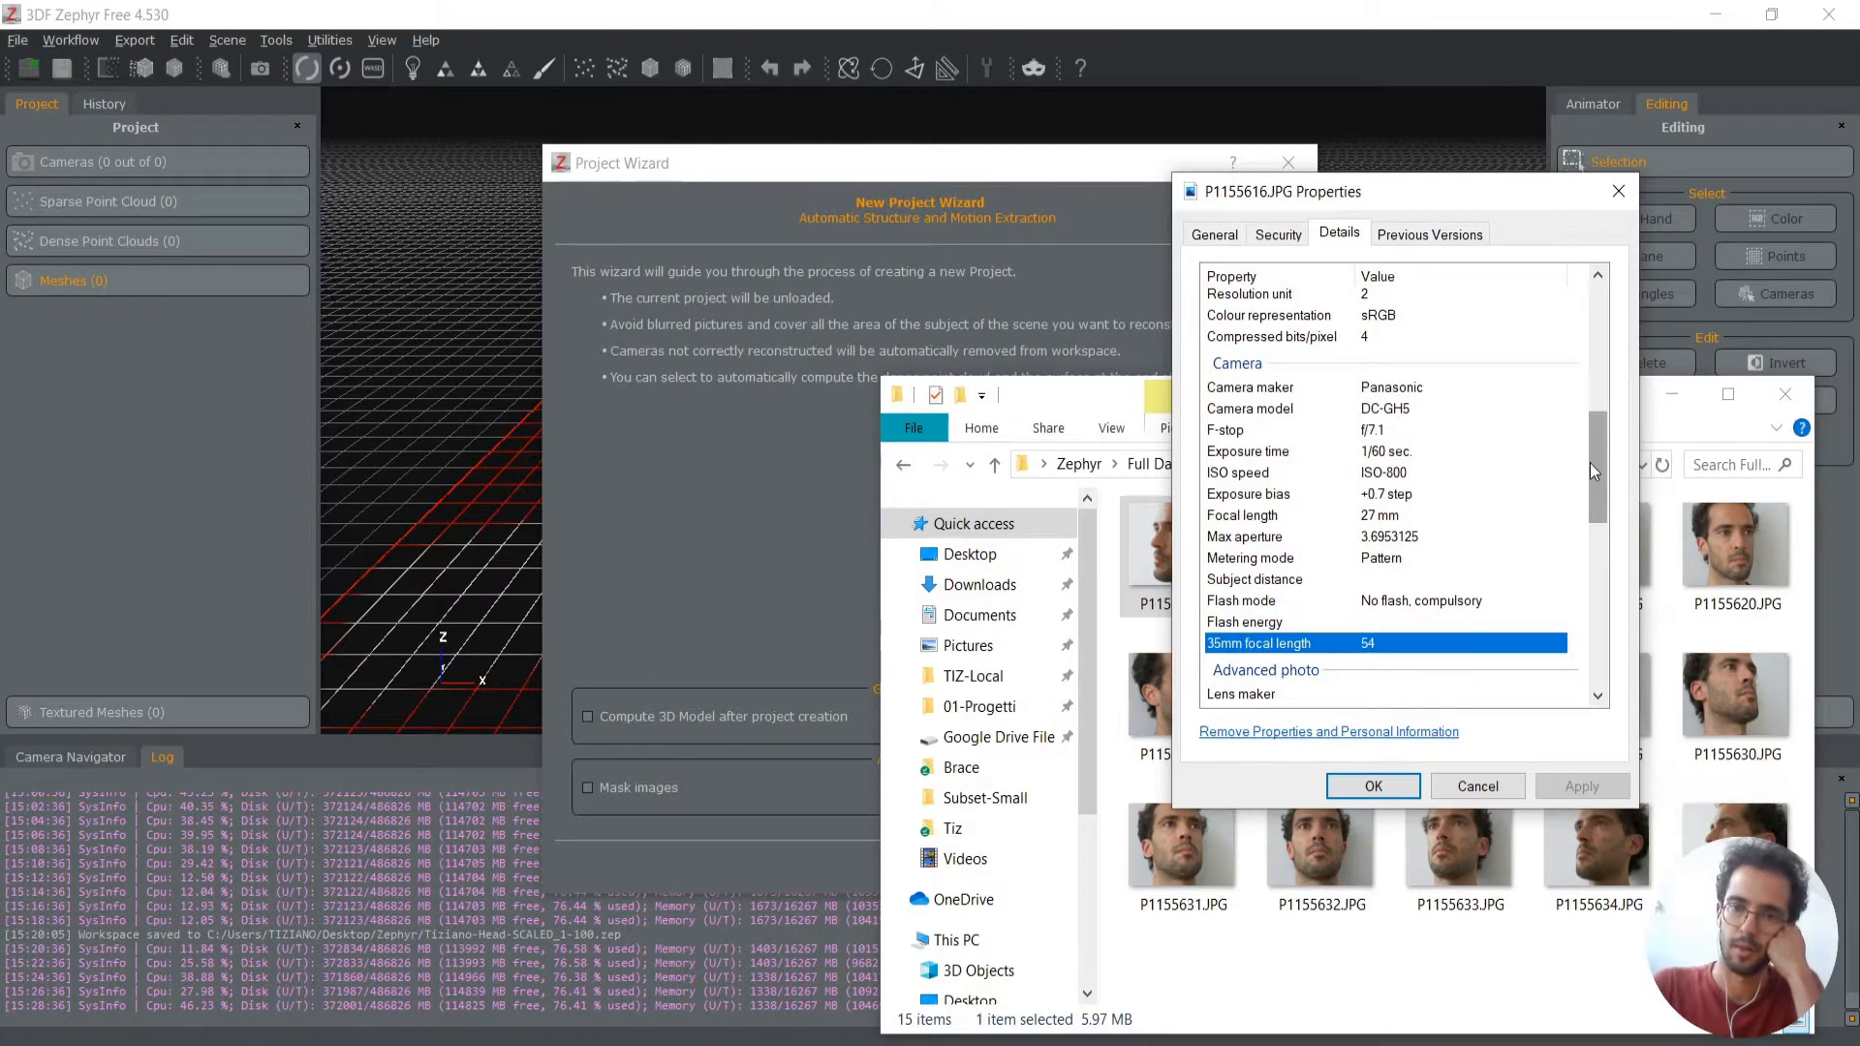
pyautogui.moveTo(1589, 462)
pyautogui.mouseDown()
pyautogui.moveTo(1596, 589)
pyautogui.moveTo(1602, 494)
pyautogui.mouseUp()
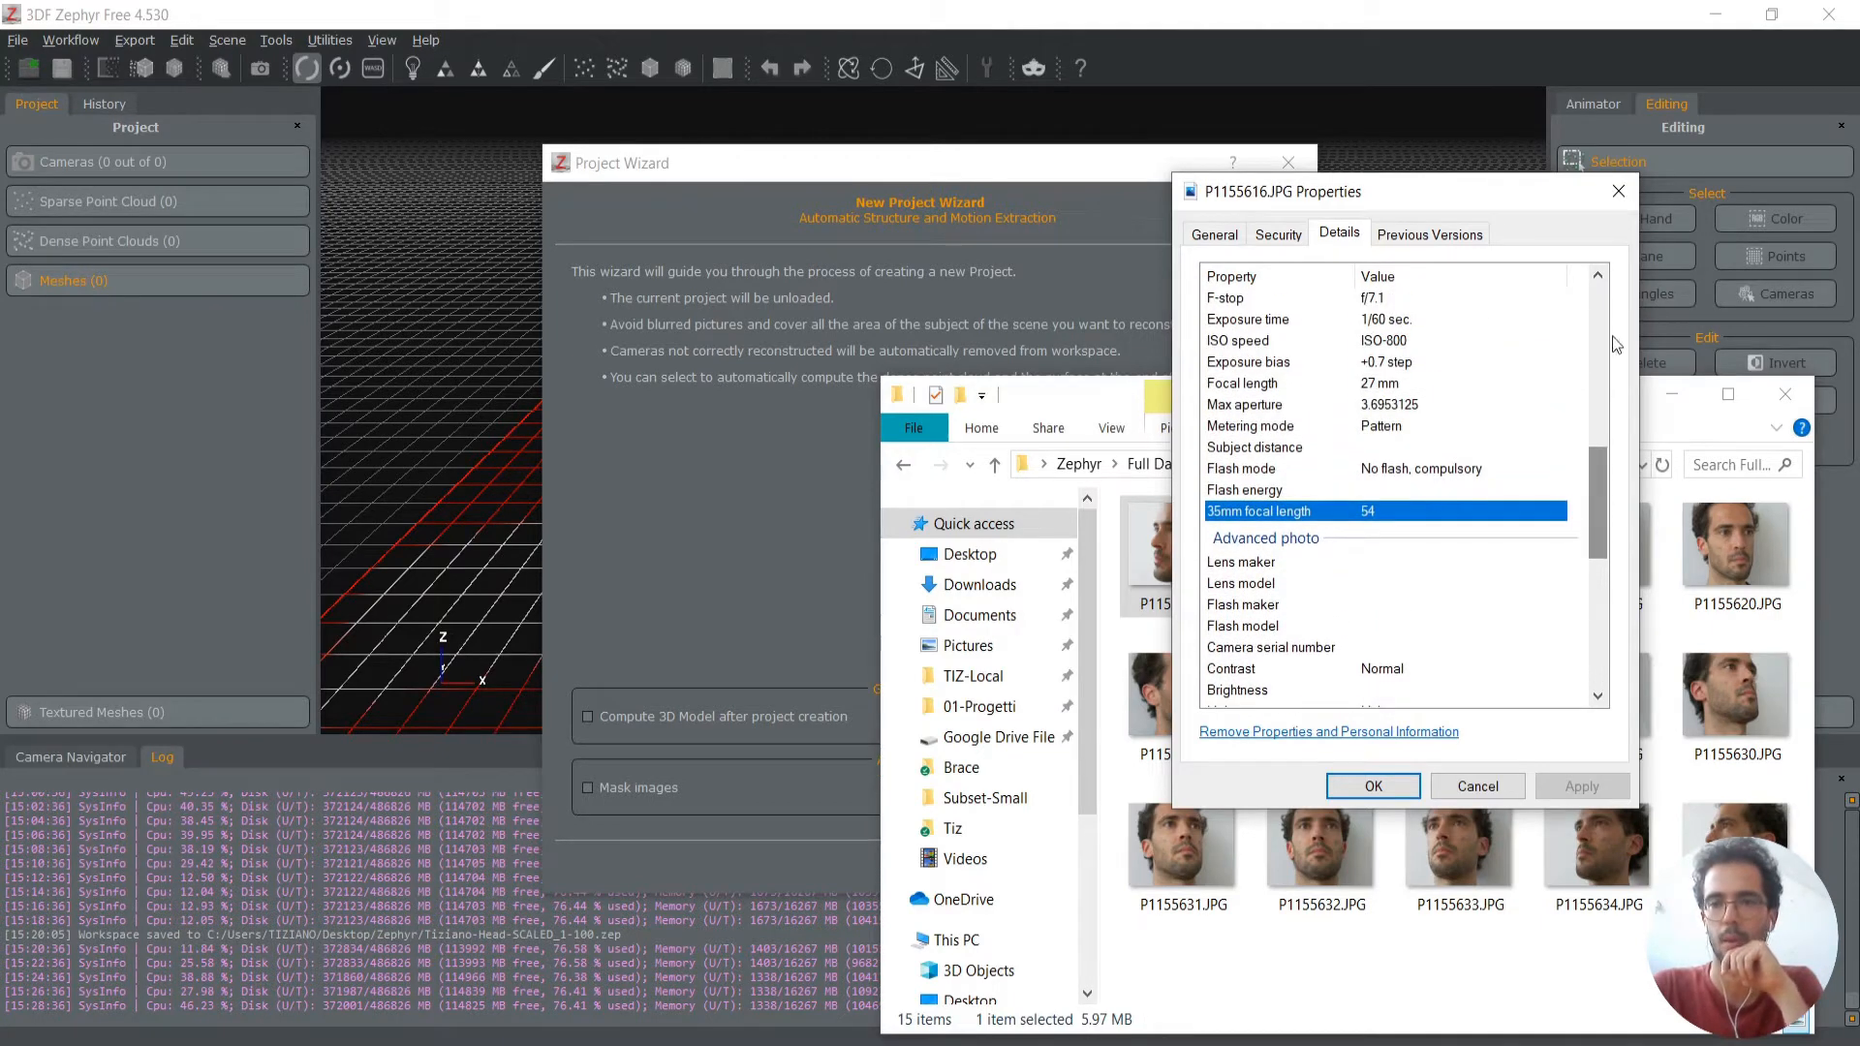
pyautogui.click(1609, 197)
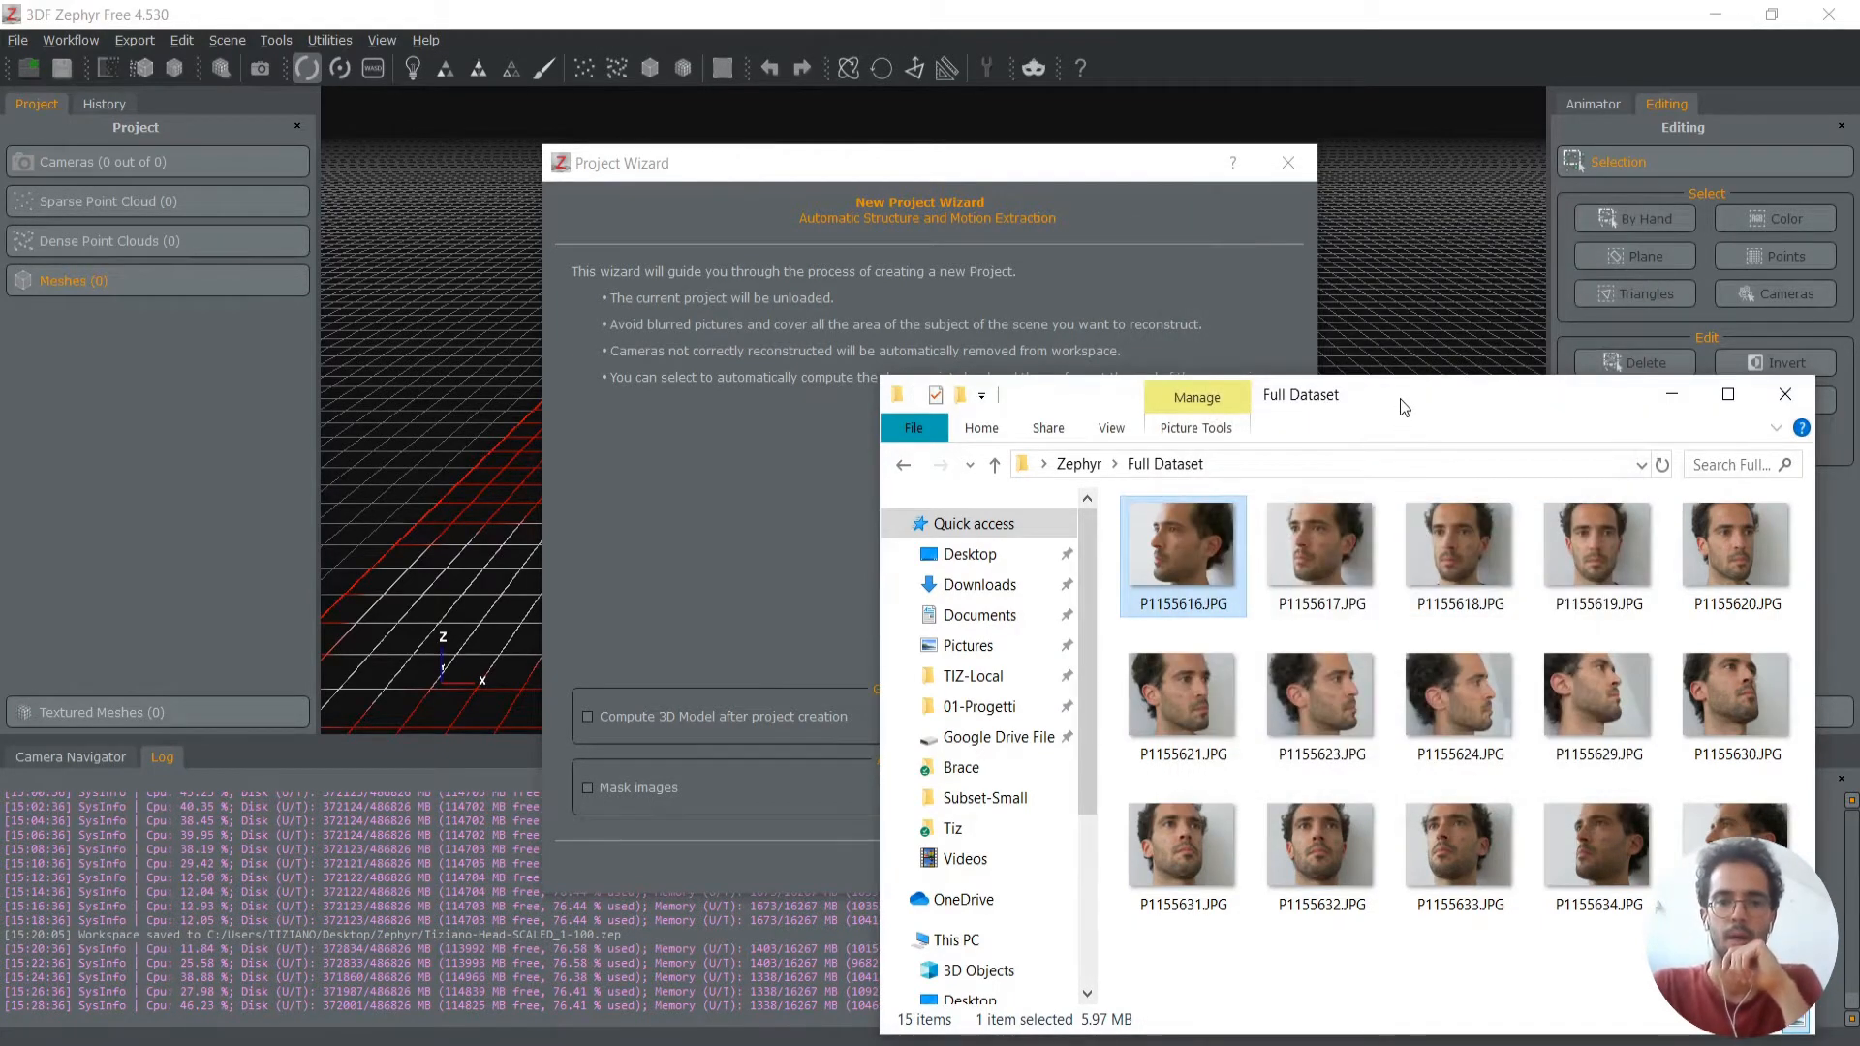
pyautogui.moveTo(1403, 405); pyautogui.dragTo(1393, 281)
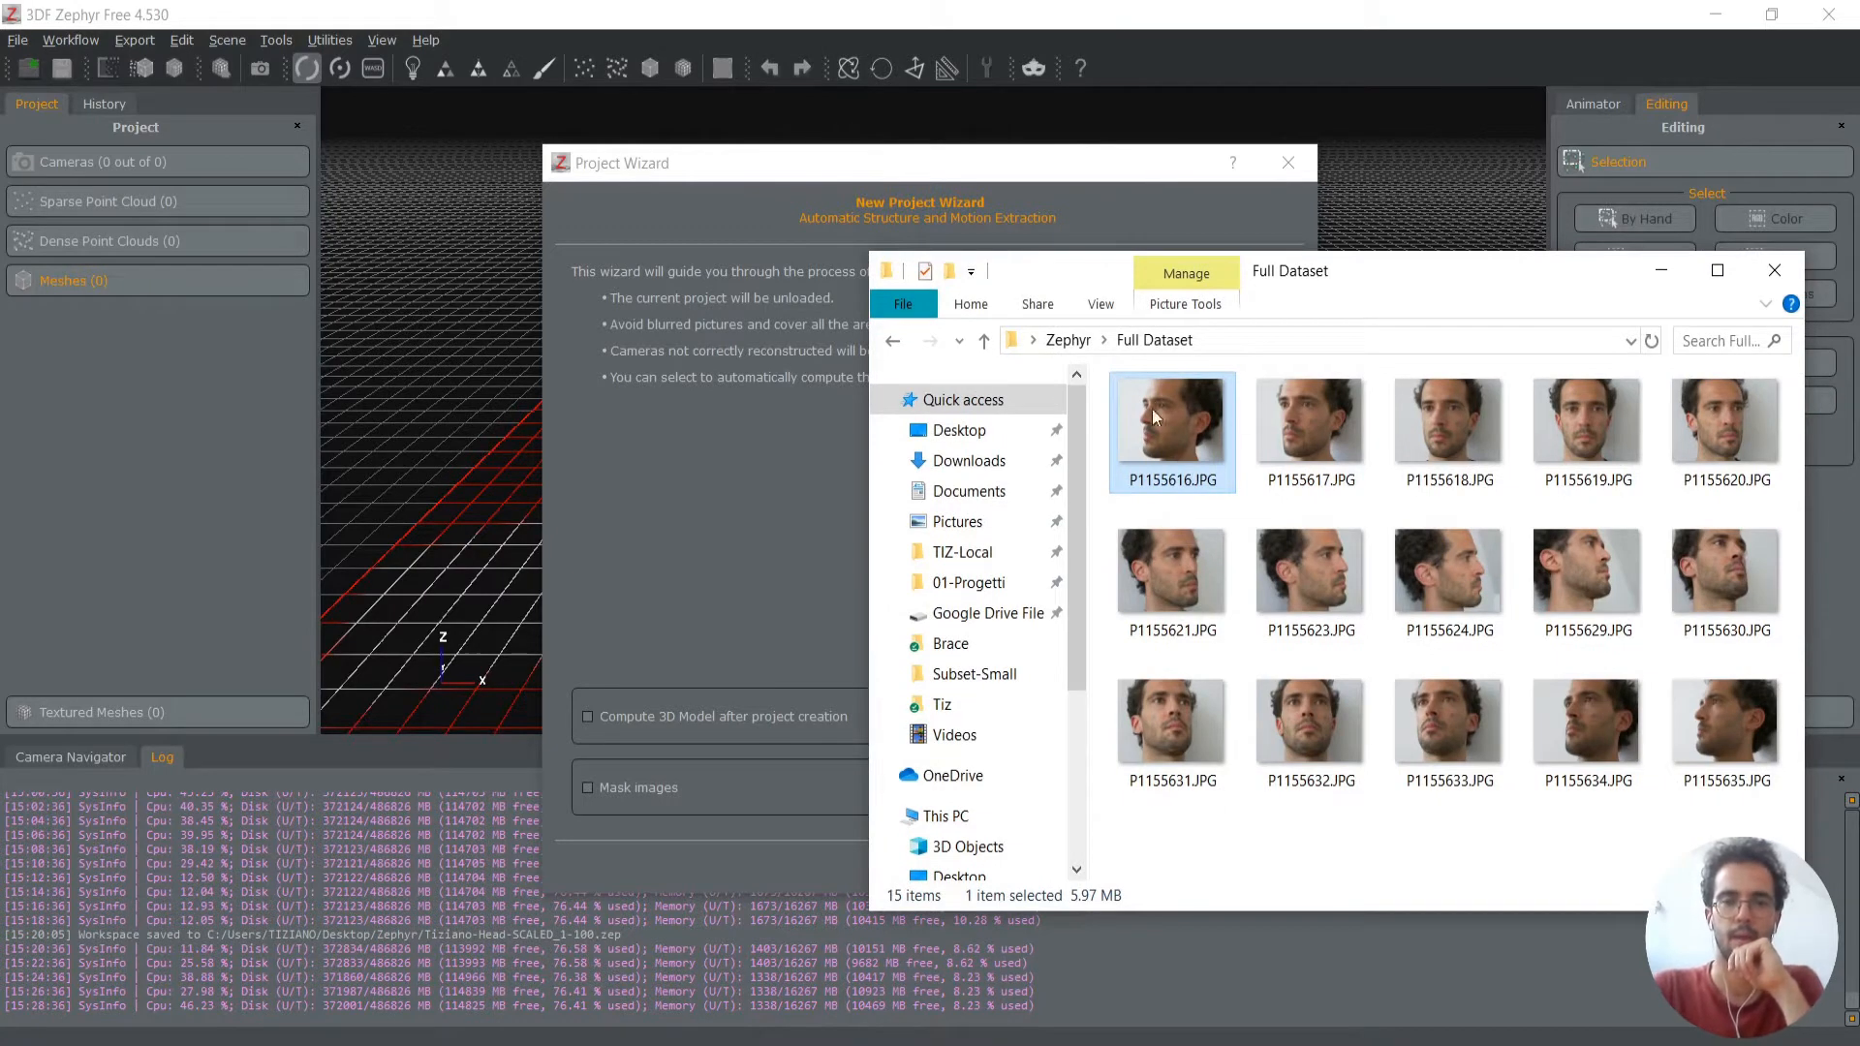
pyautogui.moveTo(1175, 430)
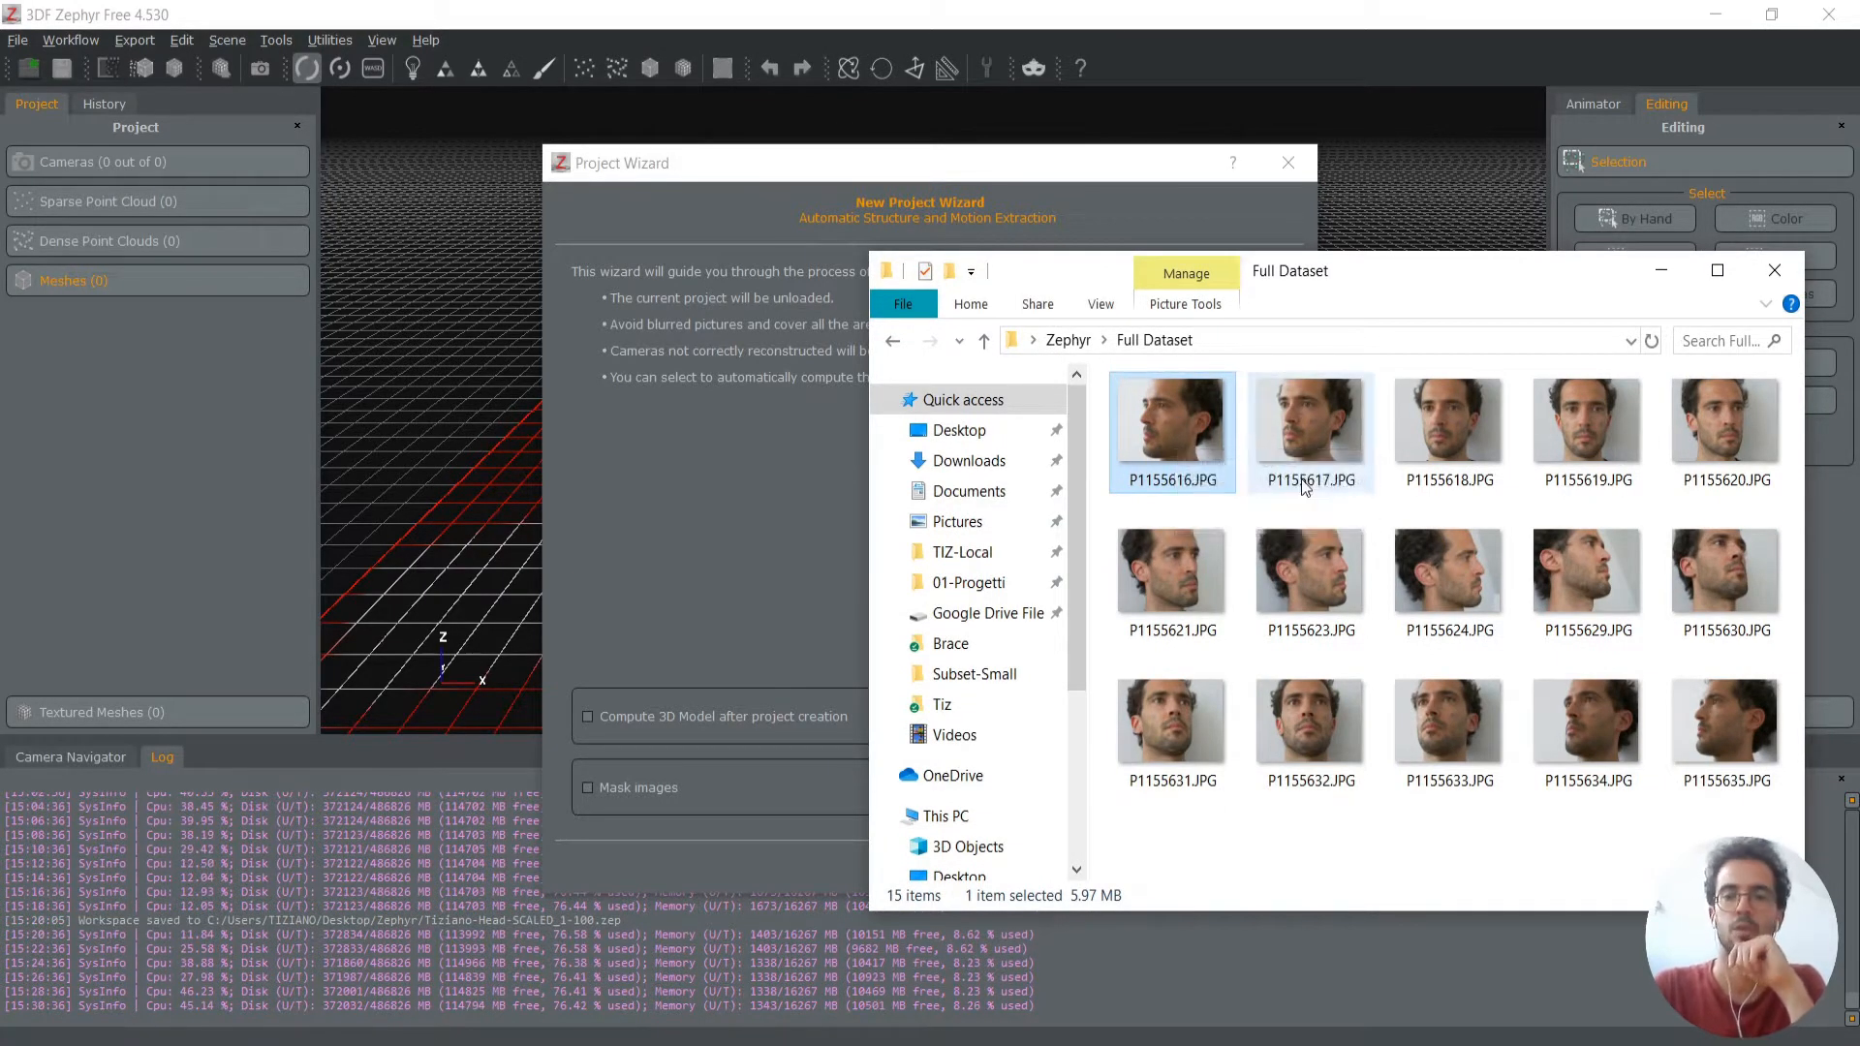
pyautogui.moveTo(1303, 487)
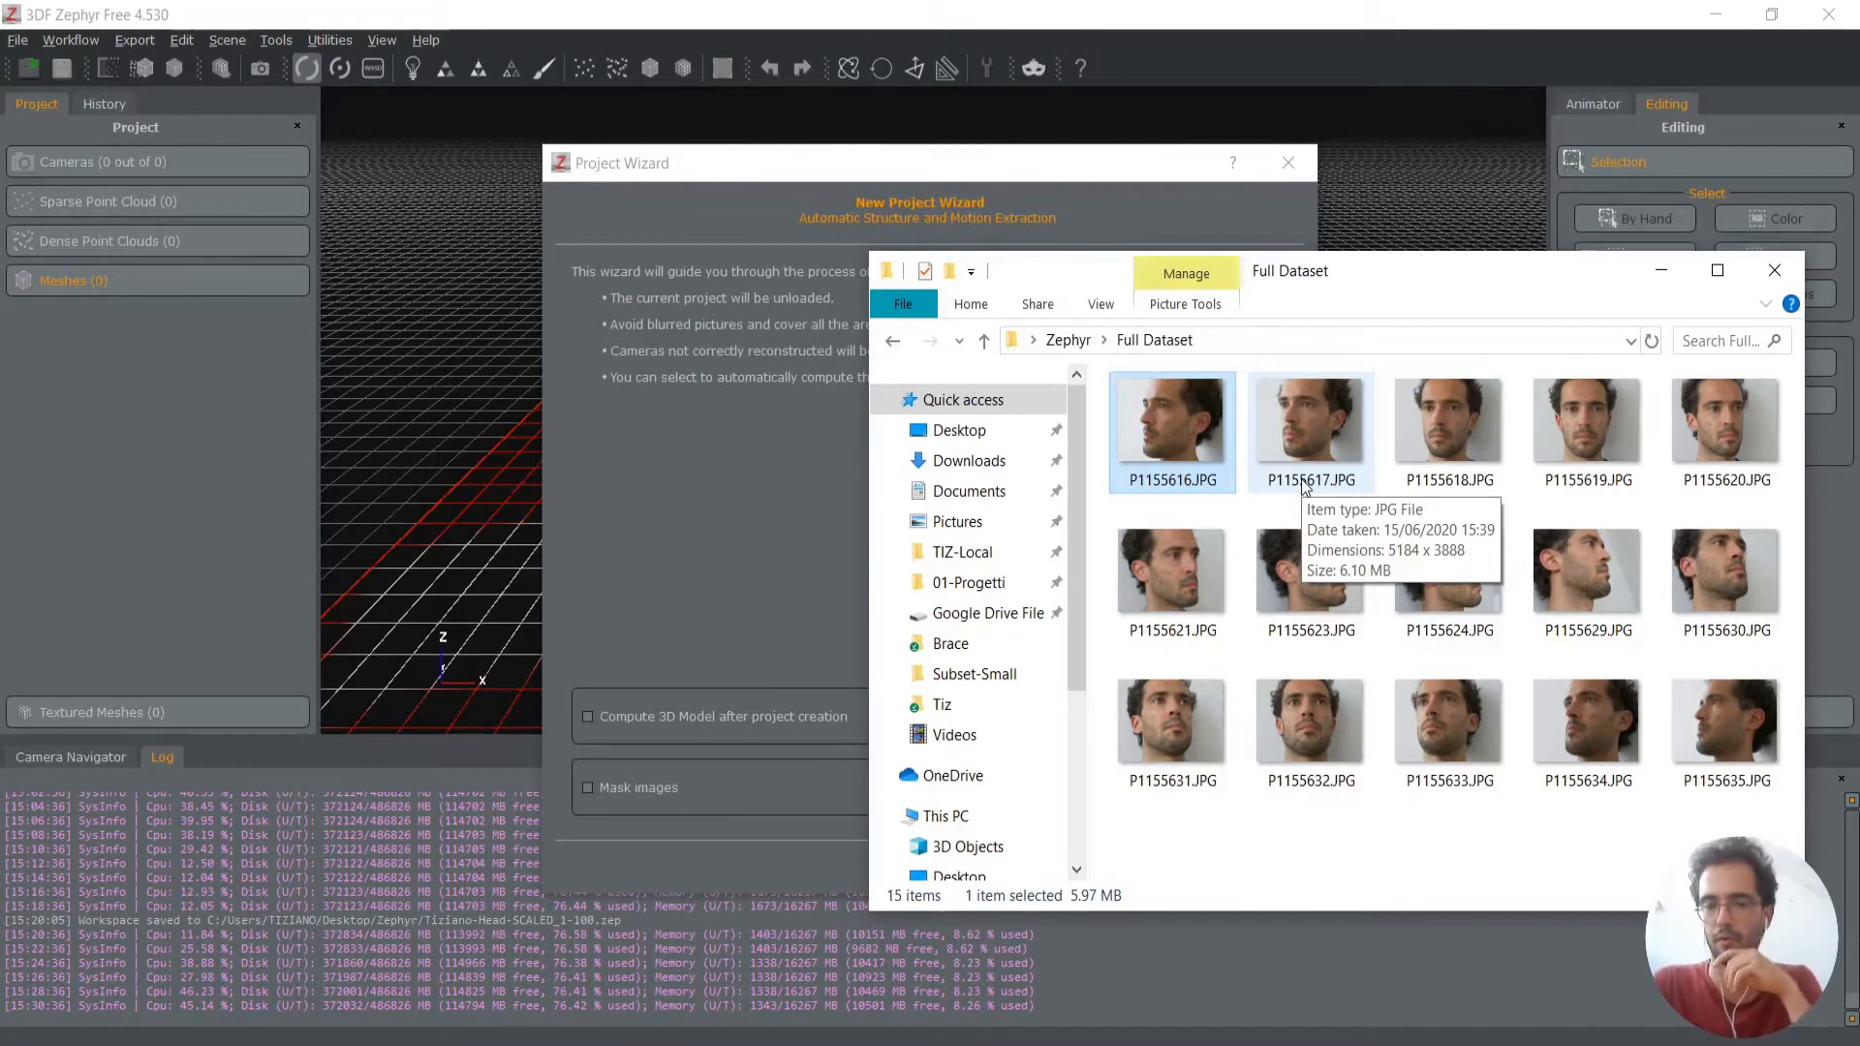
pyautogui.click(1226, 833)
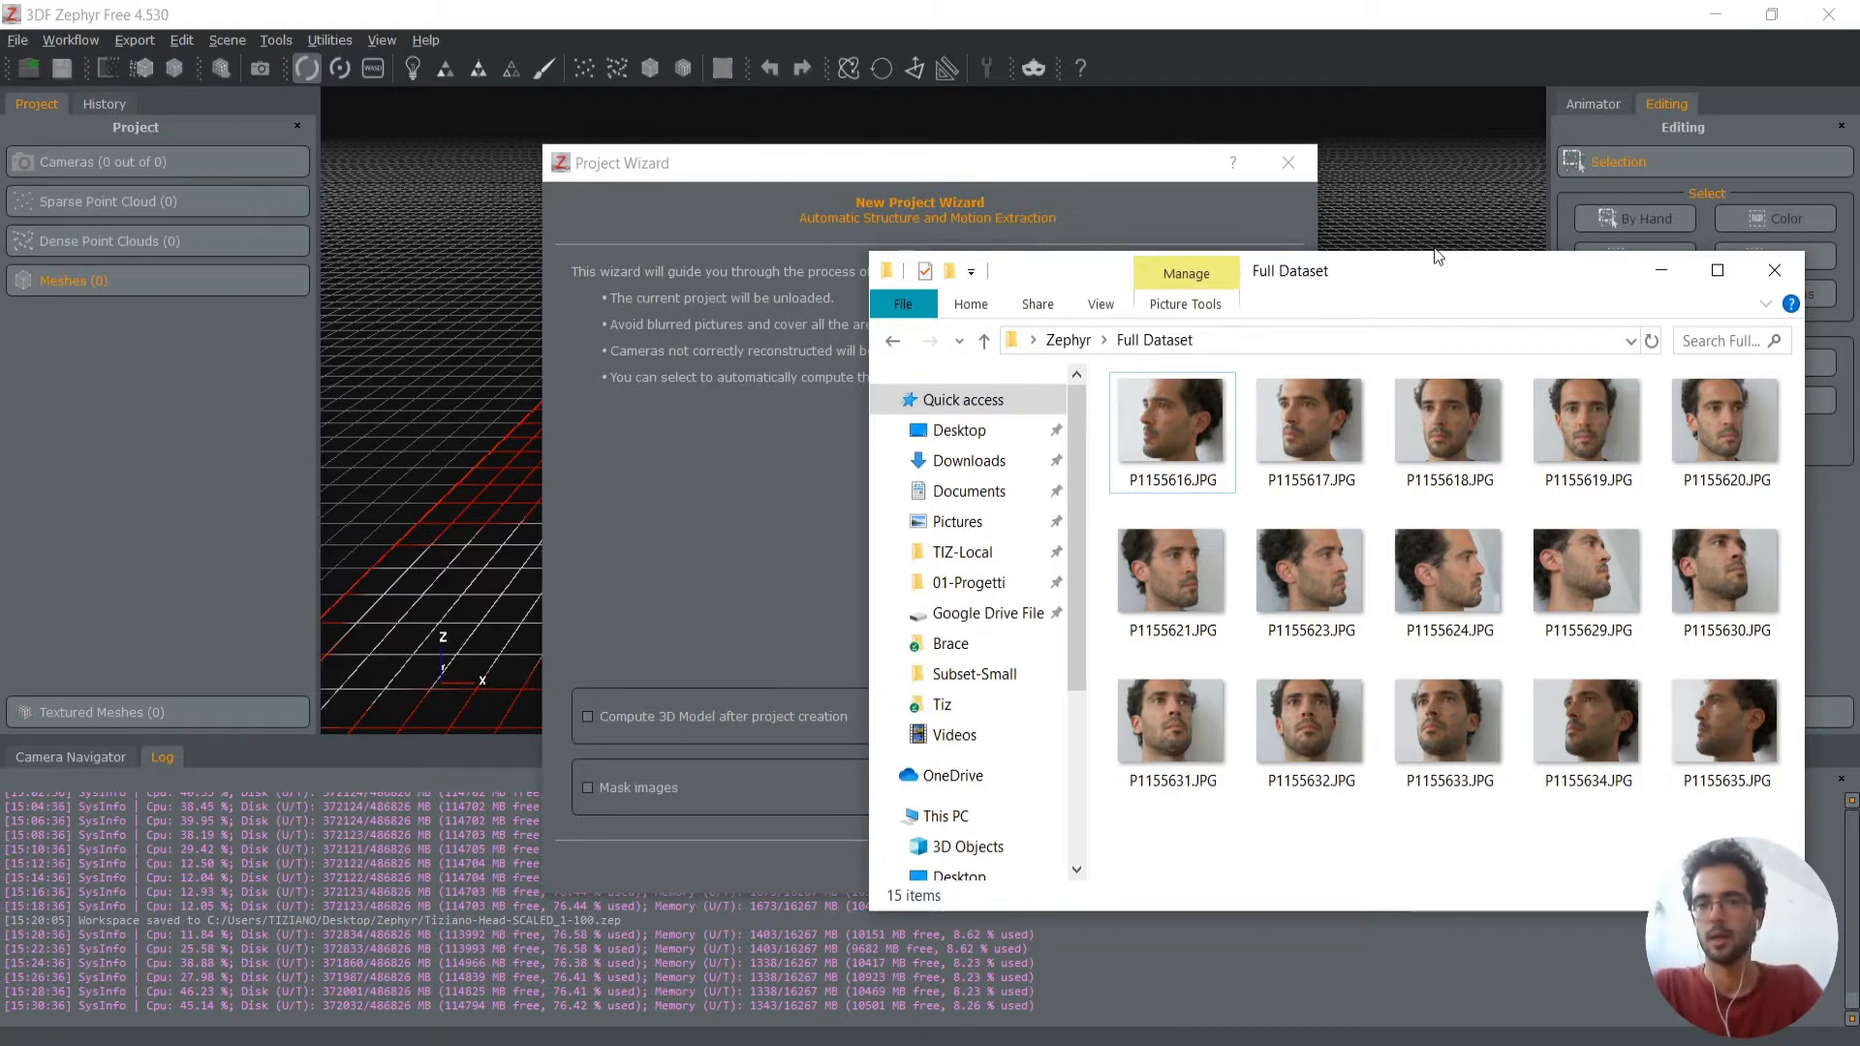
pyautogui.moveTo(1441, 278); pyautogui.dragTo(1426, 370)
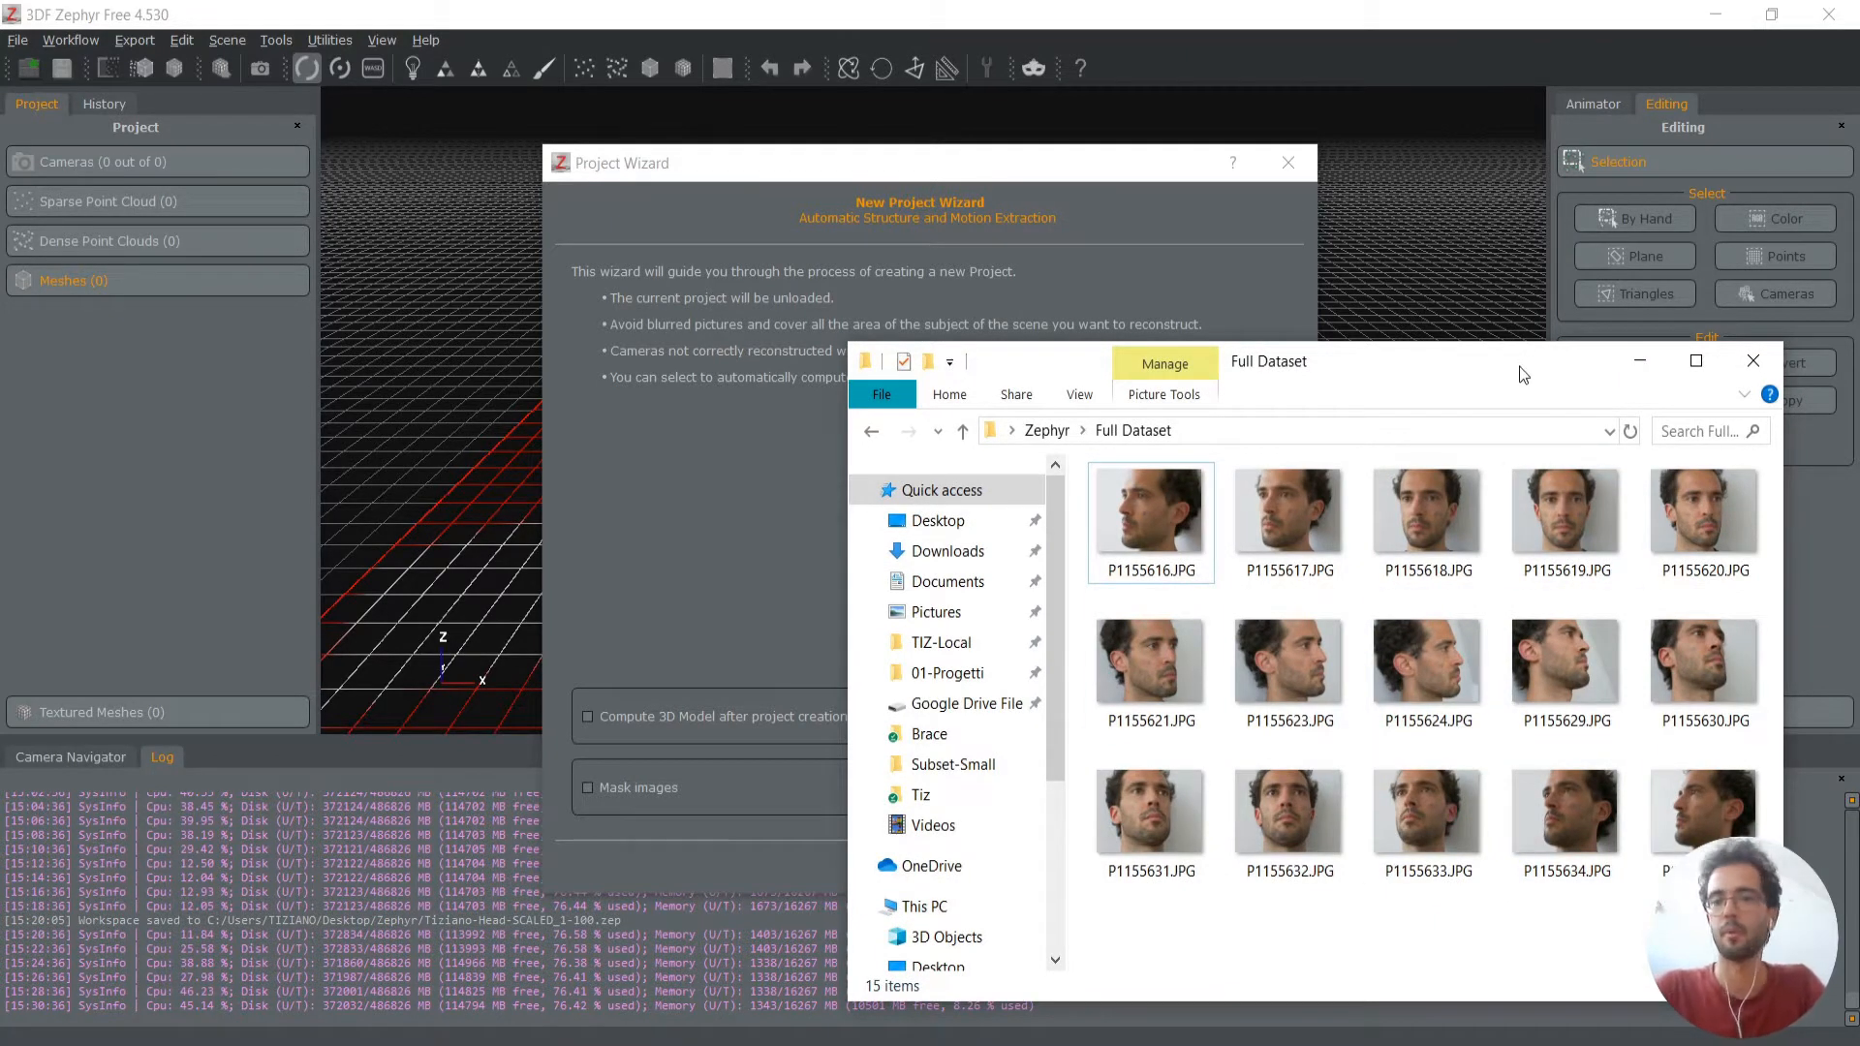
pyautogui.moveTo(1520, 365); pyautogui.dragTo(1540, 188)
# Switch back to the Project Wizard in 3DF Zephyr, proceed to the Camera Calibration Page and review the calibration of each photo
pyautogui.click(694, 160)
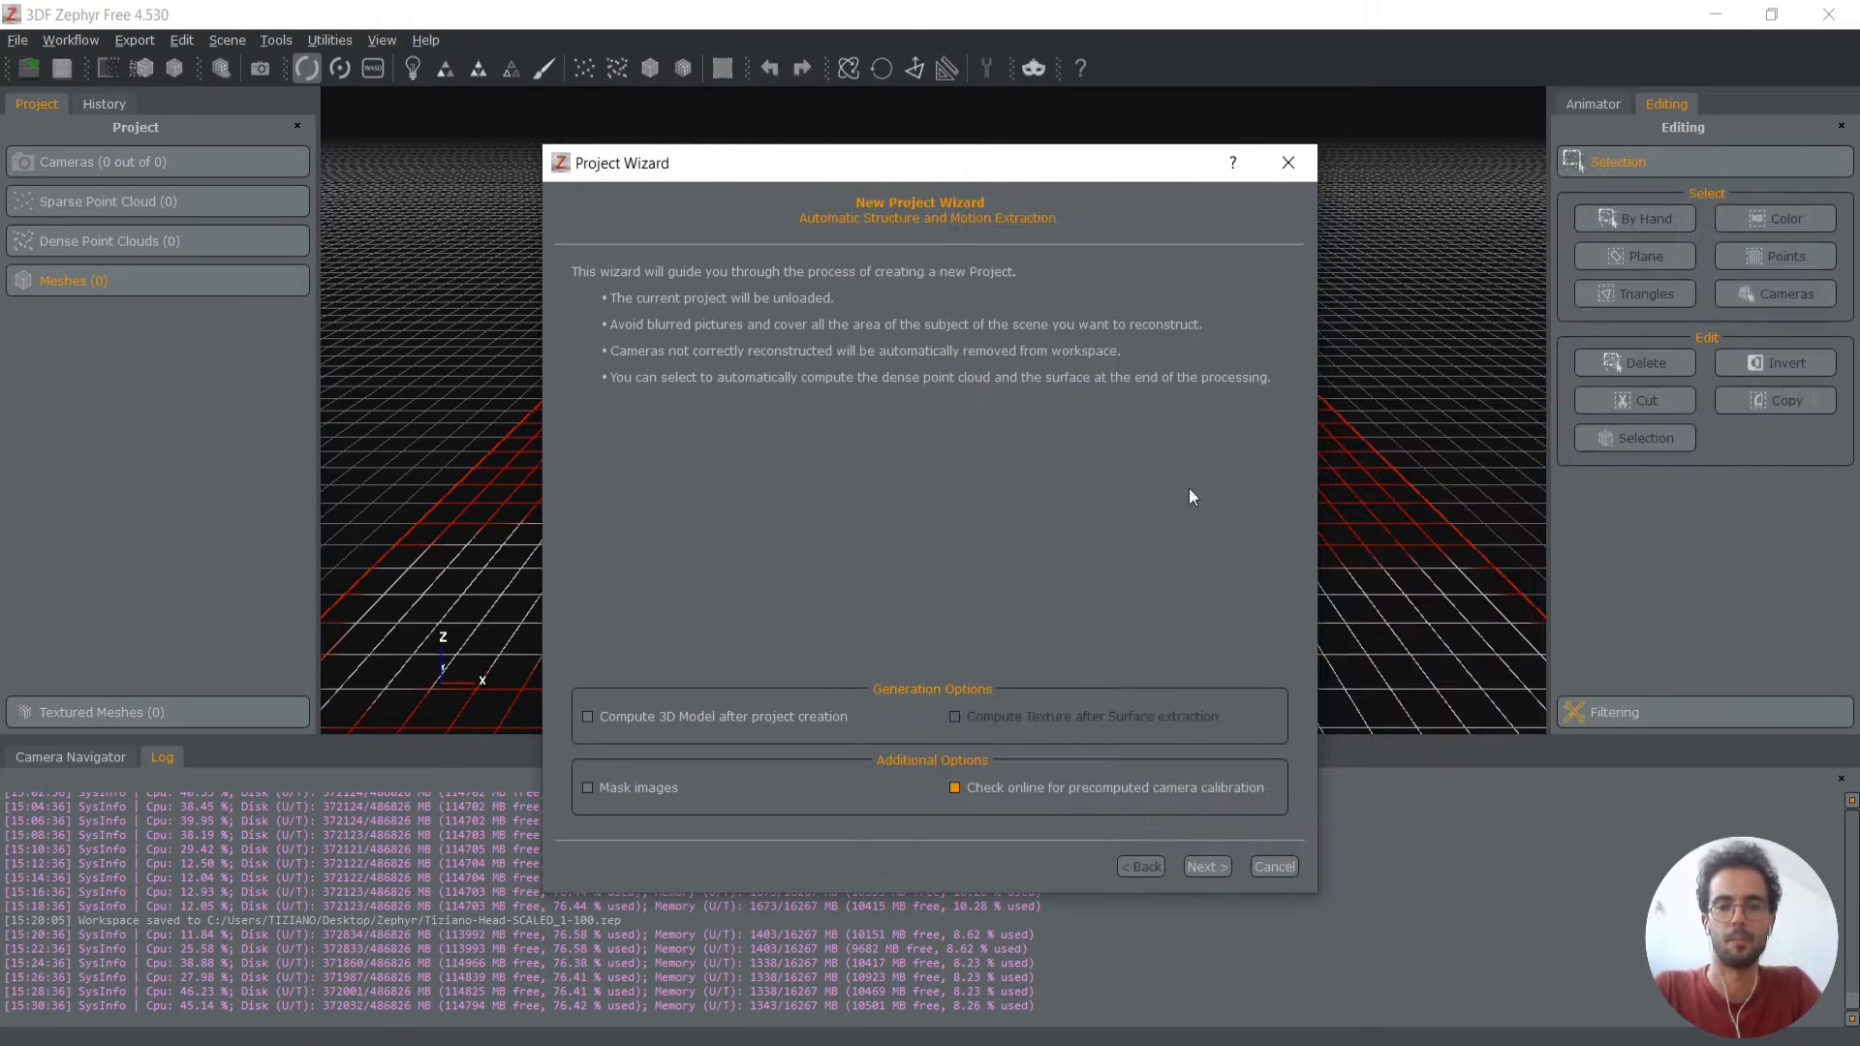
pyautogui.click(1192, 865)
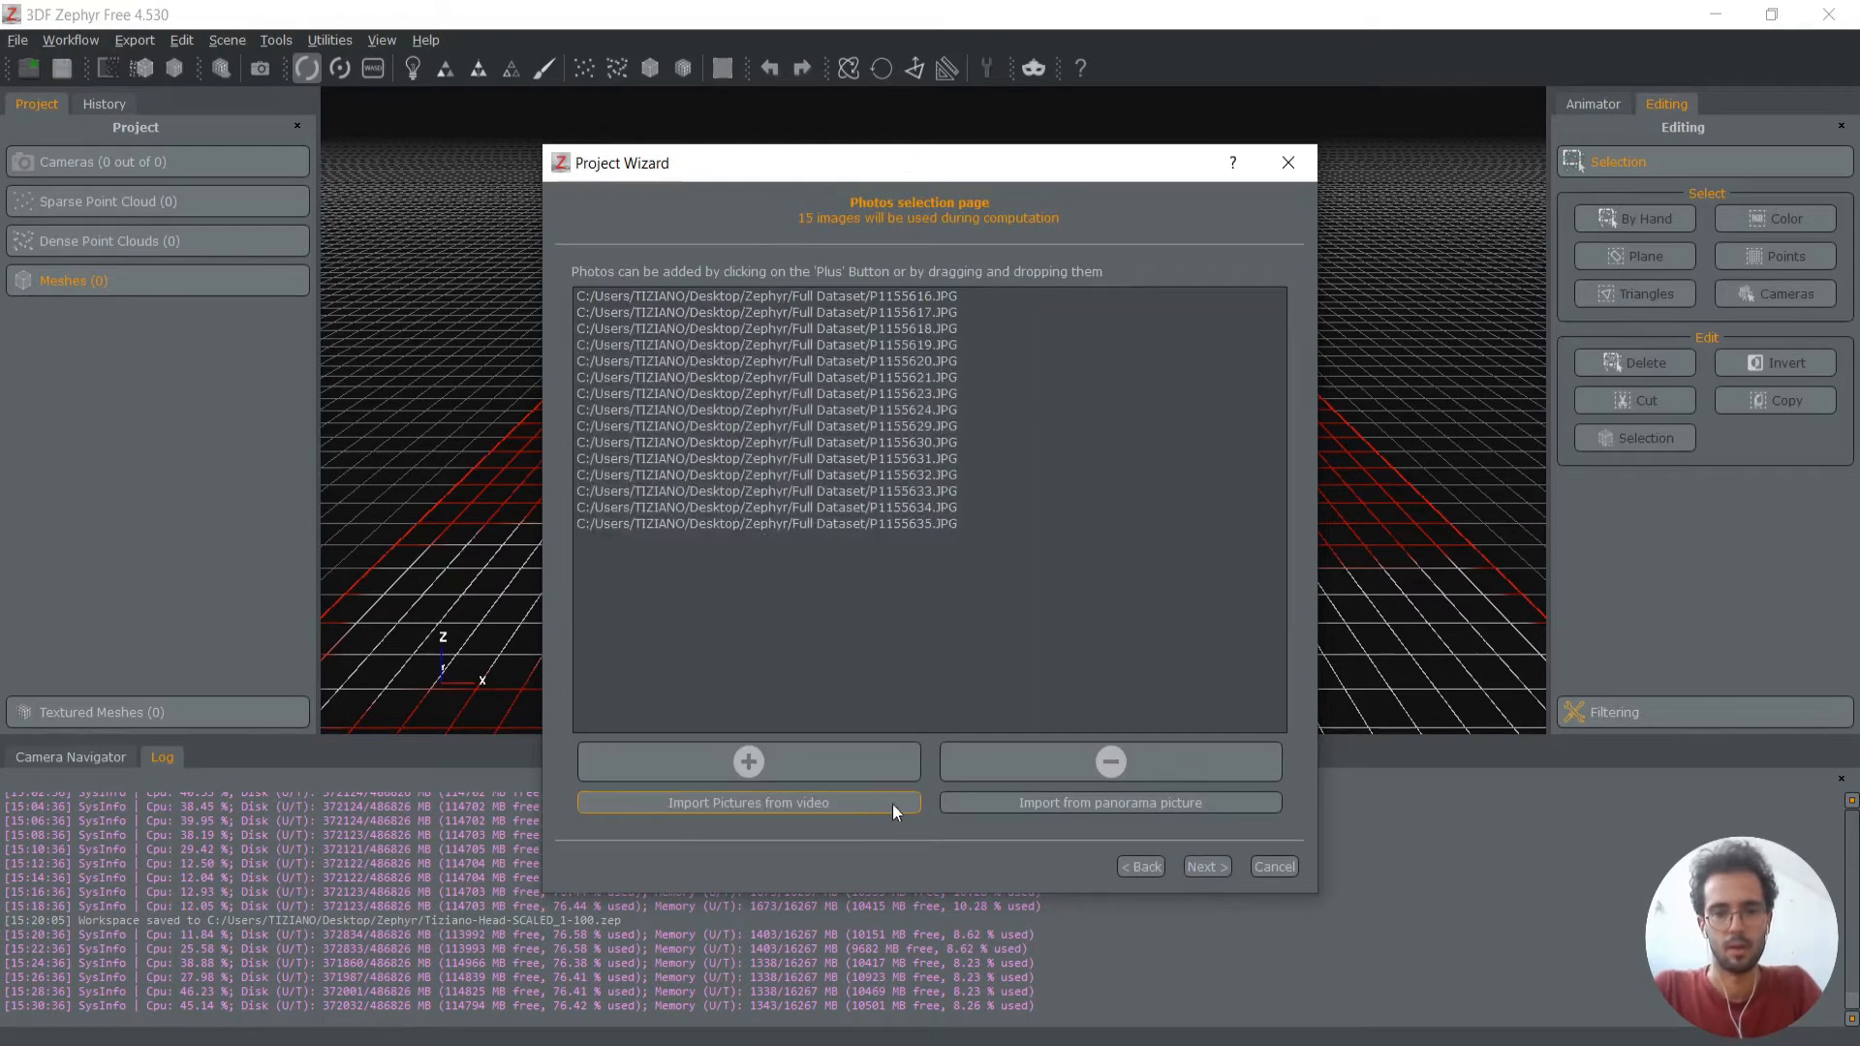
pyautogui.click(1203, 866)
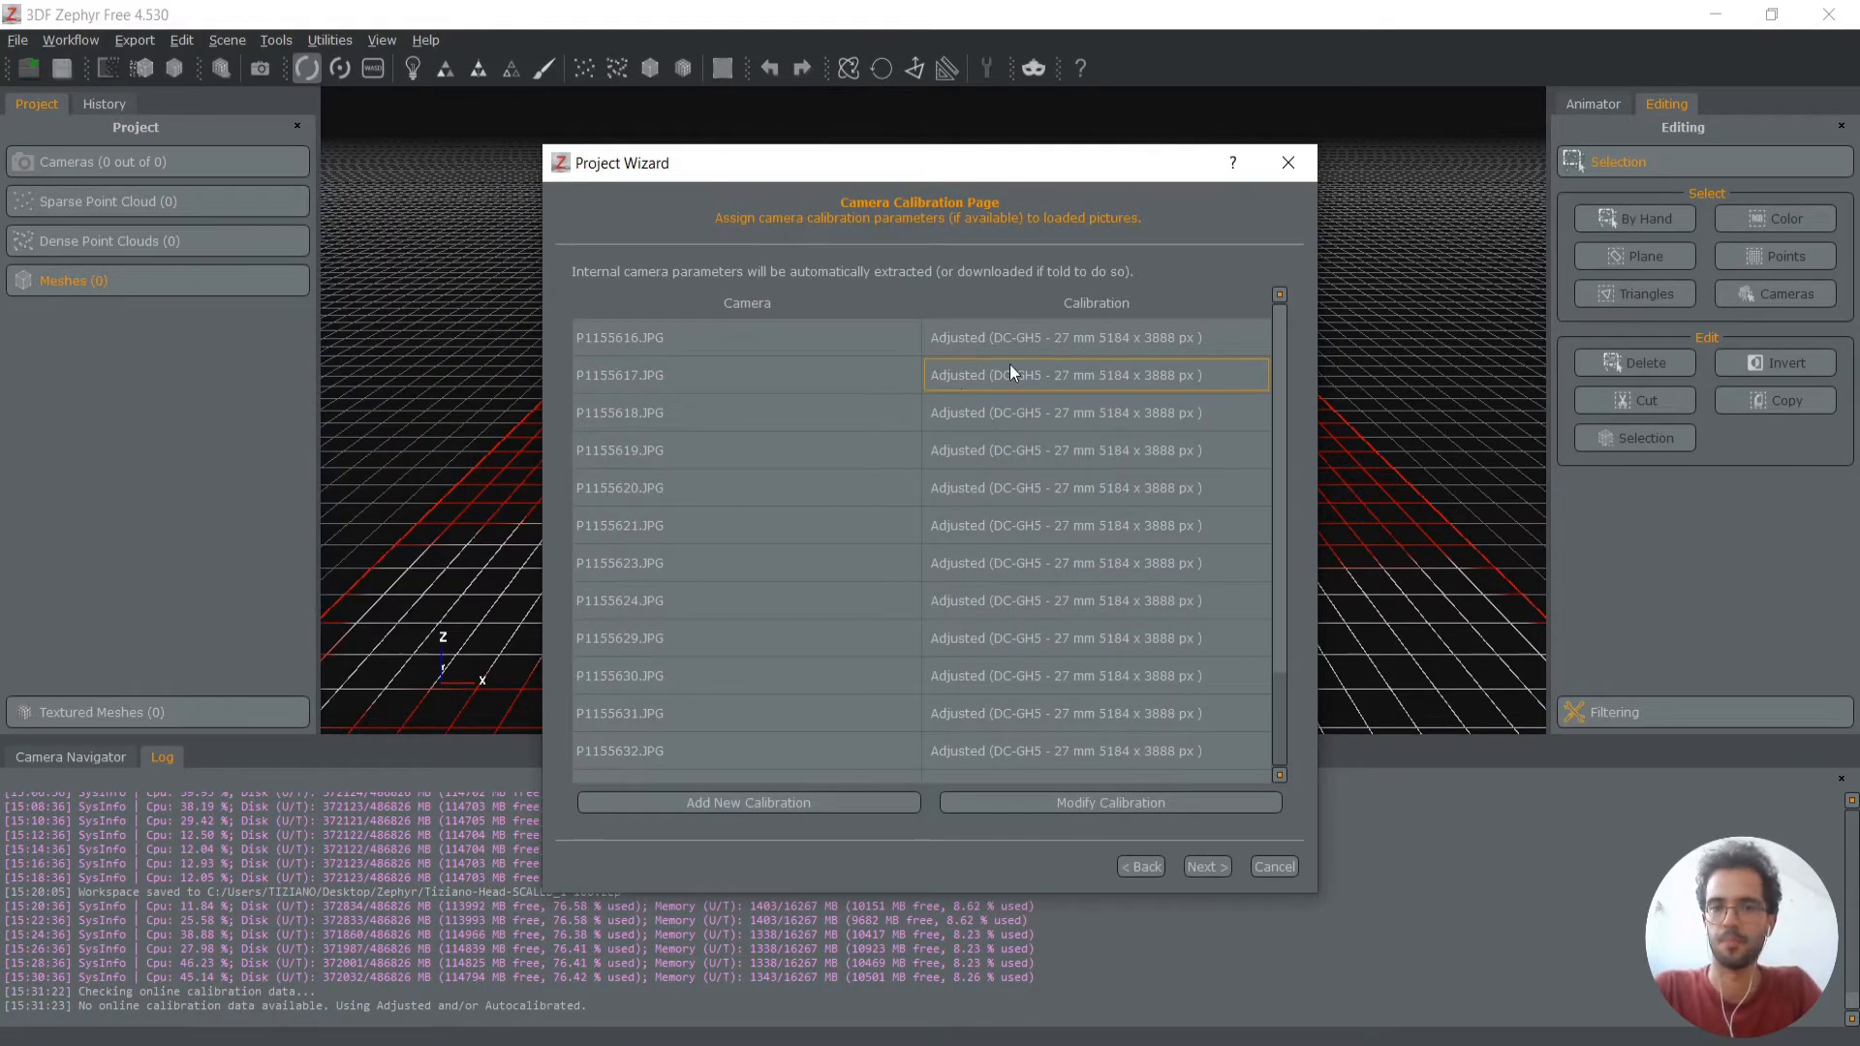
pyautogui.click(976, 351)
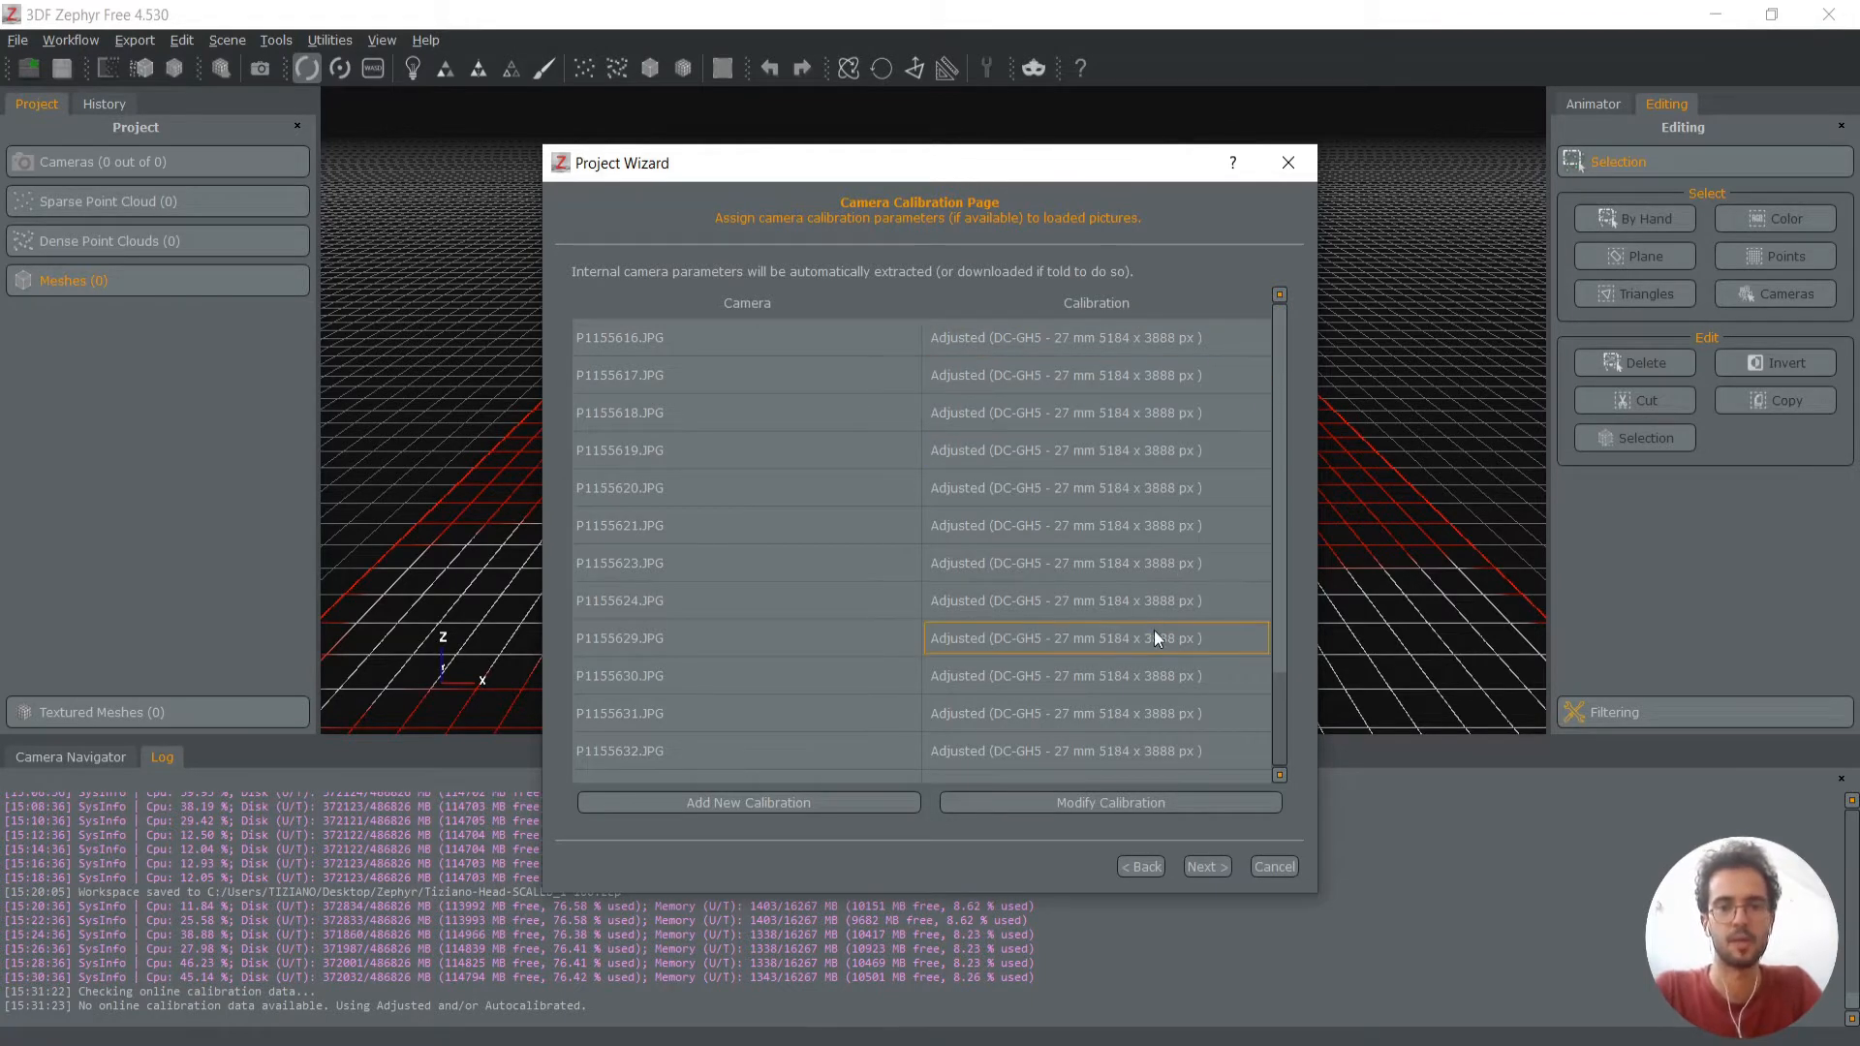
pyautogui.scroll(-3, 1282, 639)
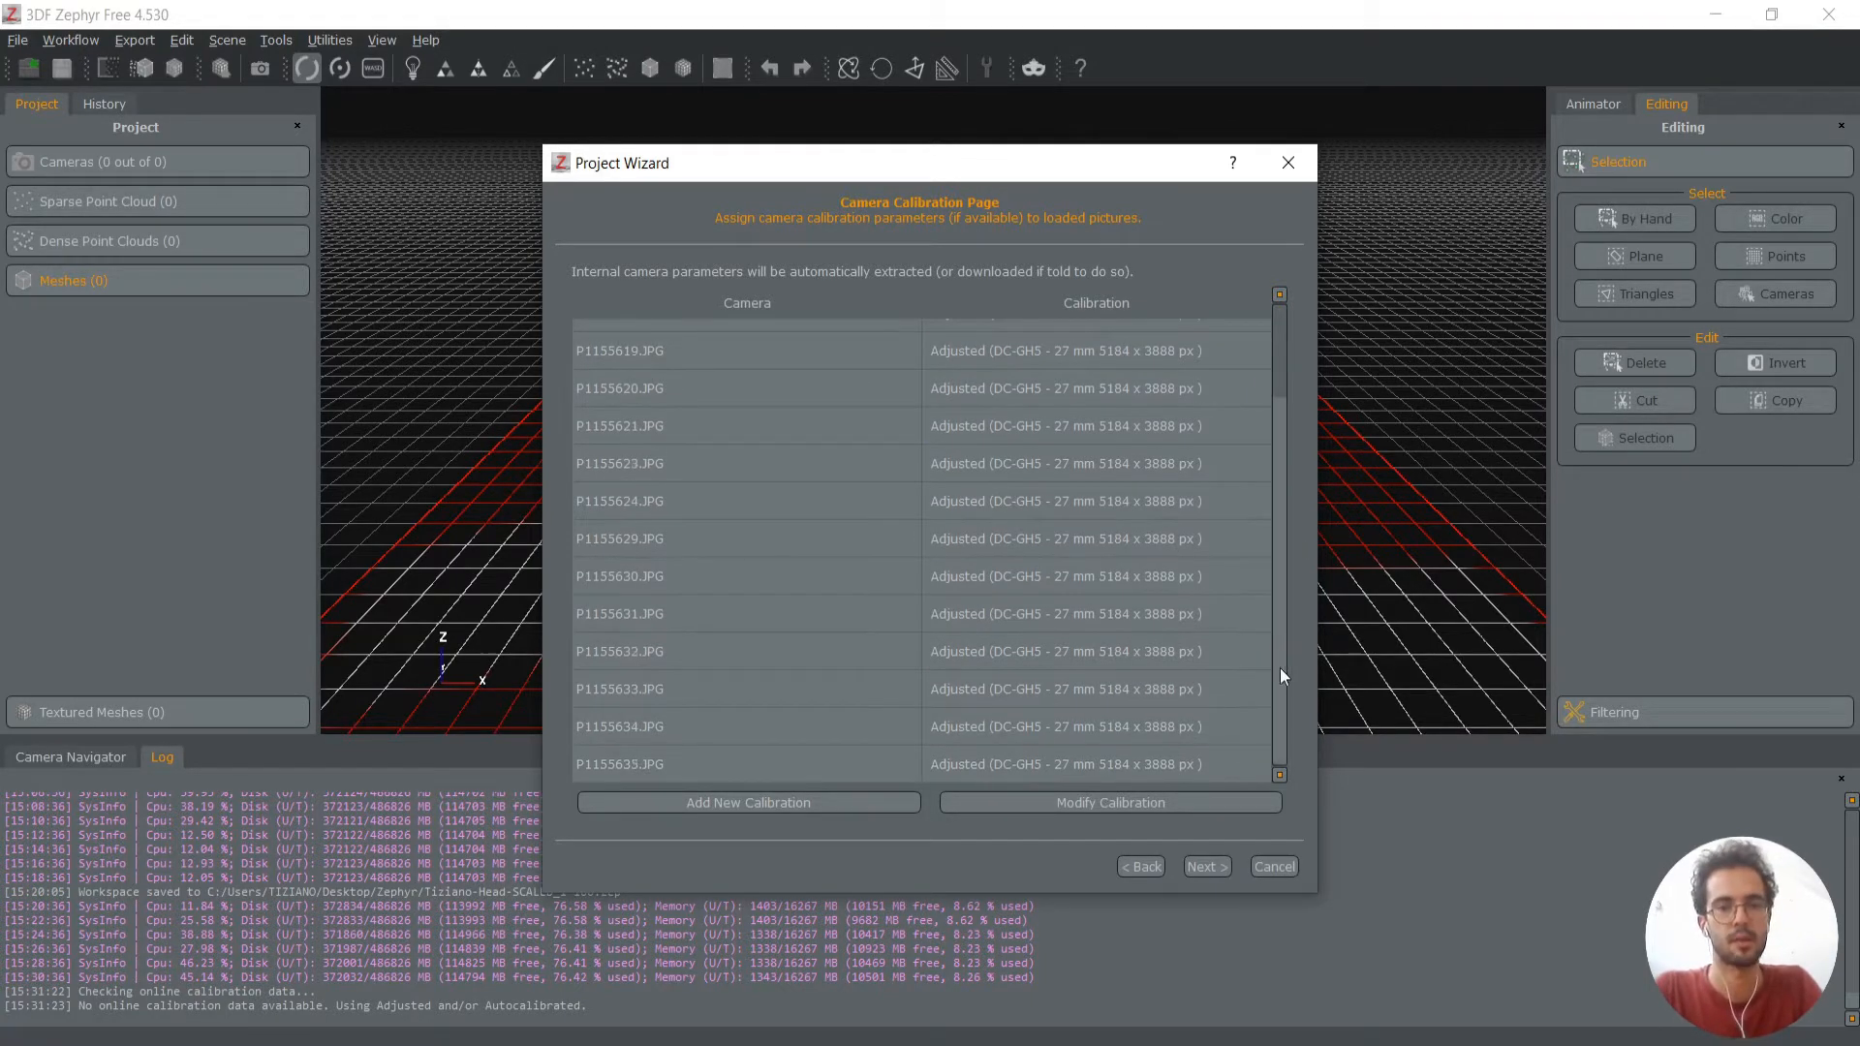
pyautogui.moveTo(1280, 675); pyautogui.dragTo(1283, 430)
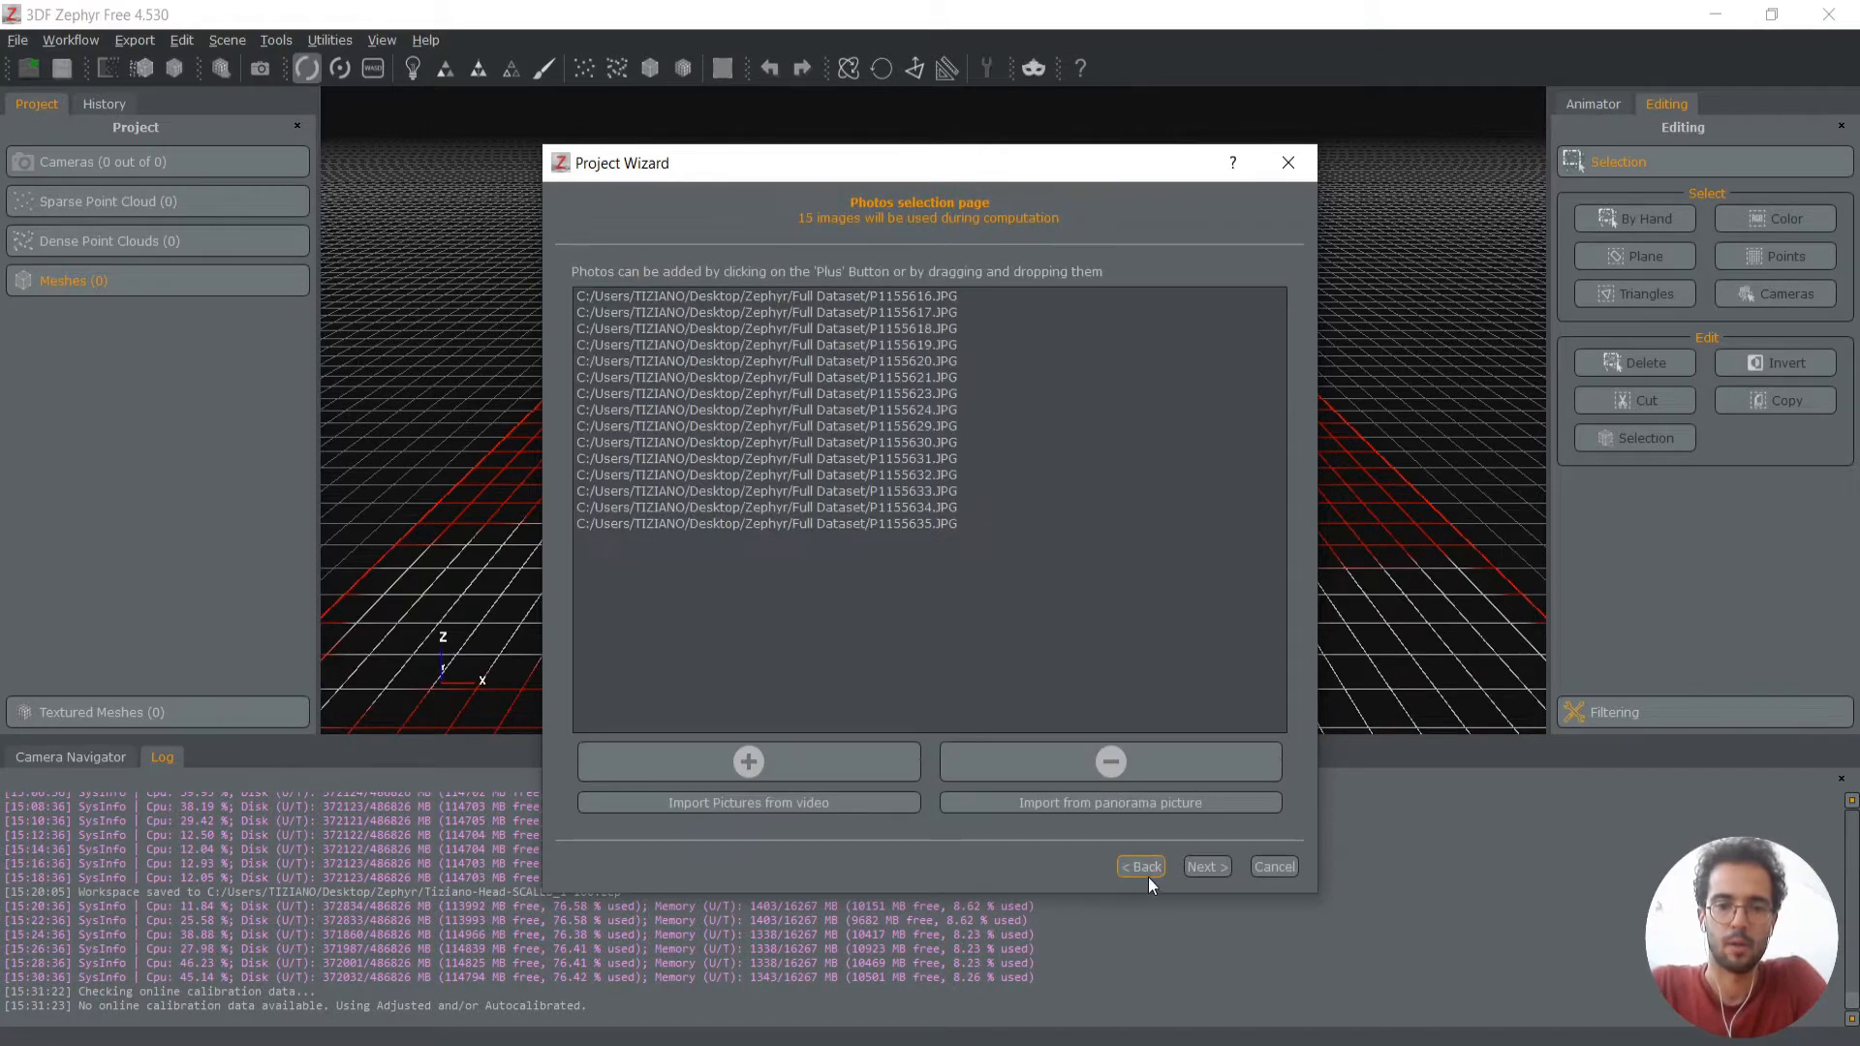
# Go back to the wizard's first page and enable Compute 3D Model after project creation and Mask images
pyautogui.click(1145, 867)
pyautogui.click(1140, 868)
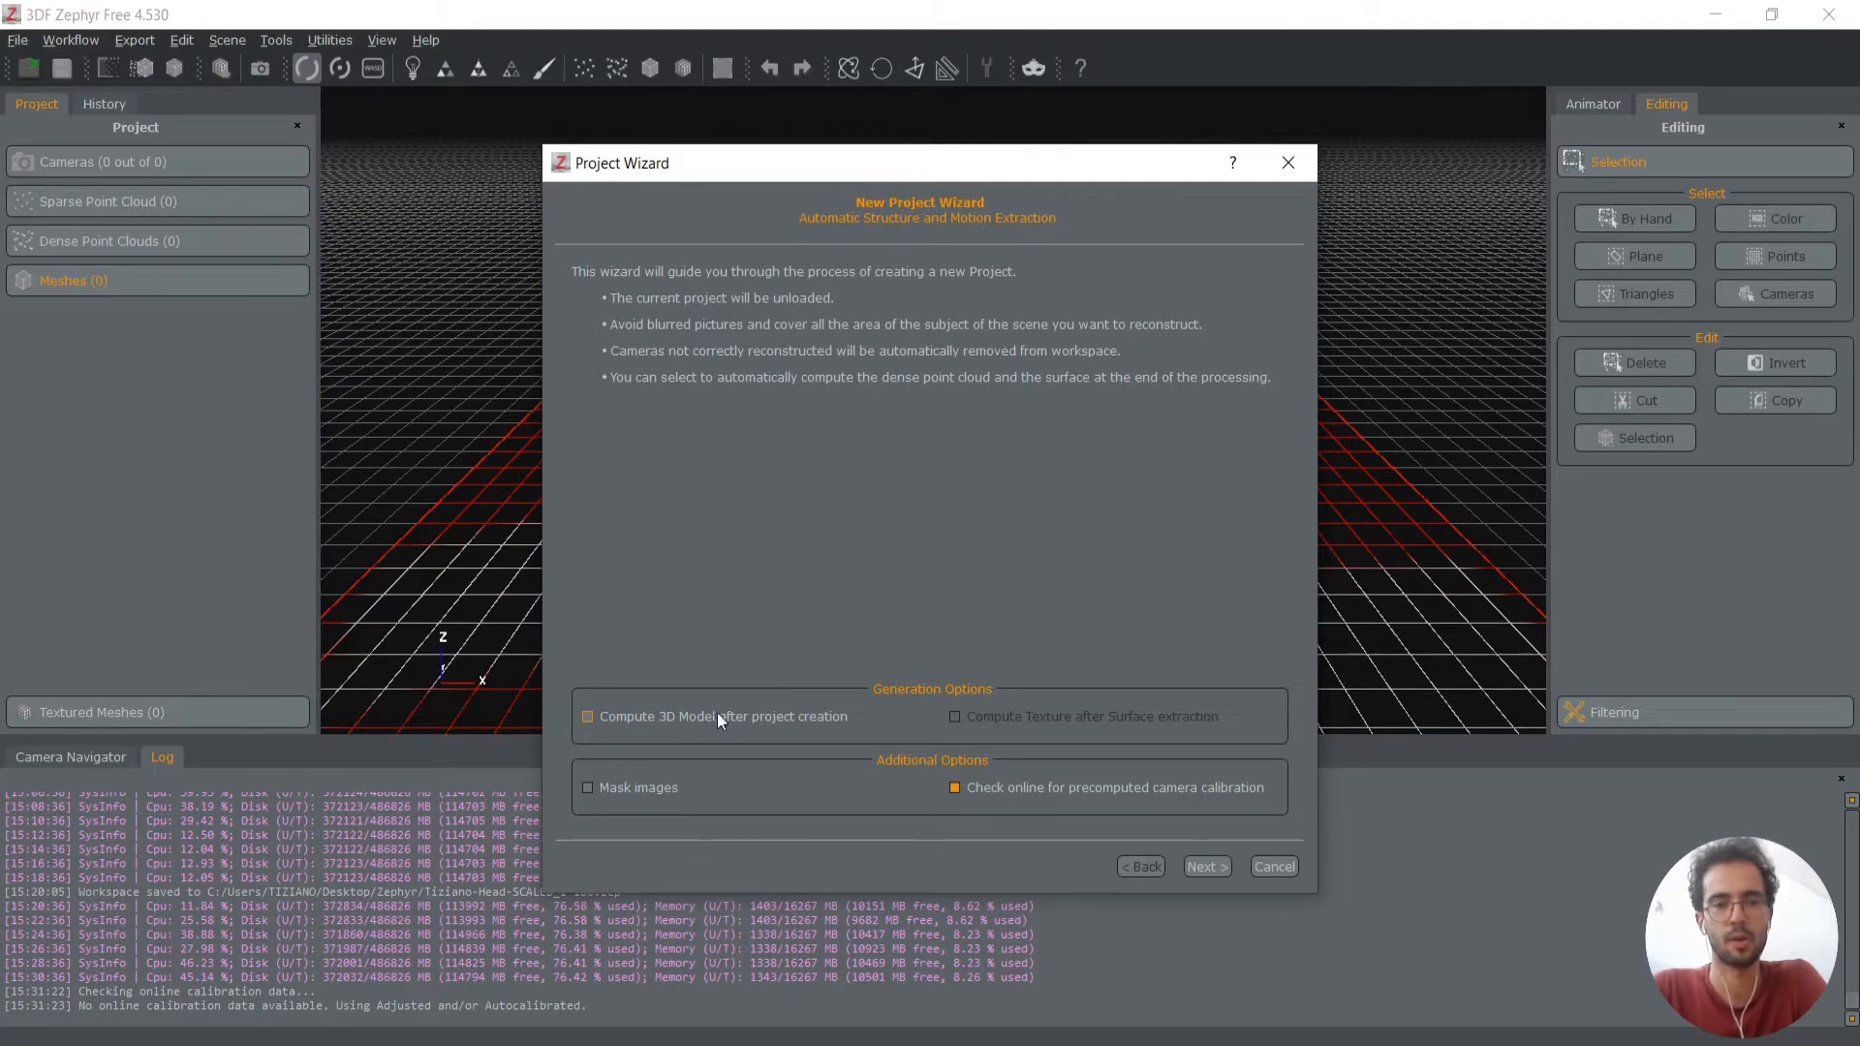
pyautogui.click(588, 717)
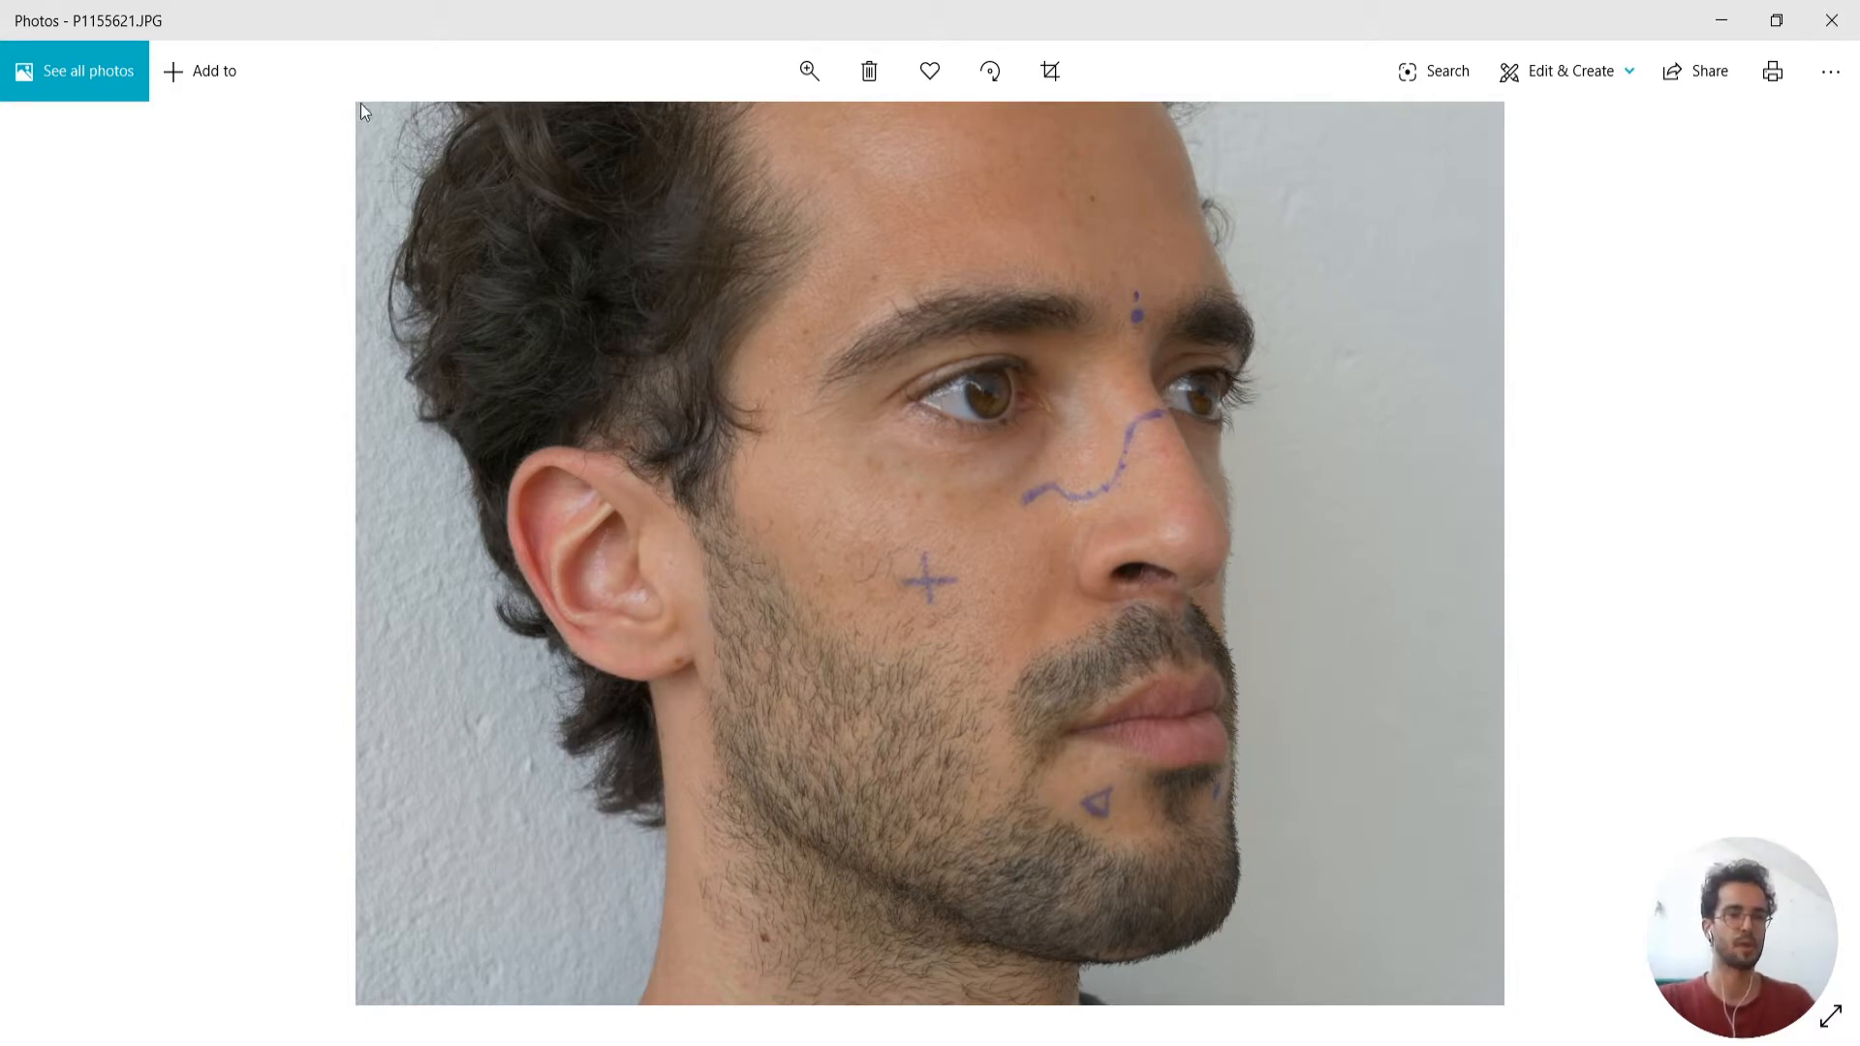
pyautogui.click(1831, 20)
pyautogui.click(725, 587)
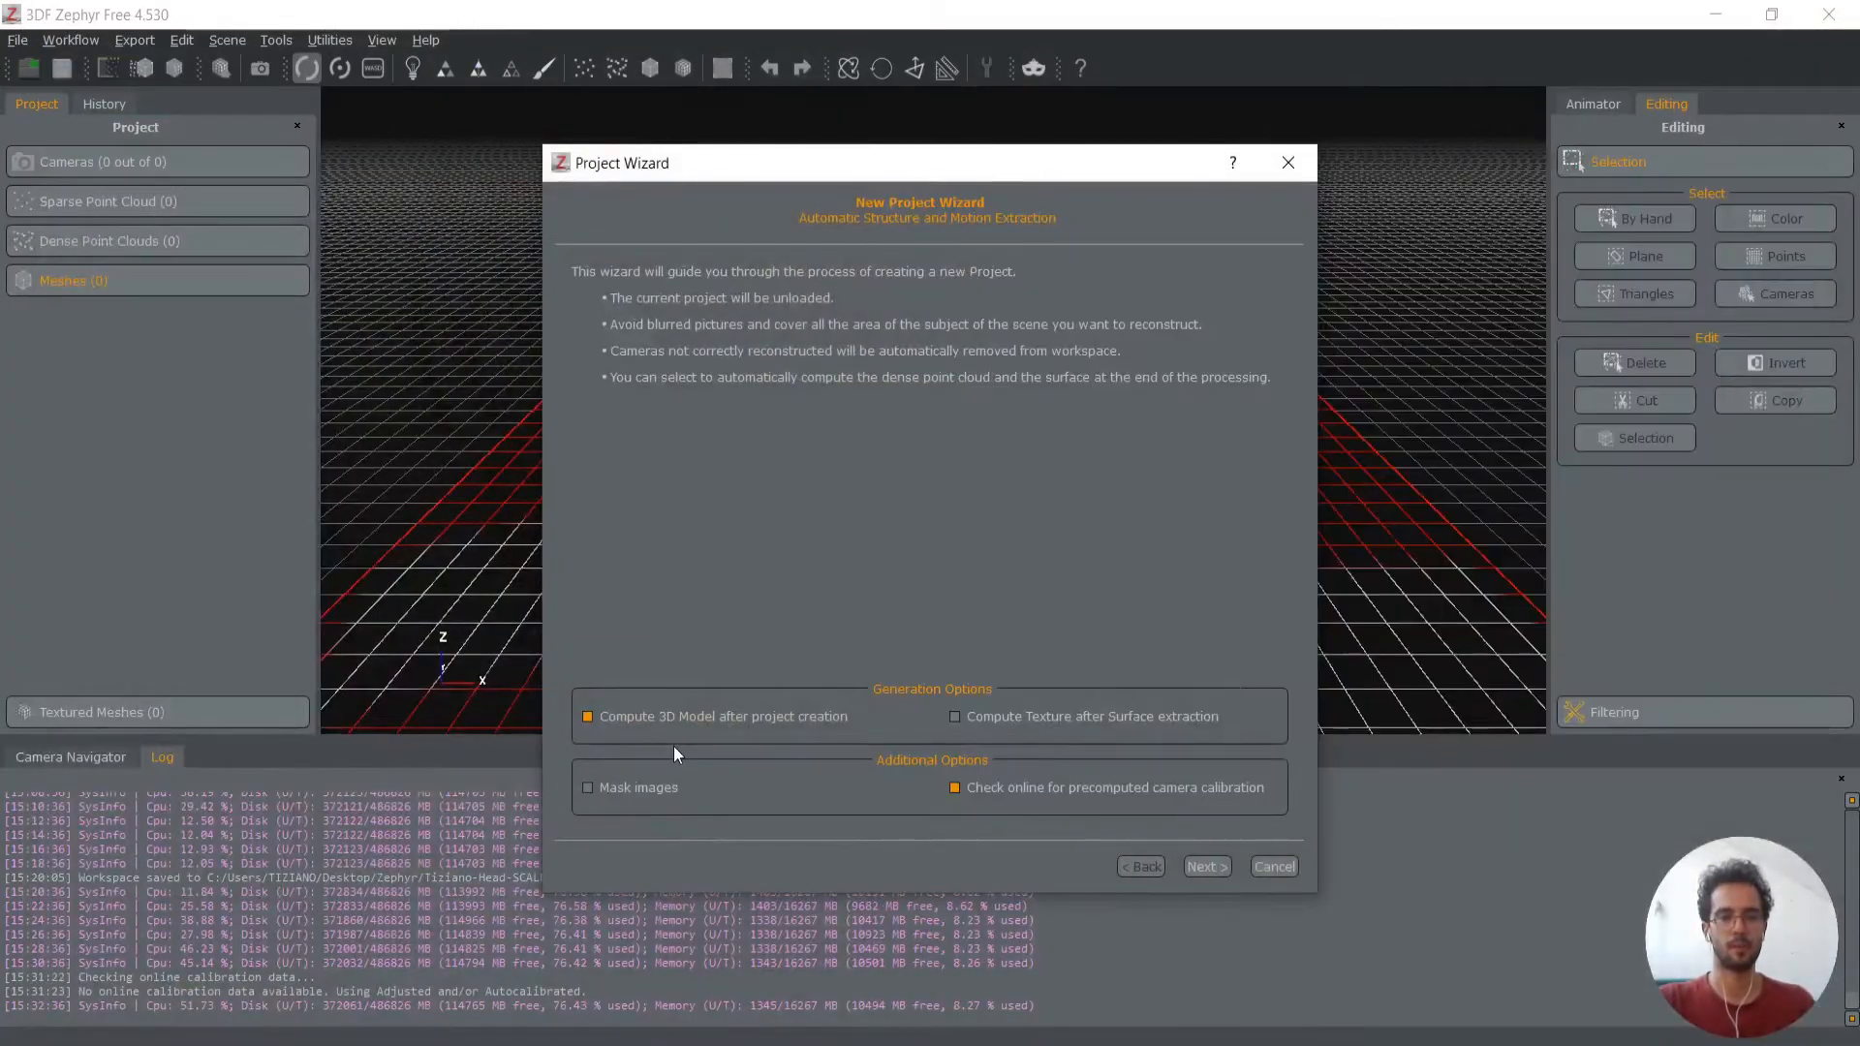
pyautogui.click(649, 786)
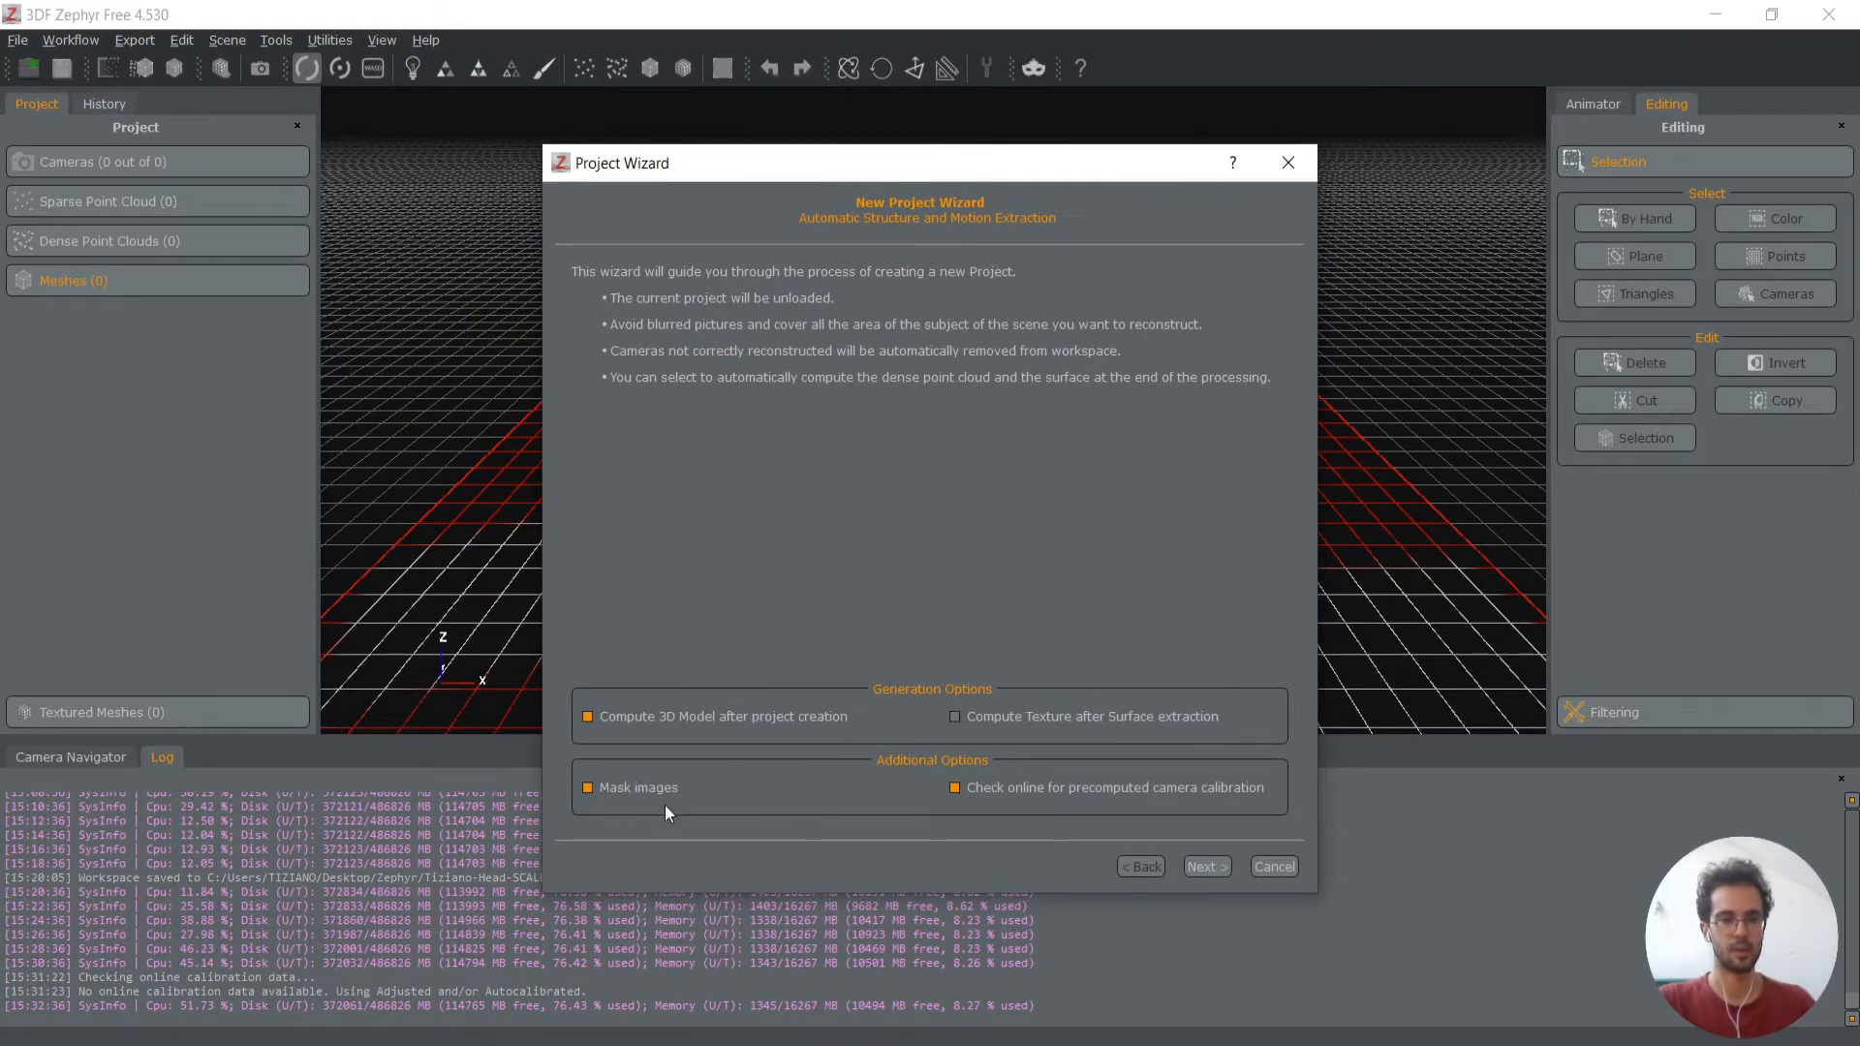
# Keep the selected photos, advance the wizard to the Masking page and launch Masquerade, dismissing its Free Edition notice
pyautogui.click(1205, 867)
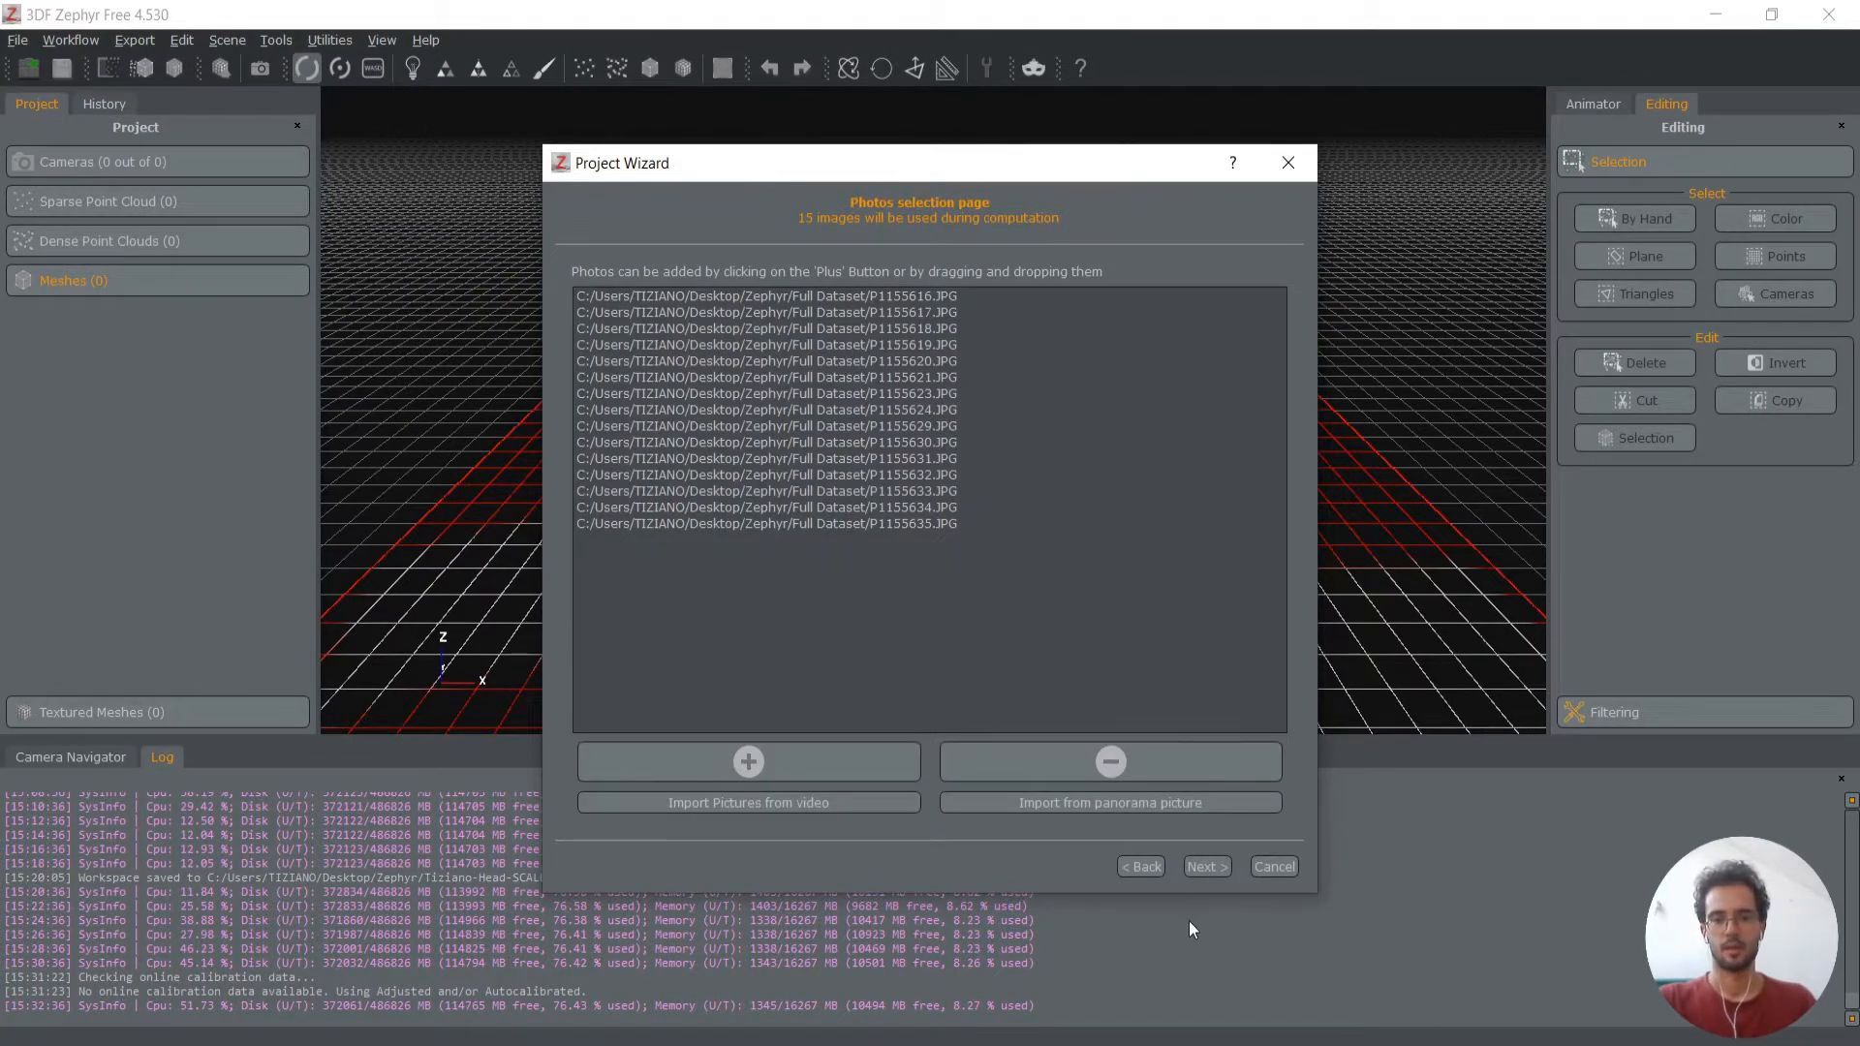
pyautogui.click(1204, 867)
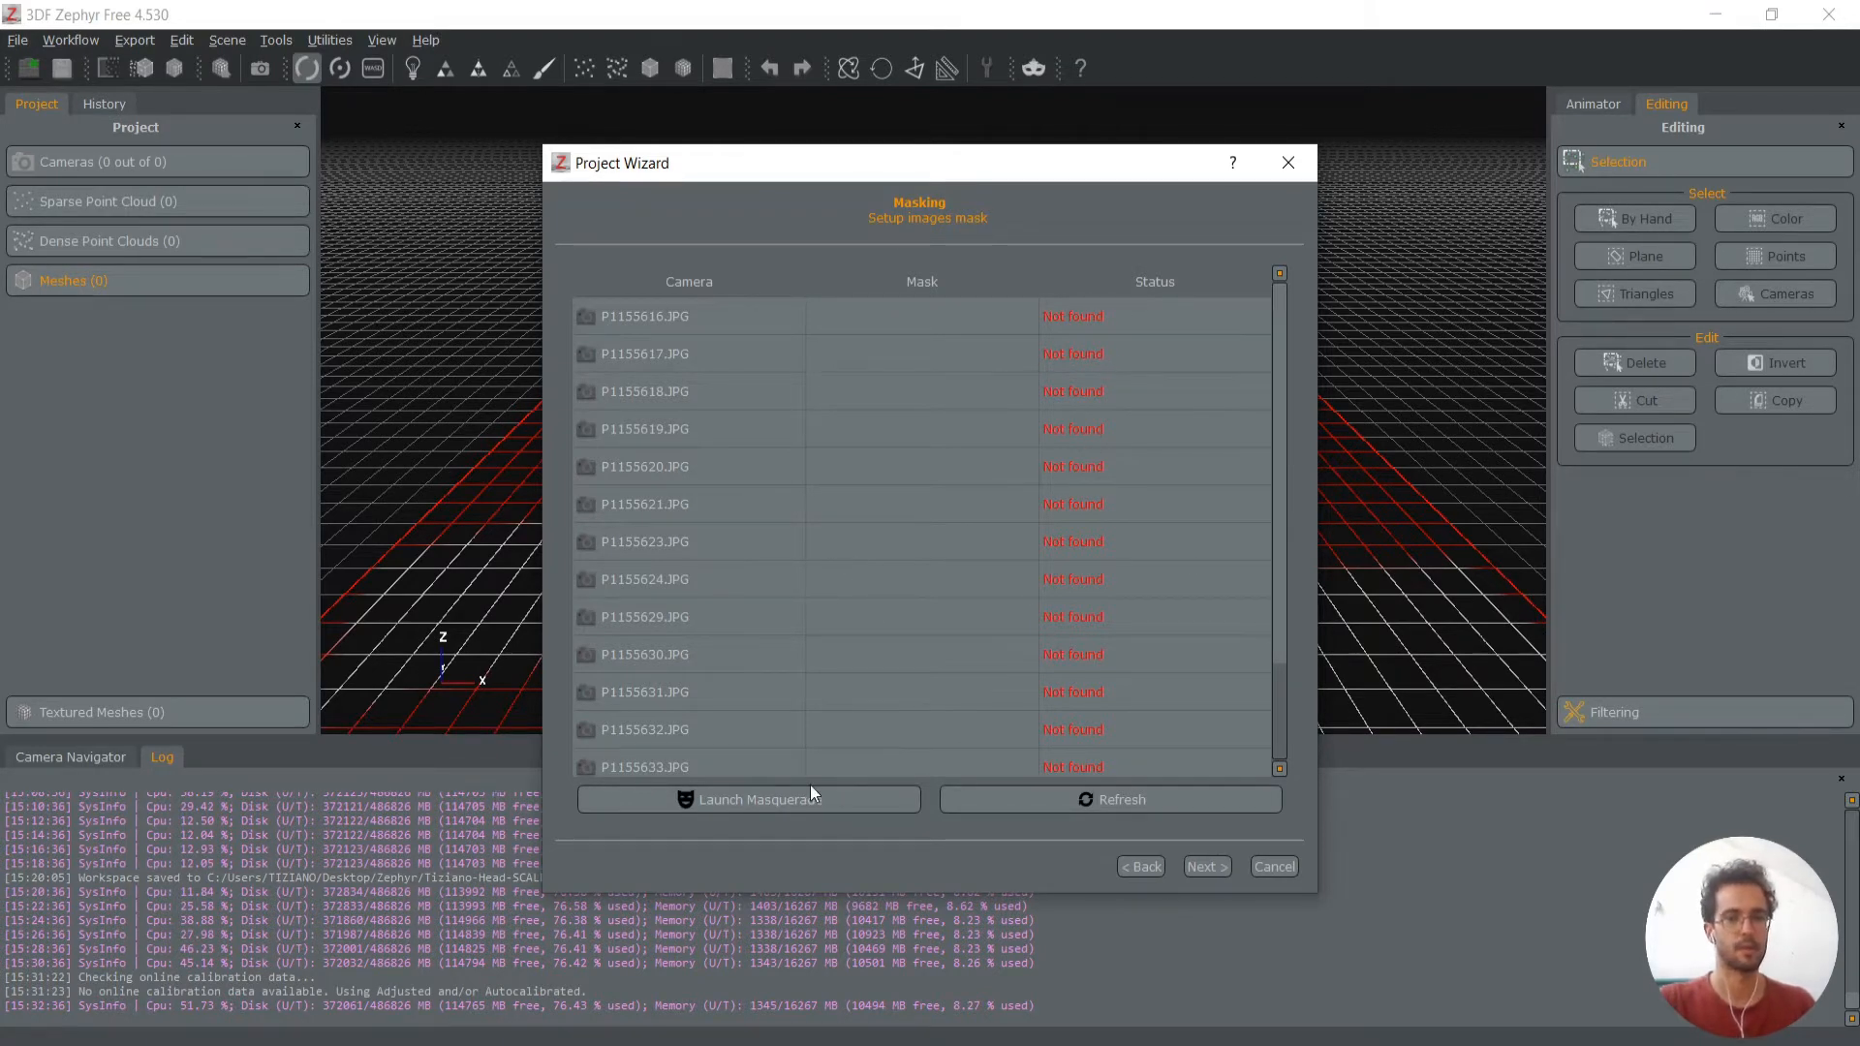
pyautogui.click(703, 800)
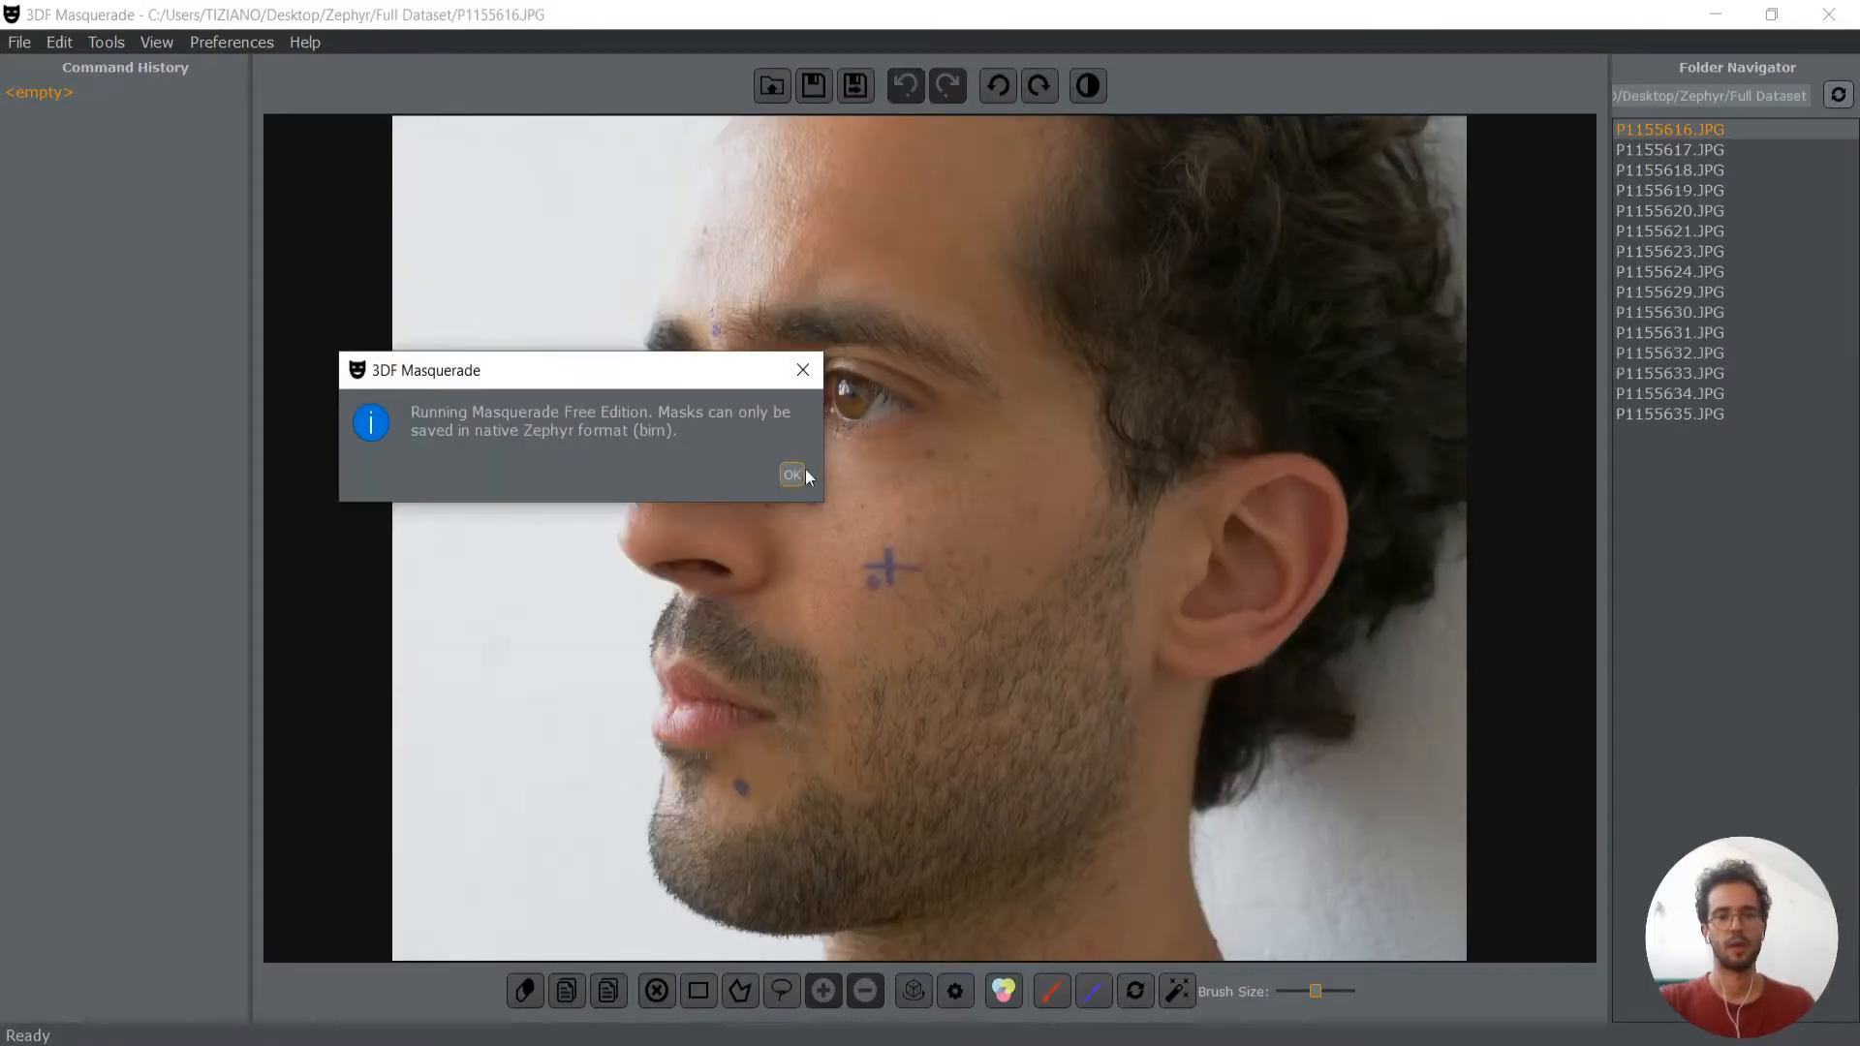
pyautogui.click(791, 473)
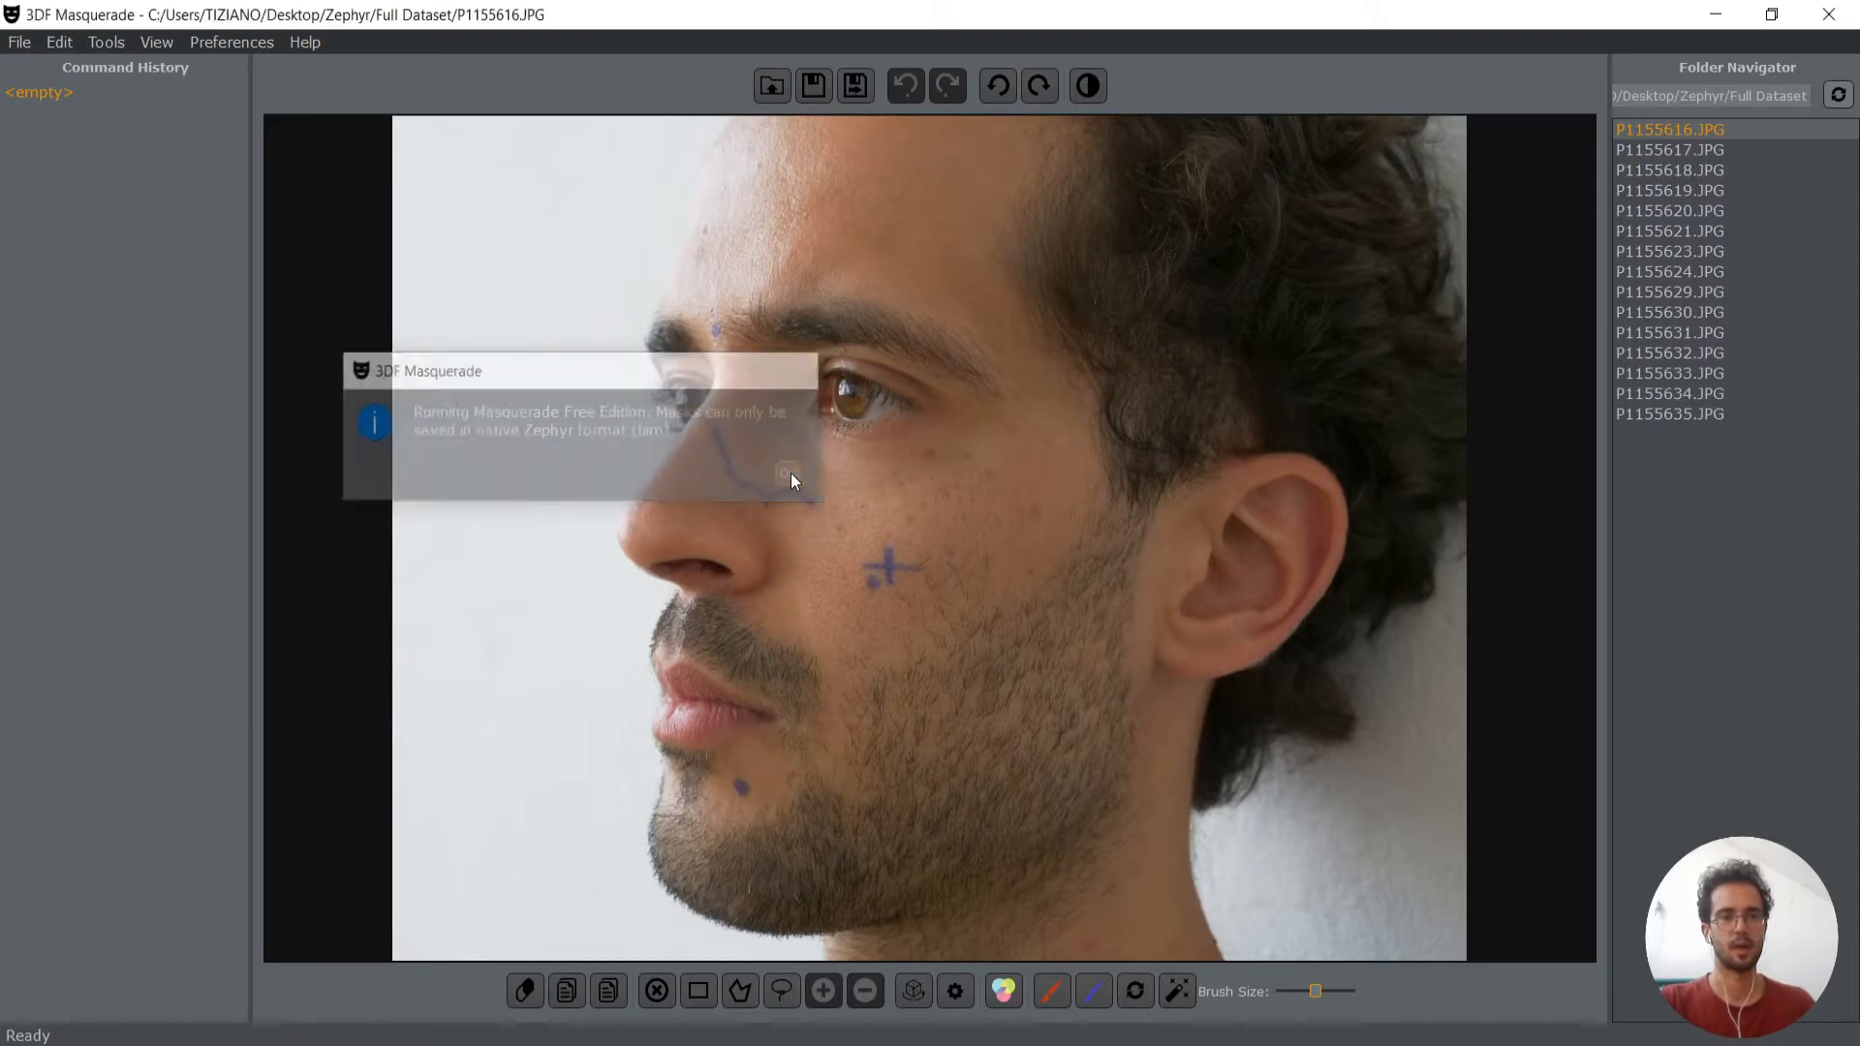
# Paint a red stroke on P1155616.JPG looping inside the head, from forehead past mouth, chin and neck, up through ear and hair
pyautogui.click(1052, 994)
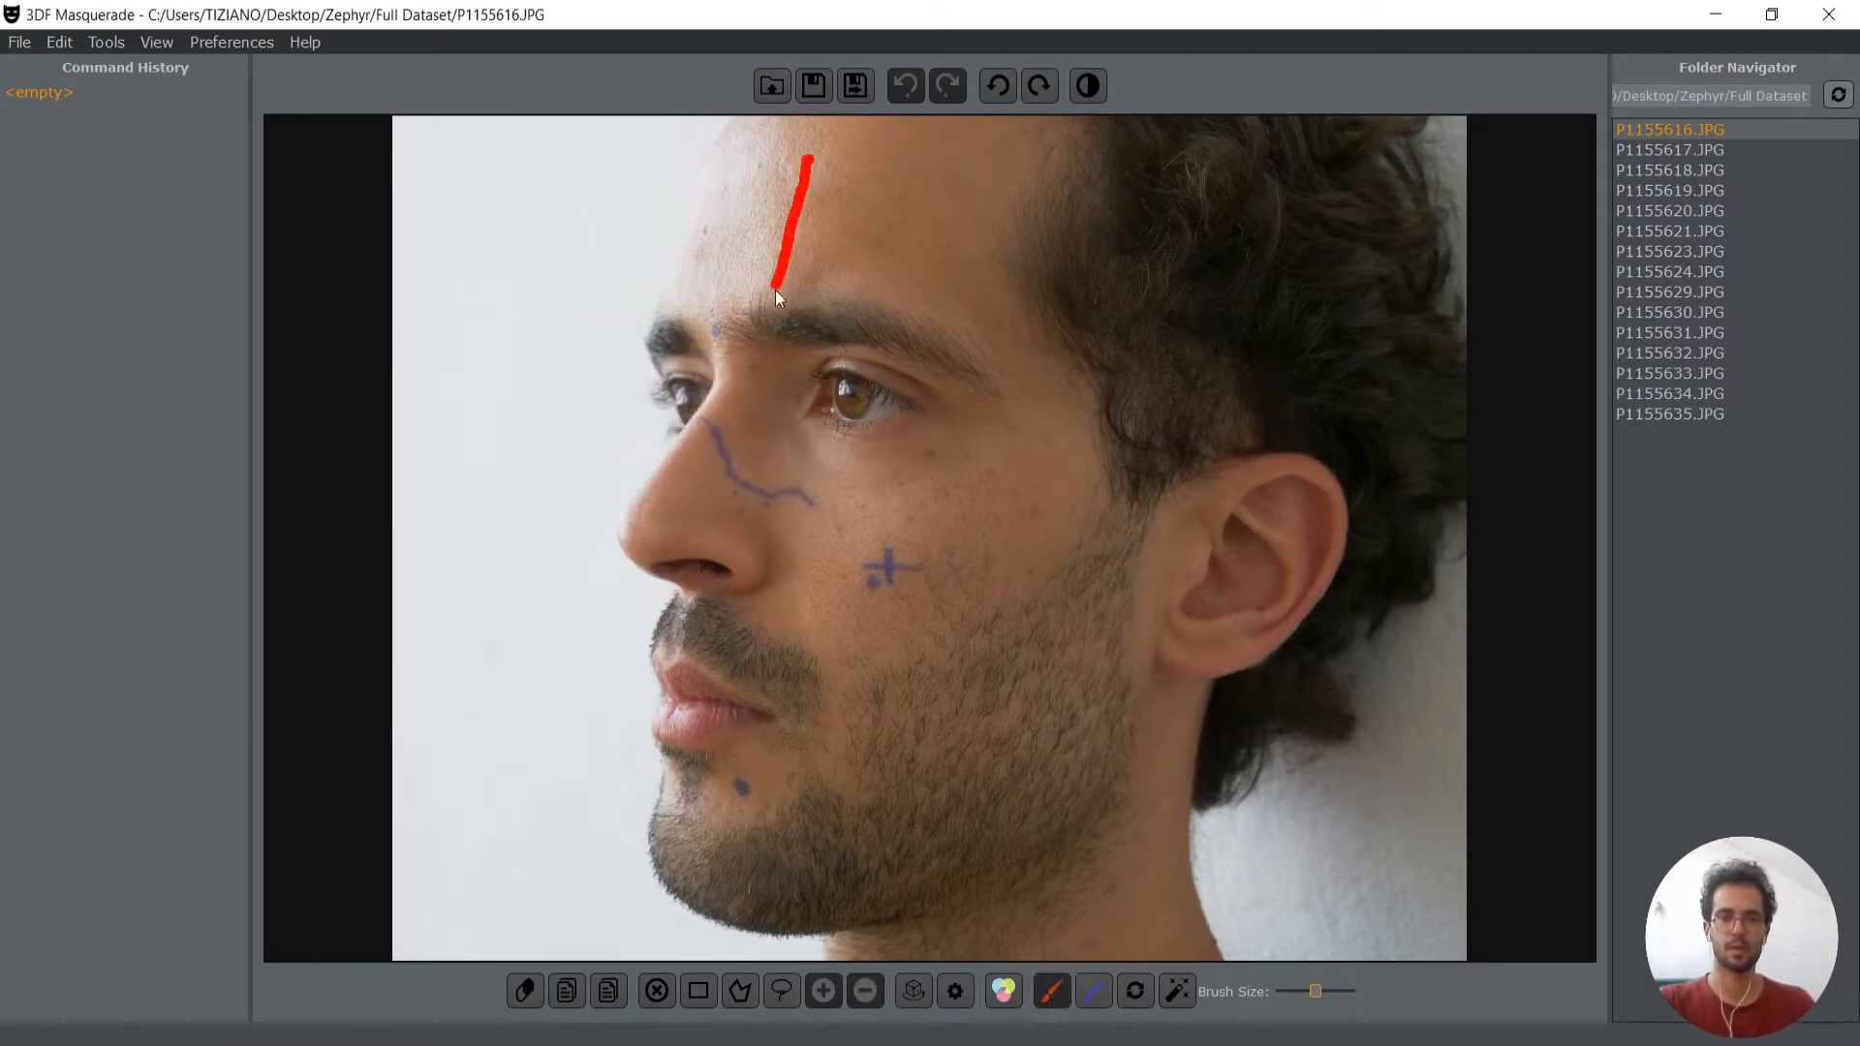
pyautogui.moveTo(774, 289)
pyautogui.mouseDown()
pyautogui.moveTo(719, 597)
pyautogui.moveTo(746, 835)
pyautogui.mouseUp()
pyautogui.moveTo(921, 926)
pyautogui.mouseDown()
pyautogui.moveTo(1102, 892)
pyautogui.moveTo(1207, 653)
pyautogui.moveTo(1266, 278)
pyautogui.moveTo(831, 141)
pyautogui.mouseUp()
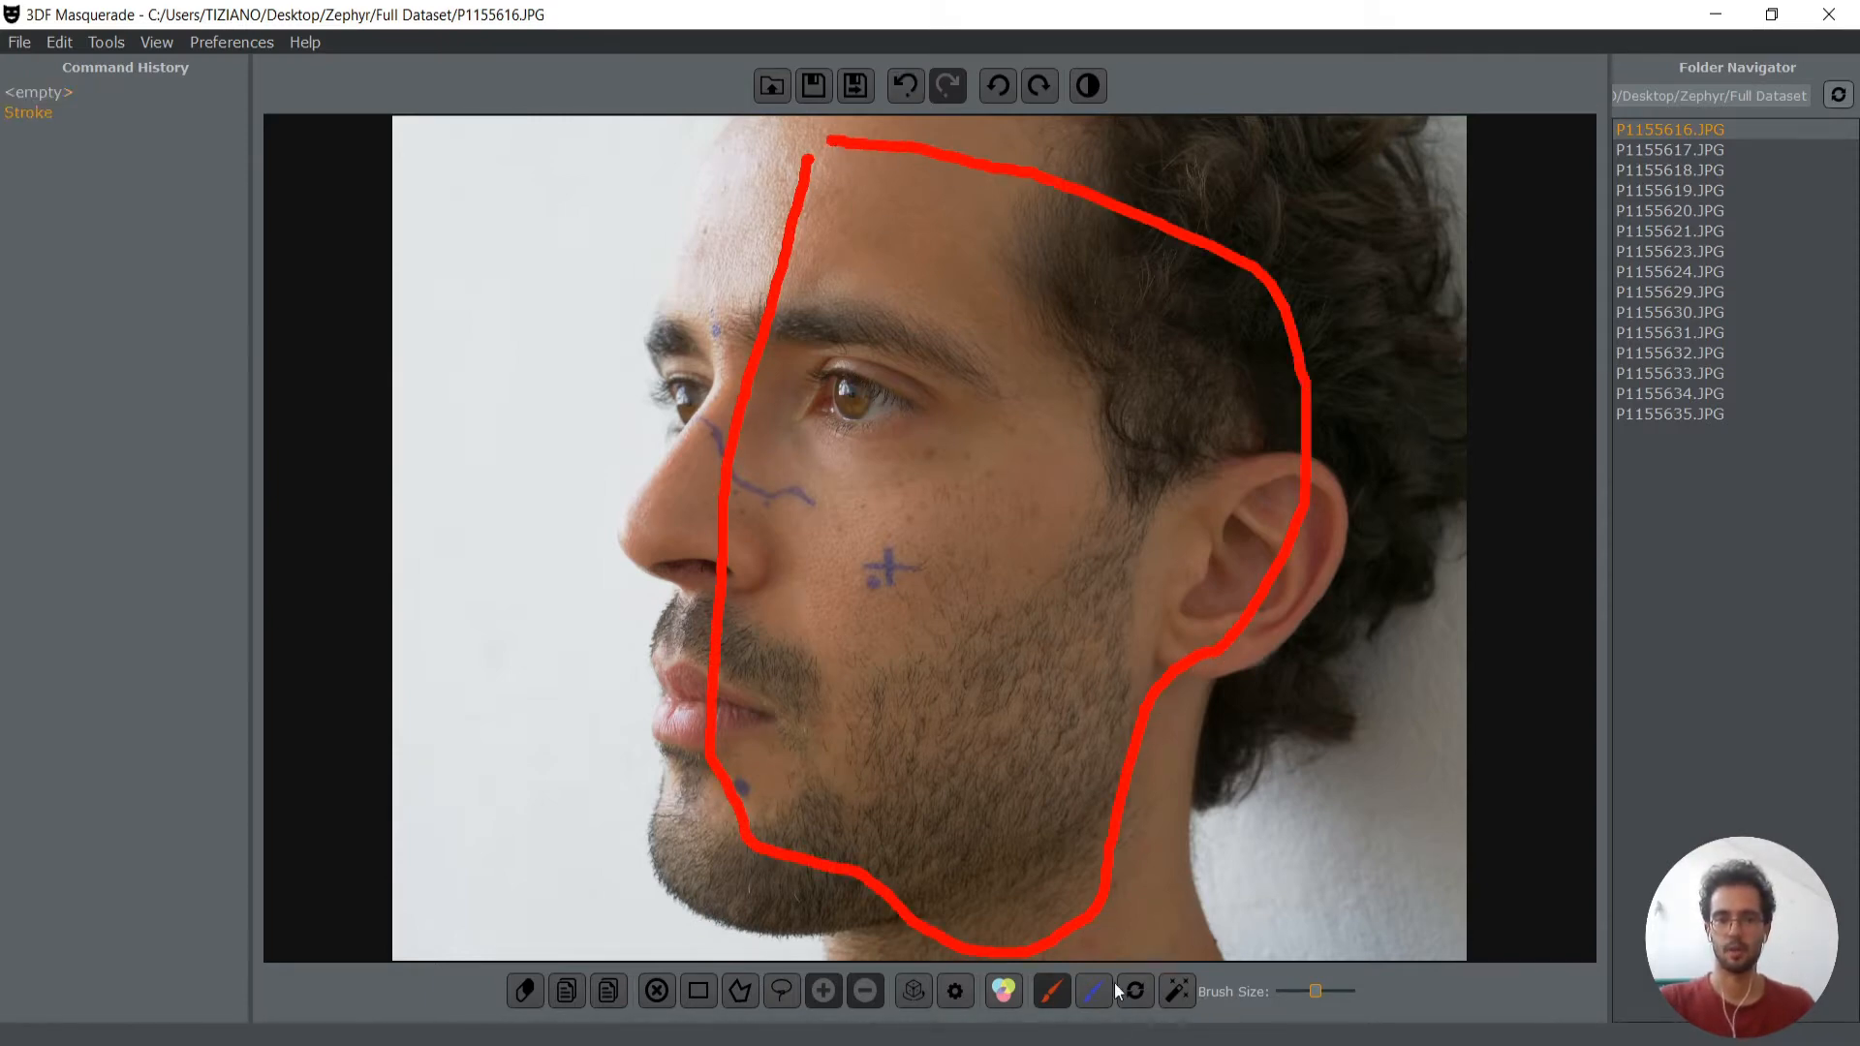
# Paint blue strokes over the background in front of and behind the head in P1155616.JPG and compute the mask
pyautogui.click(1093, 990)
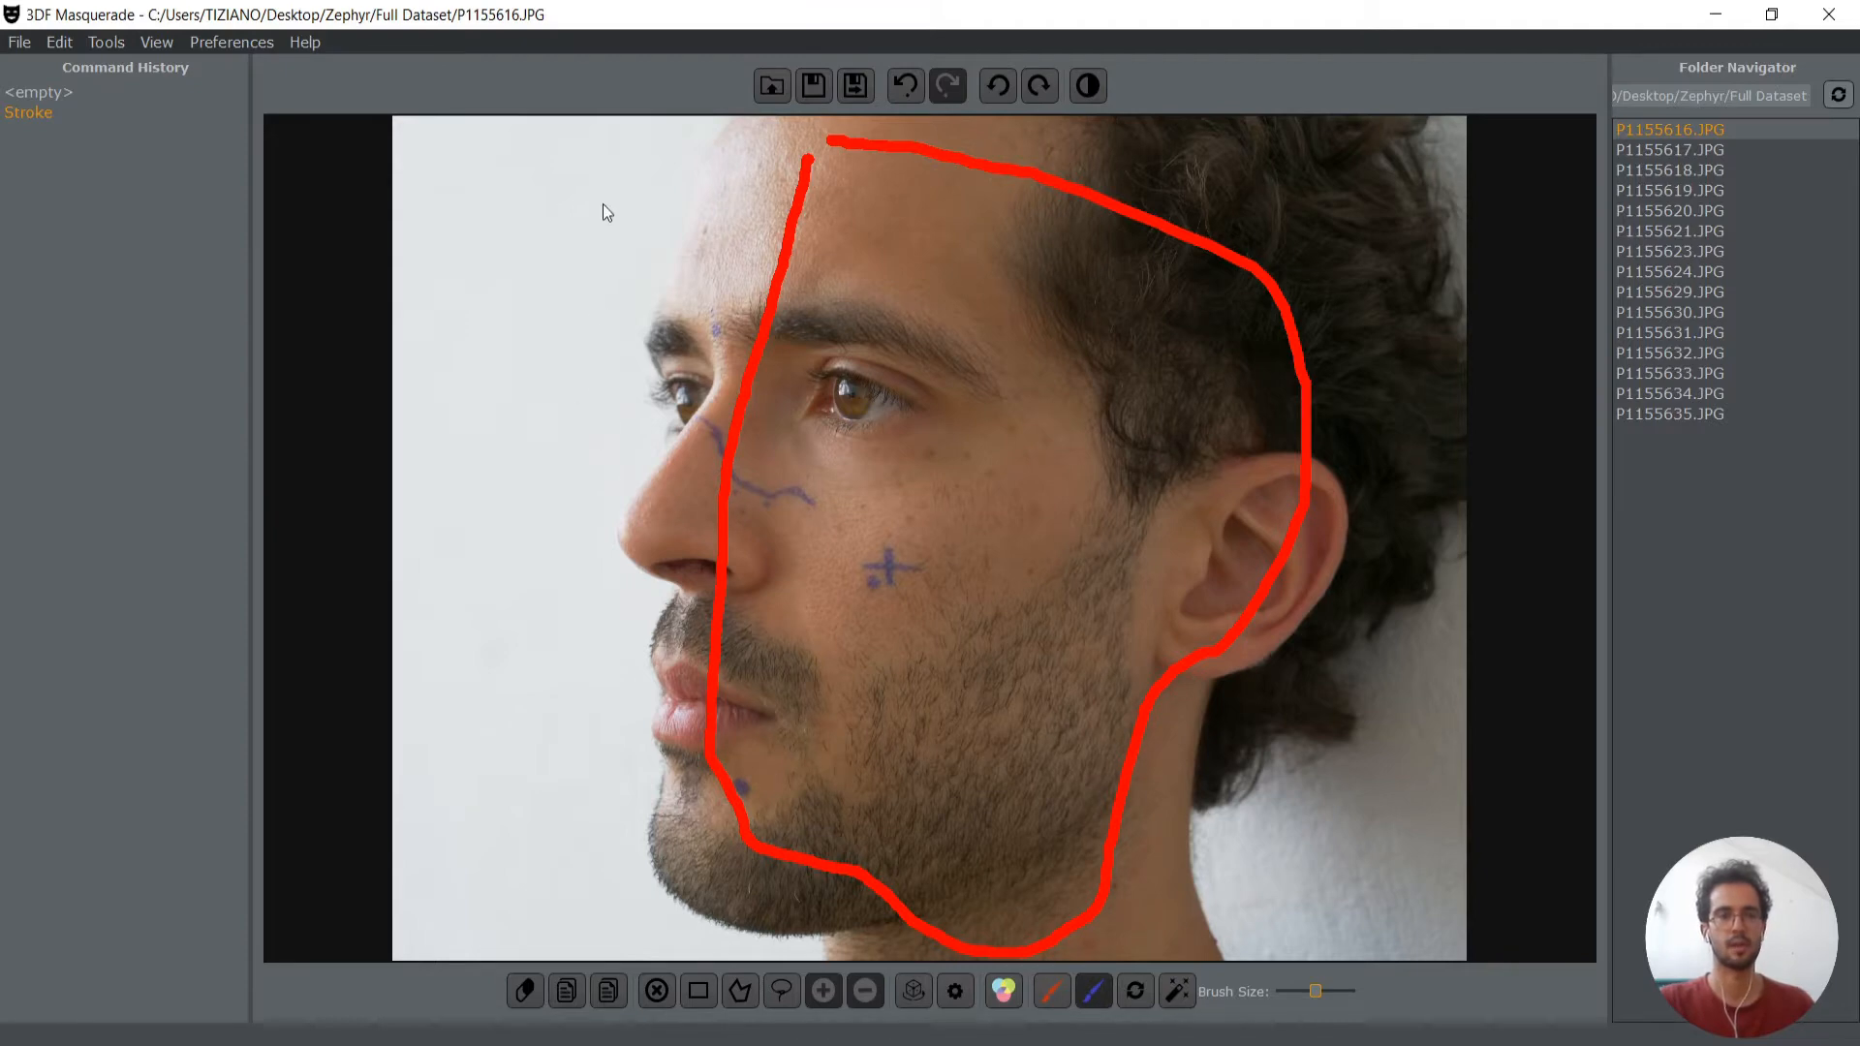
pyautogui.moveTo(602, 199)
pyautogui.mouseDown()
pyautogui.moveTo(542, 758)
pyautogui.moveTo(581, 895)
pyautogui.mouseUp()
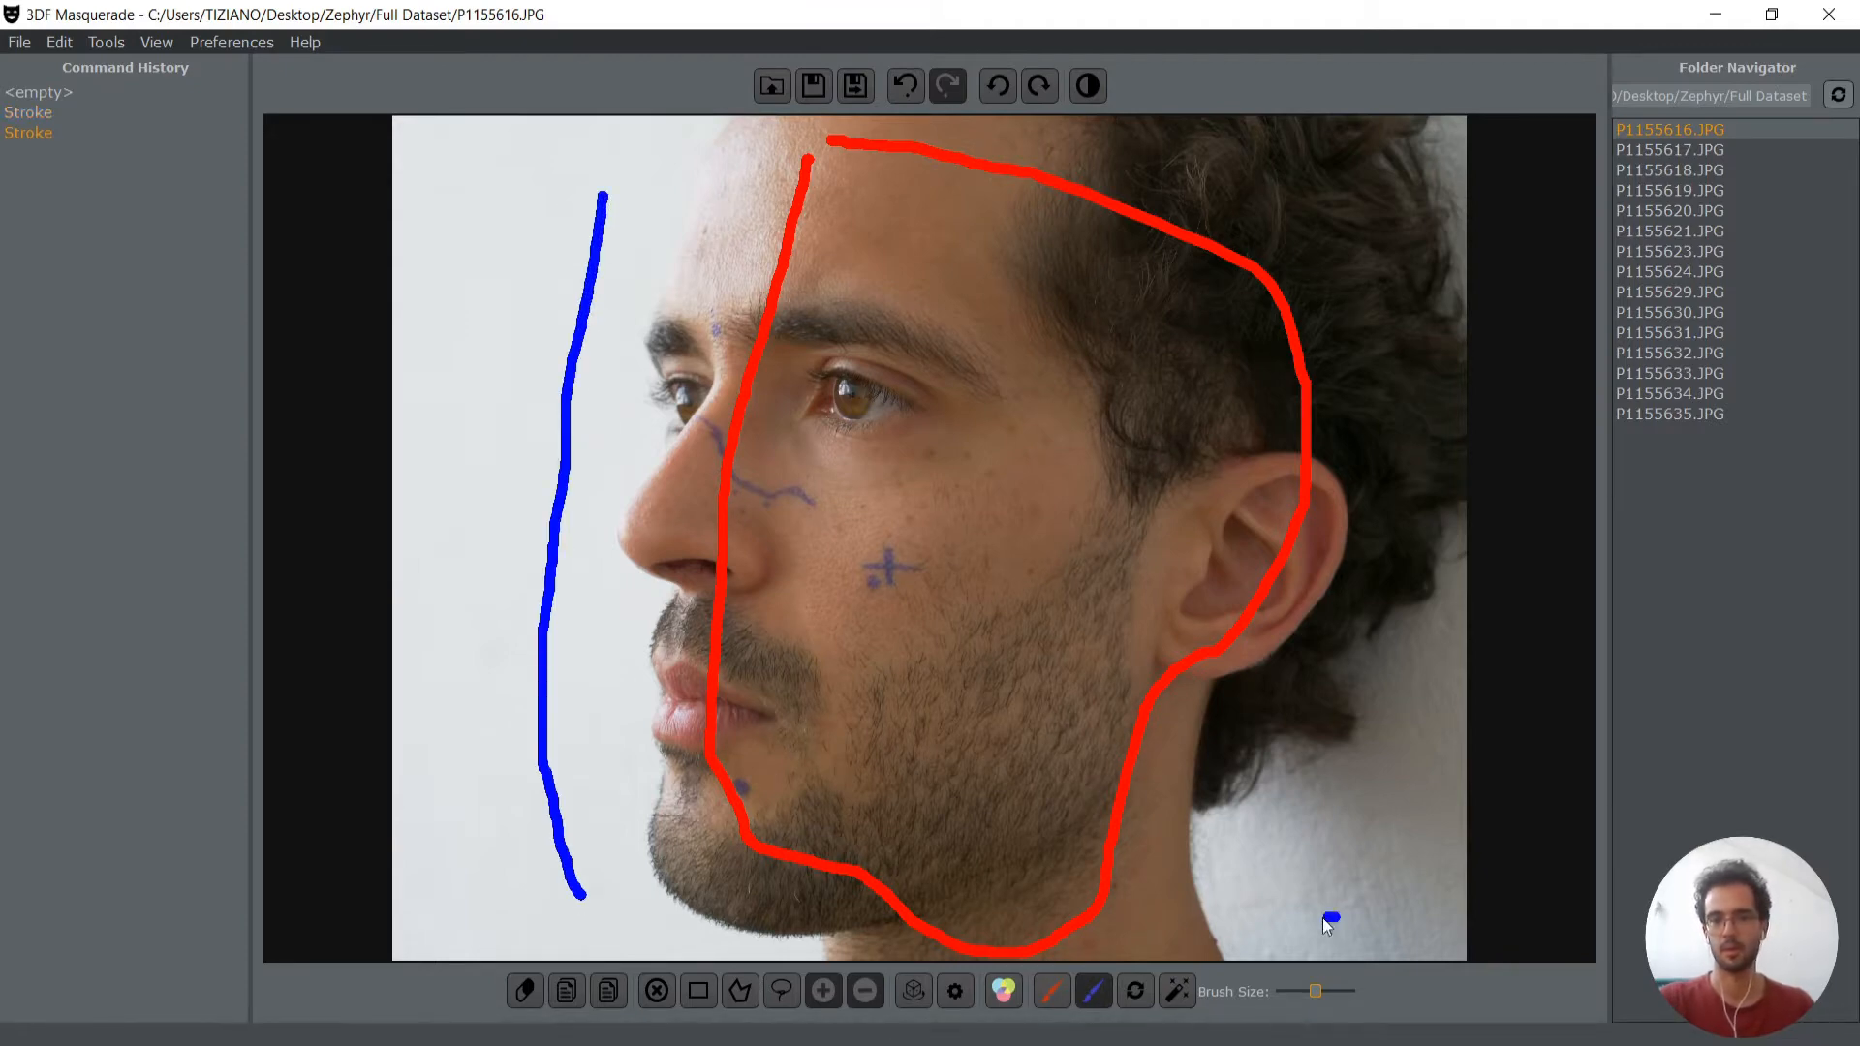
pyautogui.moveTo(1323, 917); pyautogui.dragTo(1438, 680)
pyautogui.moveTo(1448, 143); pyautogui.dragTo(1449, 172)
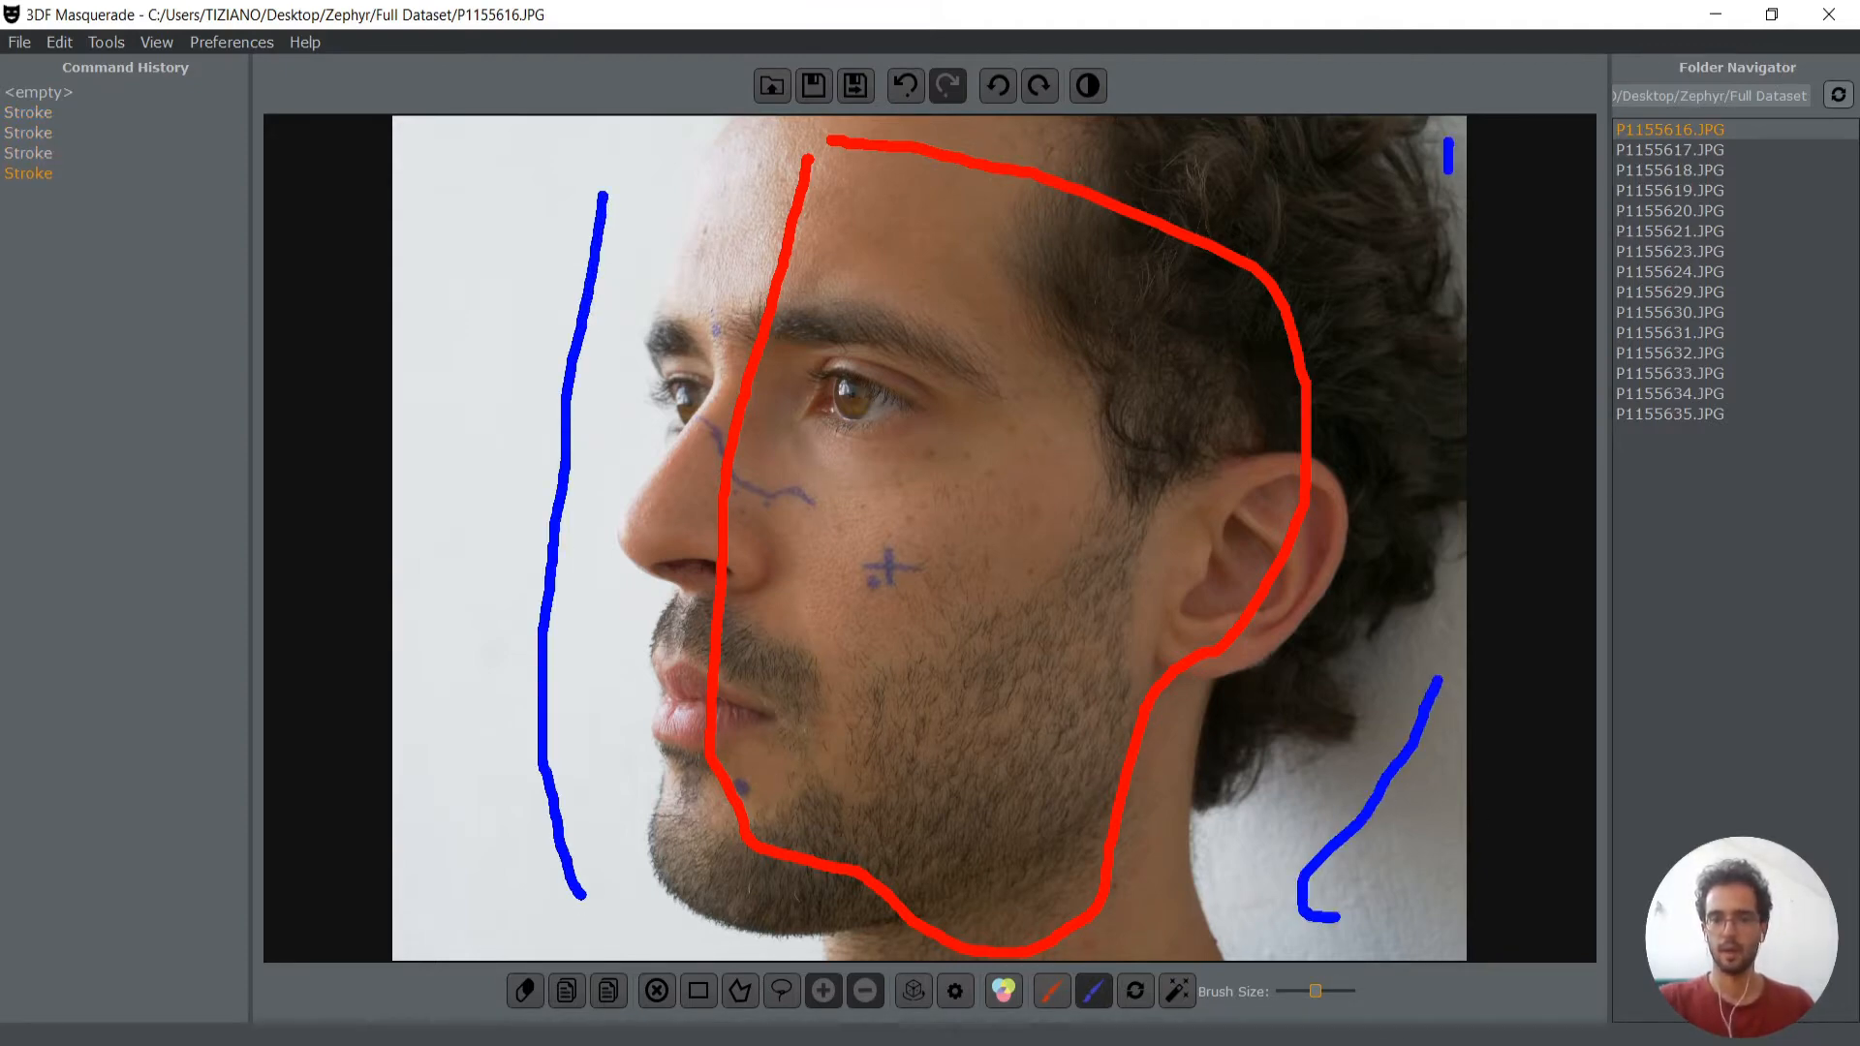
pyautogui.click(1171, 998)
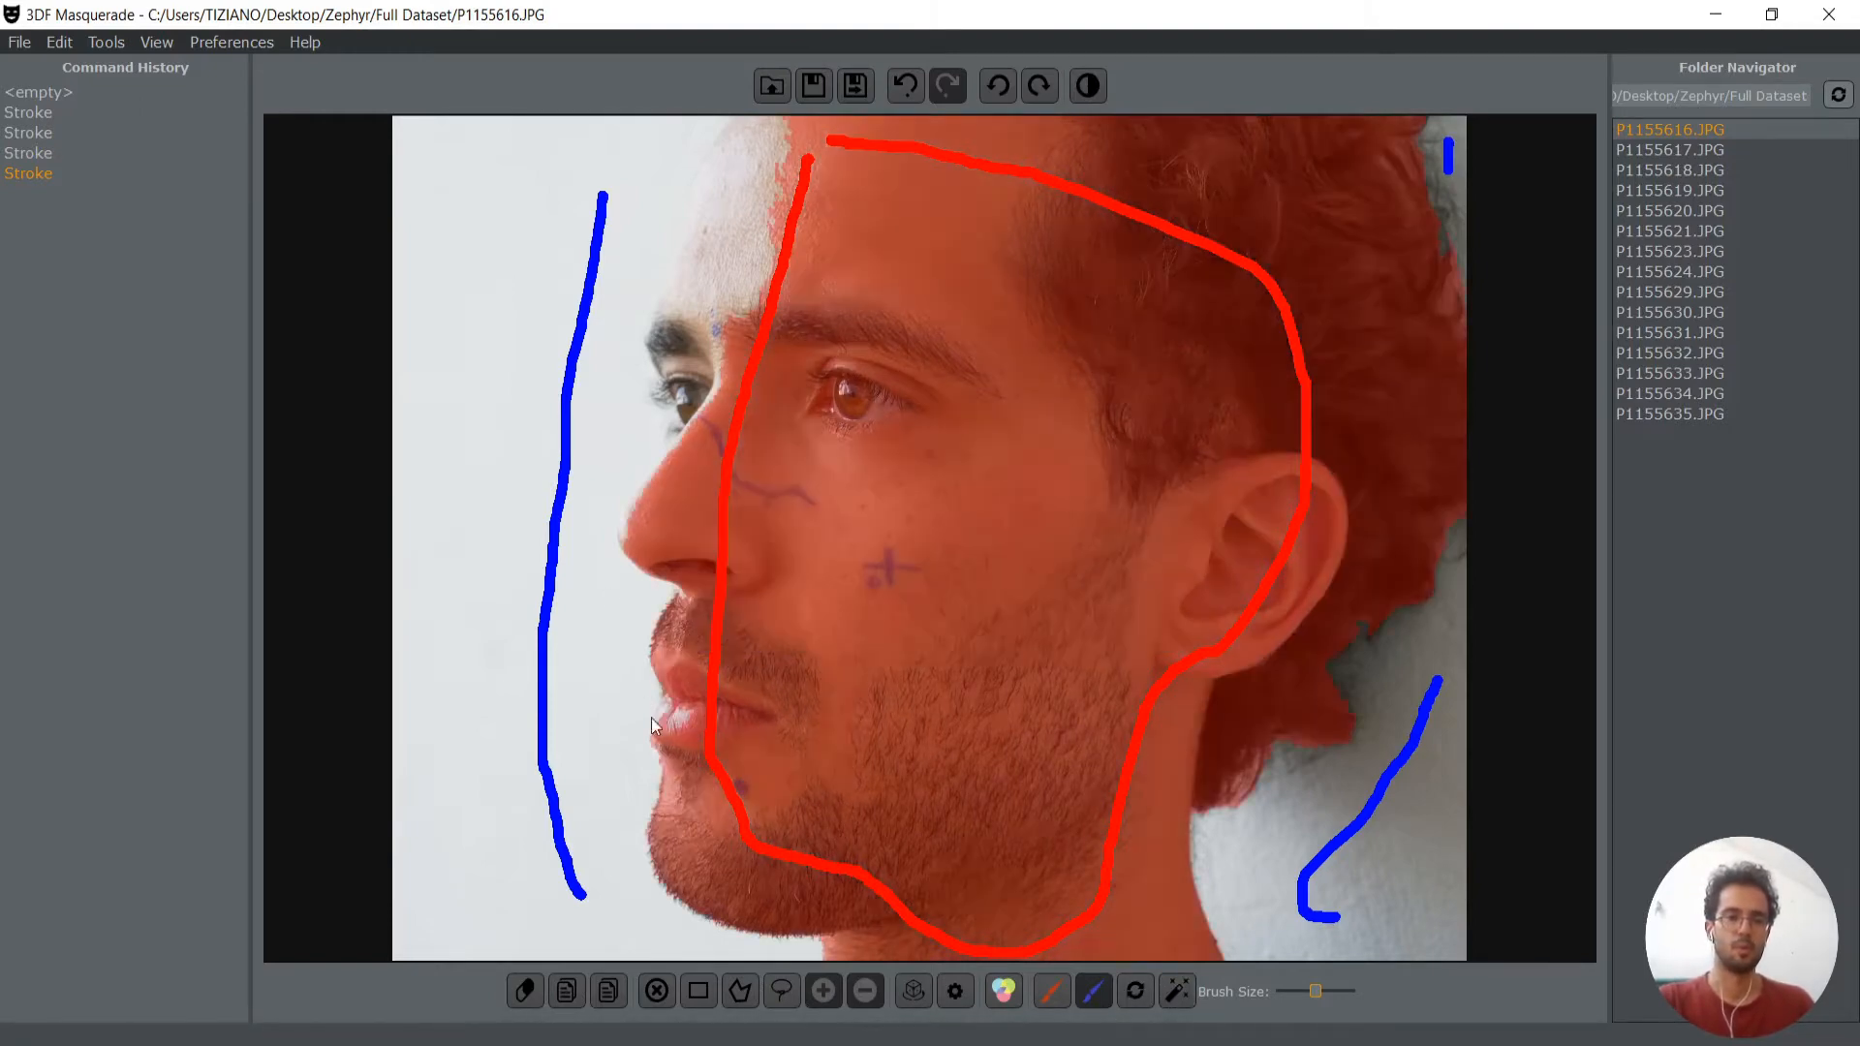
# Loop a red stroke around the unmasked forehead and far eye, add a blue stroke in front of the forehead, and recompute the mask
pyautogui.click(1049, 1004)
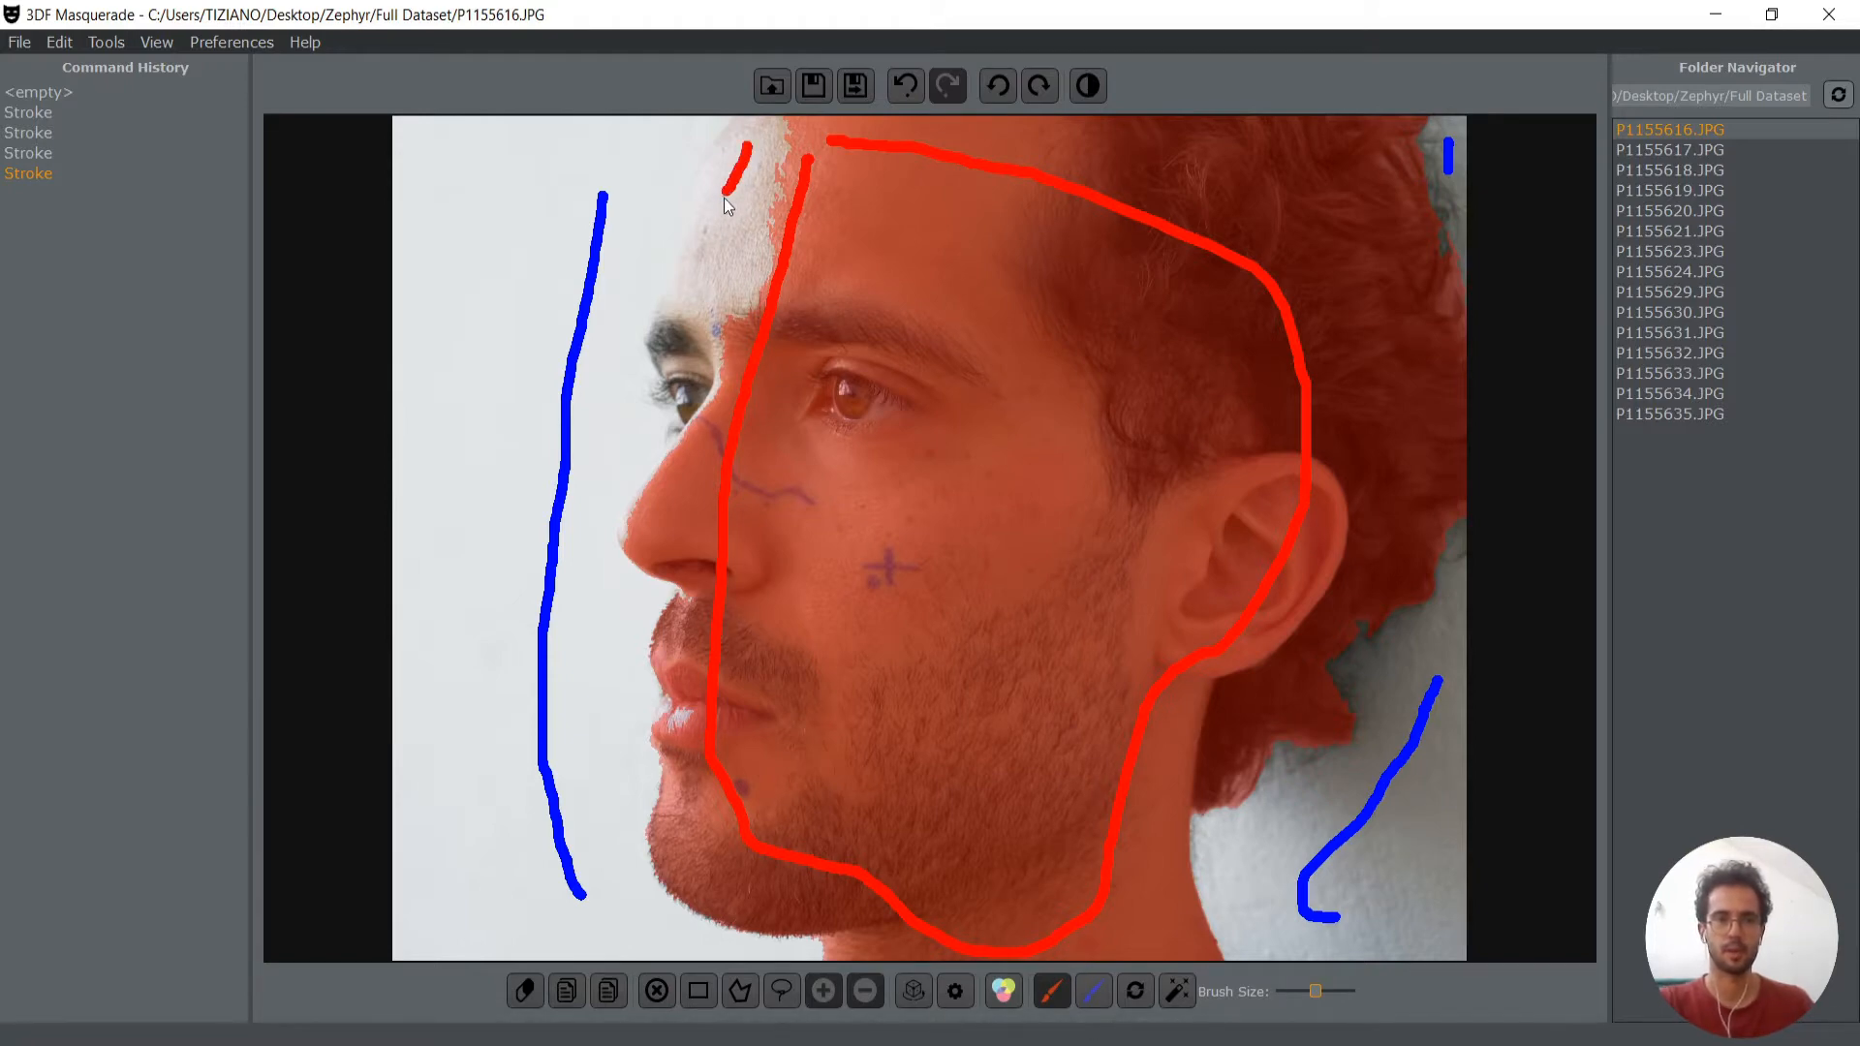
pyautogui.moveTo(737, 481); pyautogui.dragTo(824, 281)
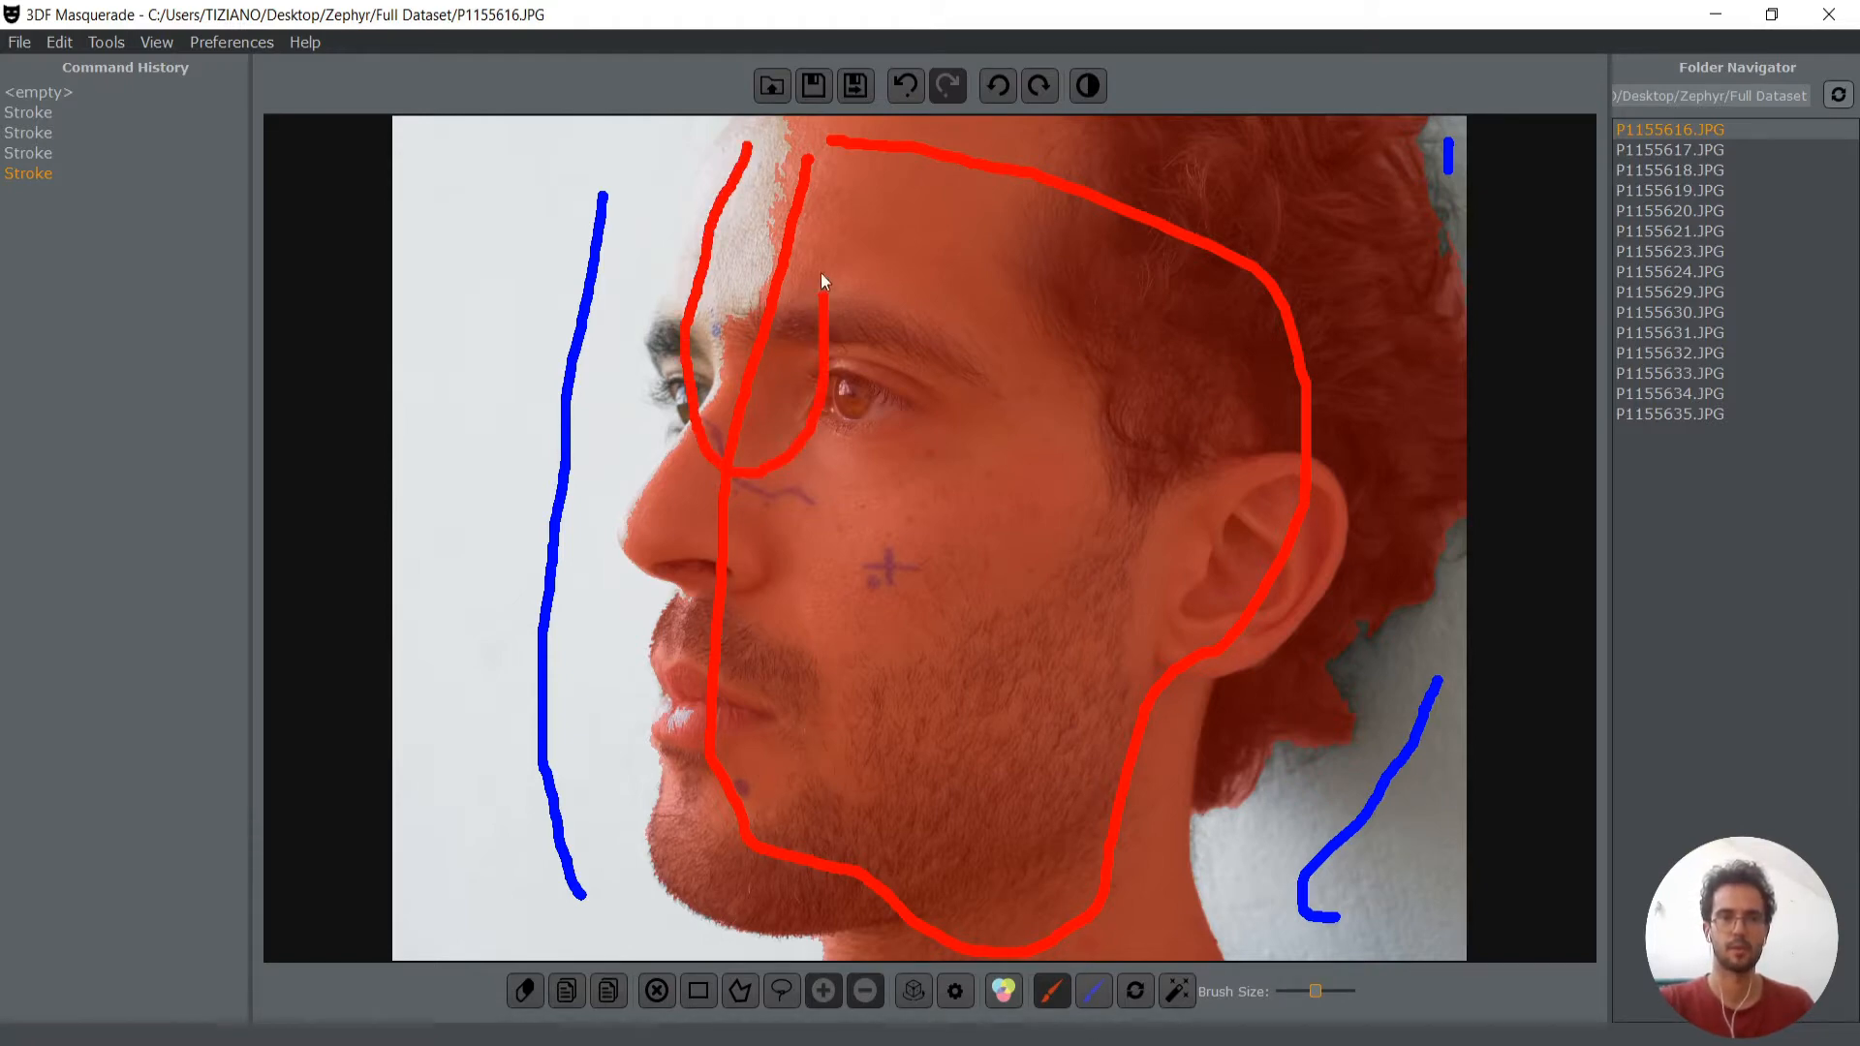
pyautogui.moveTo(772, 139)
pyautogui.mouseDown()
pyautogui.moveTo(651, 179)
pyautogui.moveTo(616, 428)
pyautogui.mouseUp()
pyautogui.click(1093, 992)
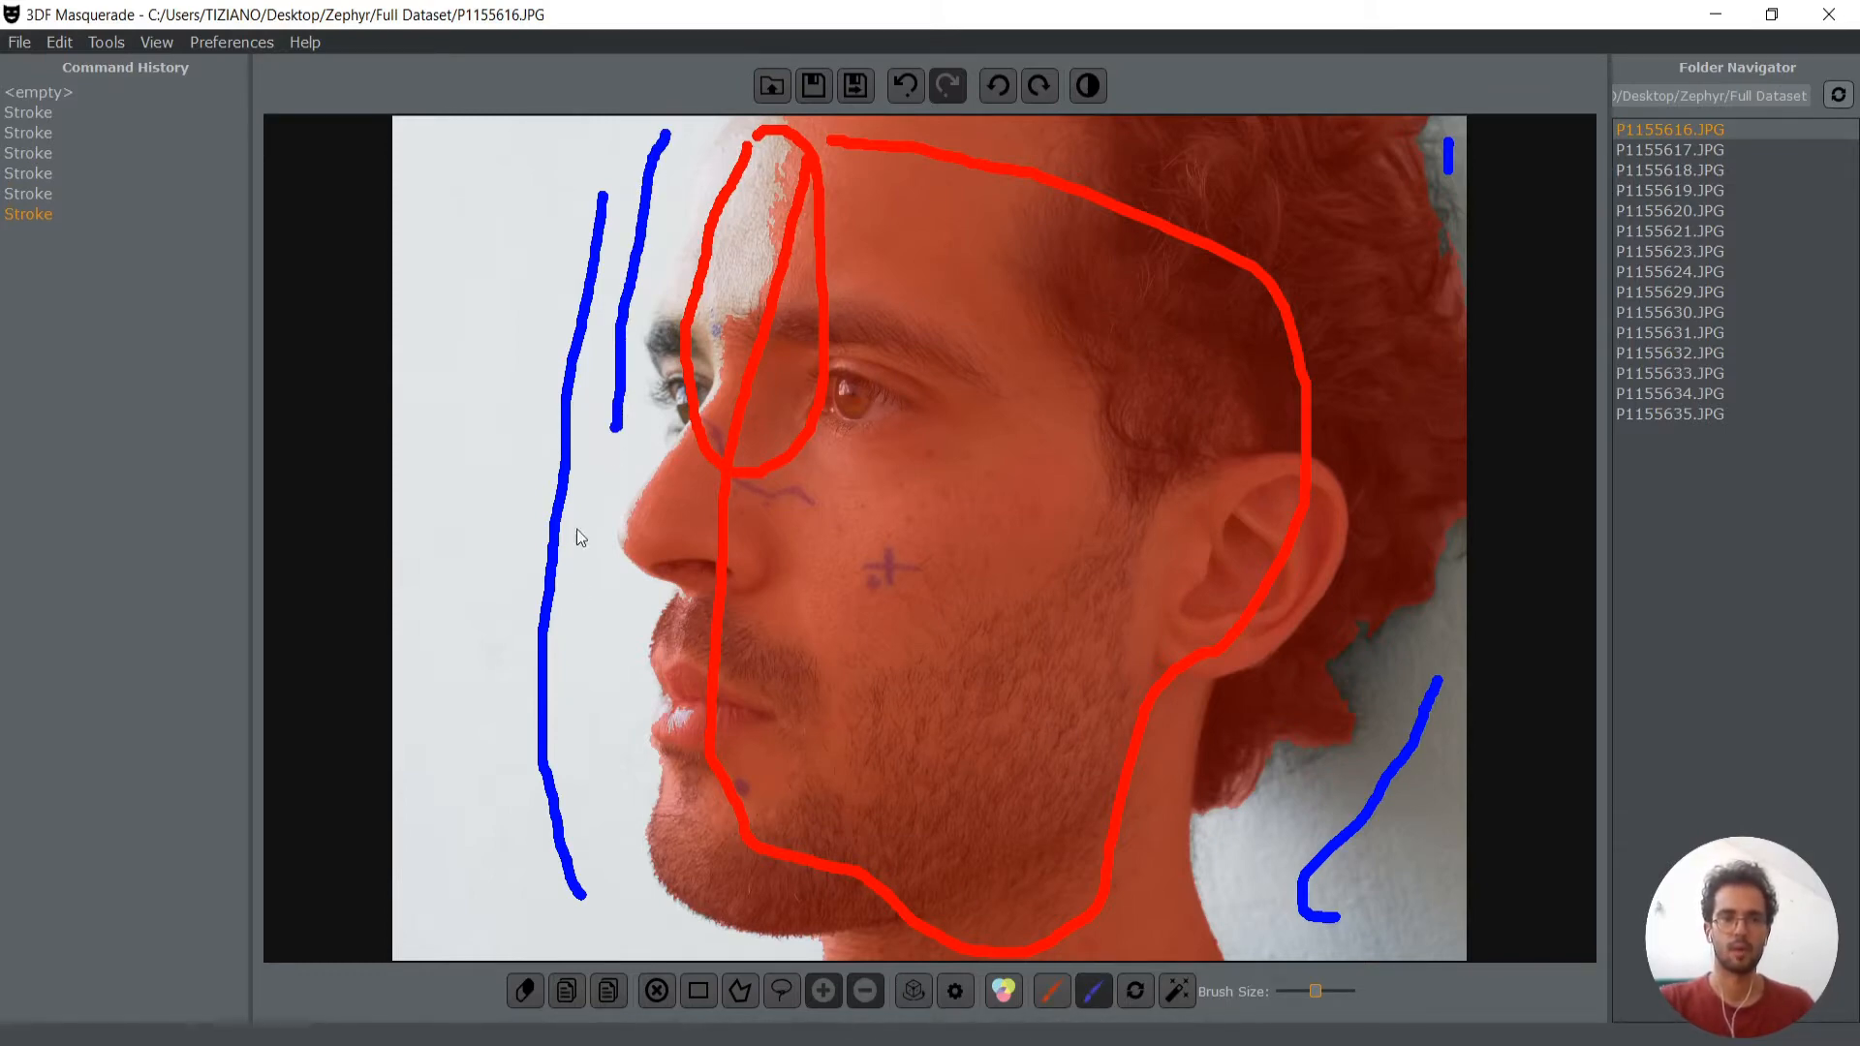
pyautogui.click(1178, 990)
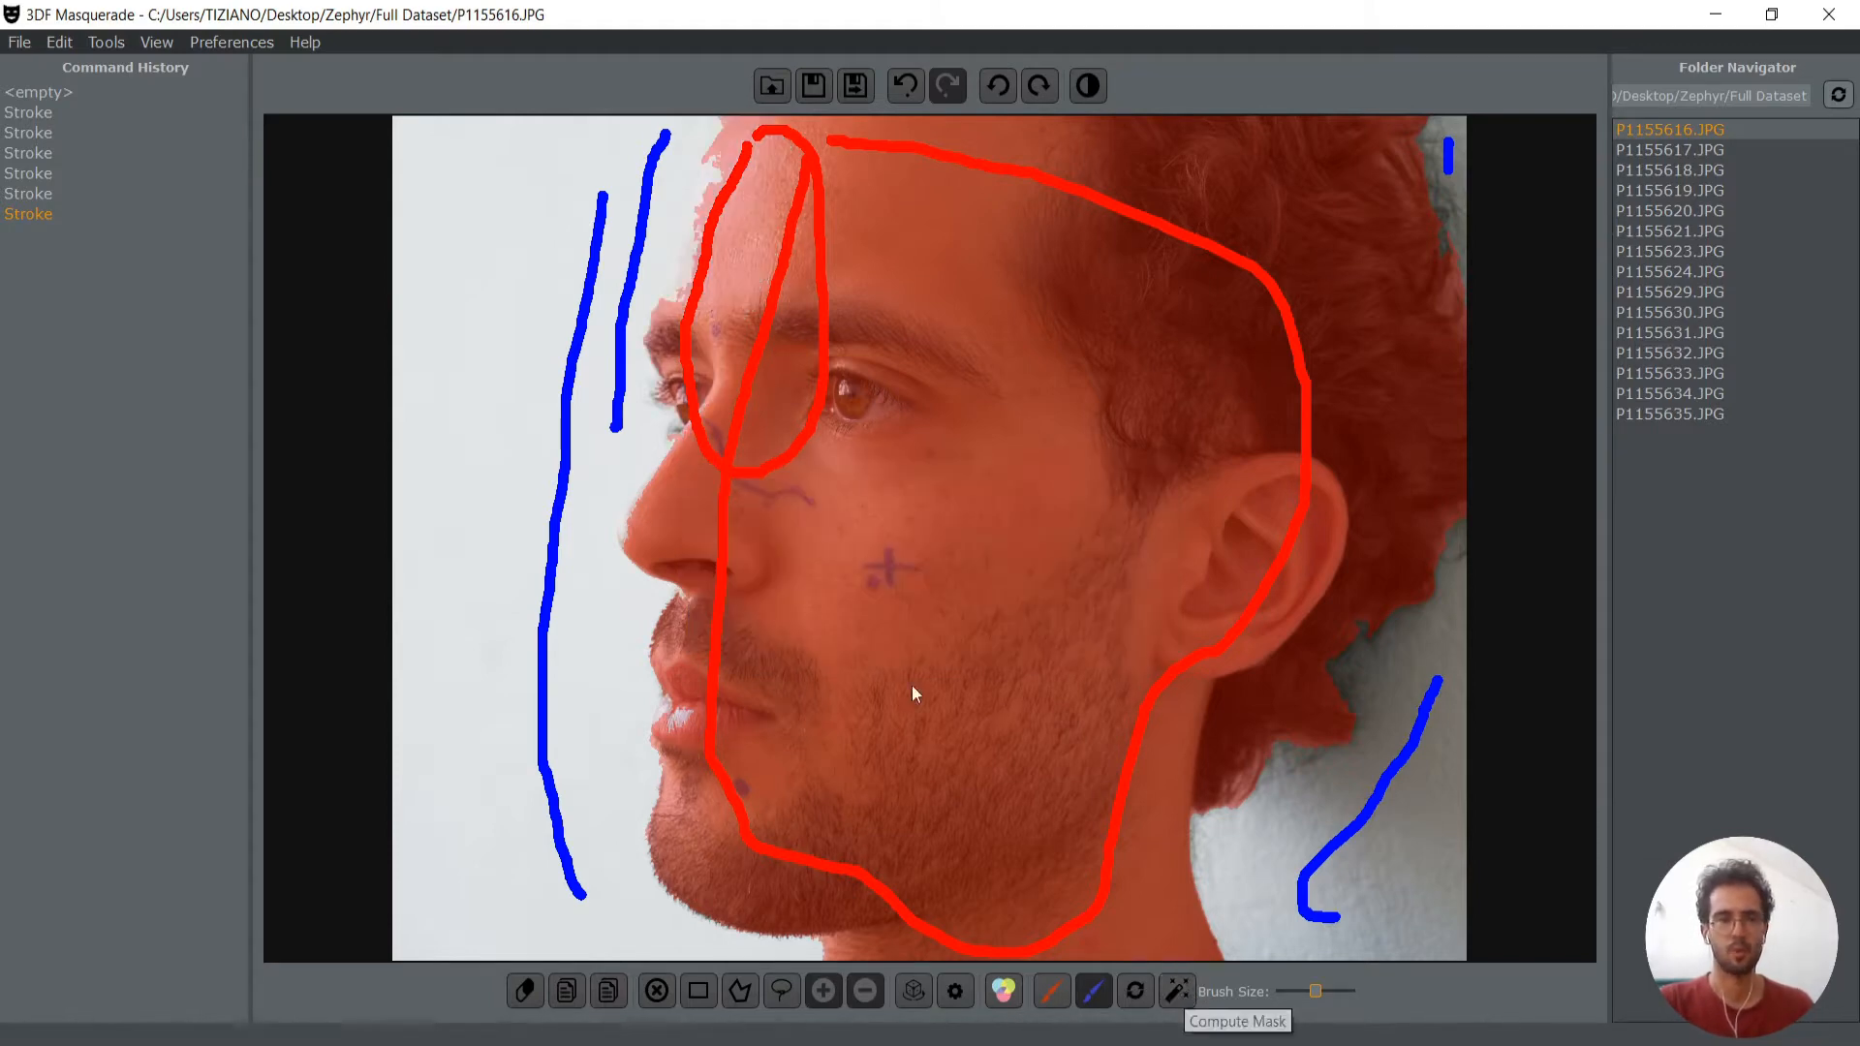
# Refine the forehead edge with one more red and one more blue stroke, recompute the mask, save it and advance to P1155617.JPG
pyautogui.click(1060, 995)
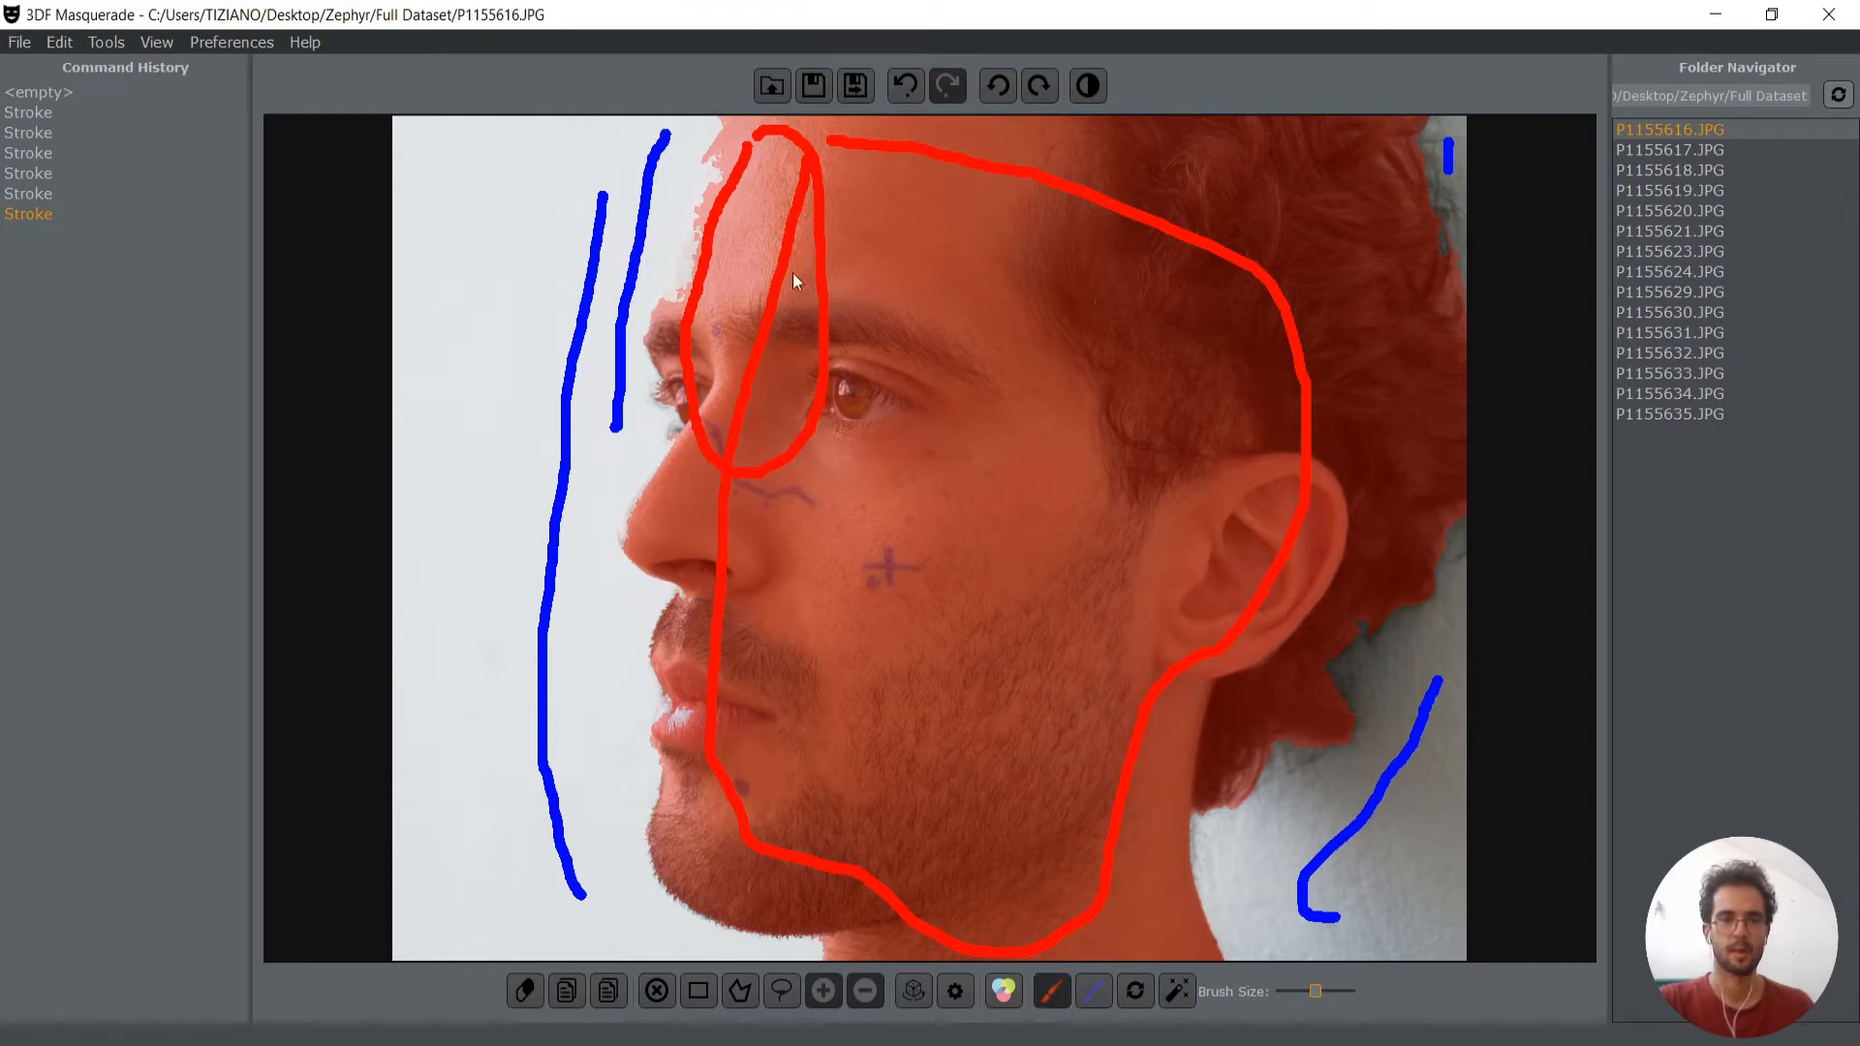
pyautogui.moveTo(712, 161); pyautogui.dragTo(671, 304)
pyautogui.click(1093, 991)
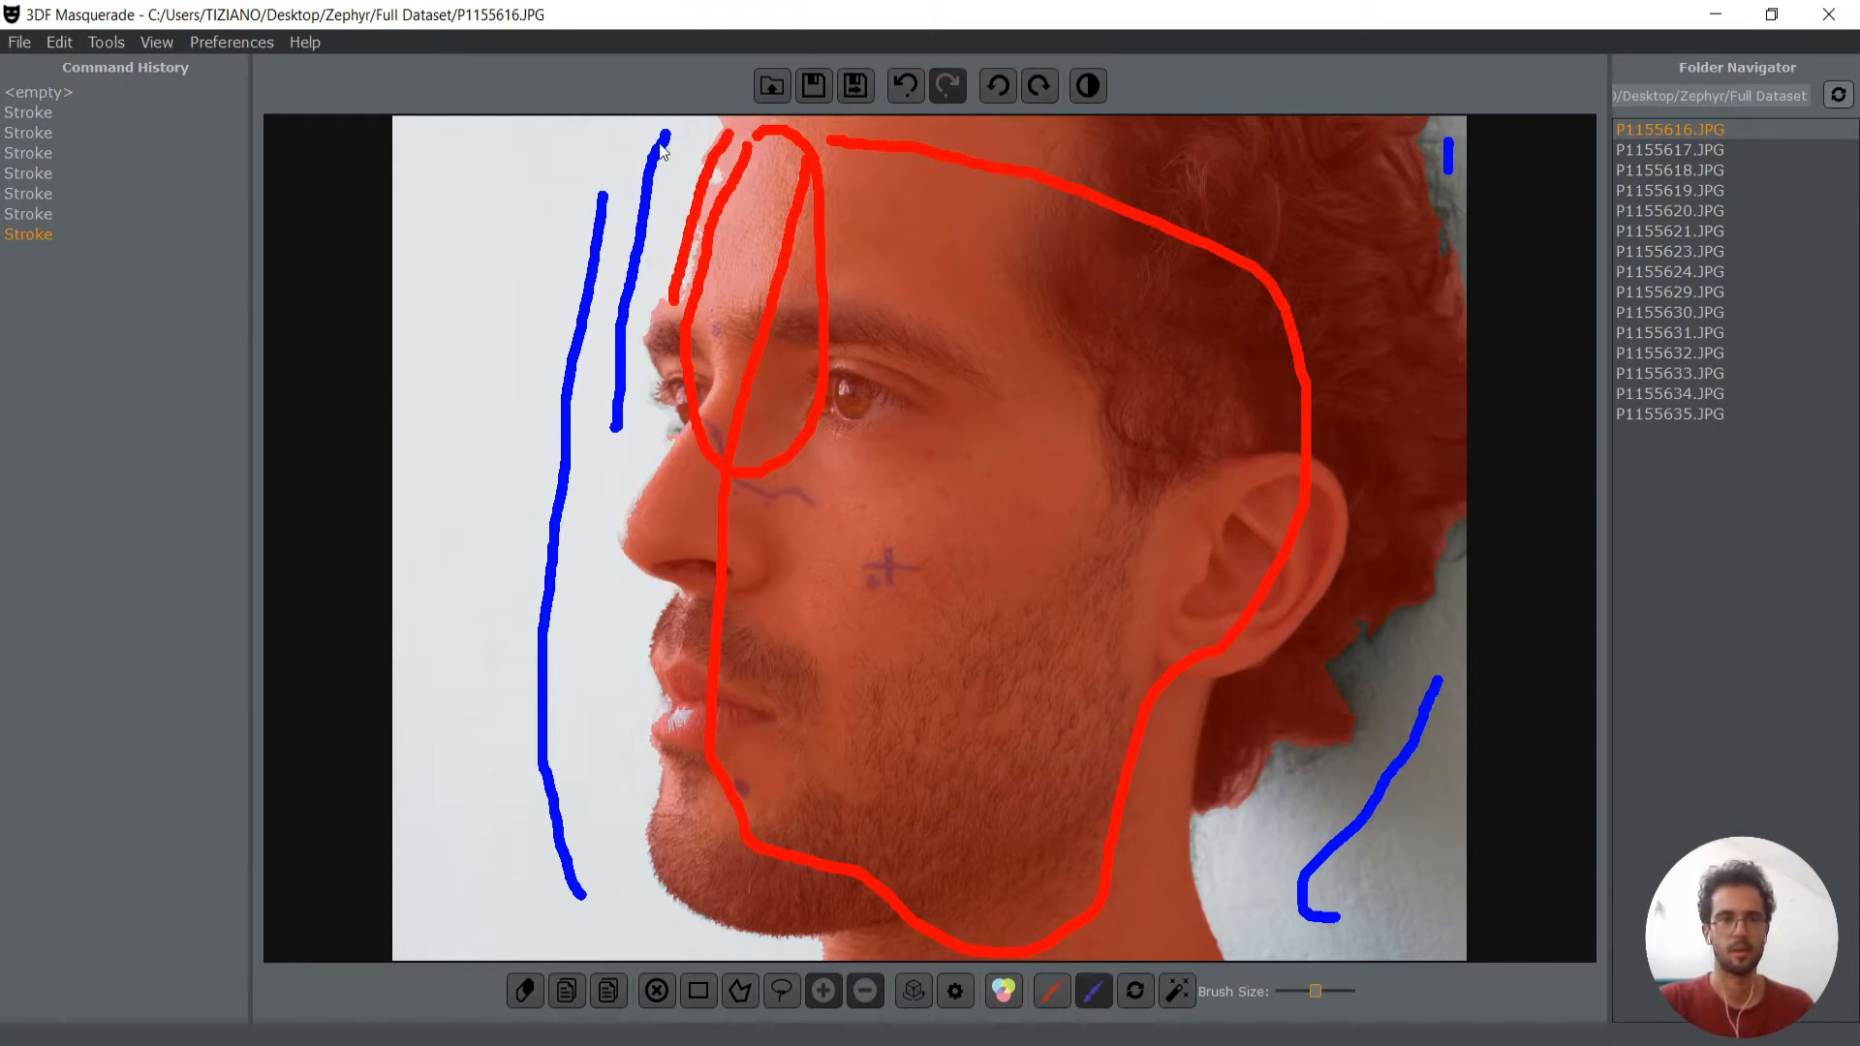
pyautogui.moveTo(690, 124); pyautogui.dragTo(642, 299)
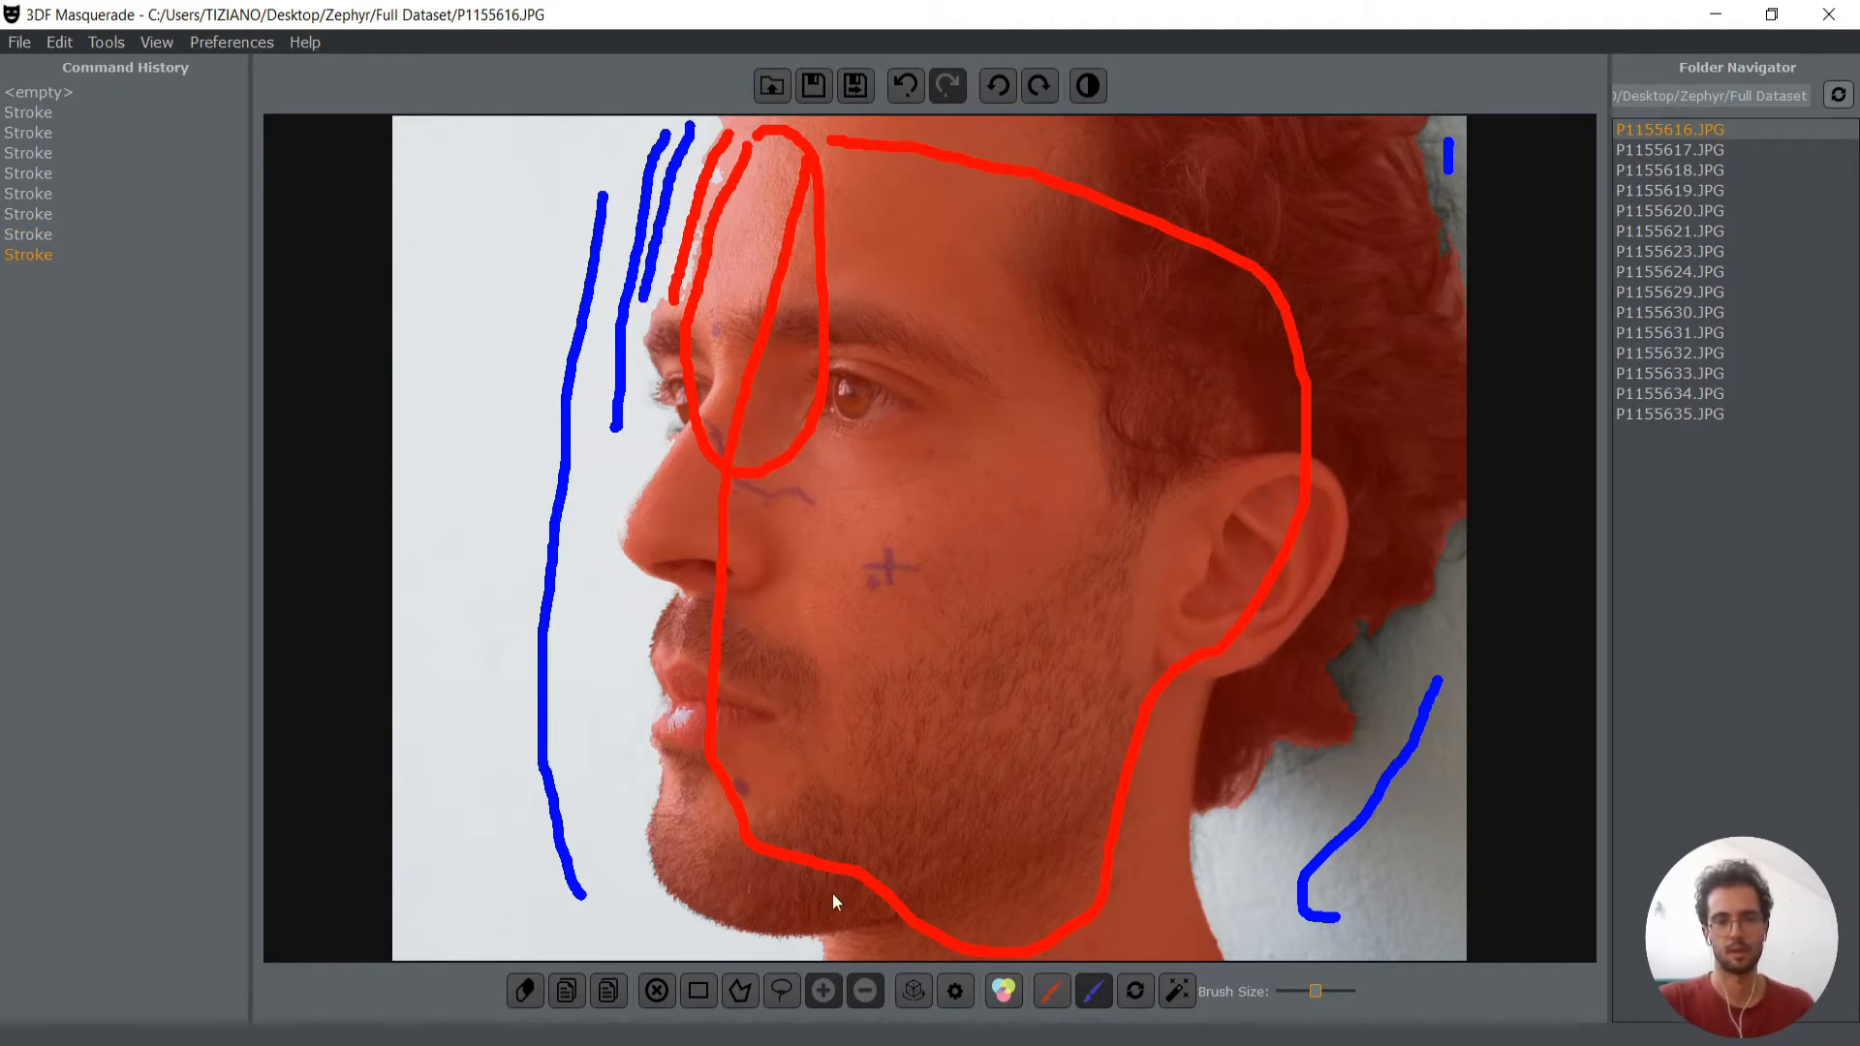
pyautogui.click(1176, 992)
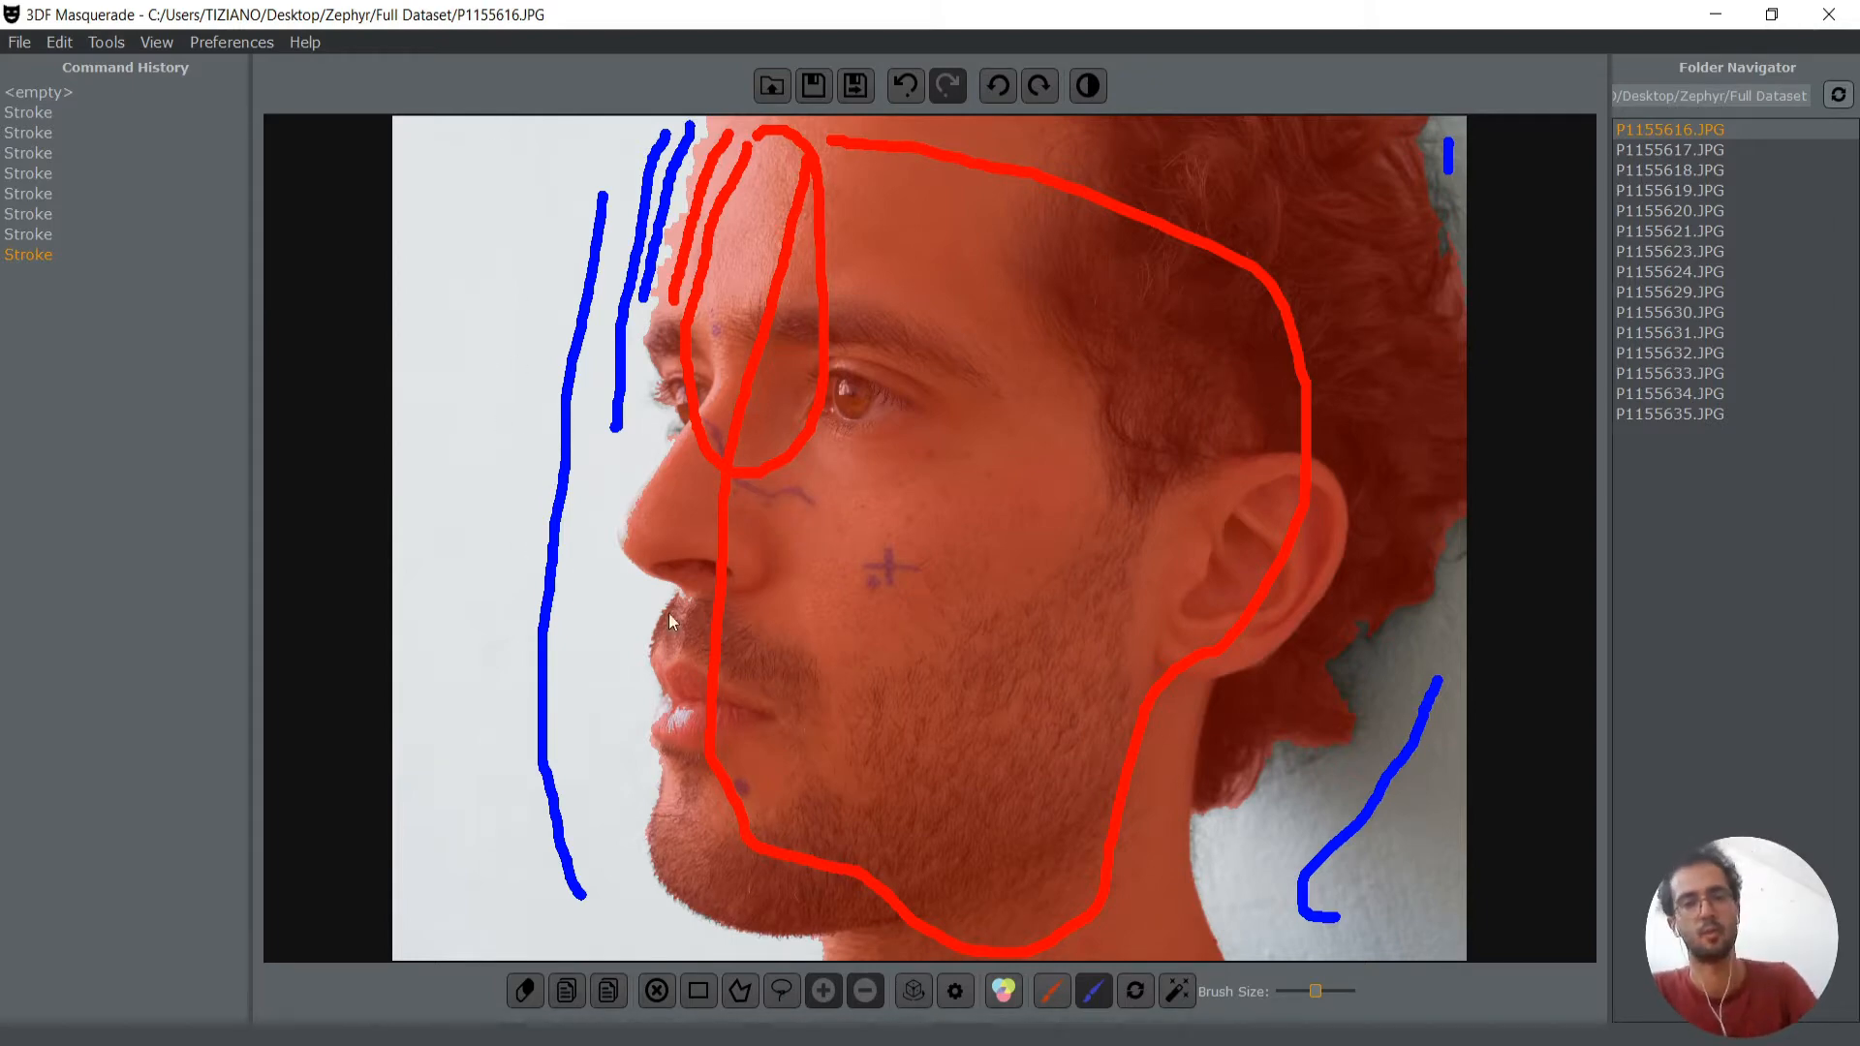
pyautogui.click(1177, 990)
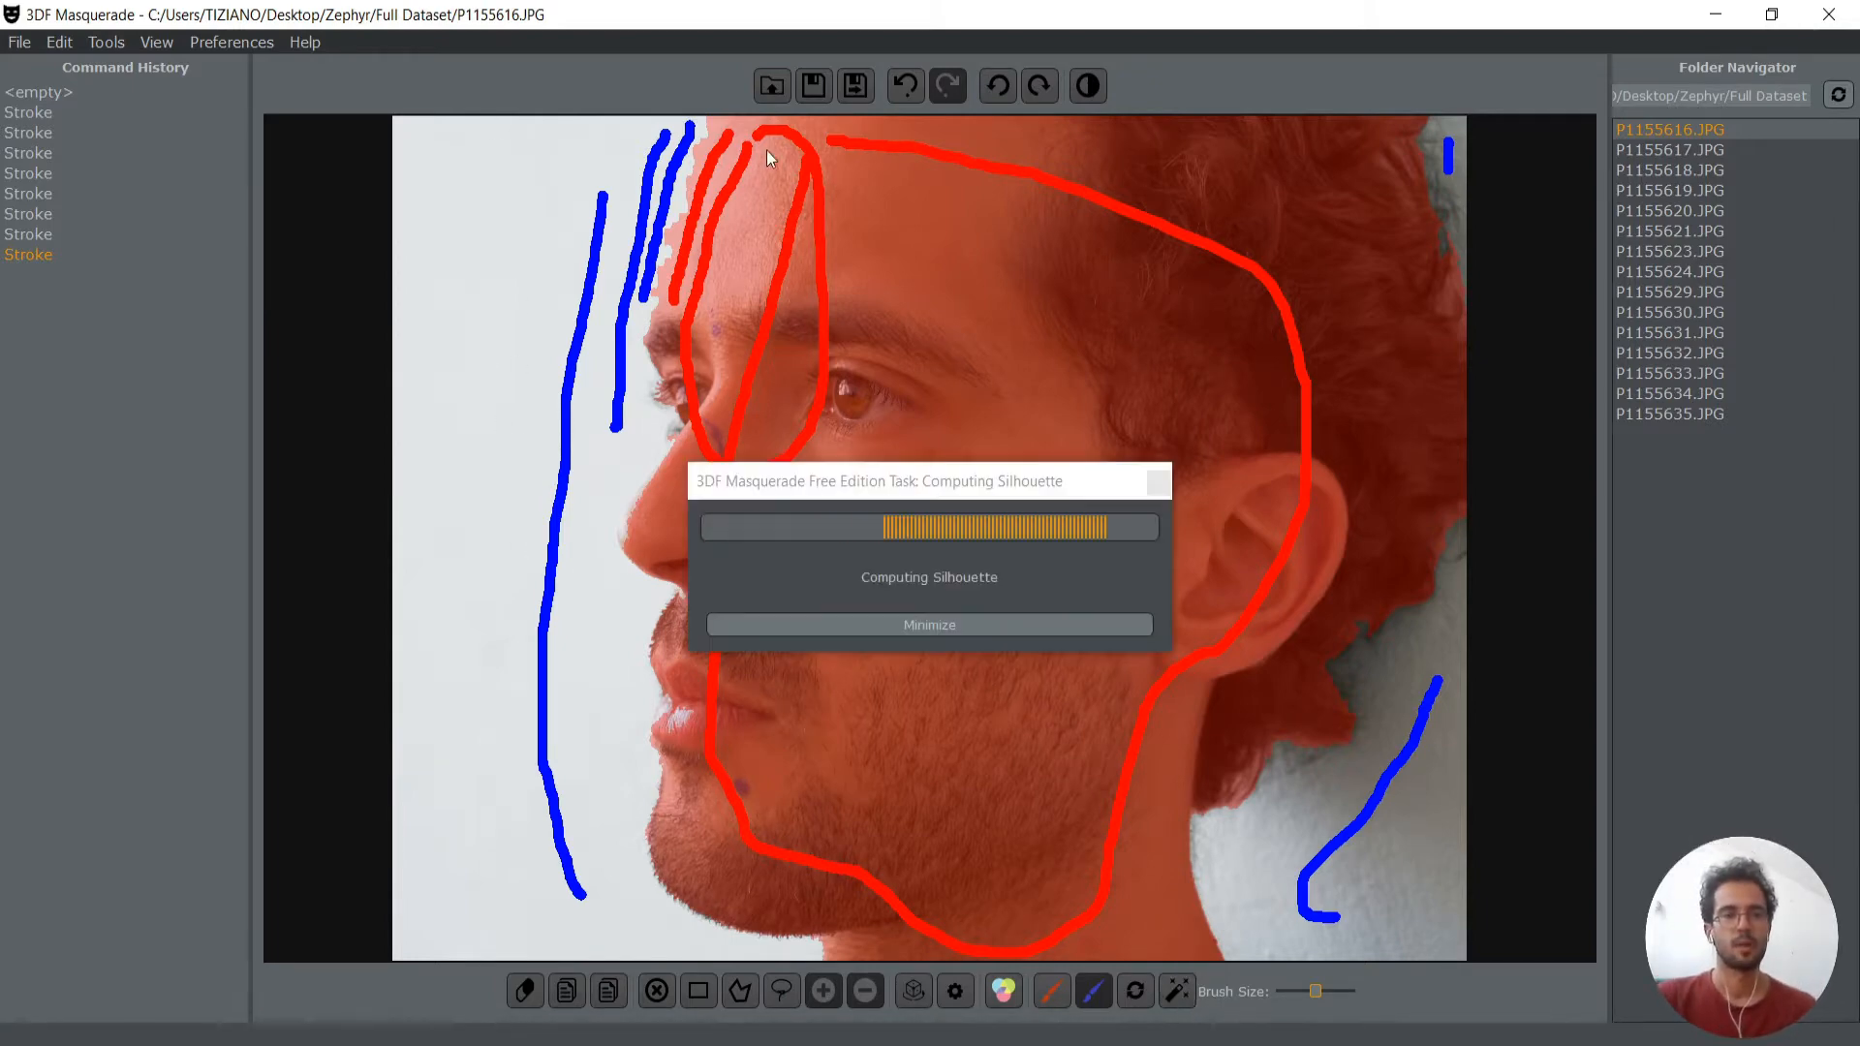
pyautogui.click(857, 85)
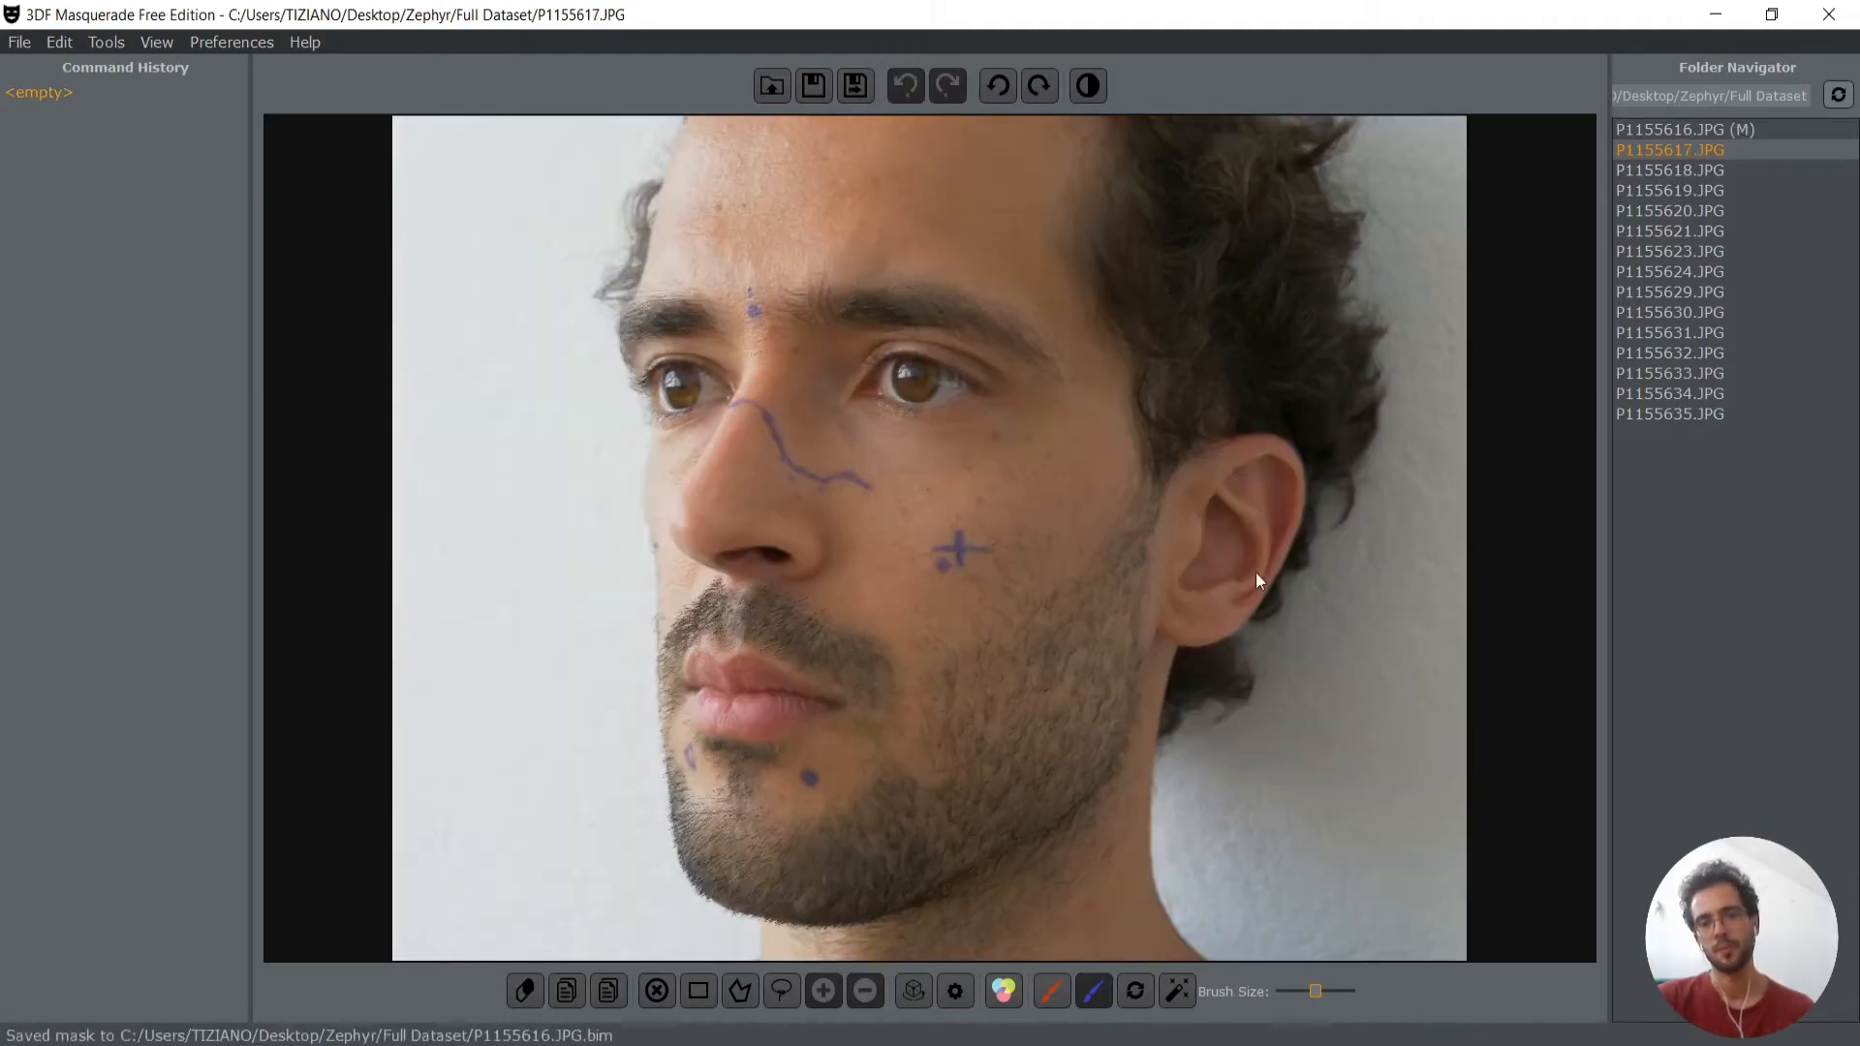
# Paint a closed red stroke inside the head on P1155617.JPG, running through forehead, mouth, chin, neck, ear and hair
pyautogui.click(1051, 990)
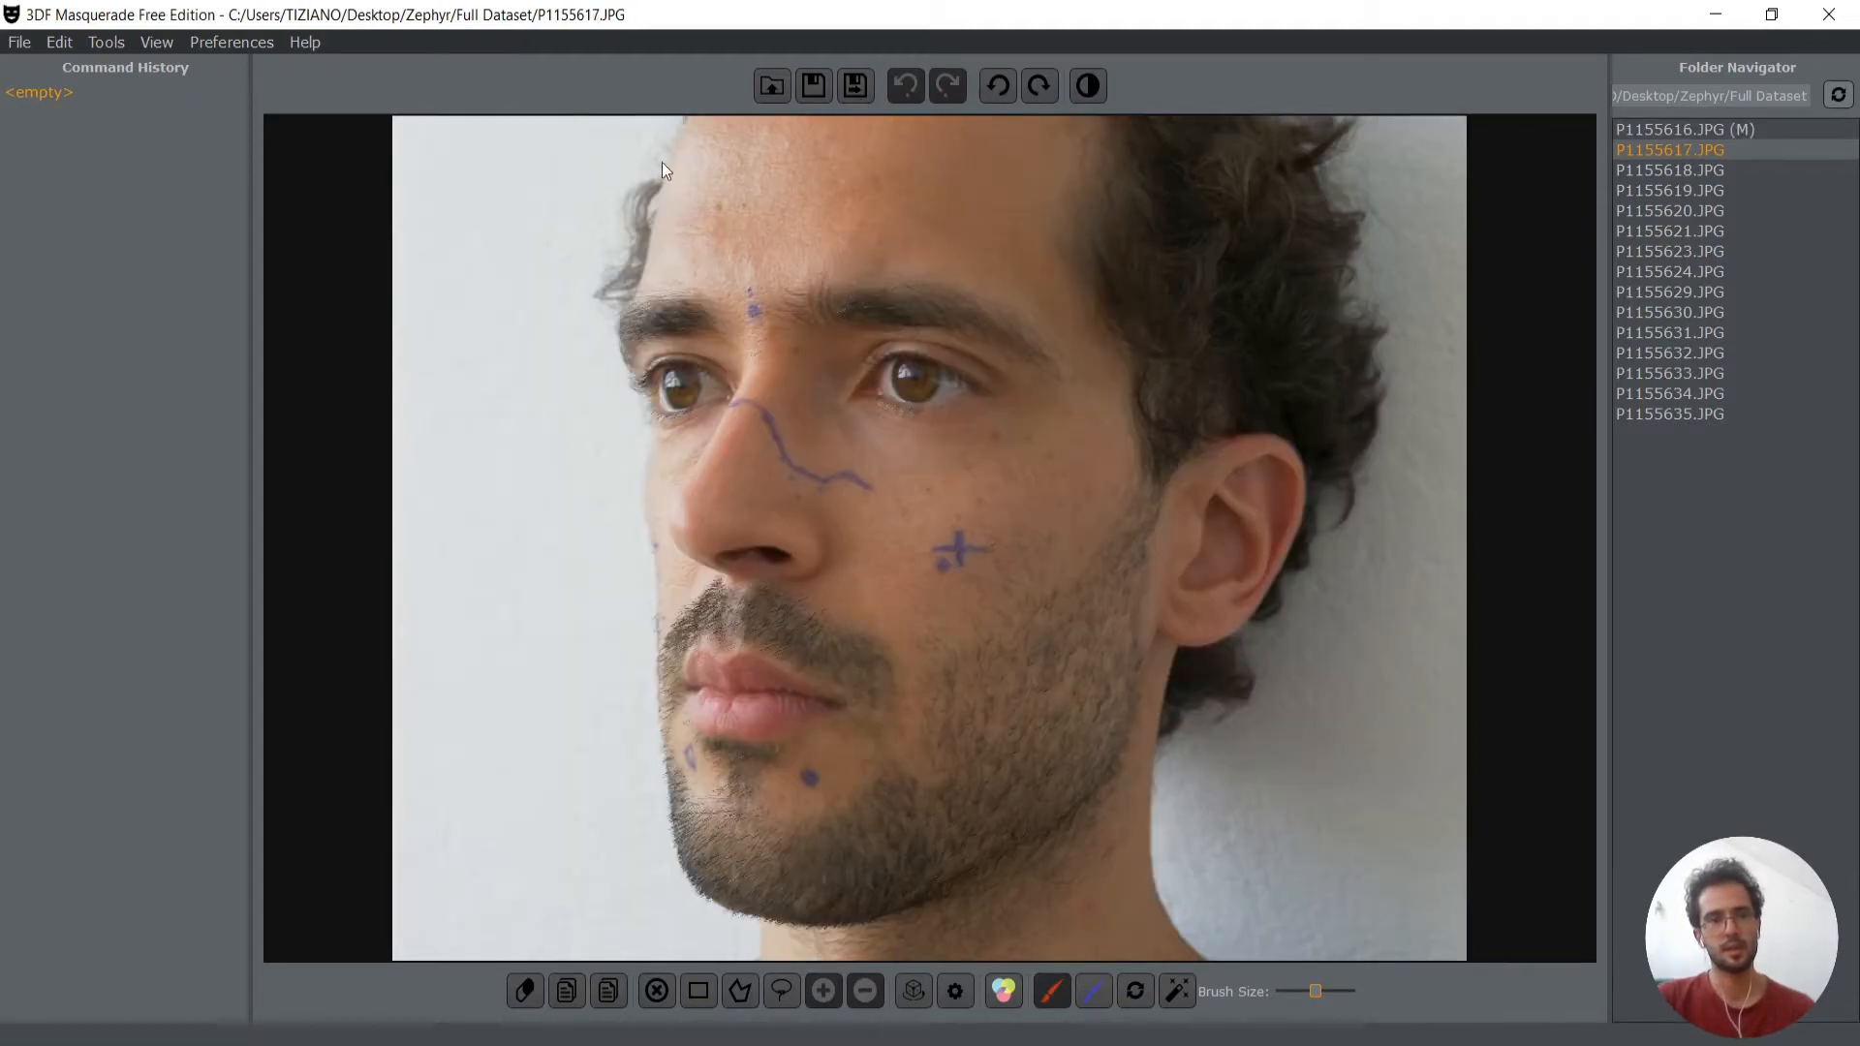
pyautogui.moveTo(694, 220)
pyautogui.mouseDown()
pyautogui.moveTo(676, 448)
pyautogui.moveTo(735, 841)
pyautogui.moveTo(782, 945)
pyautogui.moveTo(1019, 966)
pyautogui.mouseUp()
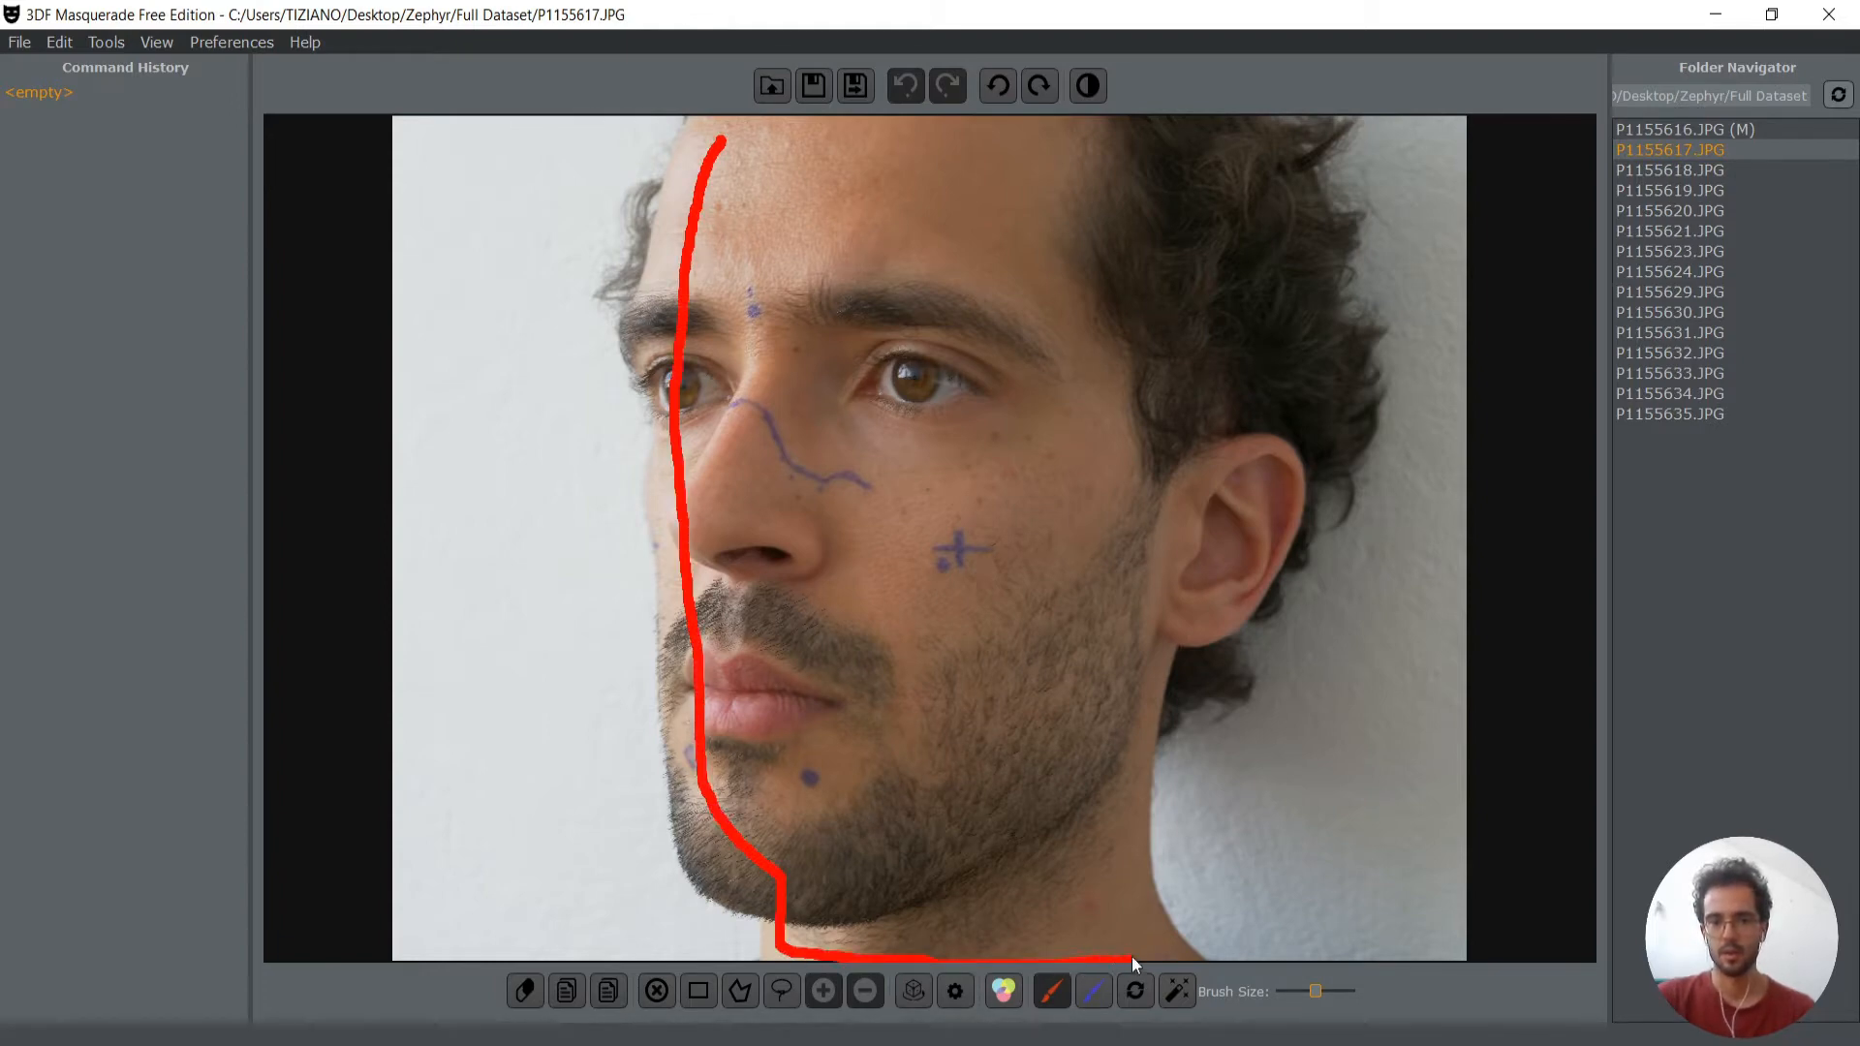
pyautogui.moveTo(1260, 510)
pyautogui.mouseDown()
pyautogui.moveTo(1282, 230)
pyautogui.moveTo(1044, 102)
pyautogui.mouseUp()
pyautogui.moveTo(720, 144); pyautogui.dragTo(721, 143)
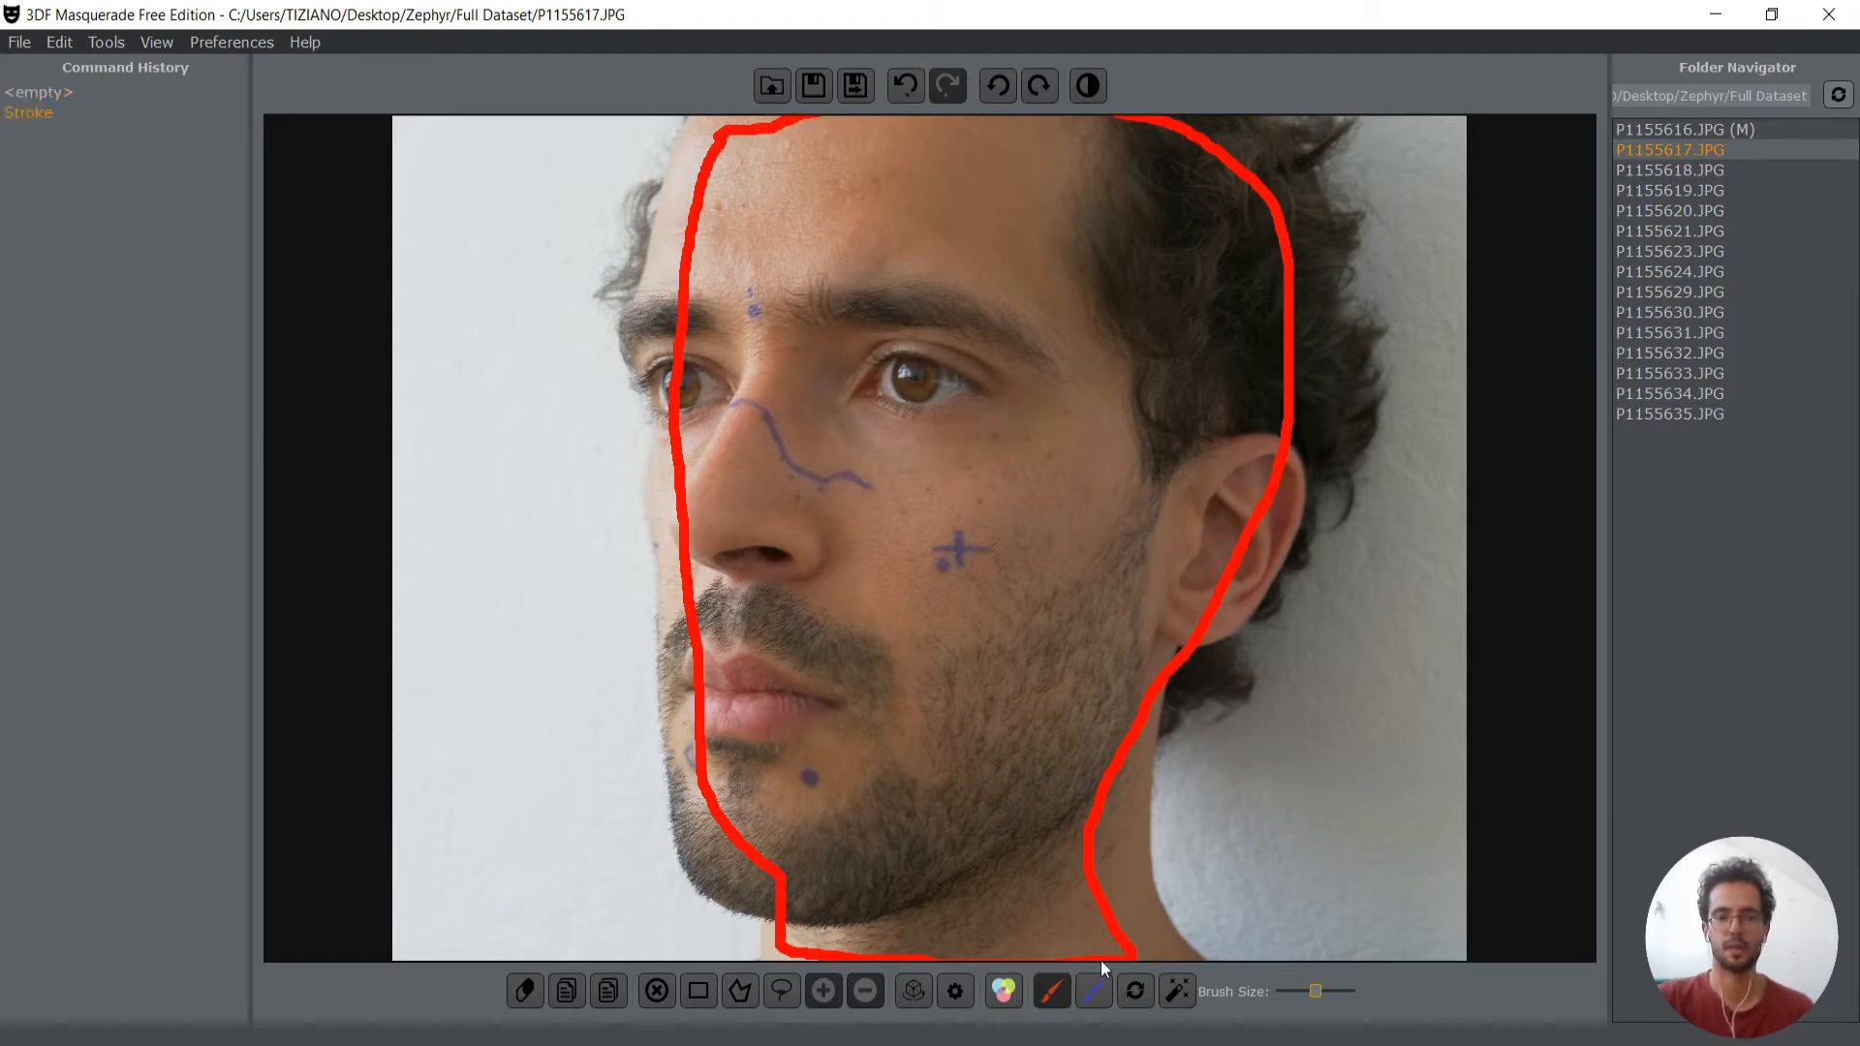
# Paint blue strokes down the background on both sides of the head in P1155617.JPG and compute its mask
pyautogui.click(1093, 990)
pyautogui.moveTo(596, 135)
pyautogui.mouseDown()
pyautogui.moveTo(544, 387)
pyautogui.moveTo(632, 918)
pyautogui.mouseUp()
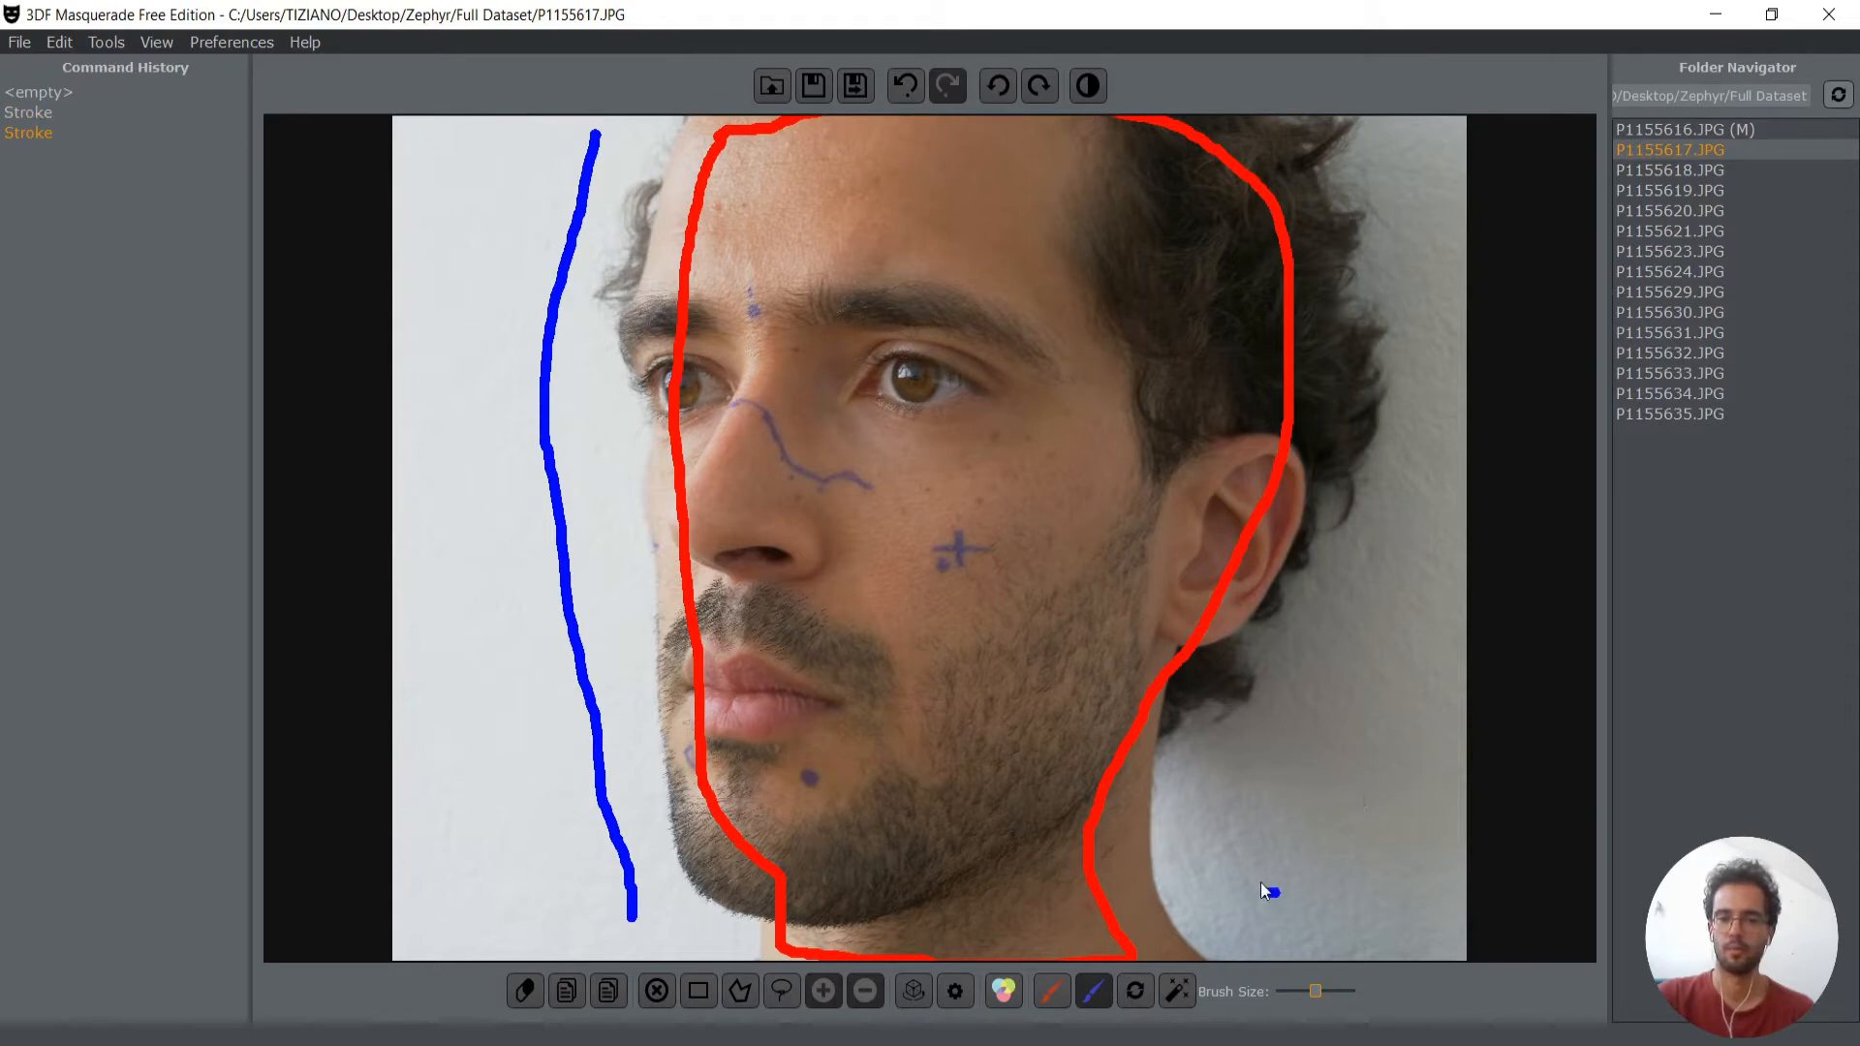
pyautogui.moveTo(1261, 888)
pyautogui.mouseDown()
pyautogui.moveTo(1364, 581)
pyautogui.moveTo(1400, 271)
pyautogui.mouseUp()
pyautogui.moveTo(1398, 144); pyautogui.dragTo(1396, 136)
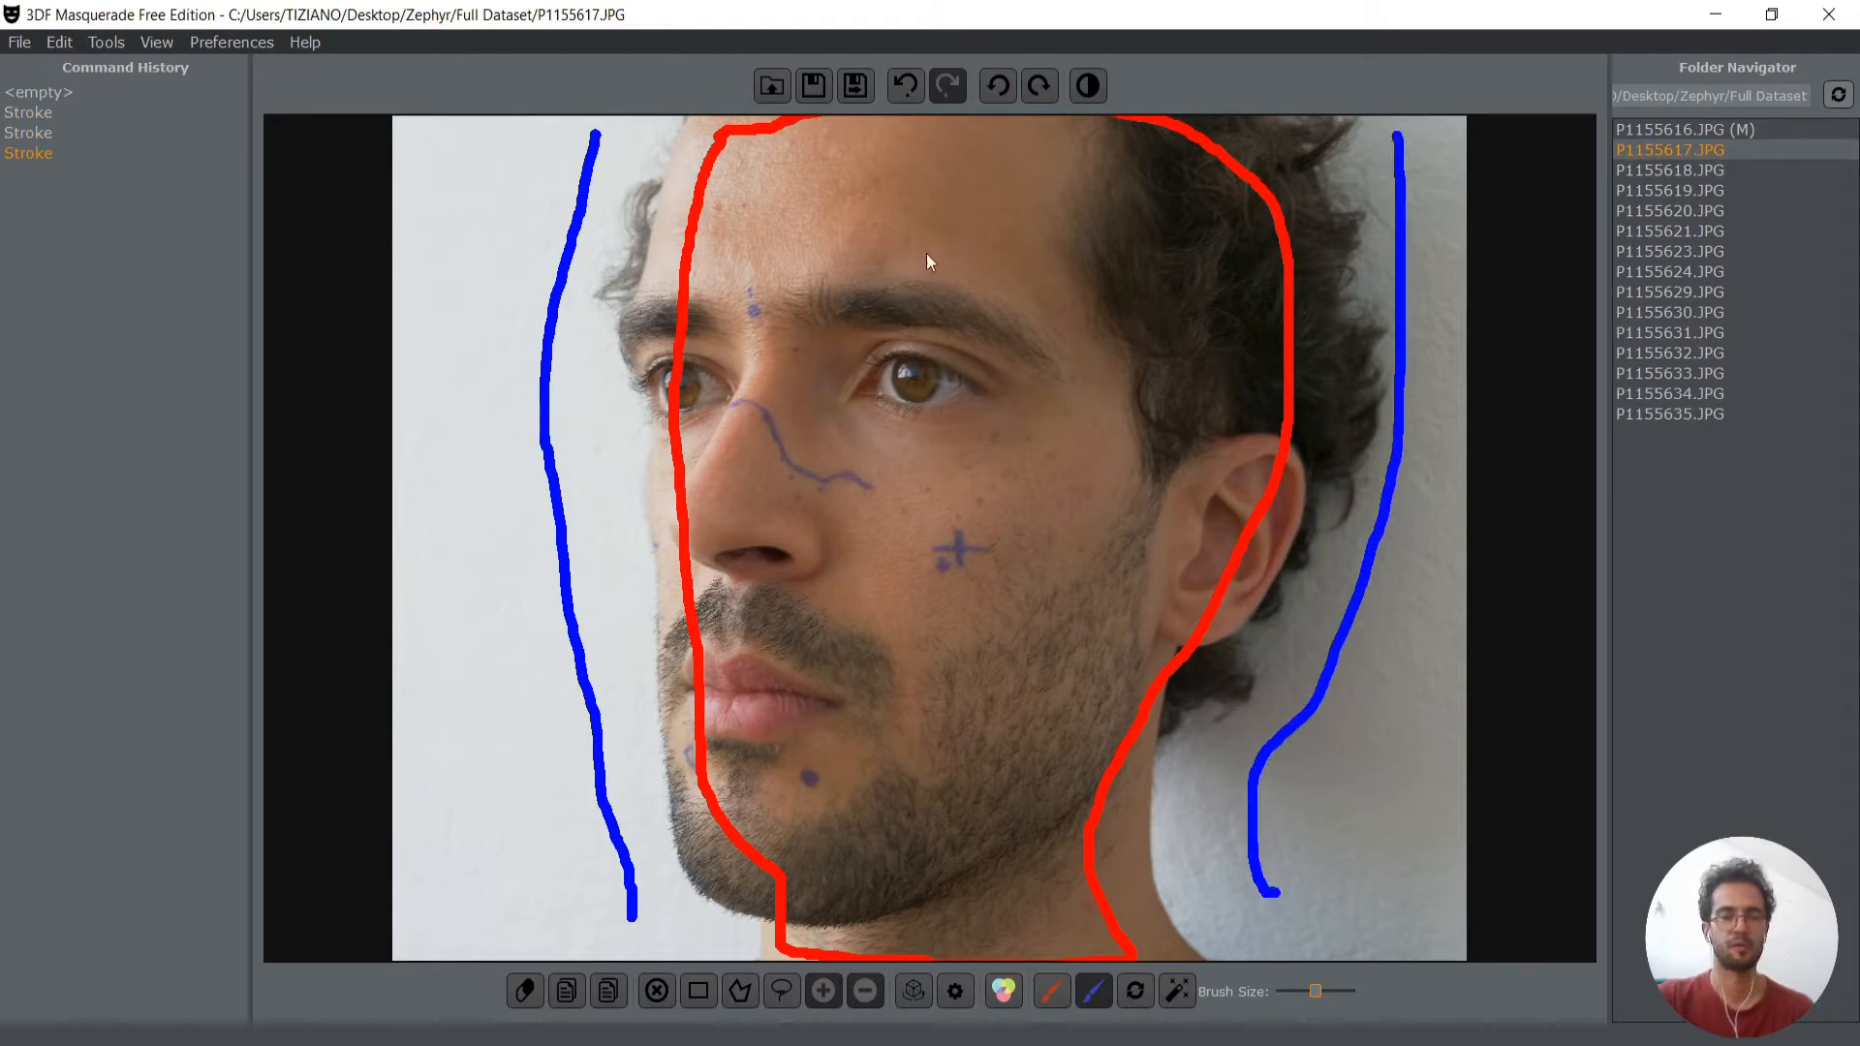
pyautogui.click(1177, 990)
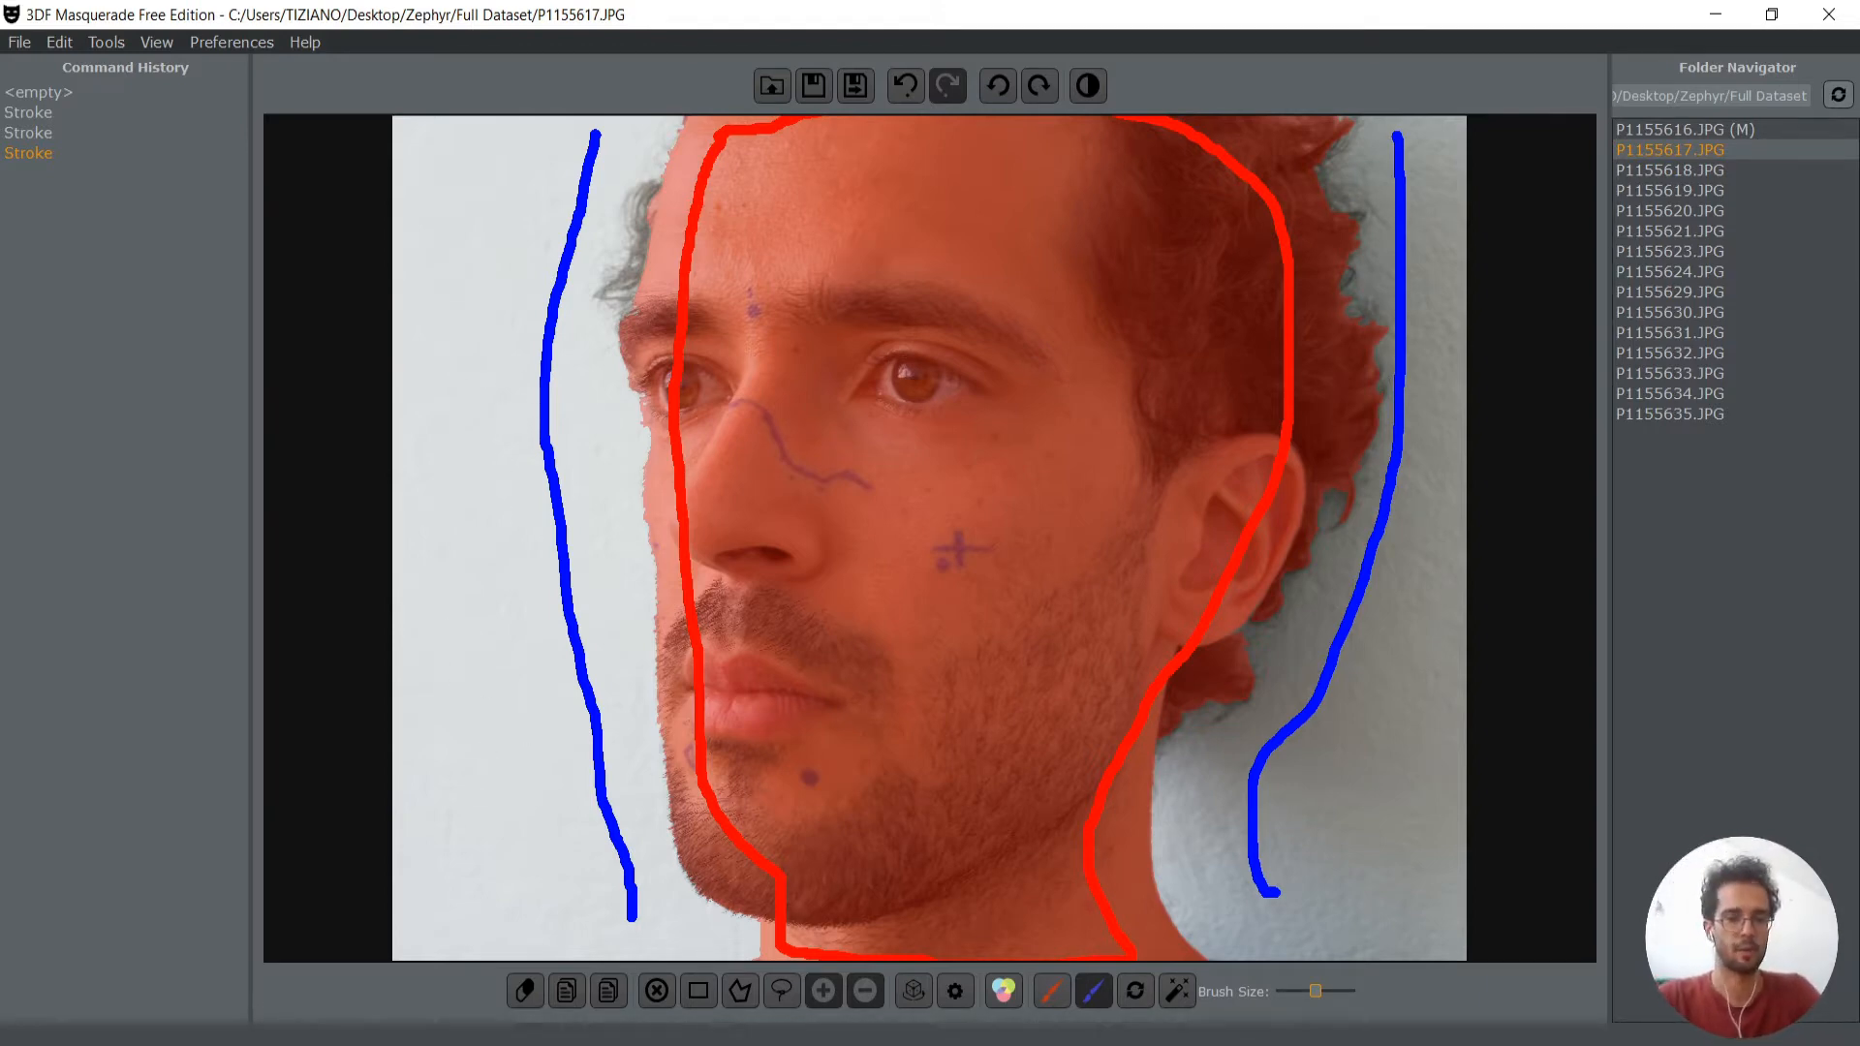
# Check the Masking page of the Project Wizard in 3DF Zephyr and return to Masquerade
pyautogui.click(1010, 1039)
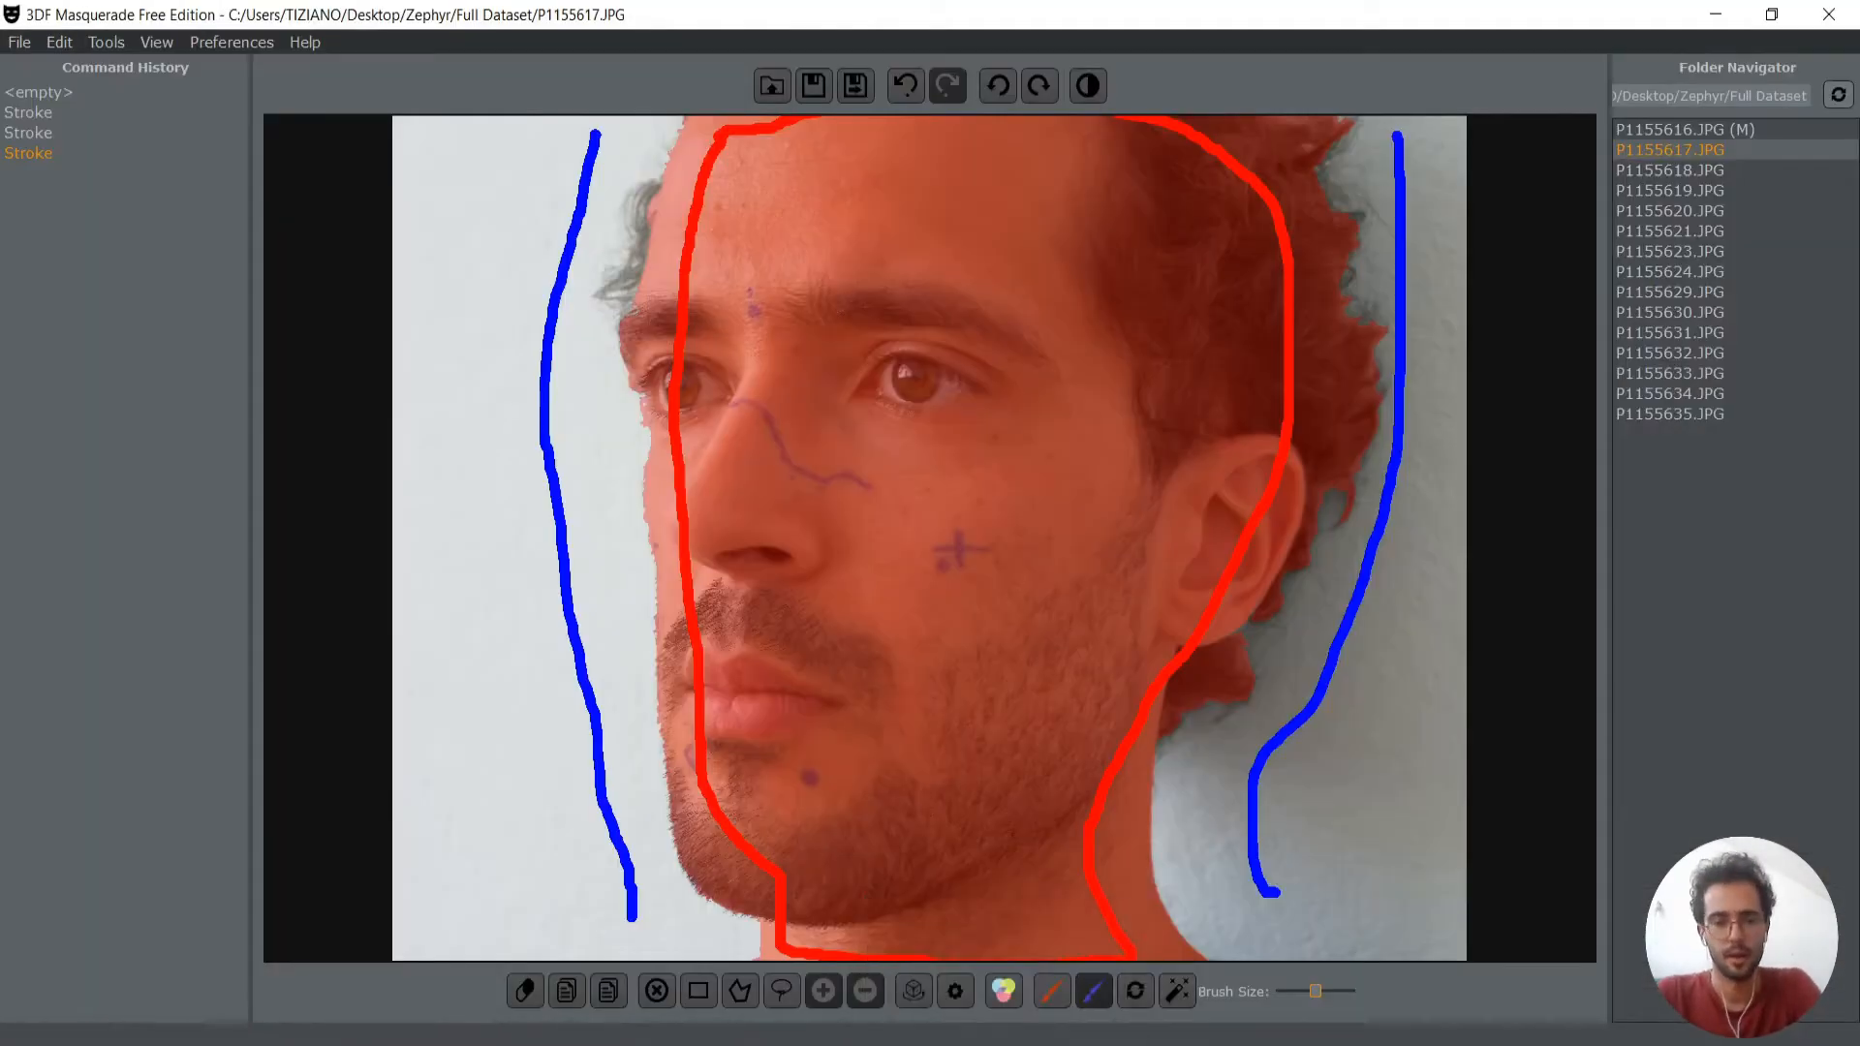
pyautogui.hotkey('alt', 'Tab')
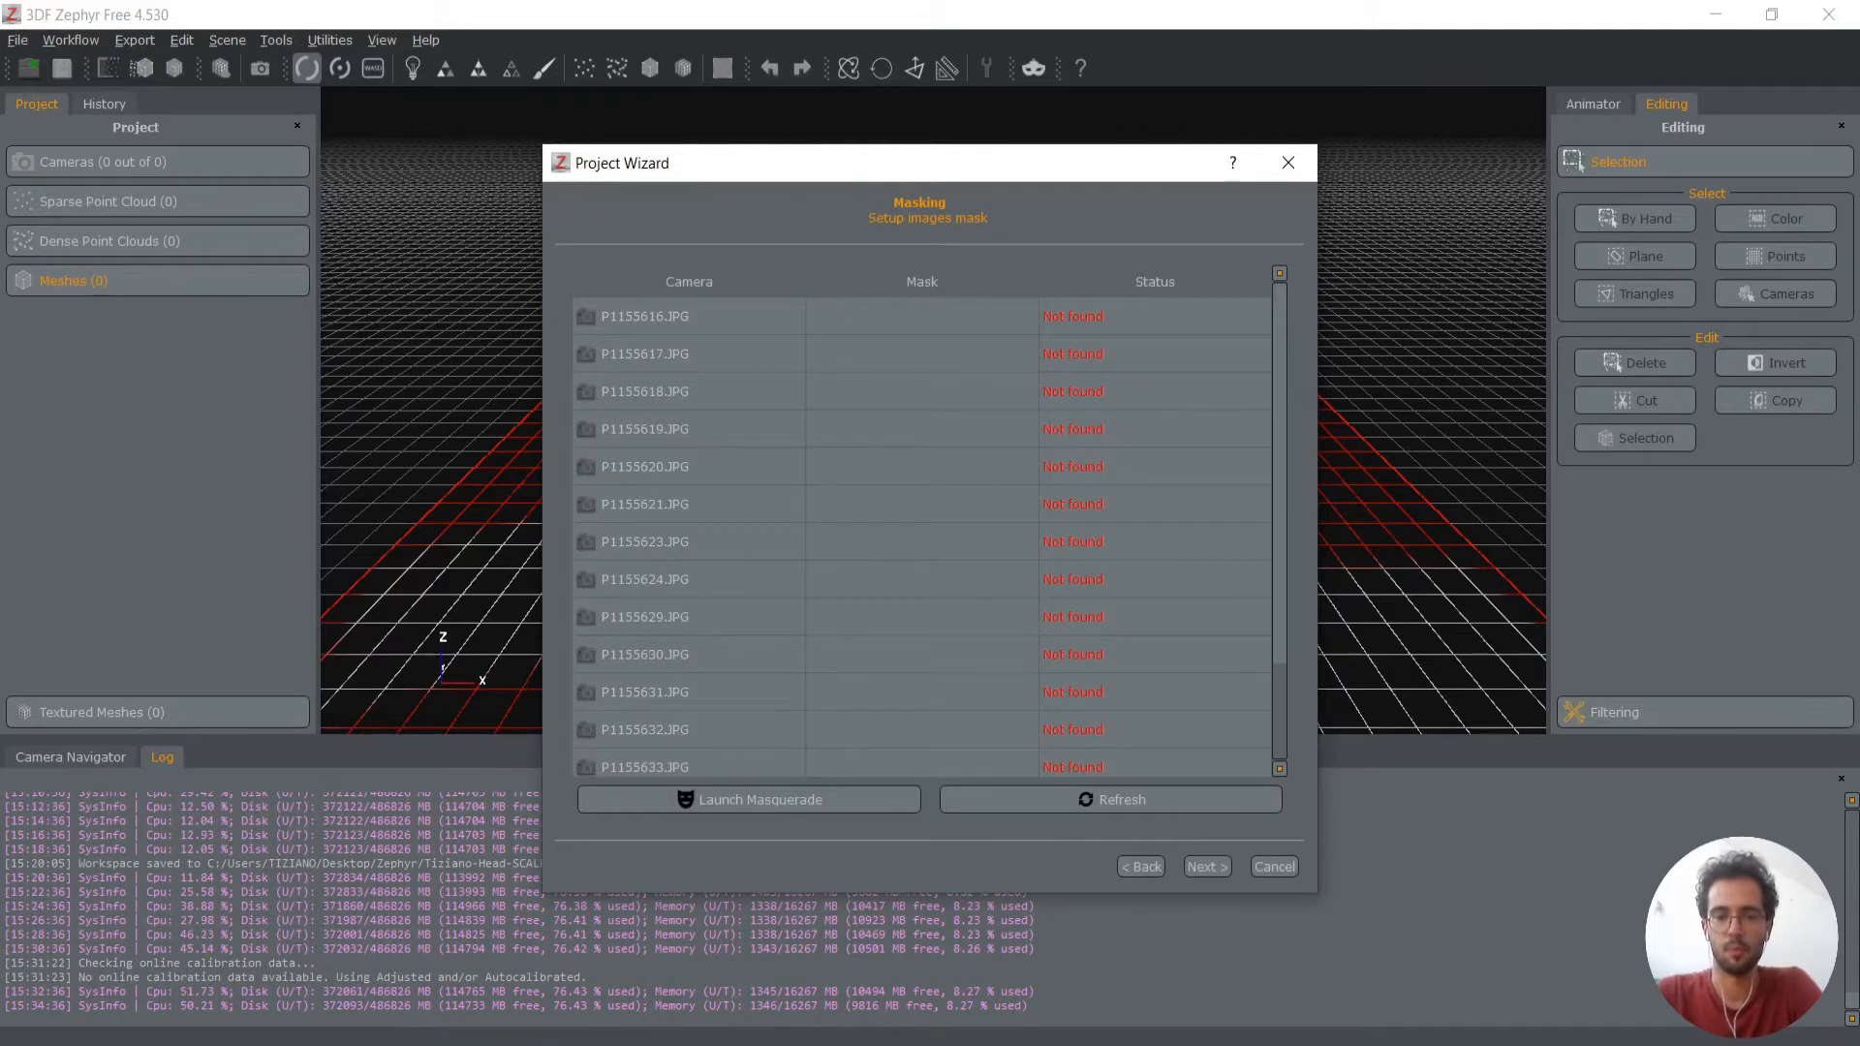
pyautogui.hotkey('alt', 'Tab')
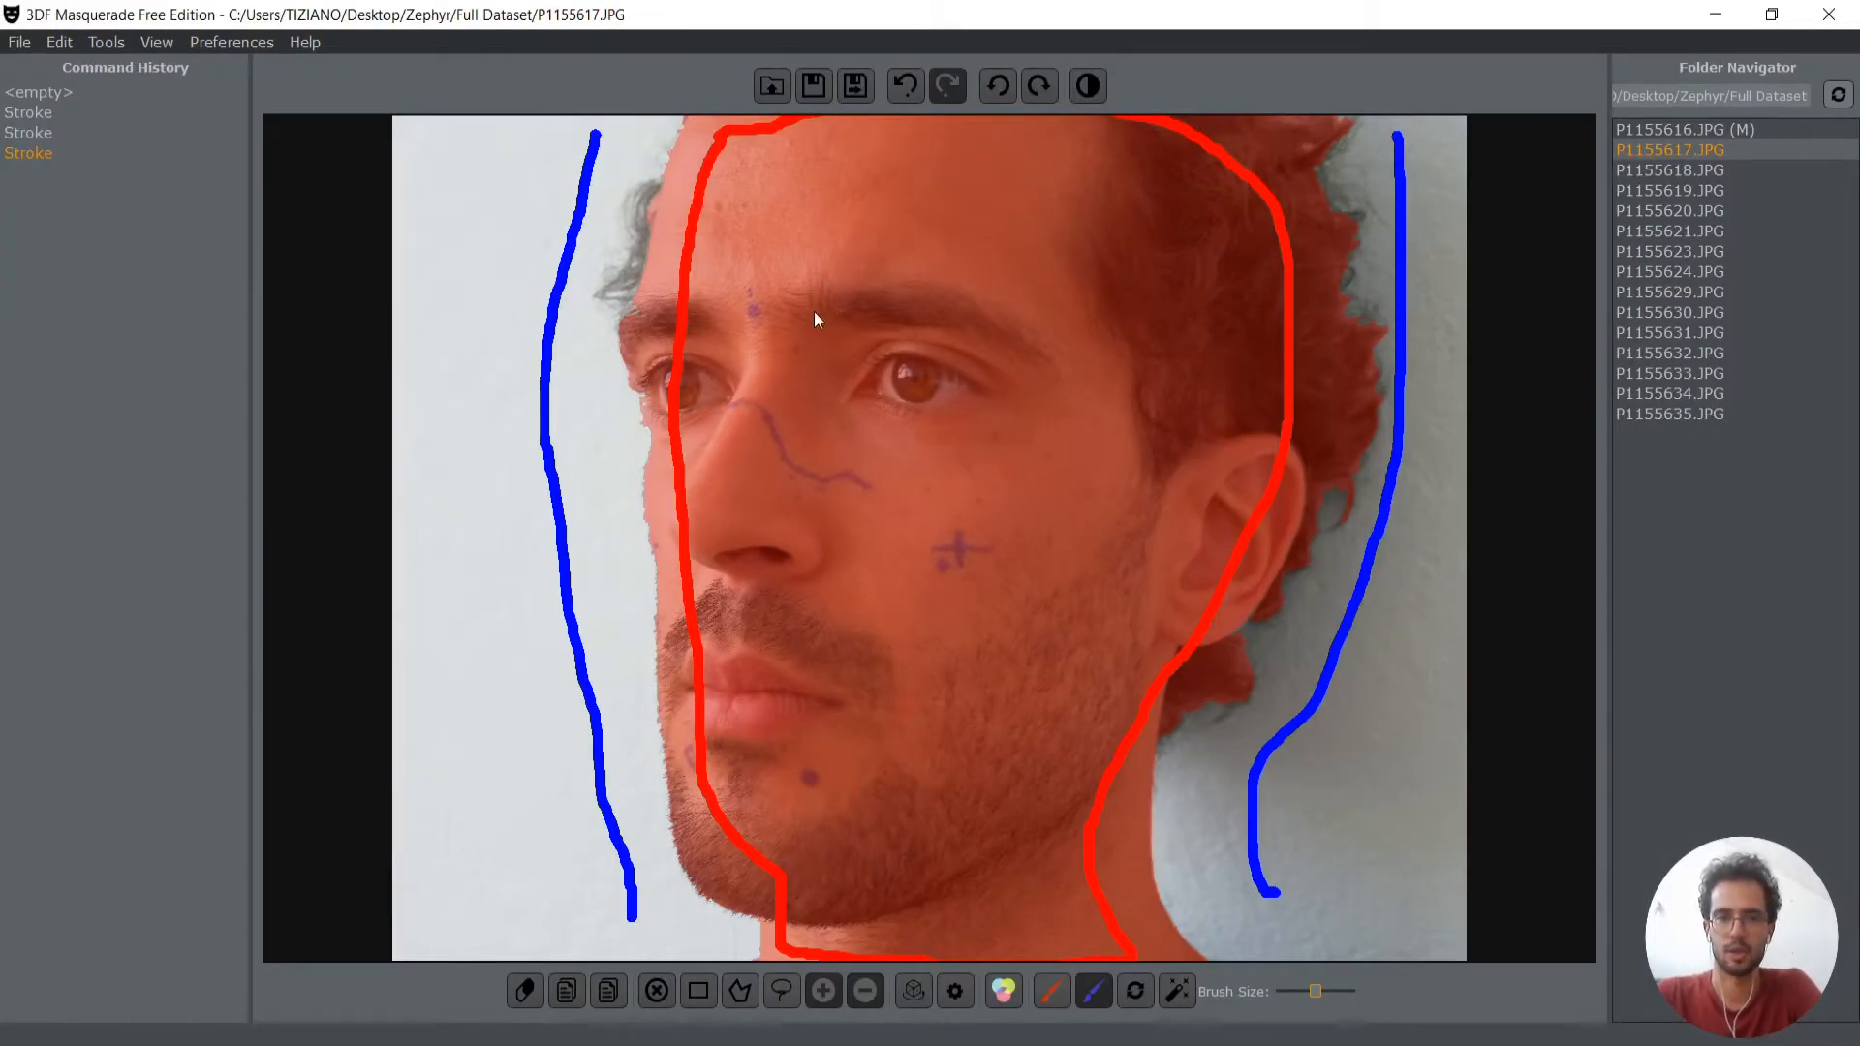
# Save the P1155617.JPG mask, close Masquerade and refresh the mask list in the 3DF Zephyr wizard
pyautogui.click(855, 85)
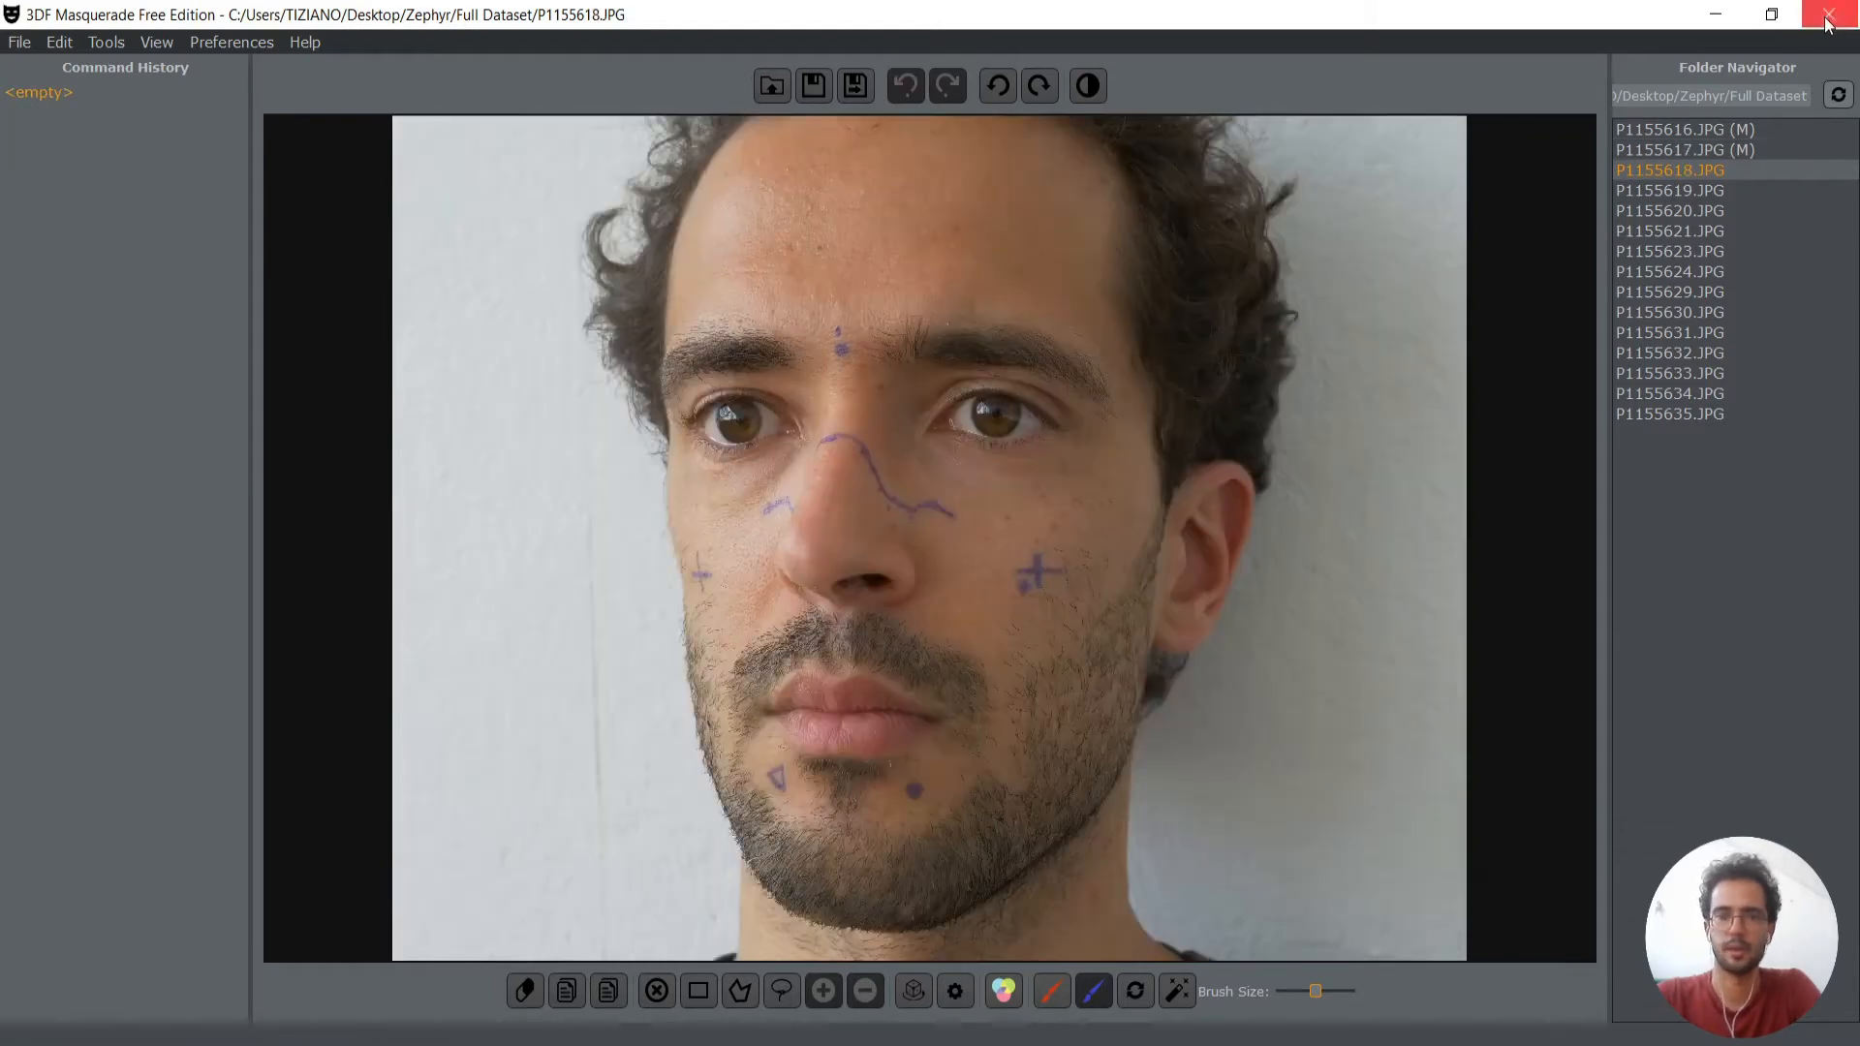
pyautogui.click(1827, 17)
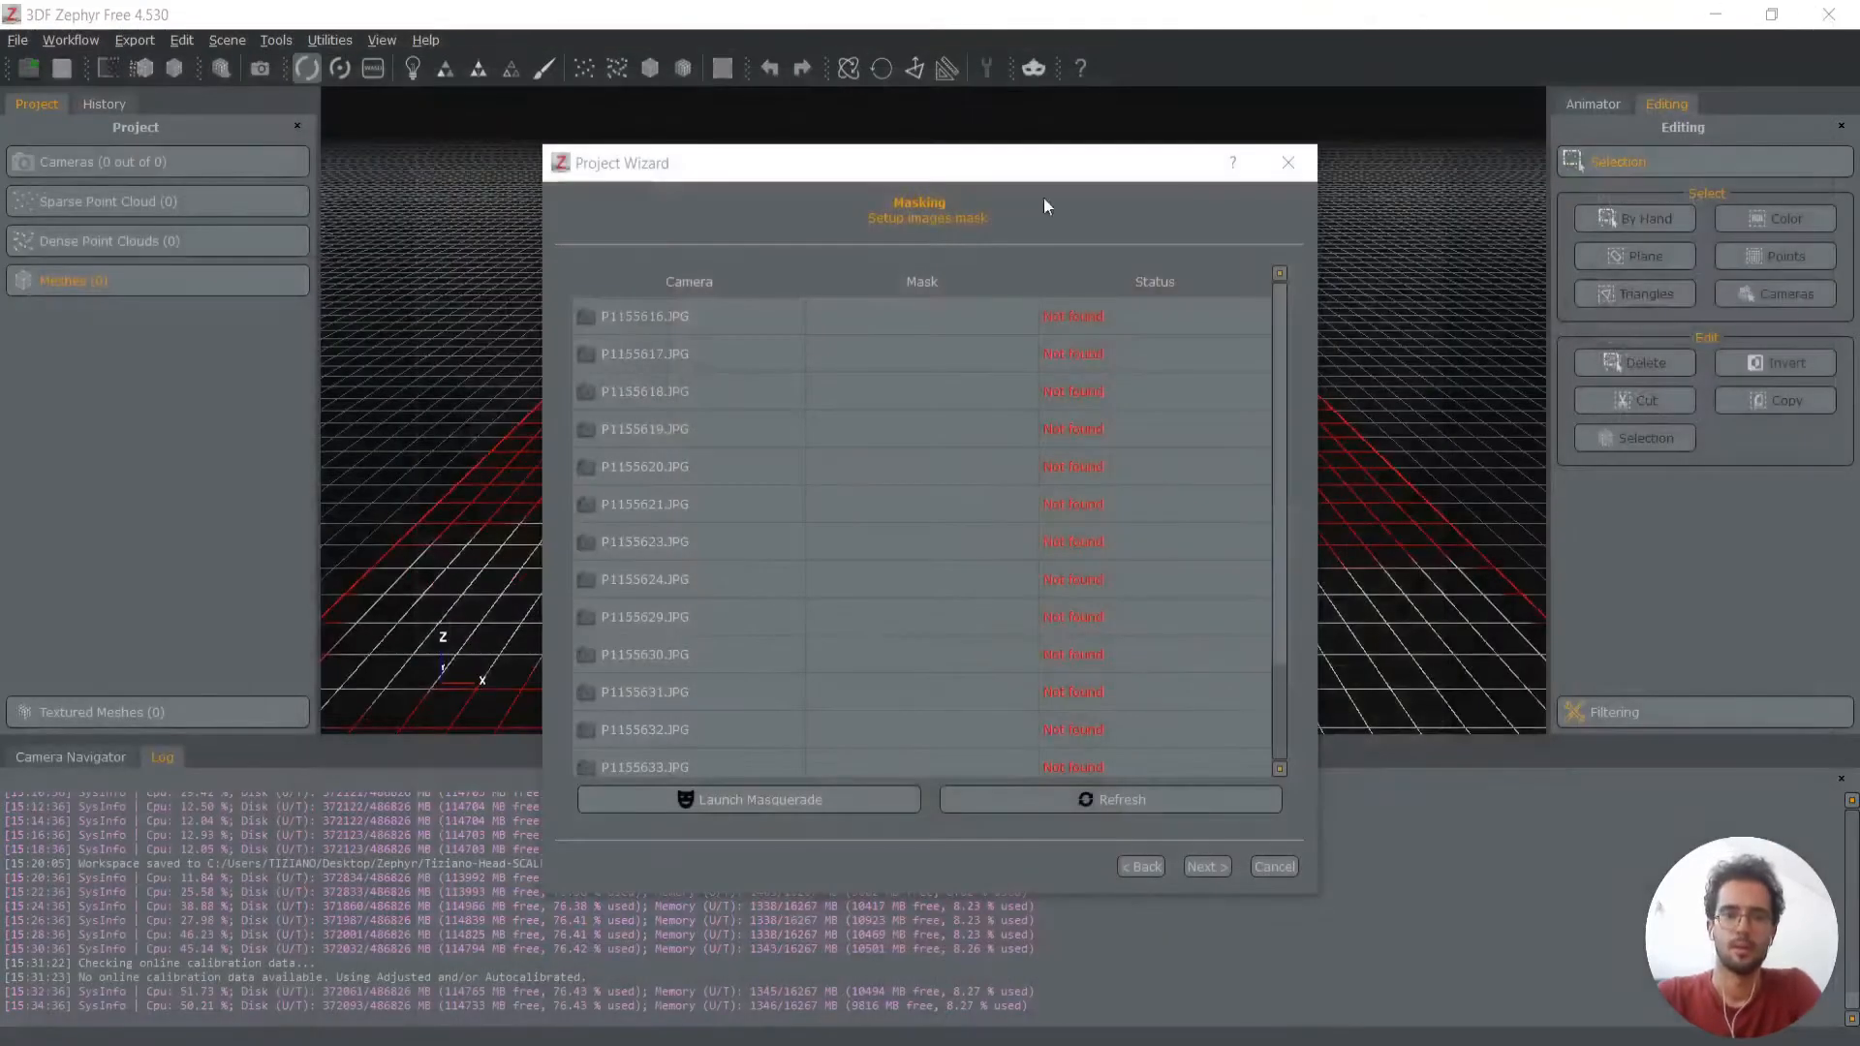
pyautogui.click(1026, 796)
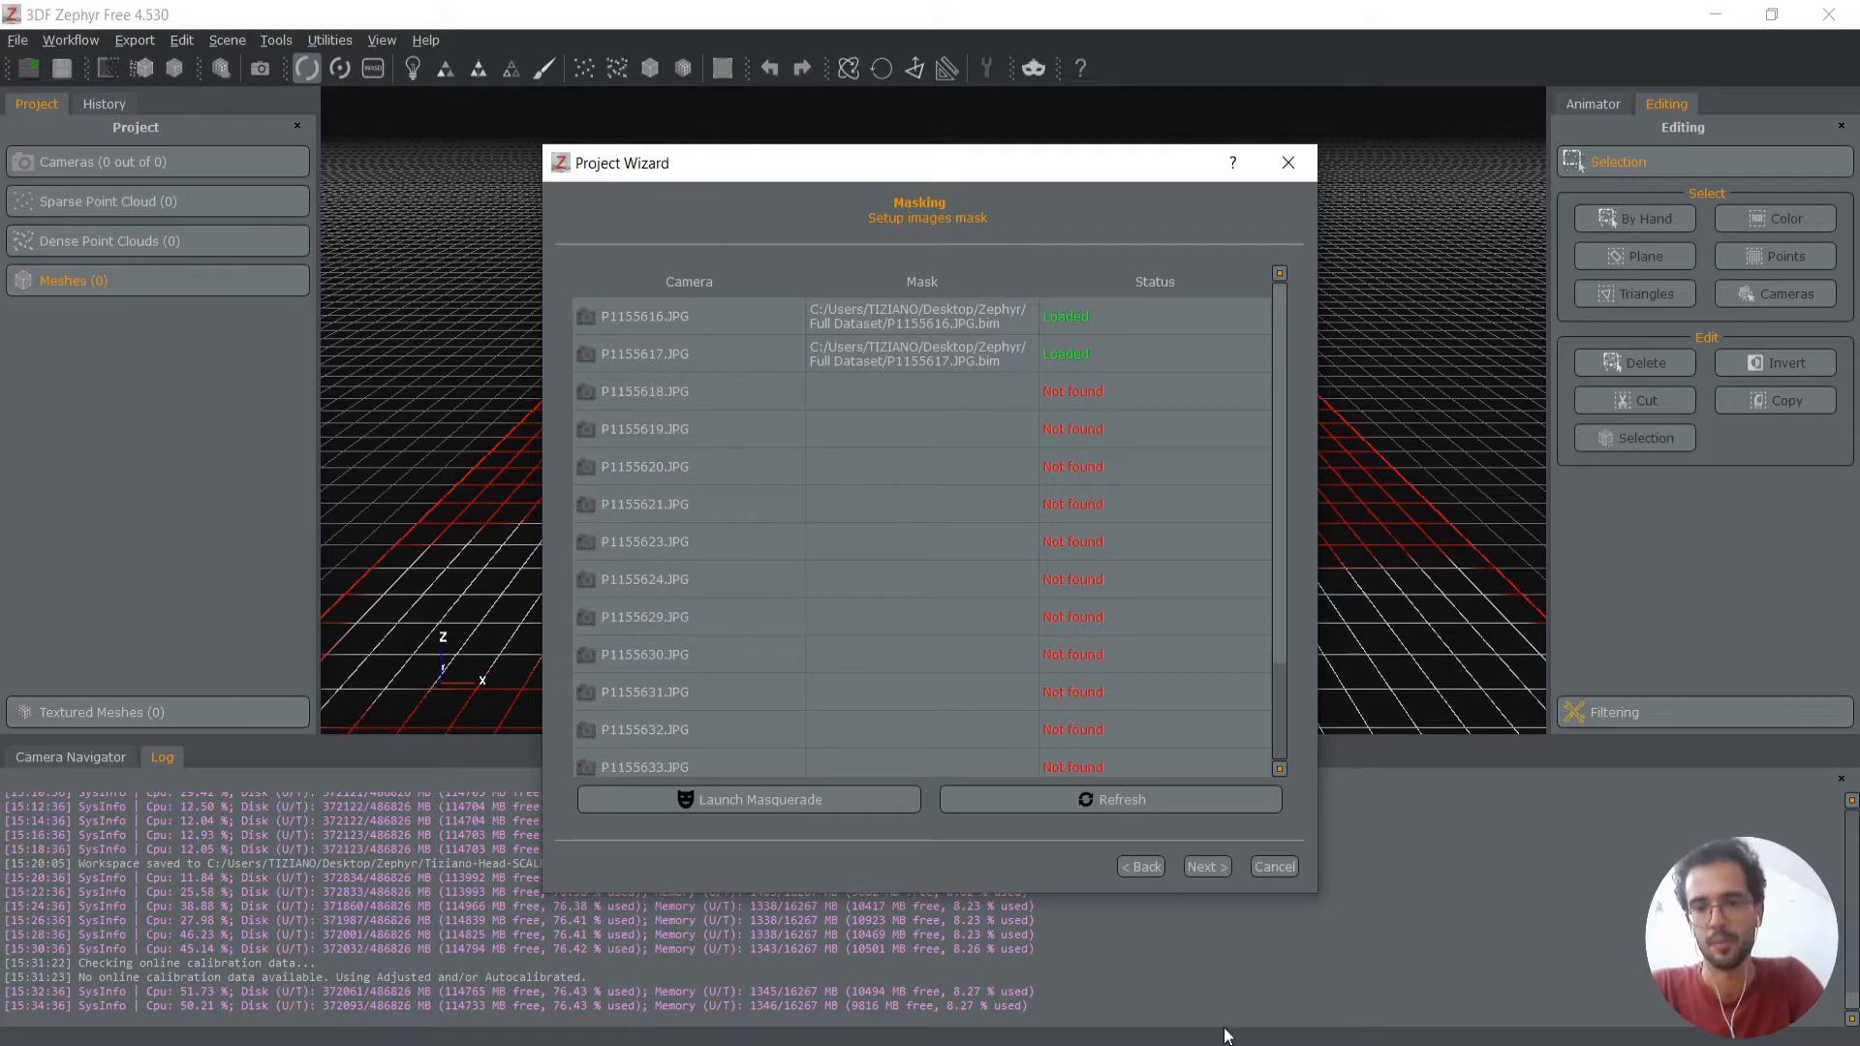
# Go back to the wizard's first page, turn off Mask images and proceed with the same photos to the Camera Calibration Page
pyautogui.click(1141, 870)
pyautogui.click(1137, 872)
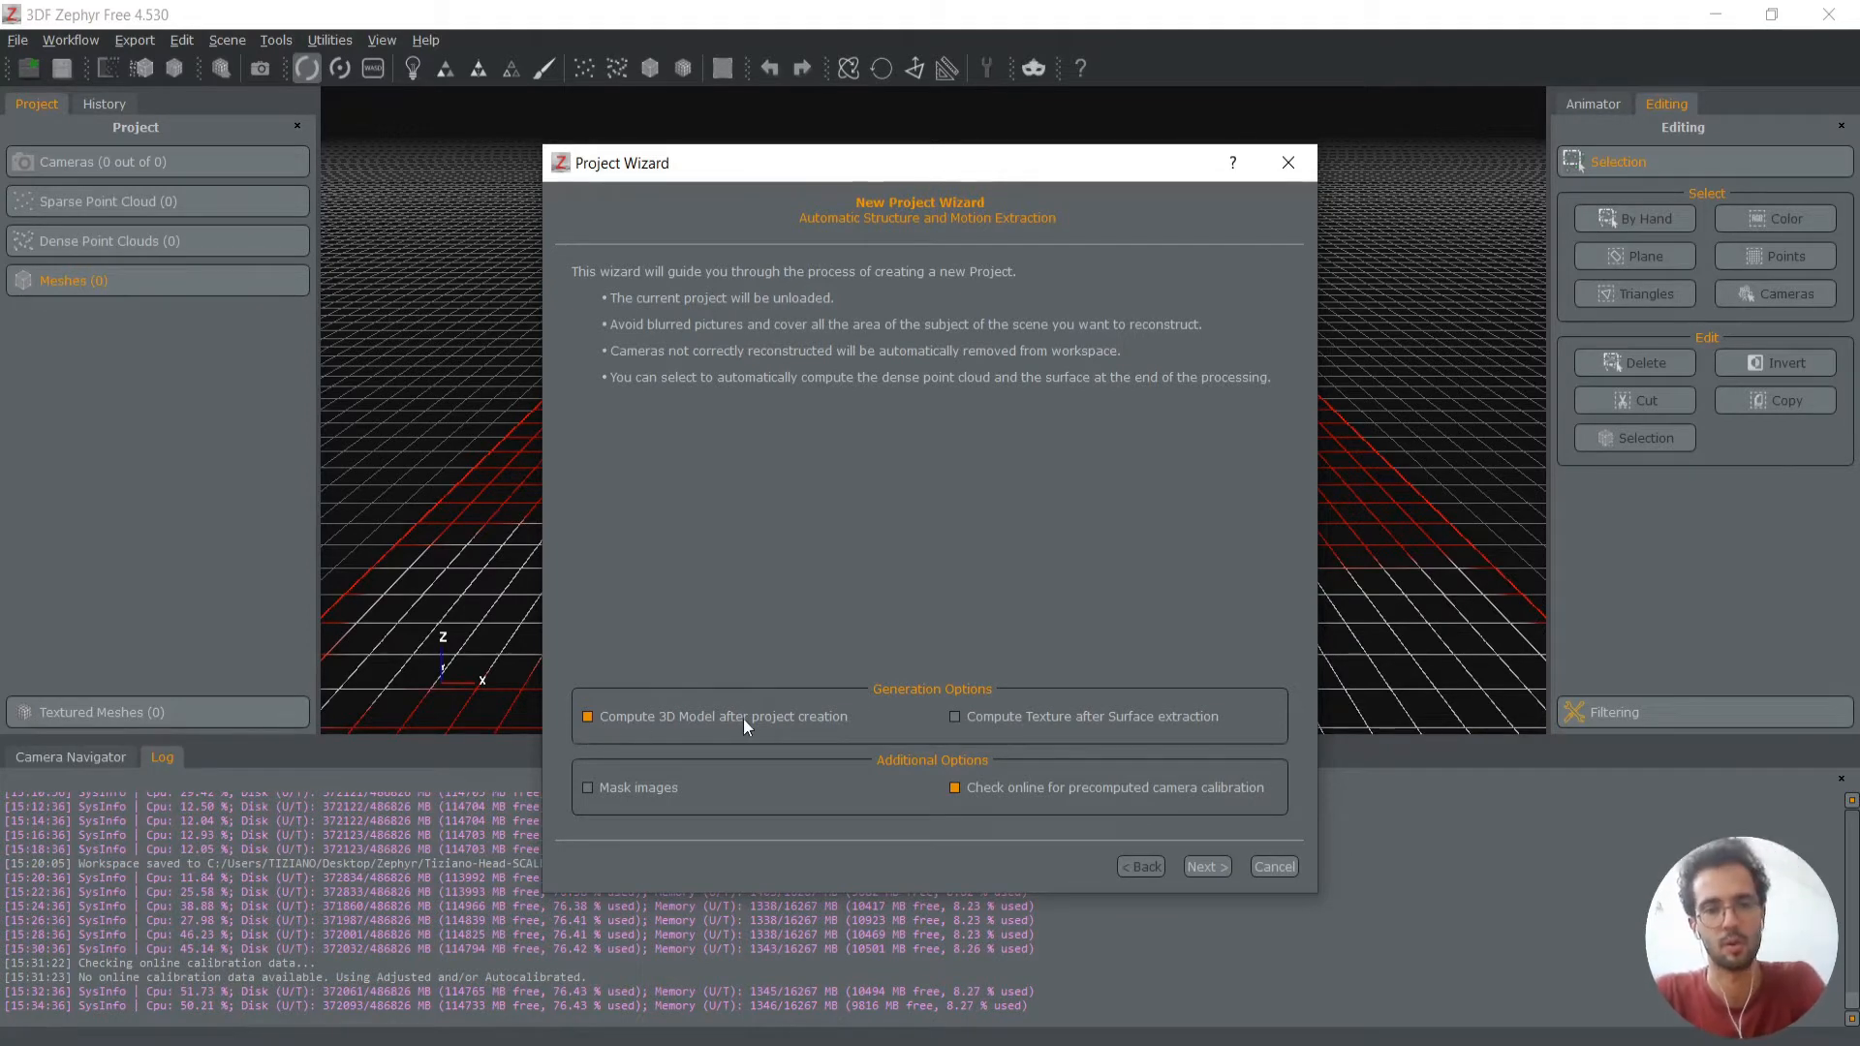
pyautogui.click(1207, 866)
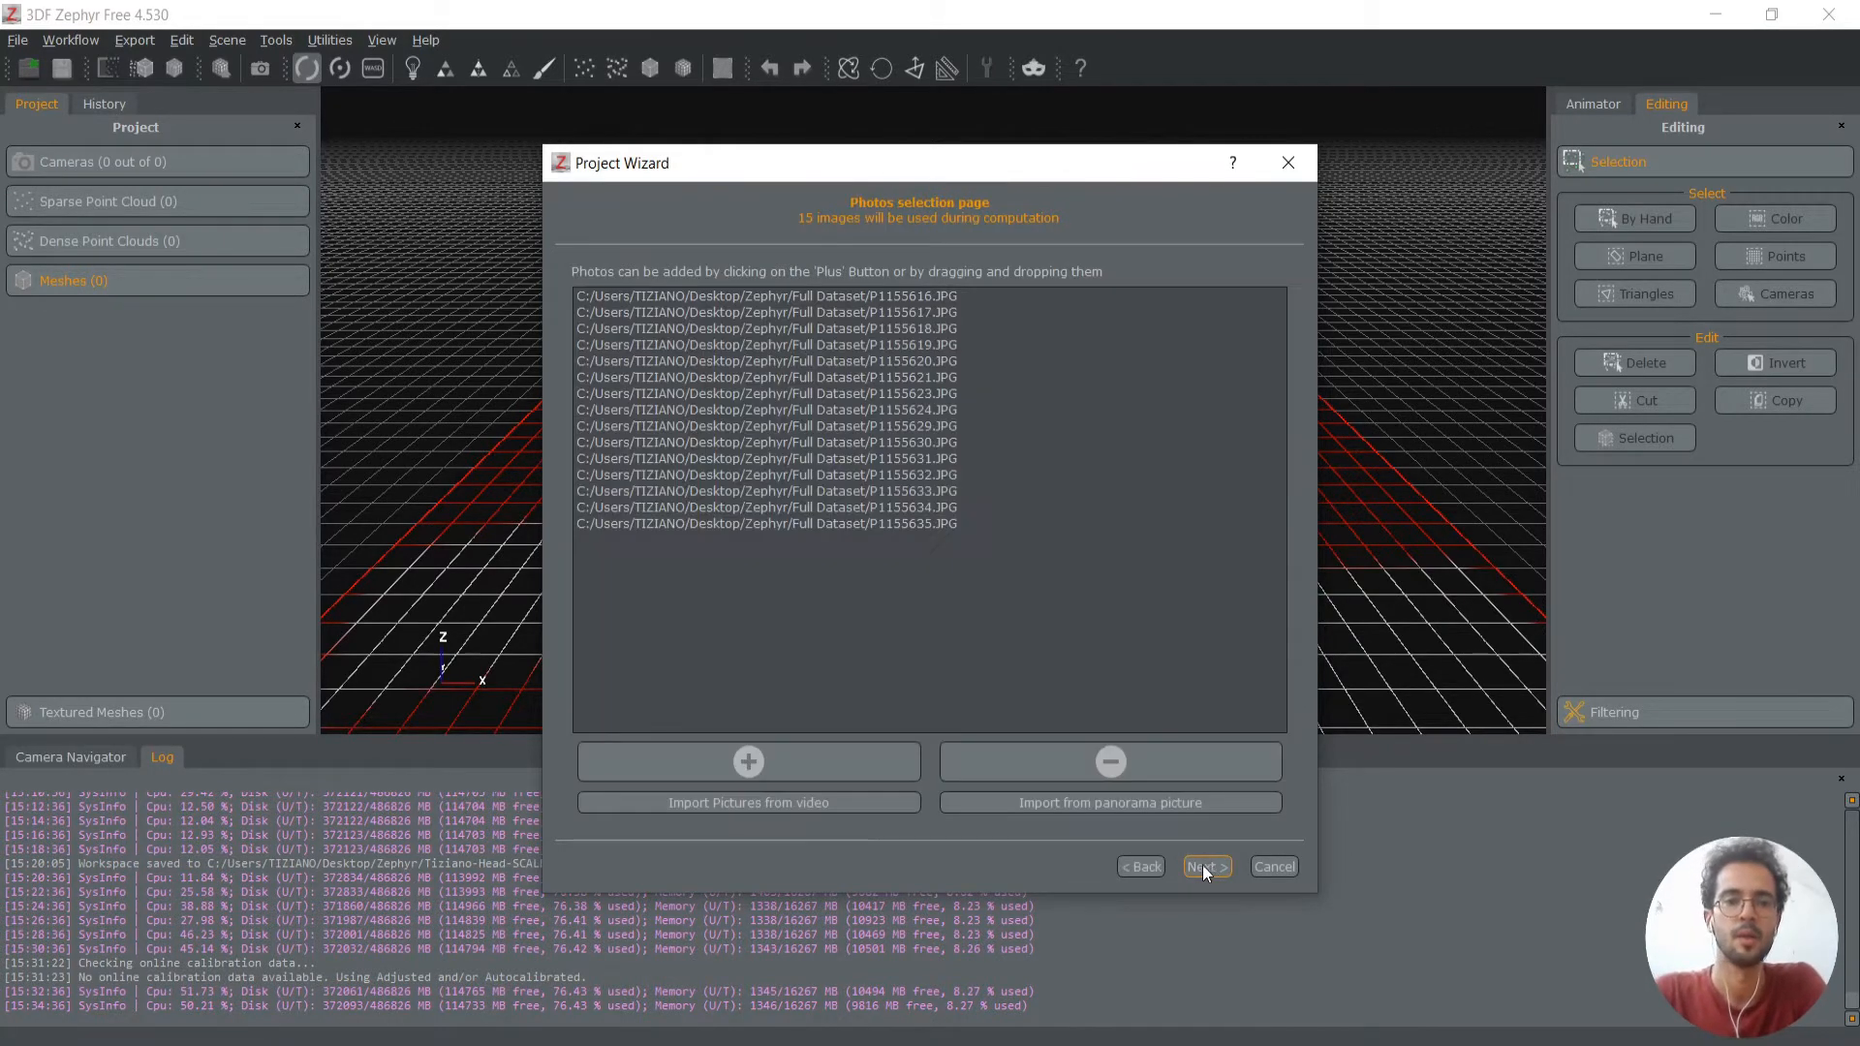
pyautogui.click(1200, 865)
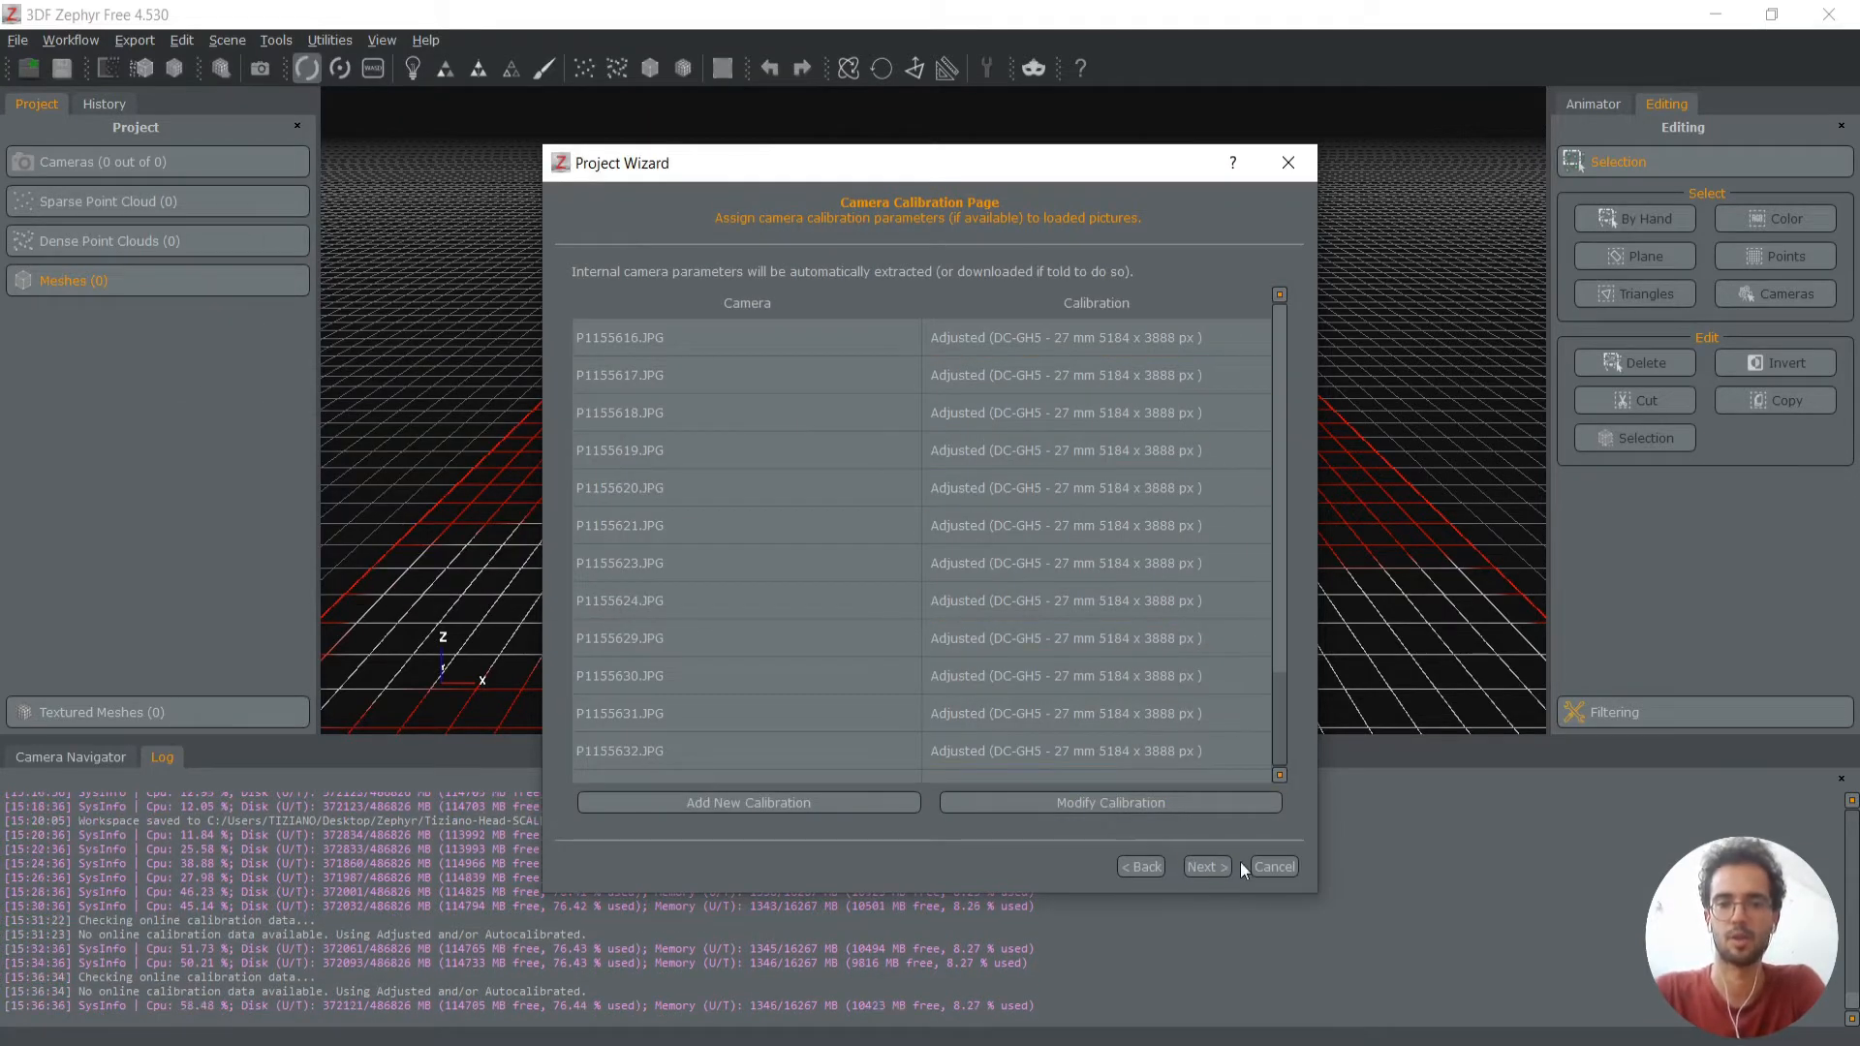
# Accept the camera calibrations and set the camera orientation category to Human Body
pyautogui.click(1206, 866)
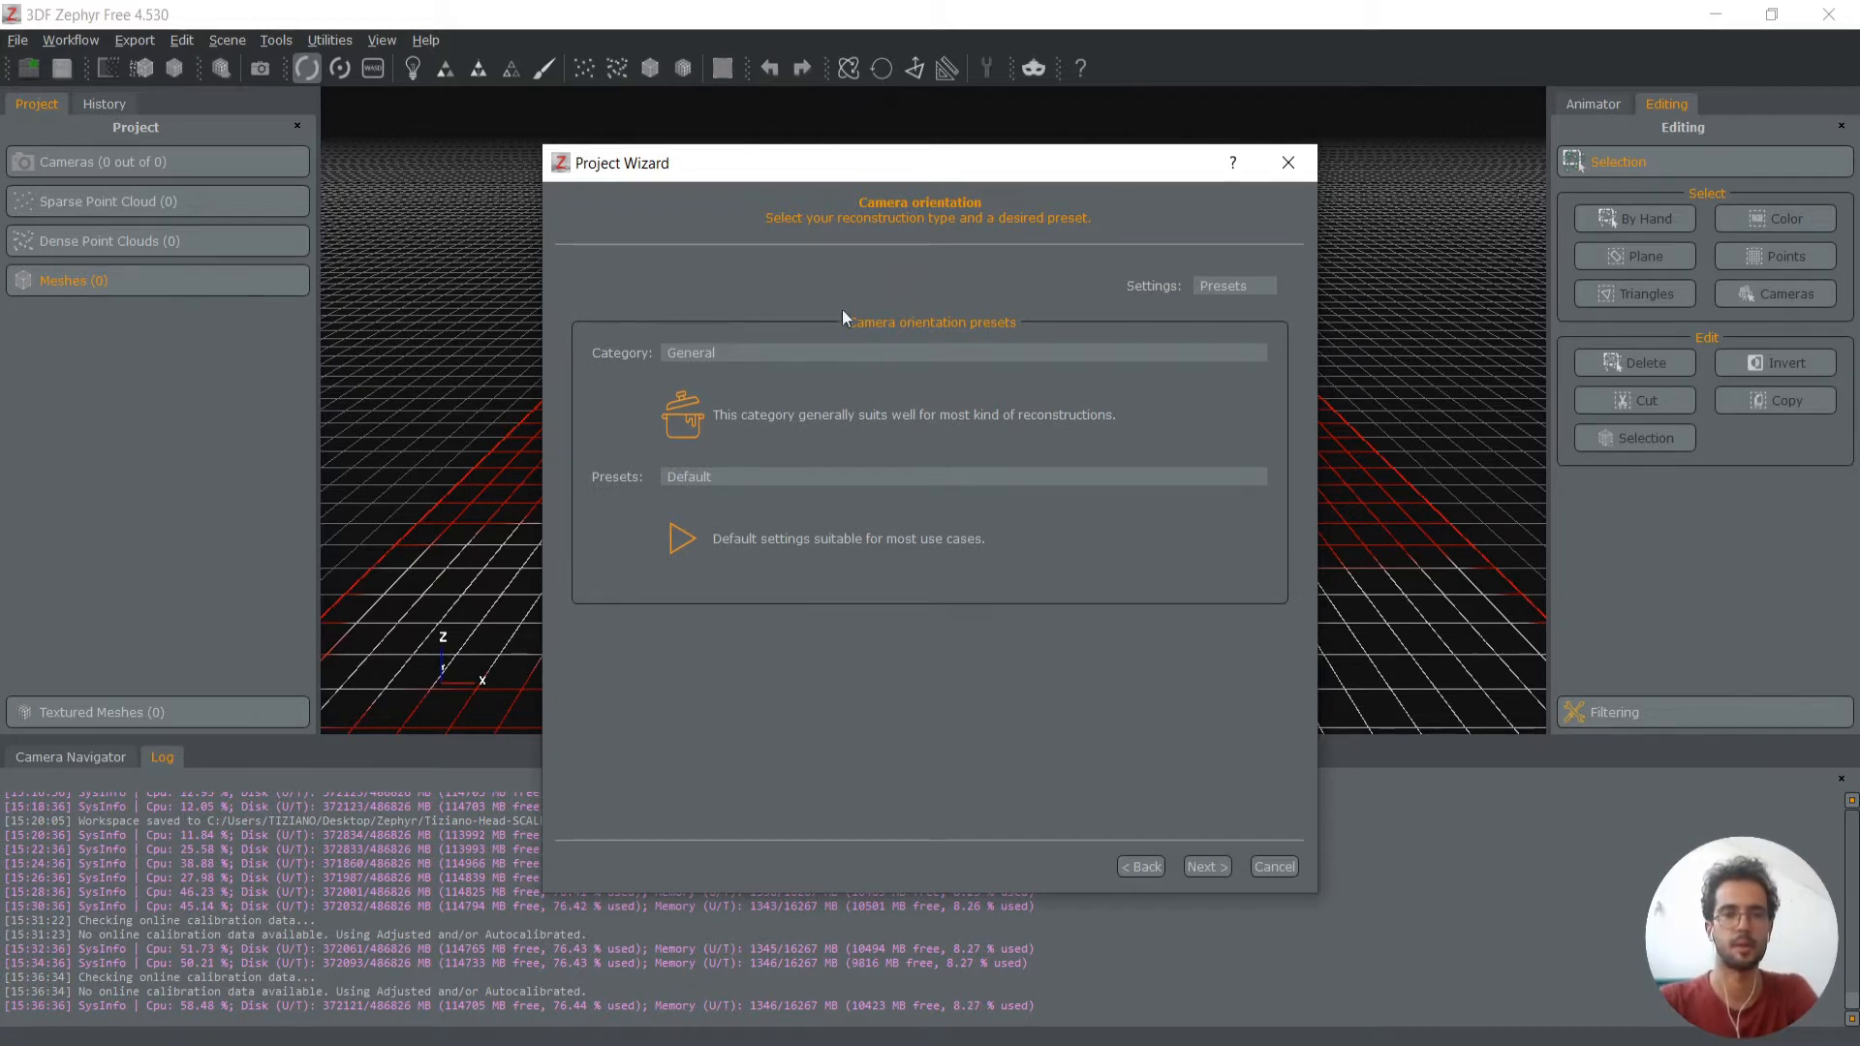
pyautogui.click(722, 353)
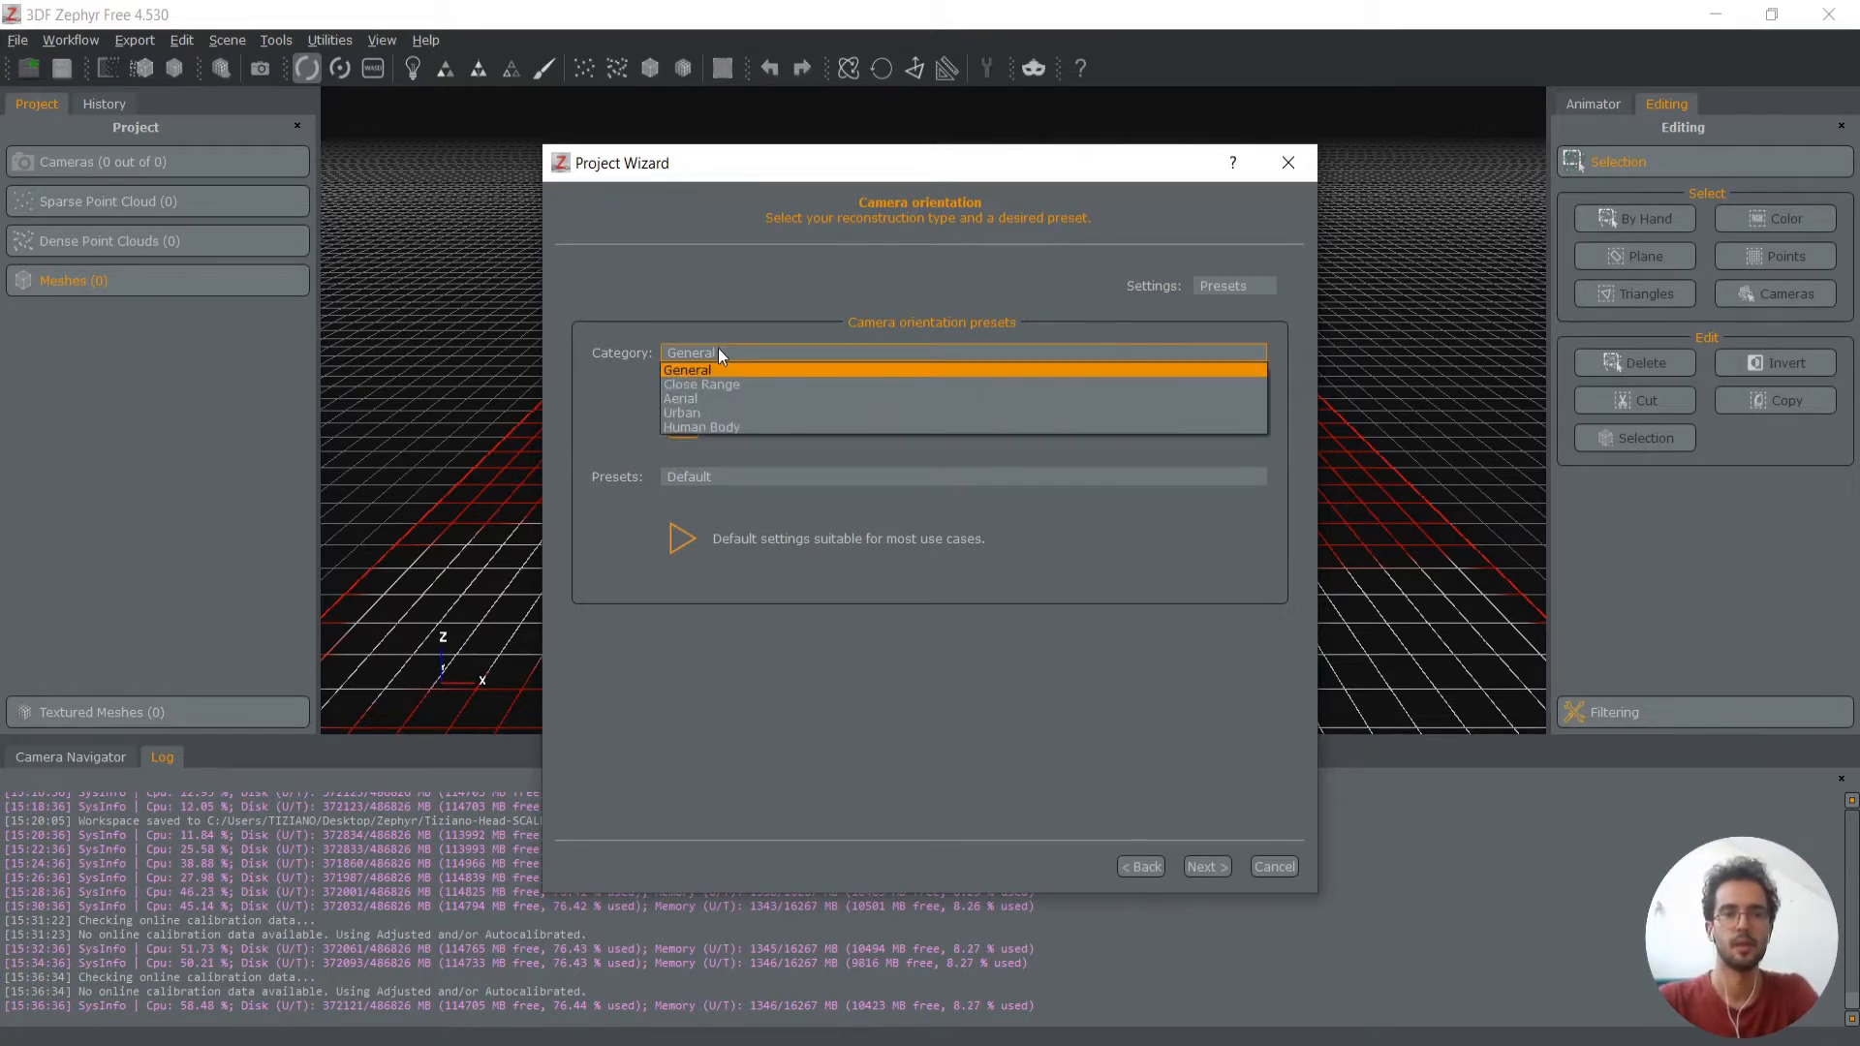
pyautogui.click(670, 426)
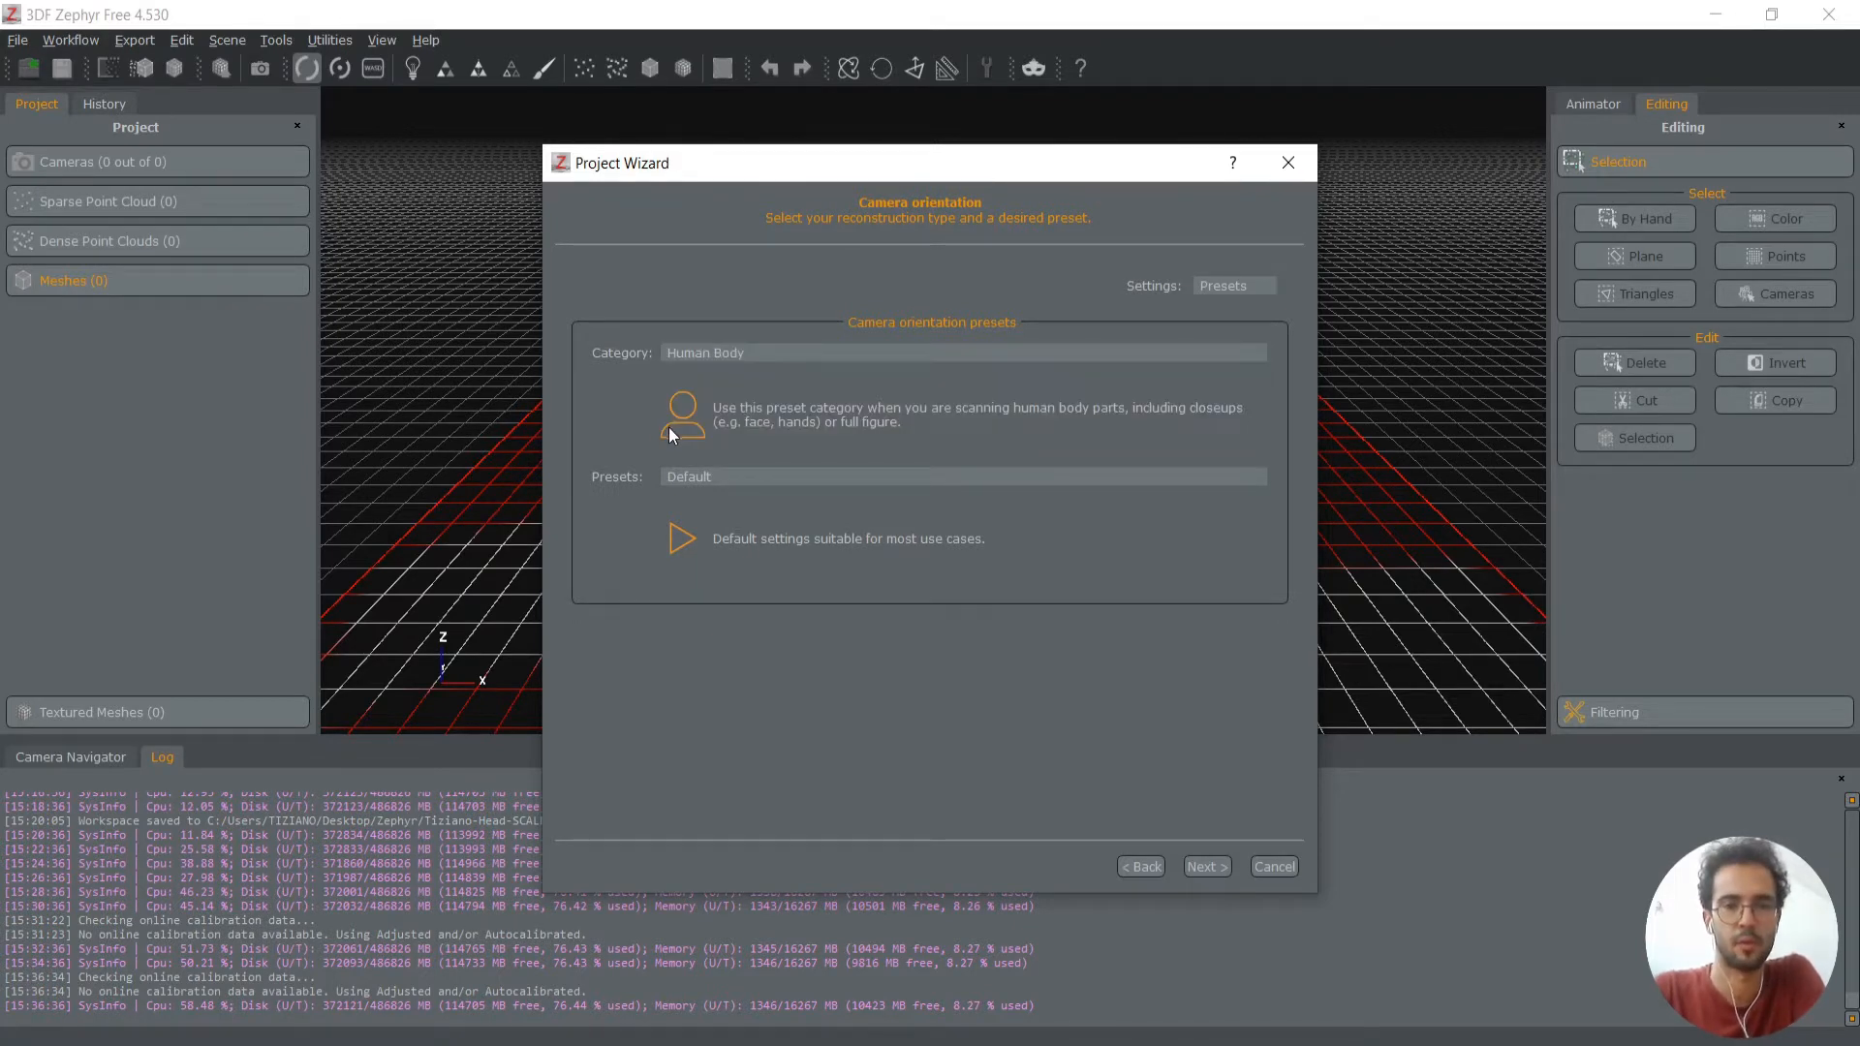
# Keep the Default preset for the Human Body camera orientation and proceed to the Dense Point Cloud creation page
pyautogui.click(722, 480)
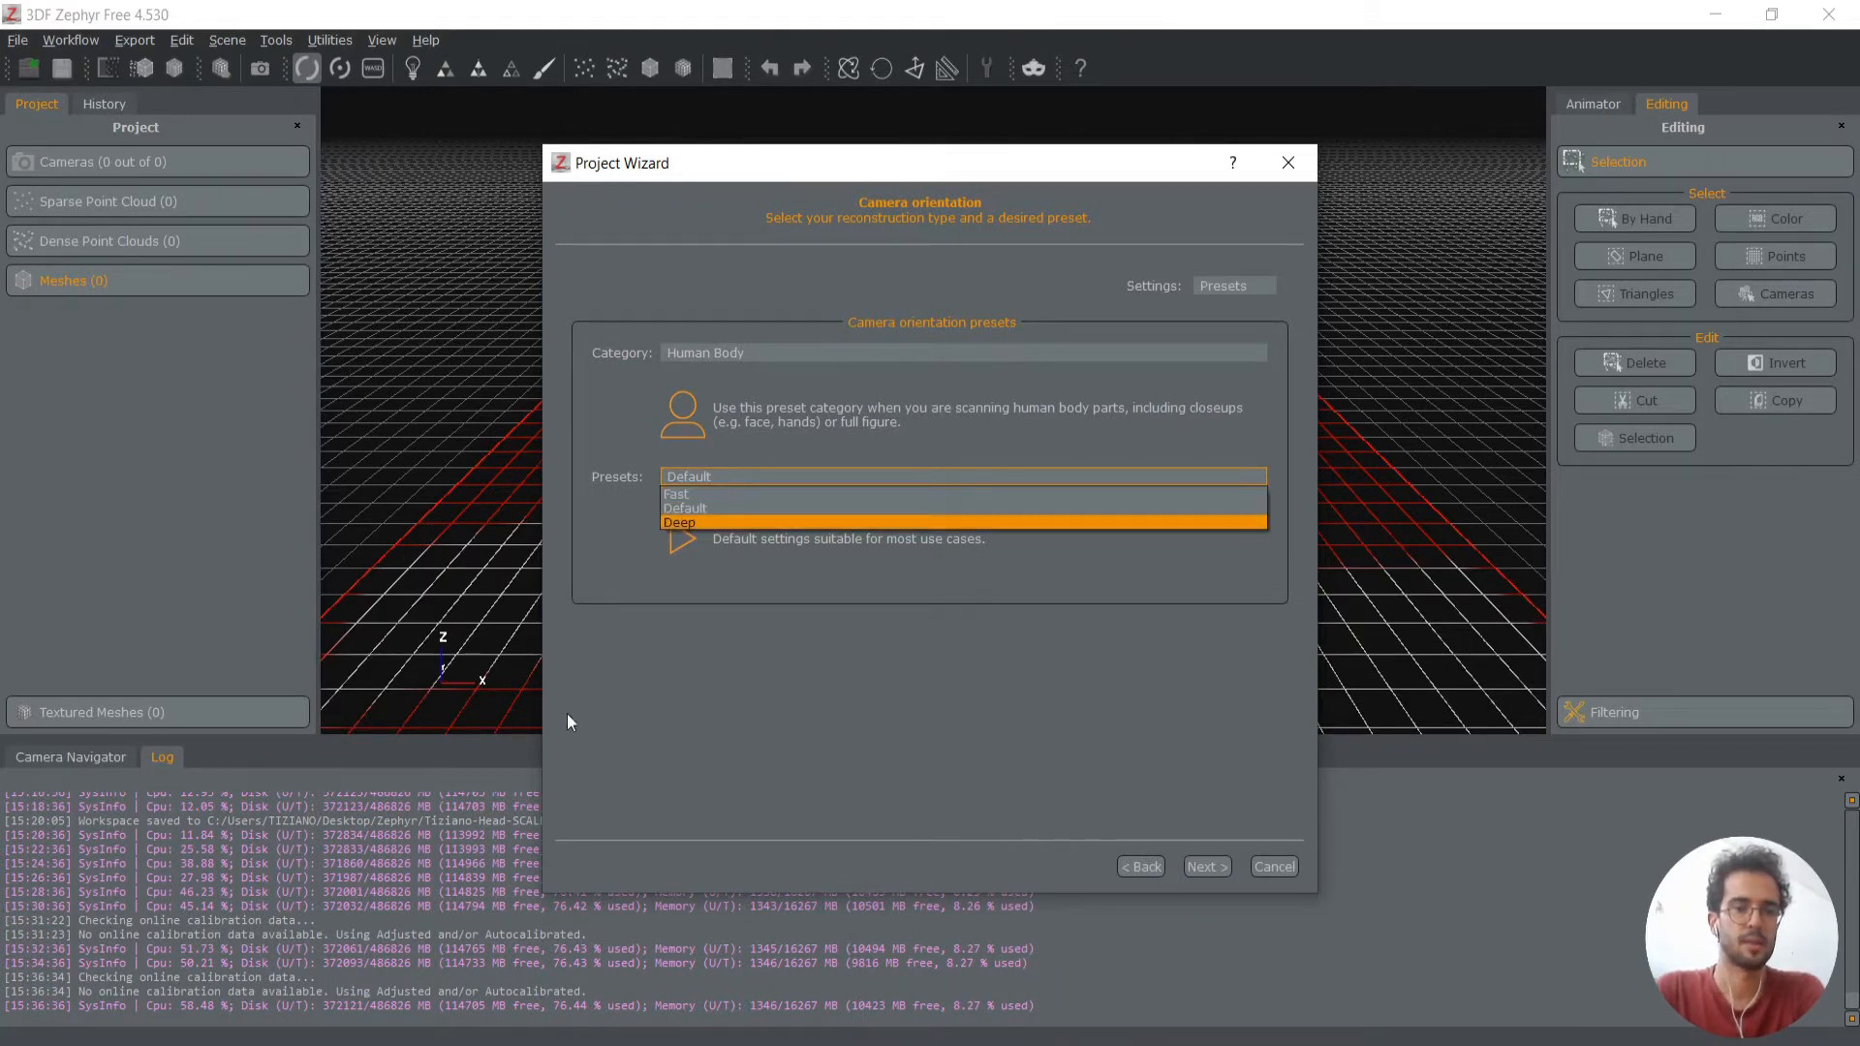
pyautogui.click(319, 1038)
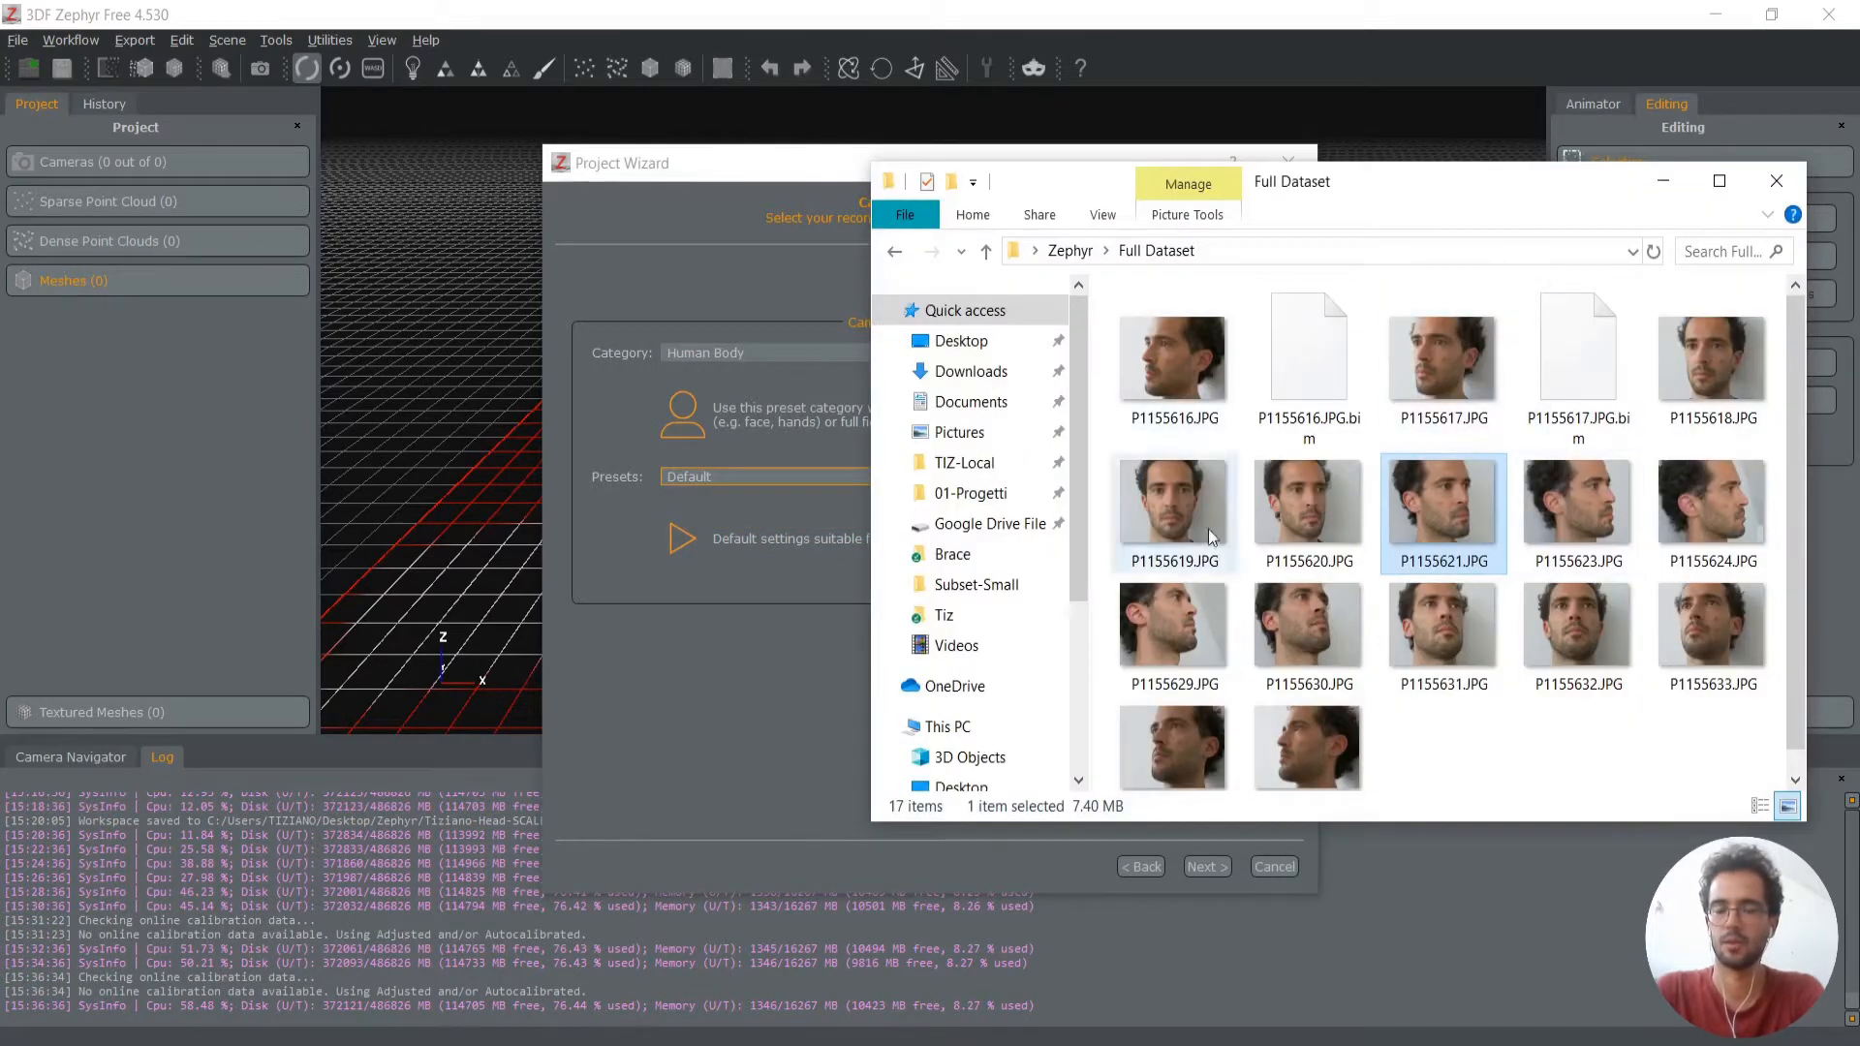
pyautogui.click(711, 511)
pyautogui.click(704, 483)
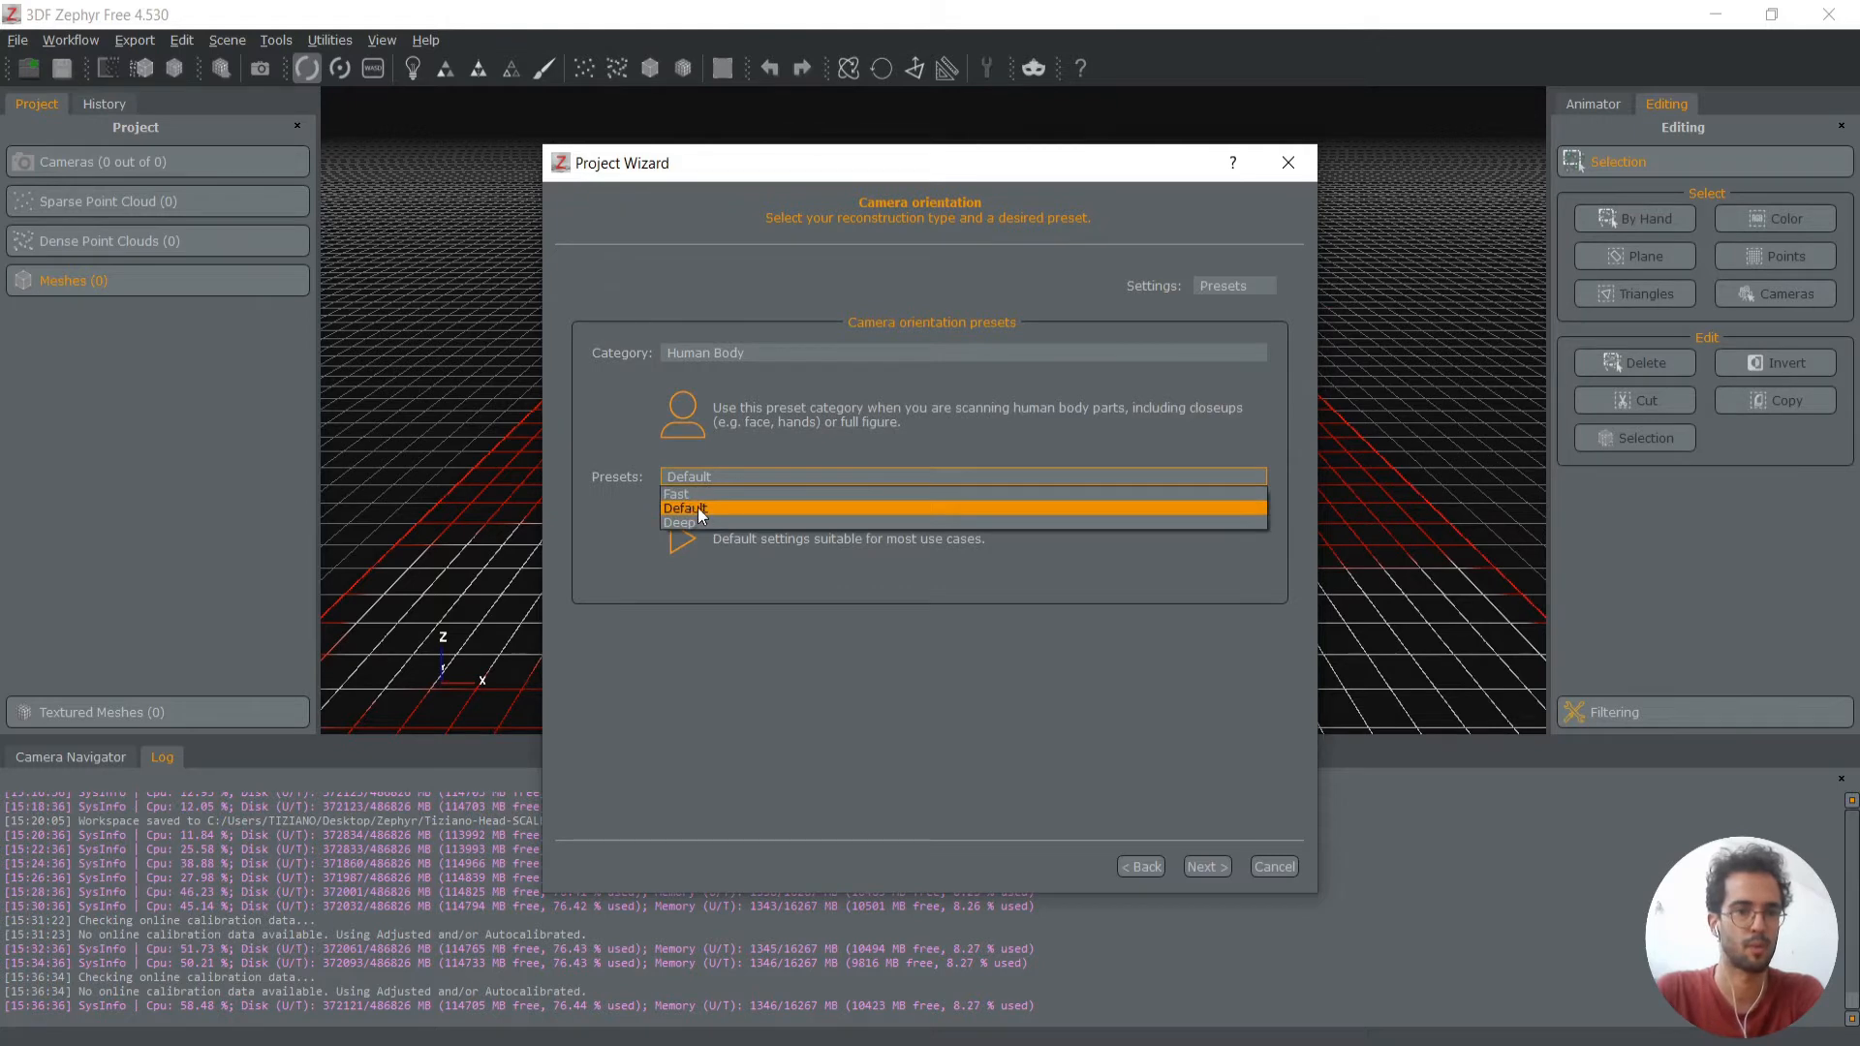
pyautogui.click(691, 506)
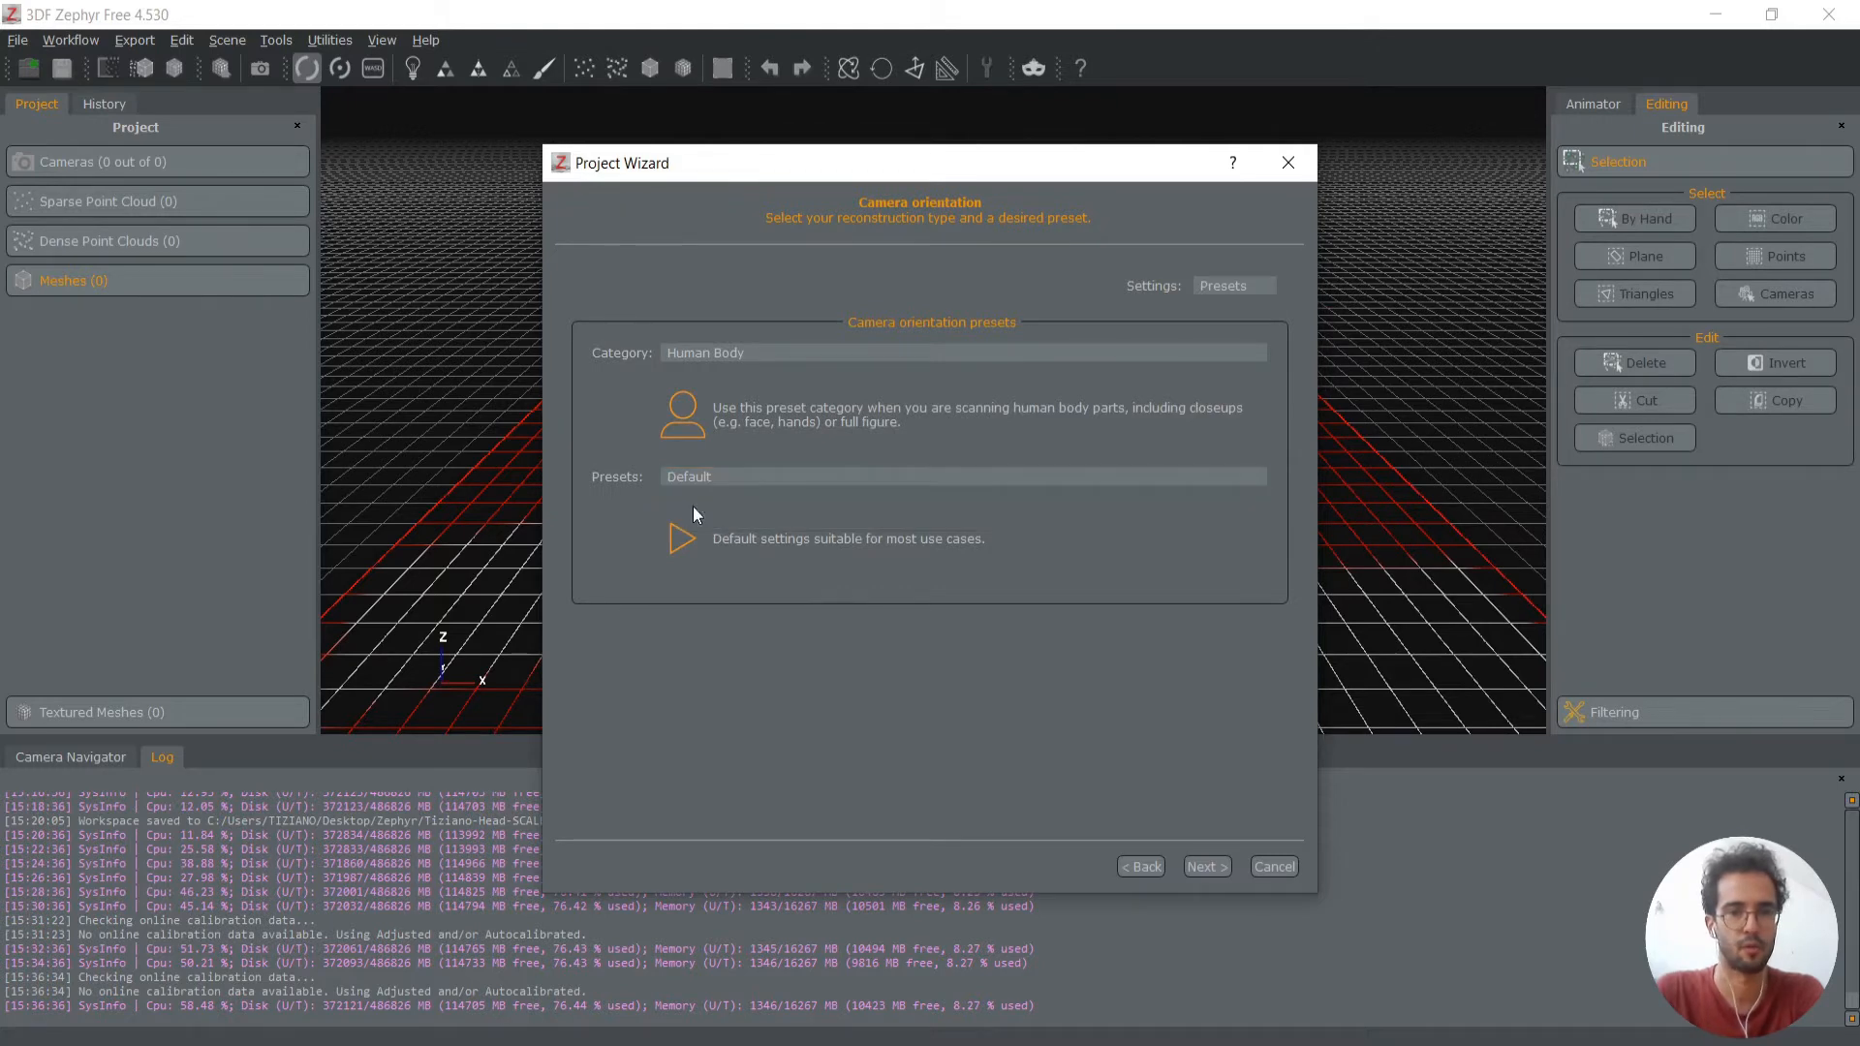
pyautogui.click(1206, 865)
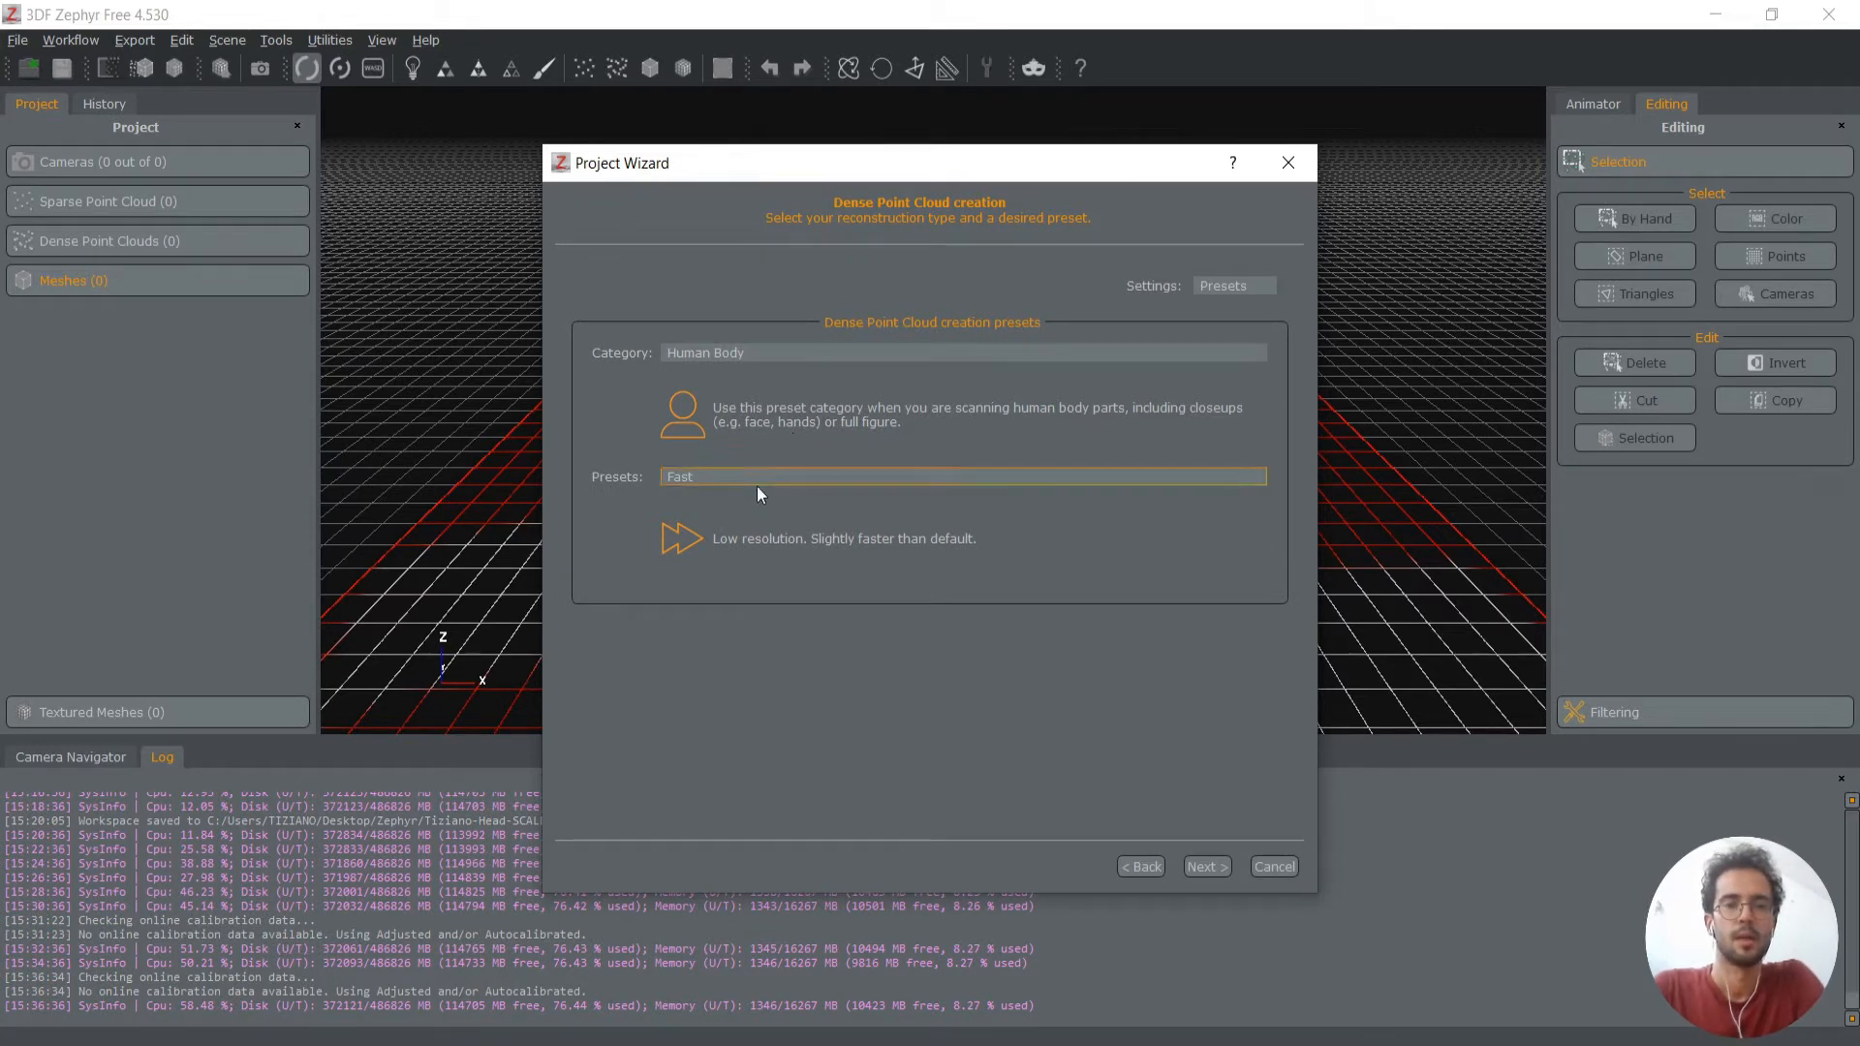
# Set the dense point cloud creation to the Human Body category with the Fast preset and proceed to Surface reconstruction
pyautogui.click(746, 355)
pyautogui.click(745, 356)
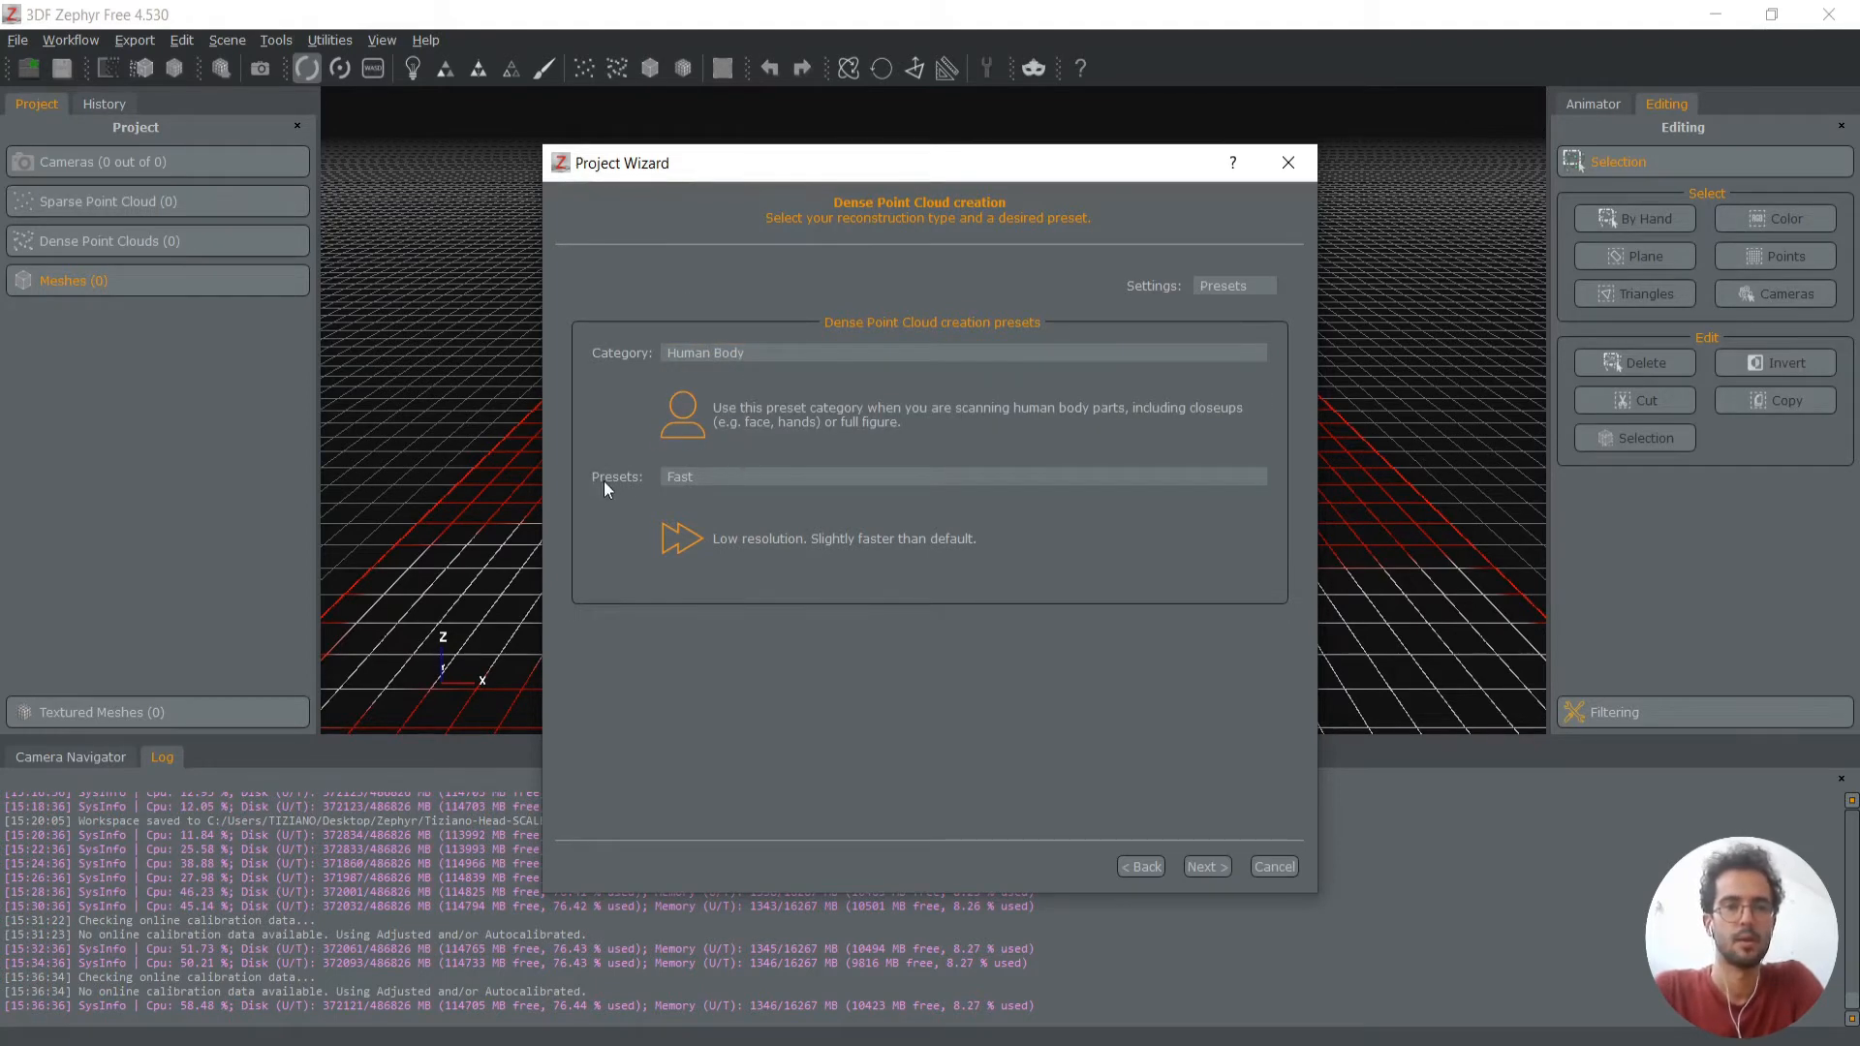
pyautogui.click(734, 478)
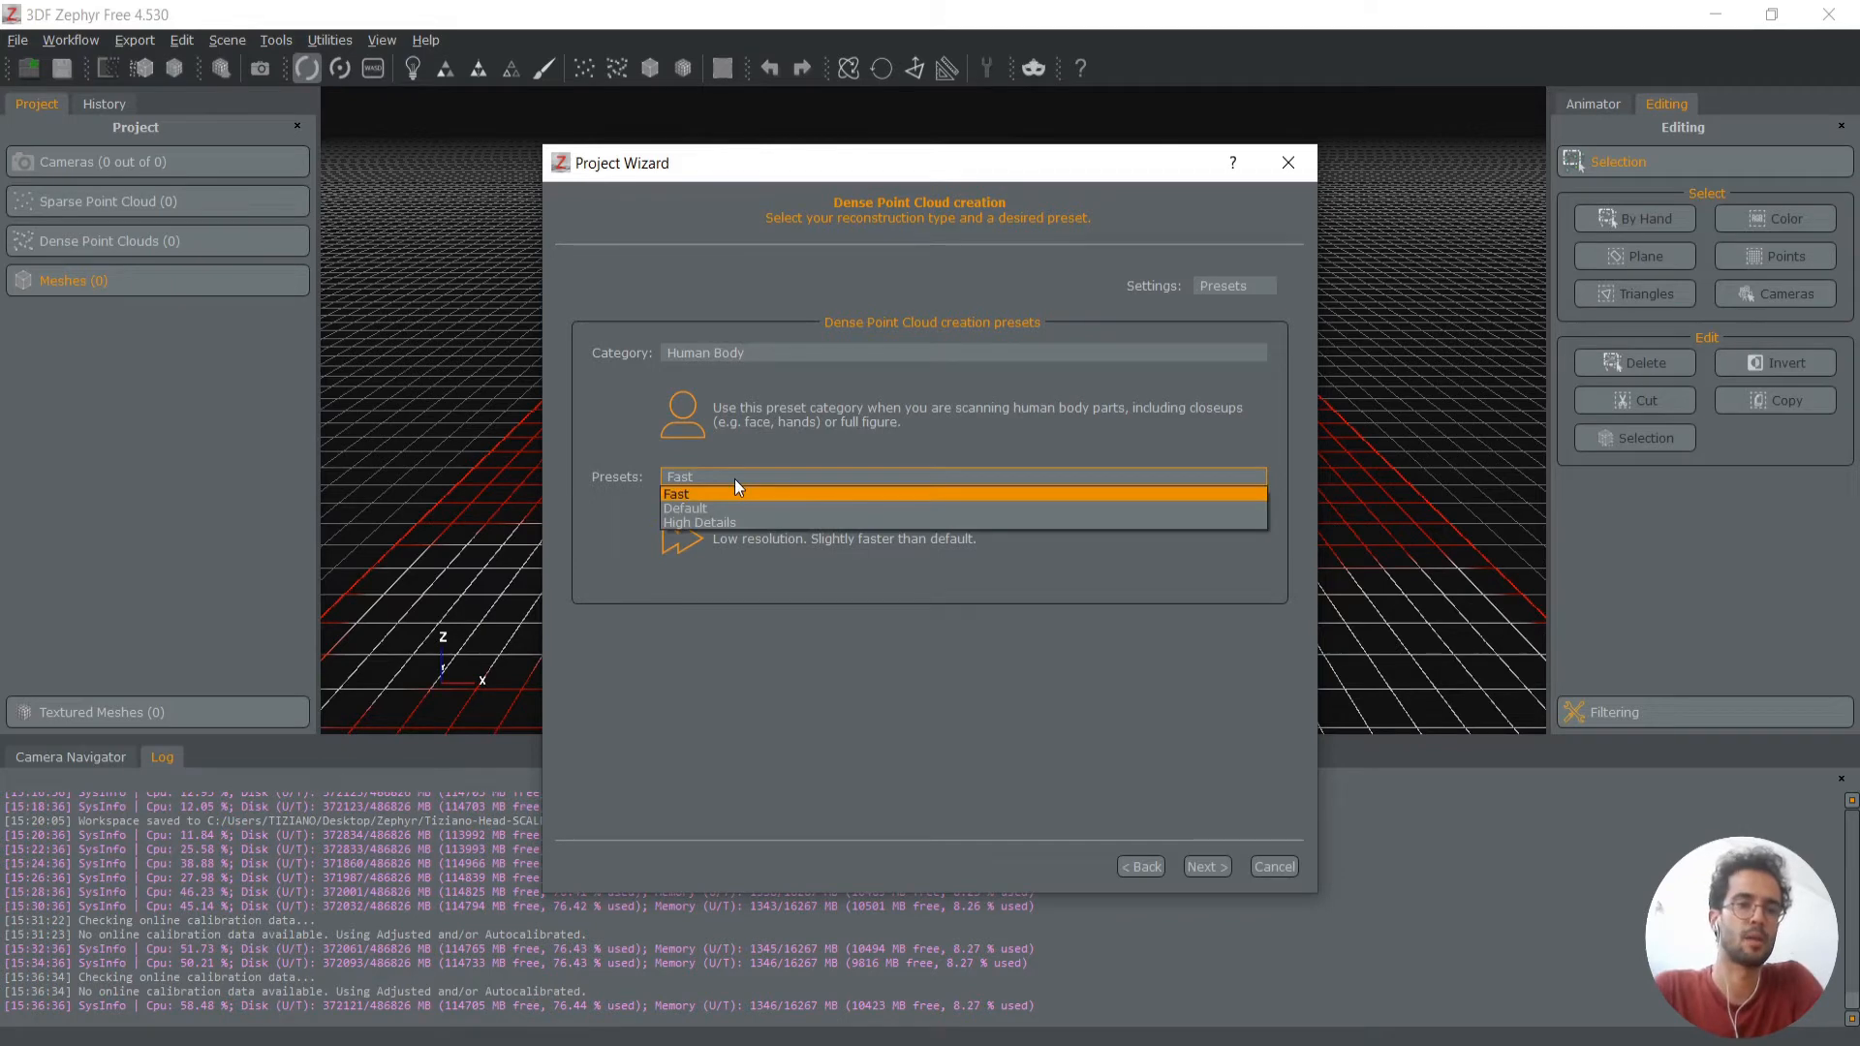
pyautogui.click(711, 494)
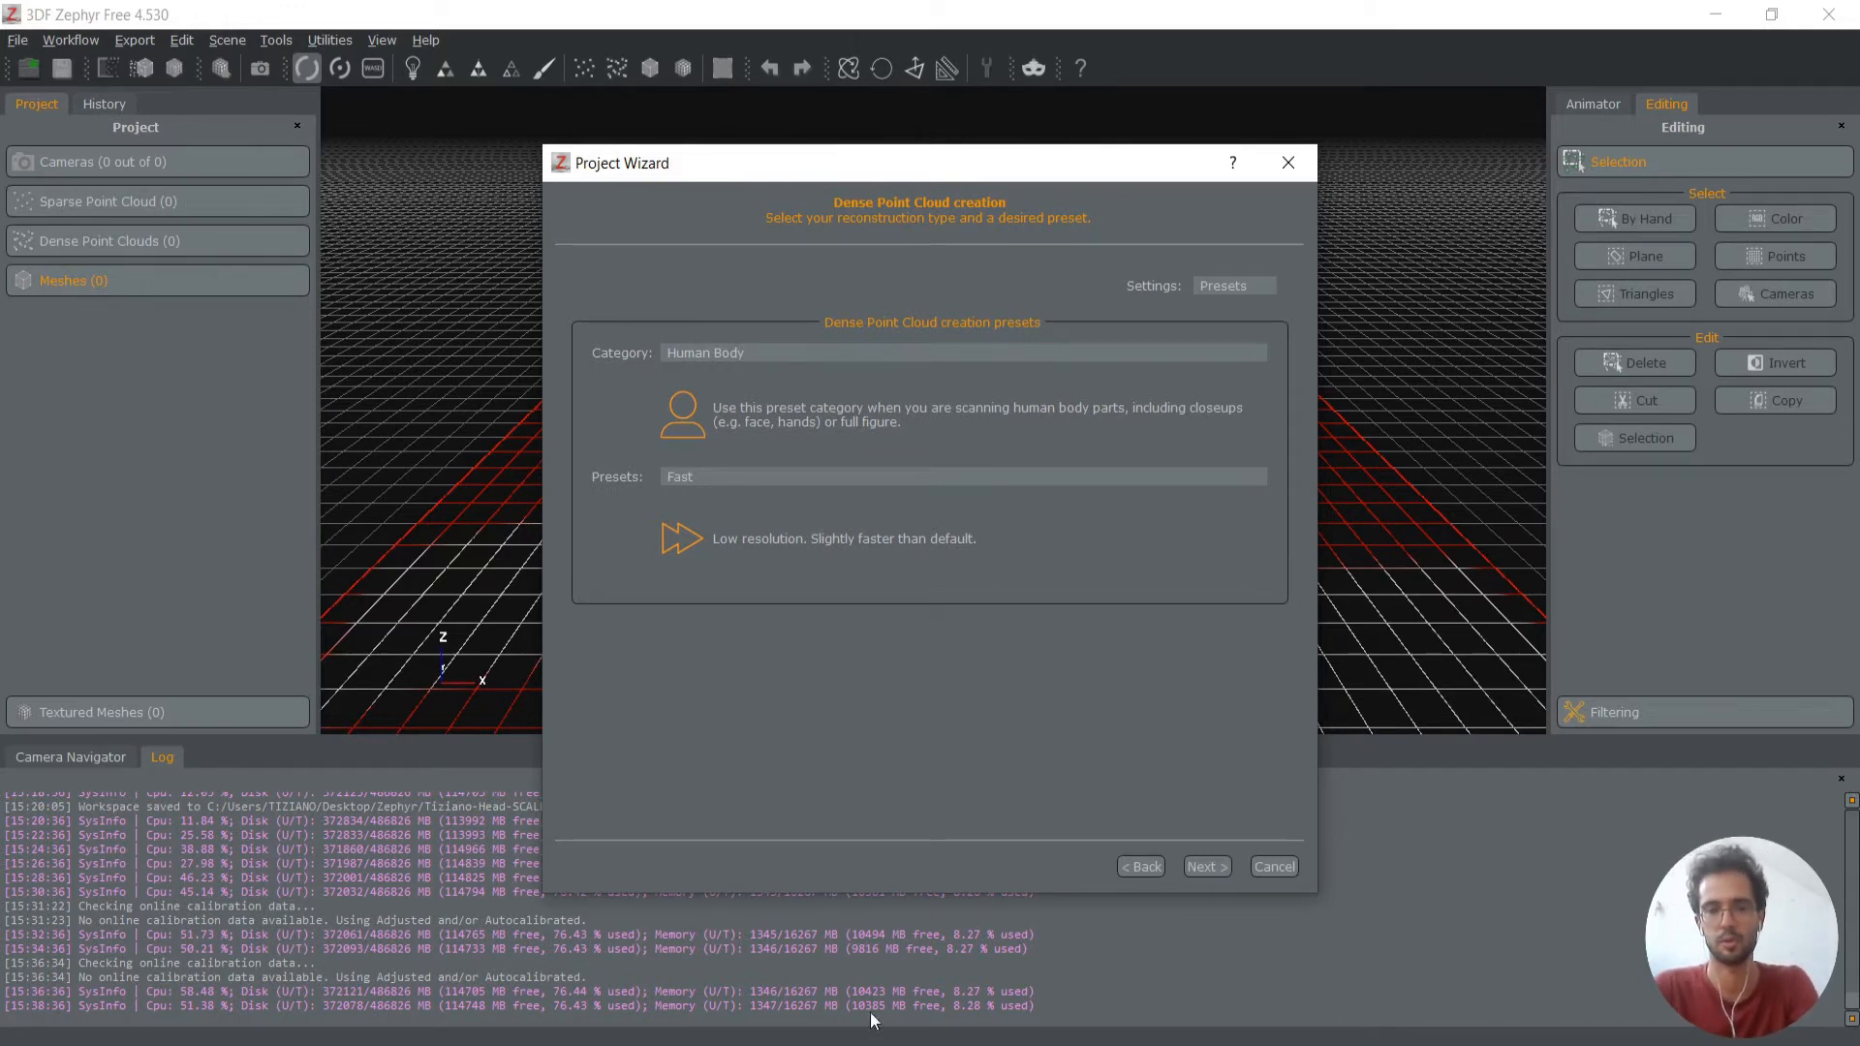
pyautogui.click(1202, 870)
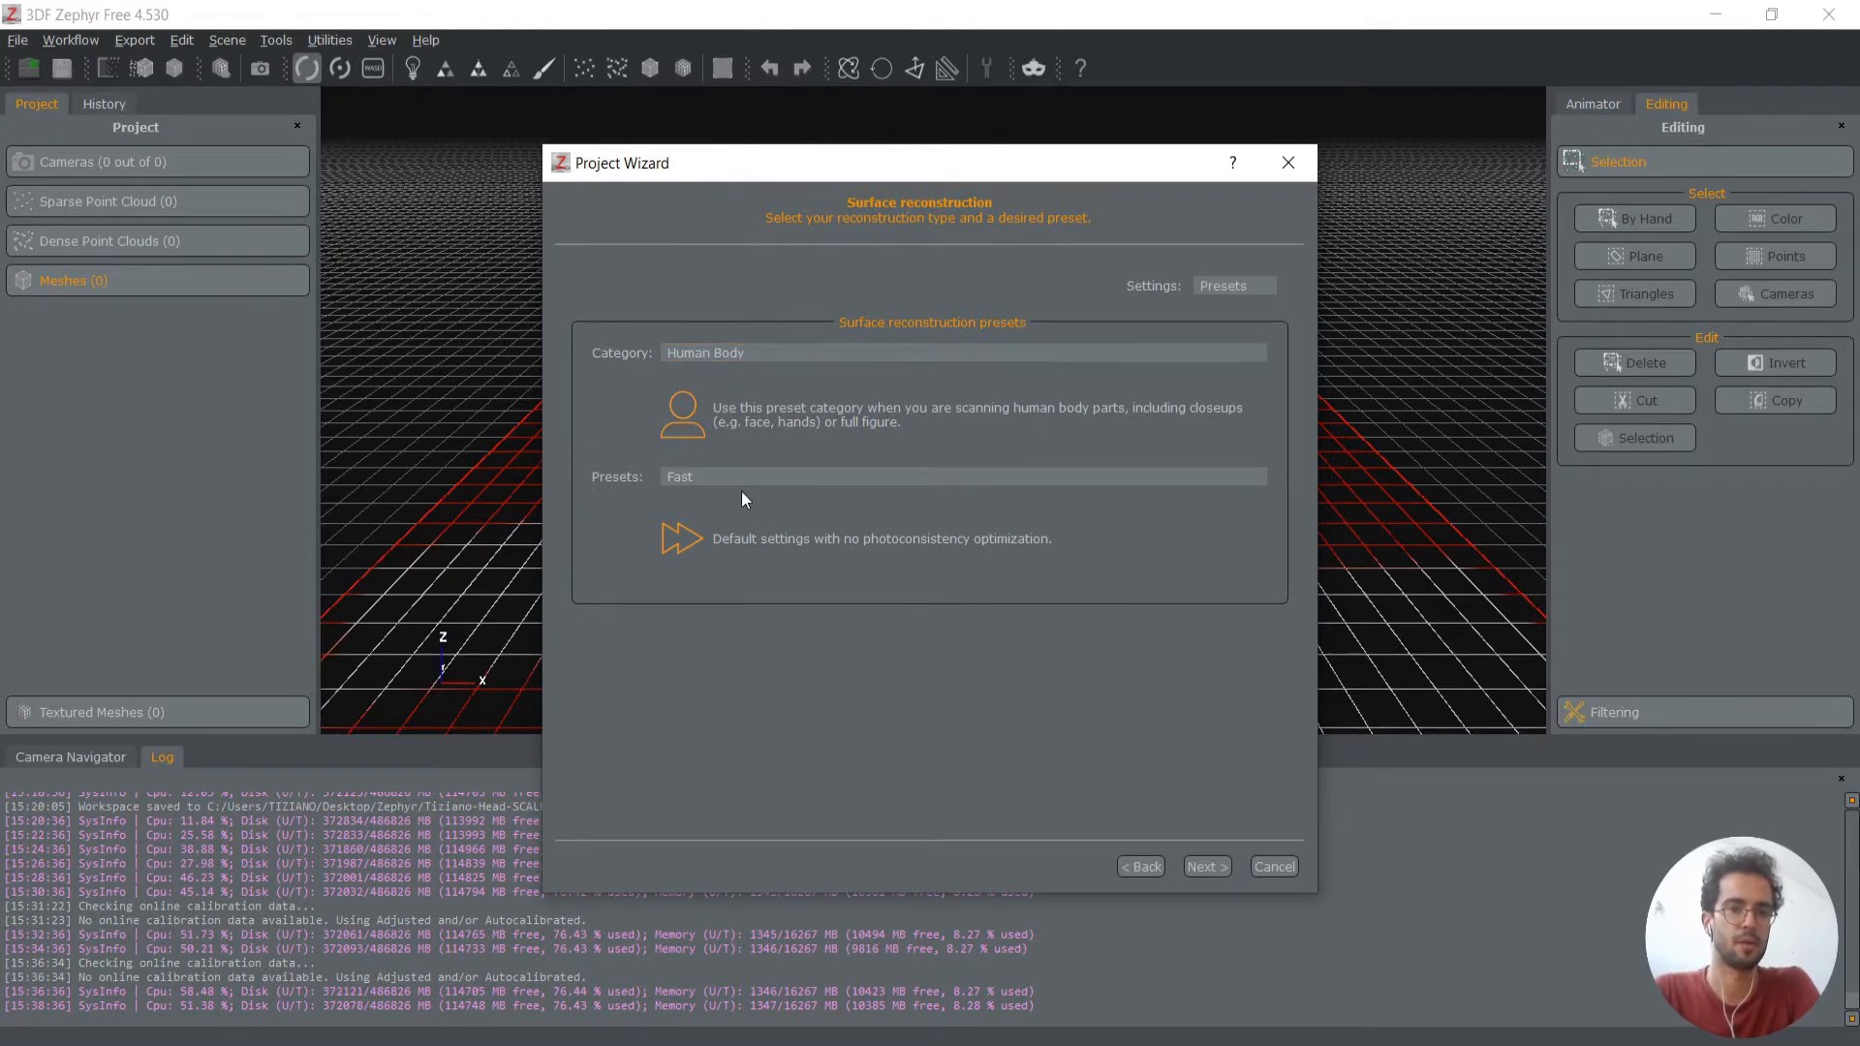
# Accept the Human Body category and Fast preset for surface reconstruction and run the reconstruction
pyautogui.click(1206, 867)
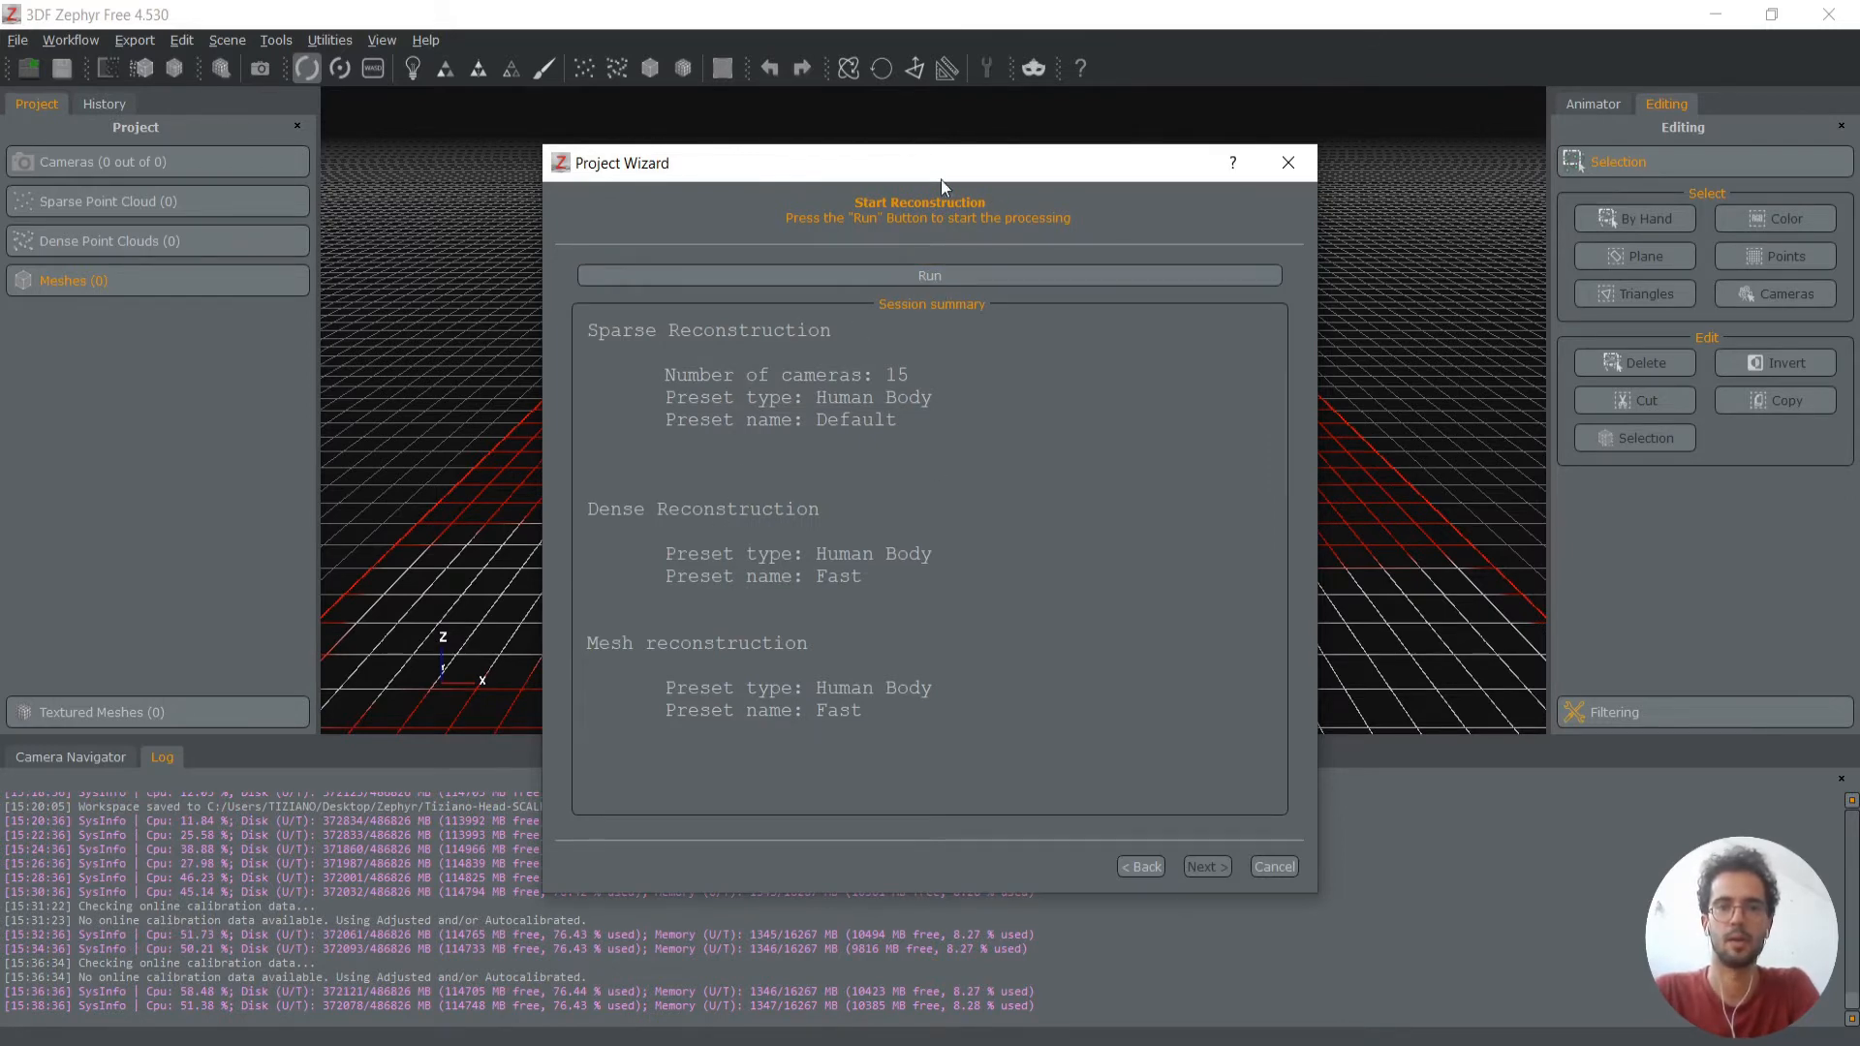
pyautogui.moveTo(936, 177); pyautogui.dragTo(1435, 72)
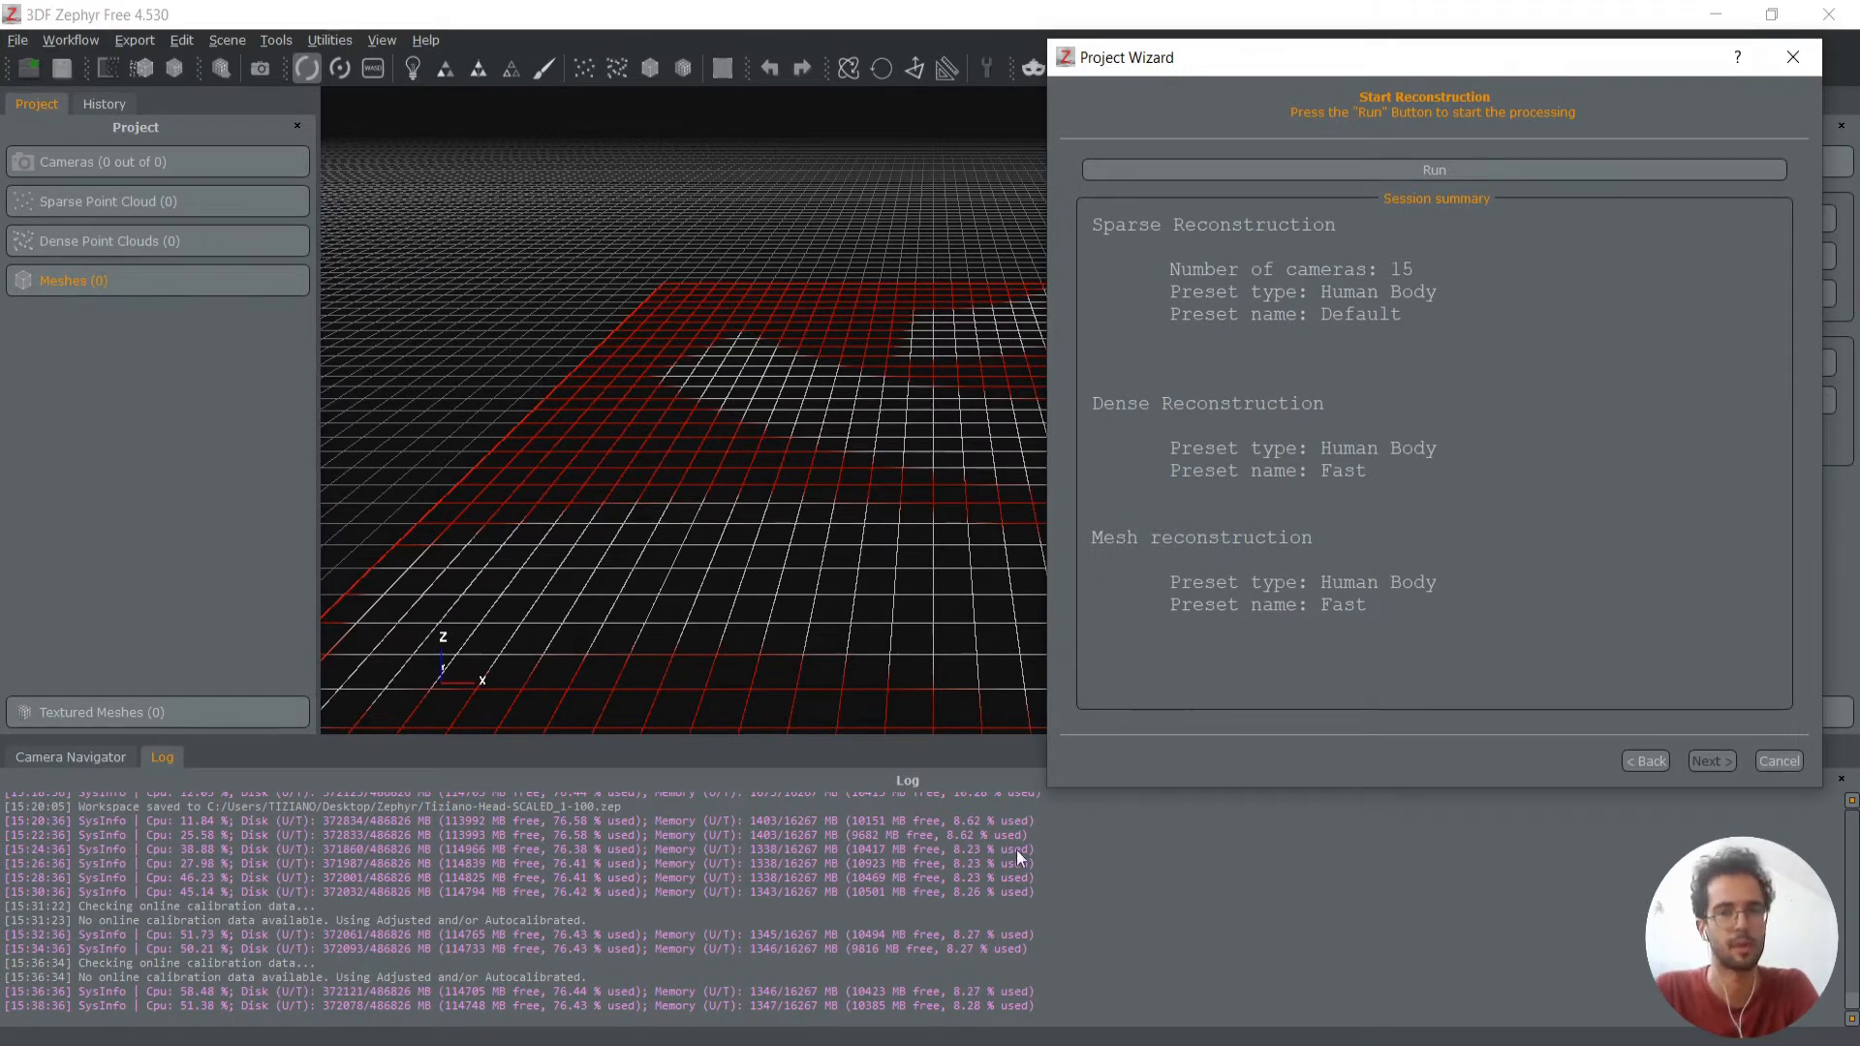
pyautogui.click(133, 756)
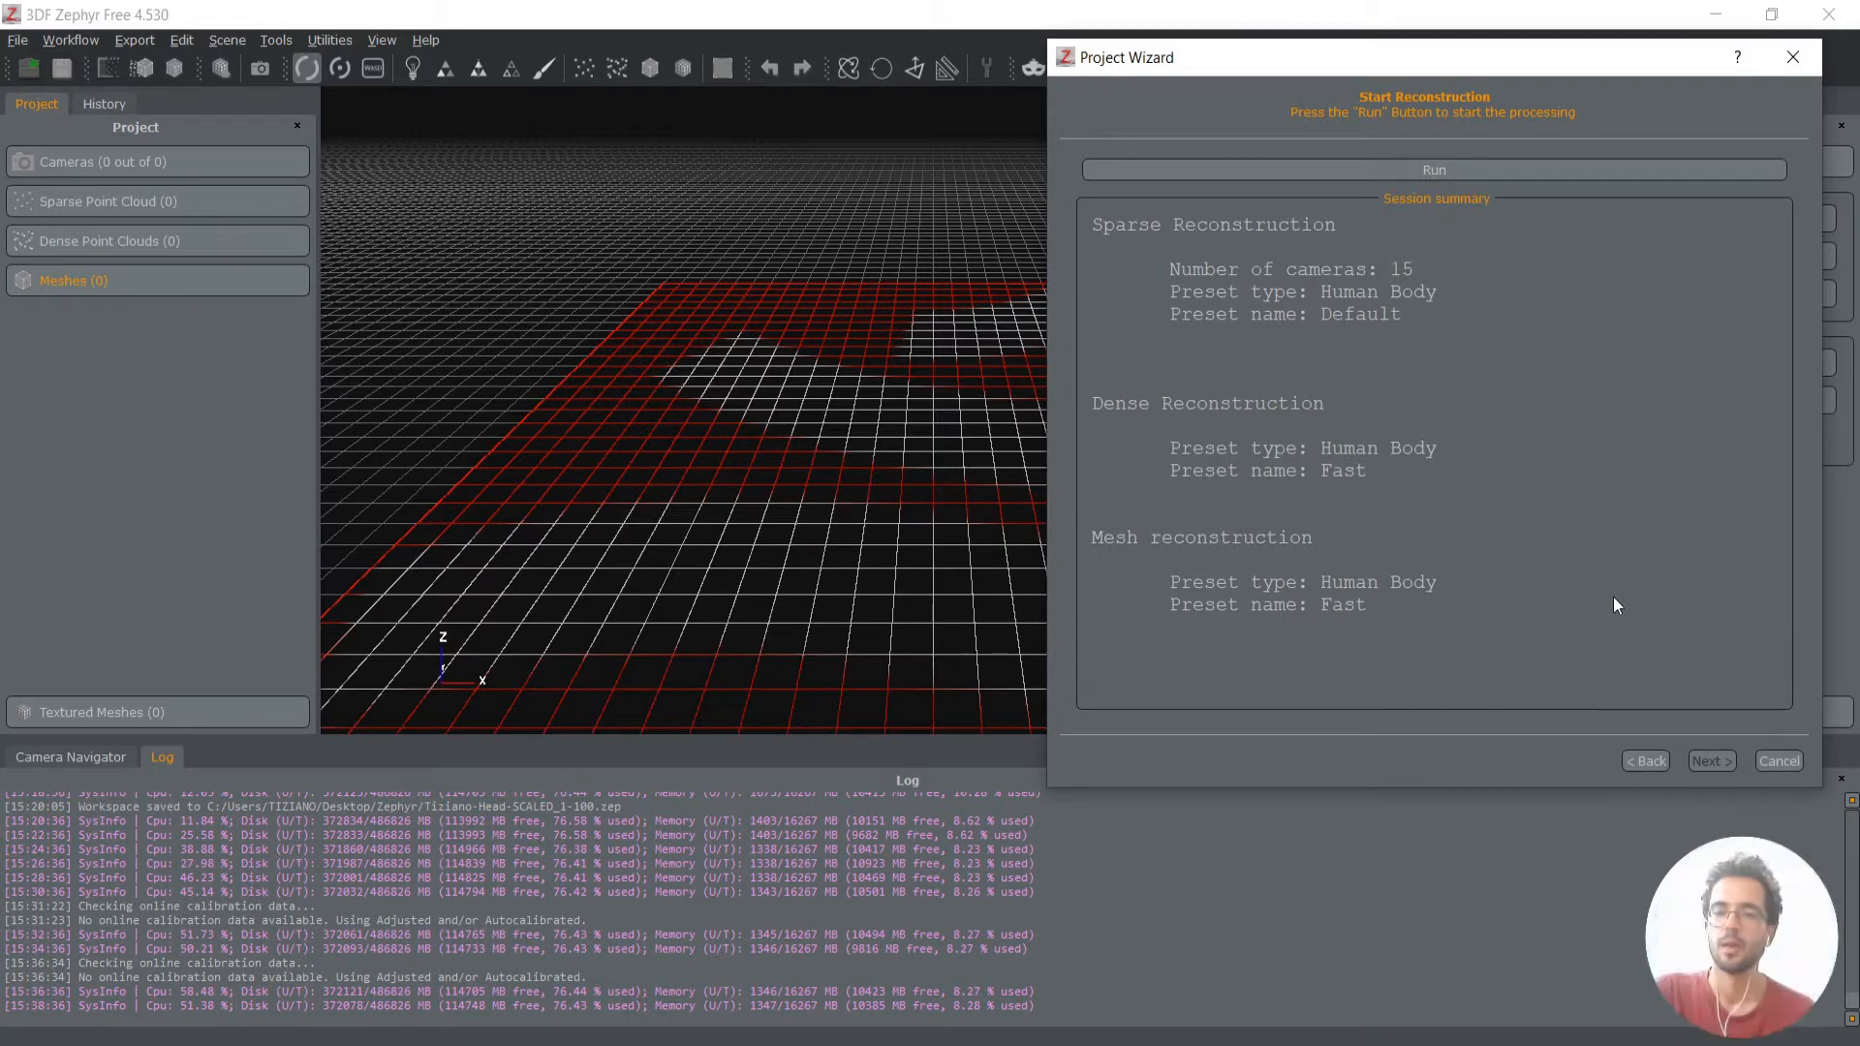
pyautogui.click(1437, 171)
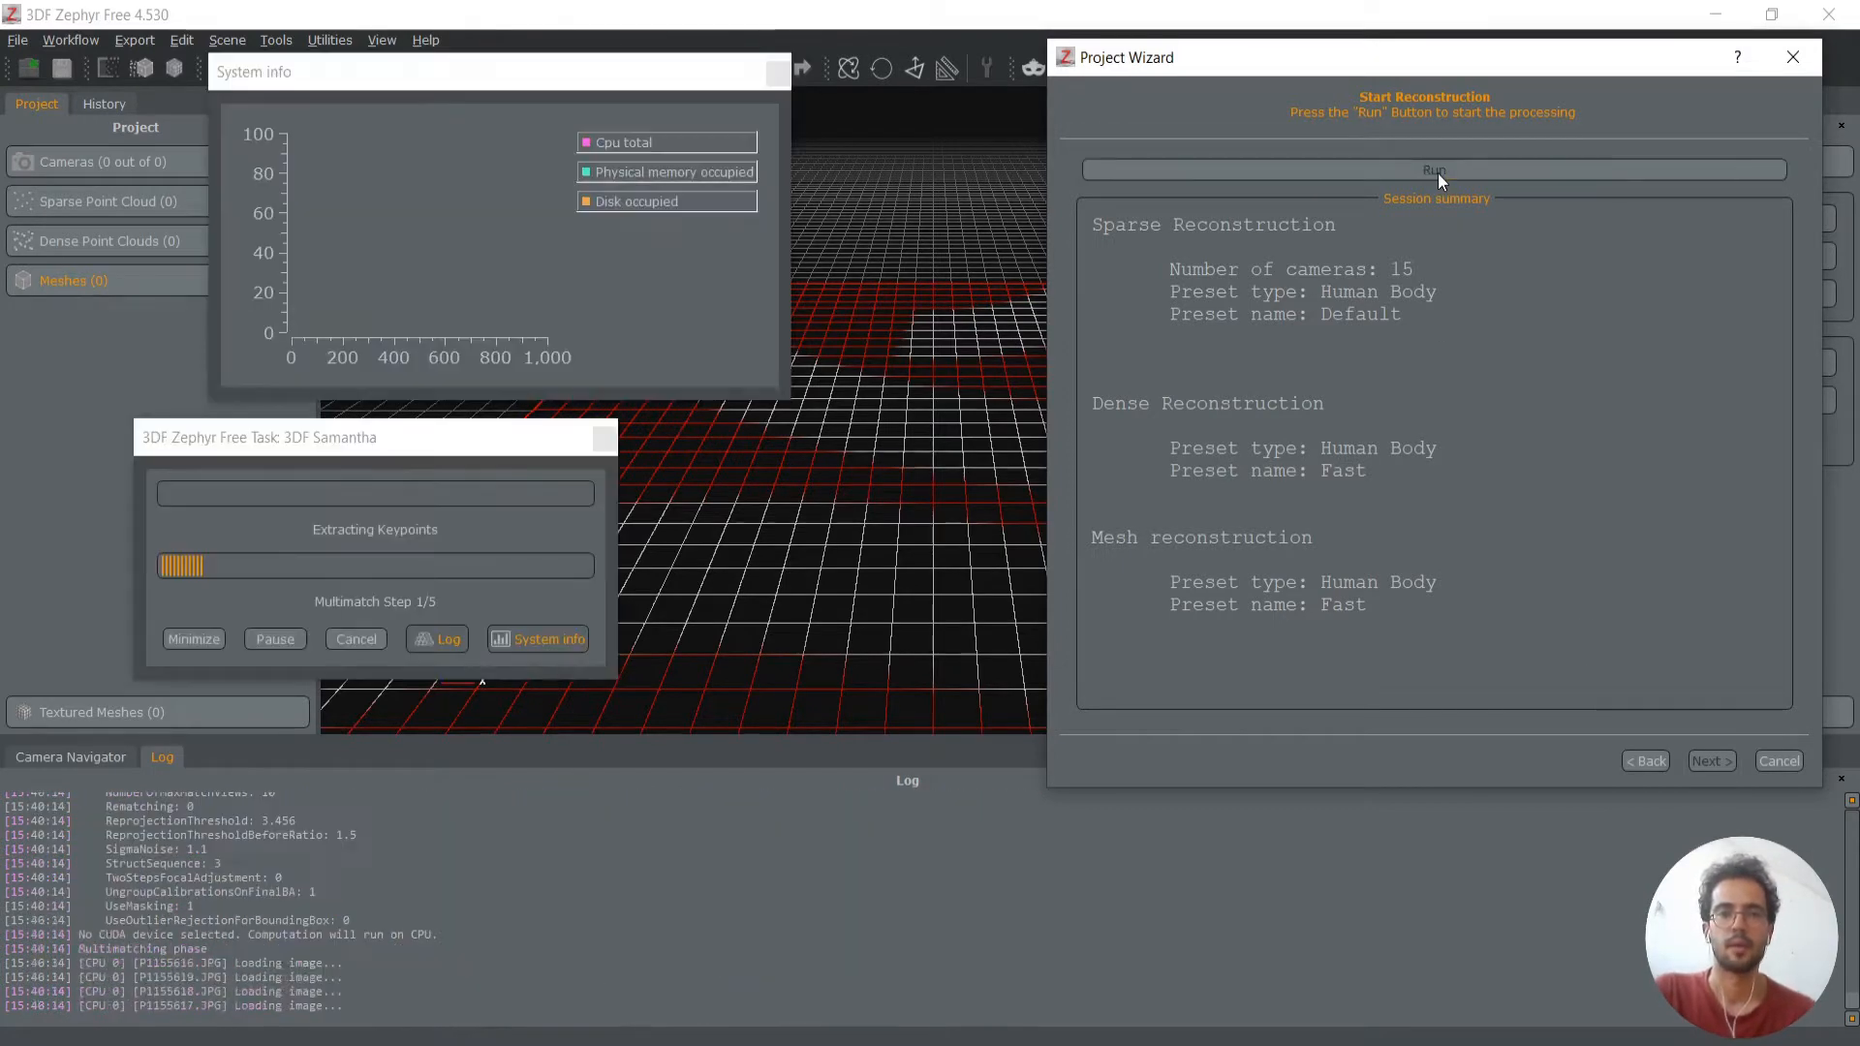
# Examine the computer's load during processing in the System info graph and in Windows Task Manager
pyautogui.moveTo(410, 435); pyautogui.dragTo(323, 423)
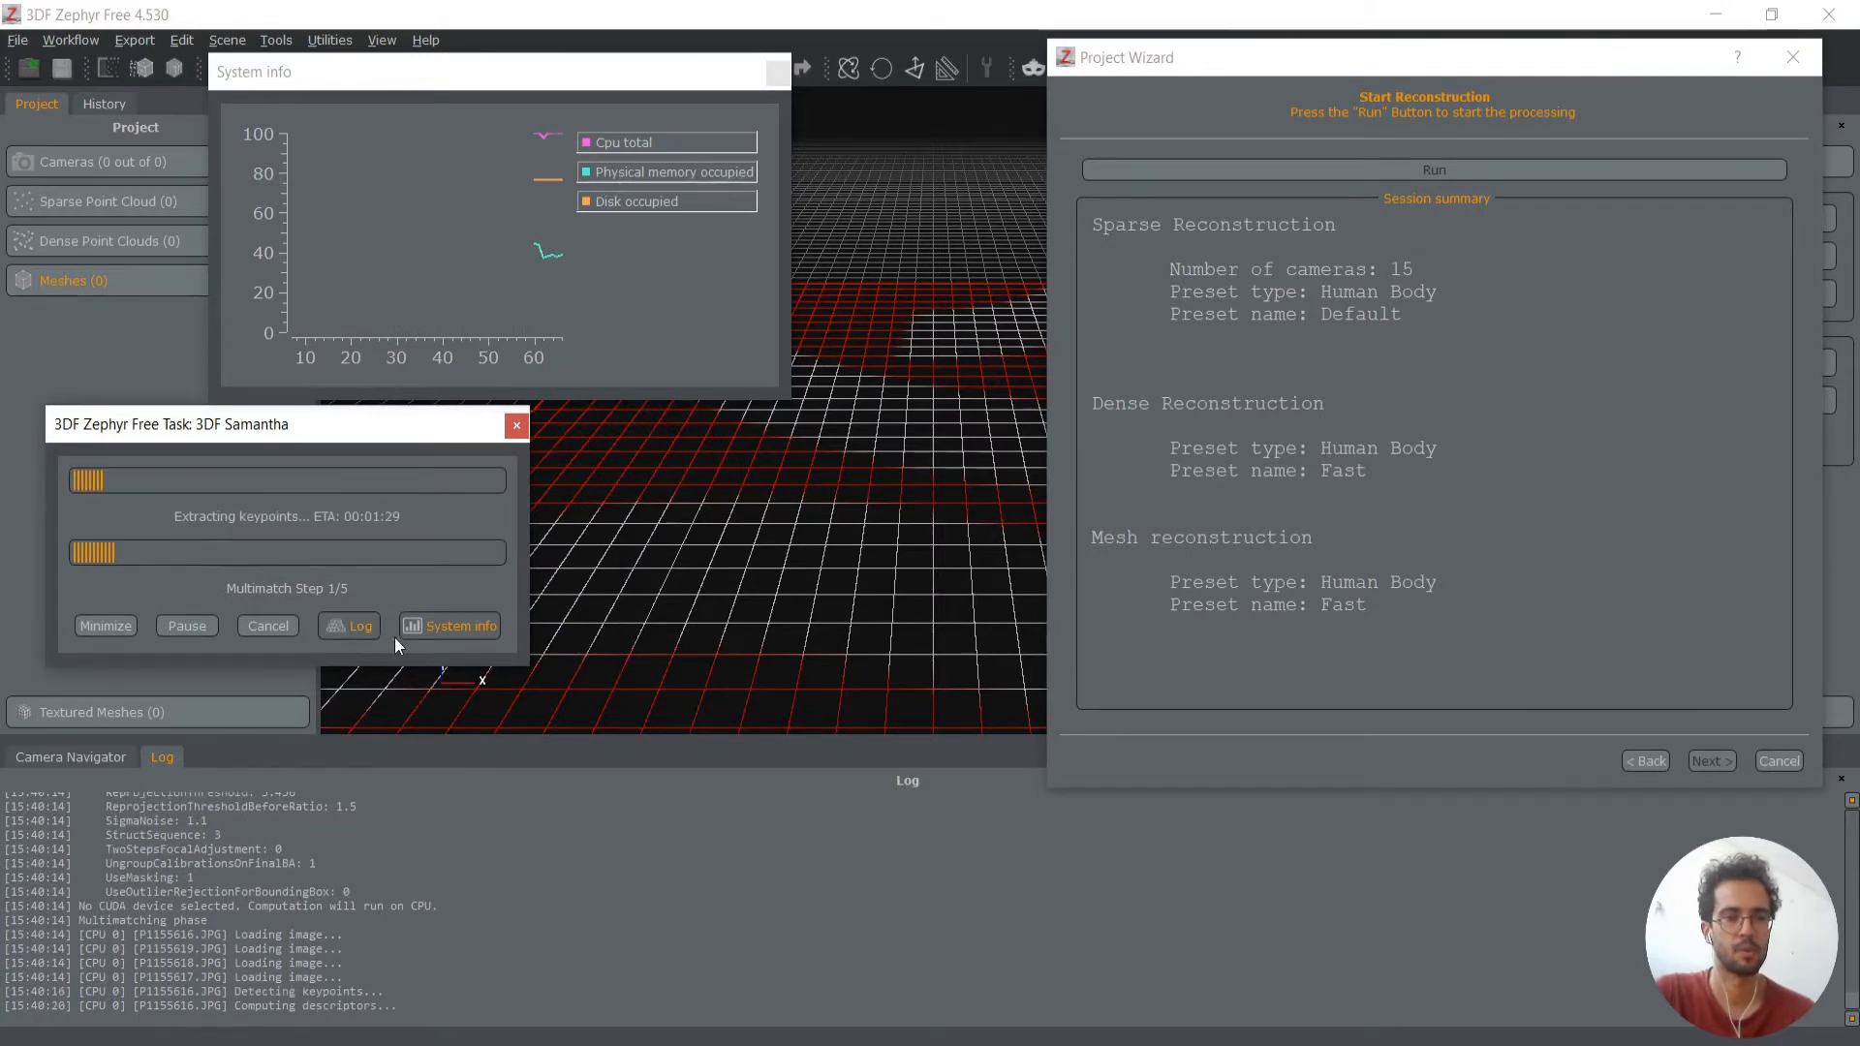
pyautogui.click(444, 628)
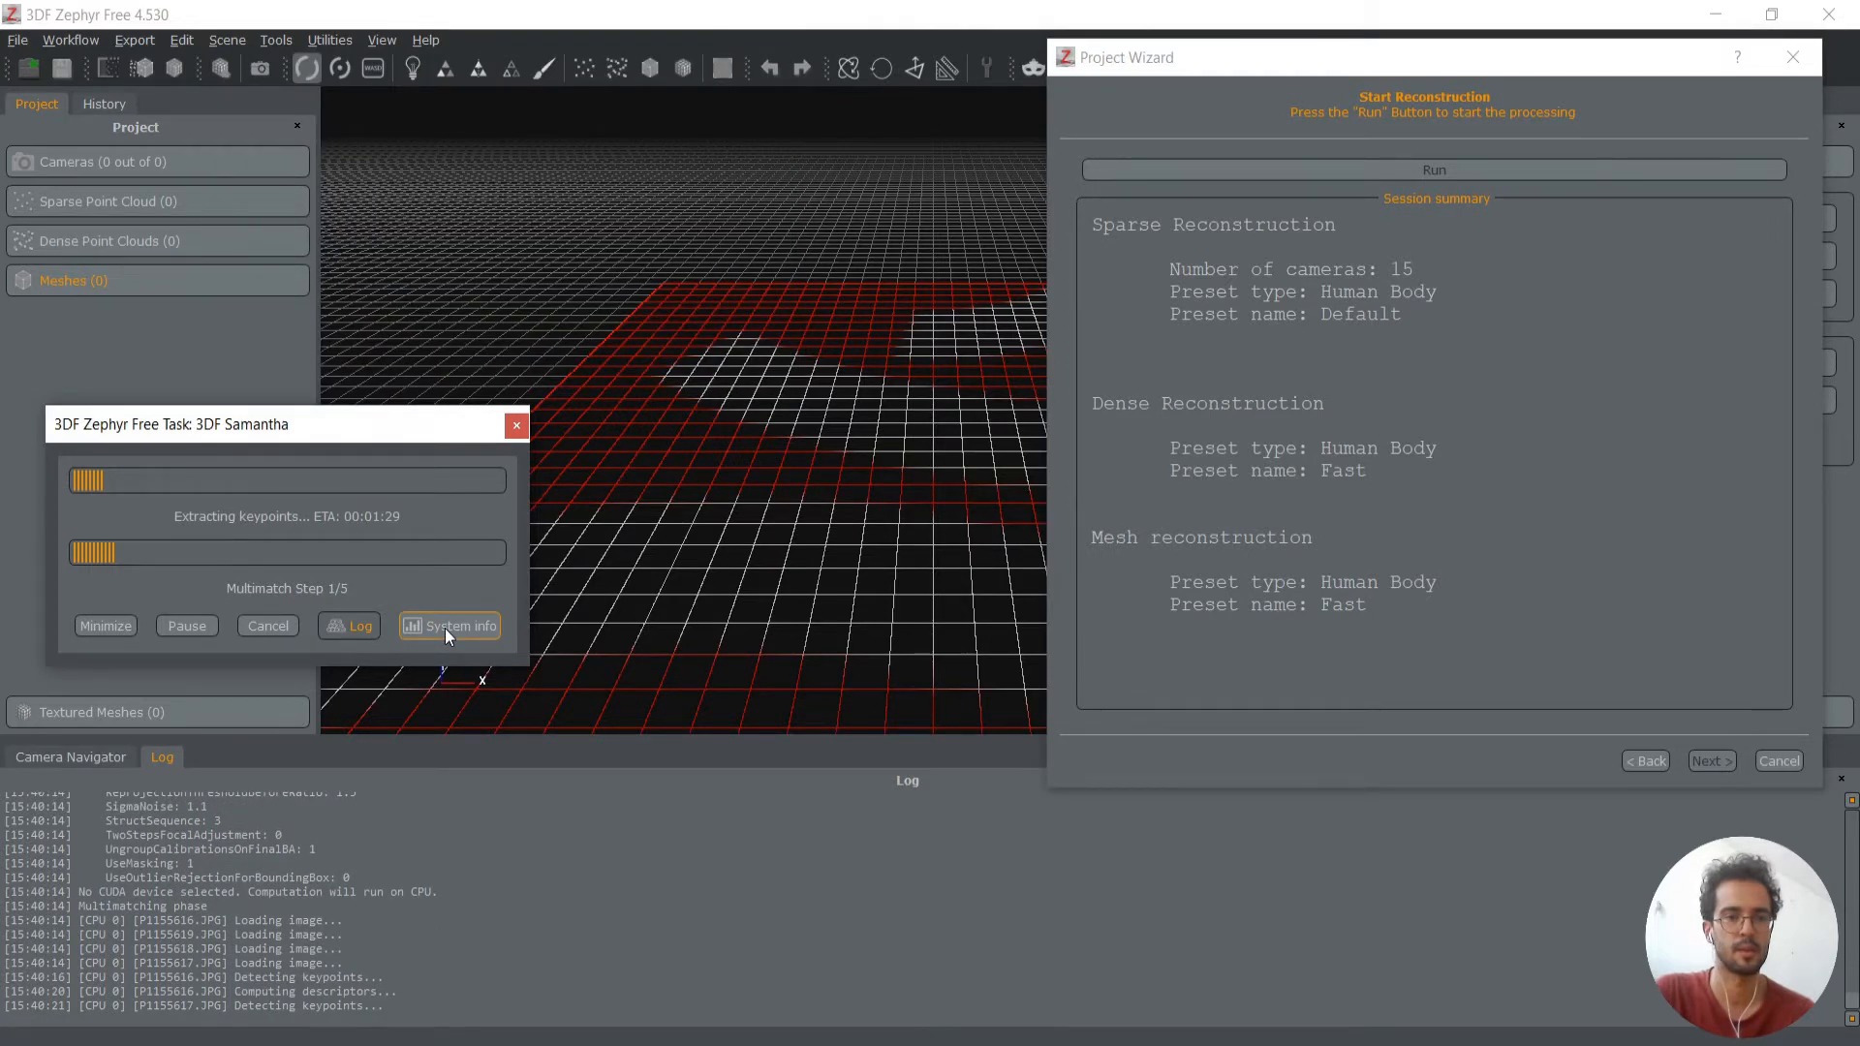
pyautogui.click(444, 628)
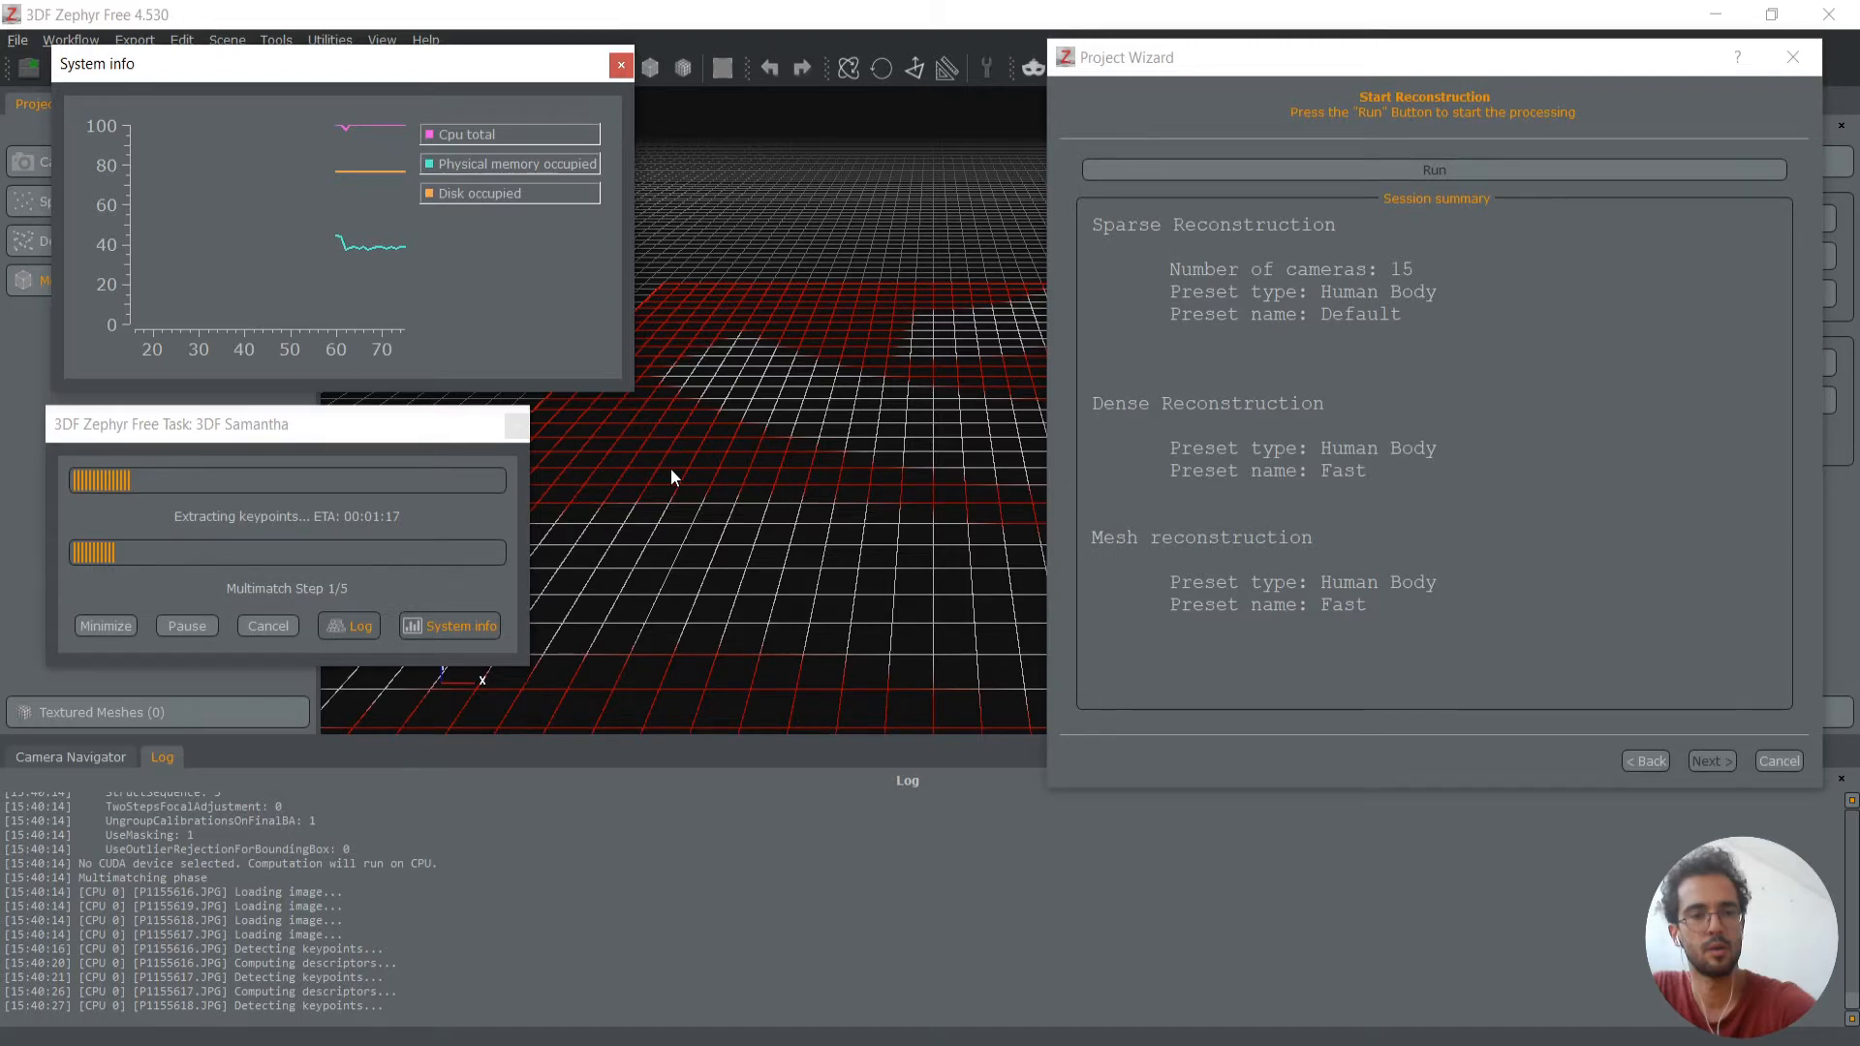
pyautogui.hotkey('ctrl', 'shift', 'Escape')
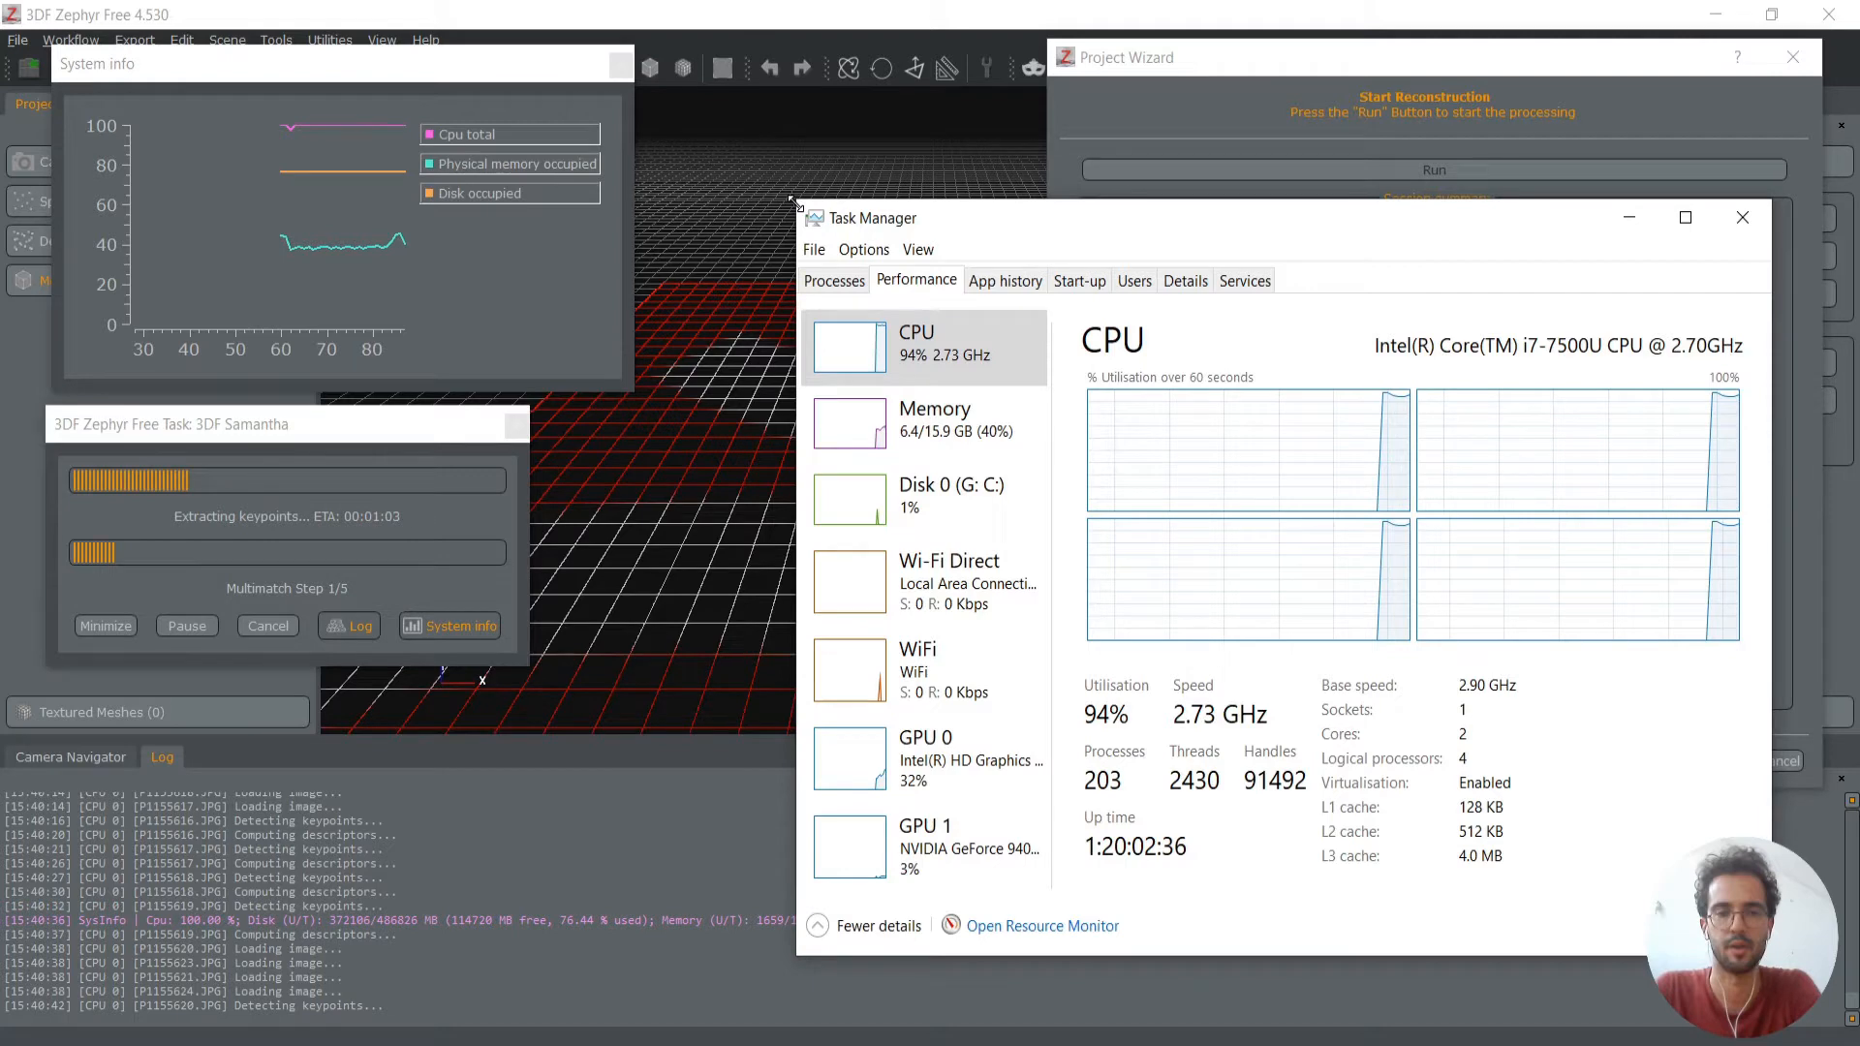
pyautogui.rightClick(1372, 575)
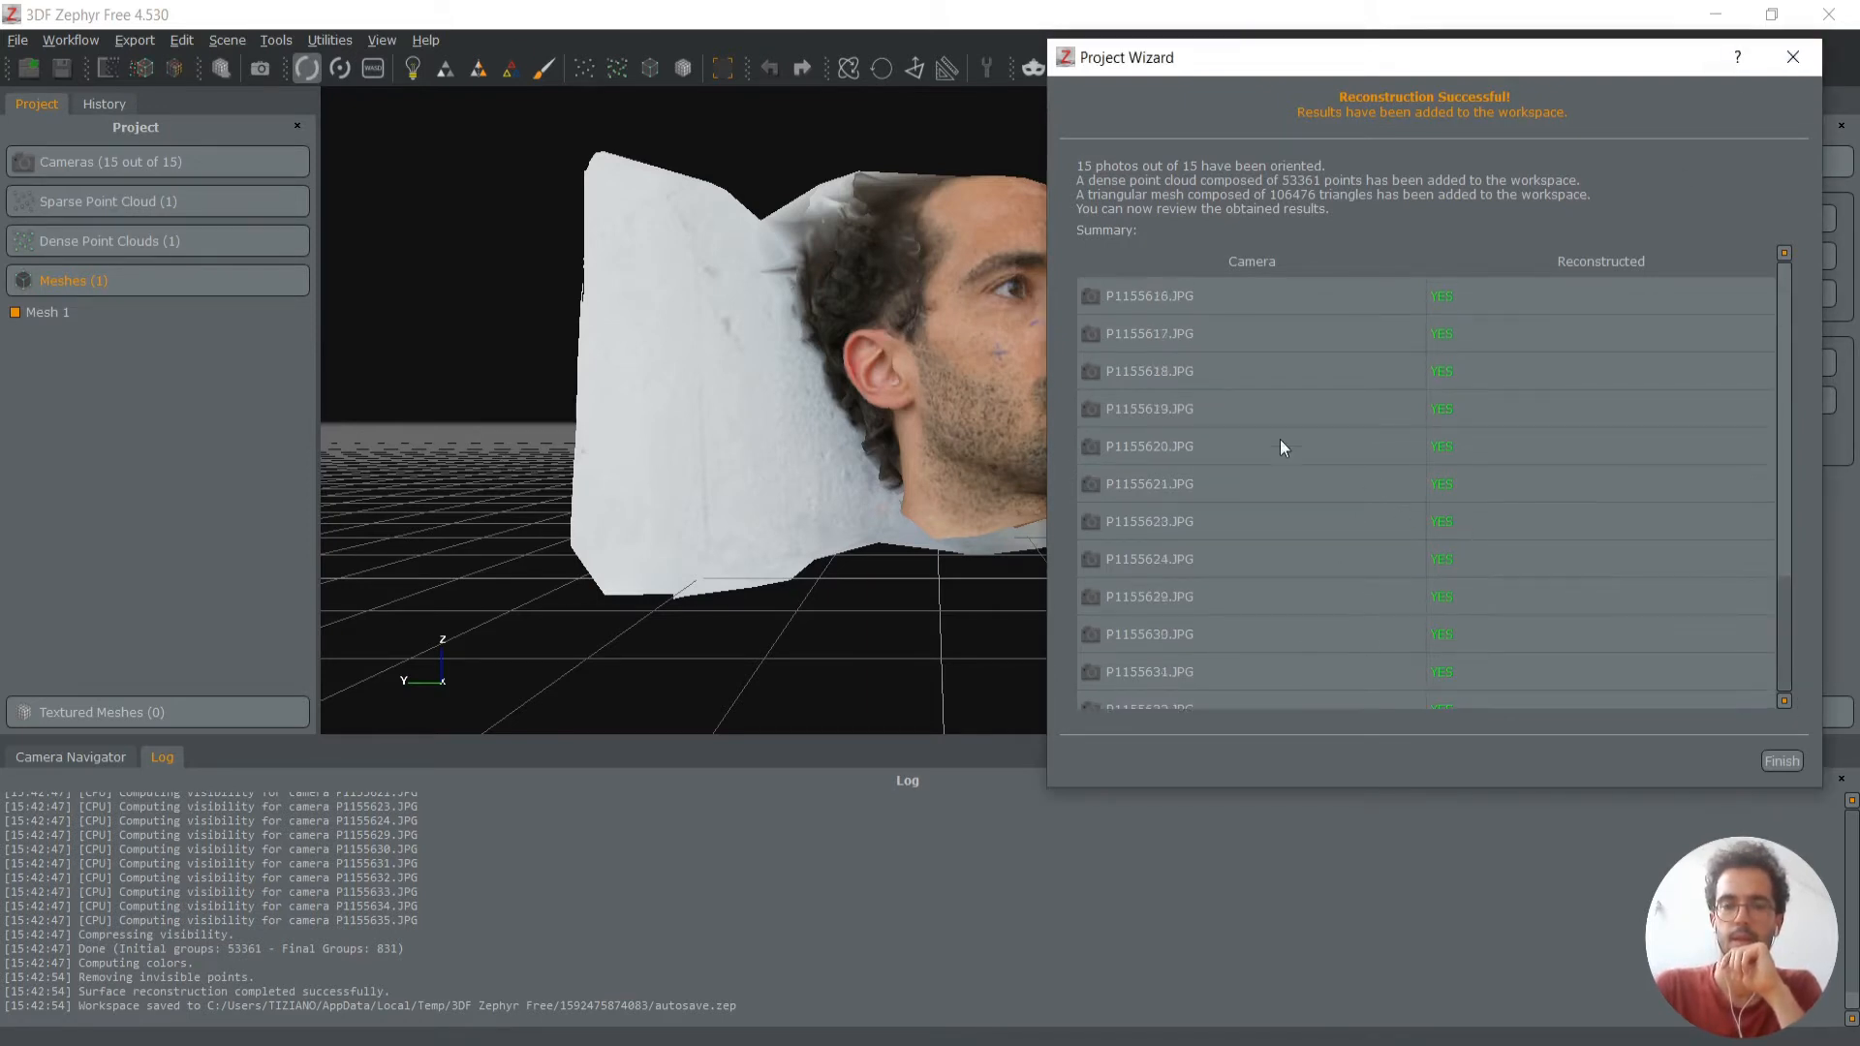
# Enlarge the wizard to review the reconstructed camera list, check the Full Dataset photos in the Photos viewer, and close the wizard
pyautogui.moveTo(1150, 790); pyautogui.dragTo(1162, 1004)
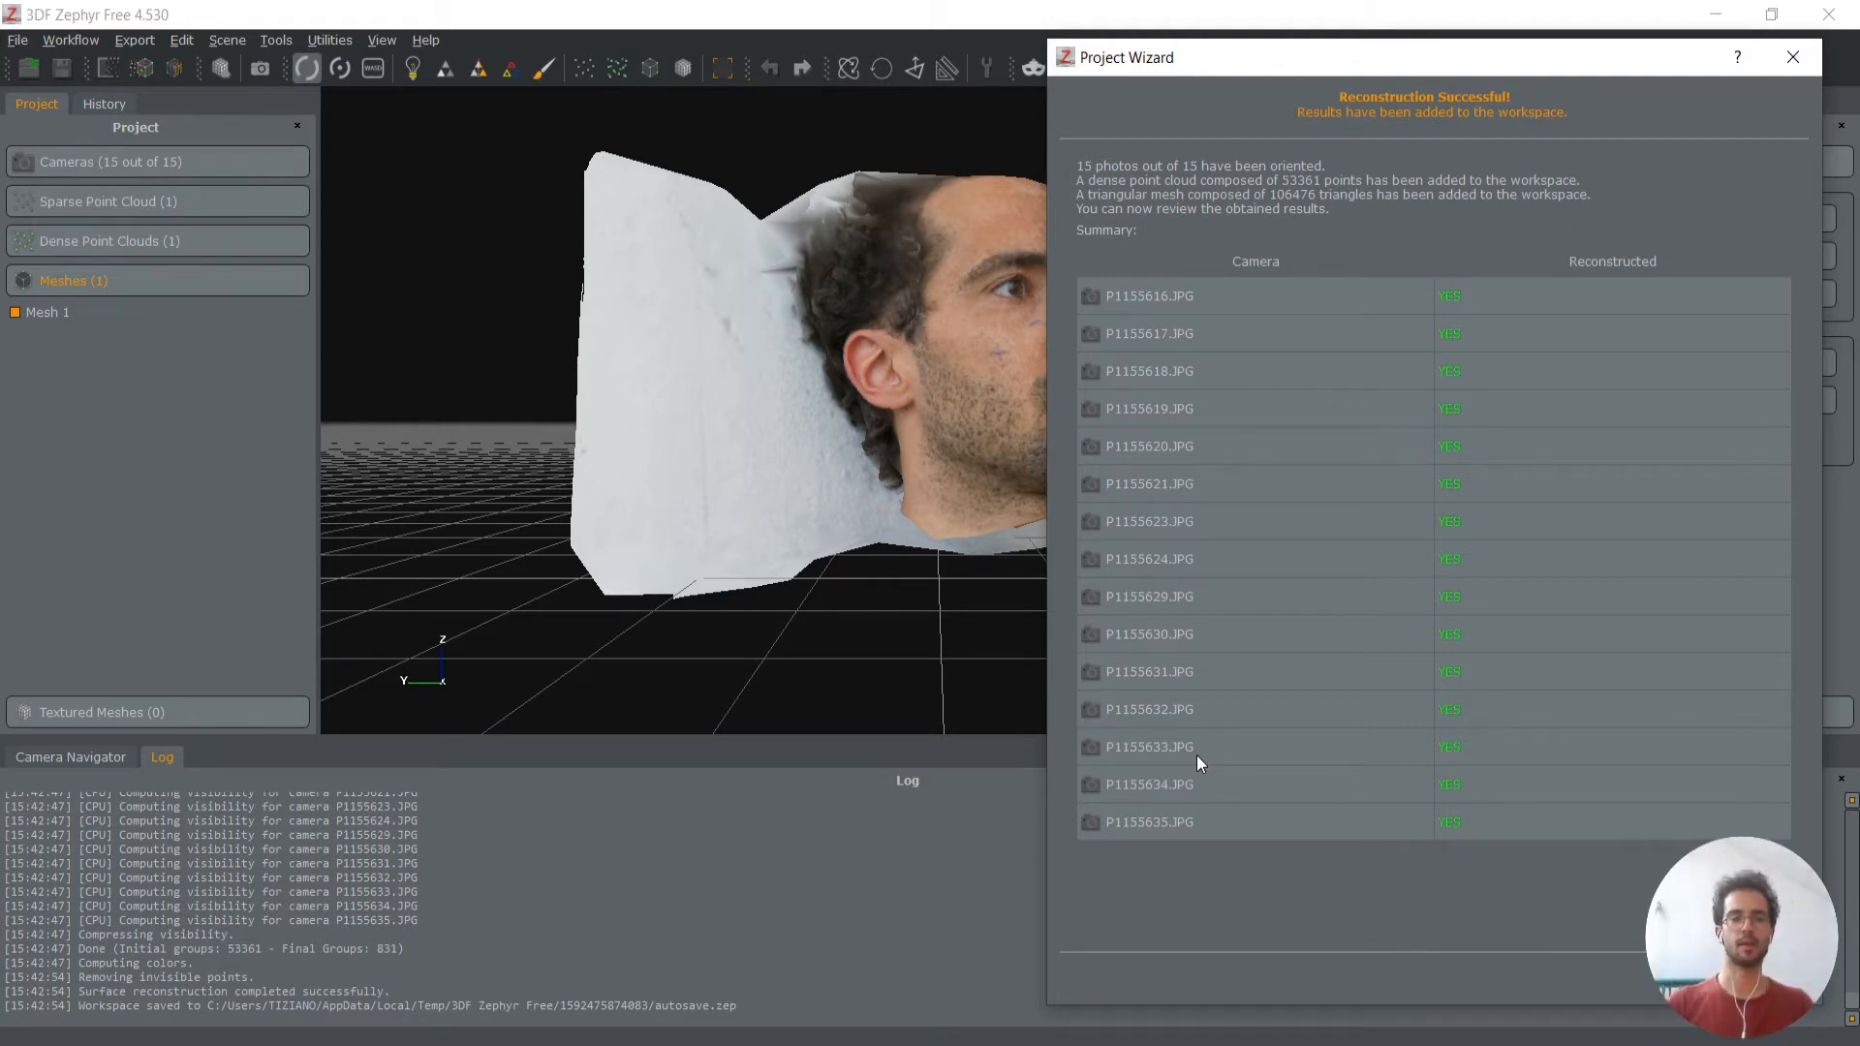
pyautogui.click(382, 1036)
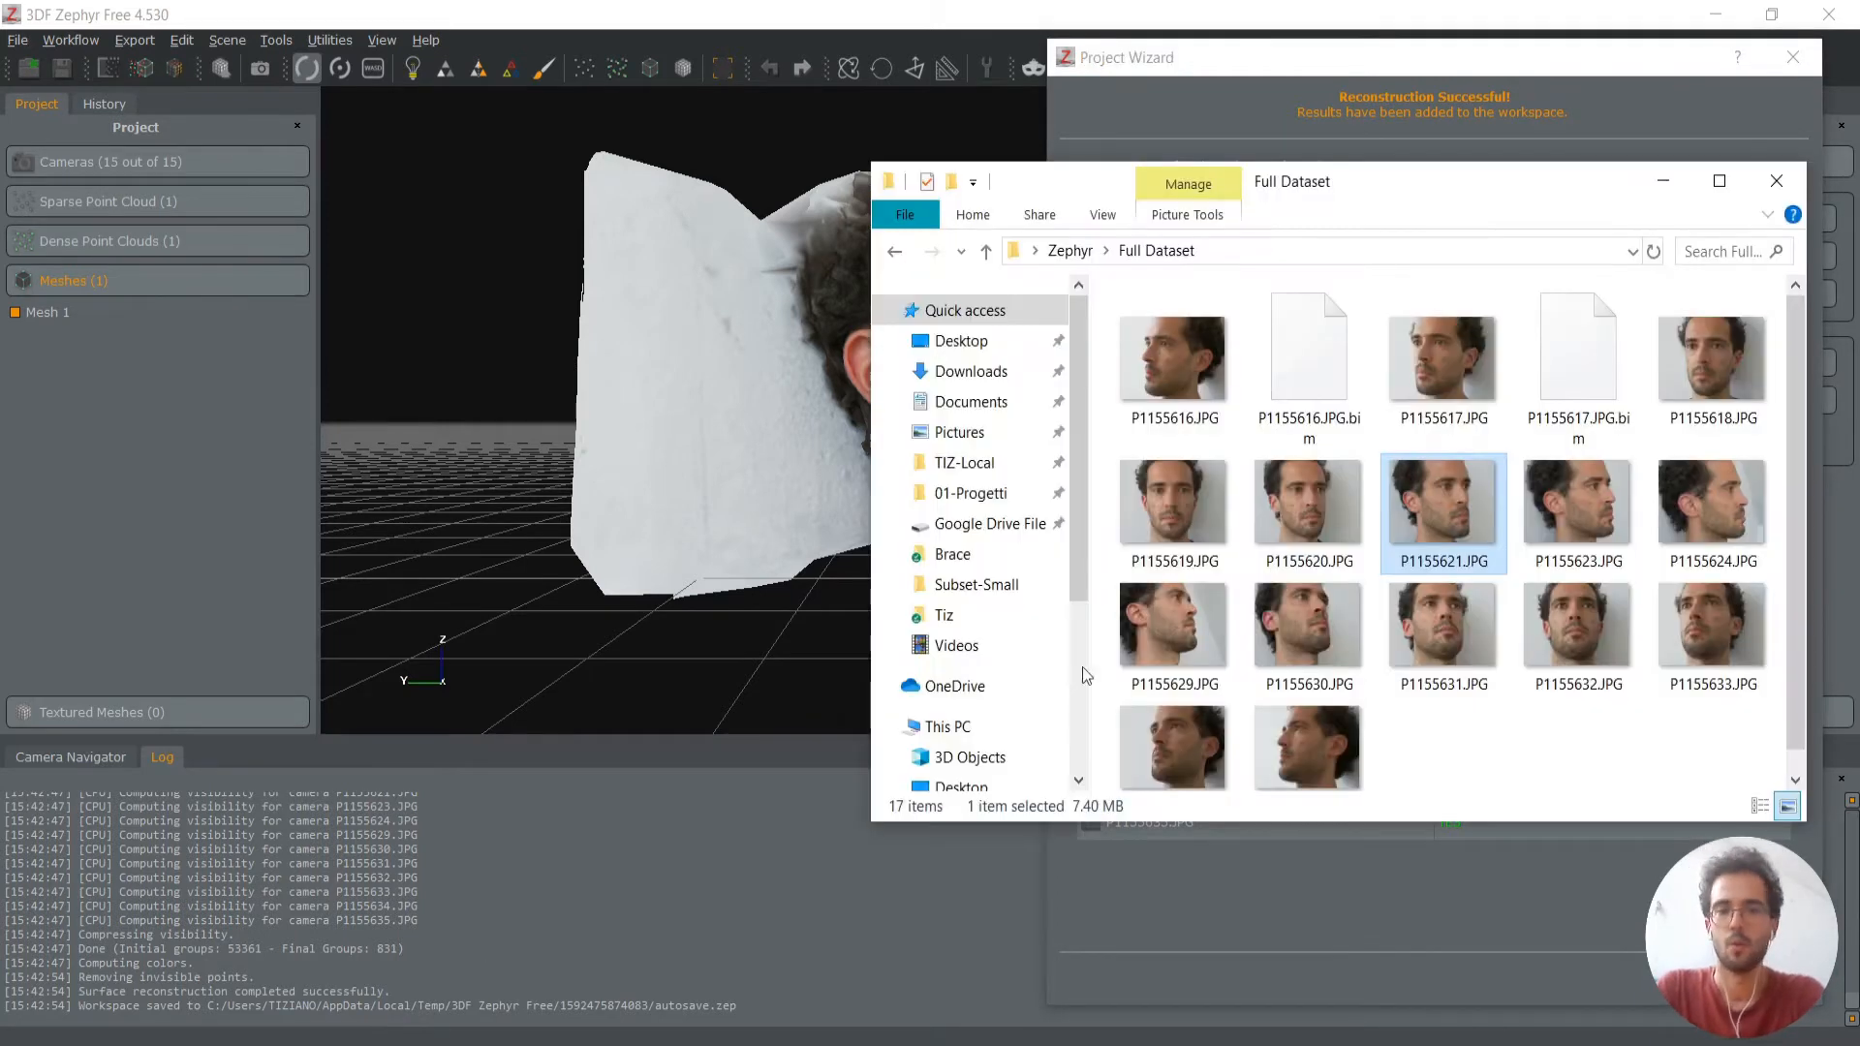
pyautogui.click(1193, 374)
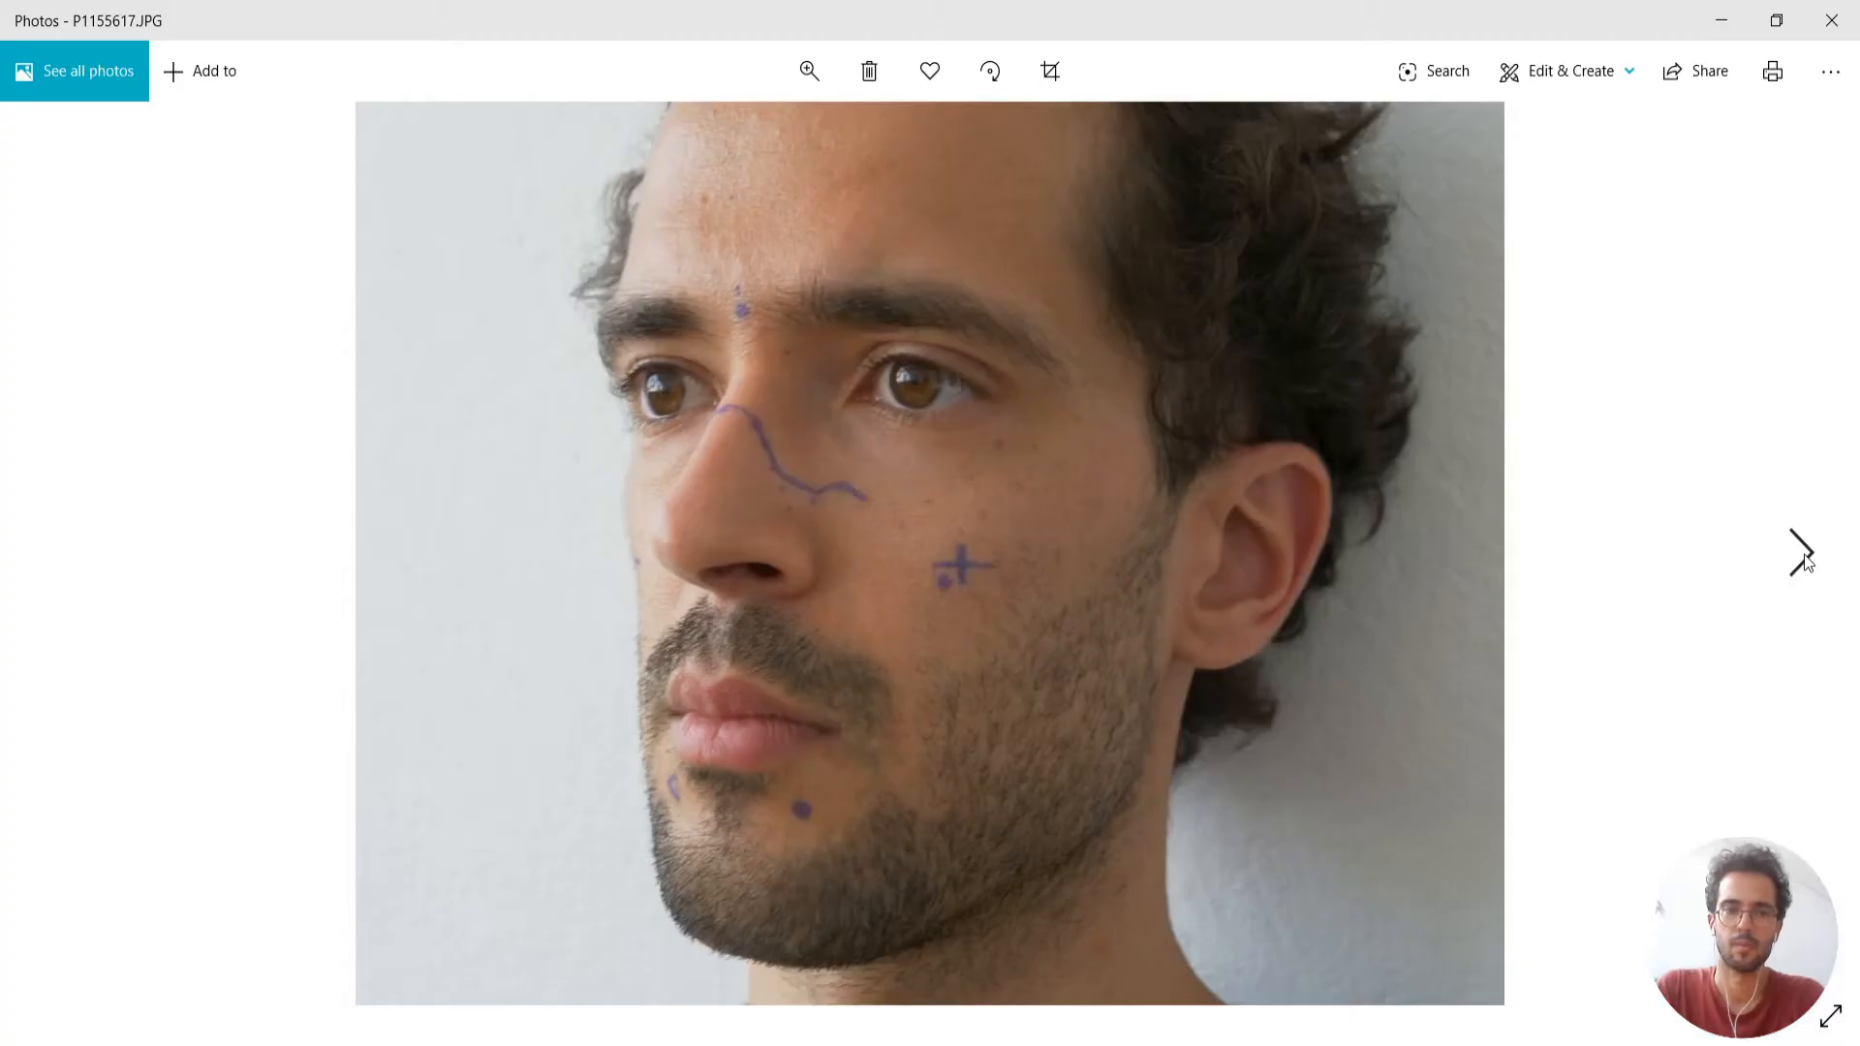
pyautogui.click(1801, 554)
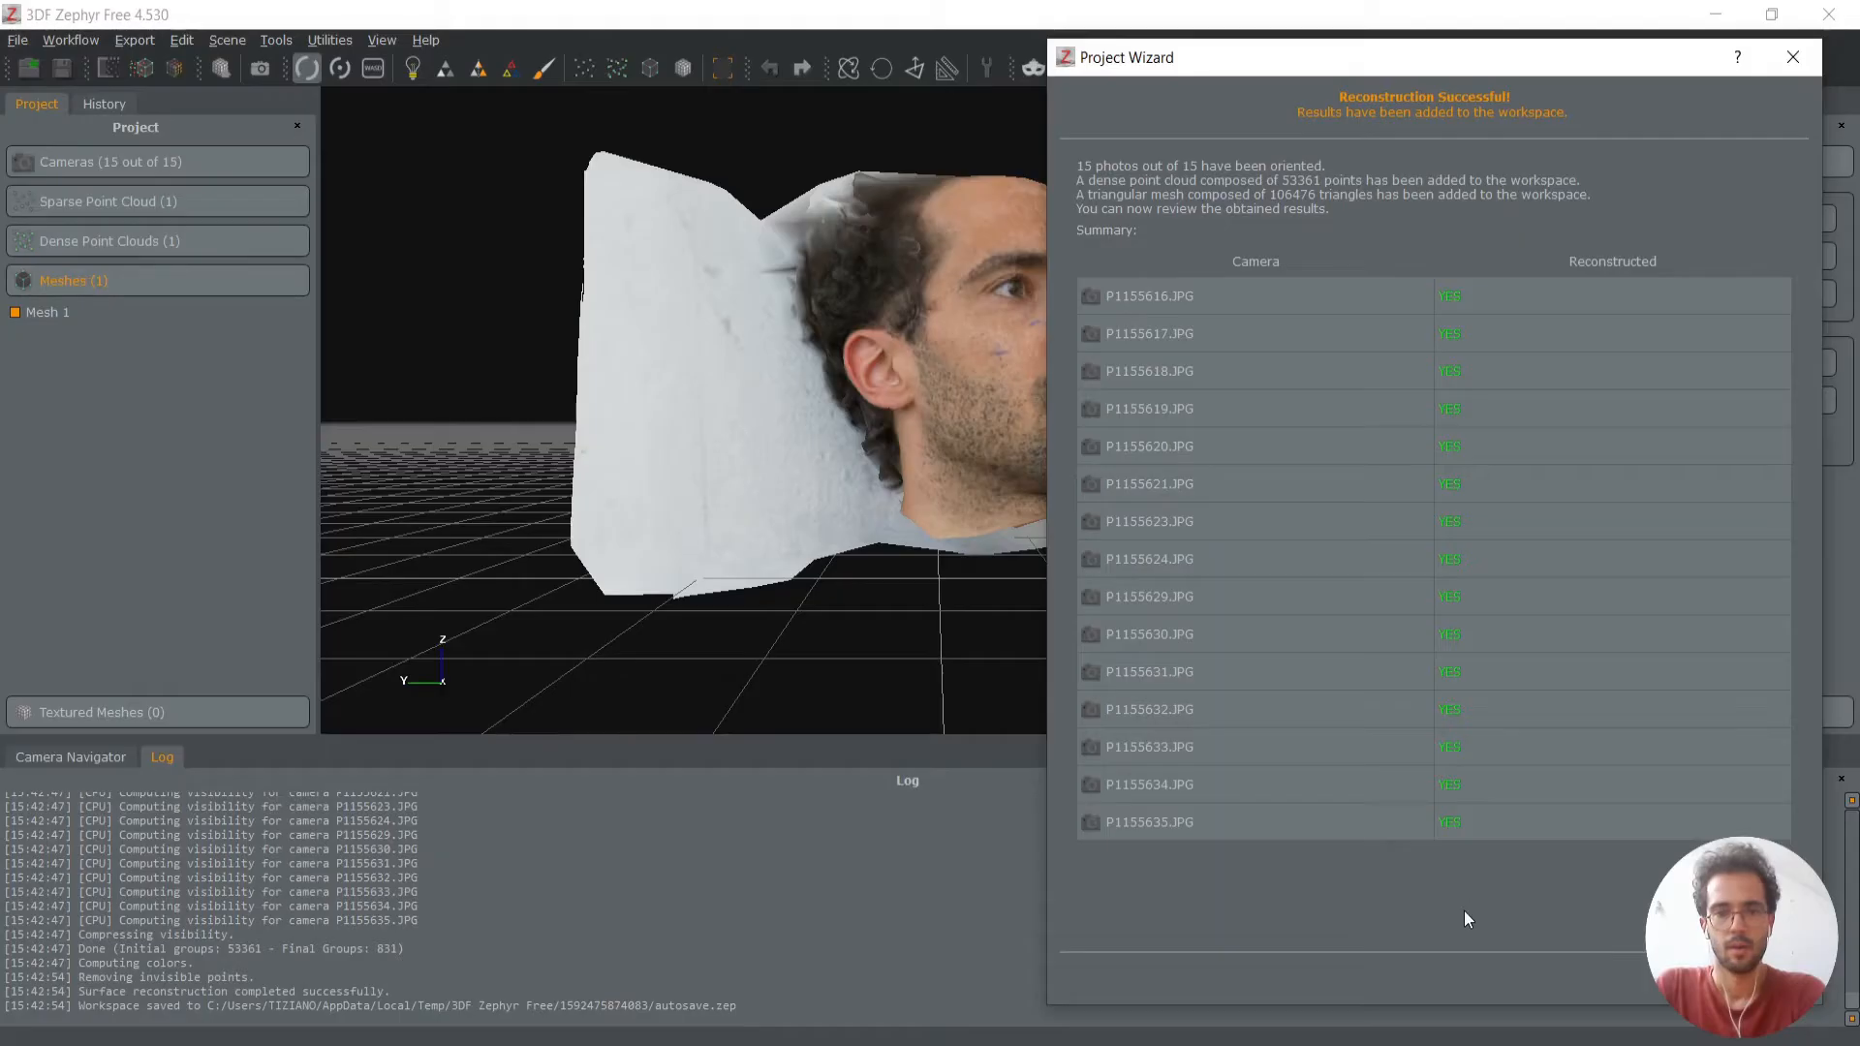
pyautogui.click(1462, 911)
# Examine the reconstructed head mesh in the 3D view and hide Mesh 1
pyautogui.moveTo(1247, 405); pyautogui.dragTo(980, 419)
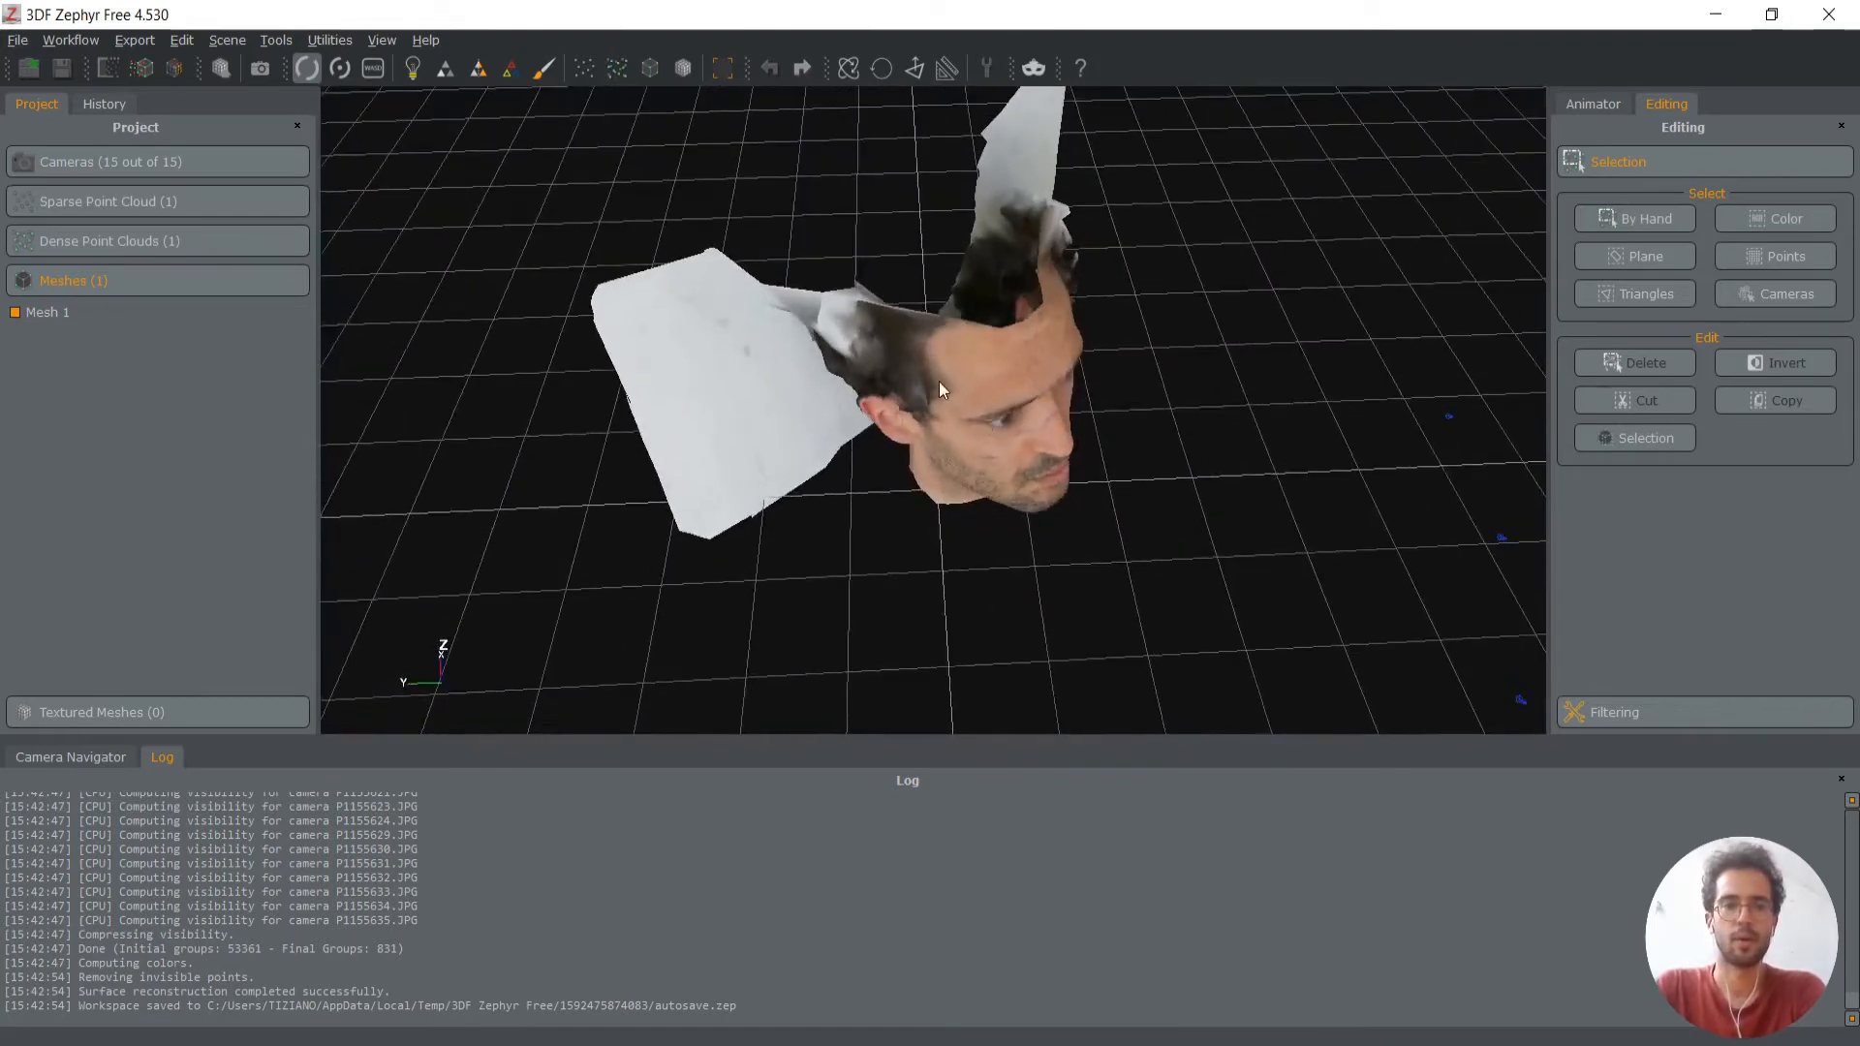
pyautogui.click(15, 313)
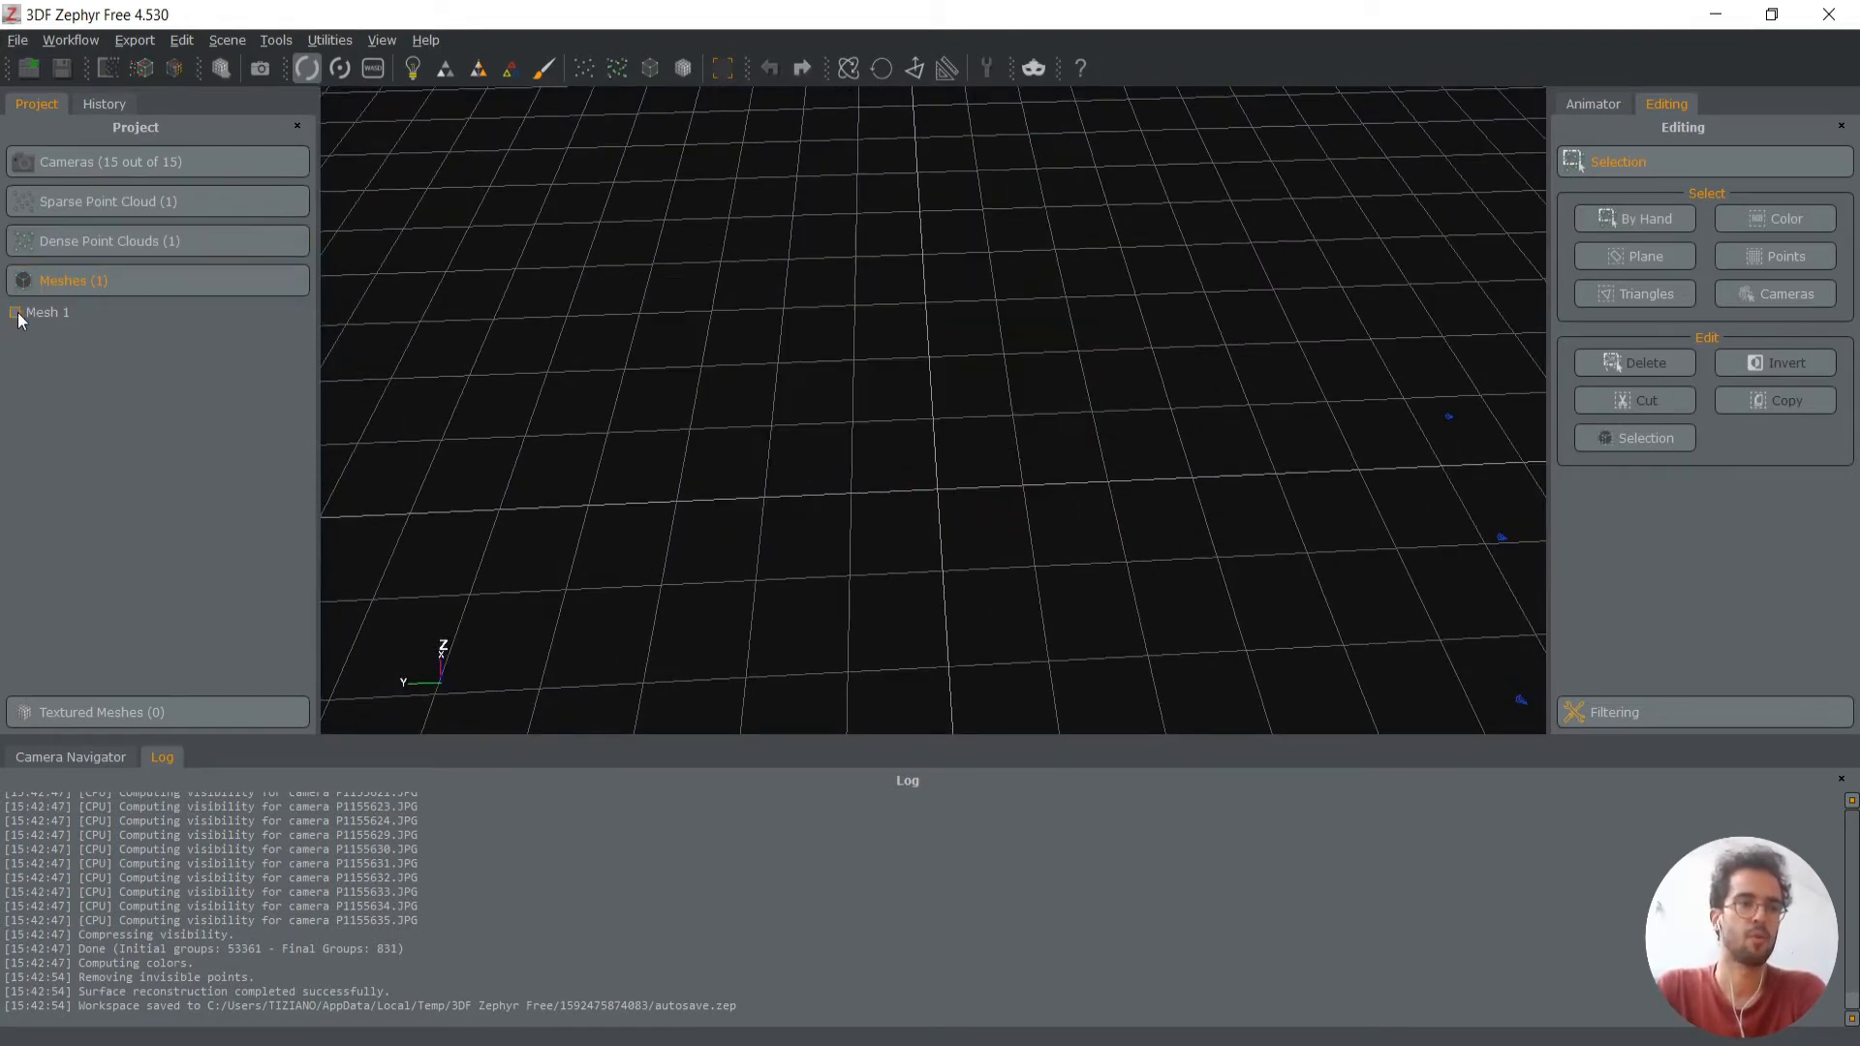
pyautogui.click(15, 313)
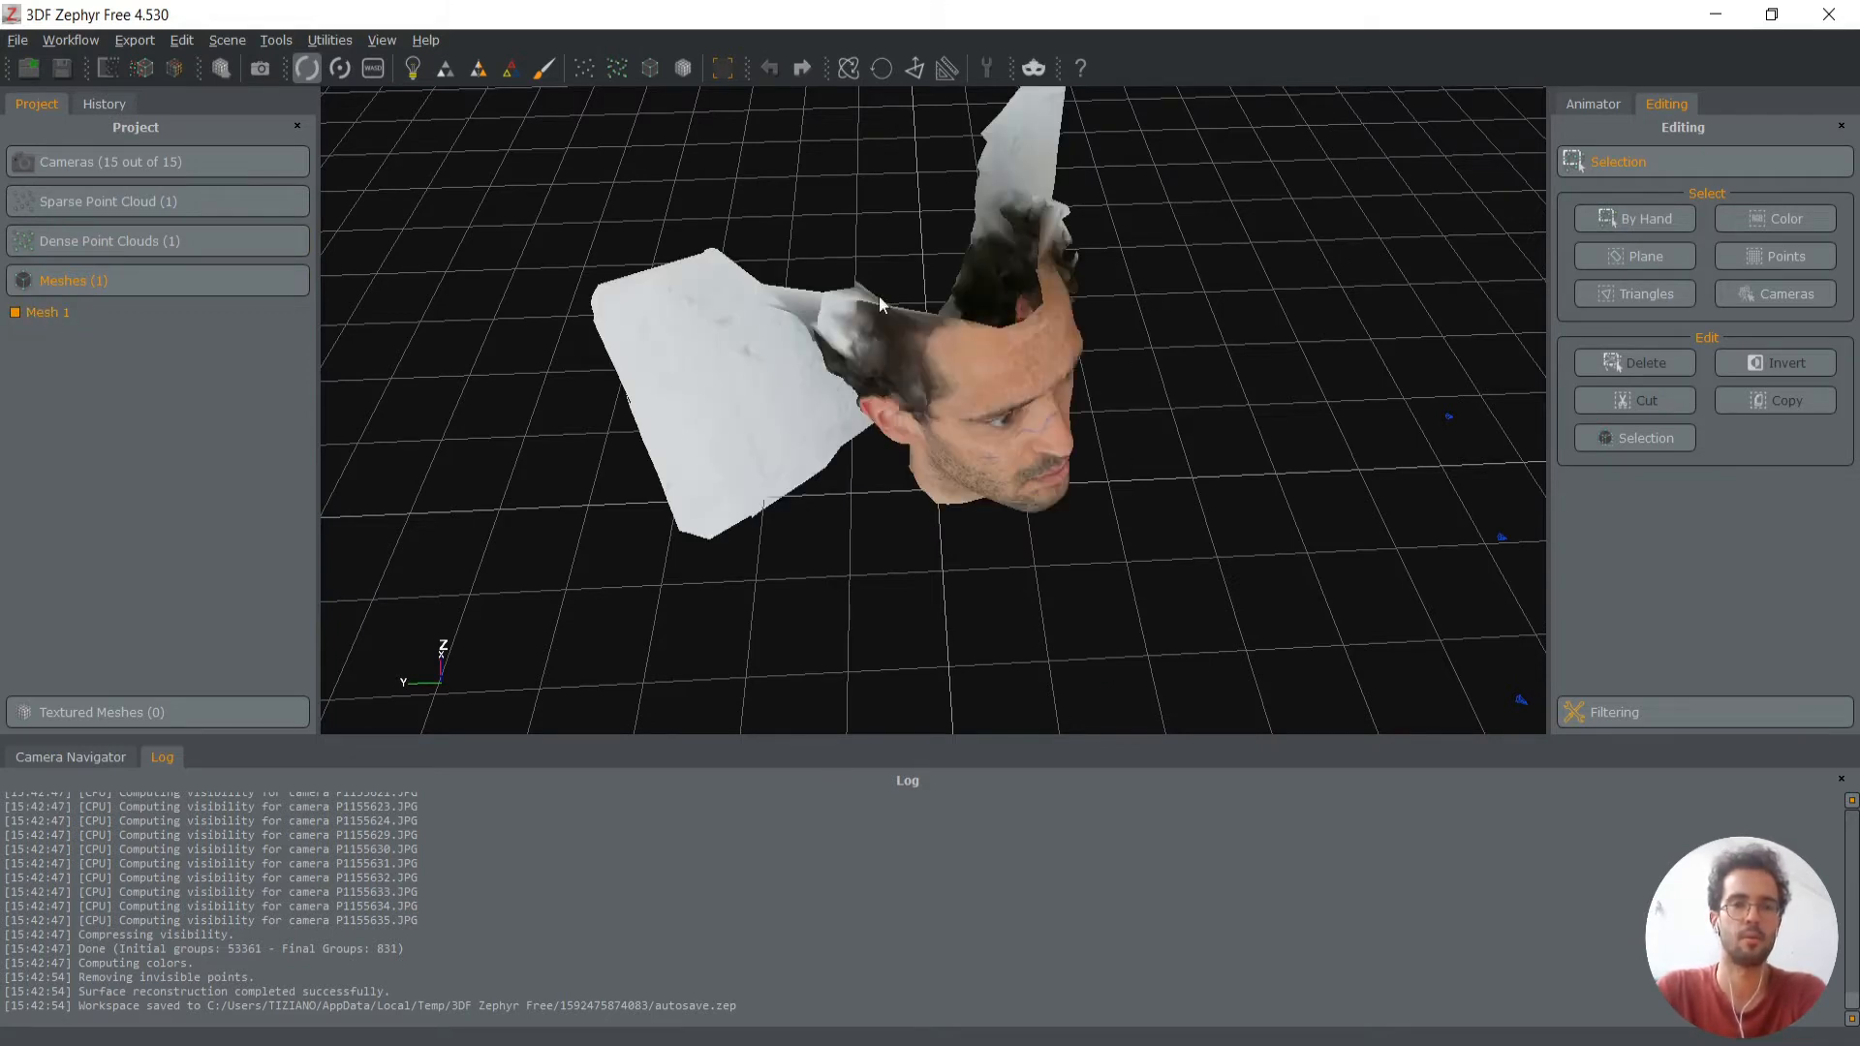
pyautogui.click(15, 313)
# Show Dense point cloud 1 and examine the head from several sides
pyautogui.click(58, 244)
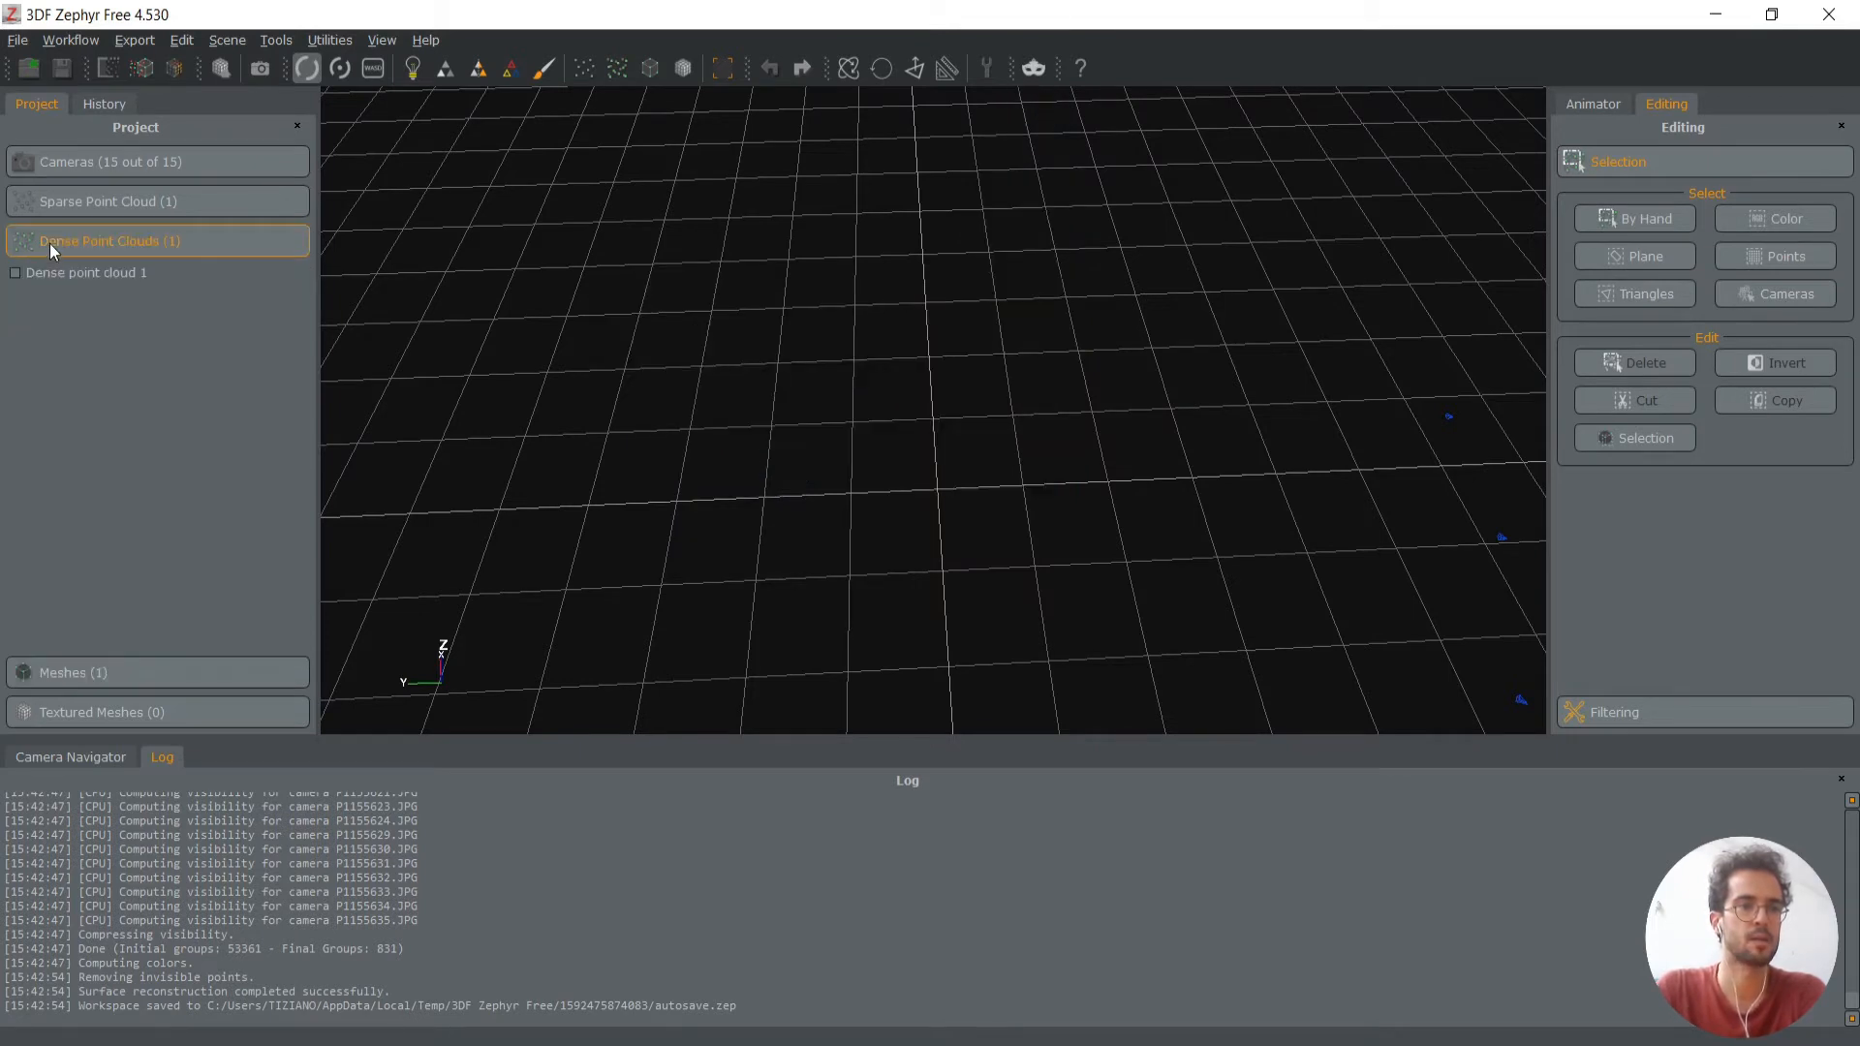
pyautogui.click(15, 275)
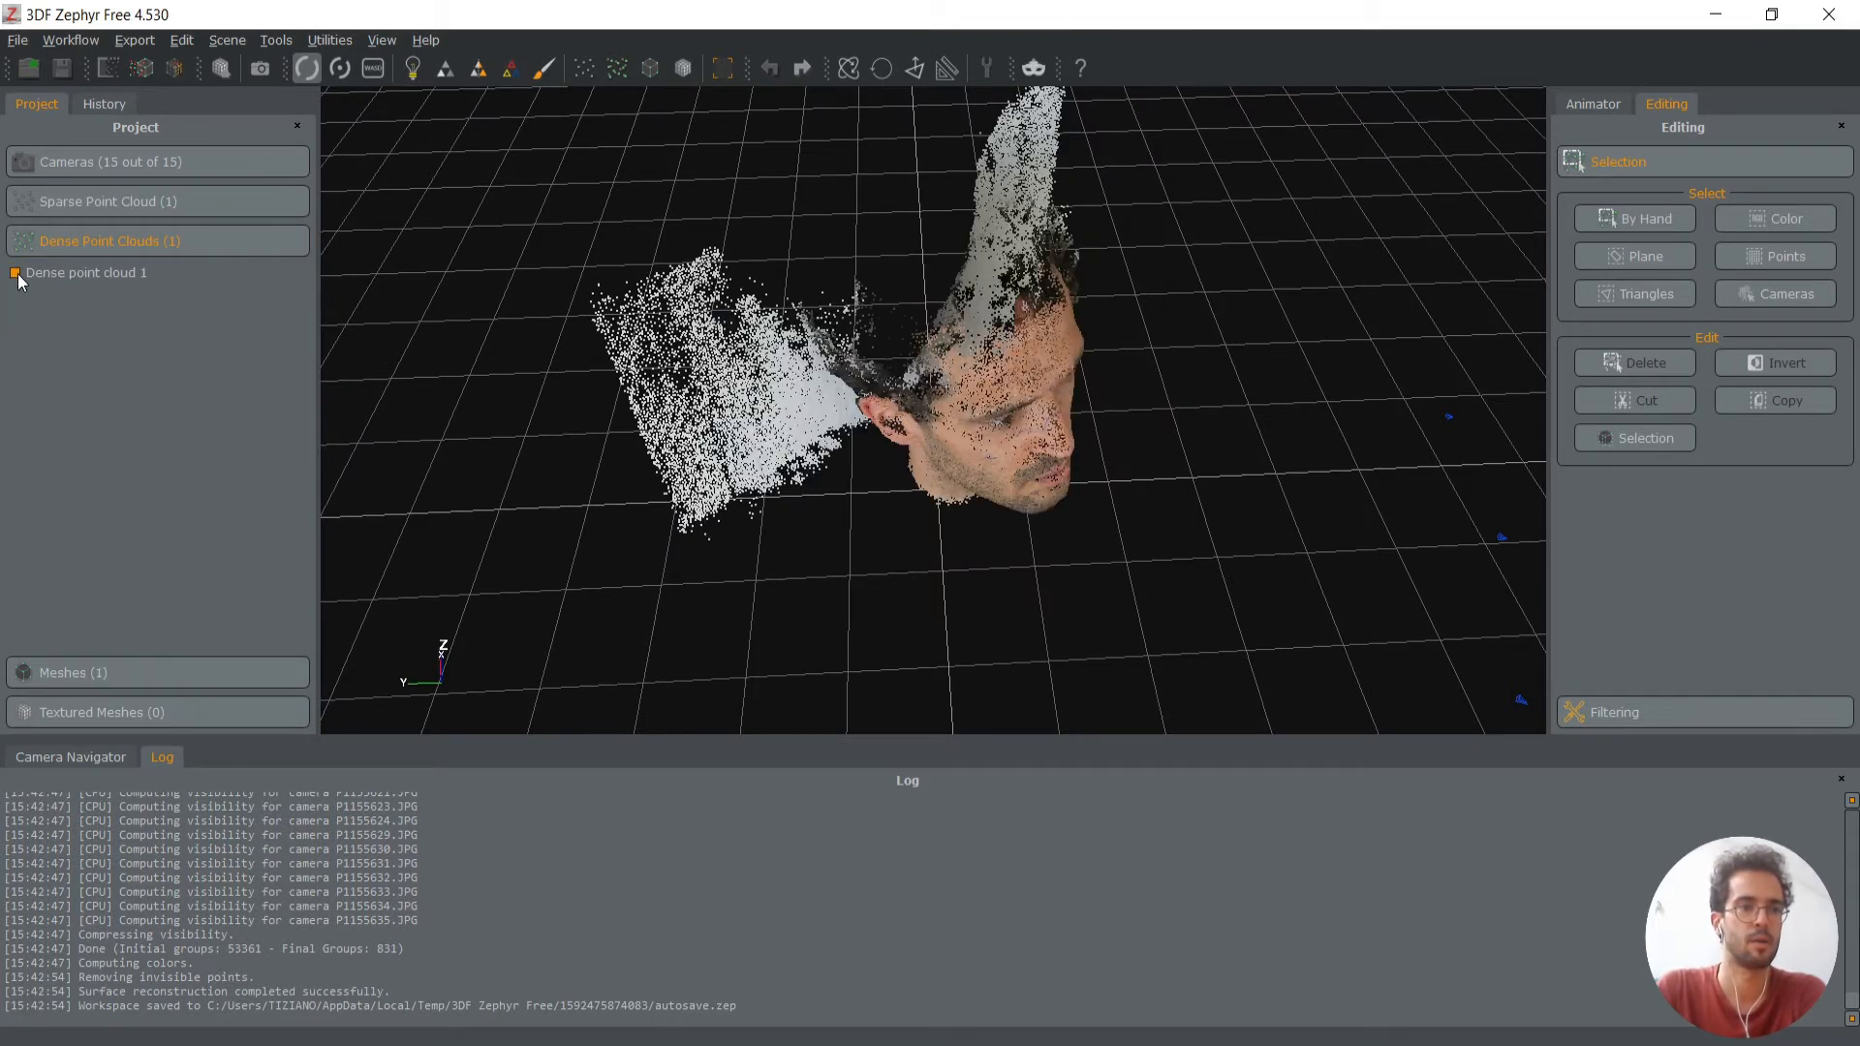
pyautogui.click(67, 274)
pyautogui.moveTo(1310, 620); pyautogui.dragTo(1002, 230)
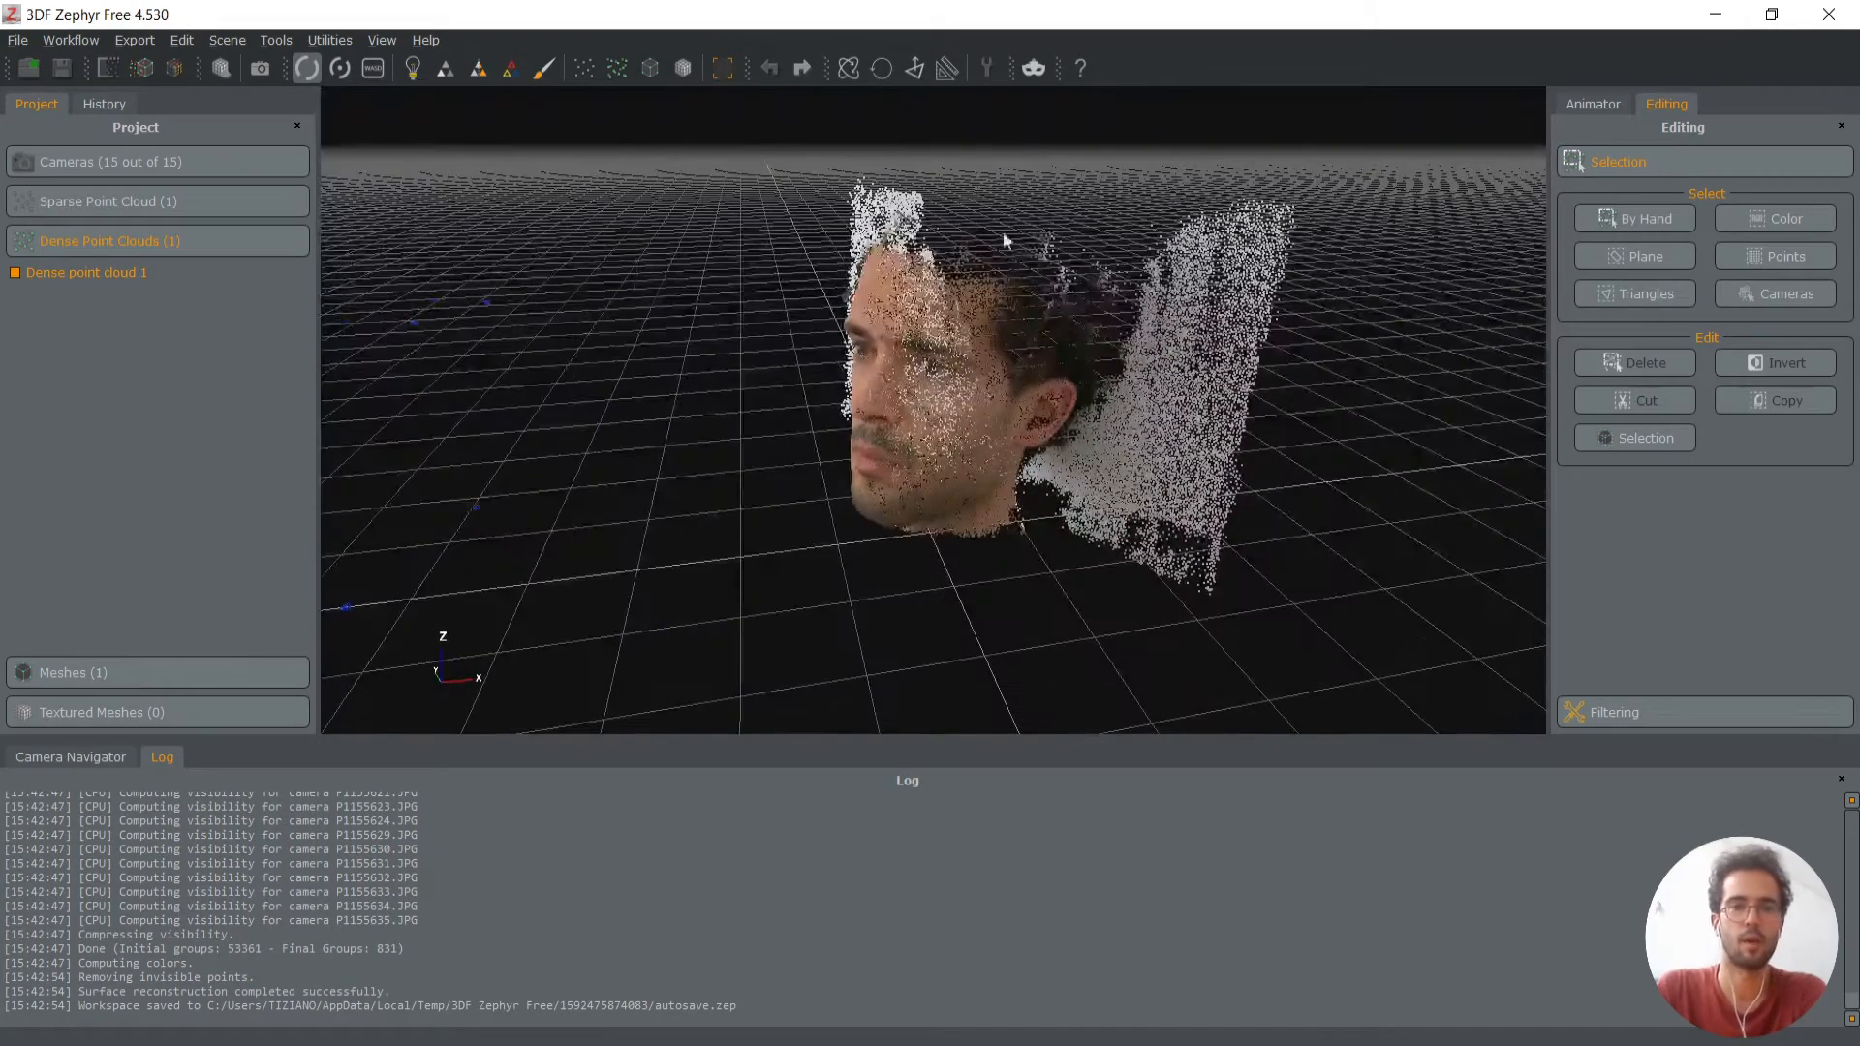
pyautogui.scroll(5, 958, 417)
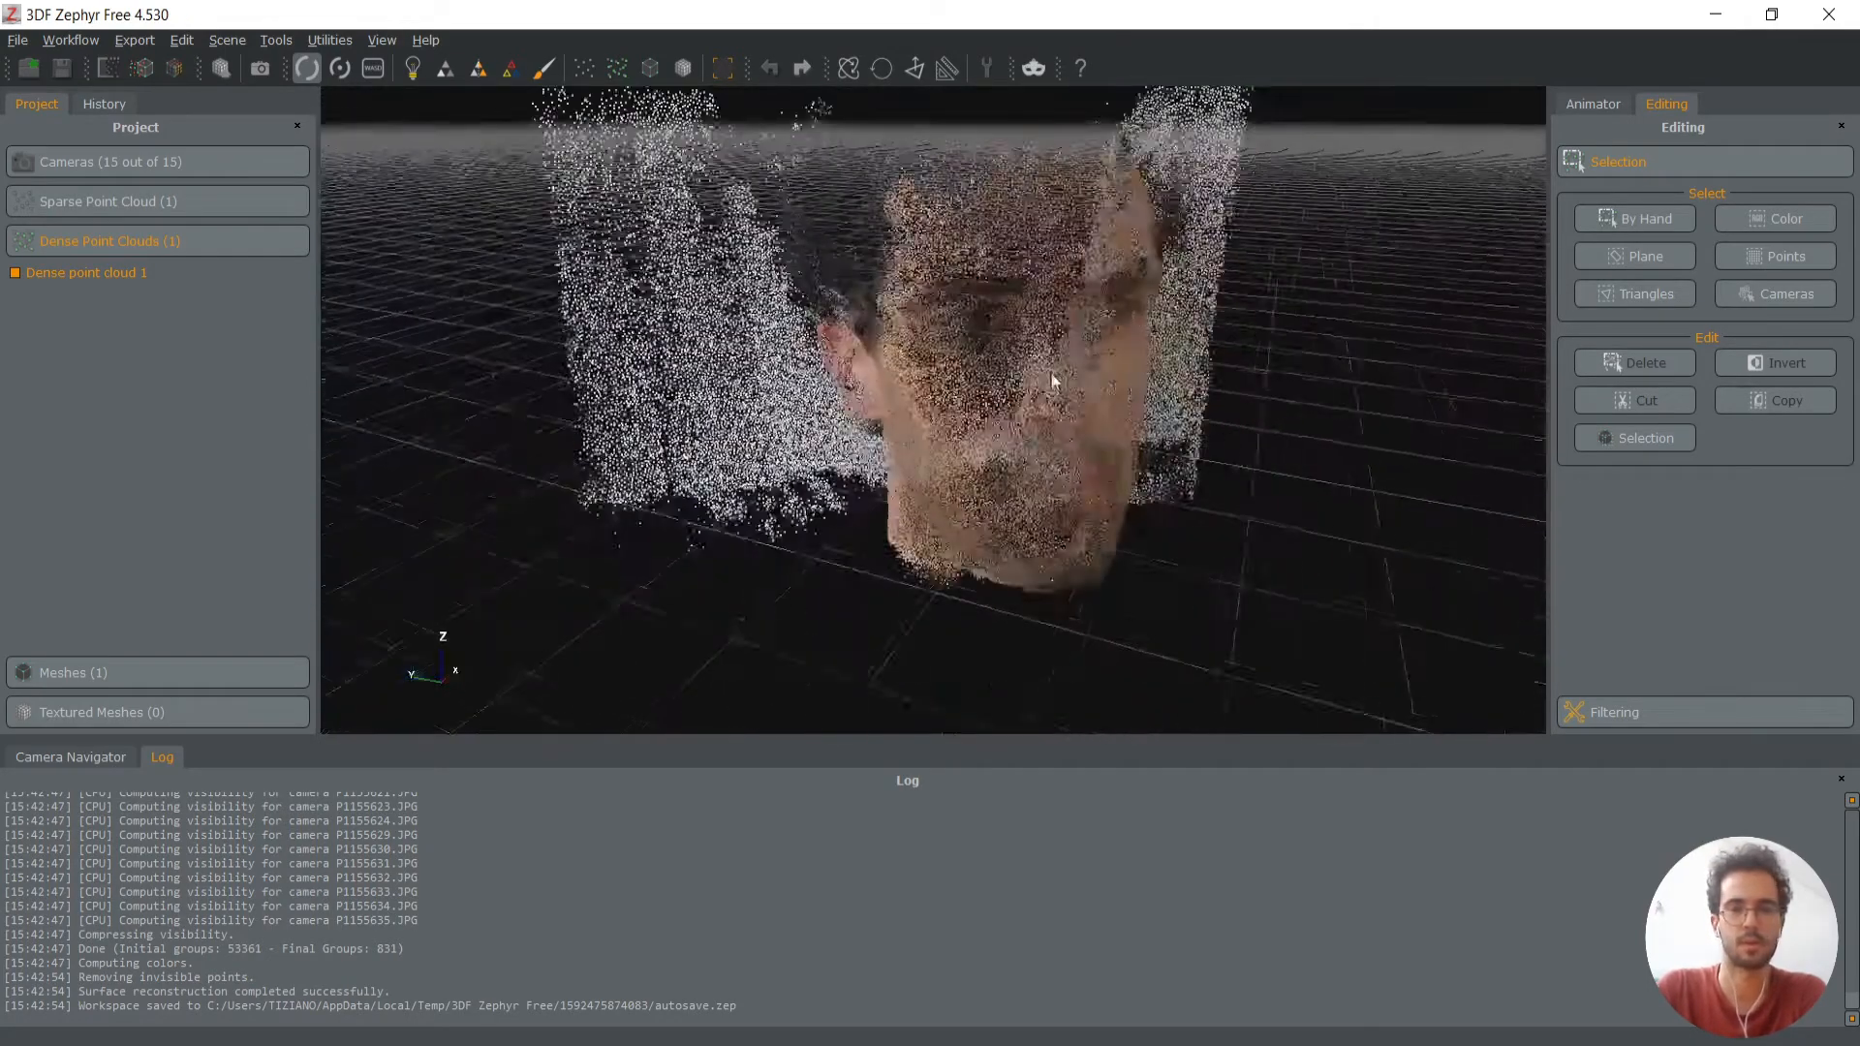
pyautogui.moveTo(1054, 380); pyautogui.dragTo(963, 485)
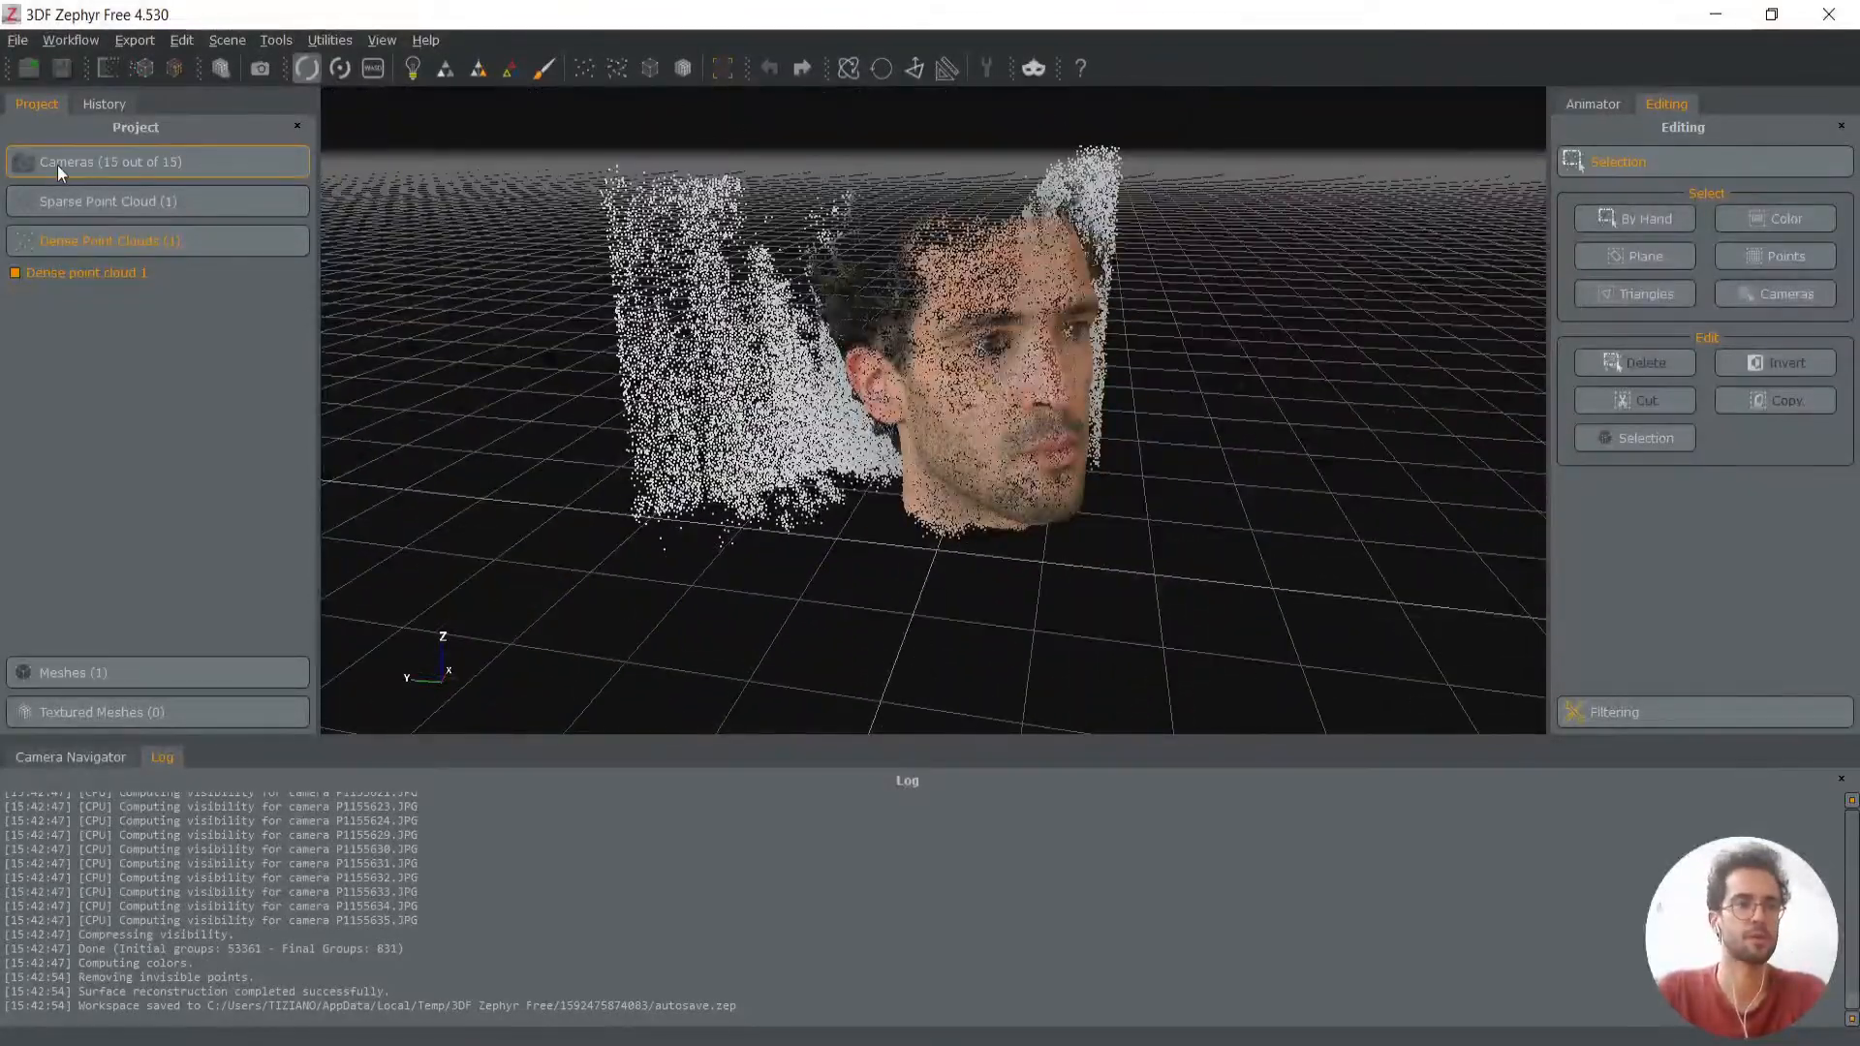
# Display the Sparse Point Cloud in place of the dense one and examine it along with the camera positions
pyautogui.click(44, 201)
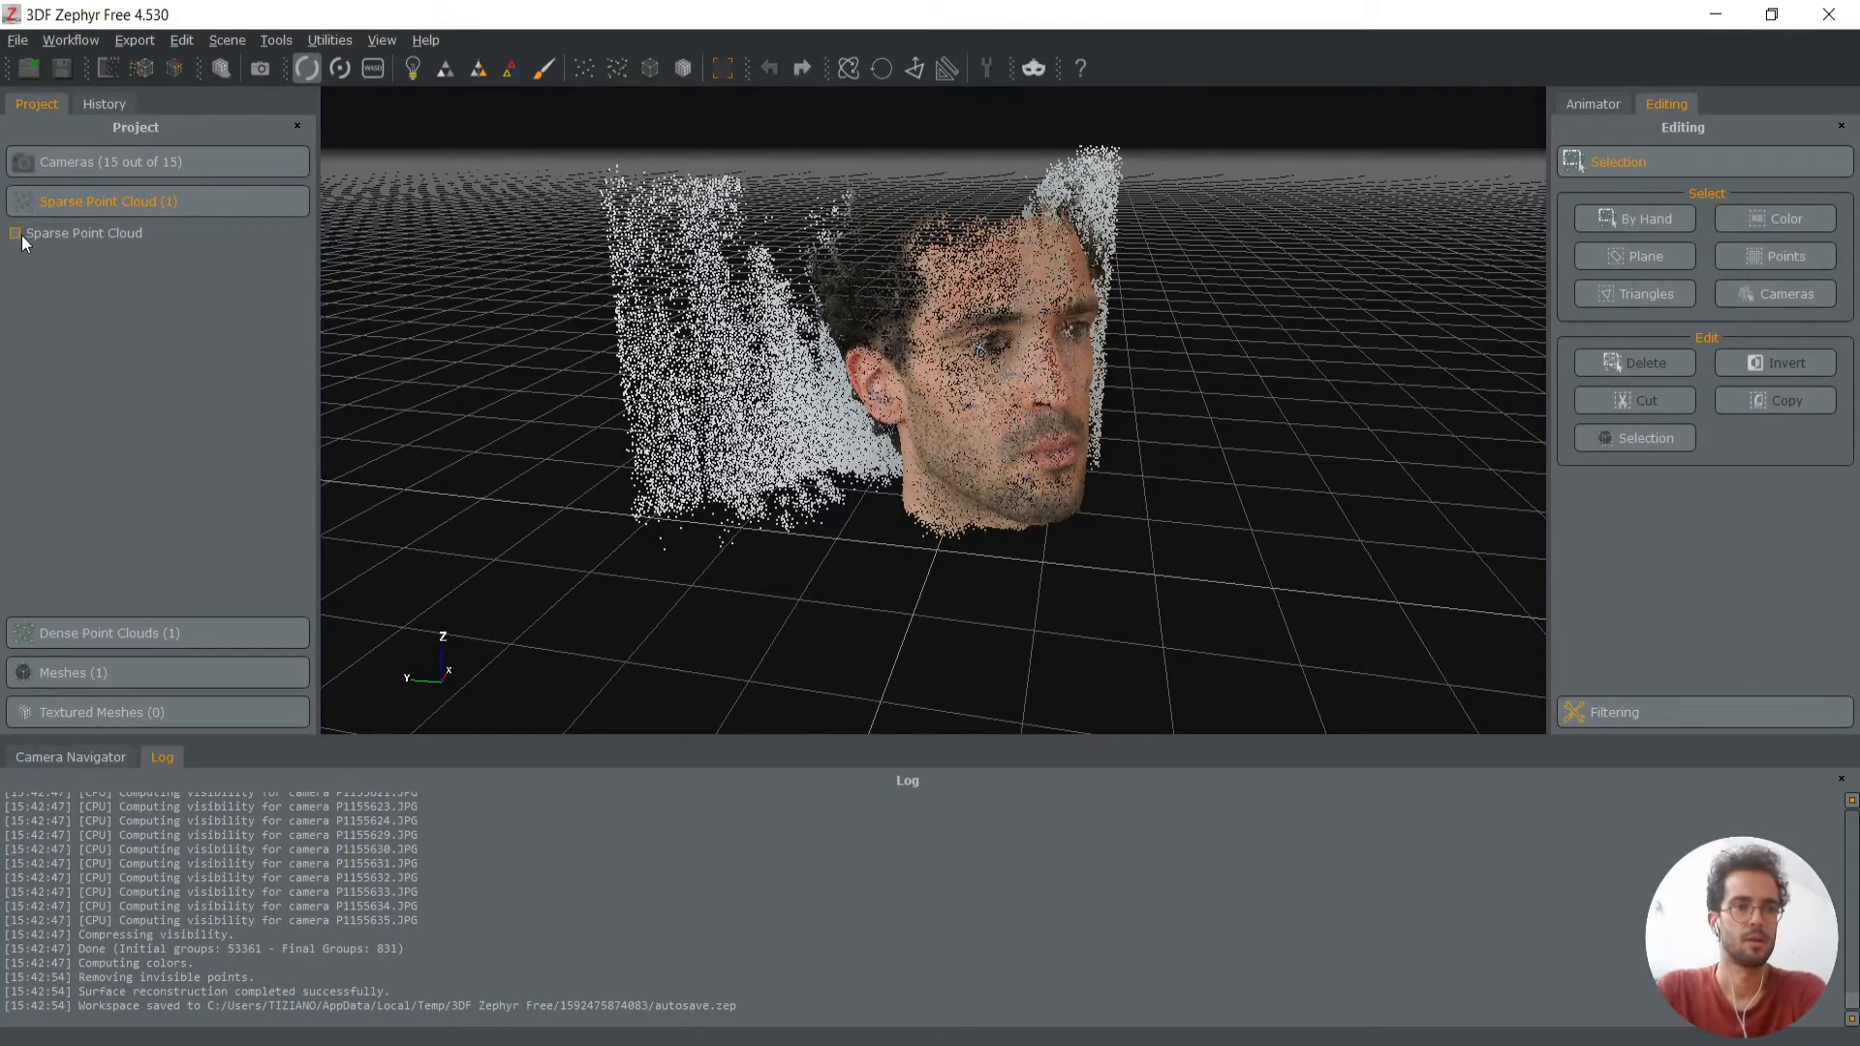
pyautogui.click(23, 238)
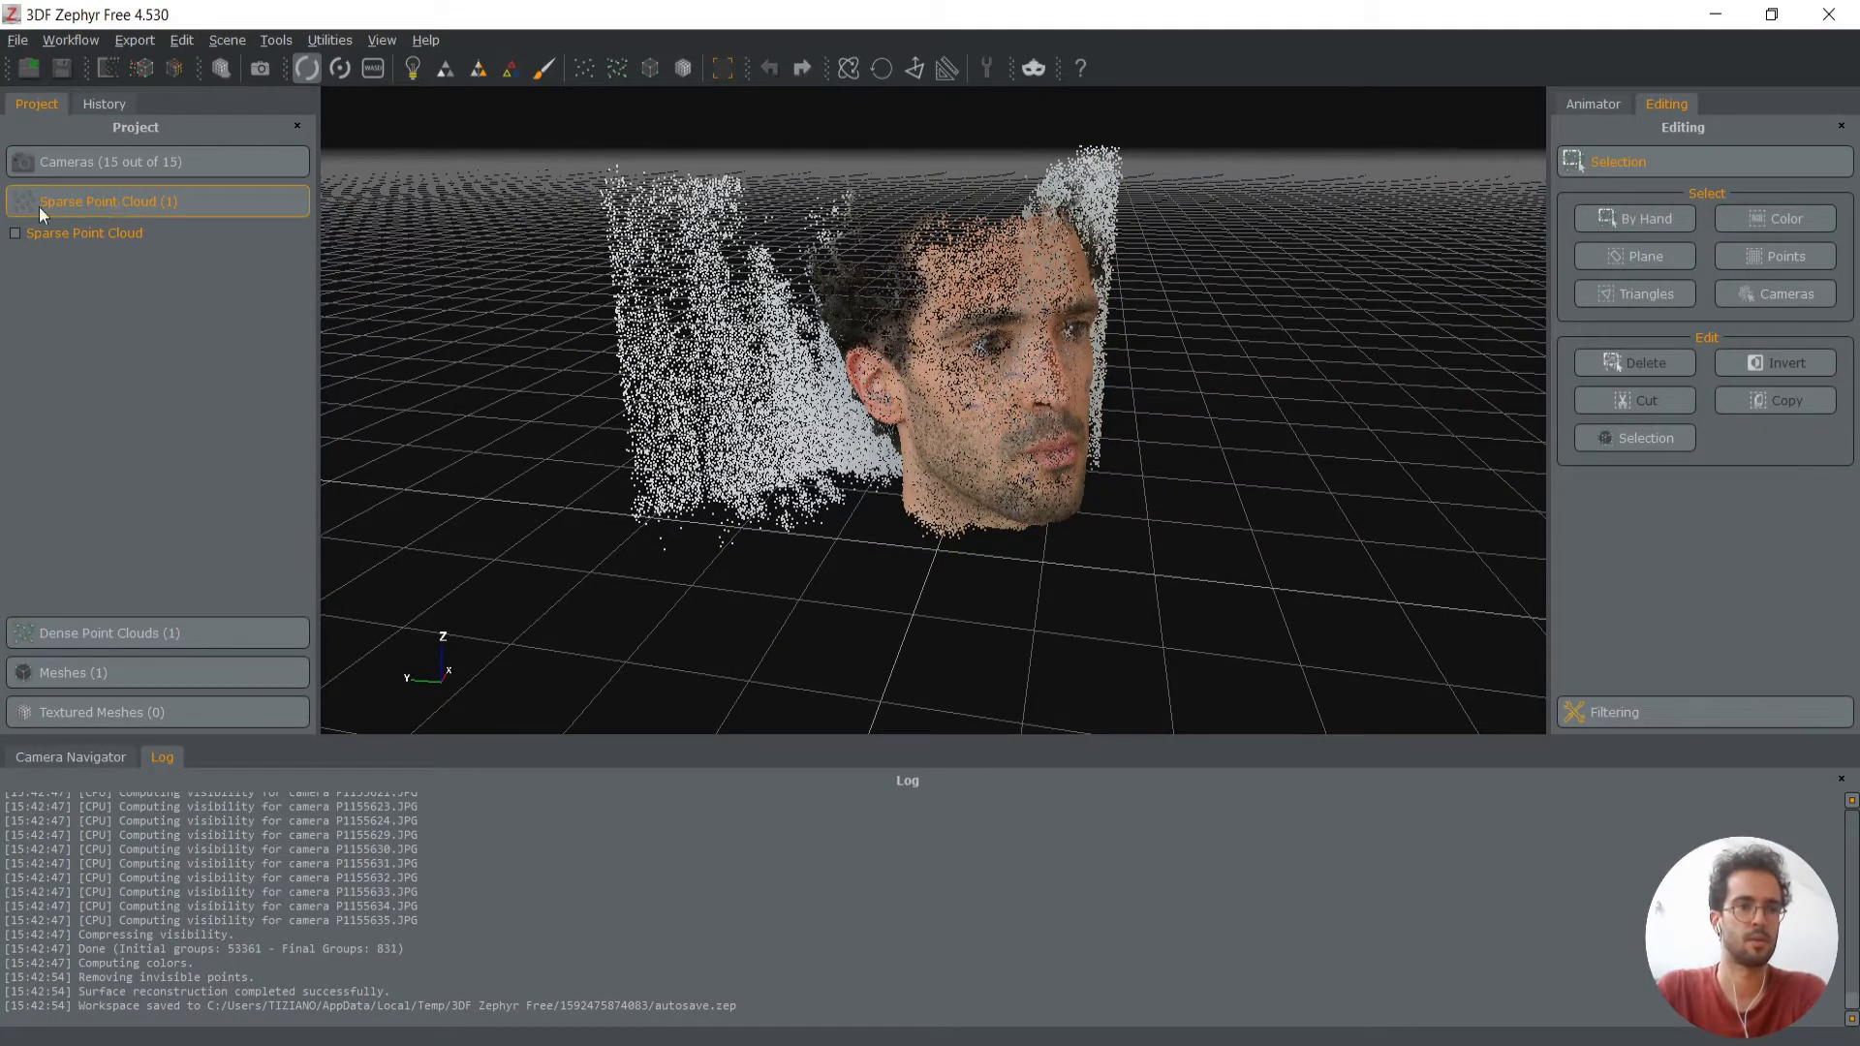
pyautogui.click(15, 234)
pyautogui.scroll(-4, 1046, 511)
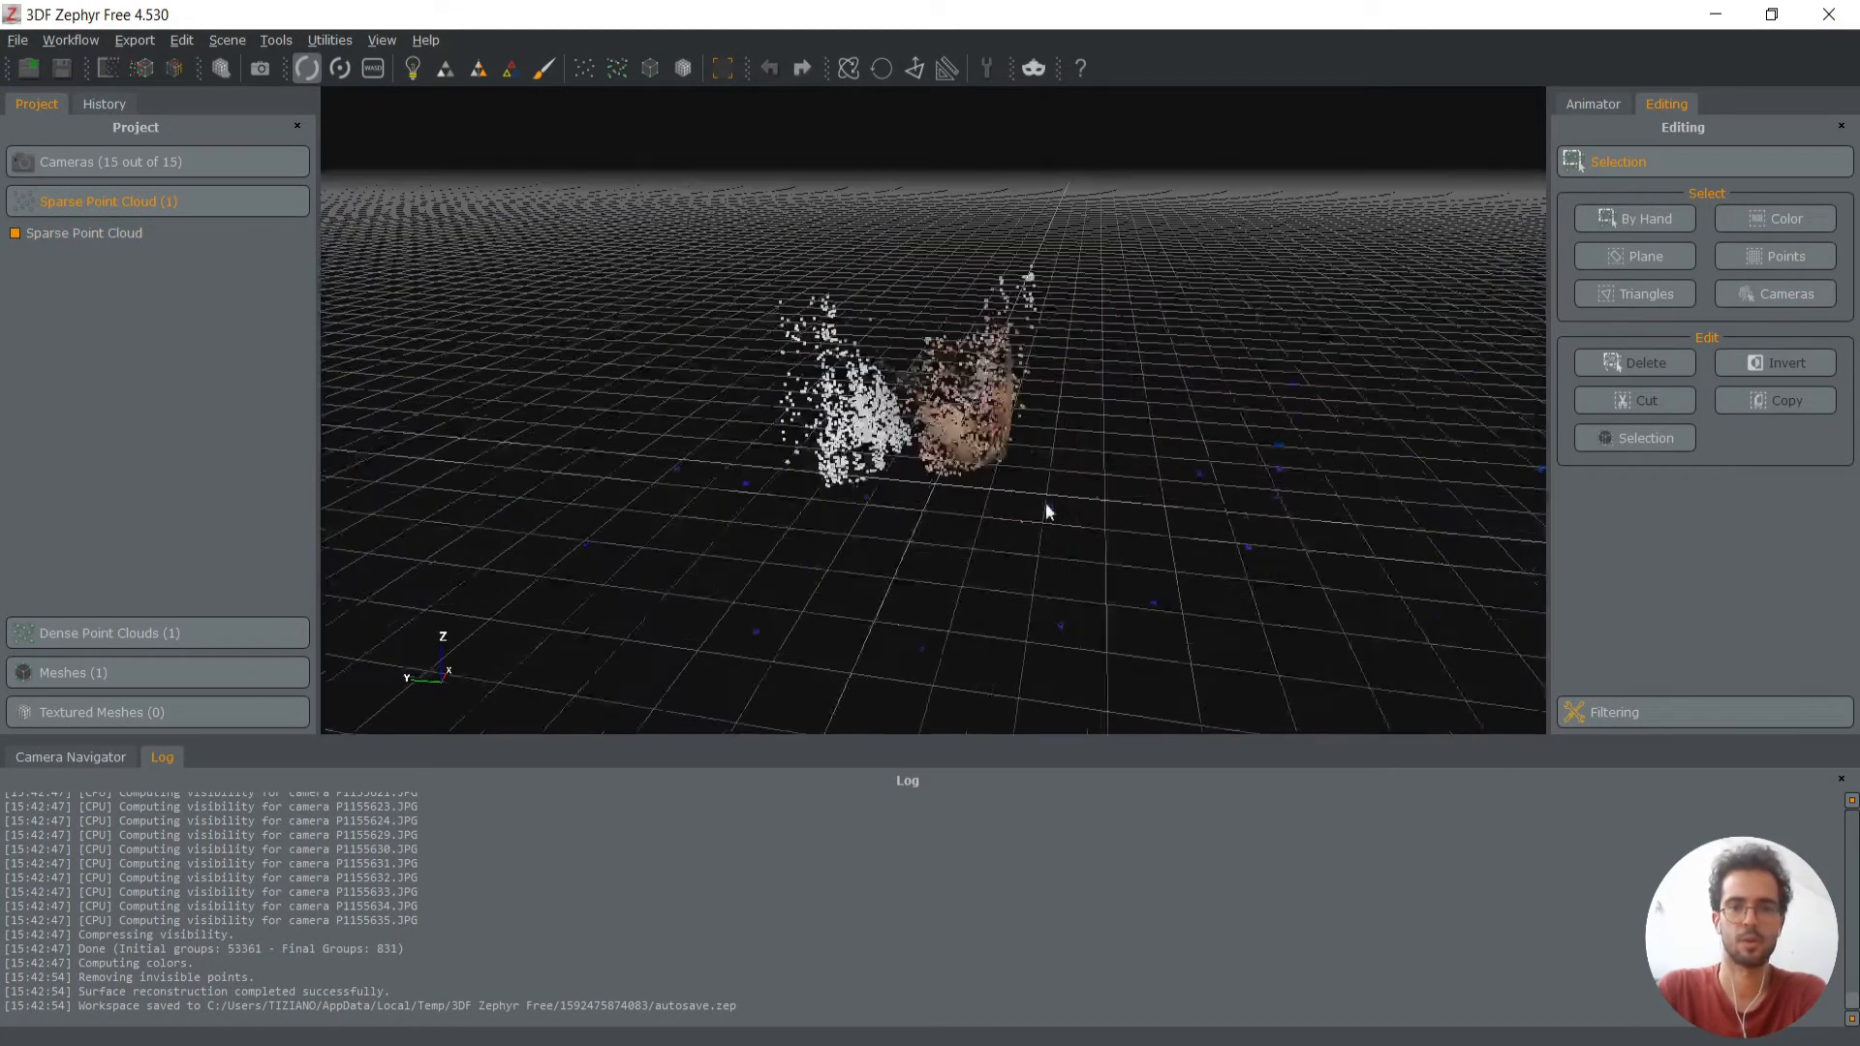
pyautogui.moveTo(1046, 511); pyautogui.dragTo(975, 652)
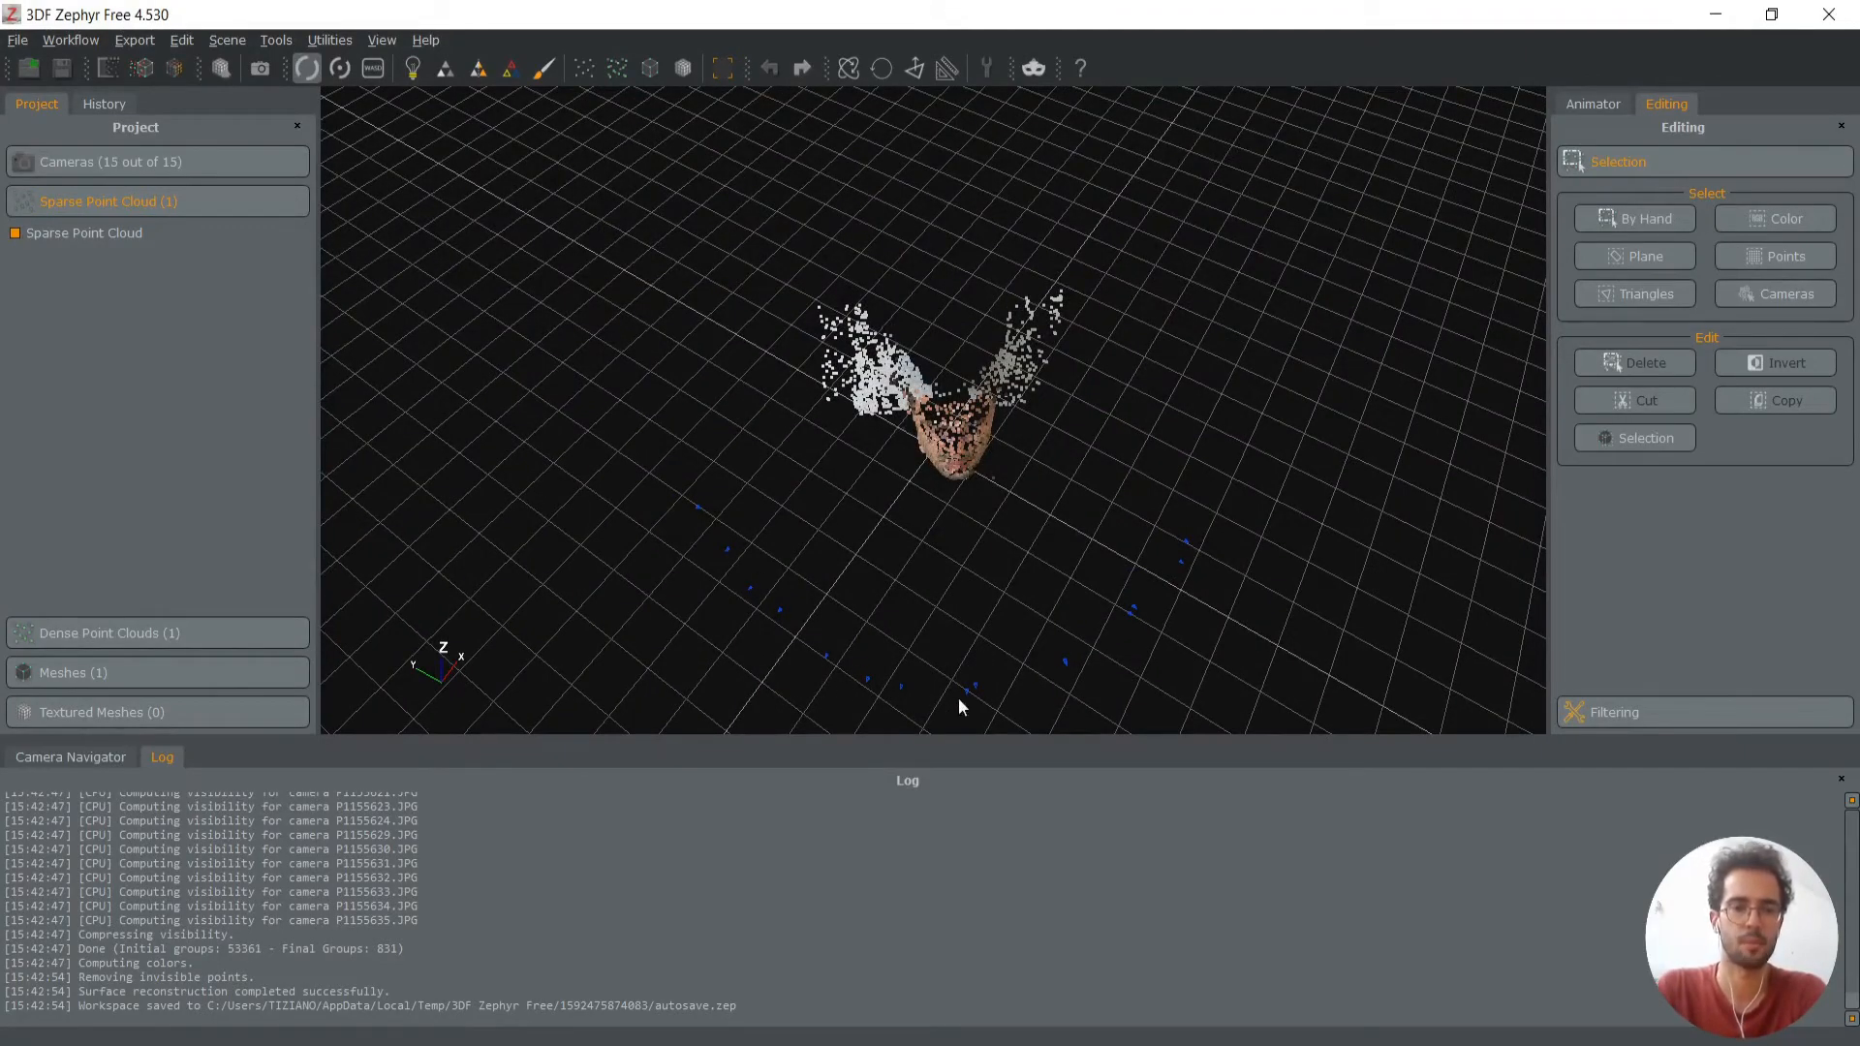
pyautogui.moveTo(810, 540); pyautogui.dragTo(1162, 513)
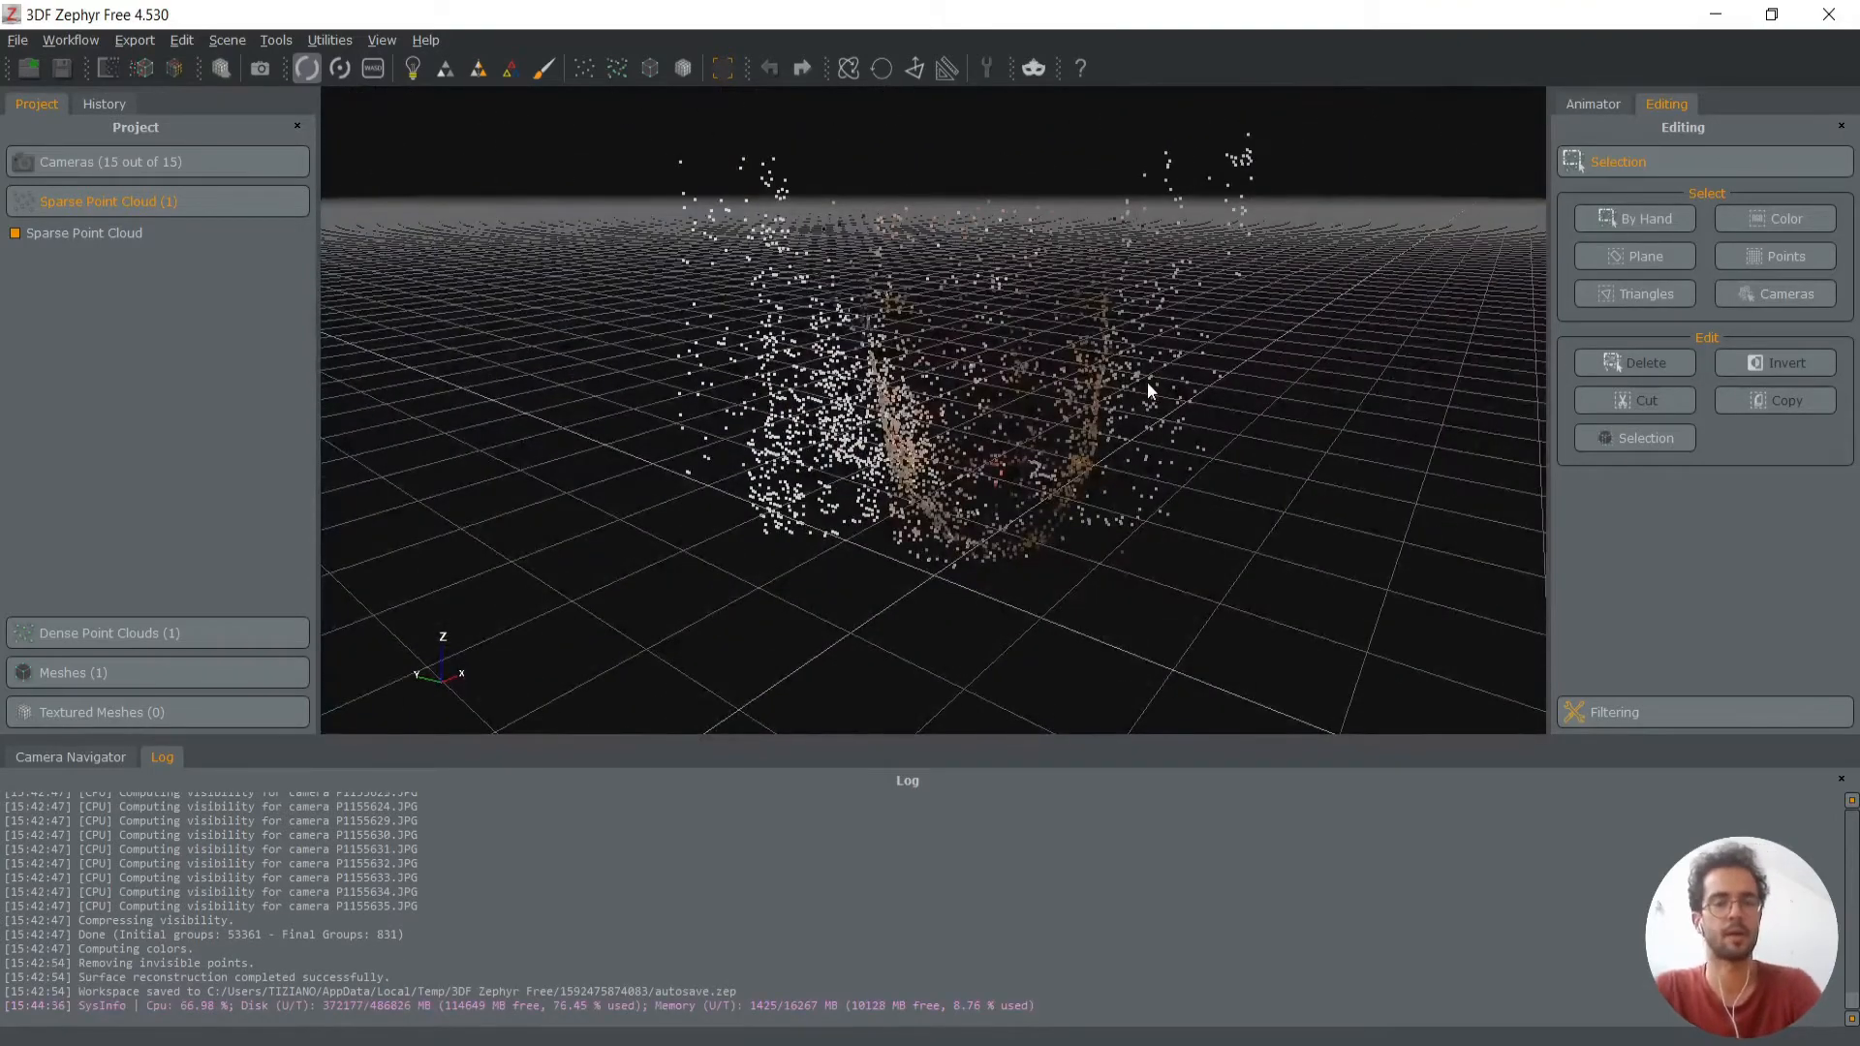
# Show Dense point cloud 1 and examine the head at close range and from both sides
pyautogui.moveTo(994, 467); pyautogui.dragTo(1120, 506)
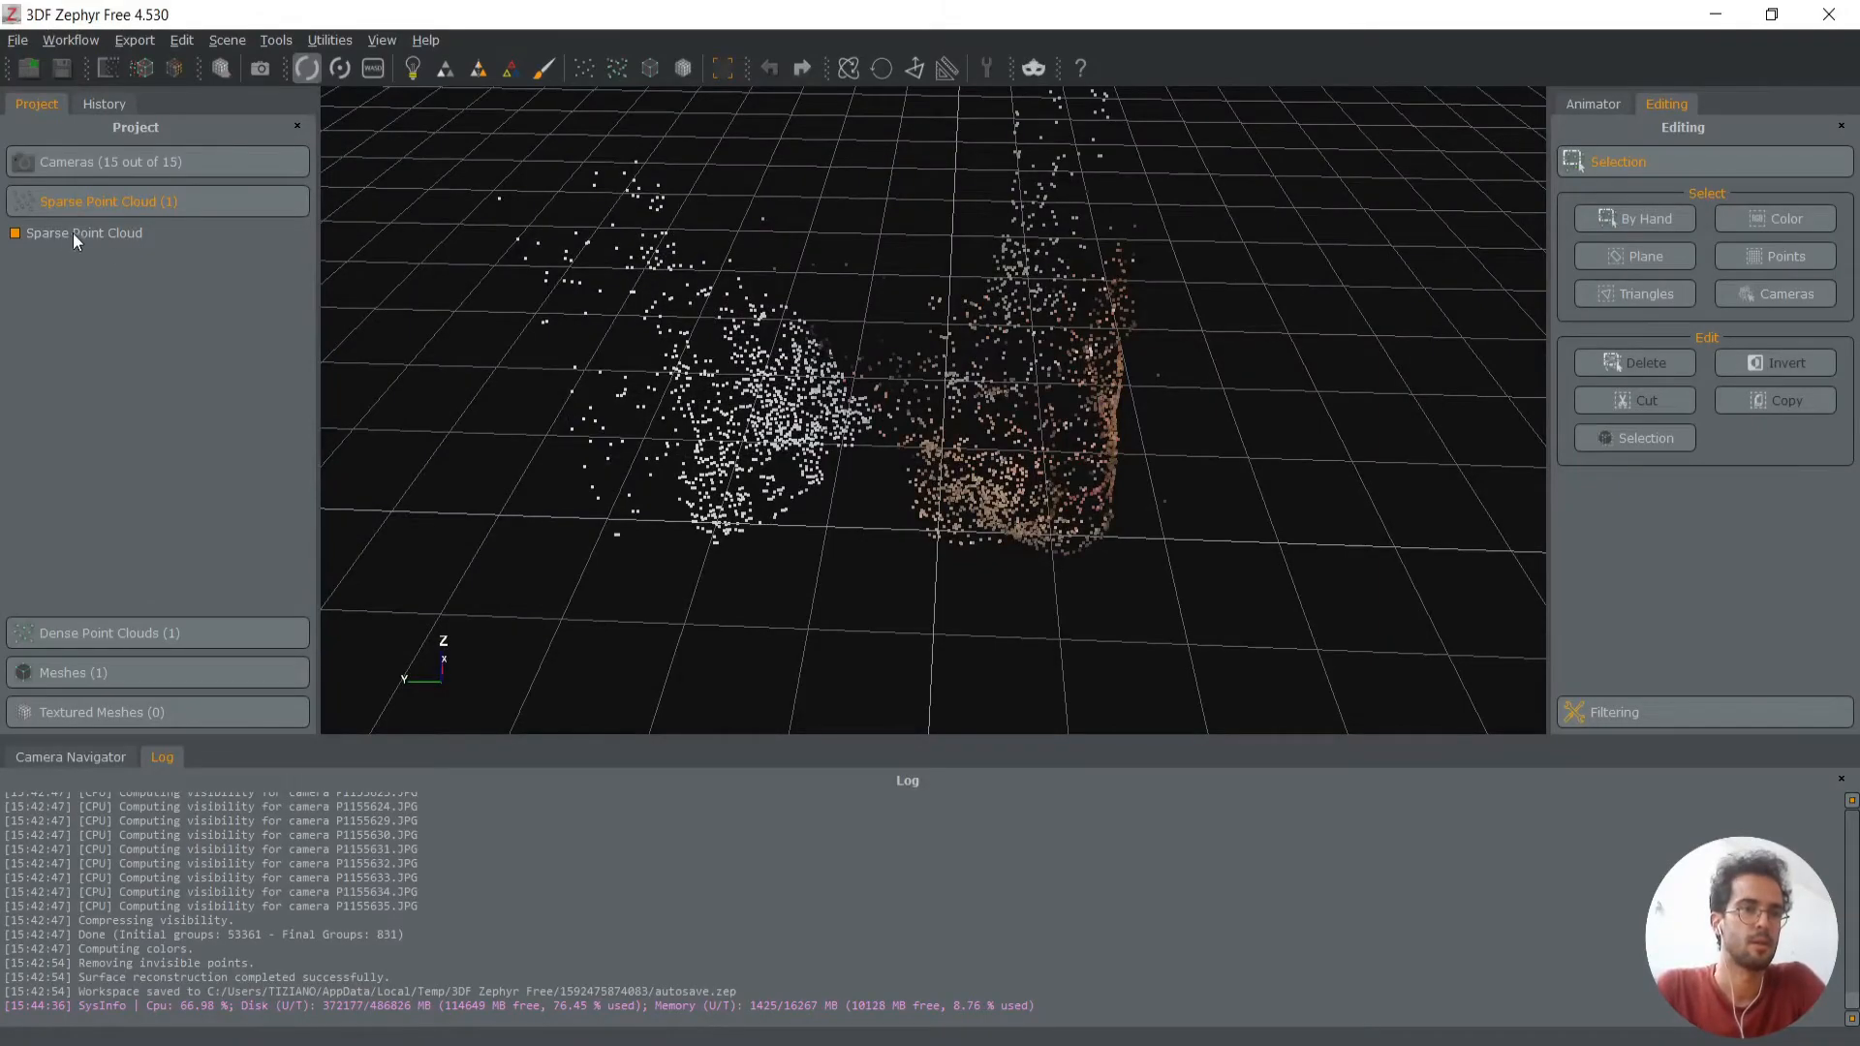
pyautogui.click(29, 641)
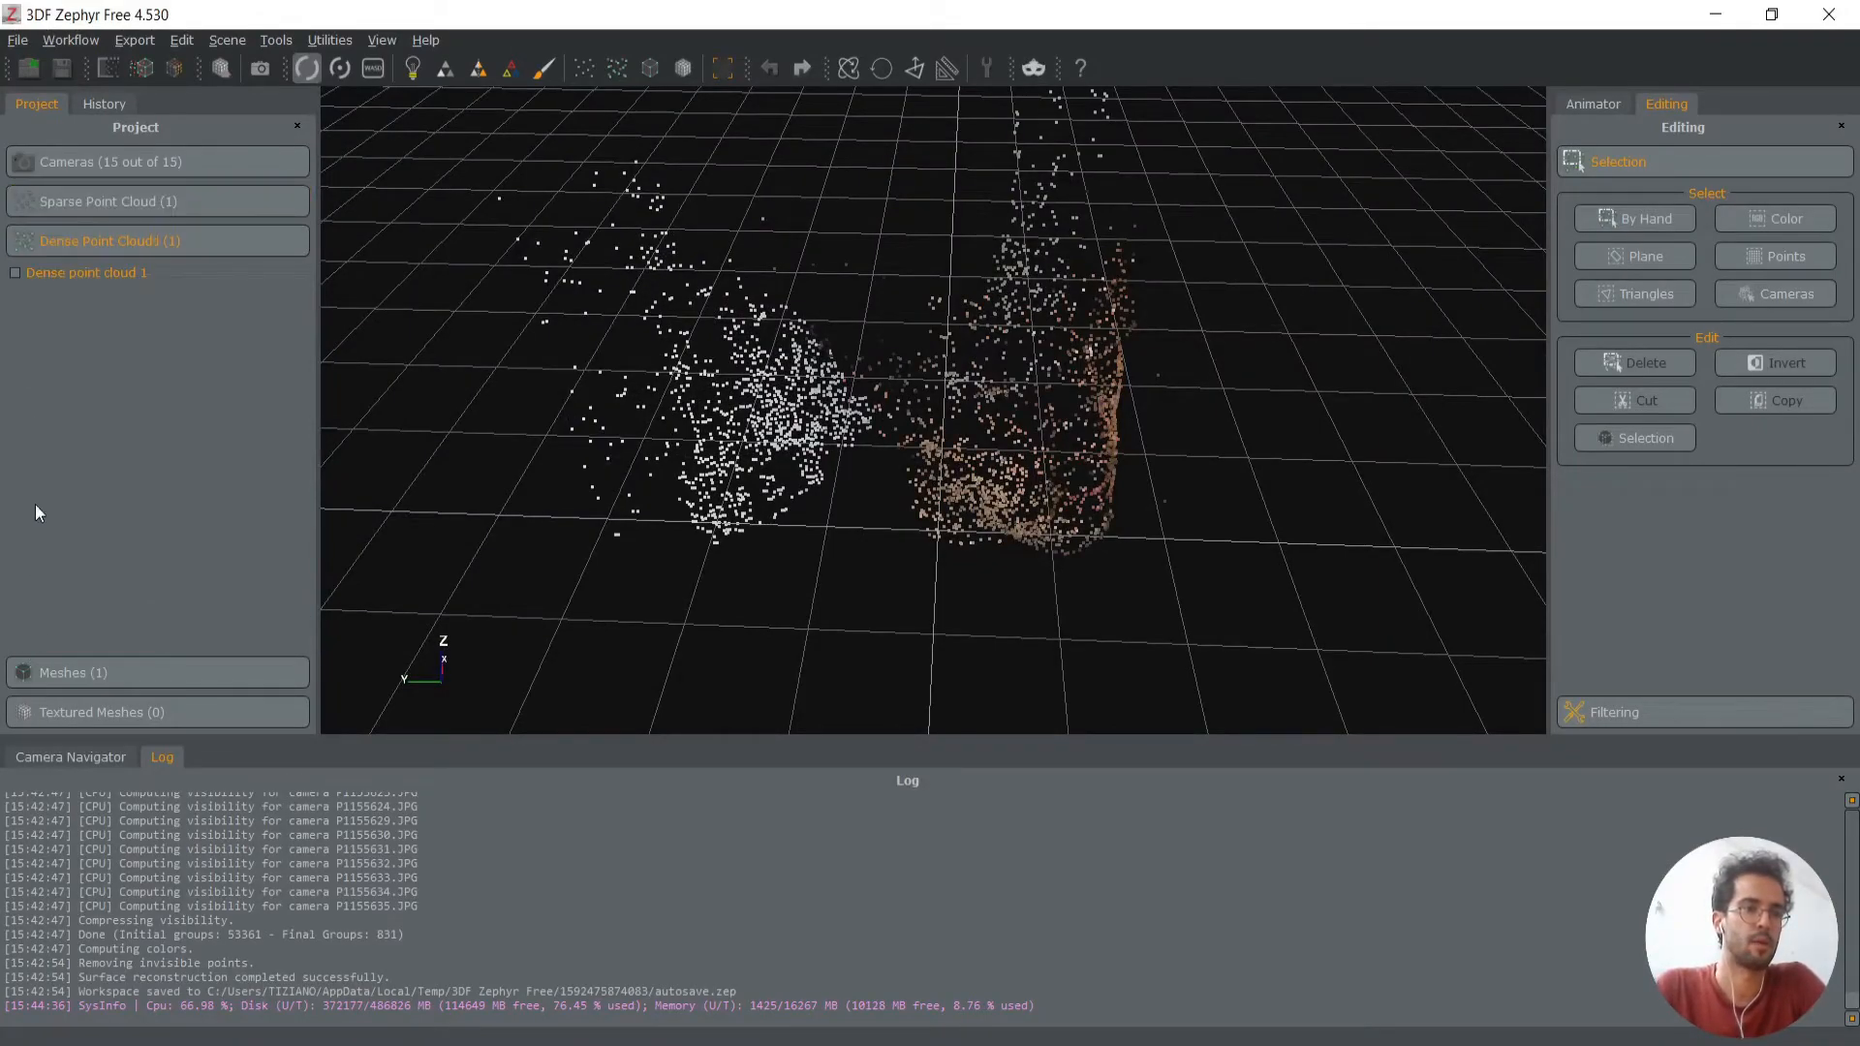
pyautogui.click(14, 273)
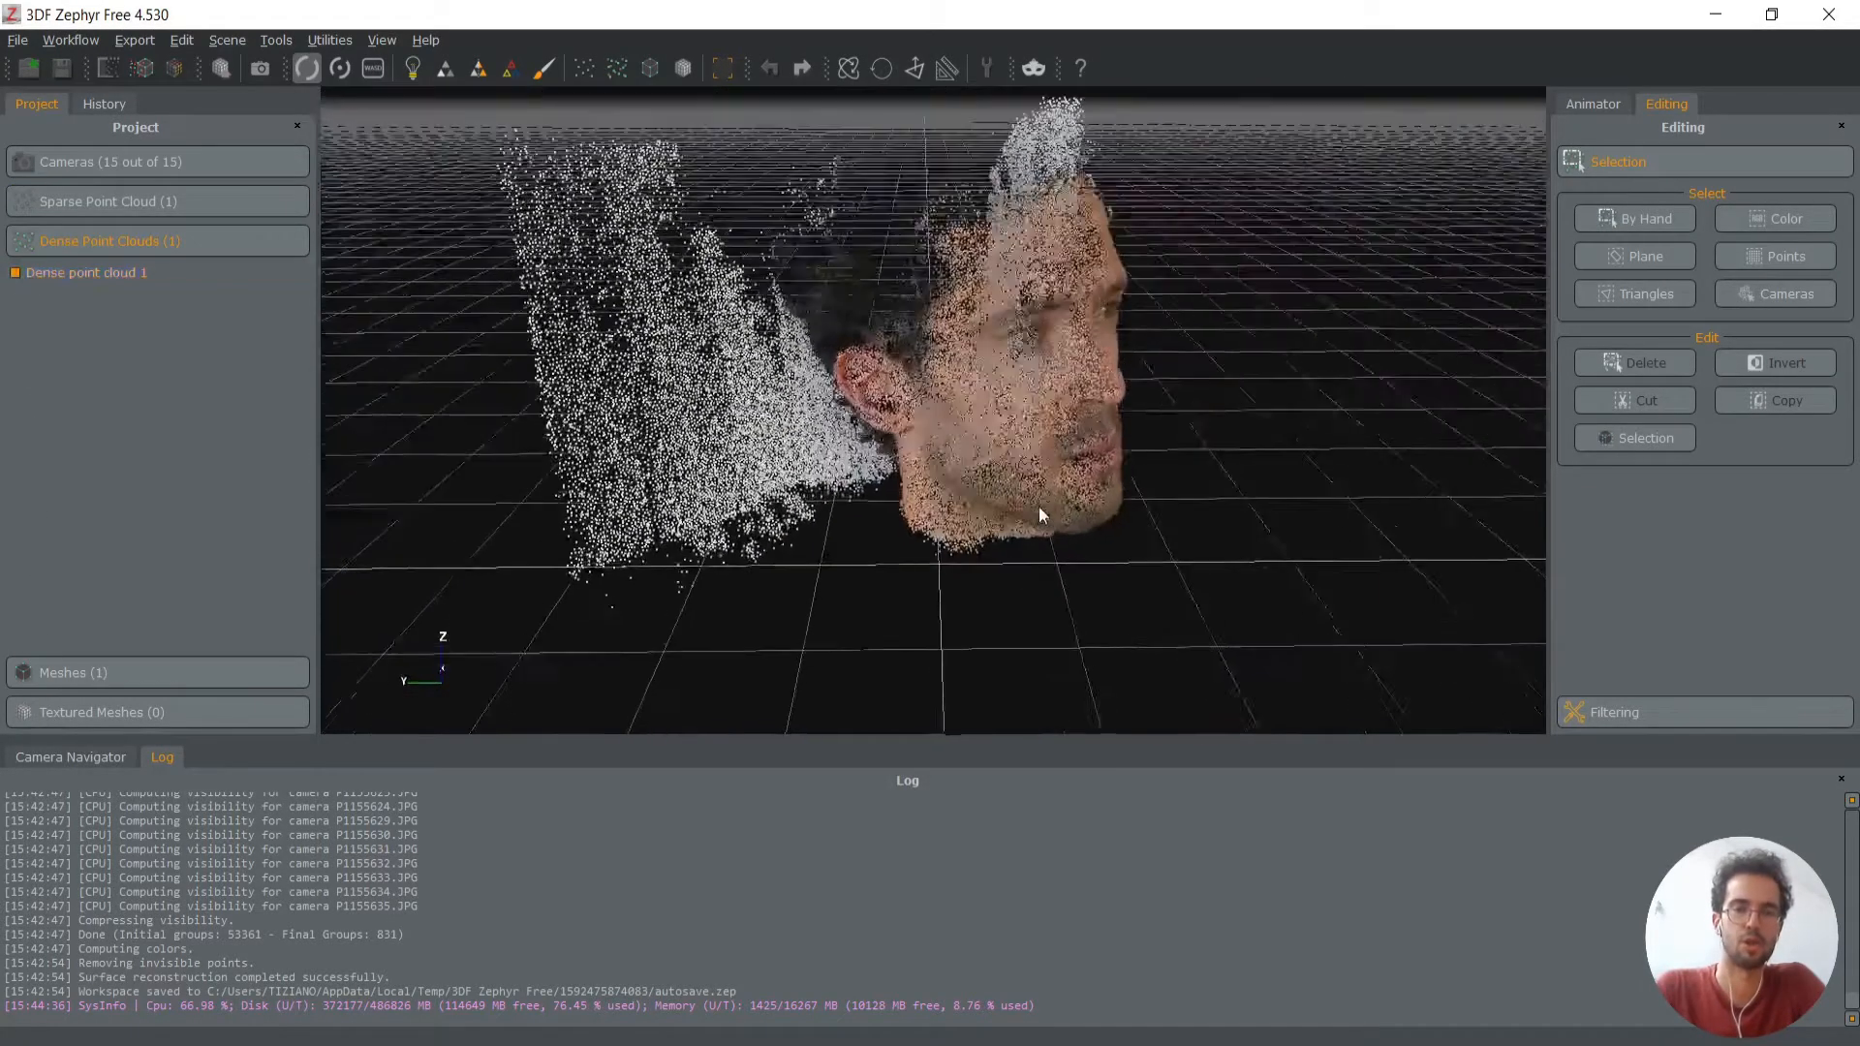
pyautogui.scroll(3, 1066, 406)
pyautogui.scroll(2, 1078, 386)
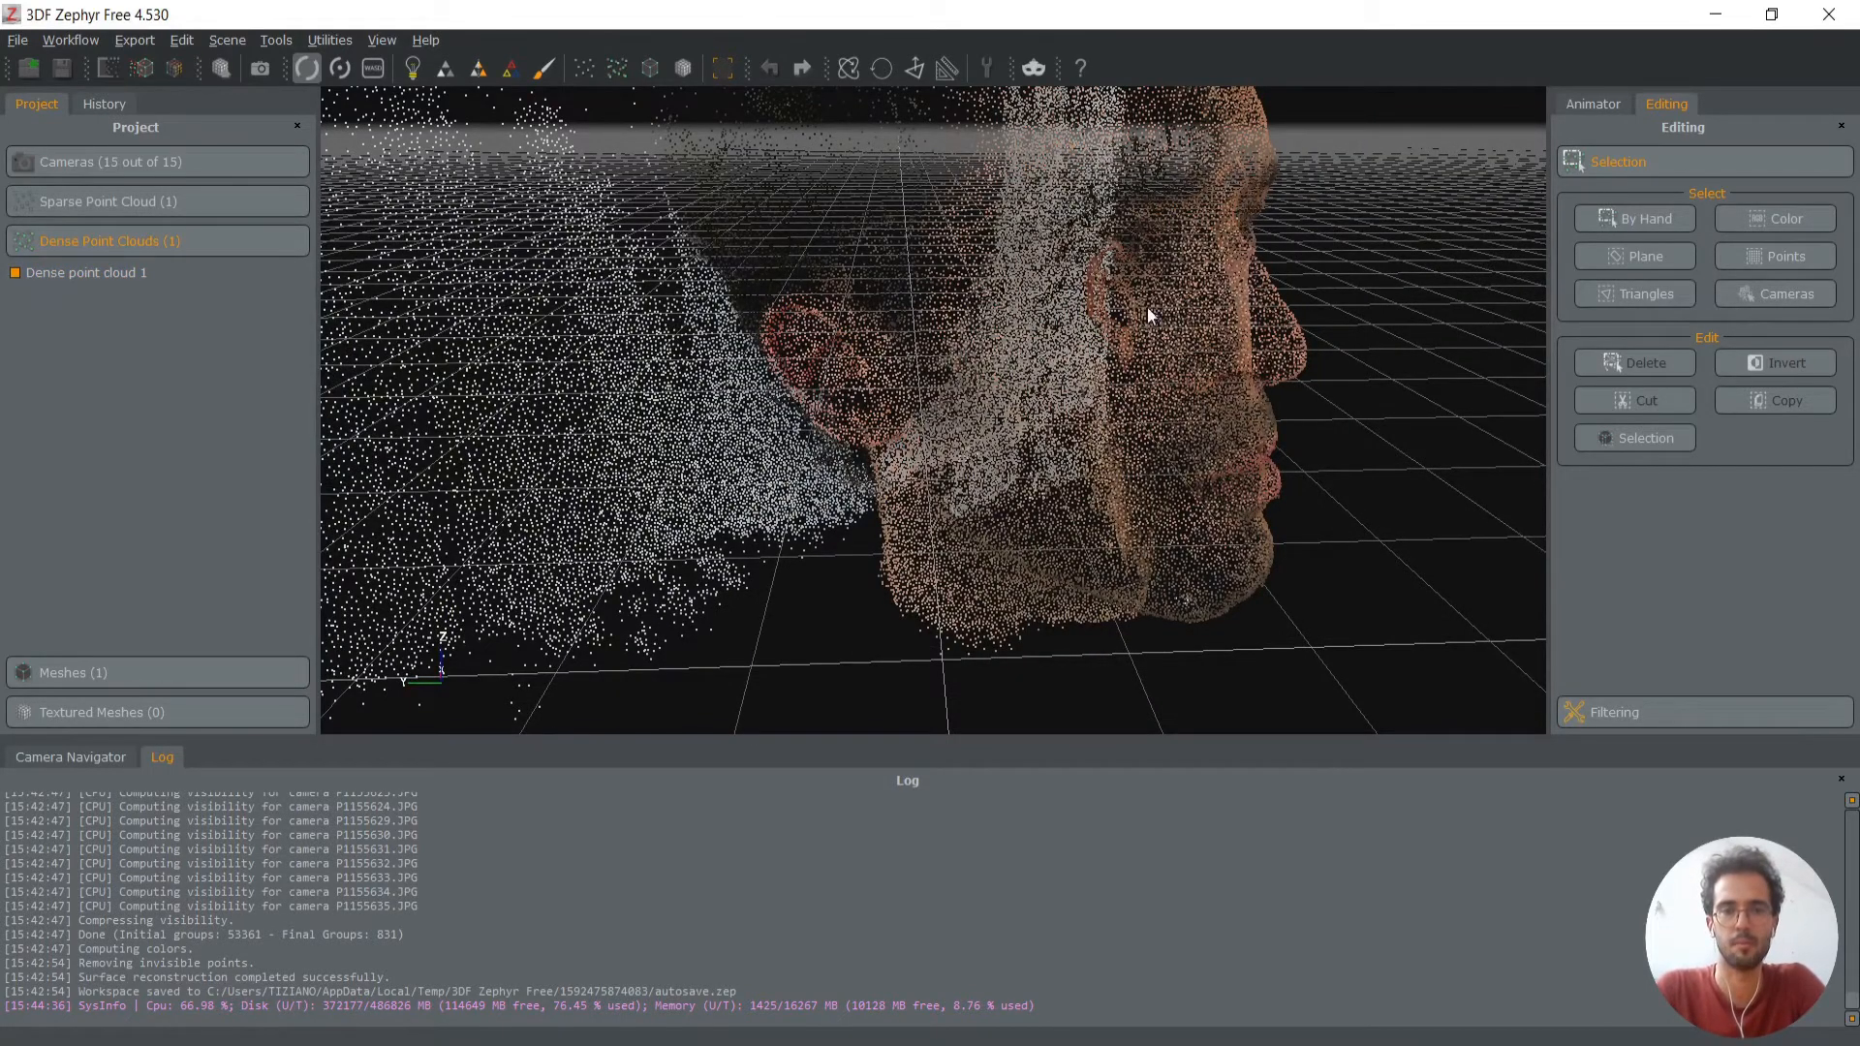
pyautogui.moveTo(1114, 396); pyautogui.dragTo(906, 547)
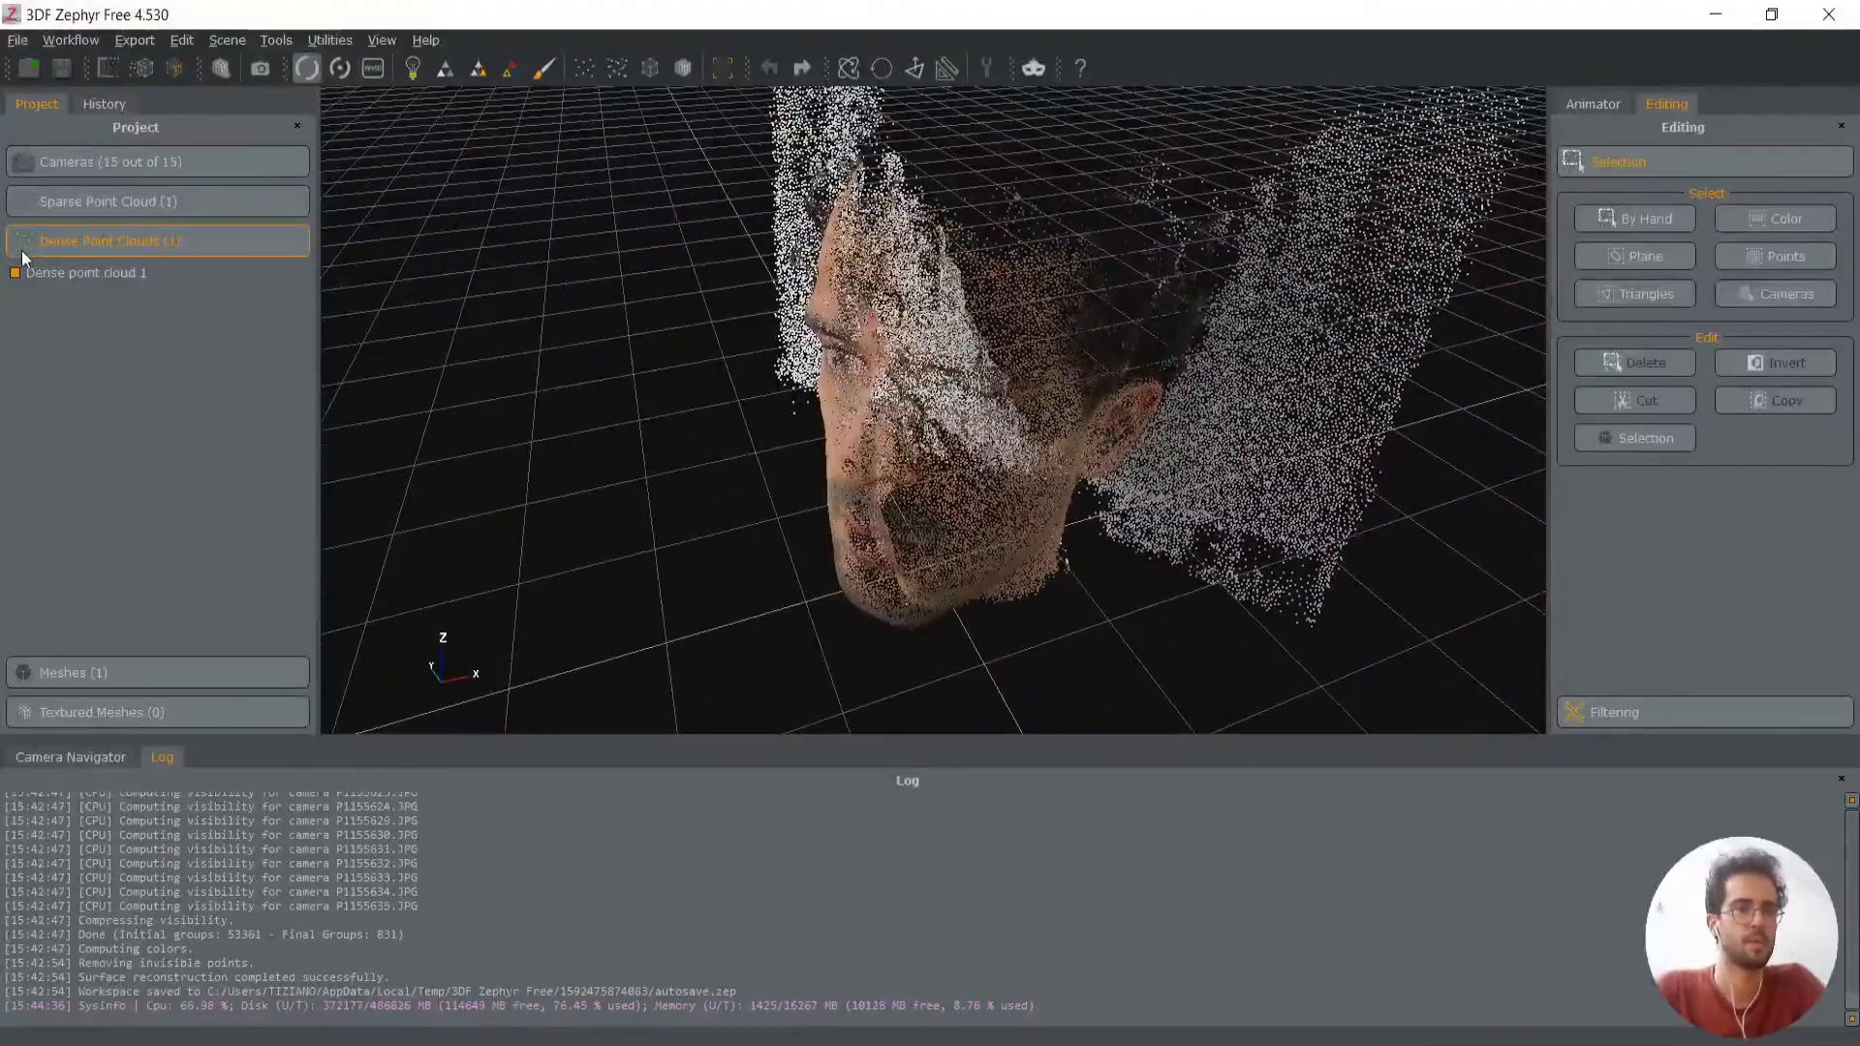
# Show Mesh 1 and examine the head mesh and the wall behind it from both sides
pyautogui.click(23, 672)
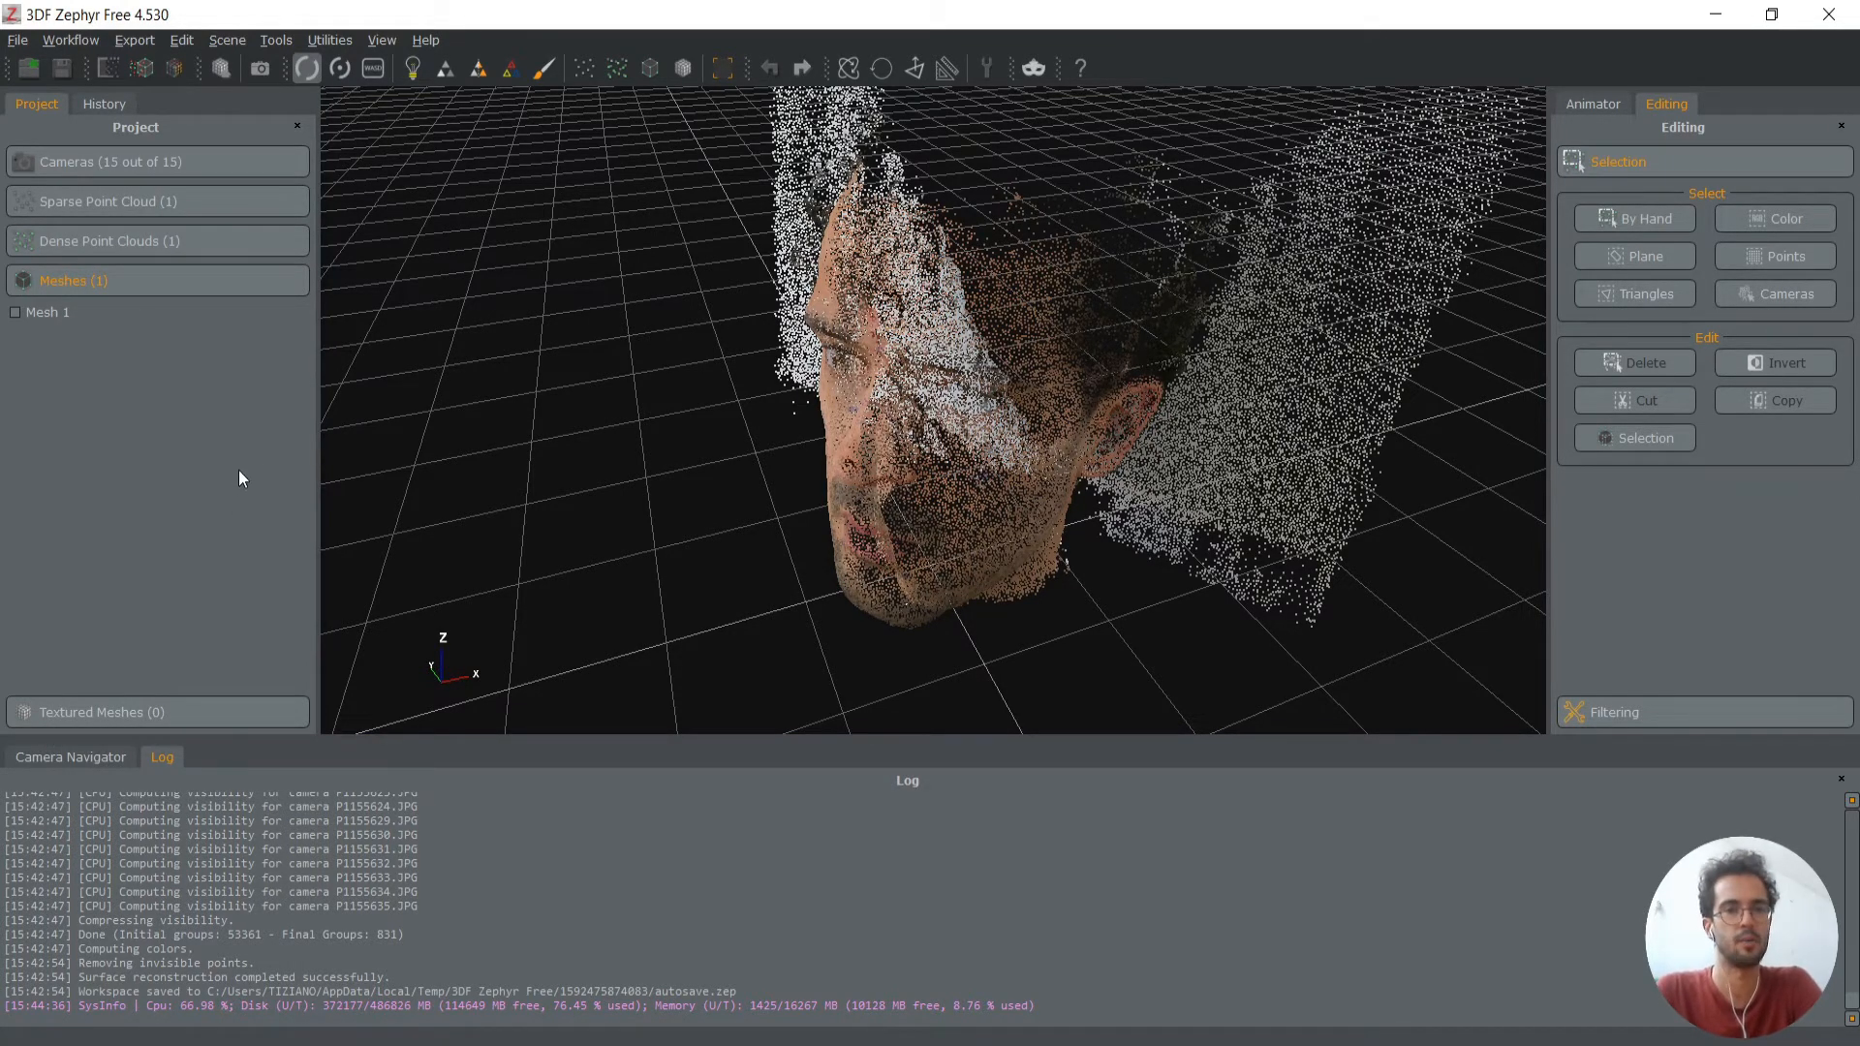
pyautogui.click(14, 312)
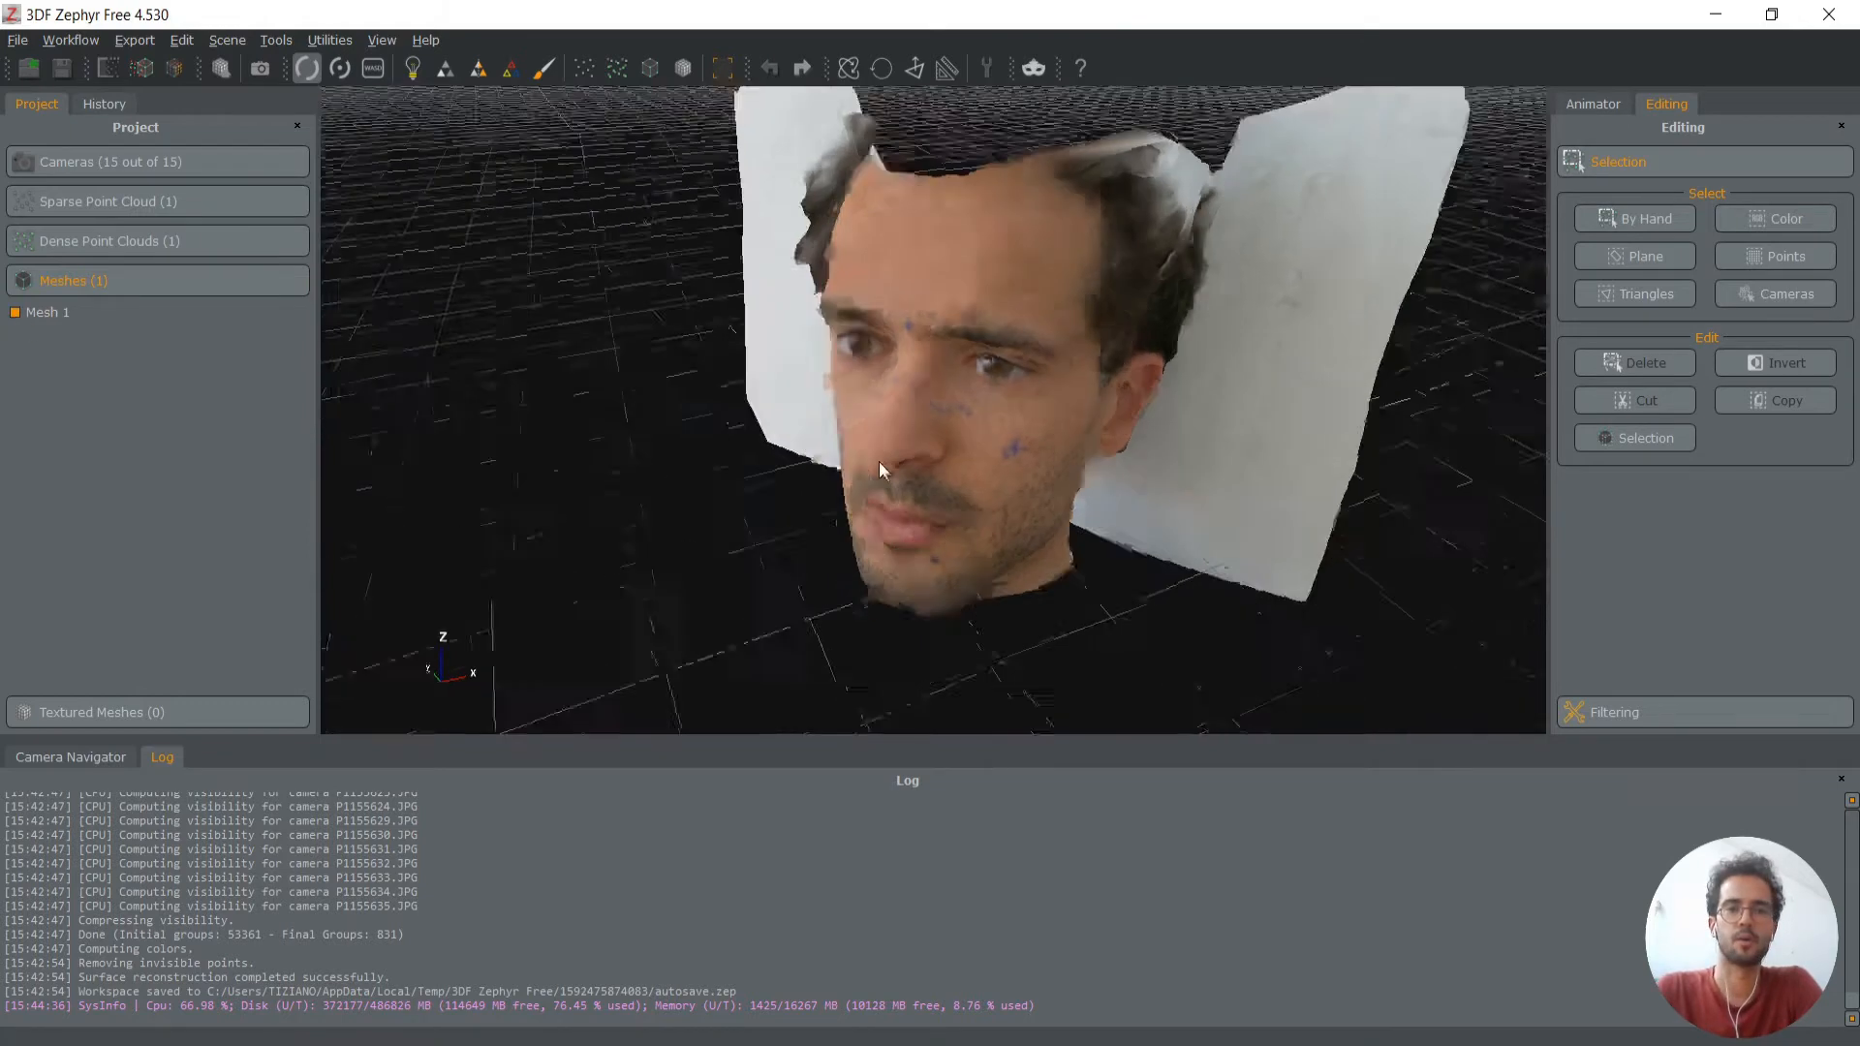
pyautogui.moveTo(880, 461); pyautogui.dragTo(959, 363)
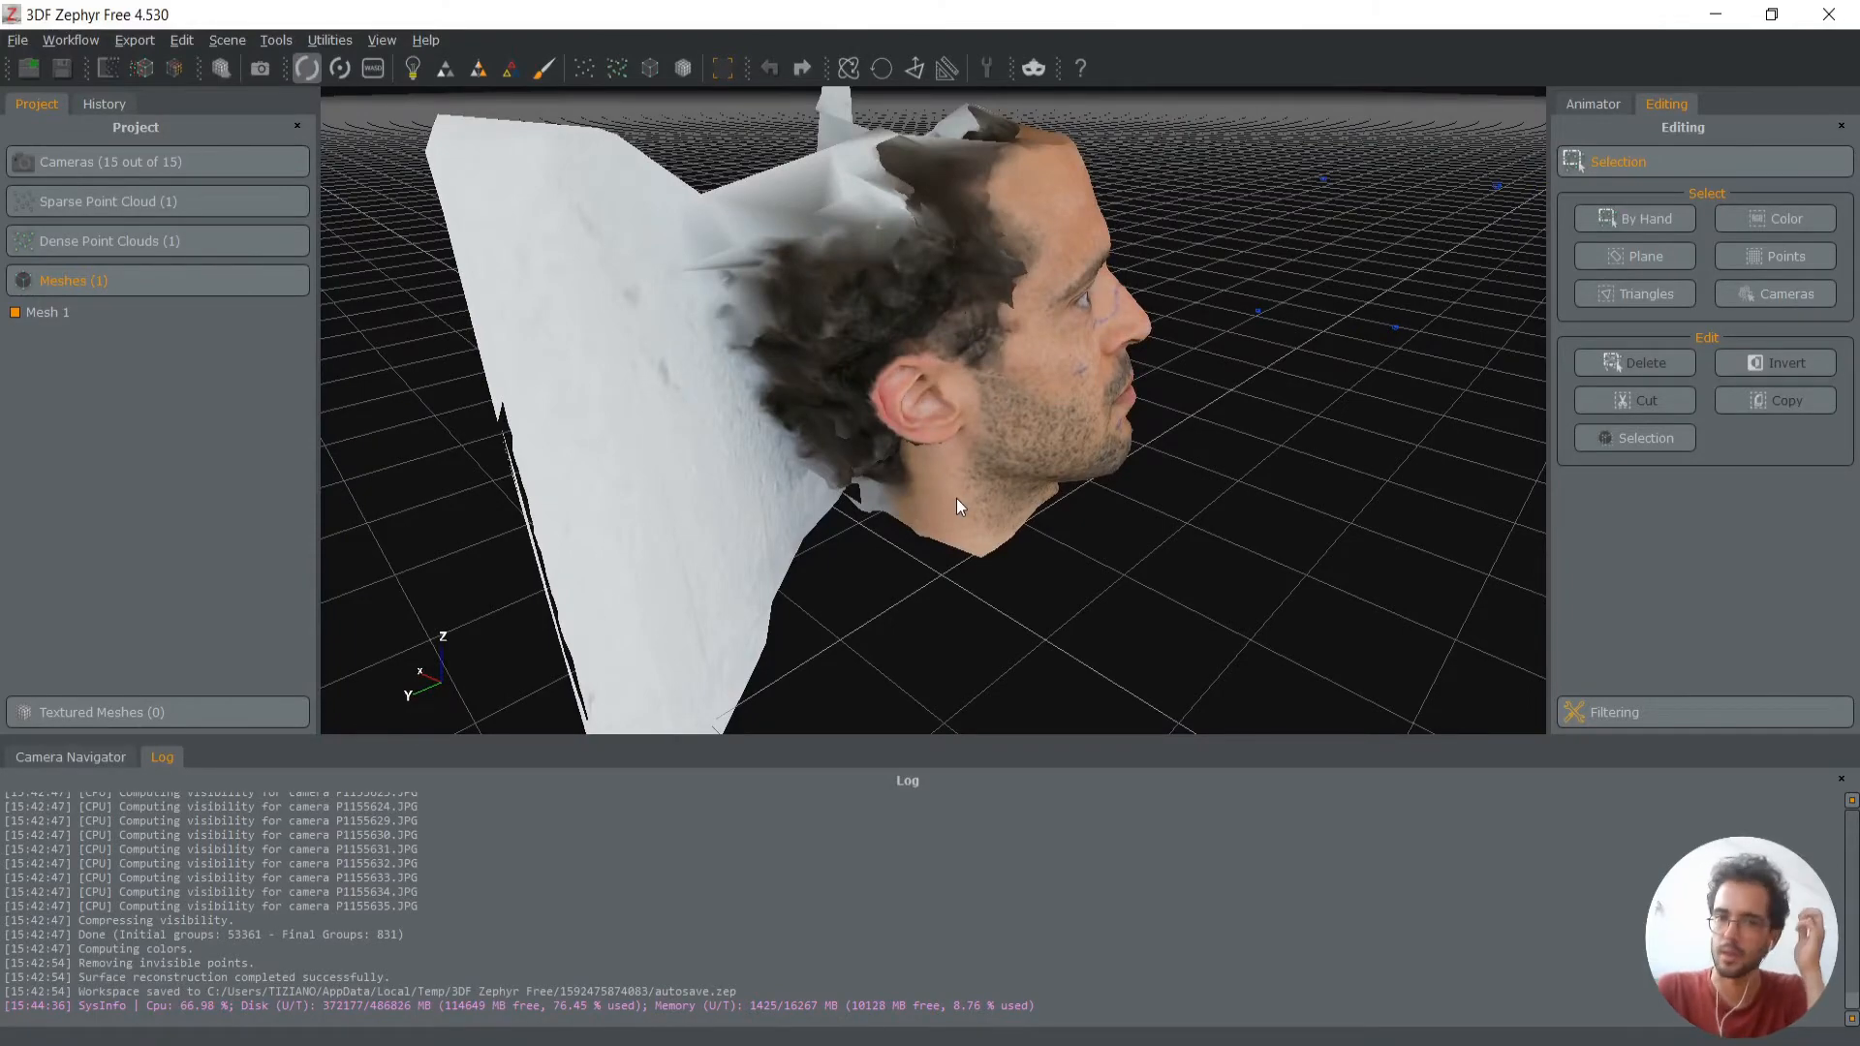
pyautogui.moveTo(1179, 503); pyautogui.dragTo(708, 511)
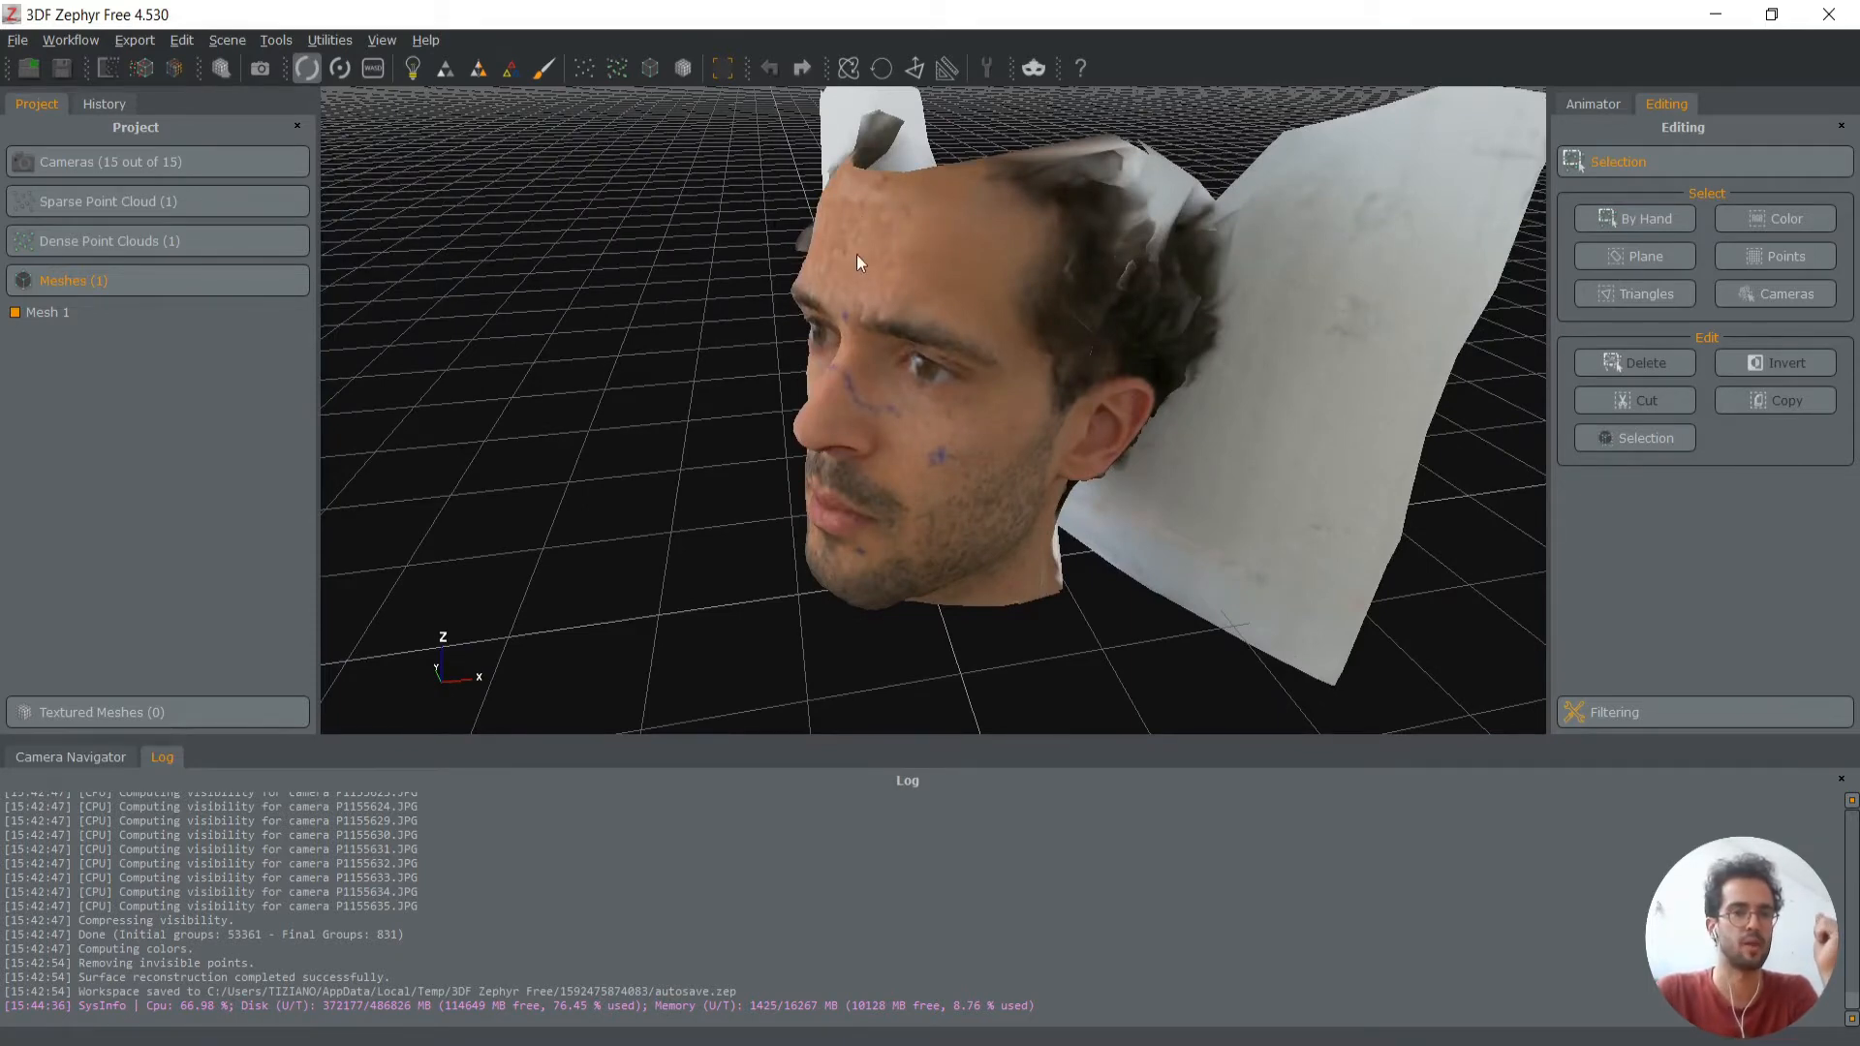
pyautogui.moveTo(789, 465); pyautogui.dragTo(1180, 525)
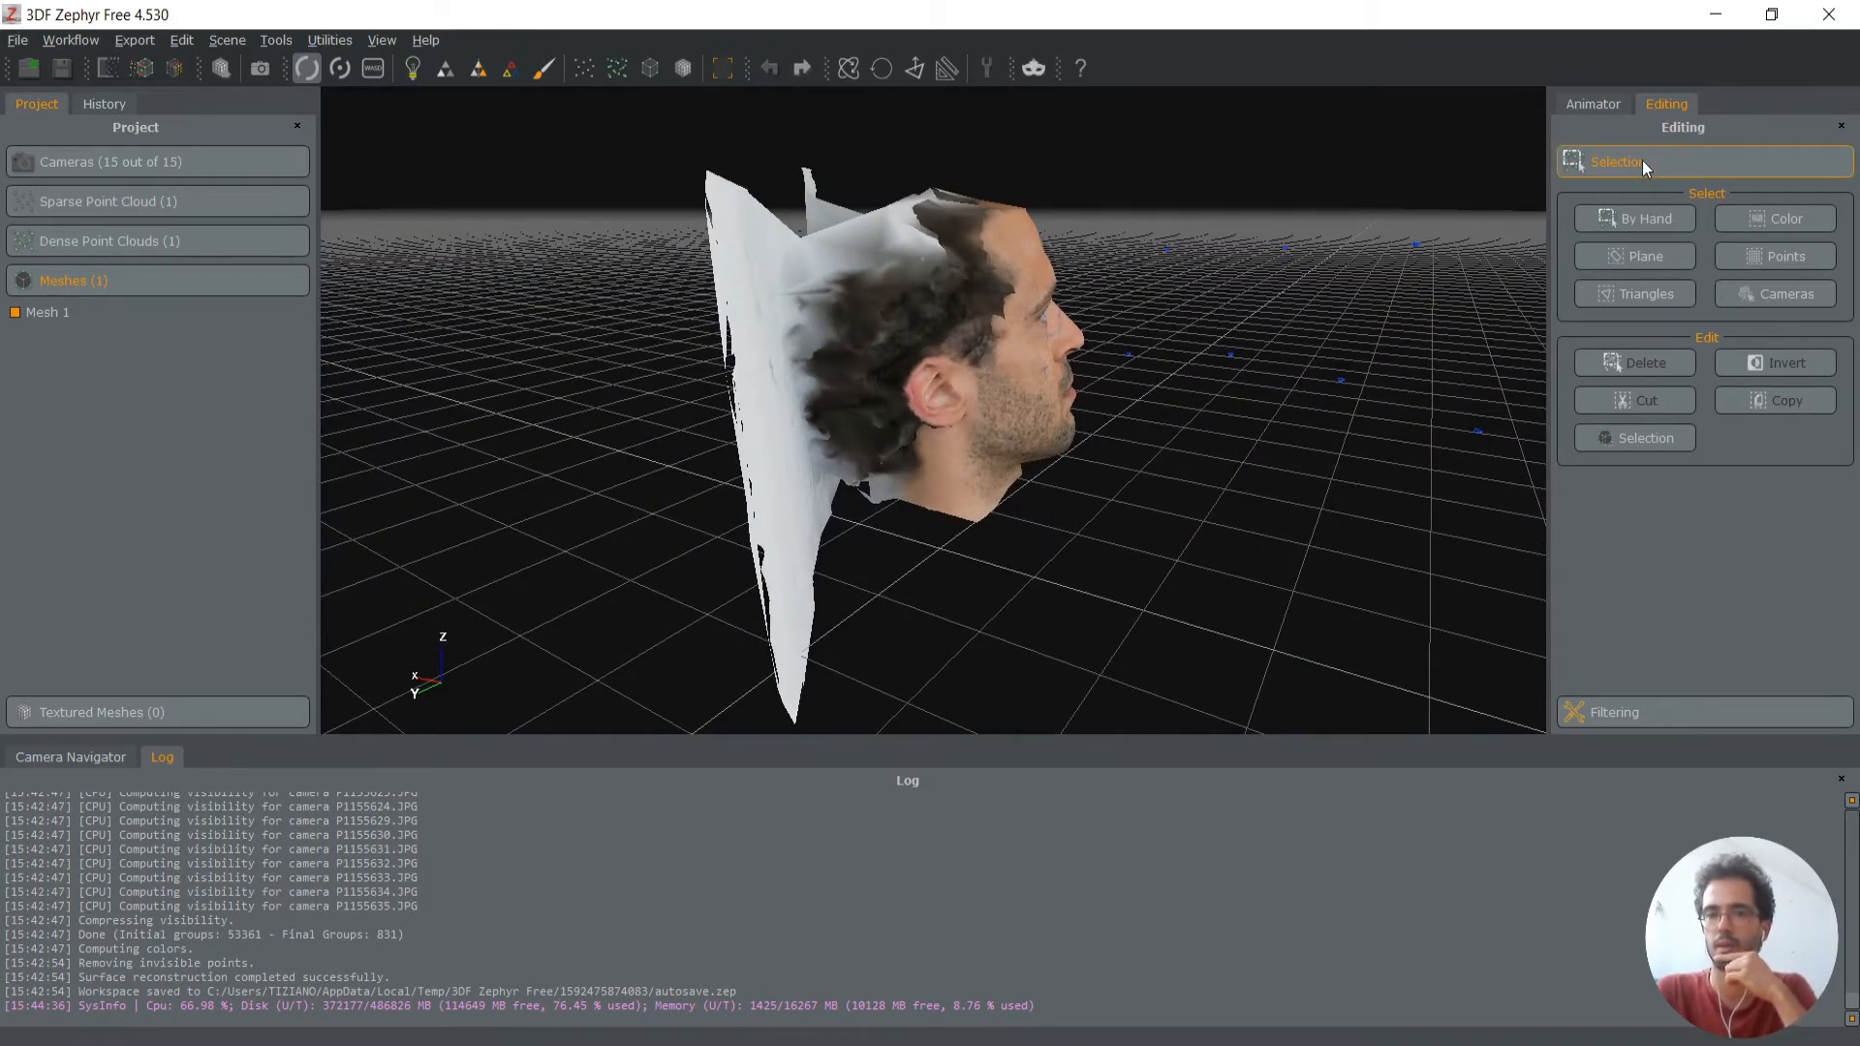
# Look over the keypoints animator, the Filter Selection methods and the by-hand selection tools without applying anything
pyautogui.click(1612, 107)
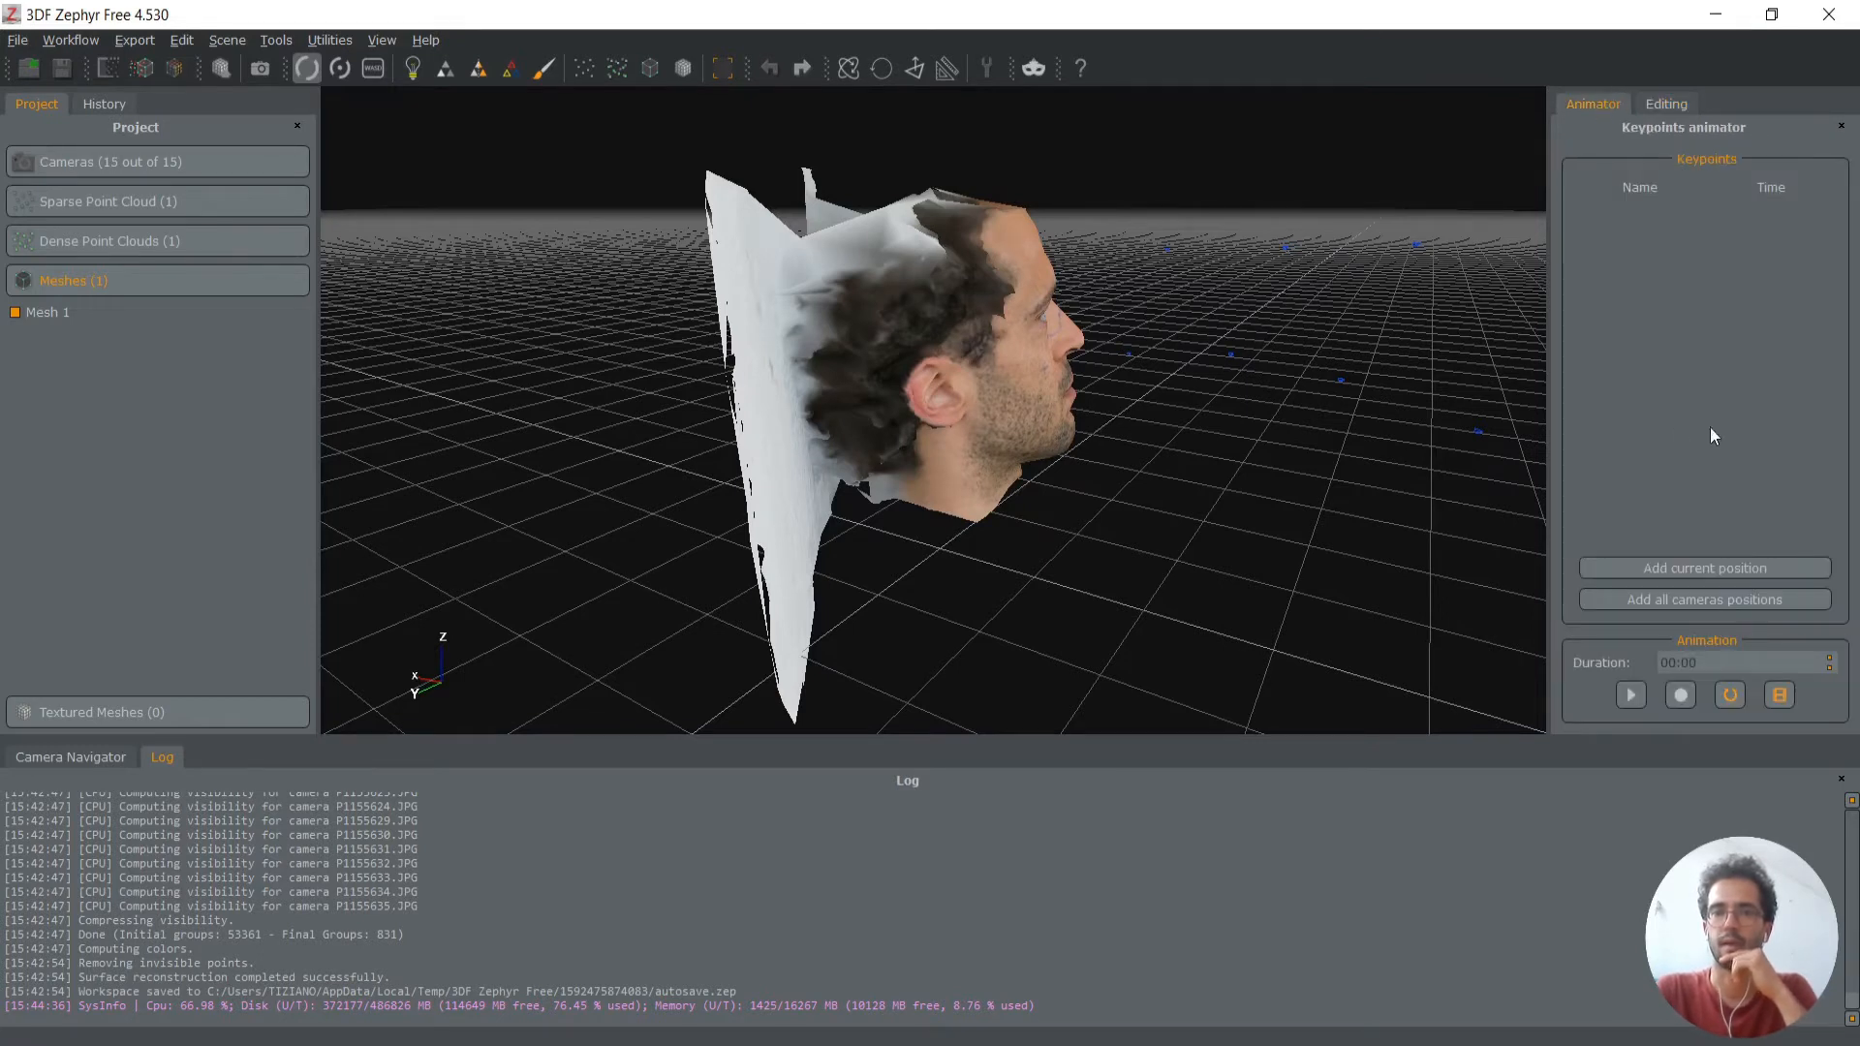
pyautogui.click(1661, 104)
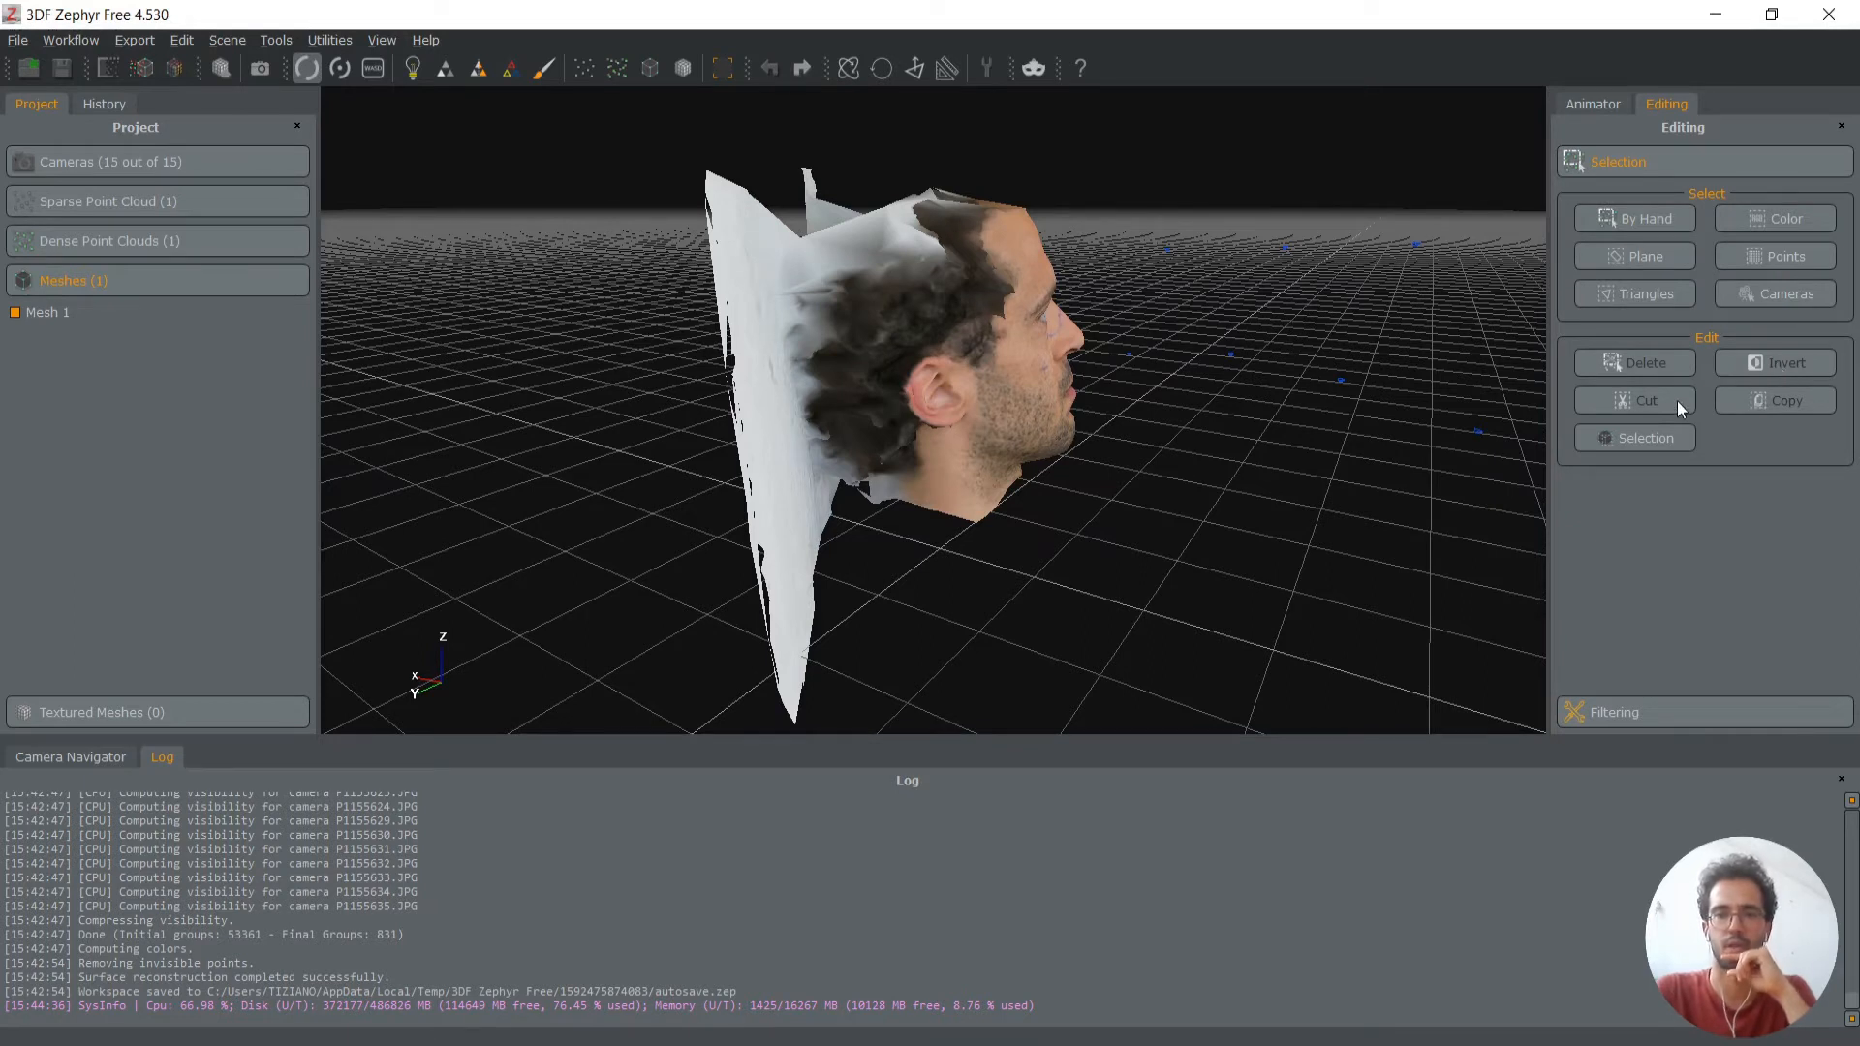
pyautogui.click(1630, 445)
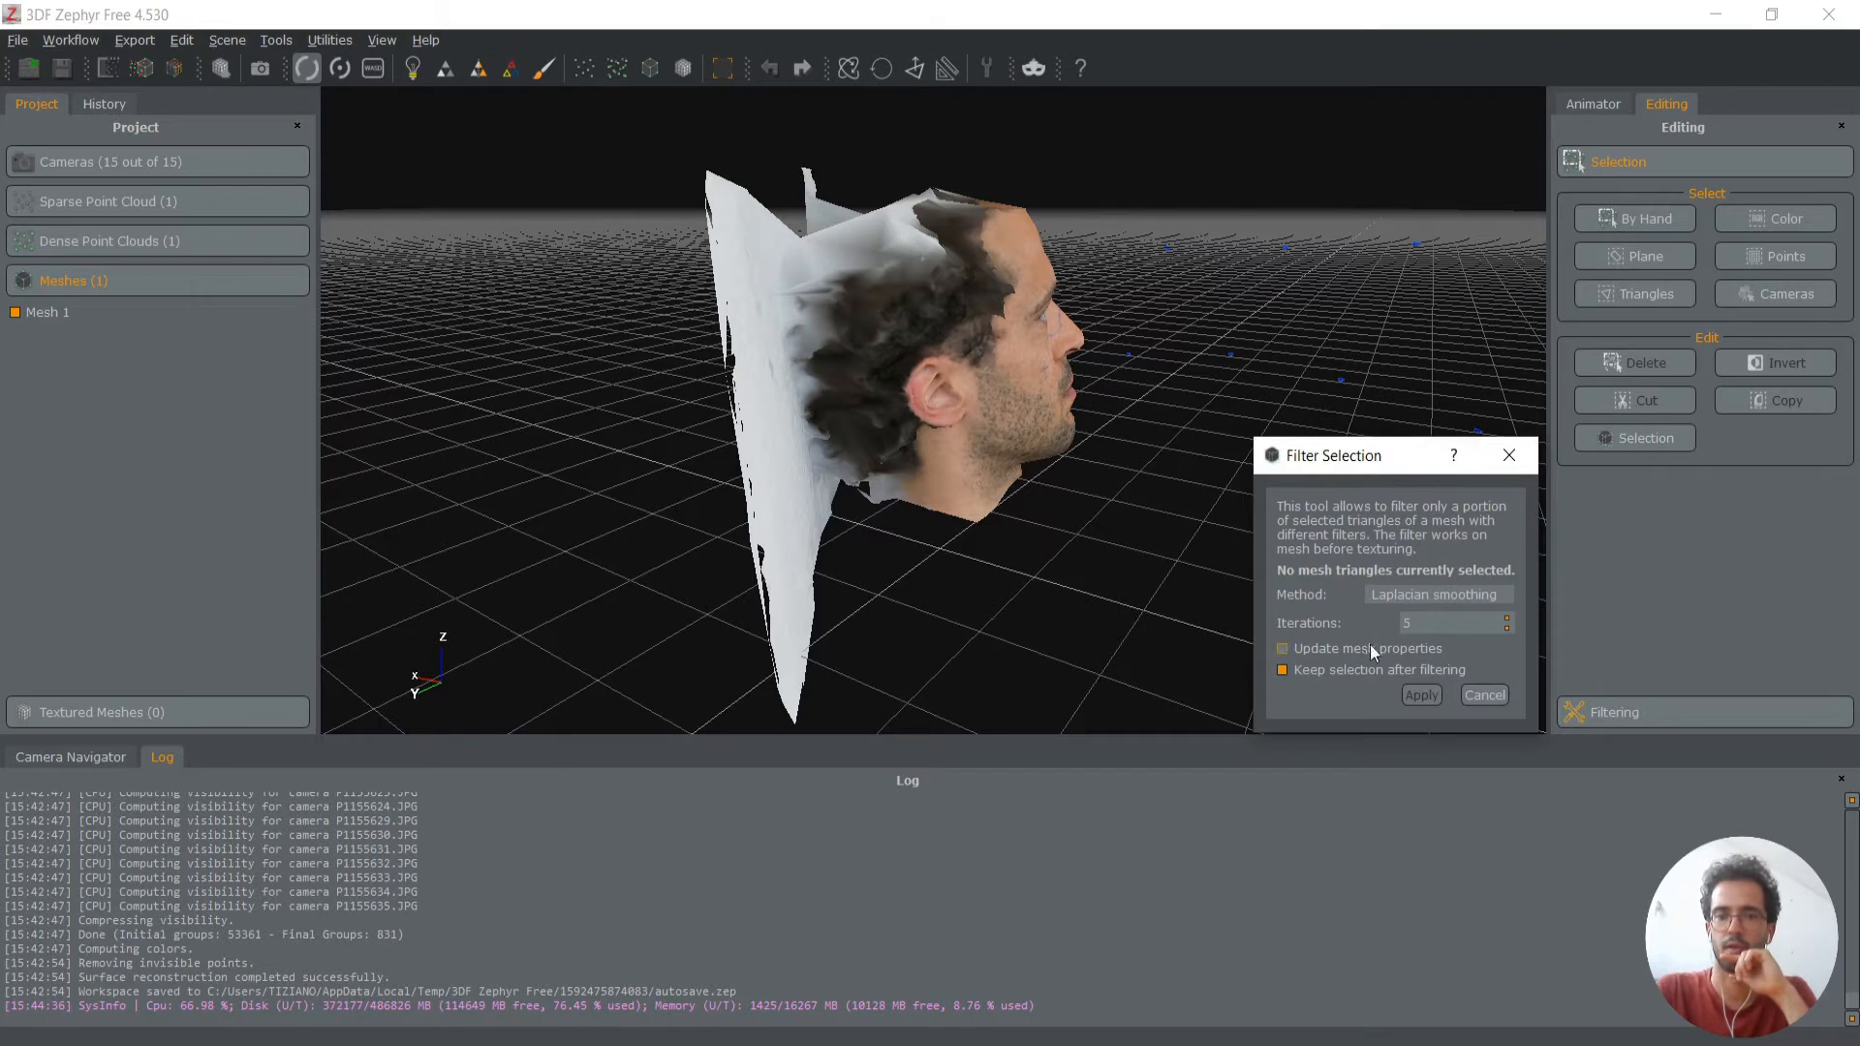
pyautogui.click(1438, 593)
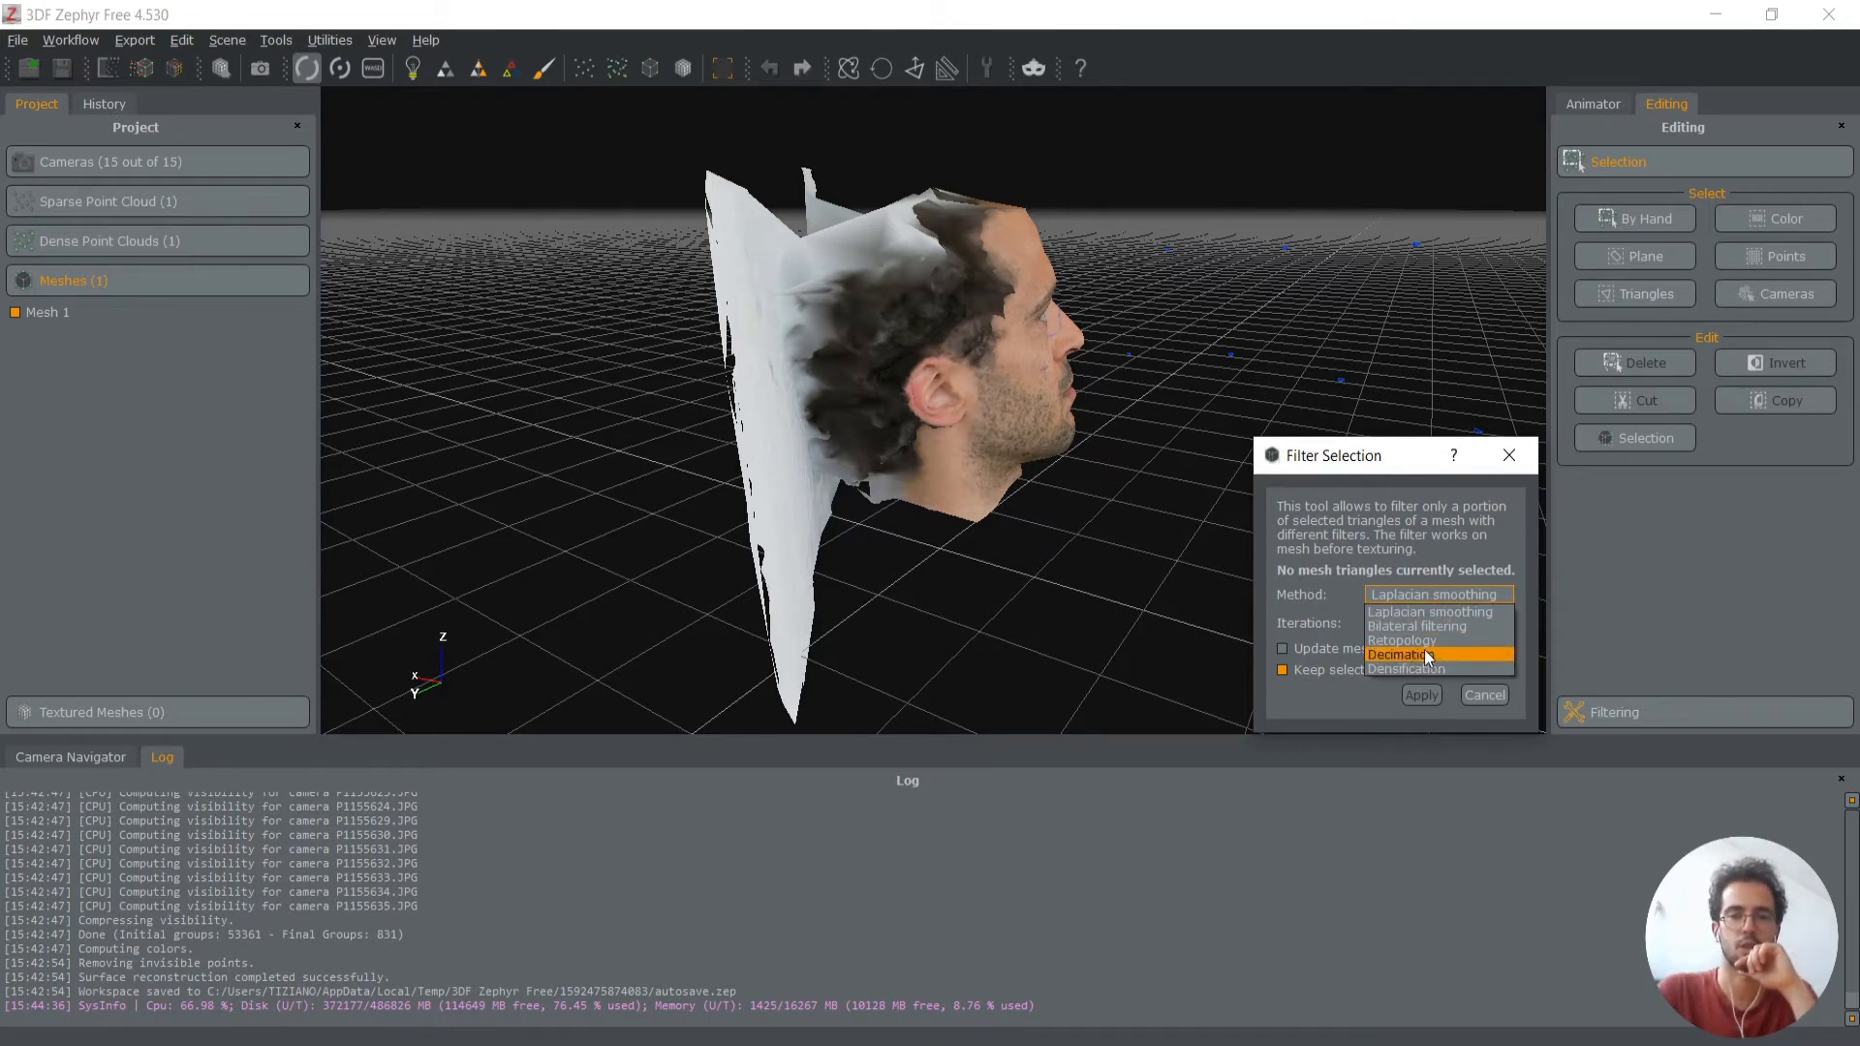
pyautogui.click(1509, 459)
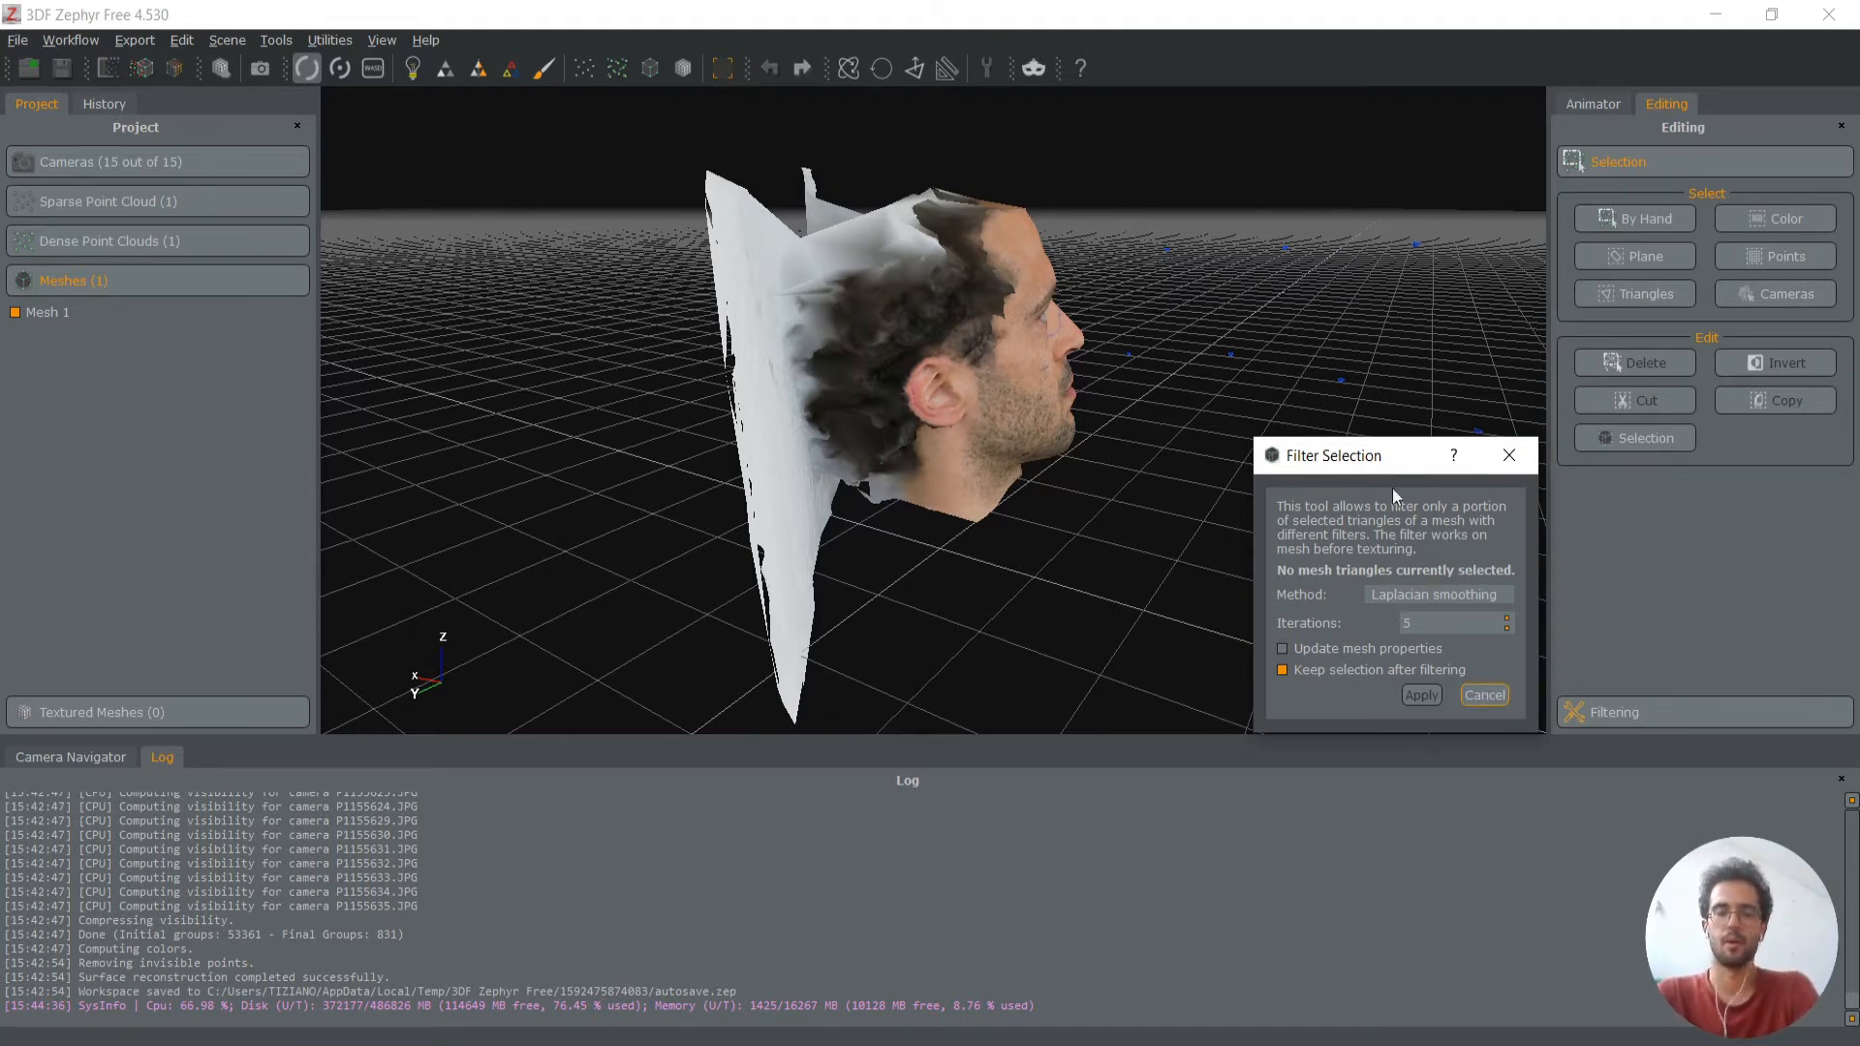
pyautogui.click(1507, 456)
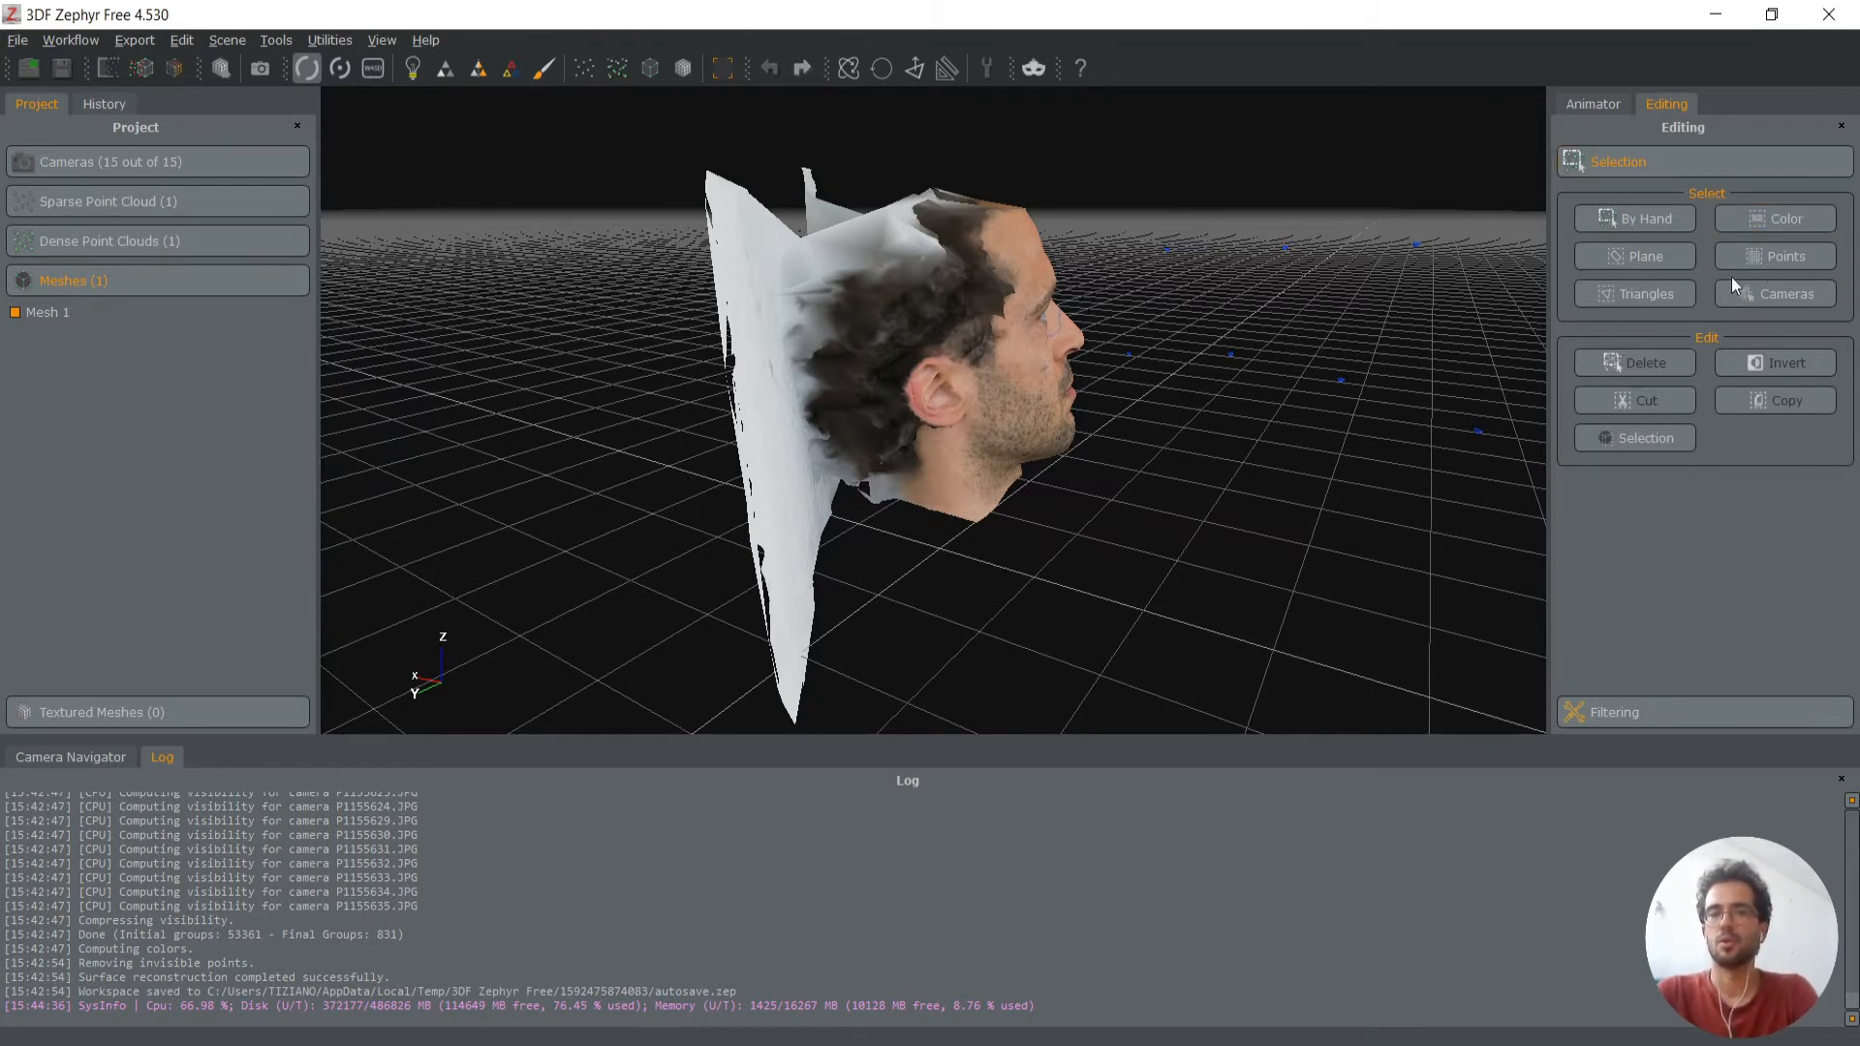
pyautogui.click(1629, 221)
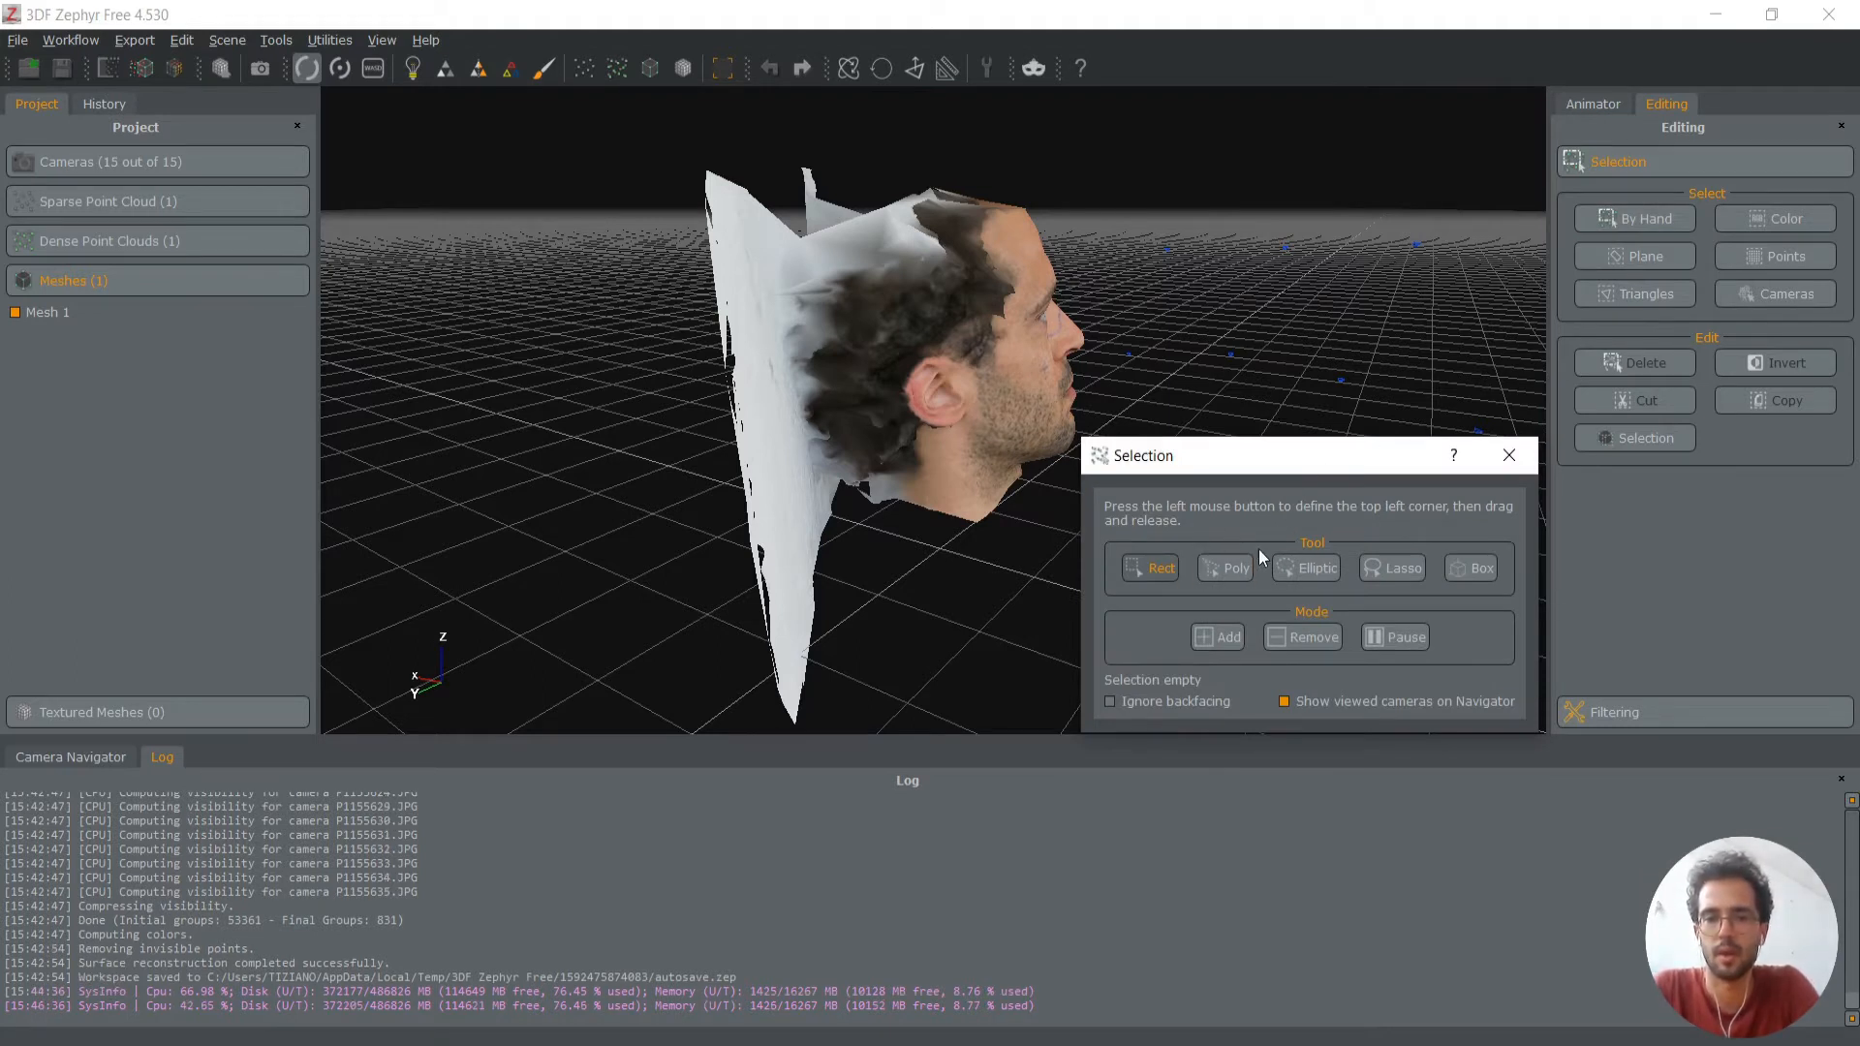
pyautogui.click(1509, 456)
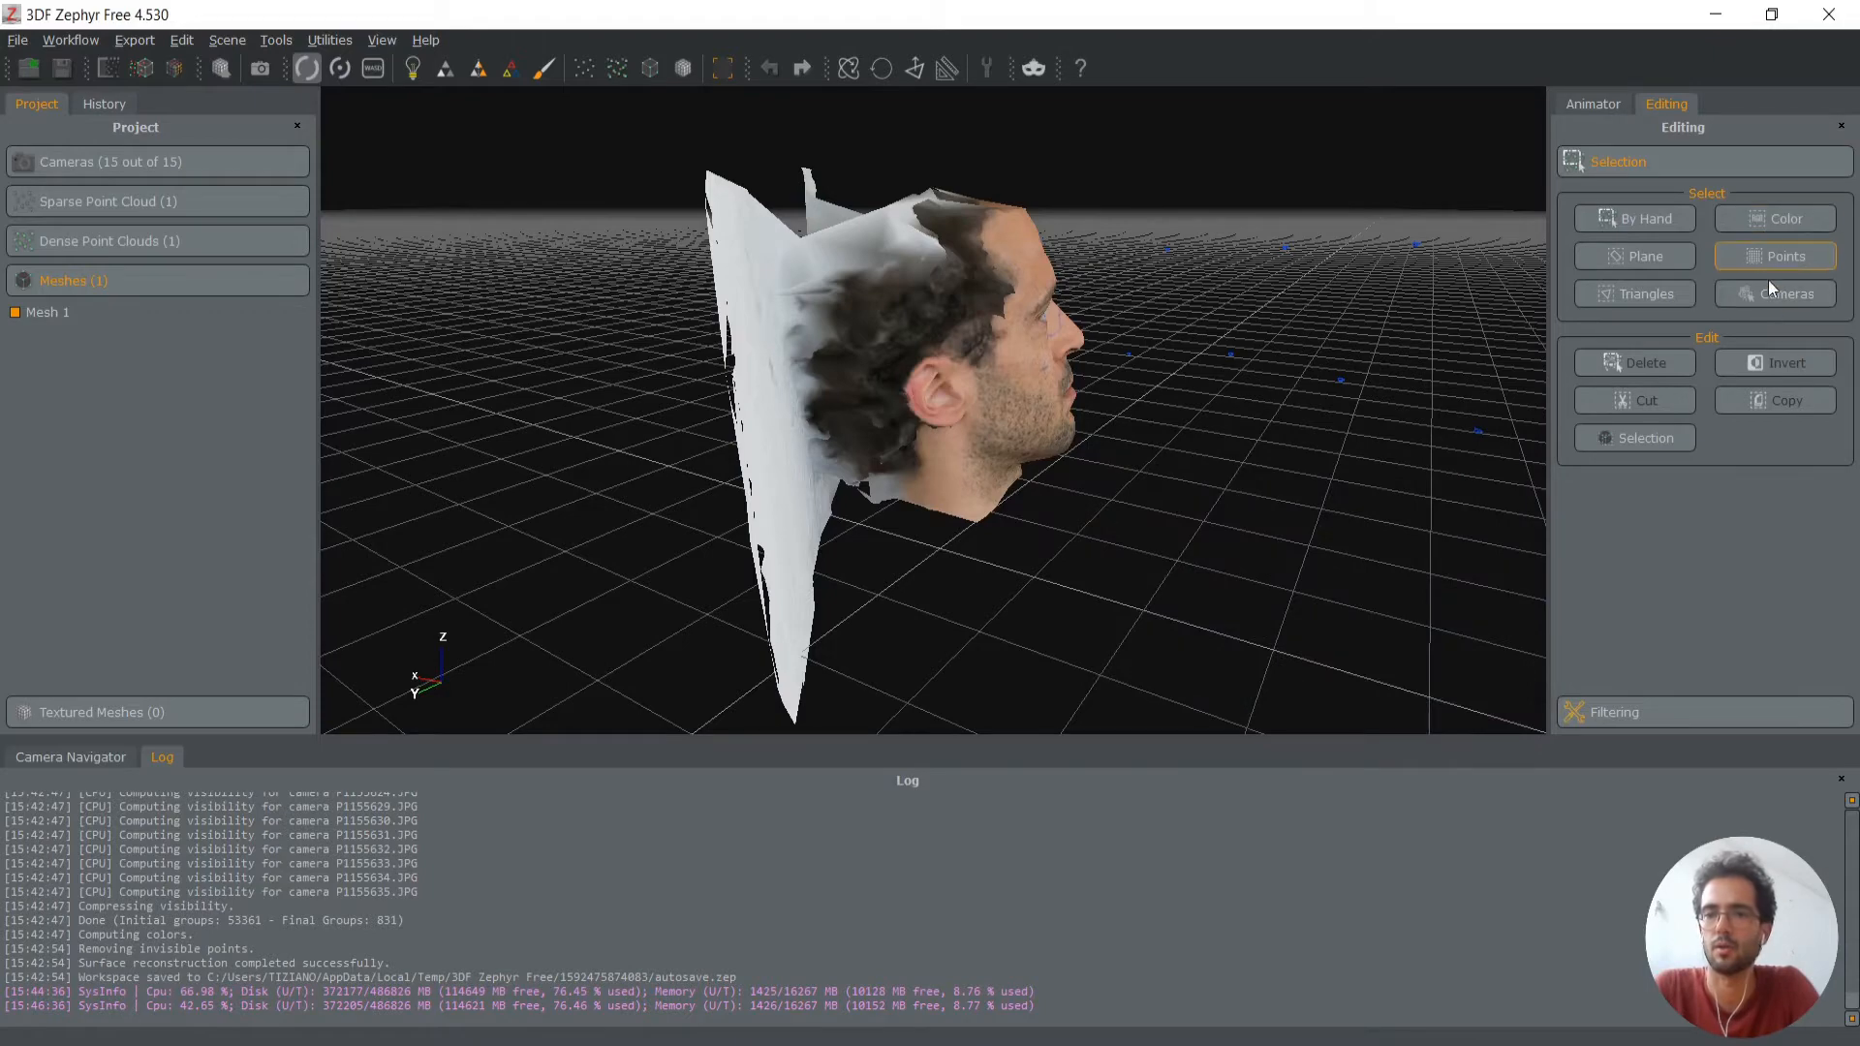
# Select the white background of Mesh 1 by color, sampling the wall beside the head with a threshold of 0.10
pyautogui.click(1776, 219)
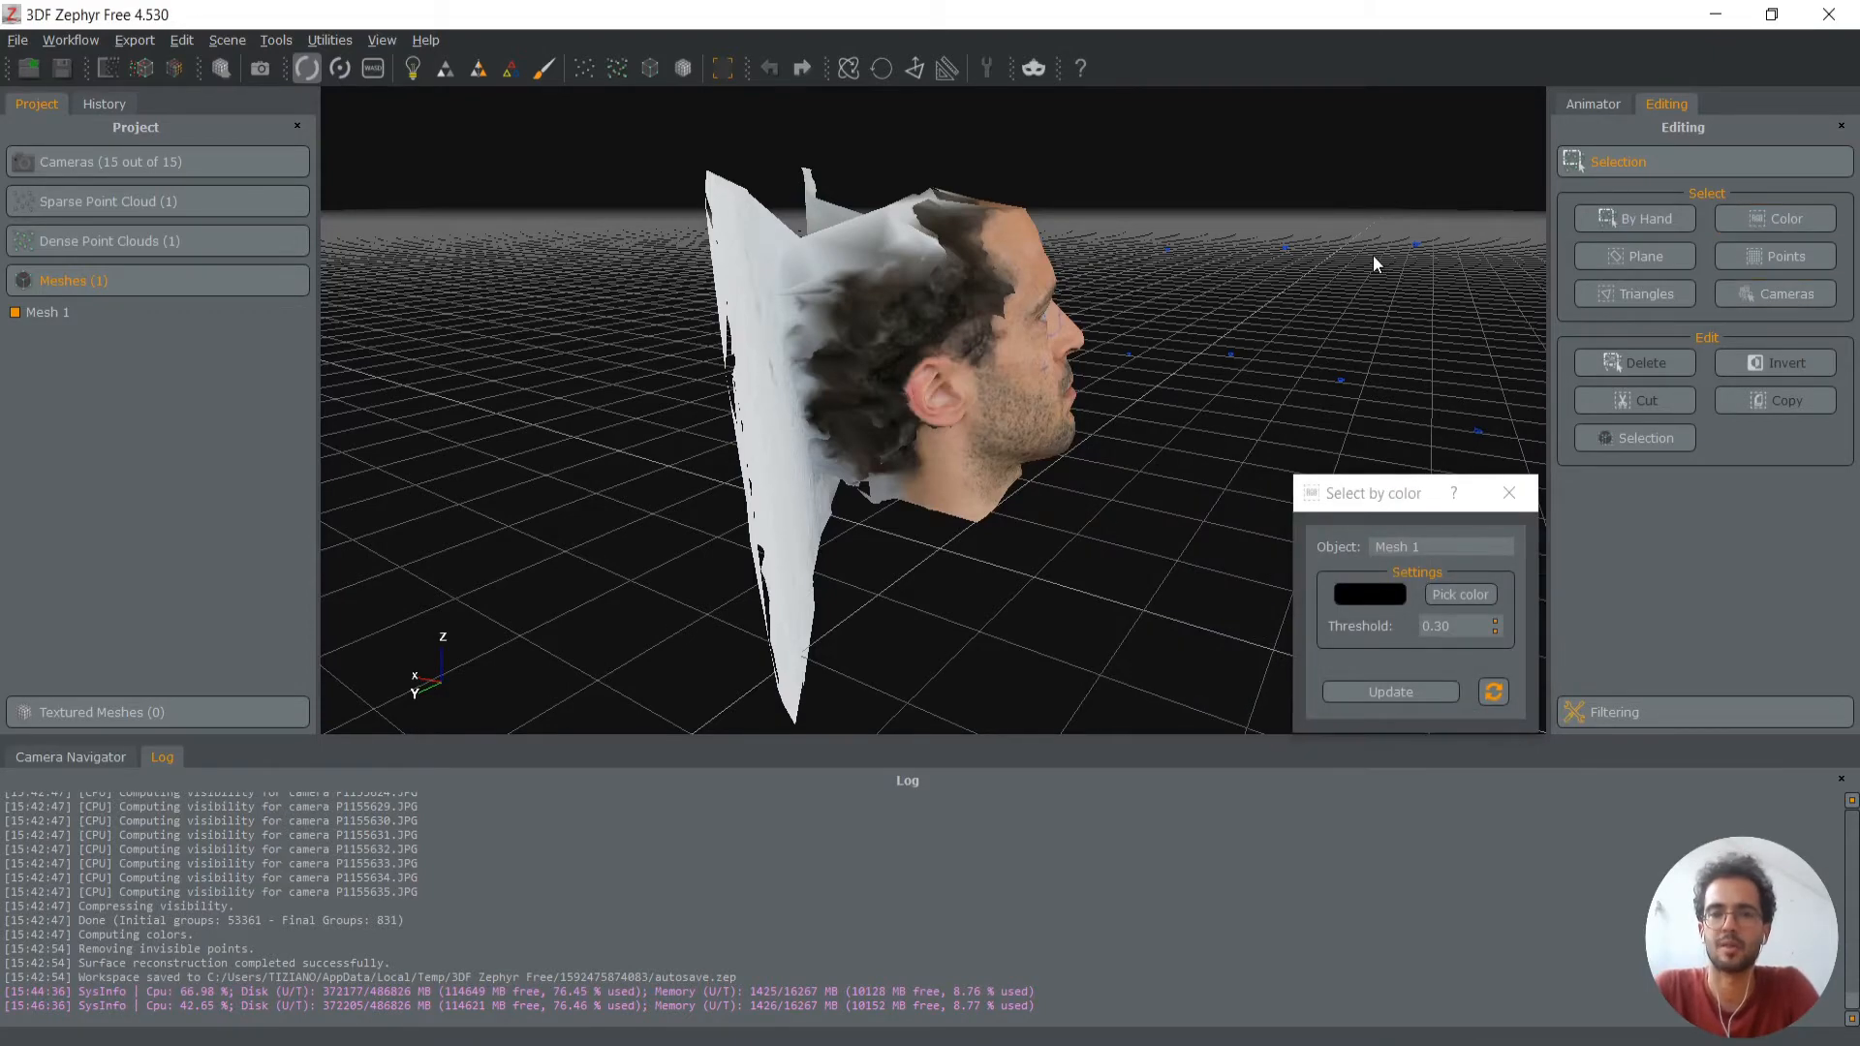
pyautogui.moveTo(1373, 254); pyautogui.dragTo(1040, 261)
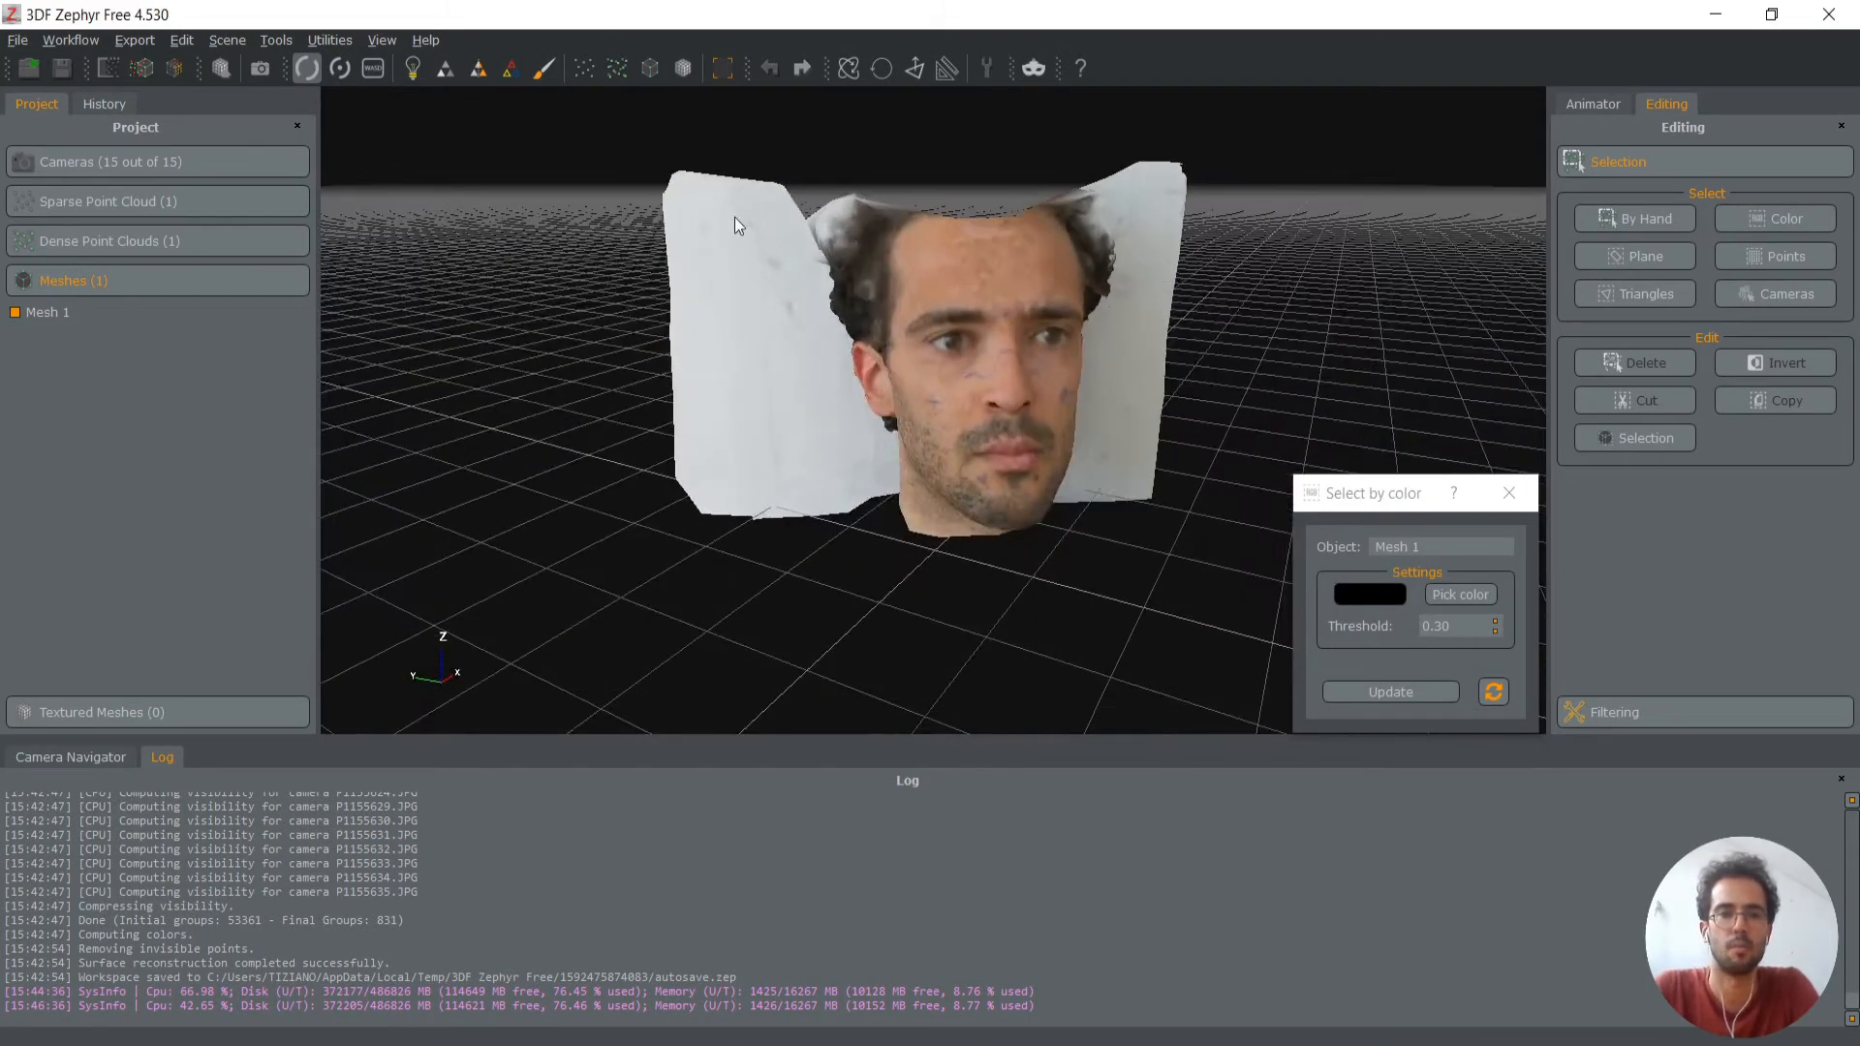
pyautogui.click(1369, 594)
pyautogui.click(1652, 387)
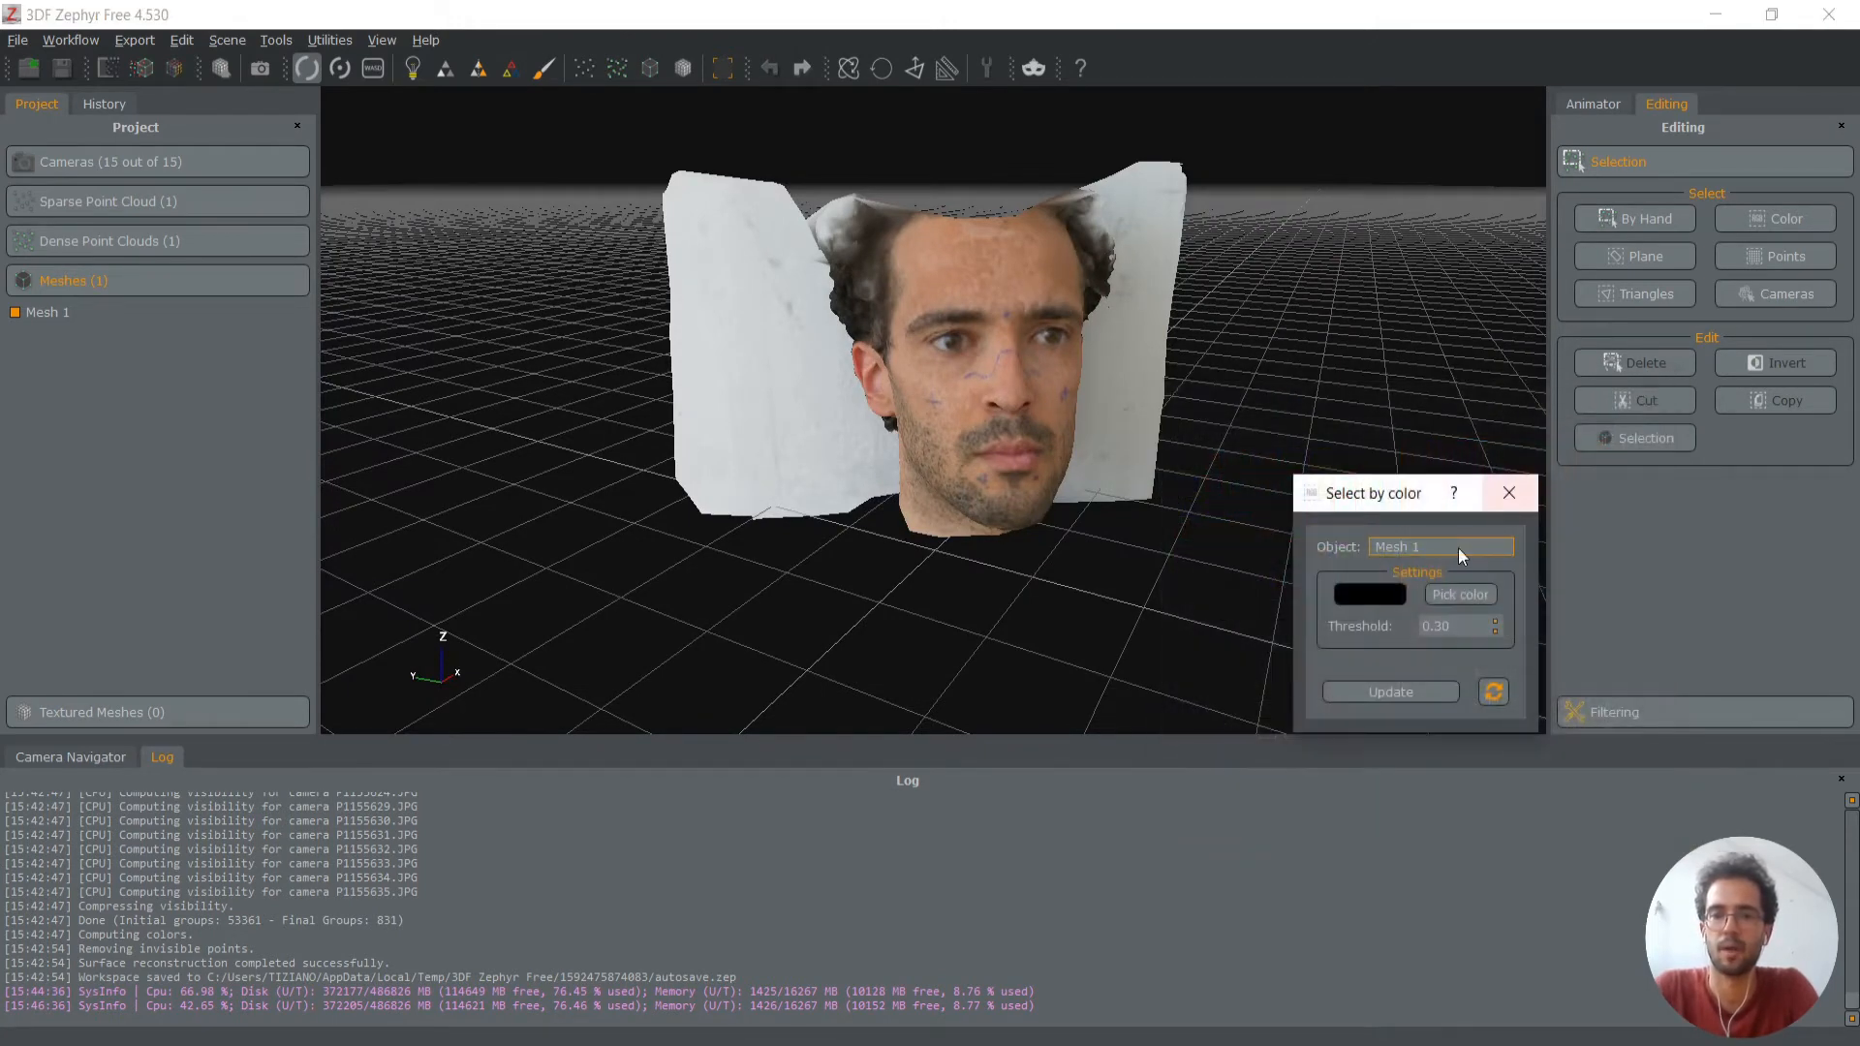
pyautogui.click(1459, 594)
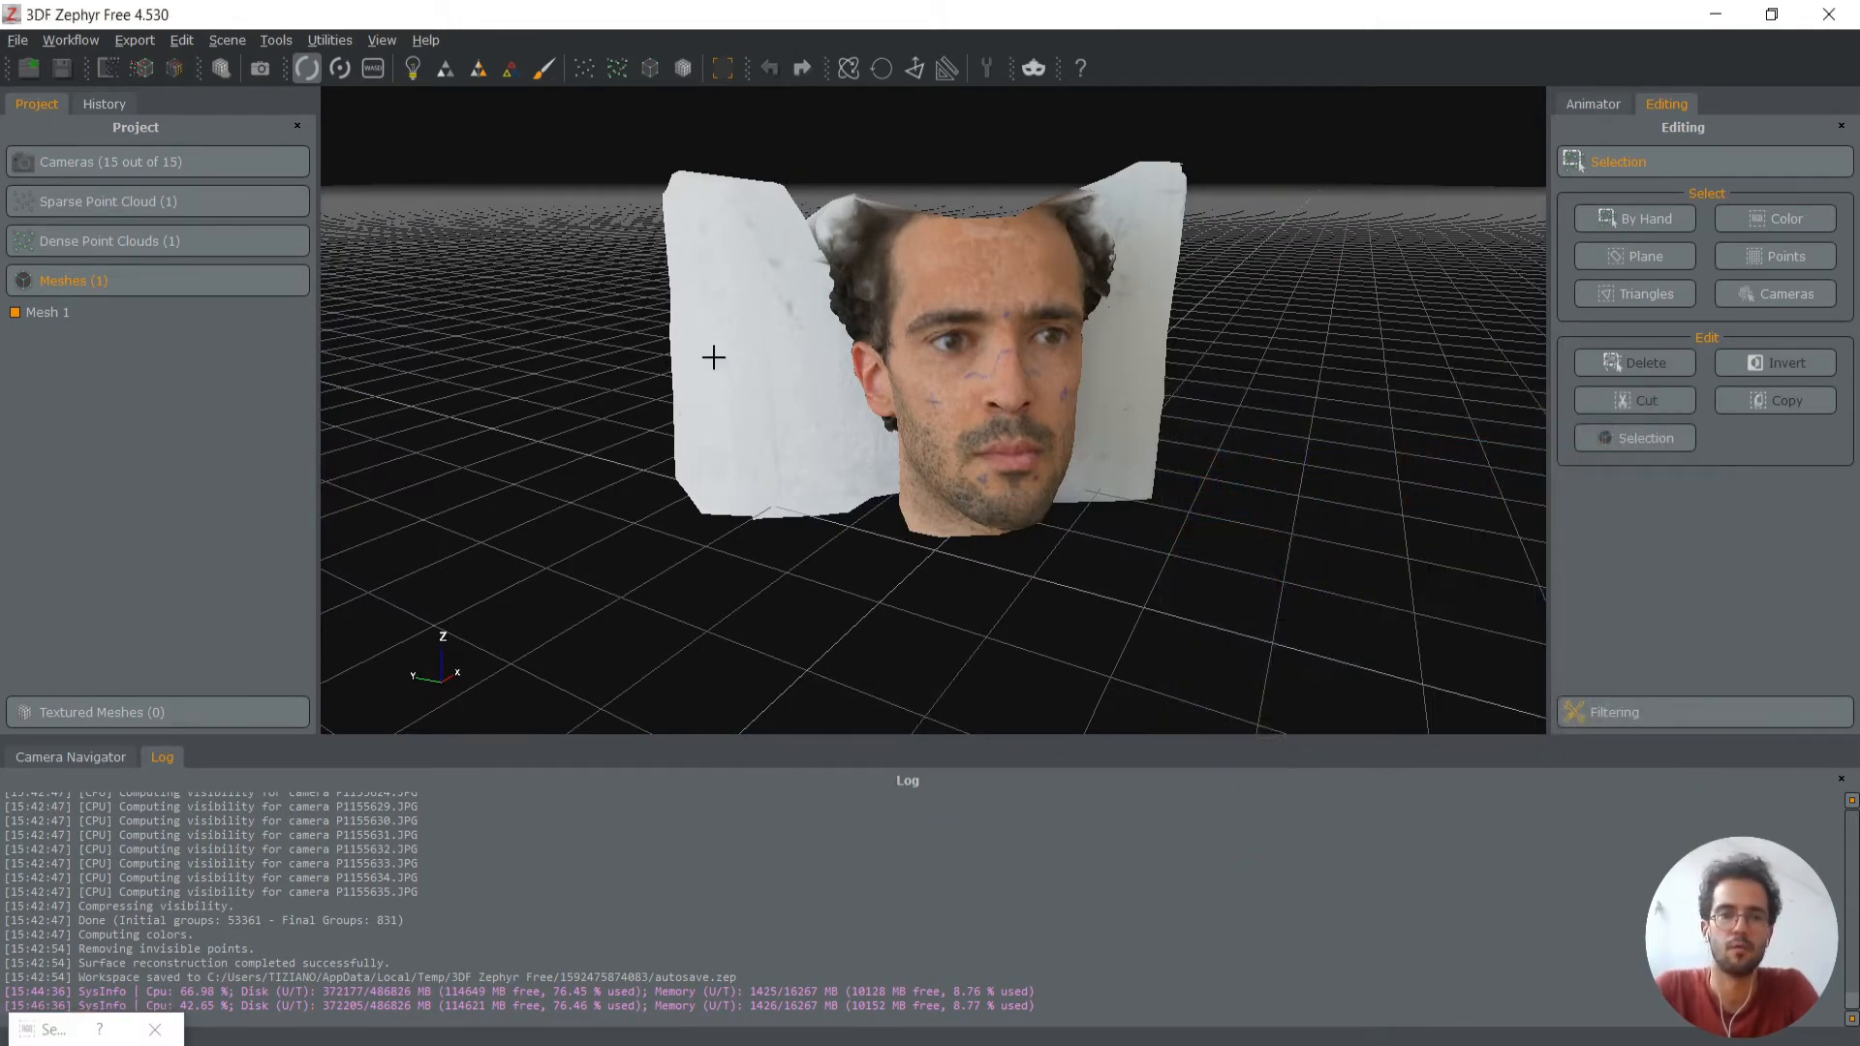
pyautogui.click(740, 310)
pyautogui.click(1469, 631)
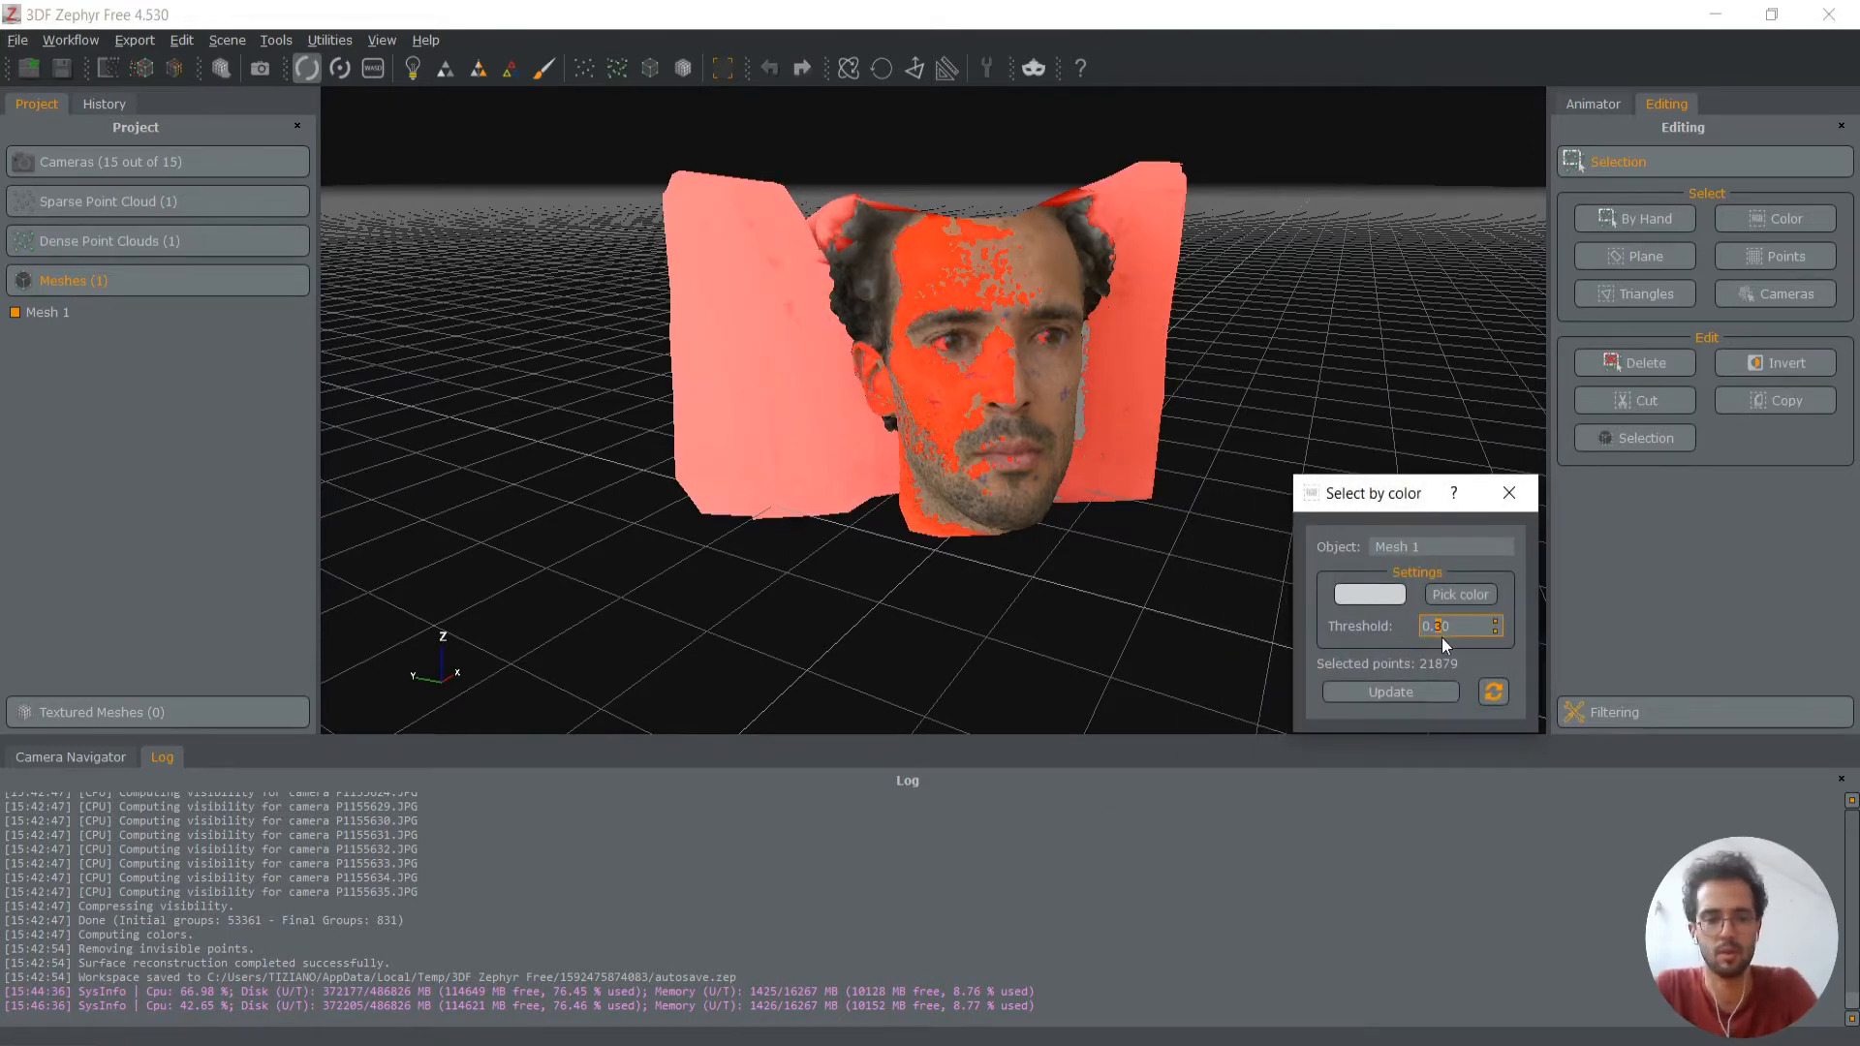
pyautogui.click(1416, 691)
# Check the color selection all around the head and delete the selected background from Mesh 1
pyautogui.moveTo(969, 465); pyautogui.dragTo(707, 288)
pyautogui.moveTo(1015, 486); pyautogui.dragTo(755, 376)
pyautogui.scroll(8, 1017, 319)
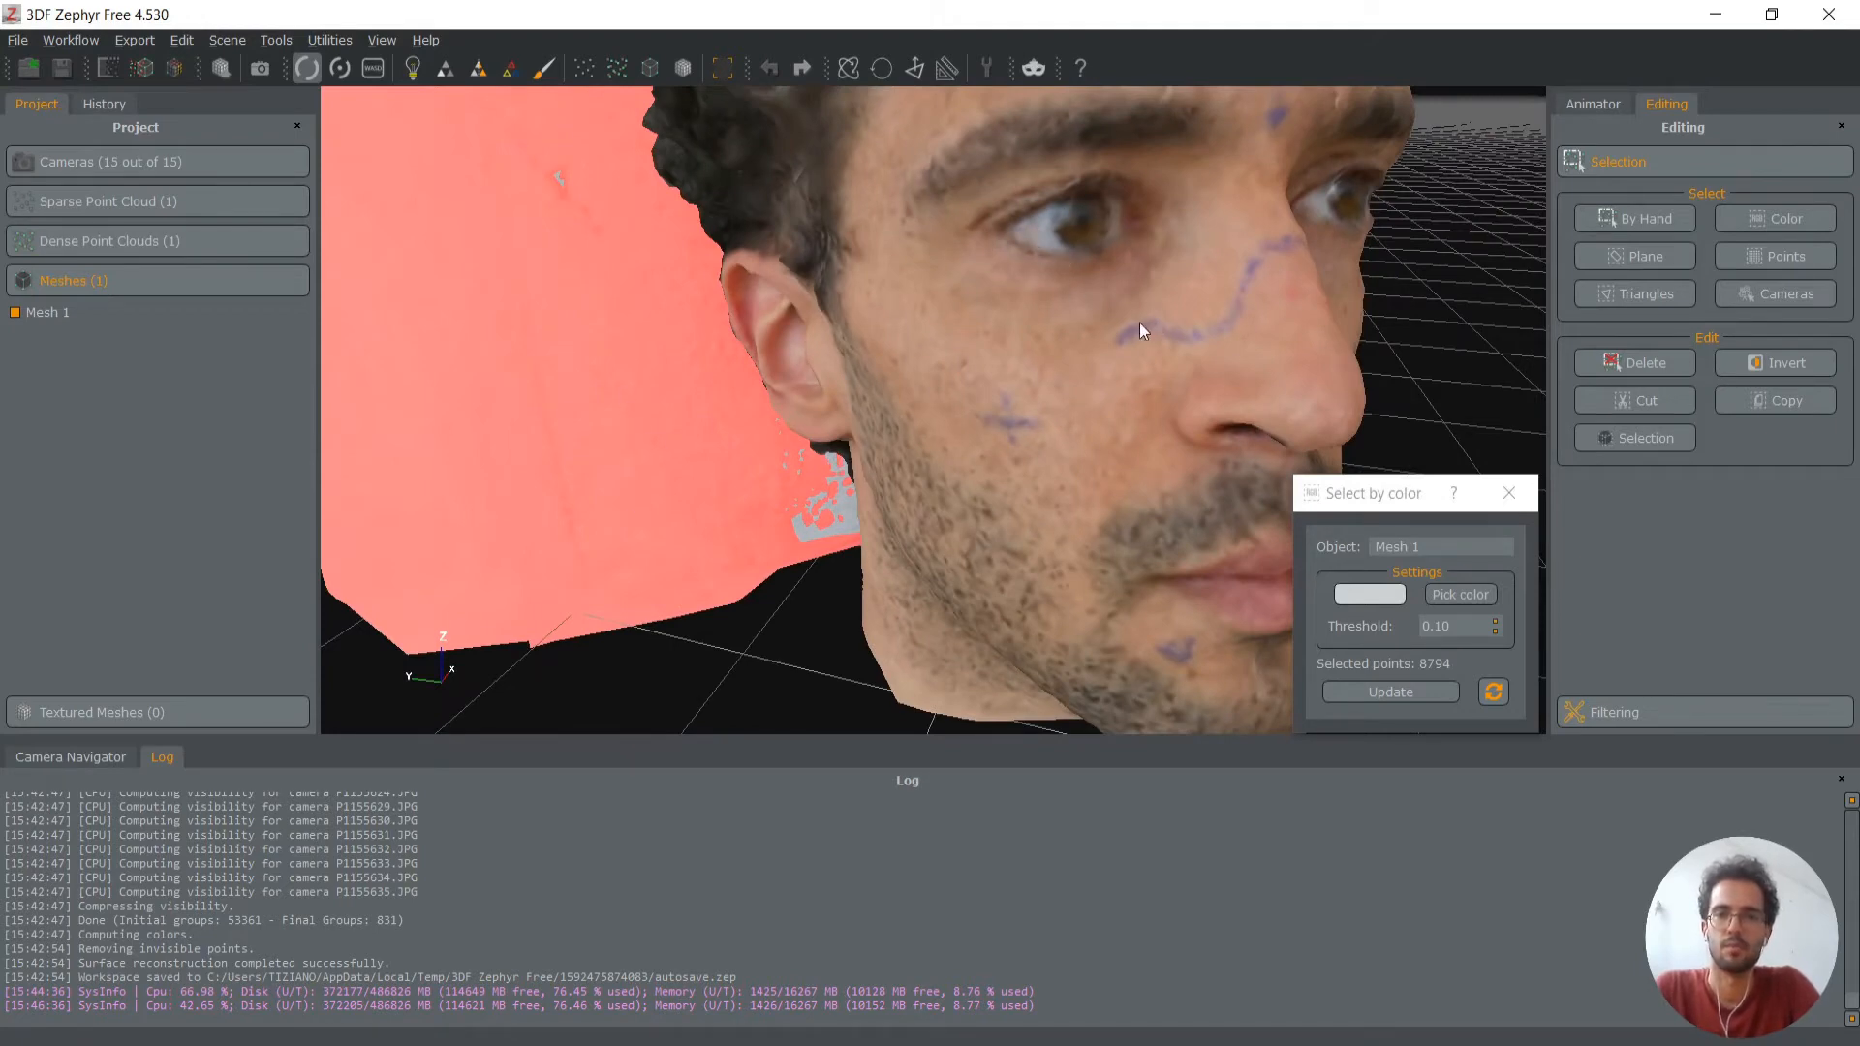
pyautogui.moveTo(1140, 324); pyautogui.dragTo(1012, 332)
pyautogui.scroll(-5, 1143, 323)
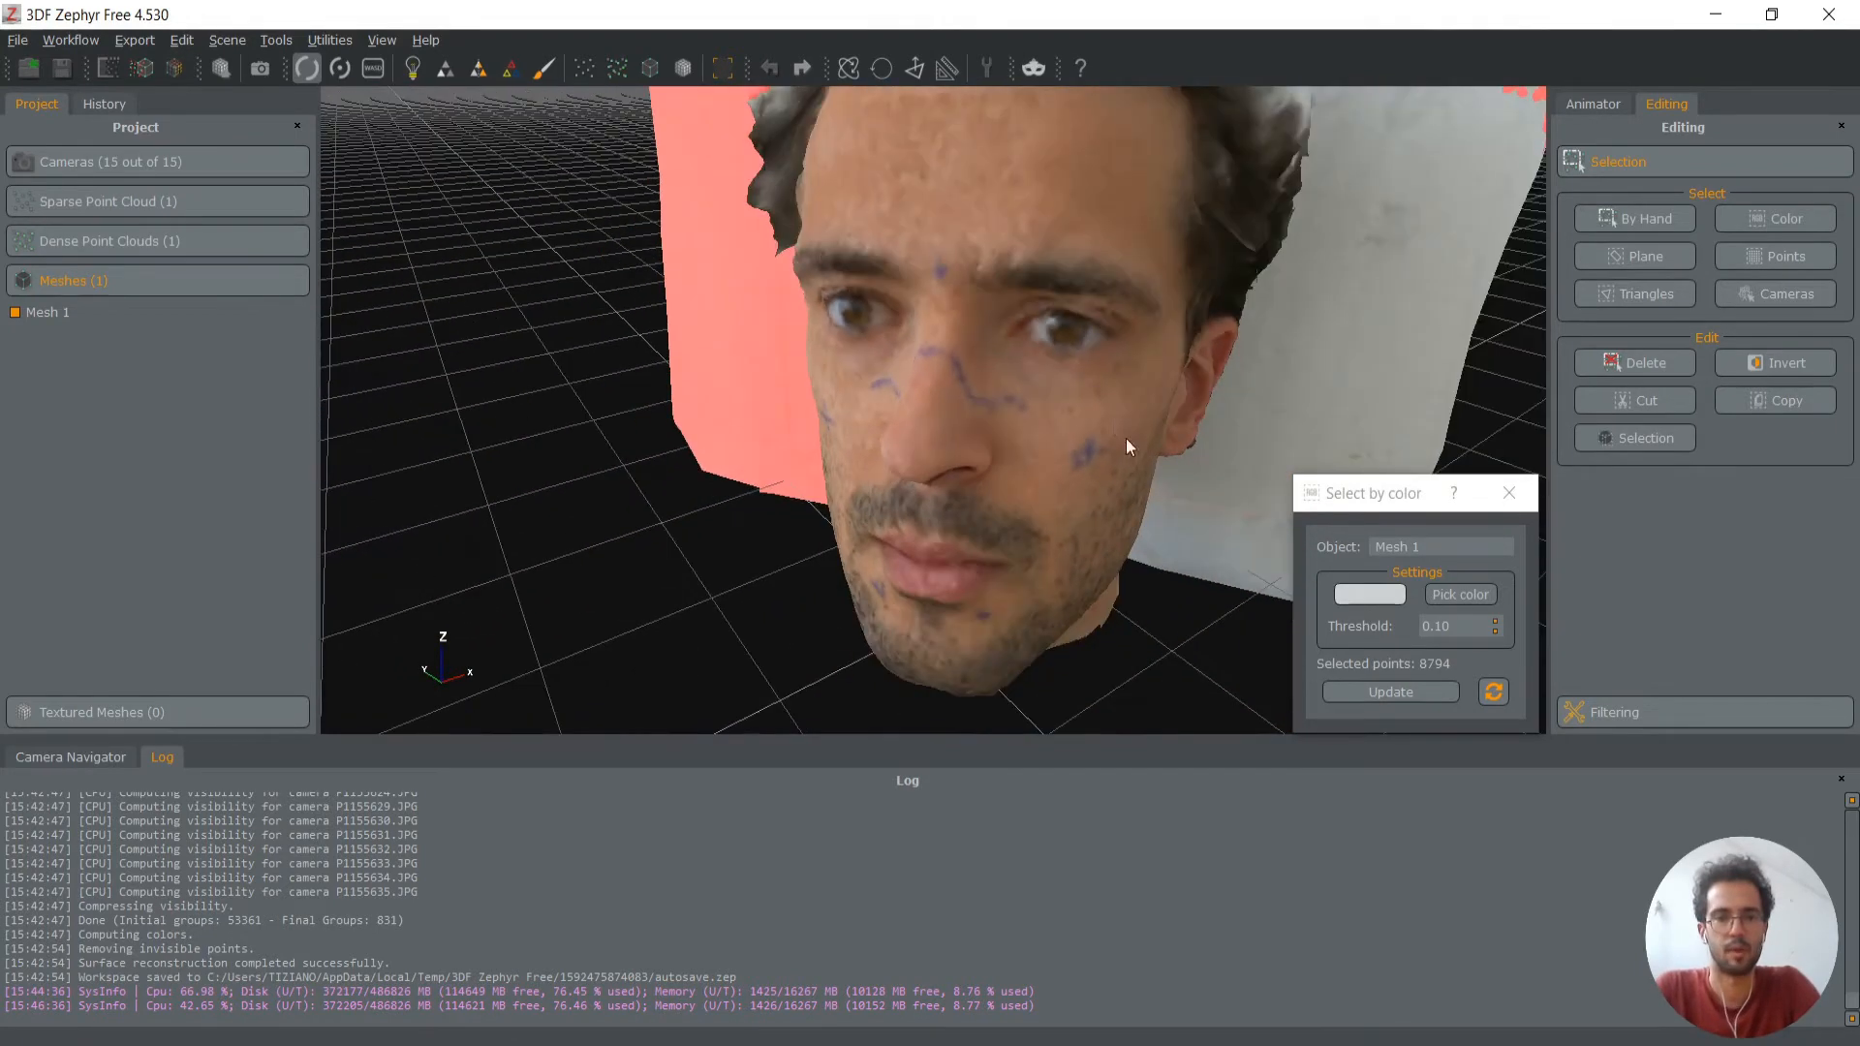
pyautogui.moveTo(1125, 438); pyautogui.dragTo(1544, 564)
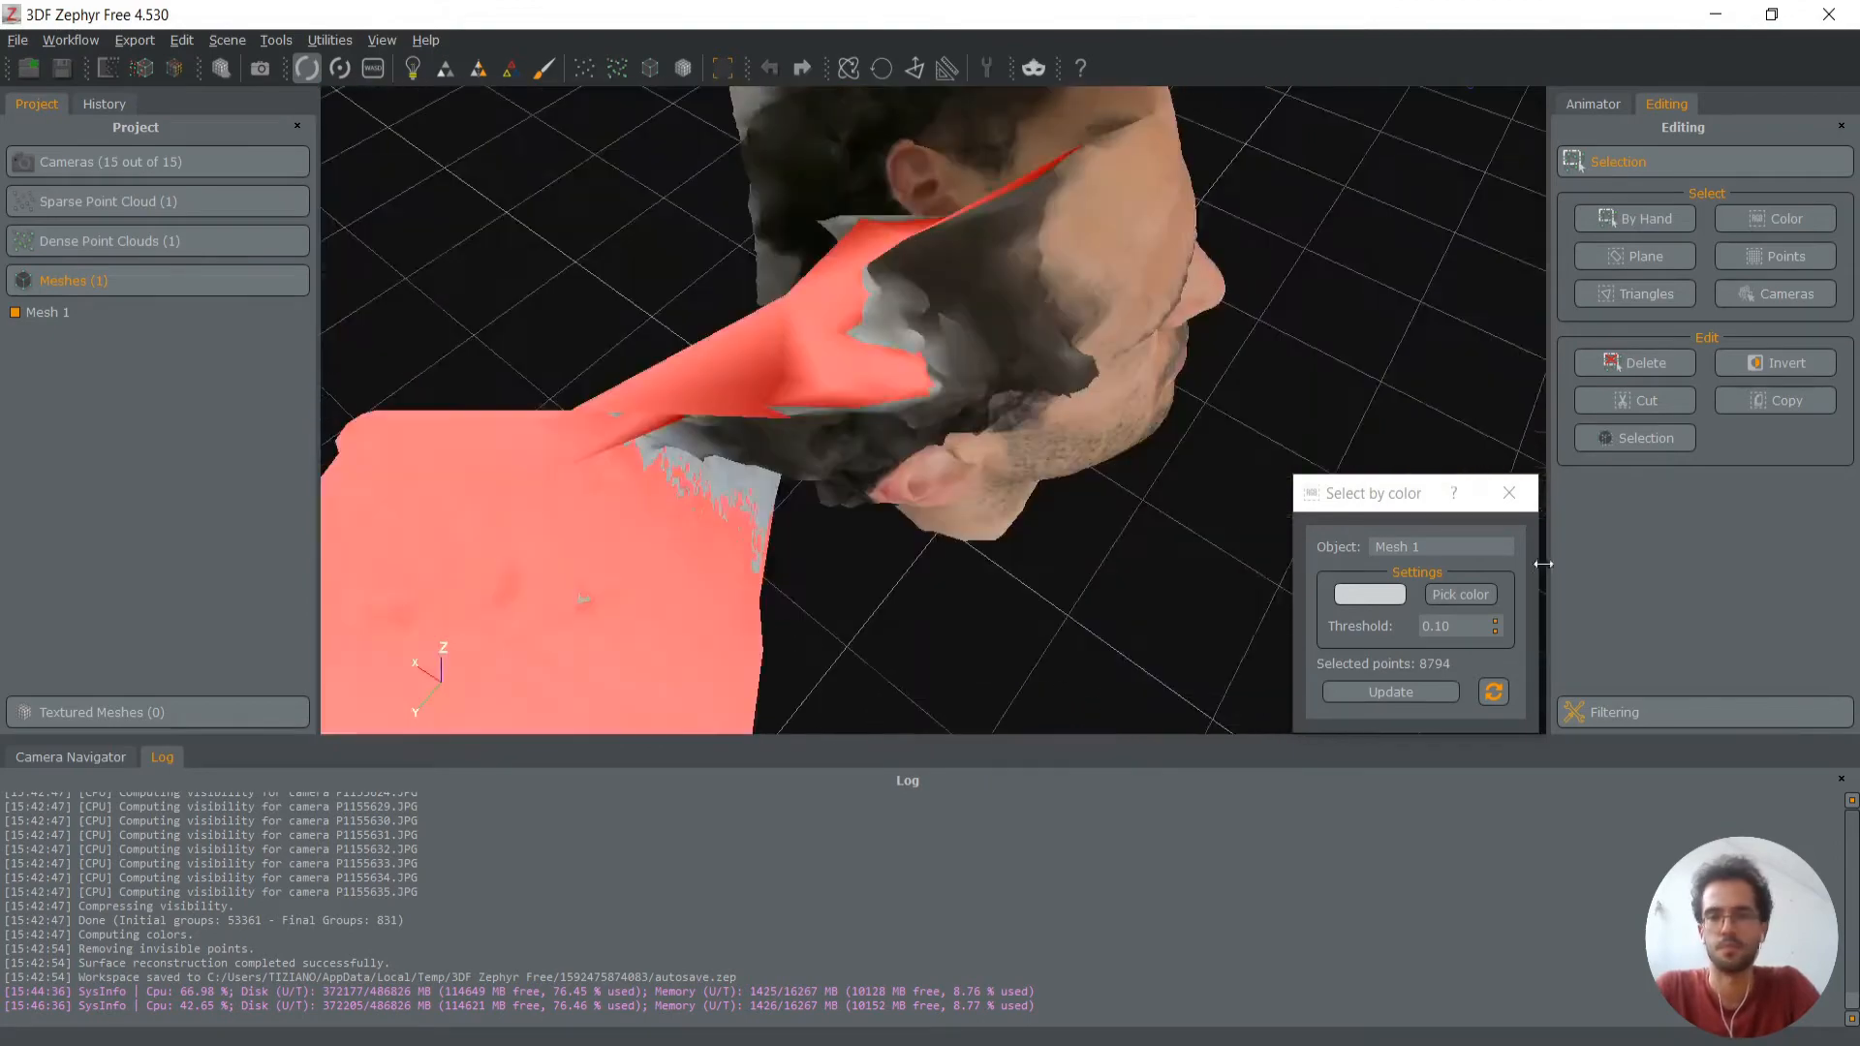
pyautogui.moveTo(1027, 435); pyautogui.dragTo(972, 258)
pyautogui.scroll(-3, 922, 363)
pyautogui.moveTo(922, 363); pyautogui.dragTo(1050, 490)
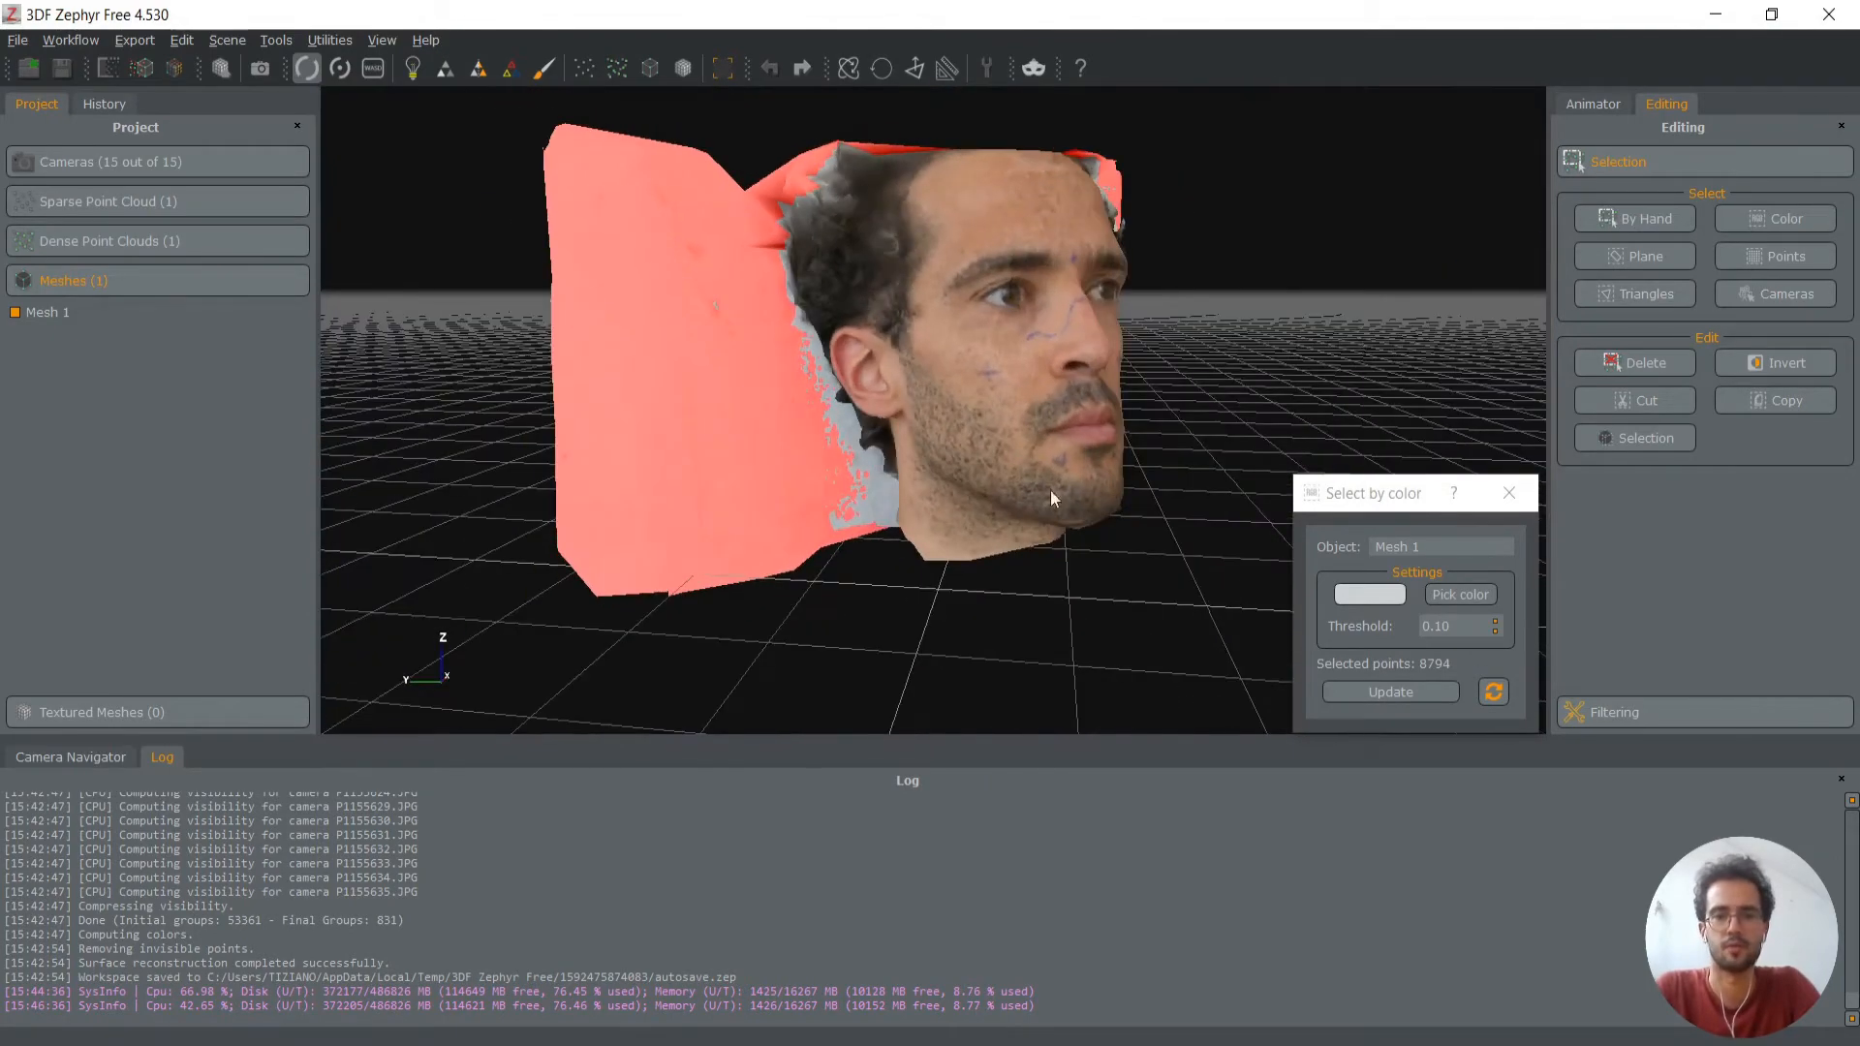
pyautogui.click(1511, 494)
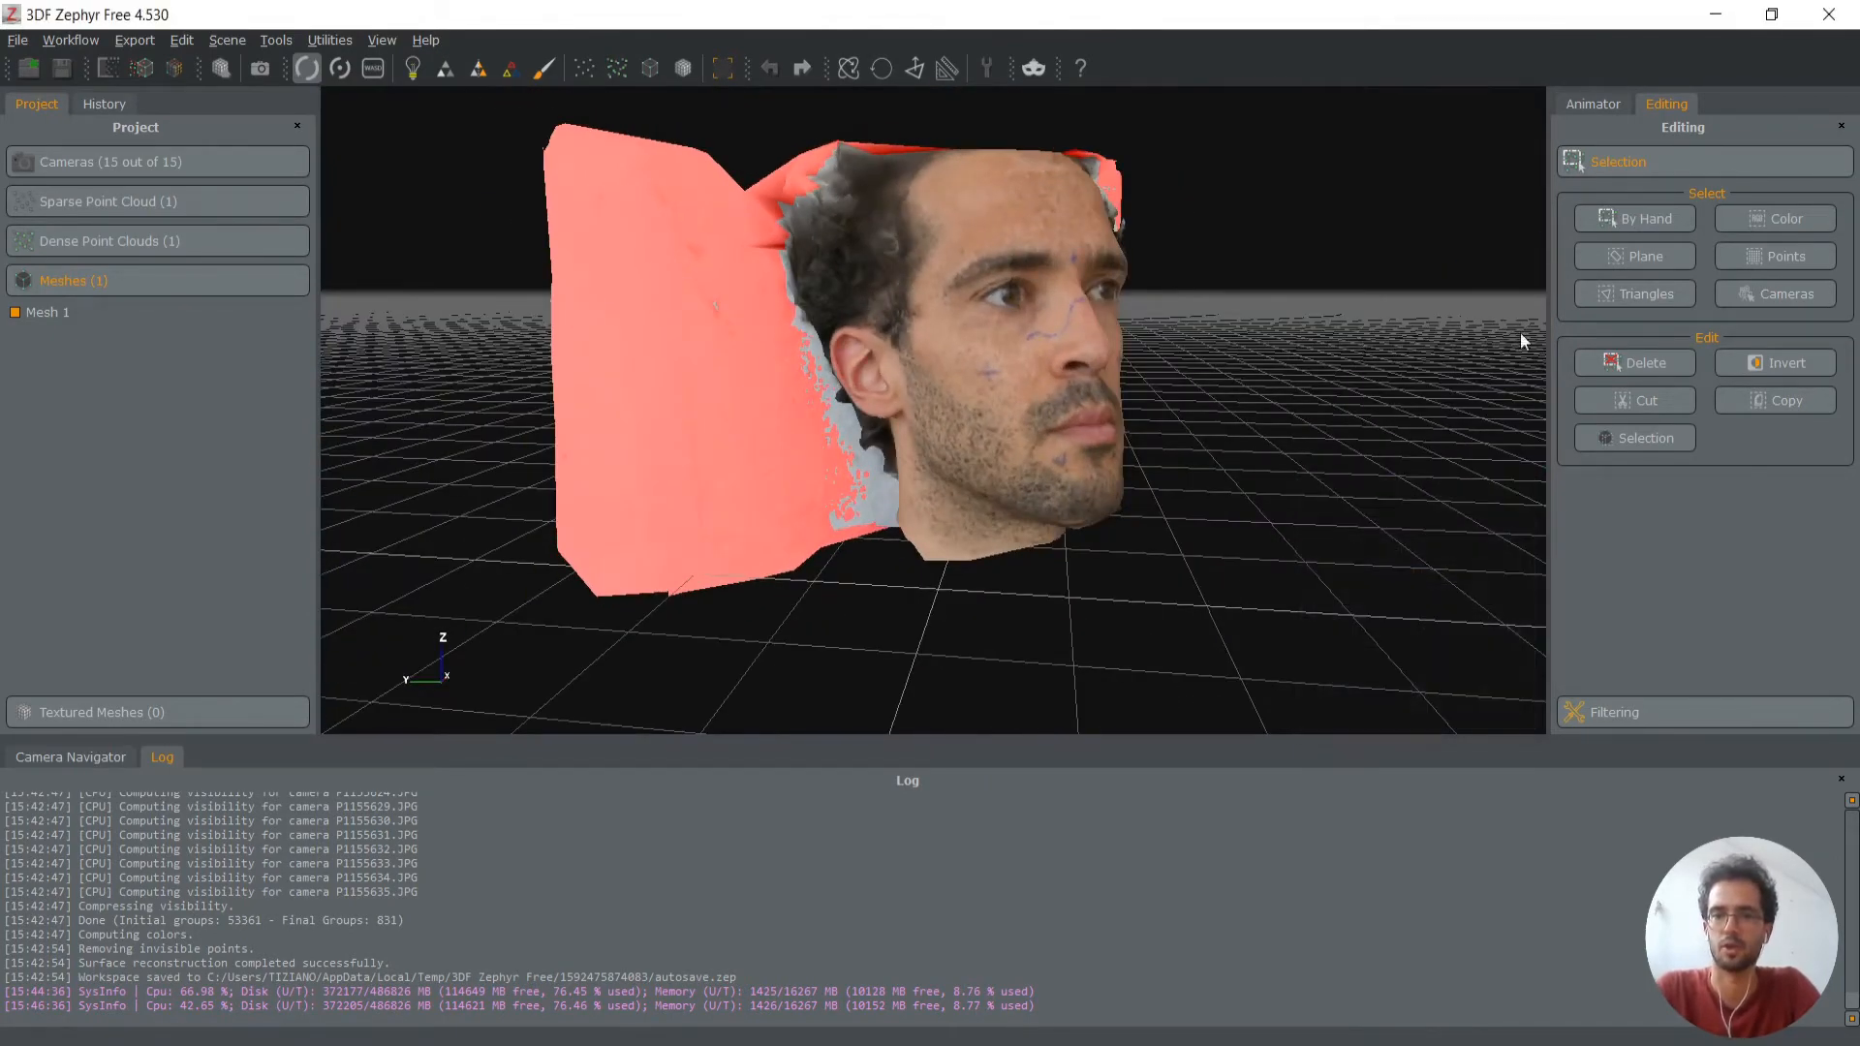
pyautogui.click(1648, 364)
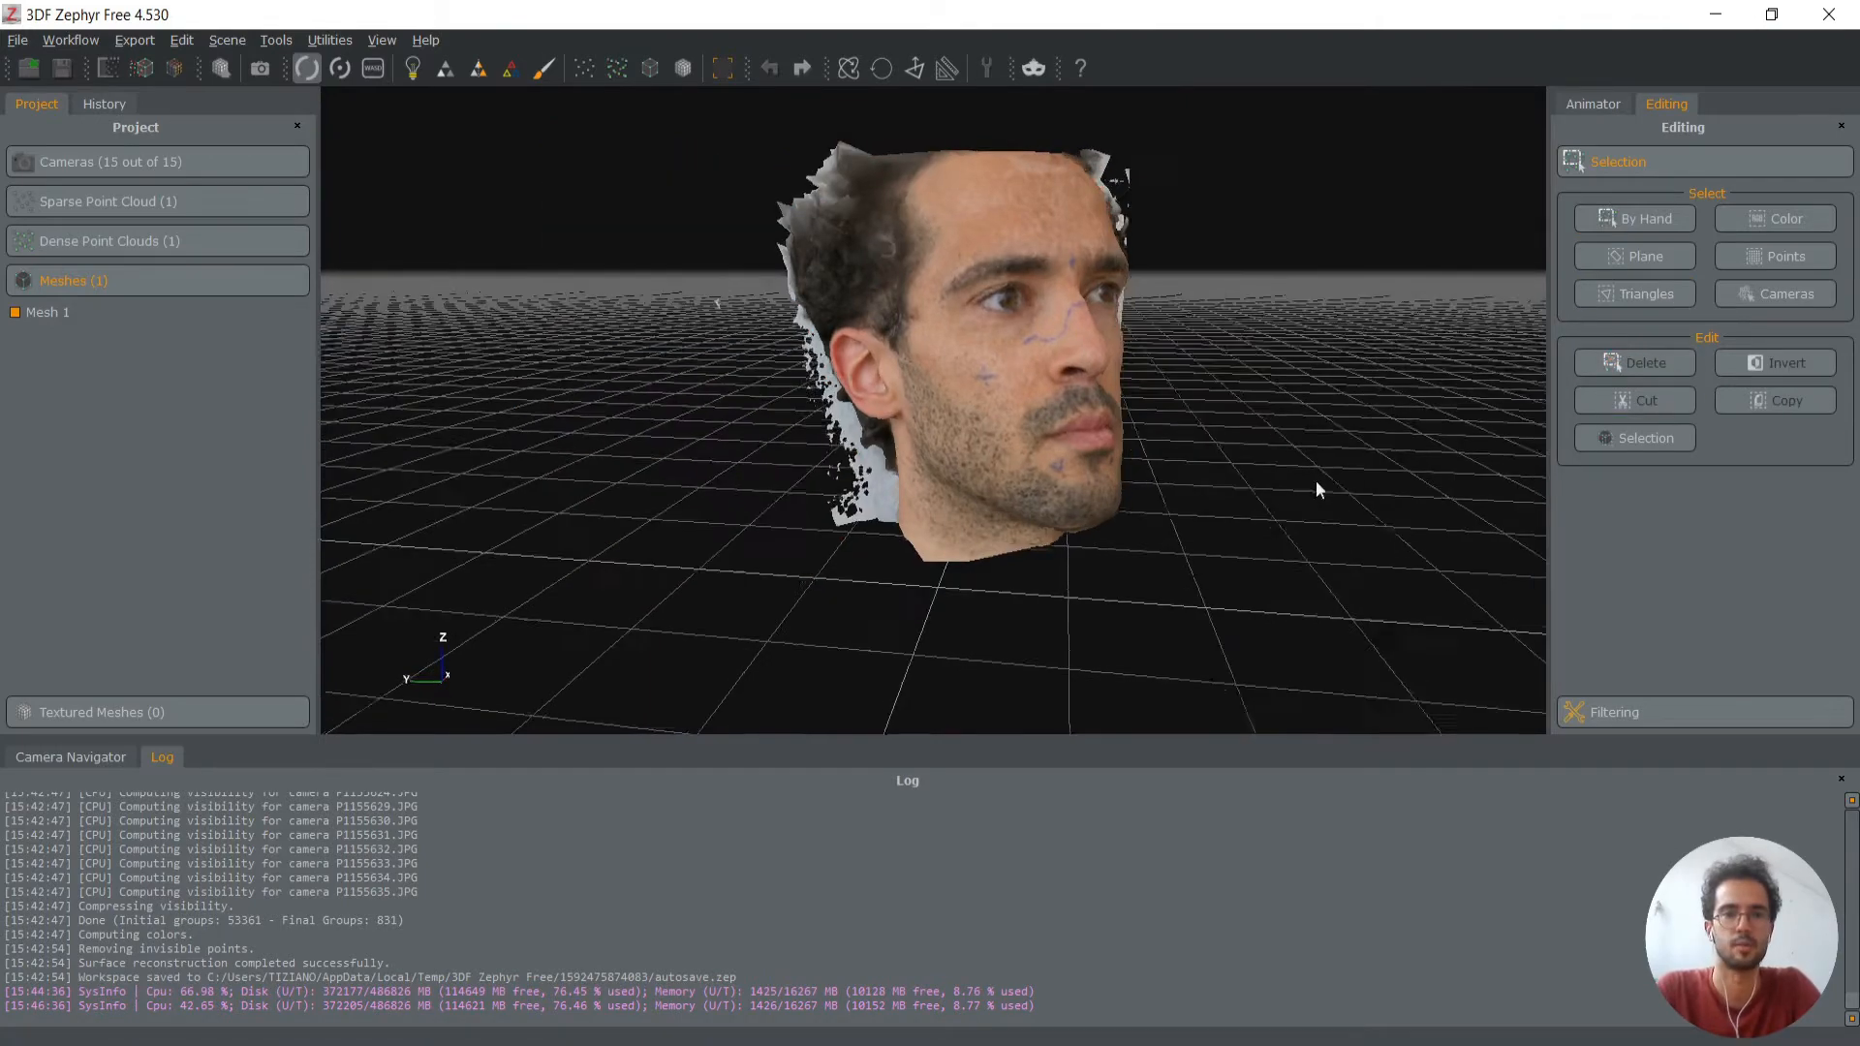
# Lasso-select the remaining wall behind the head on Mesh 1 by hand and delete it
pyautogui.moveTo(1316, 479); pyautogui.dragTo(1141, 395)
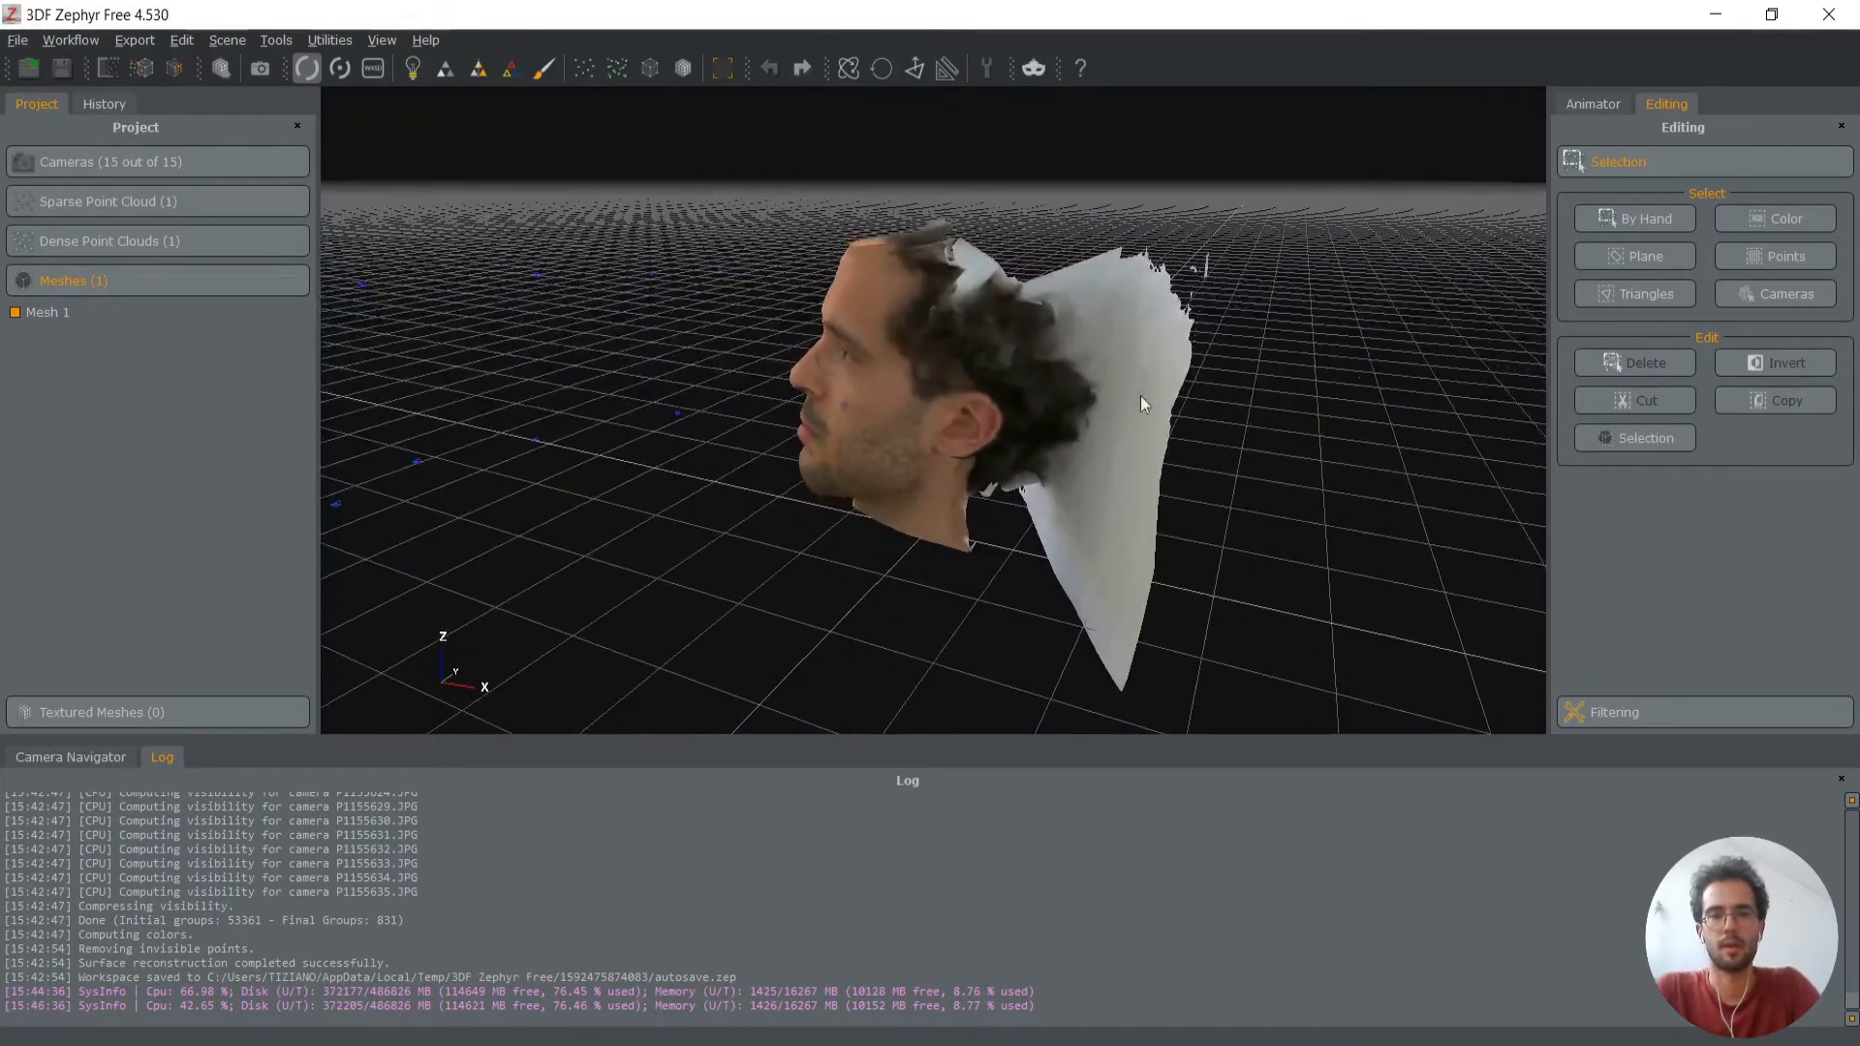
pyautogui.click(1632, 220)
pyautogui.scroll(-3, 968, 329)
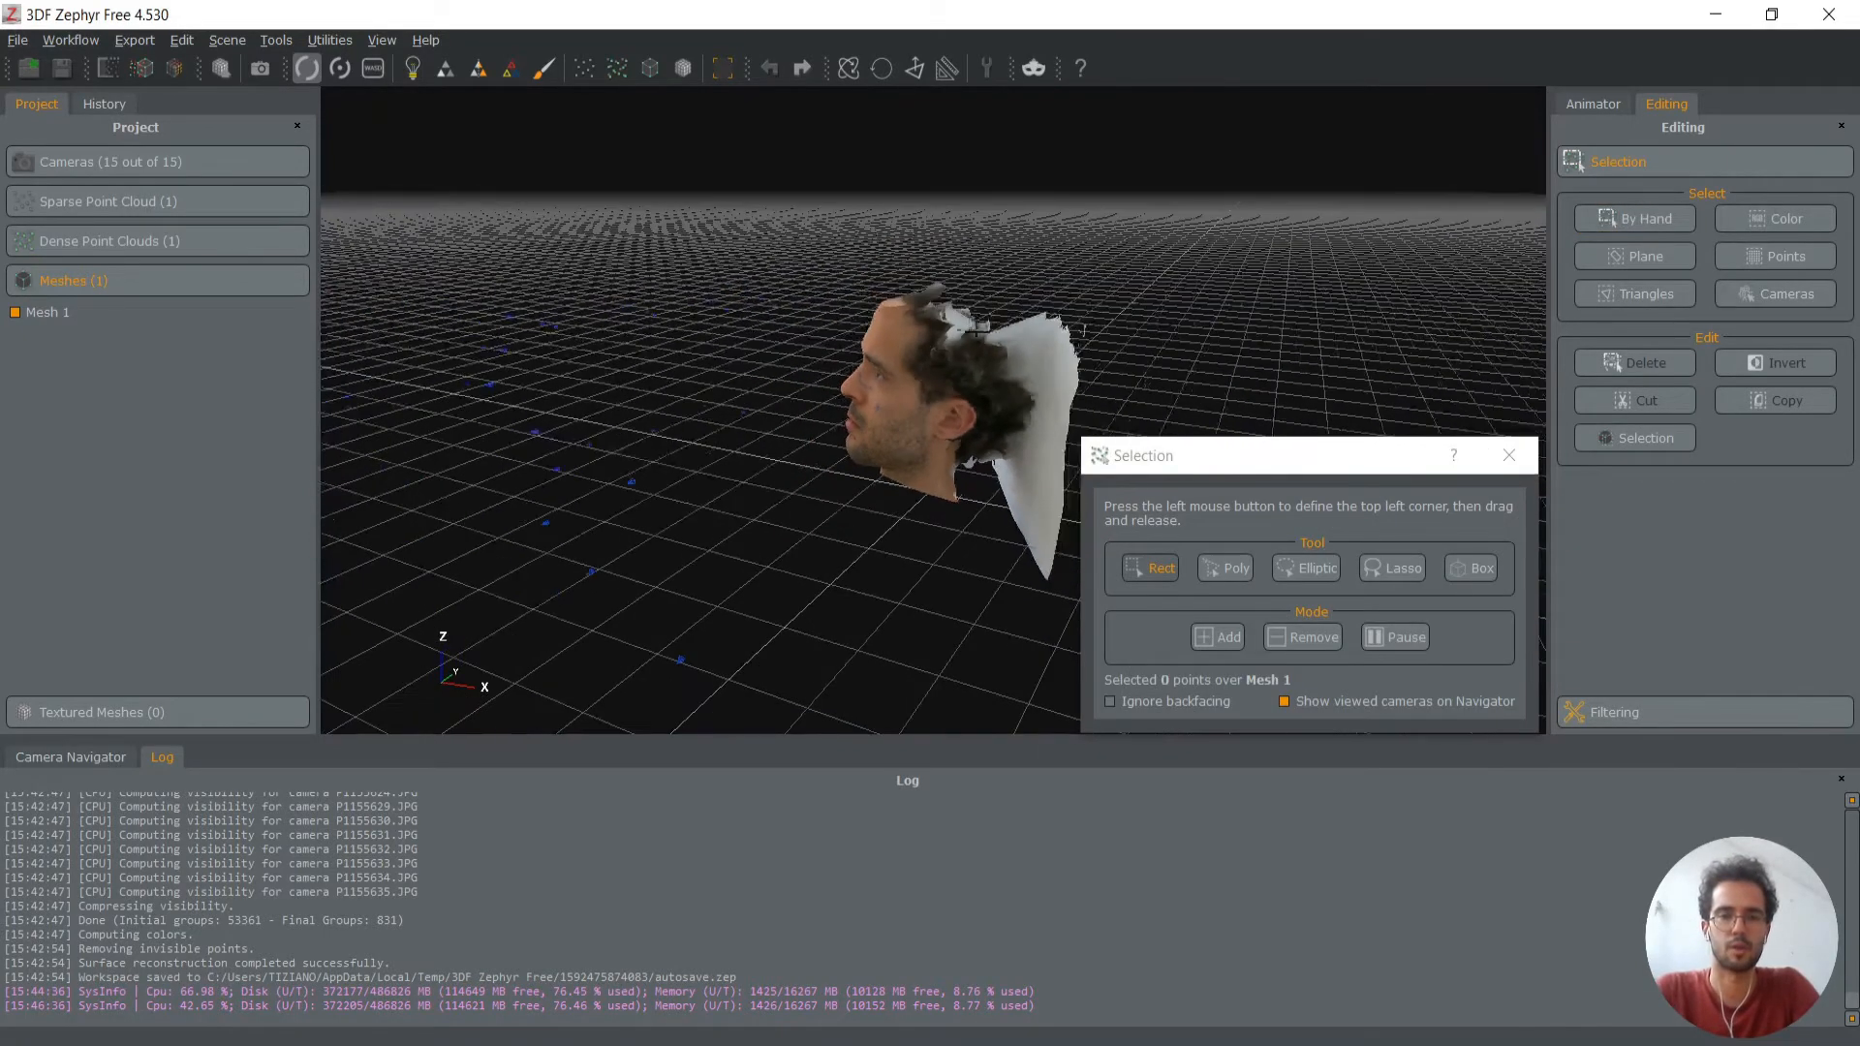
pyautogui.moveTo(959, 327); pyautogui.dragTo(814, 295, button='middle')
pyautogui.scroll(3, 804, 225)
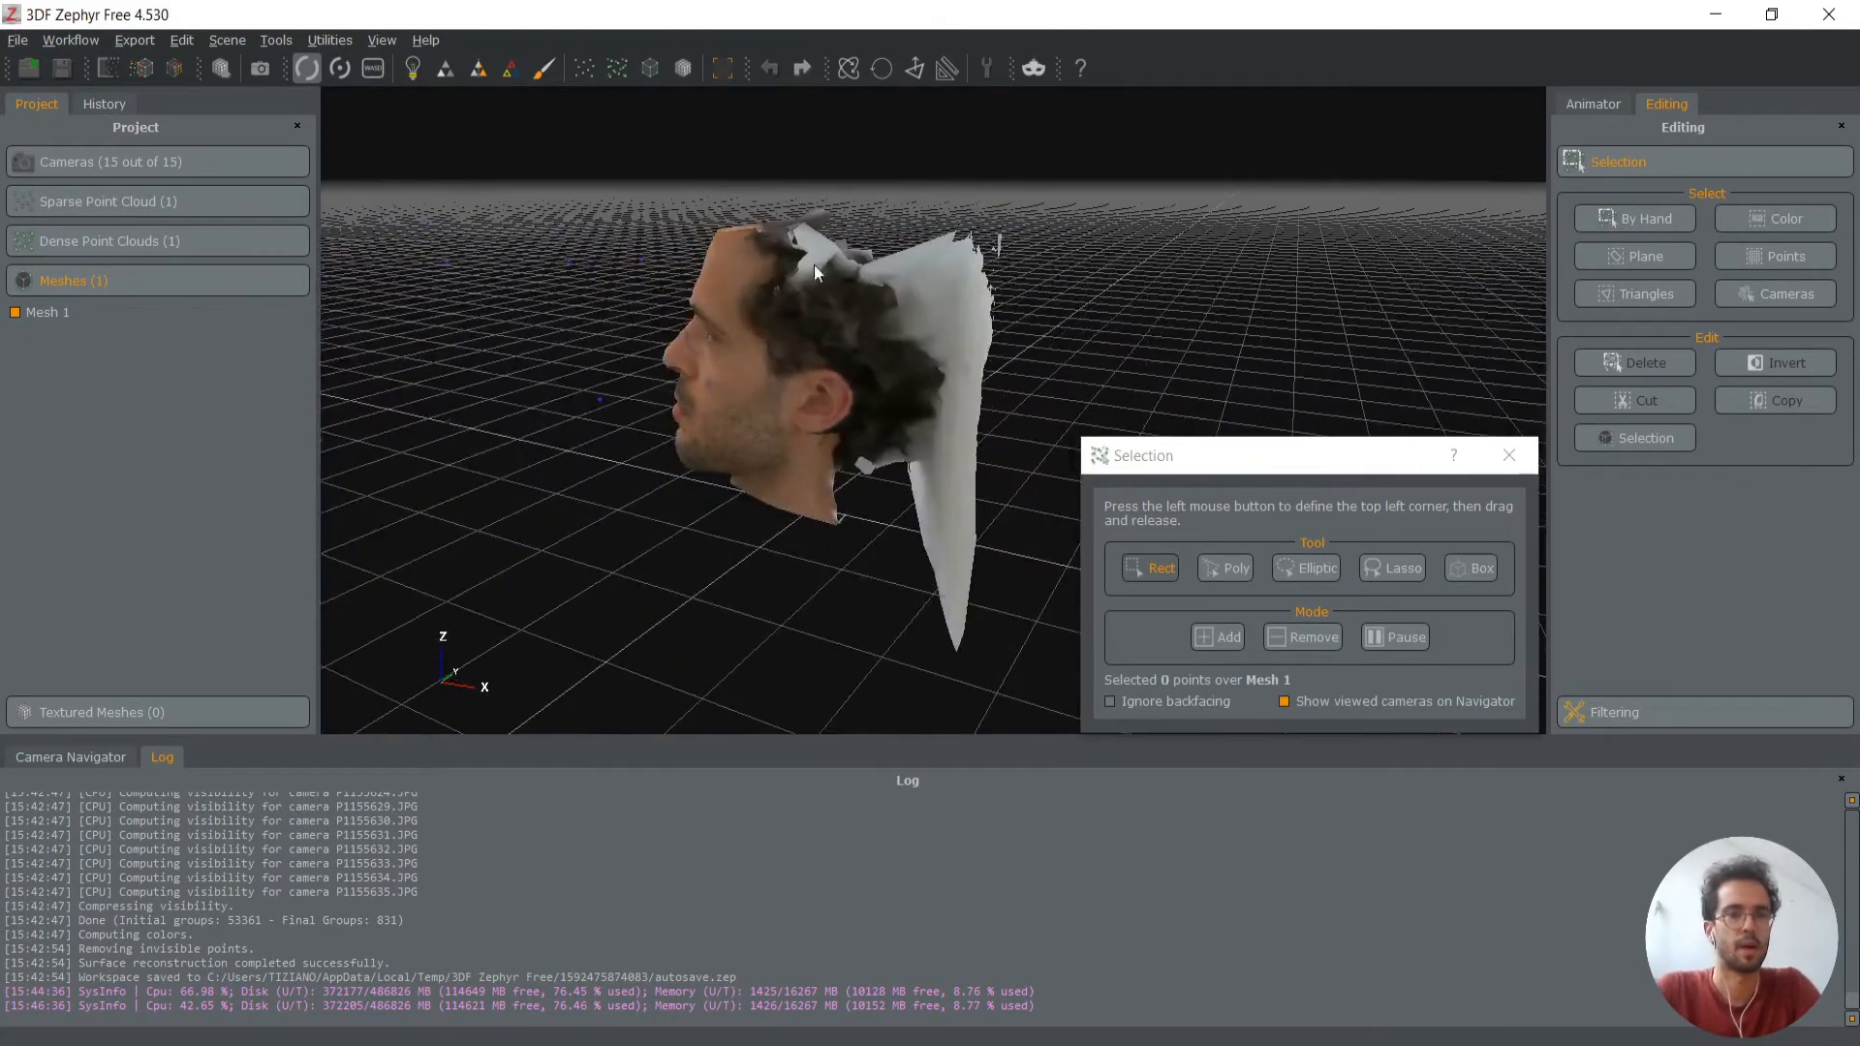
pyautogui.moveTo(1295, 463); pyautogui.dragTo(1342, 281)
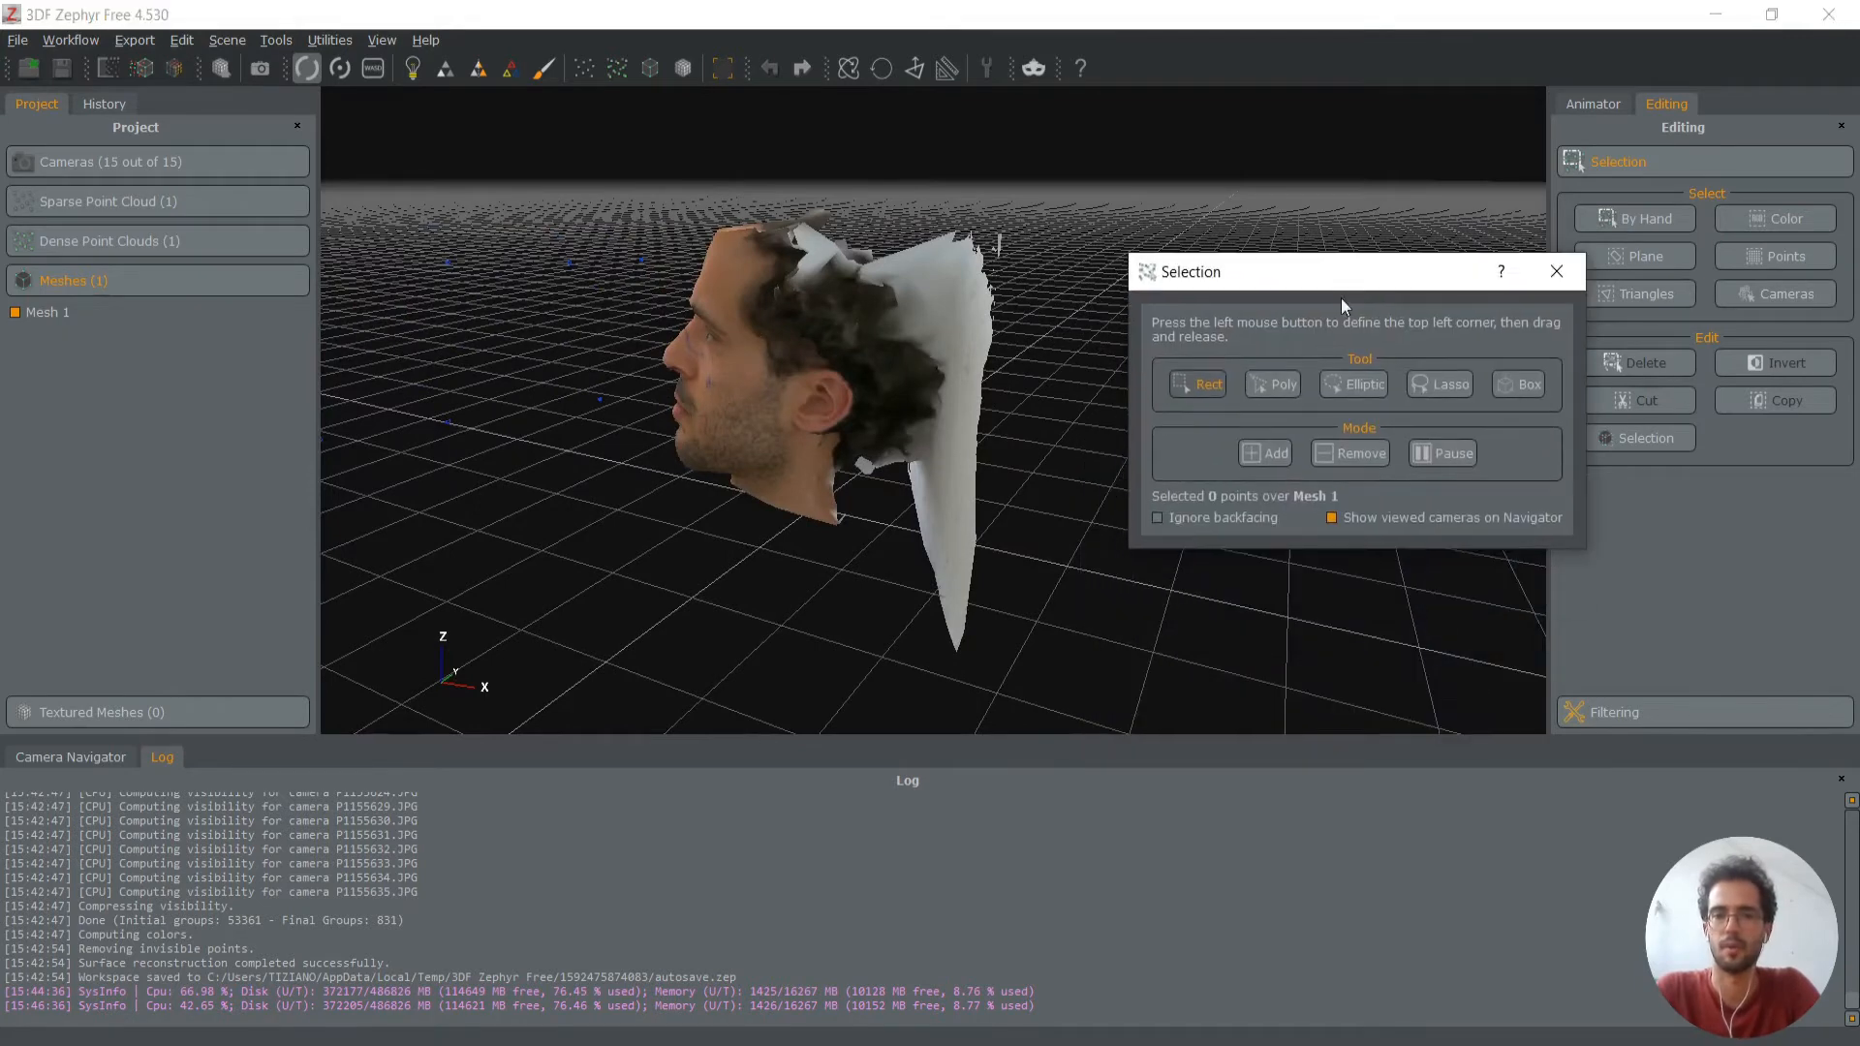
pyautogui.click(1440, 384)
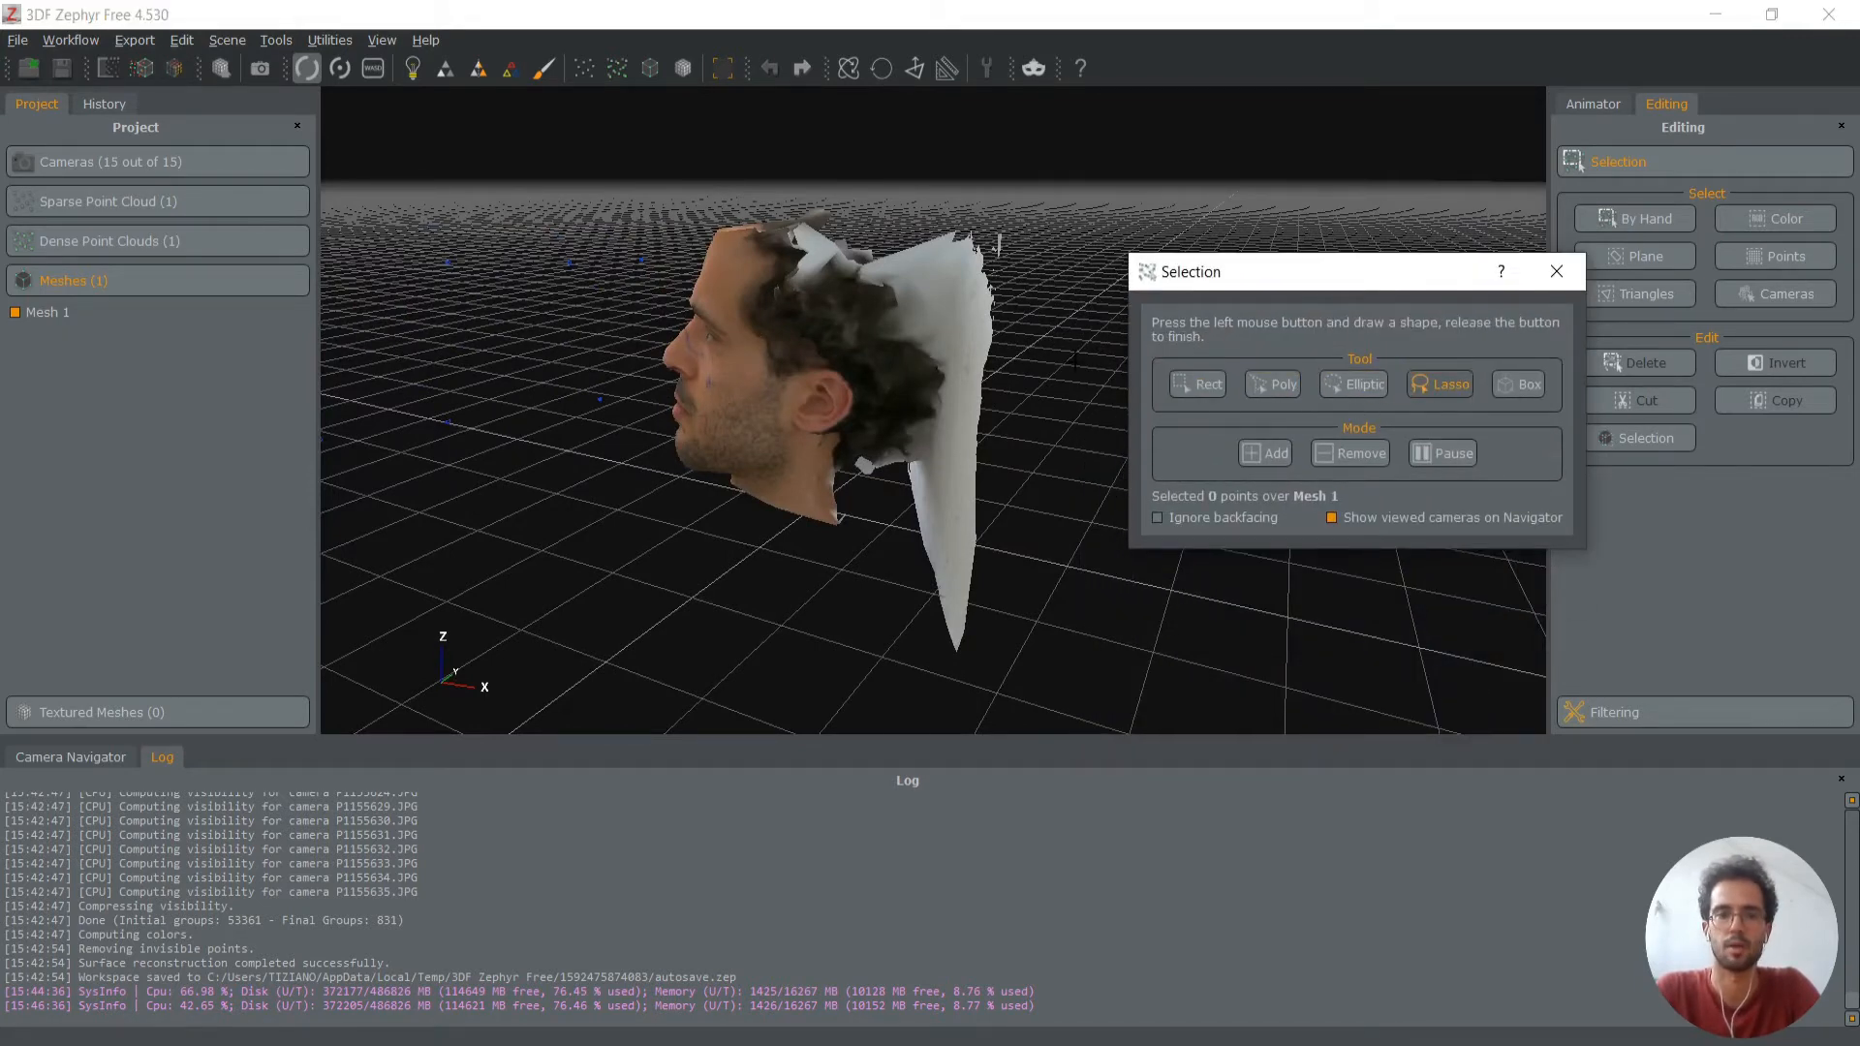
pyautogui.moveTo(1072, 206)
pyautogui.mouseDown()
pyautogui.moveTo(1022, 118)
pyautogui.moveTo(908, 208)
pyautogui.moveTo(892, 355)
pyautogui.moveTo(918, 393)
pyautogui.moveTo(872, 582)
pyautogui.moveTo(955, 680)
pyautogui.moveTo(1073, 560)
pyautogui.mouseUp()
pyautogui.click(1354, 458)
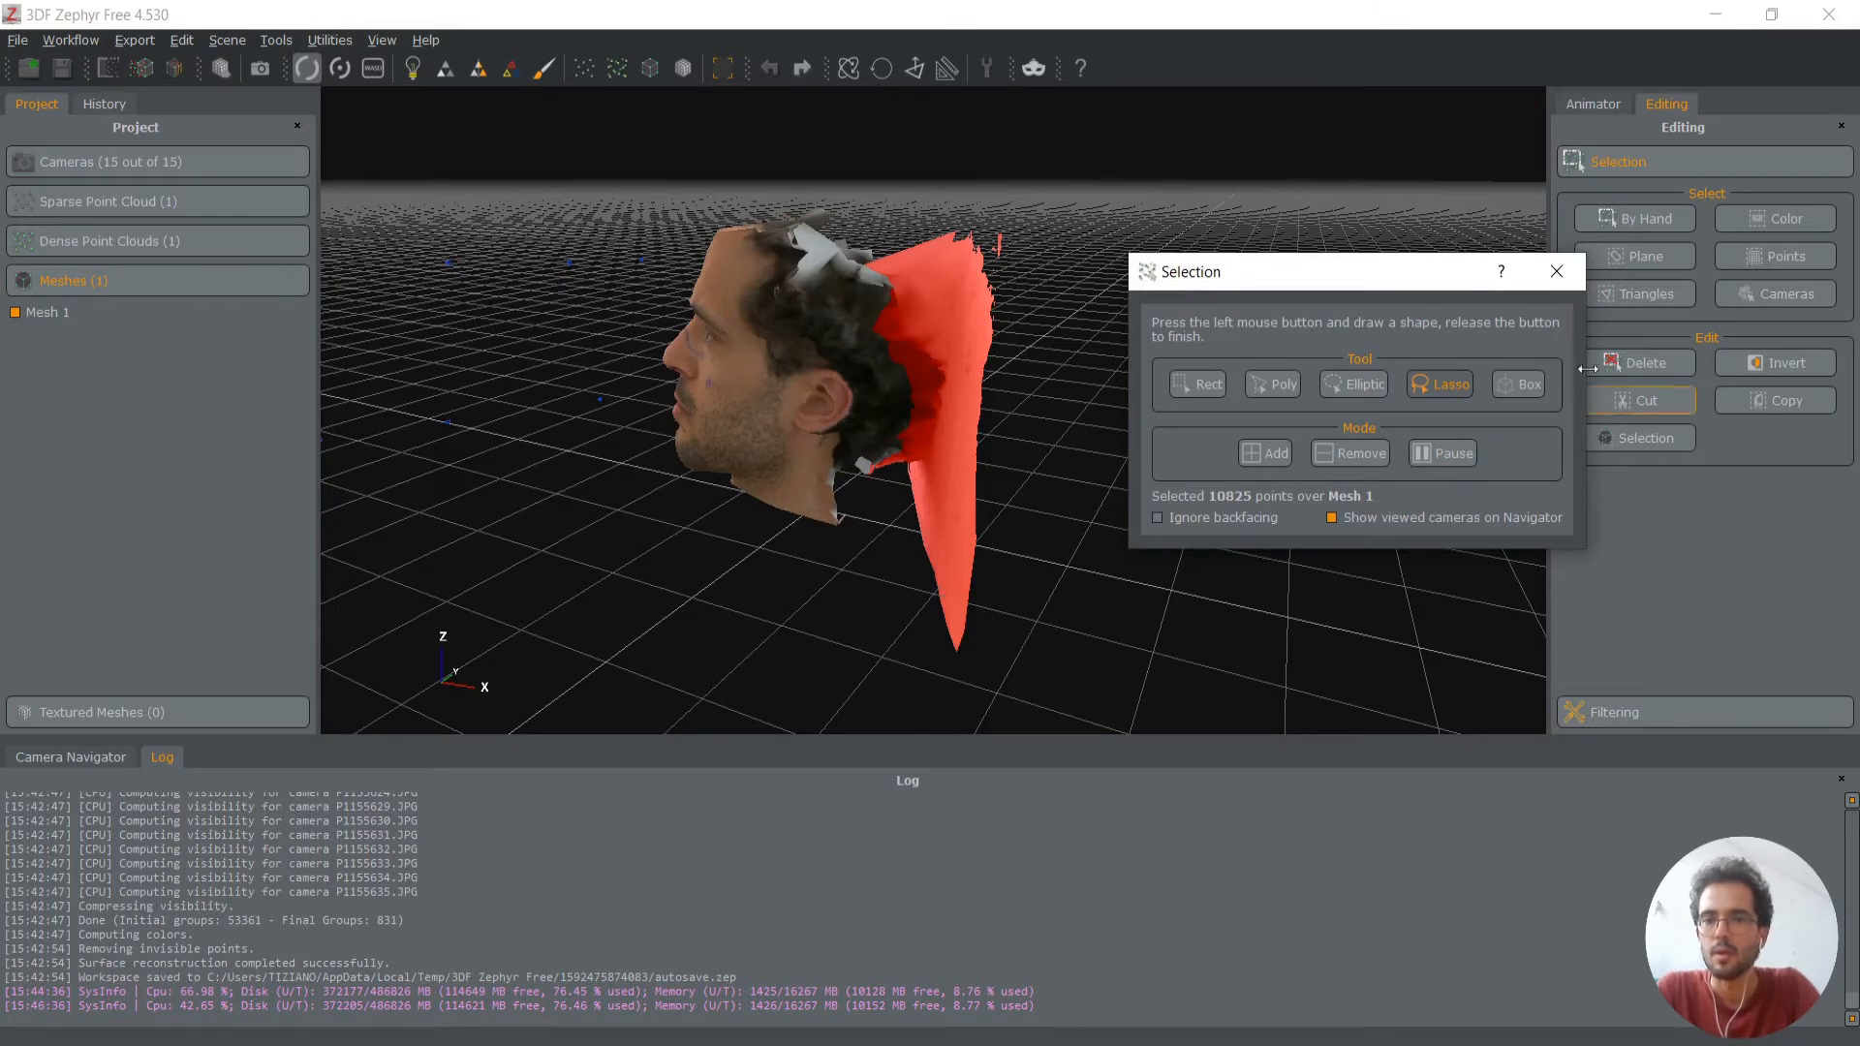
pyautogui.click(1631, 366)
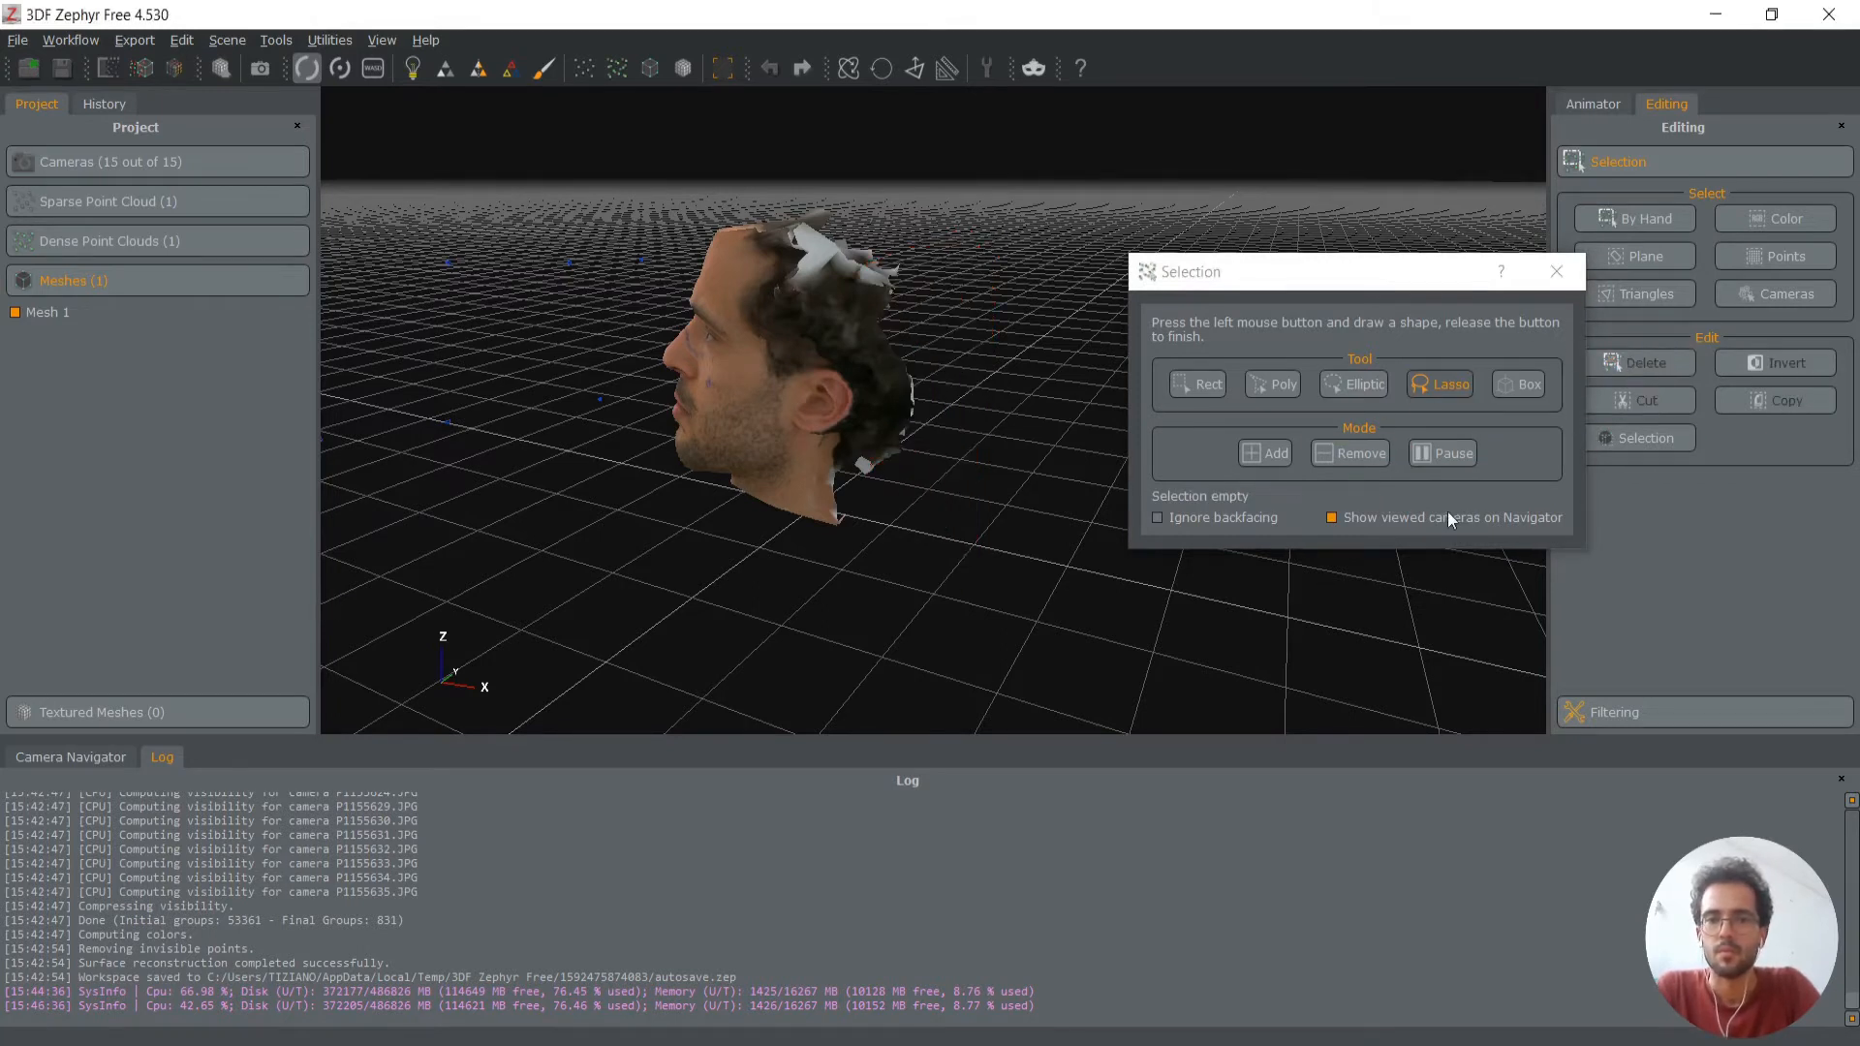
# Lasso-select the white fringe along the neck and the hair behind the ear, and delete it
pyautogui.click(985, 459)
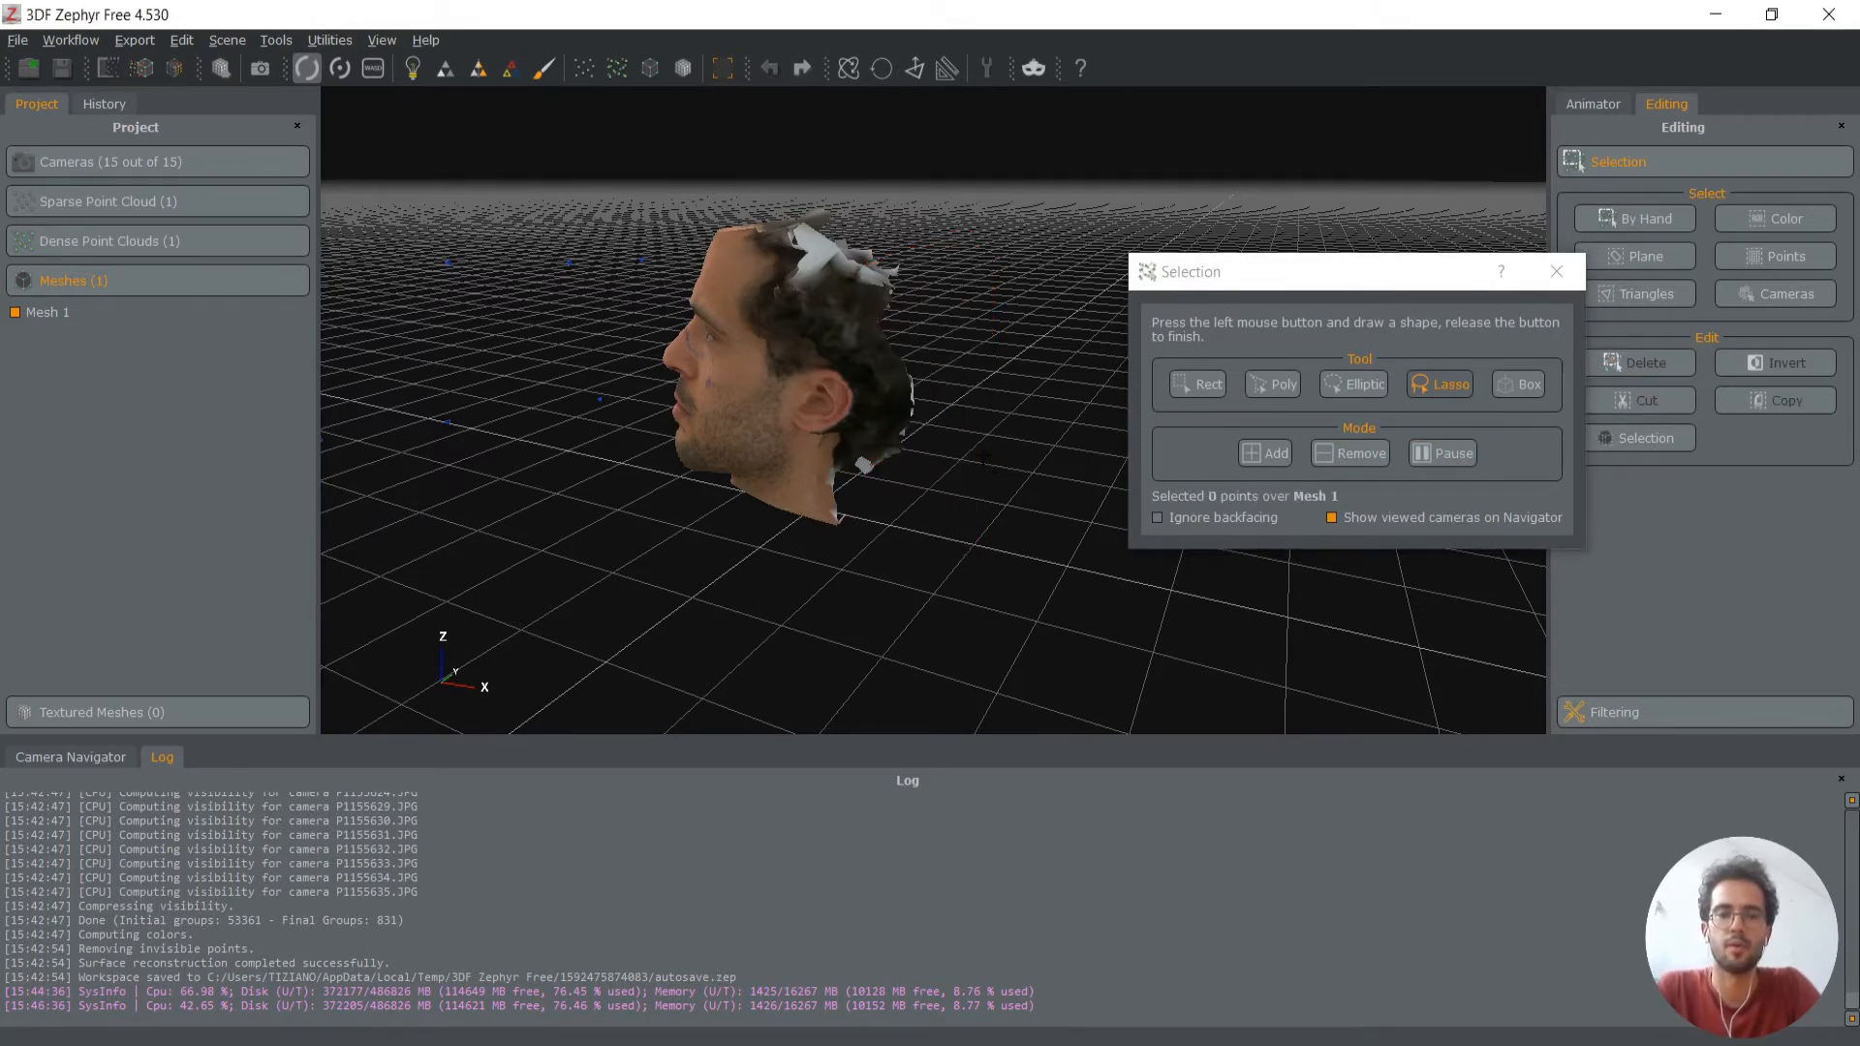
pyautogui.click(1445, 453)
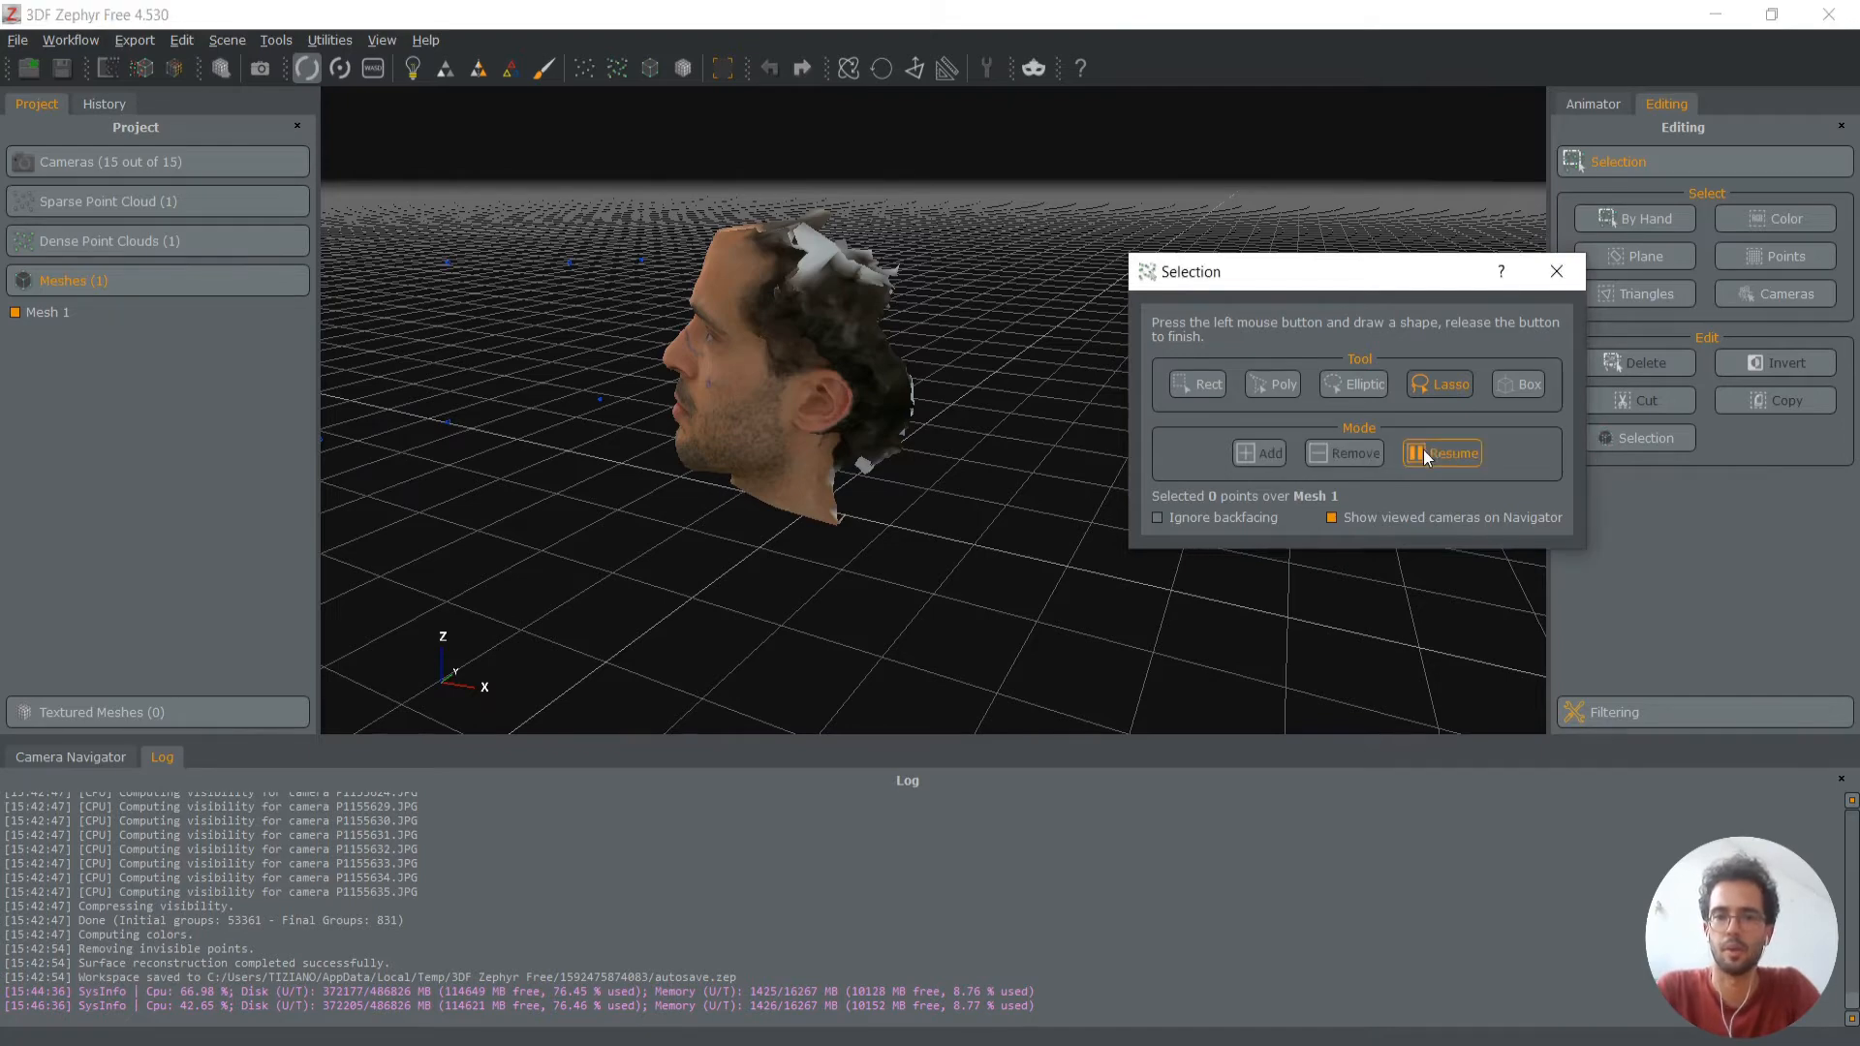
pyautogui.moveTo(925, 400)
pyautogui.mouseDown()
pyautogui.moveTo(649, 295)
pyautogui.moveTo(758, 463)
pyautogui.moveTo(938, 398)
pyautogui.mouseUp()
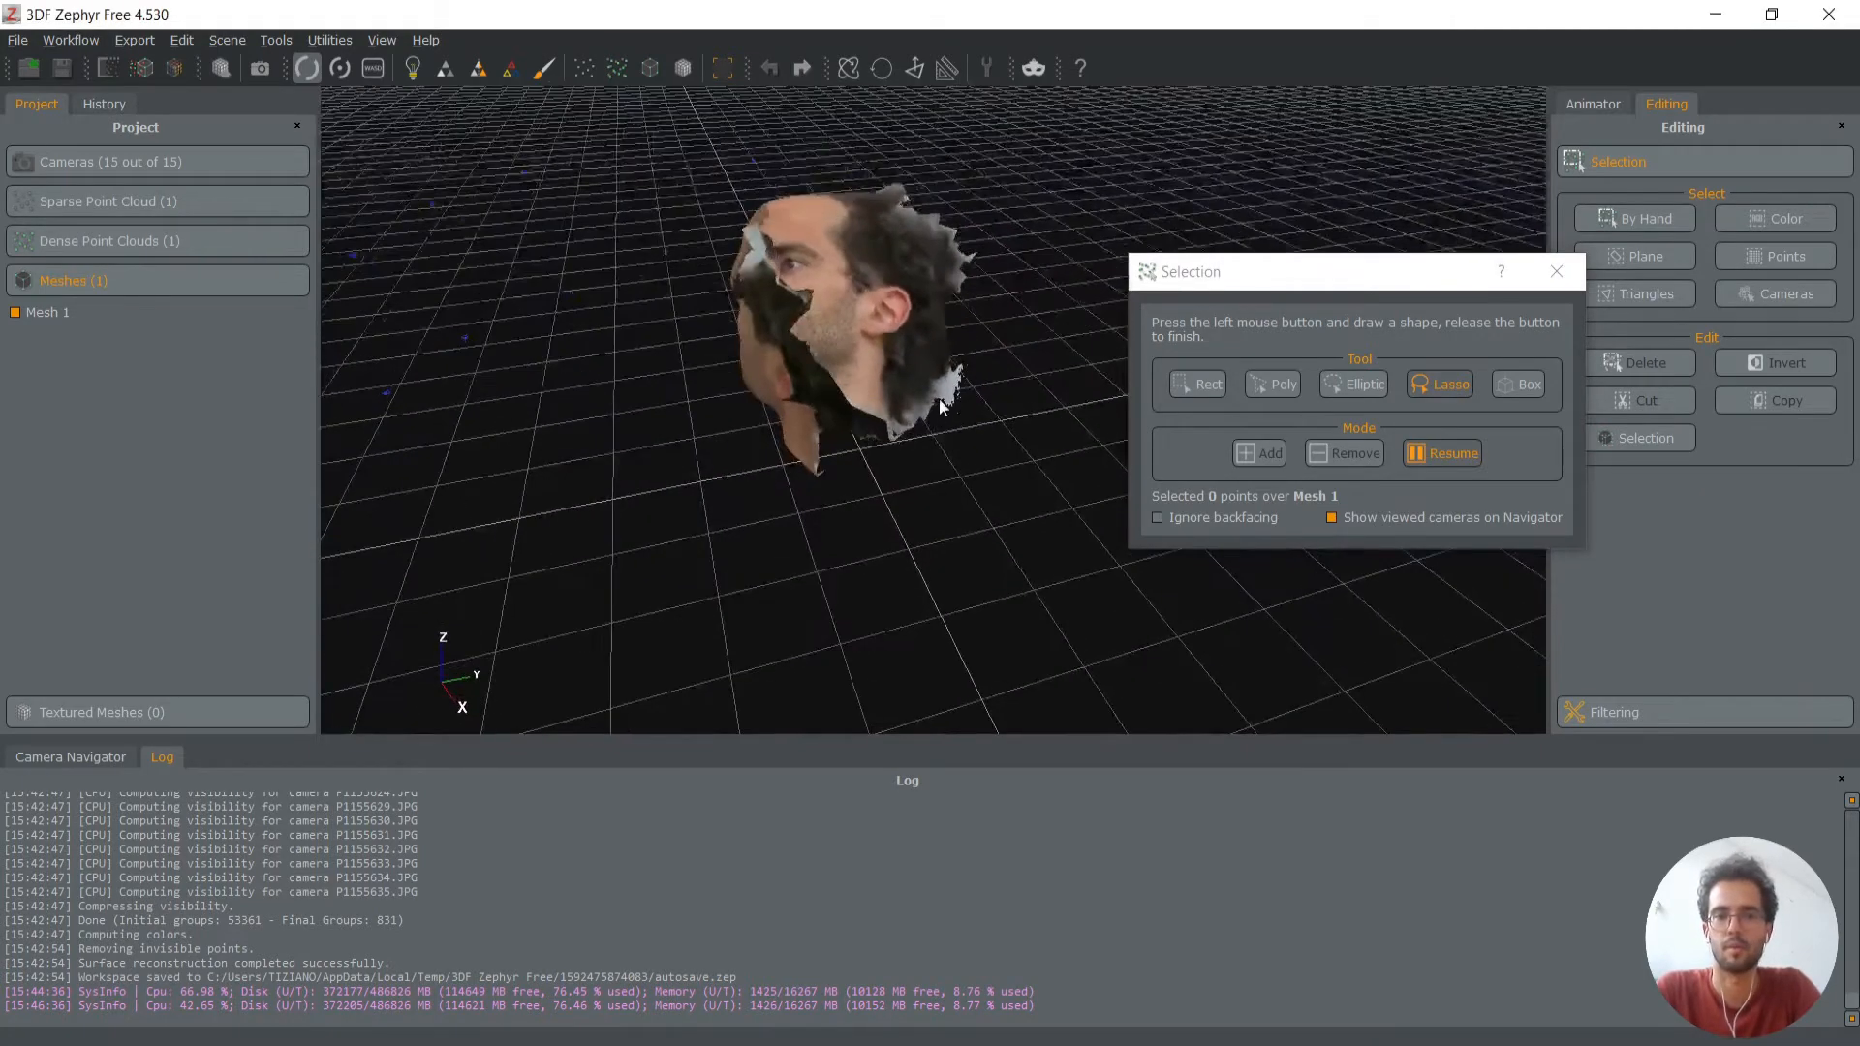
pyautogui.scroll(5, 939, 398)
pyautogui.moveTo(917, 484); pyautogui.dragTo(952, 473)
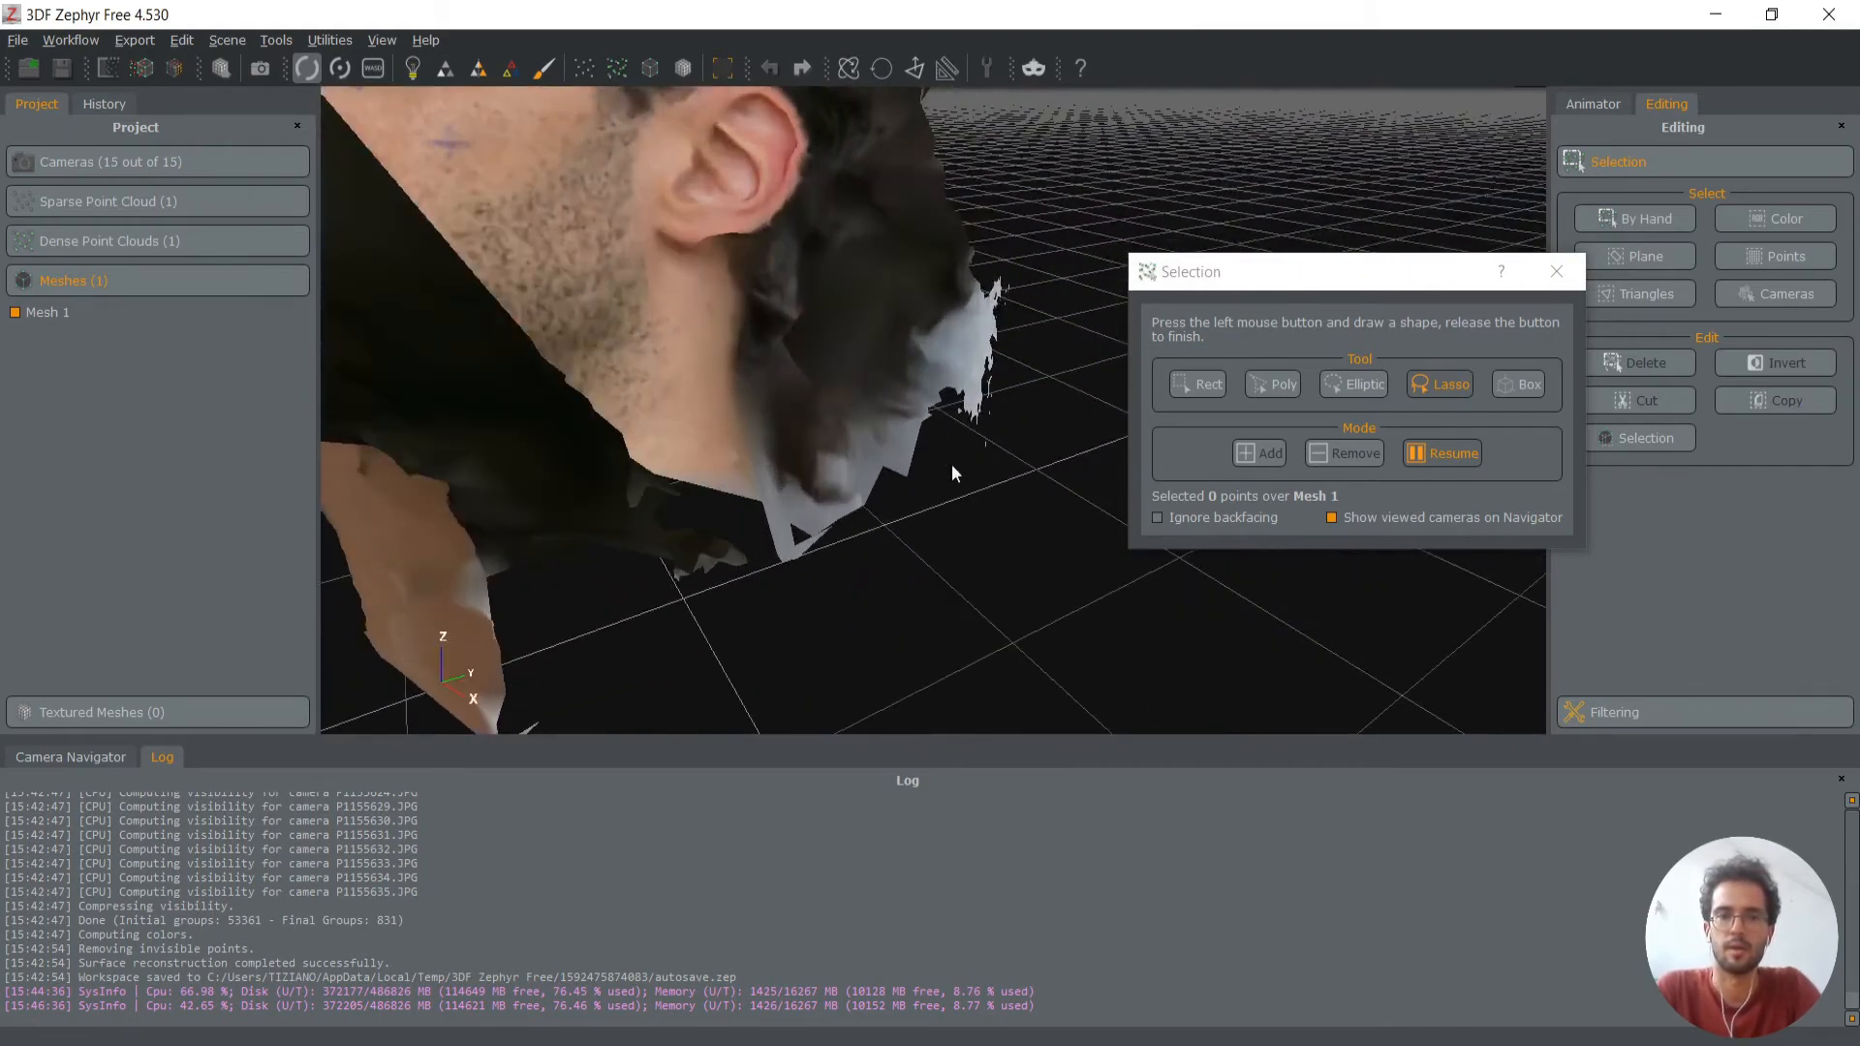
pyautogui.click(1443, 455)
pyautogui.moveTo(1051, 211)
pyautogui.mouseDown()
pyautogui.moveTo(760, 484)
pyautogui.moveTo(1007, 388)
pyautogui.moveTo(1104, 248)
pyautogui.mouseUp()
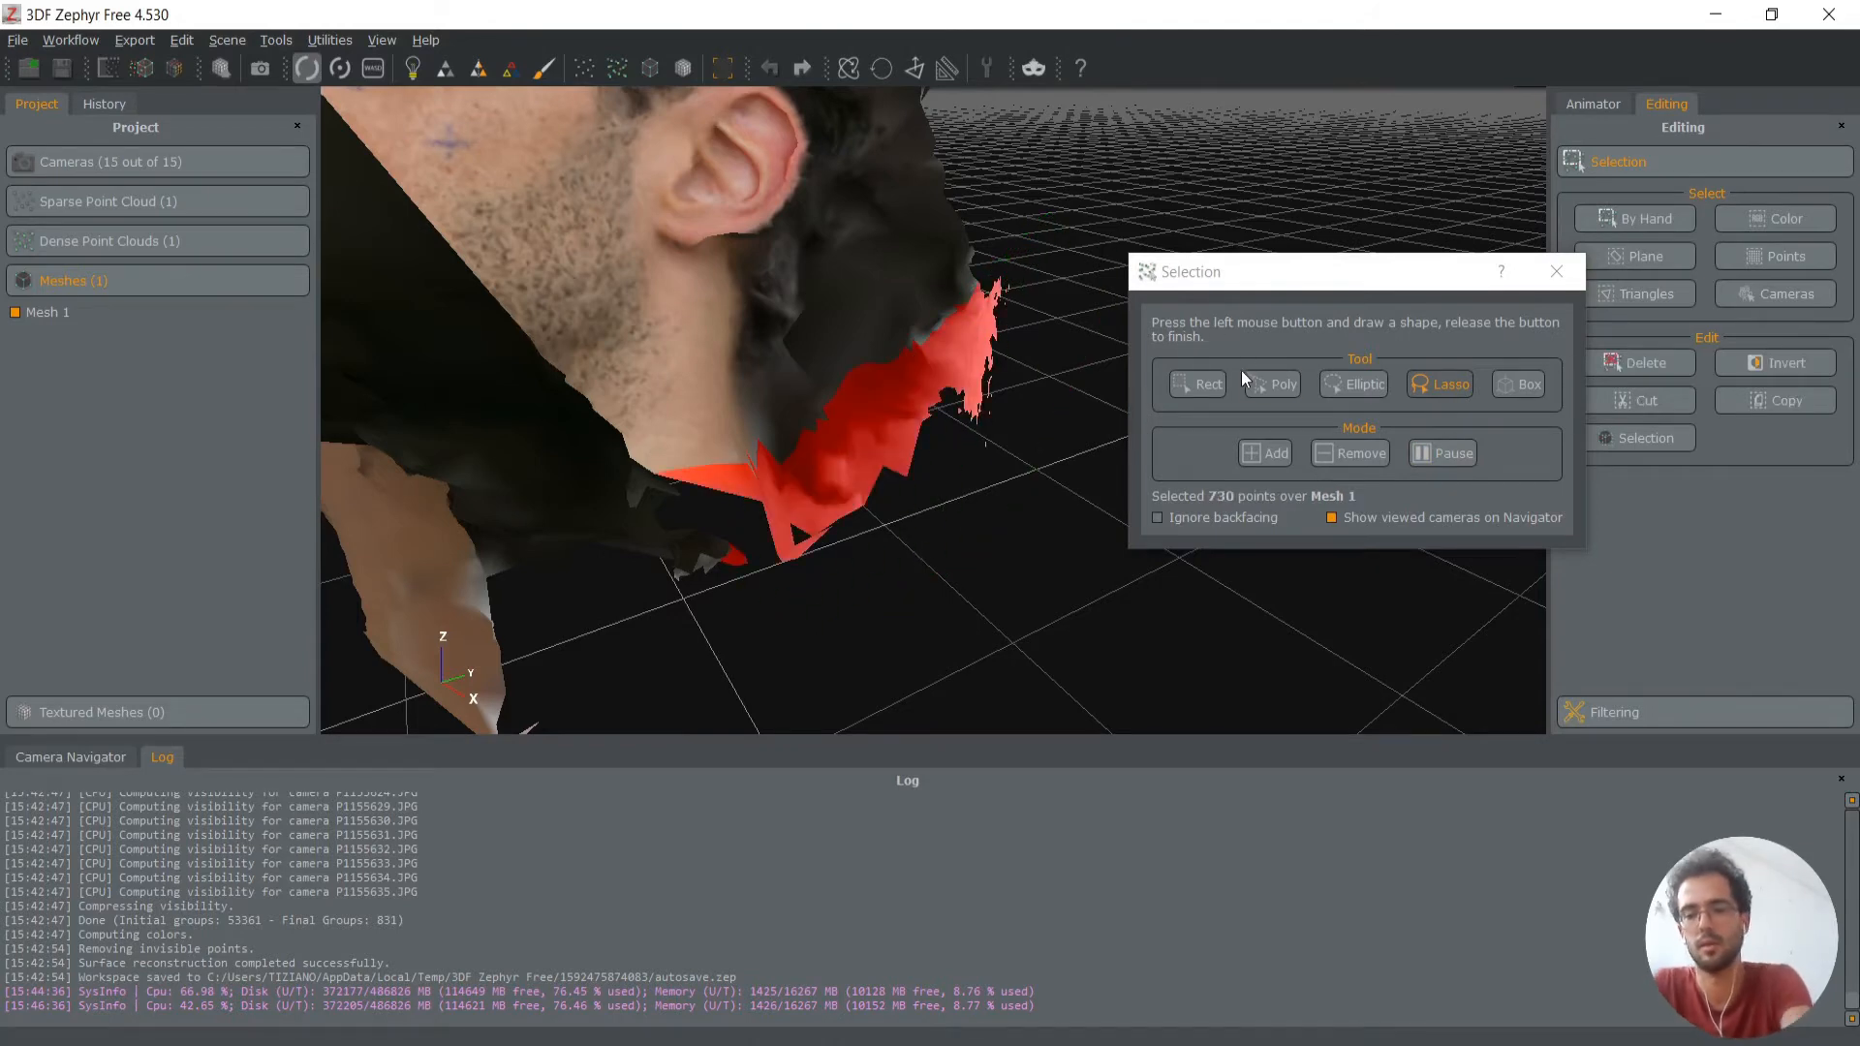
pyautogui.press('Delete')
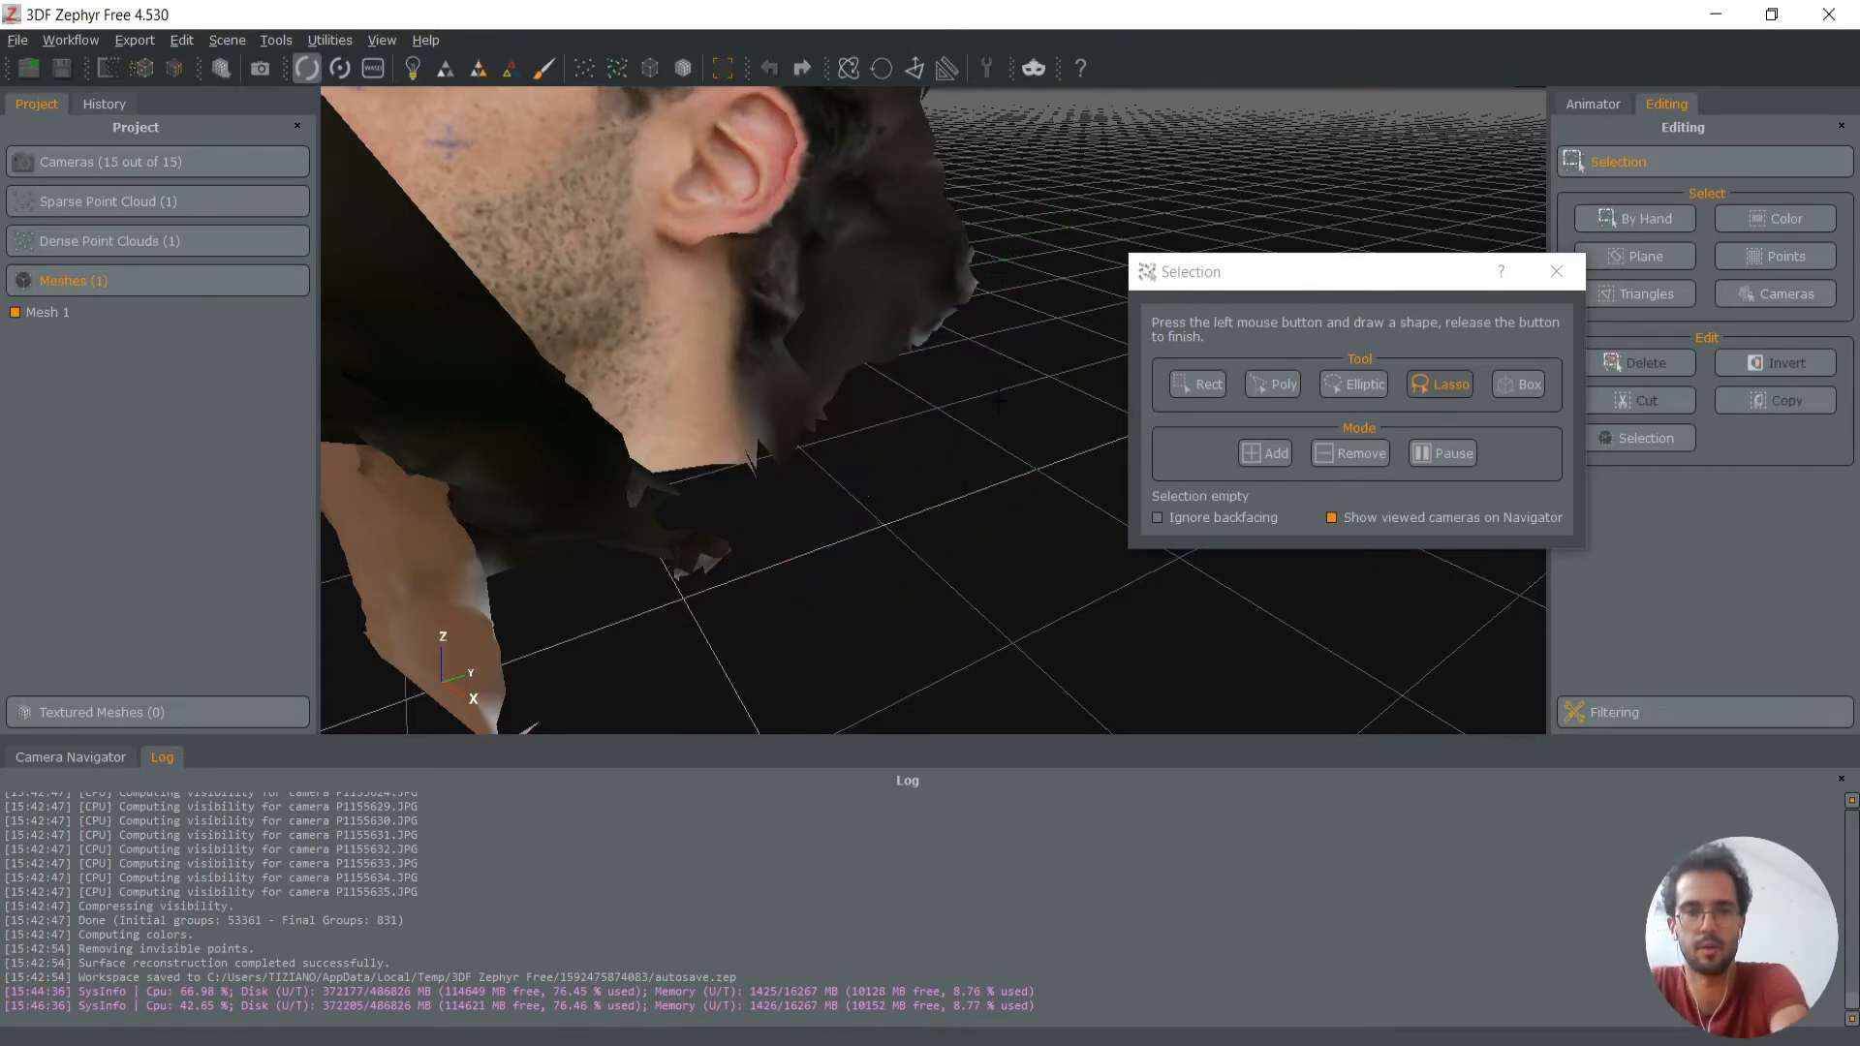
# Lasso-select the jagged leftovers along the upper edge of the hair and delete them
pyautogui.scroll(-3, 951, 450)
pyautogui.scroll(-1, 964, 414)
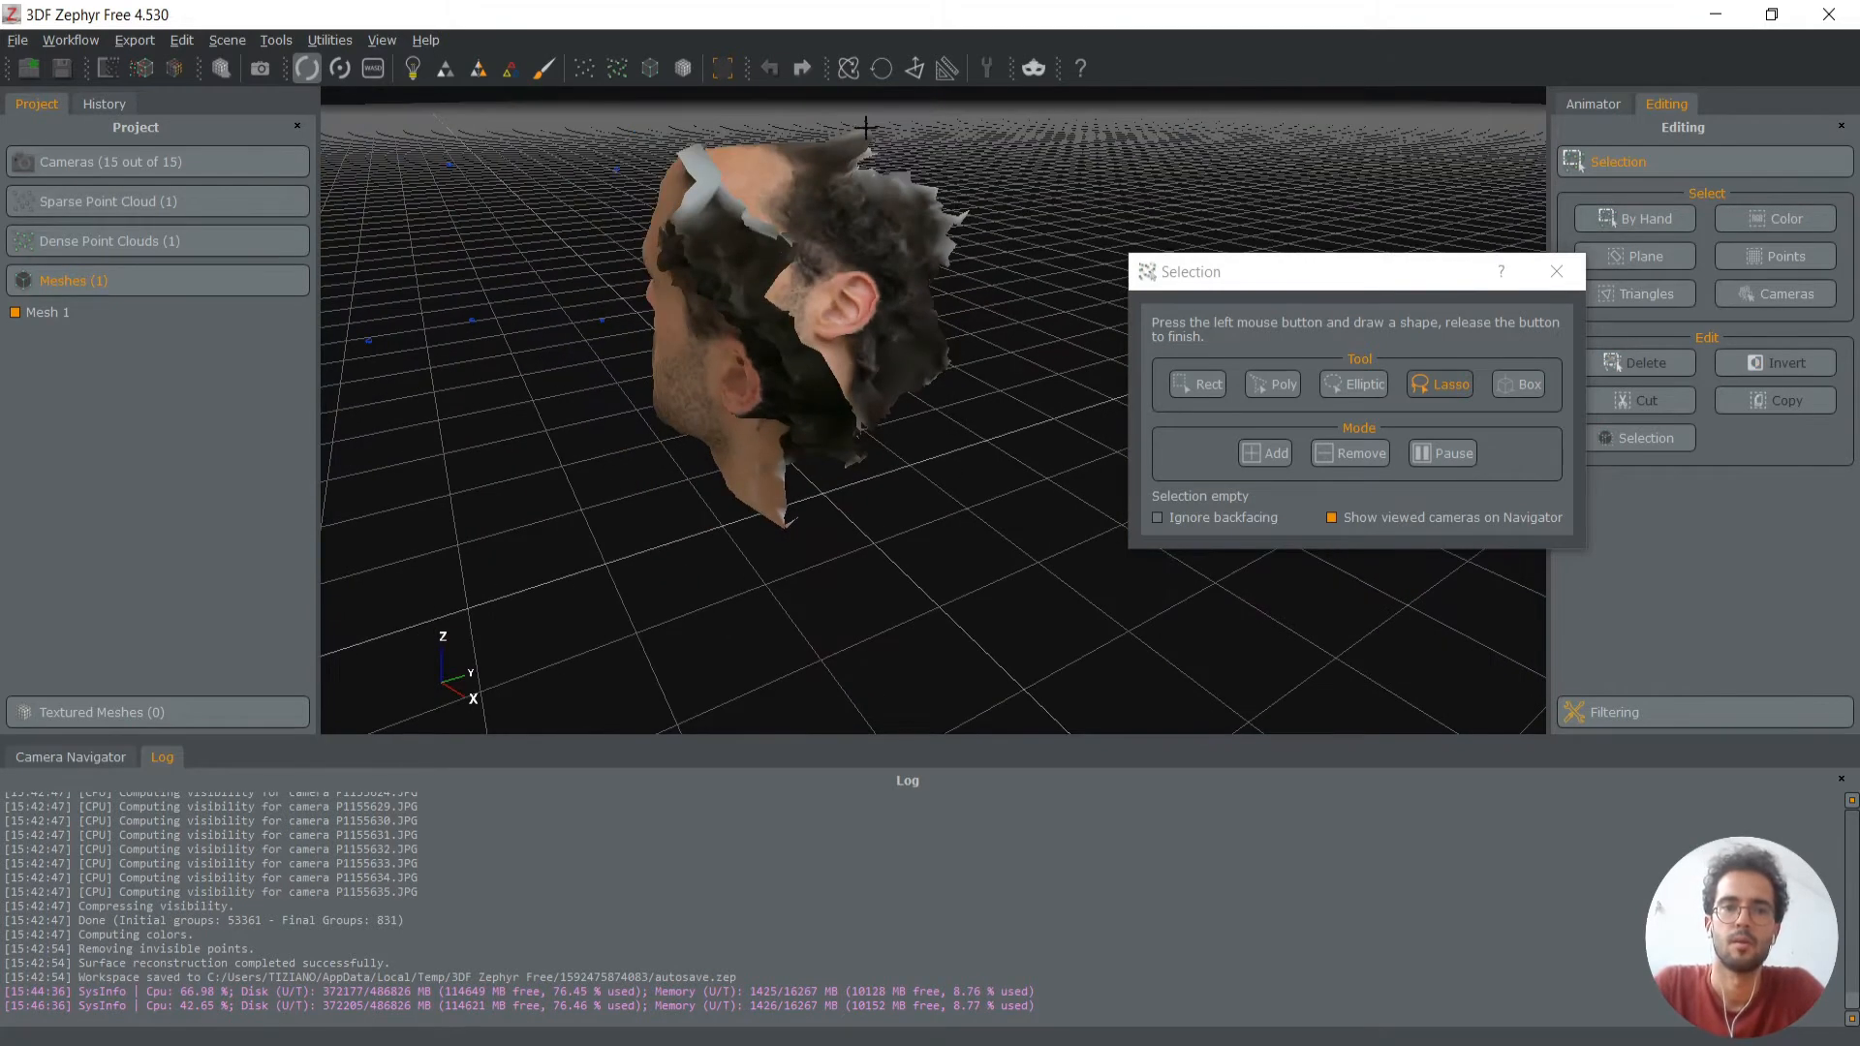
pyautogui.moveTo(845, 123)
pyautogui.mouseDown()
pyautogui.moveTo(957, 267)
pyautogui.moveTo(1026, 174)
pyautogui.moveTo(1006, 184)
pyautogui.mouseUp()
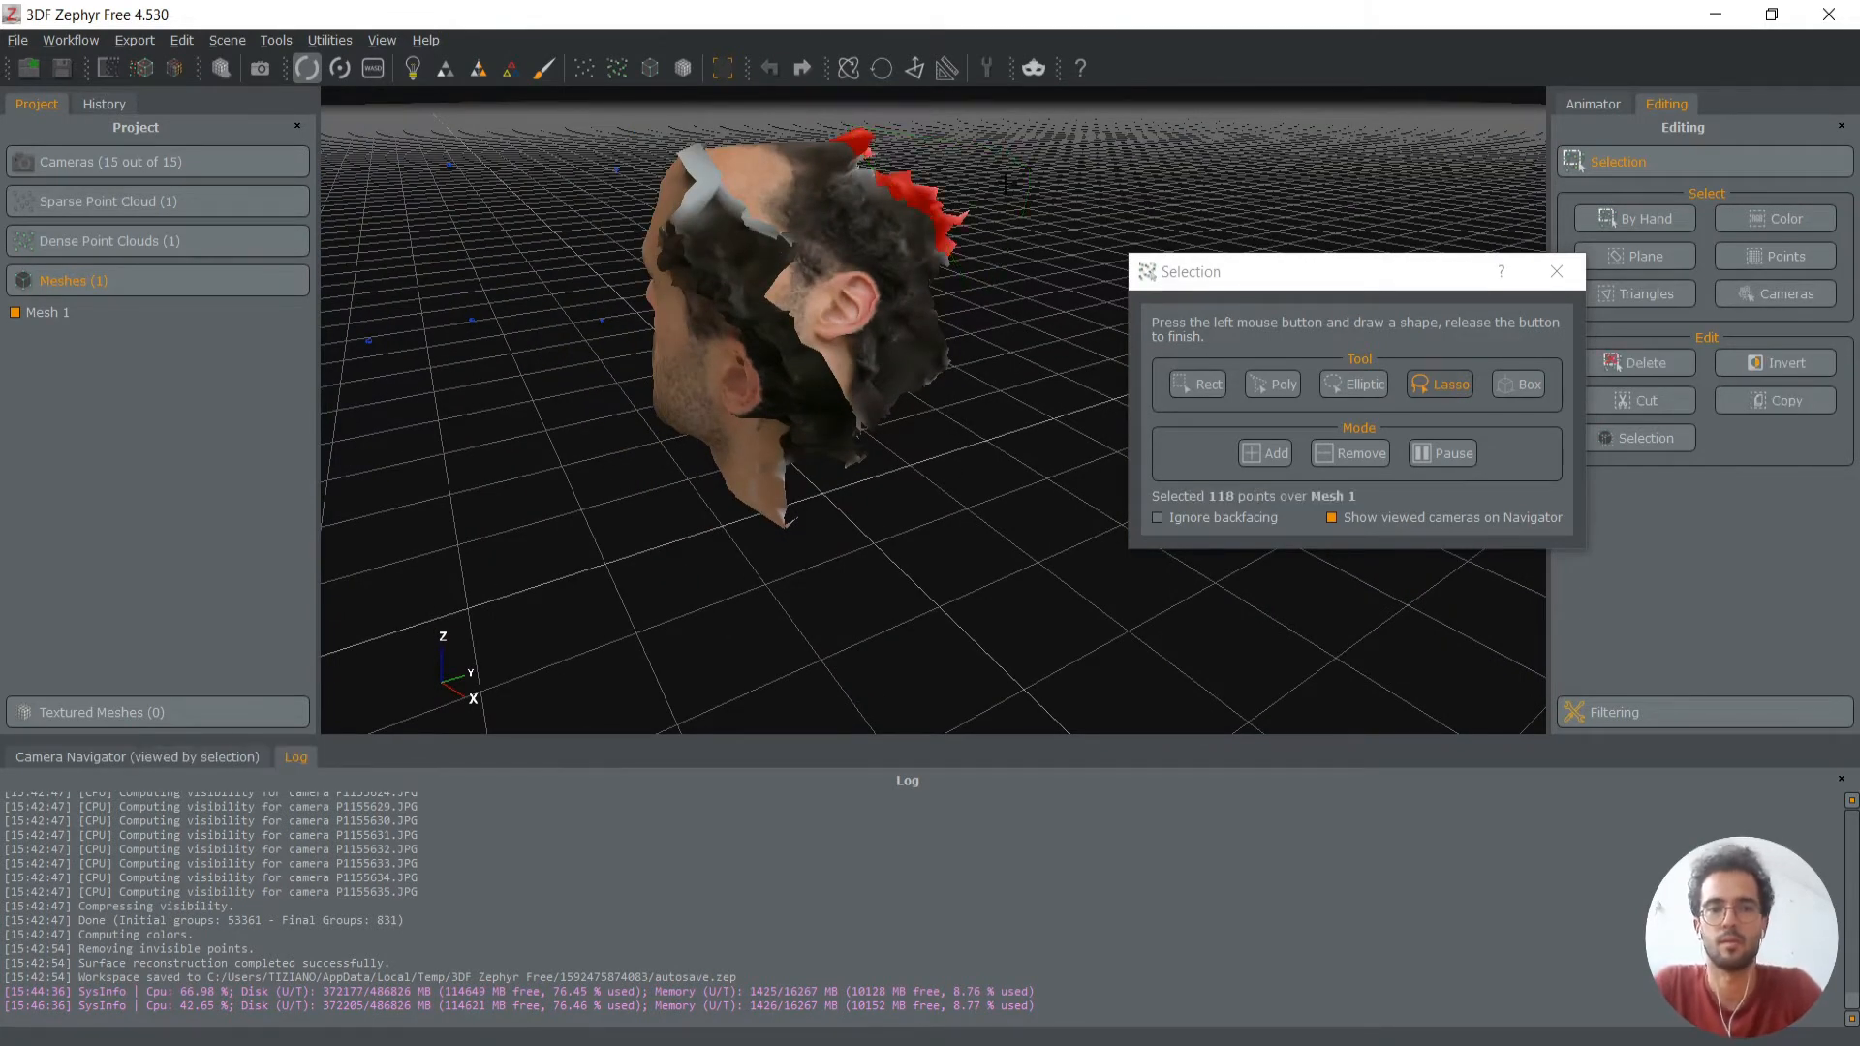
pyautogui.press('Delete')
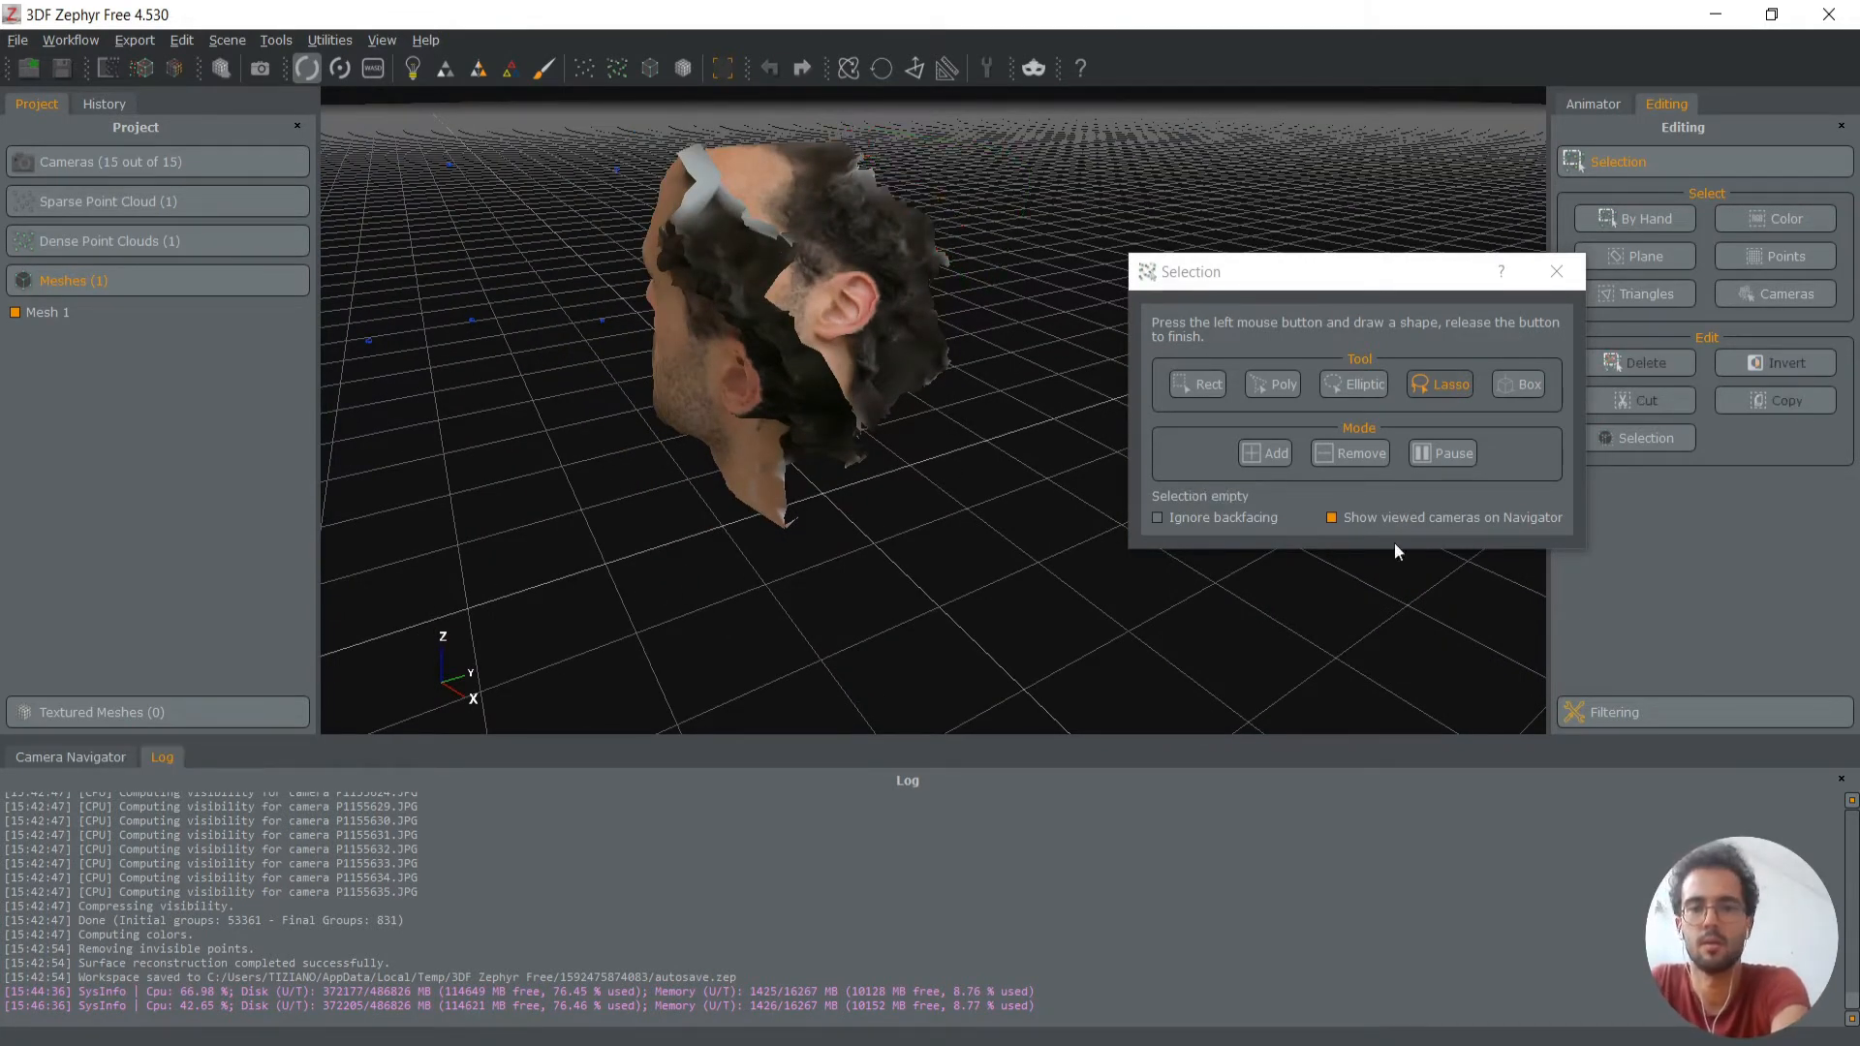
# Lasso-select the white patch on top of the head, delete it and leave by-hand selection
pyautogui.click(1442, 452)
pyautogui.moveTo(658, 455); pyautogui.dragTo(980, 356)
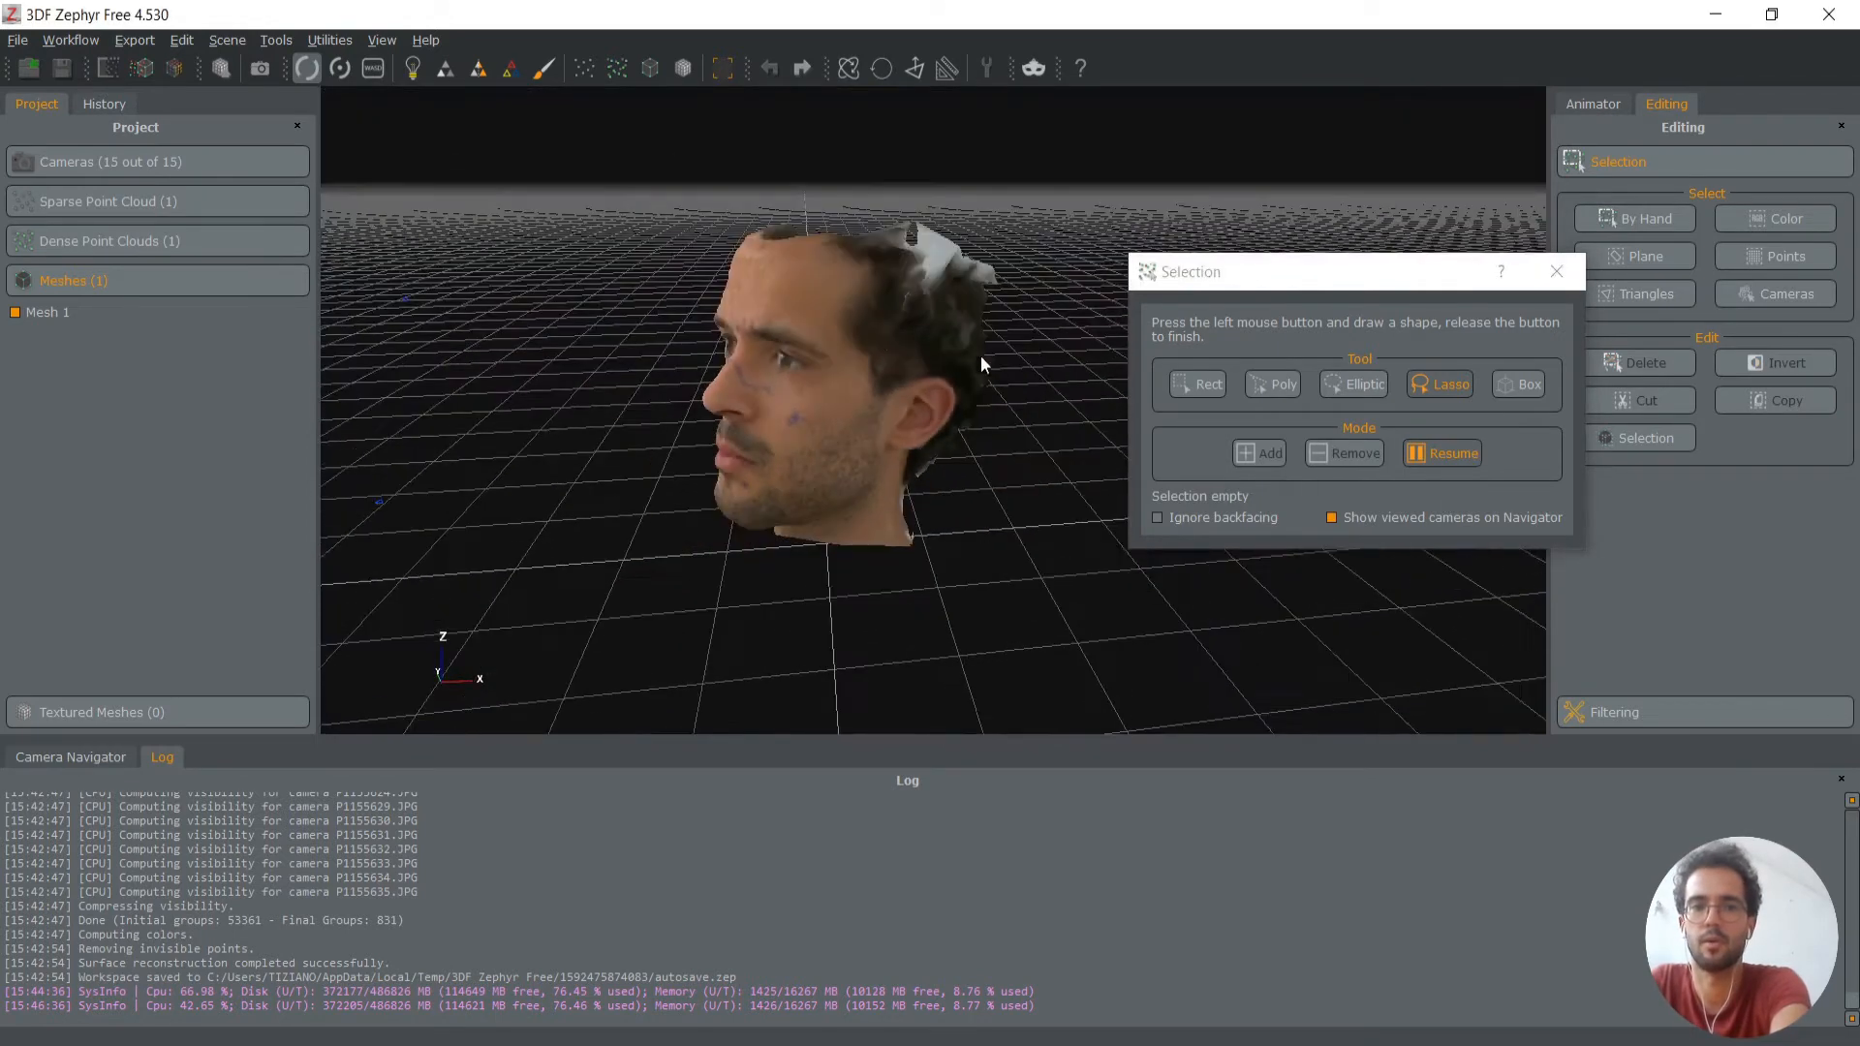
pyautogui.click(1443, 455)
pyautogui.moveTo(902, 227)
pyautogui.mouseDown()
pyautogui.moveTo(865, 199)
pyautogui.moveTo(1007, 314)
pyautogui.moveTo(921, 160)
pyautogui.mouseUp()
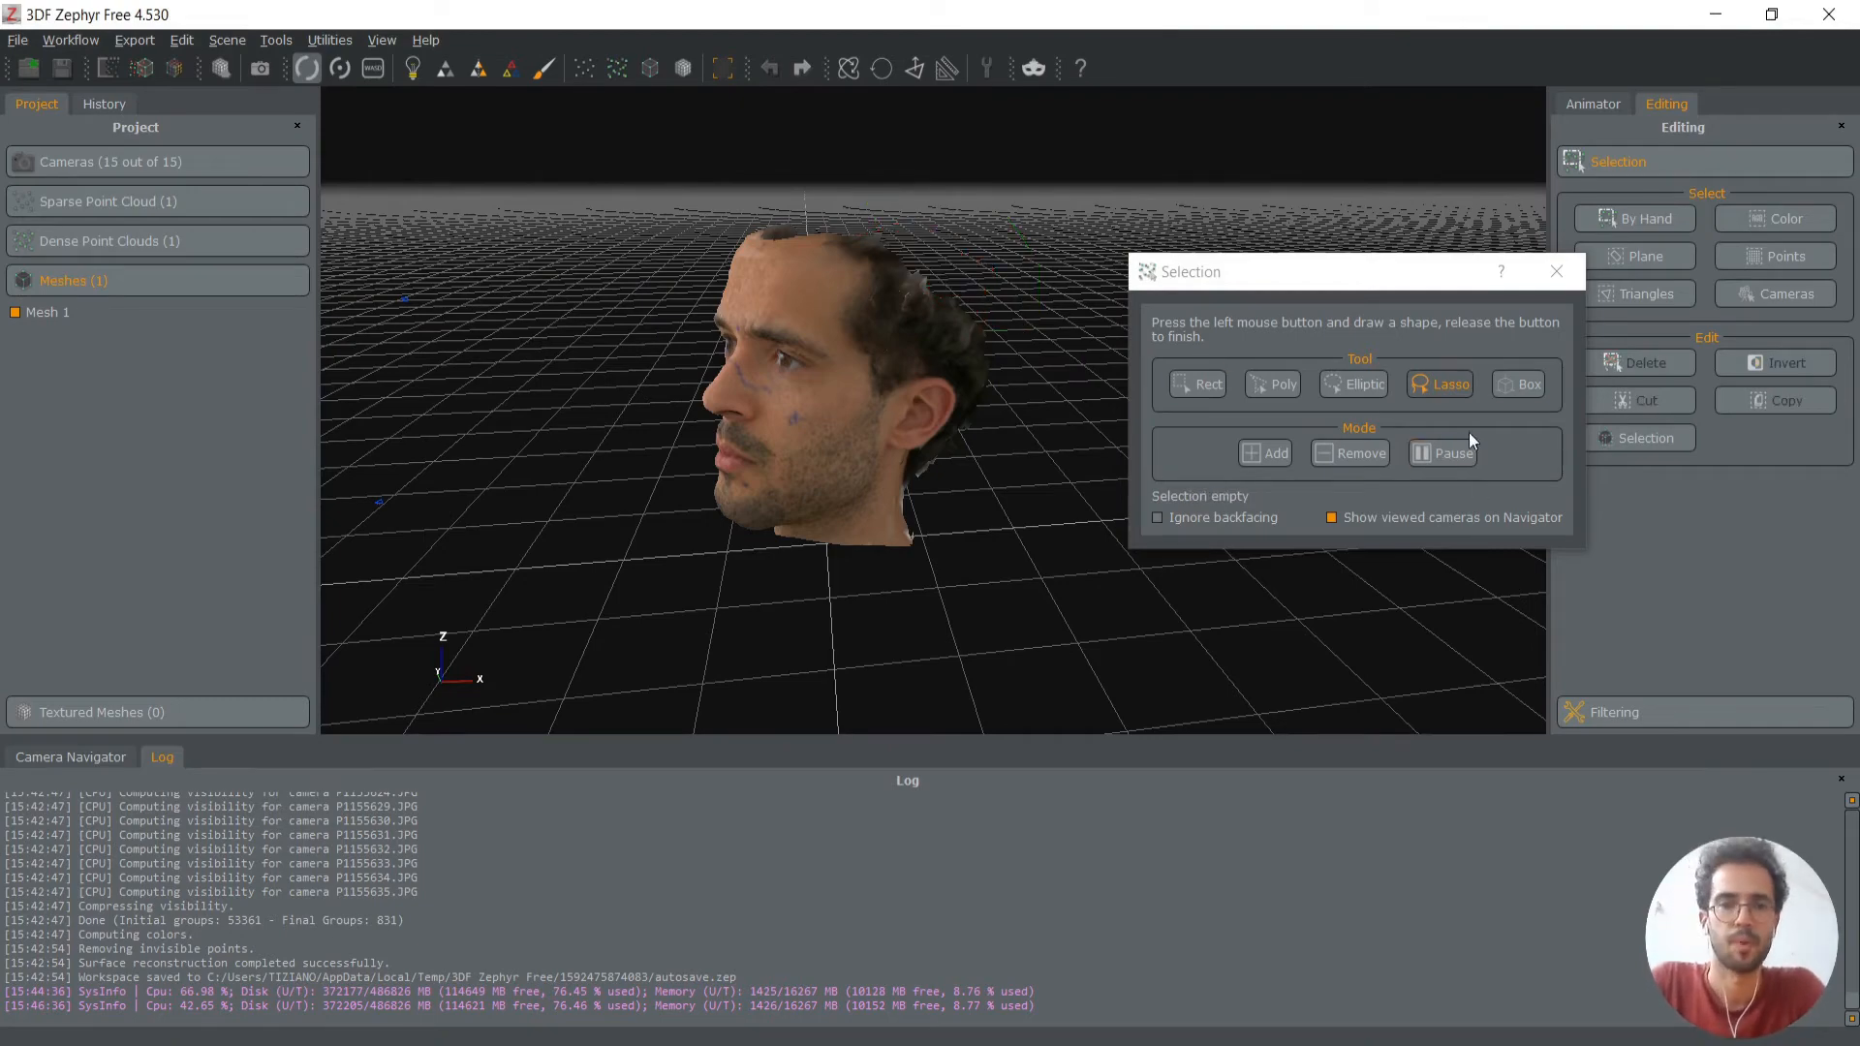
pyautogui.click(1557, 272)
# Hide all cameras in the scene, from P1155616.JPG through P1155635.JPG
pyautogui.moveTo(985, 320); pyautogui.dragTo(950, 496)
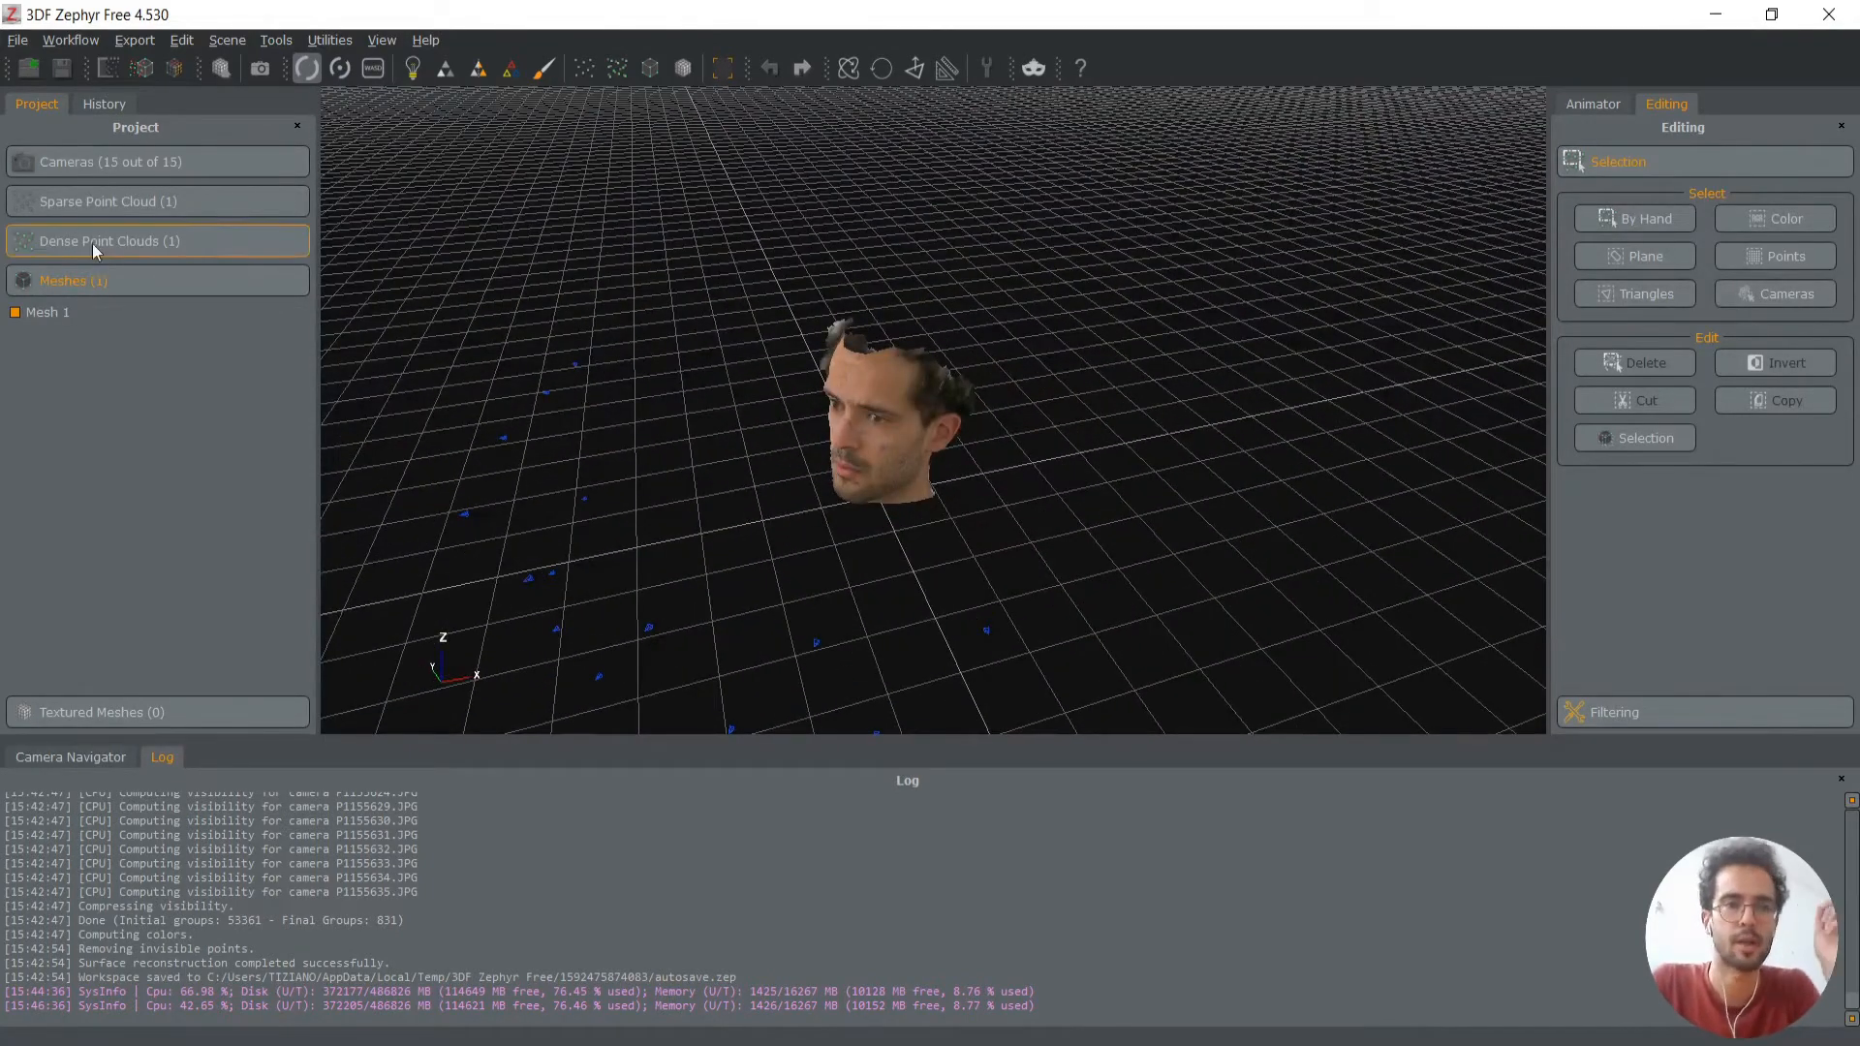
pyautogui.click(87, 162)
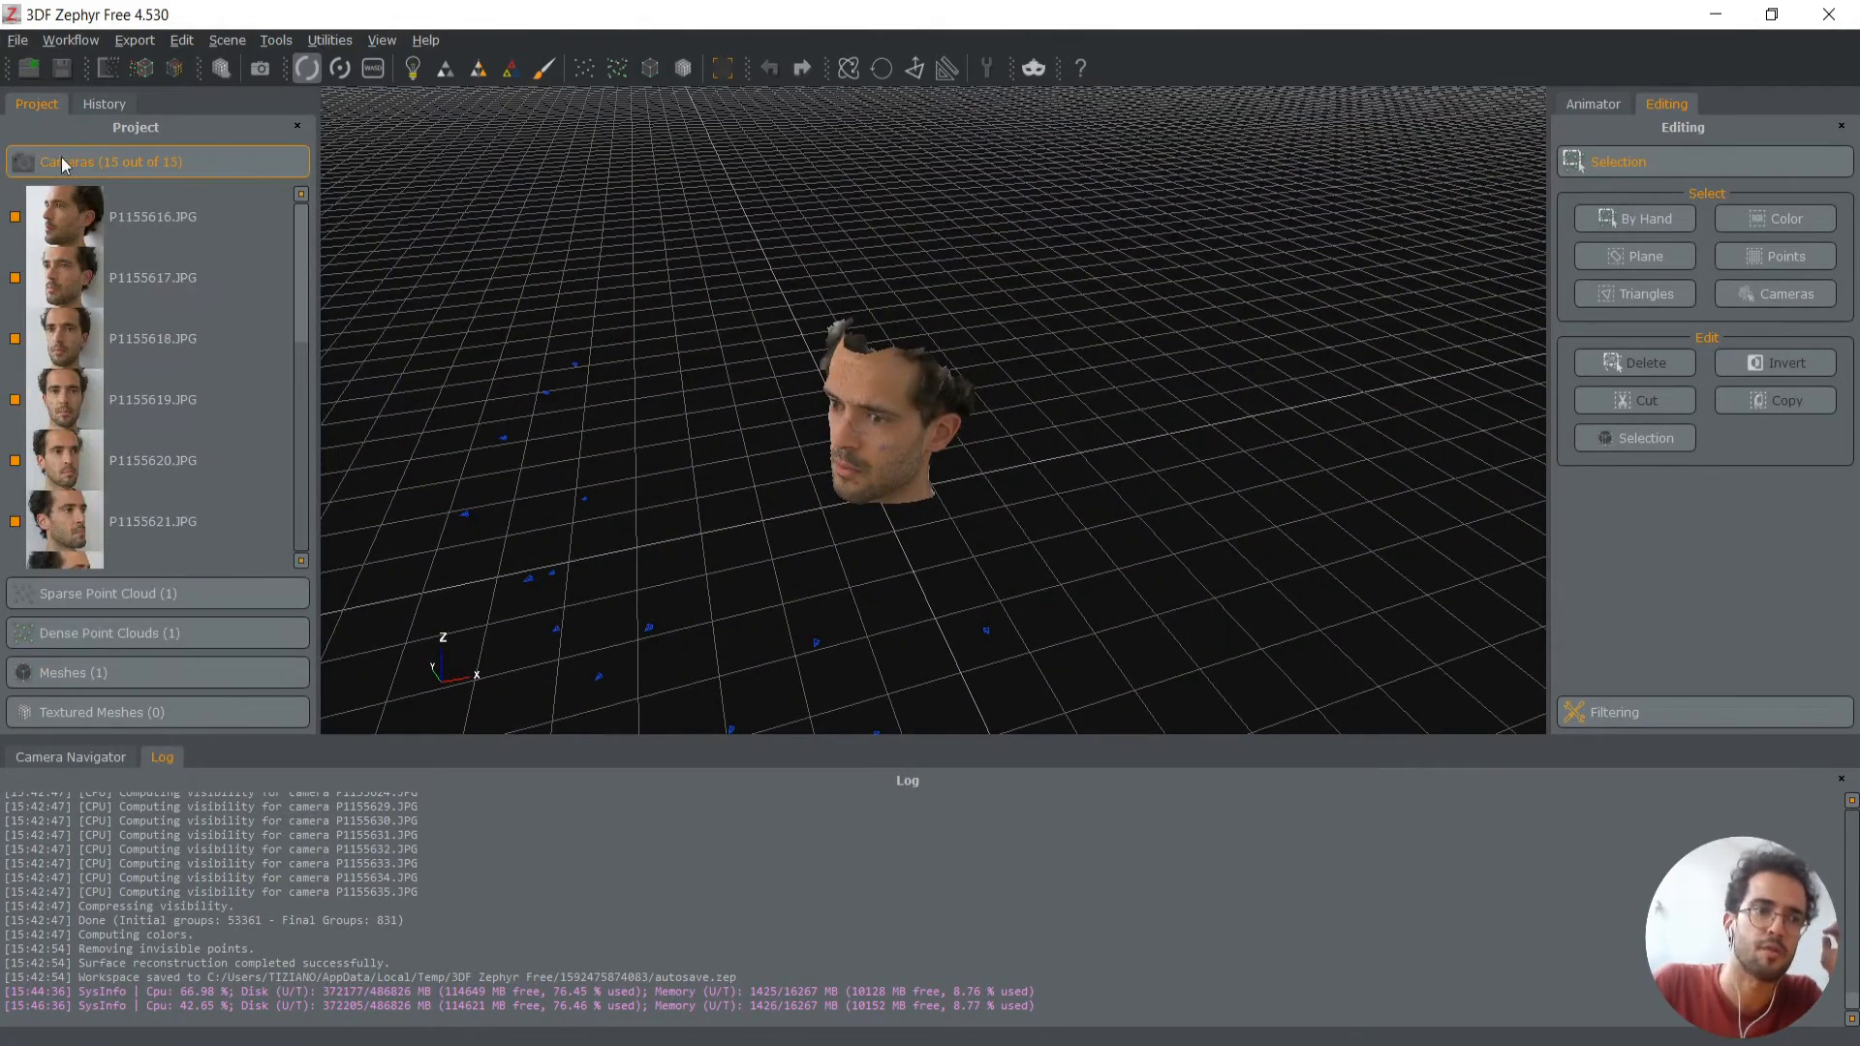
pyautogui.click(32, 594)
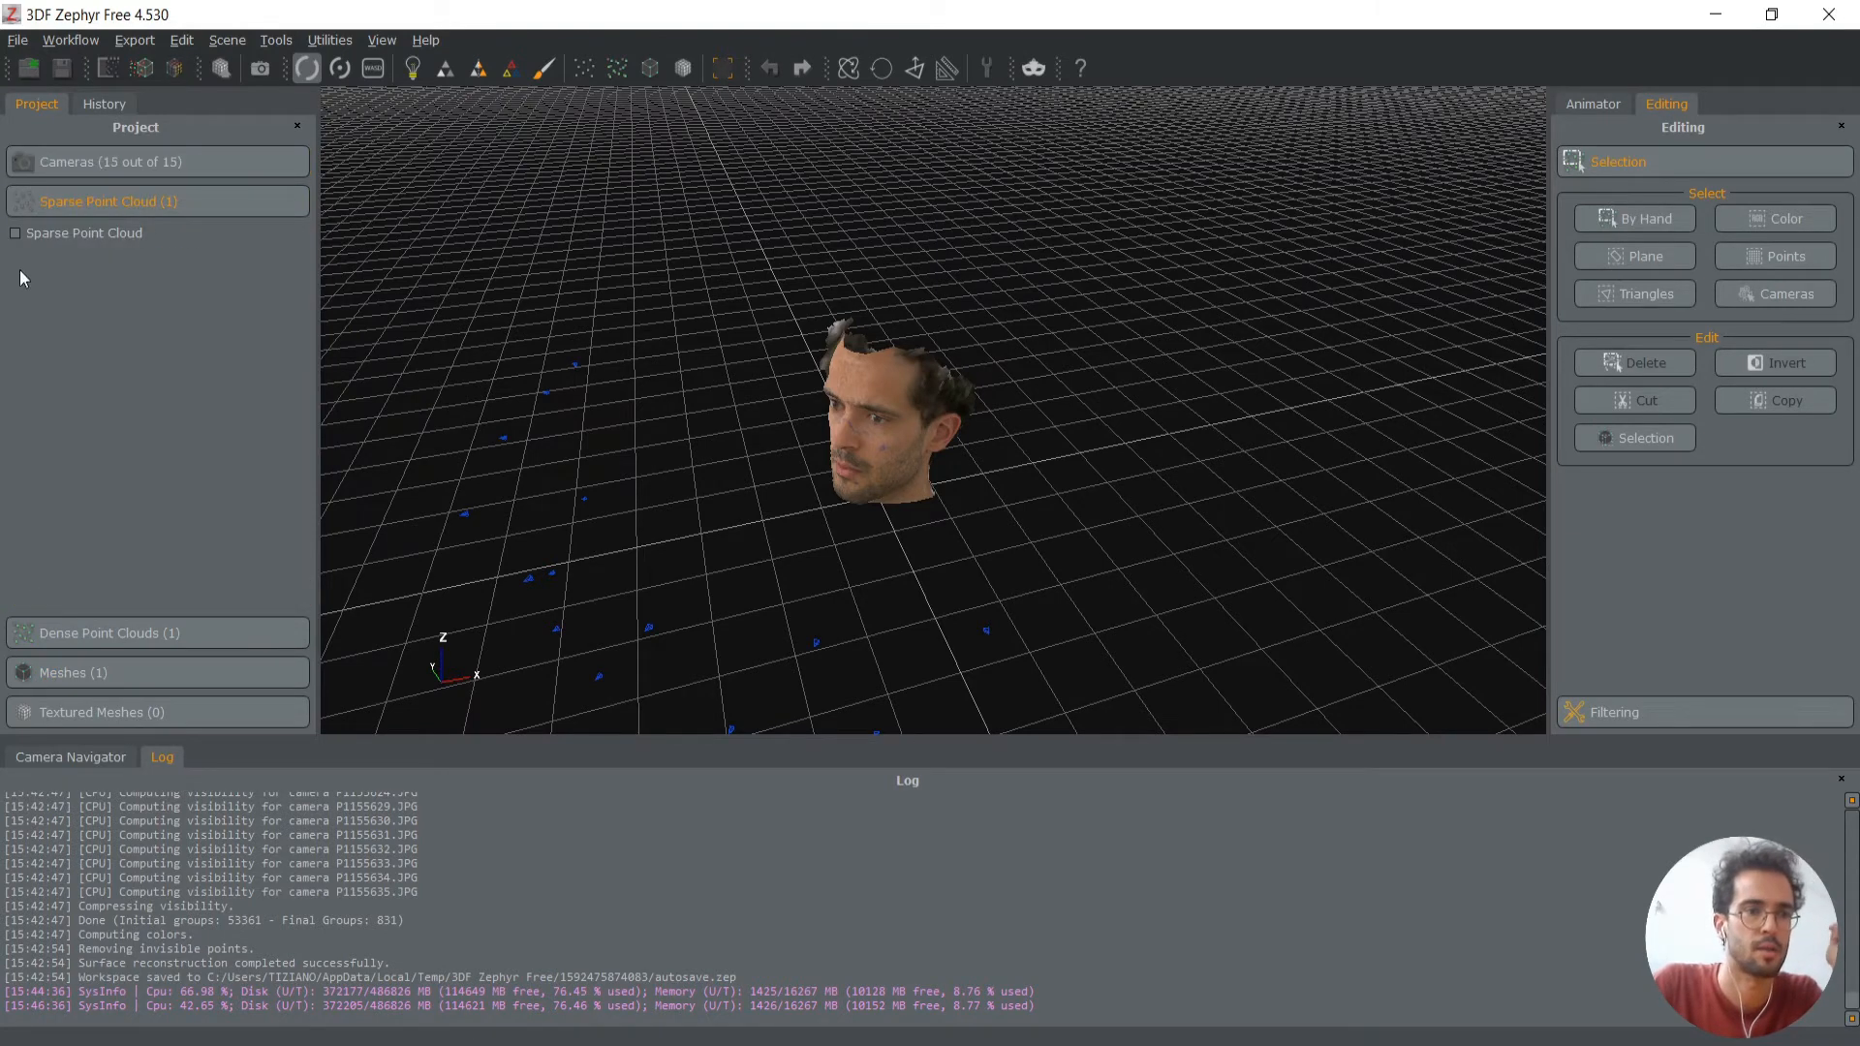
pyautogui.click(39, 632)
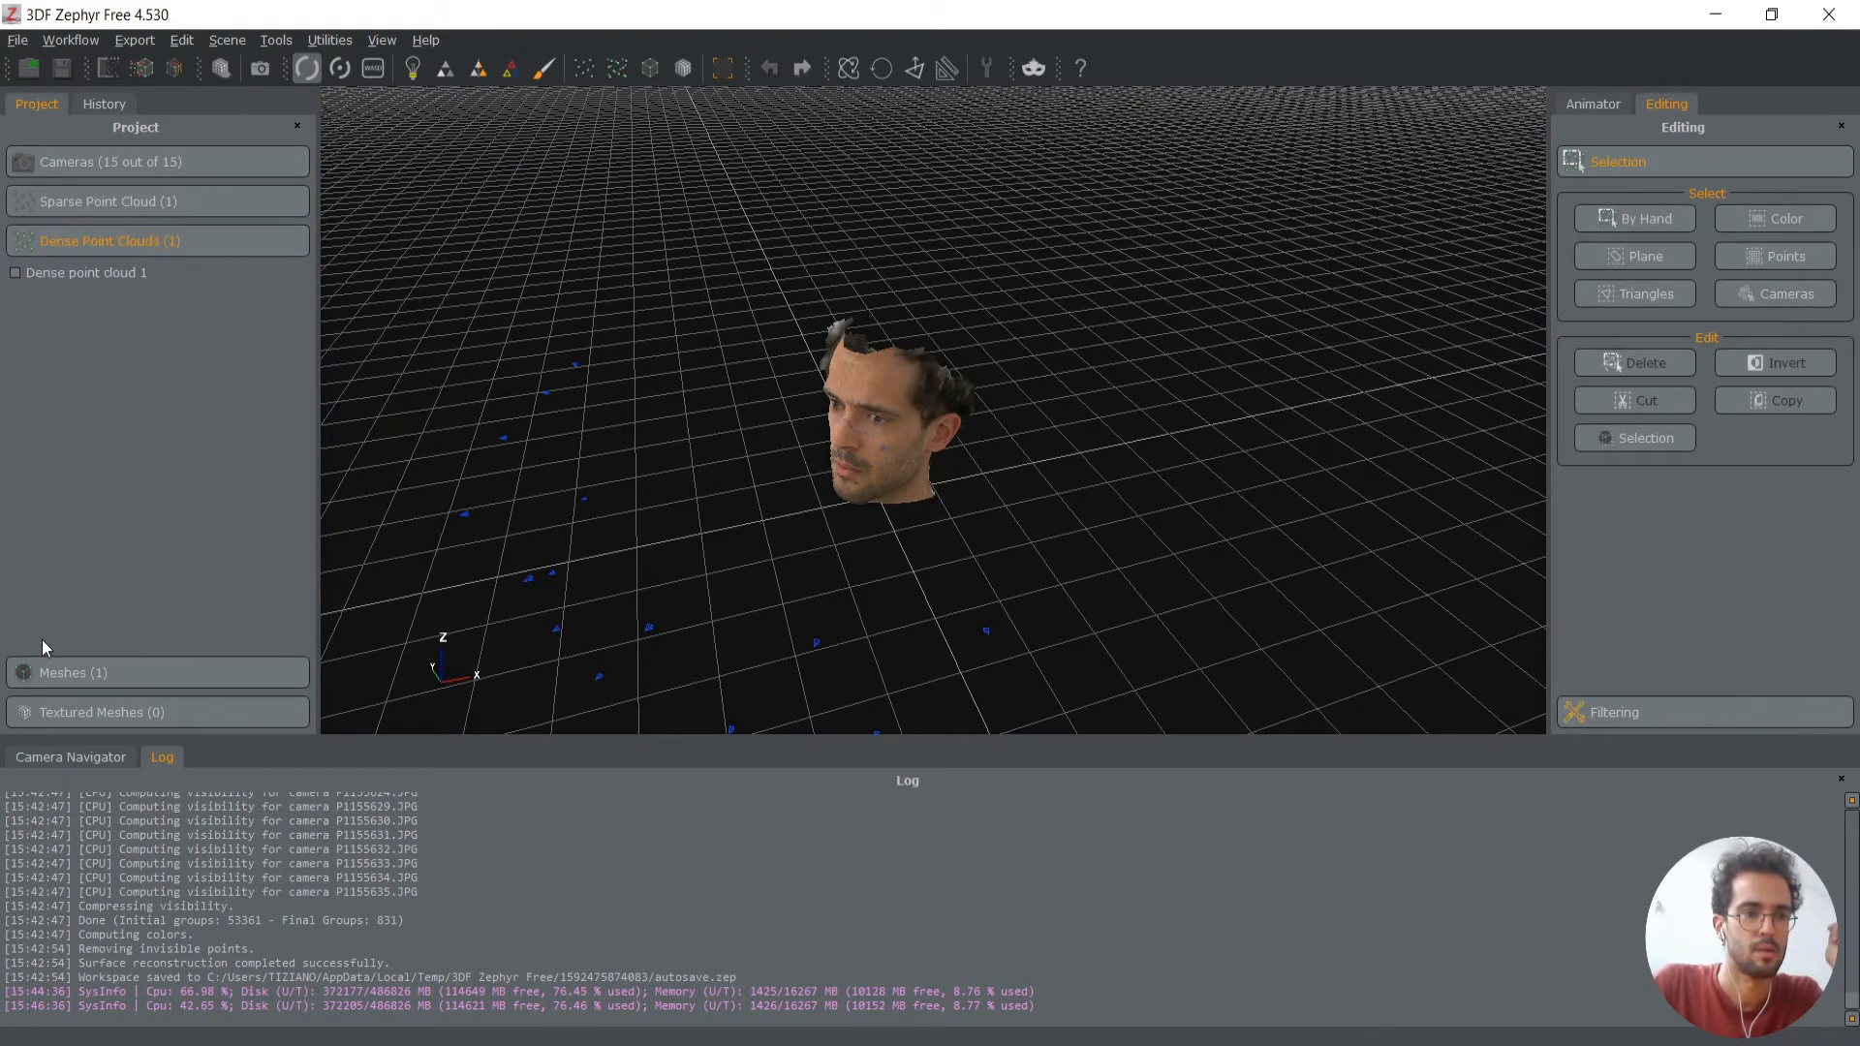
pyautogui.click(70, 167)
pyautogui.click(15, 218)
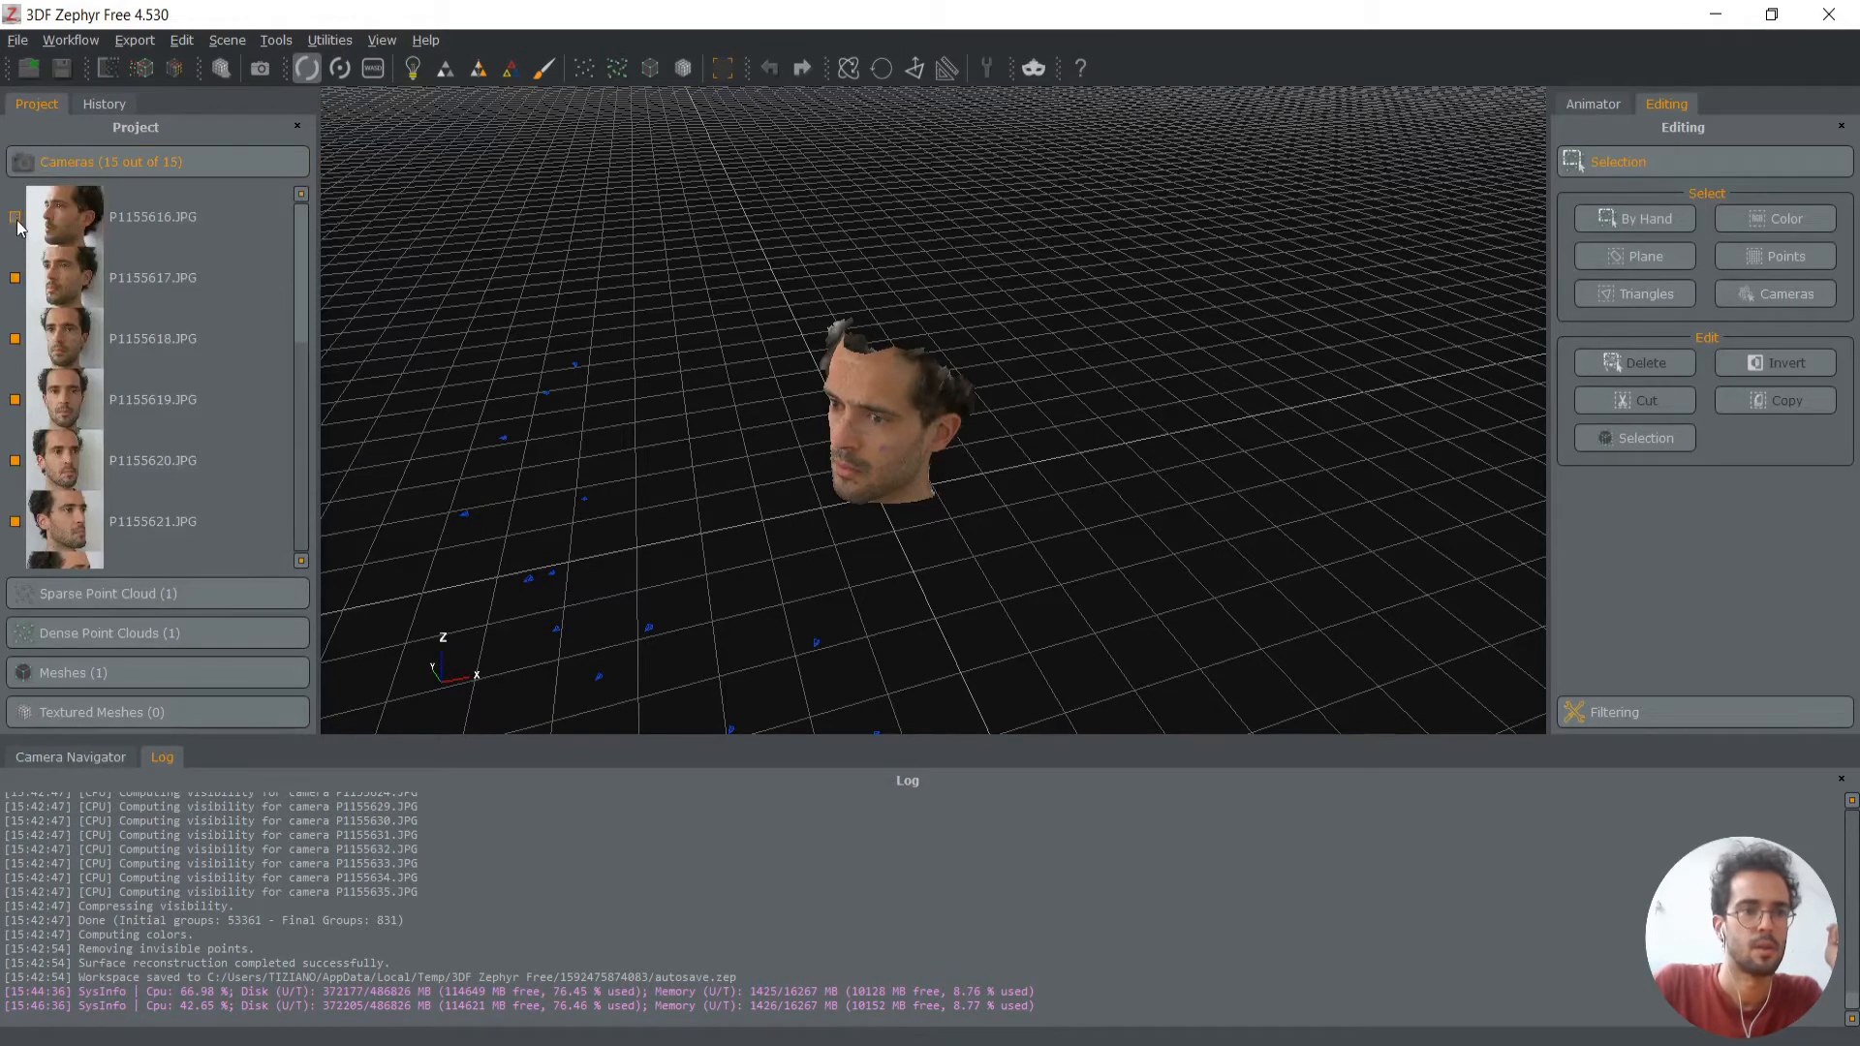
pyautogui.click(15, 279)
pyautogui.click(14, 338)
pyautogui.click(15, 399)
pyautogui.click(14, 460)
pyautogui.click(15, 521)
pyautogui.scroll(-3, 18, 484)
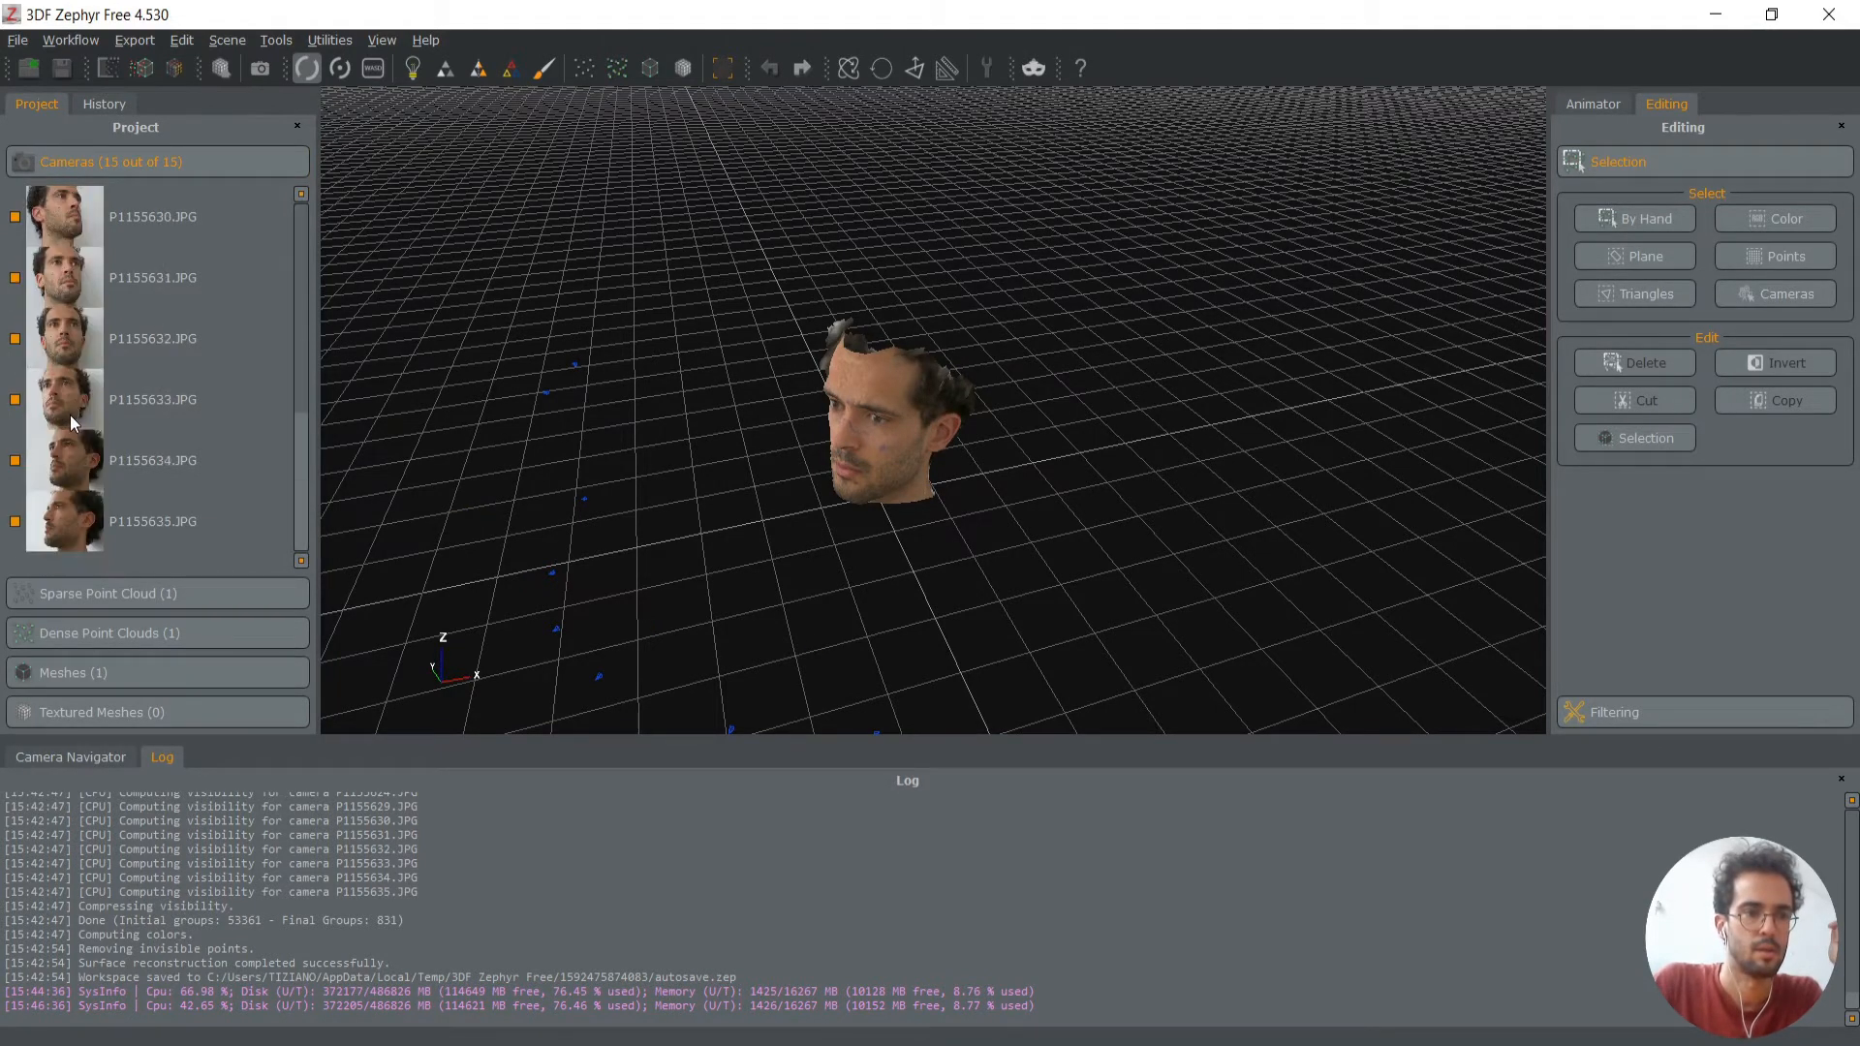
pyautogui.click(14, 399)
pyautogui.click(14, 460)
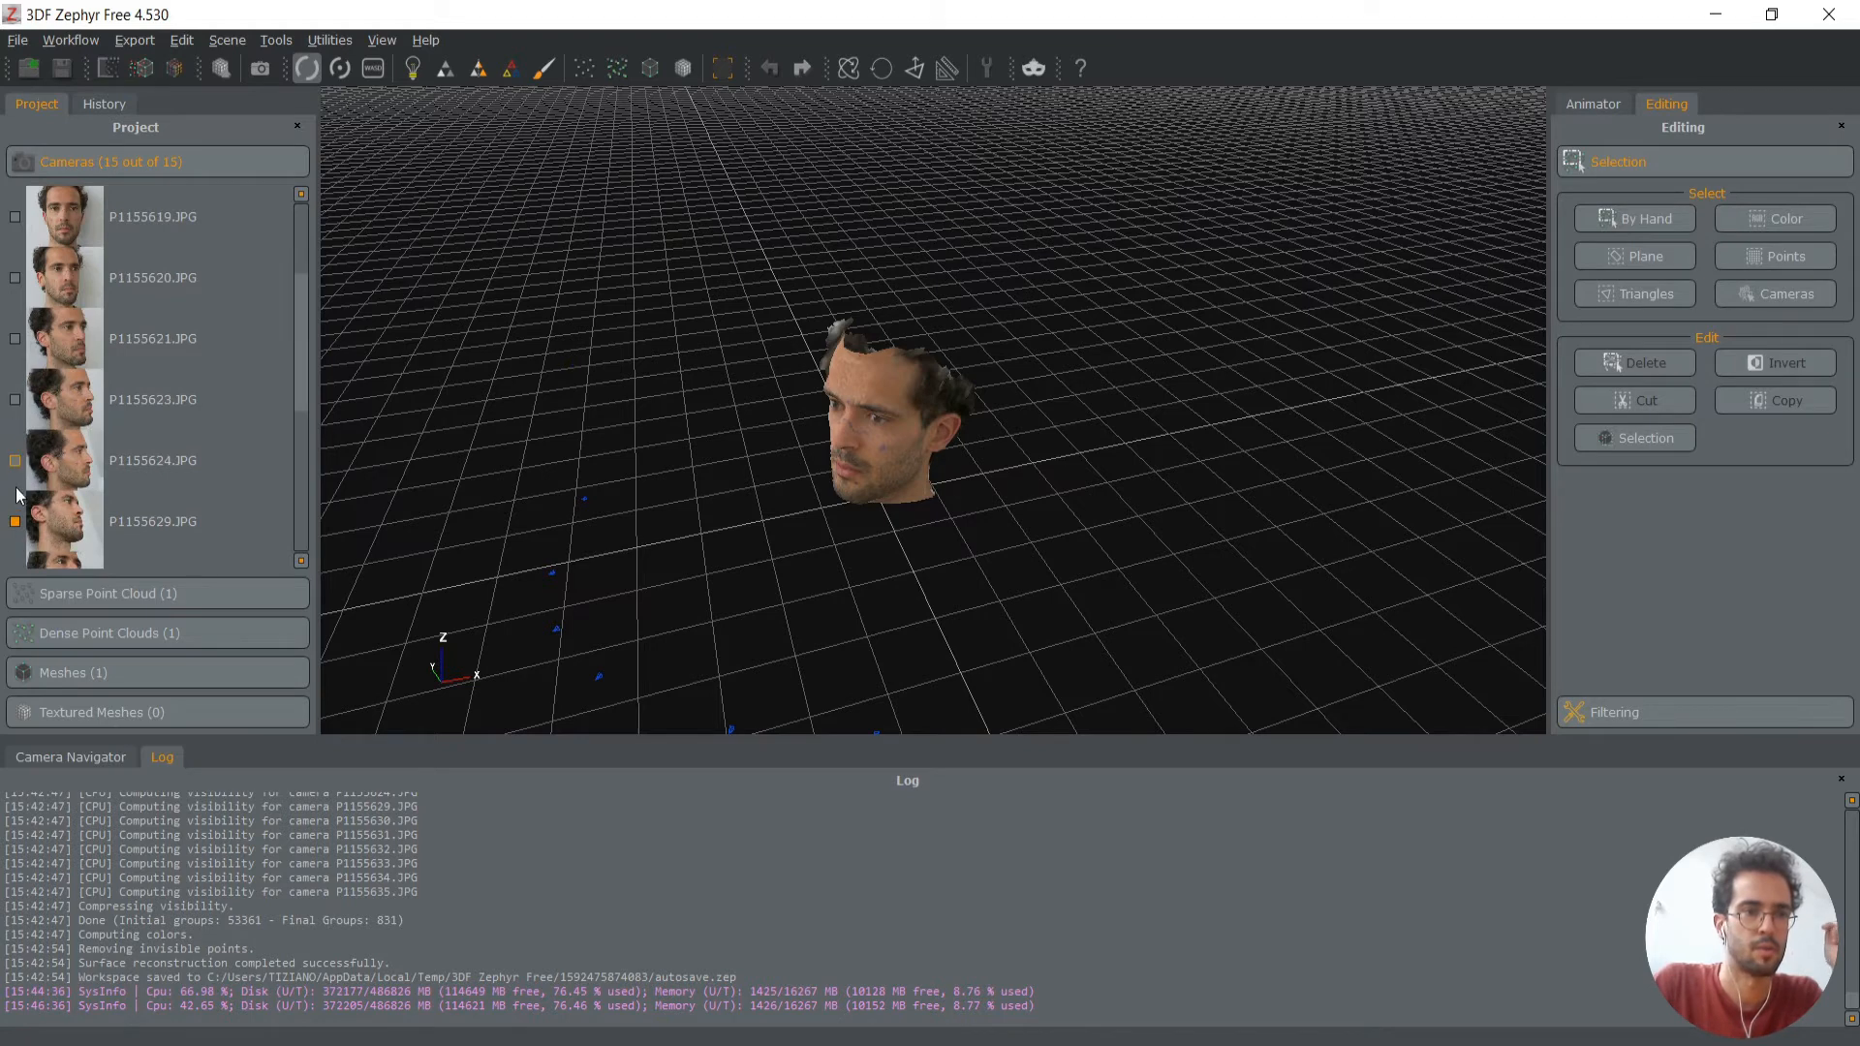
pyautogui.click(14, 521)
pyautogui.scroll(-3, 25, 514)
pyautogui.click(15, 399)
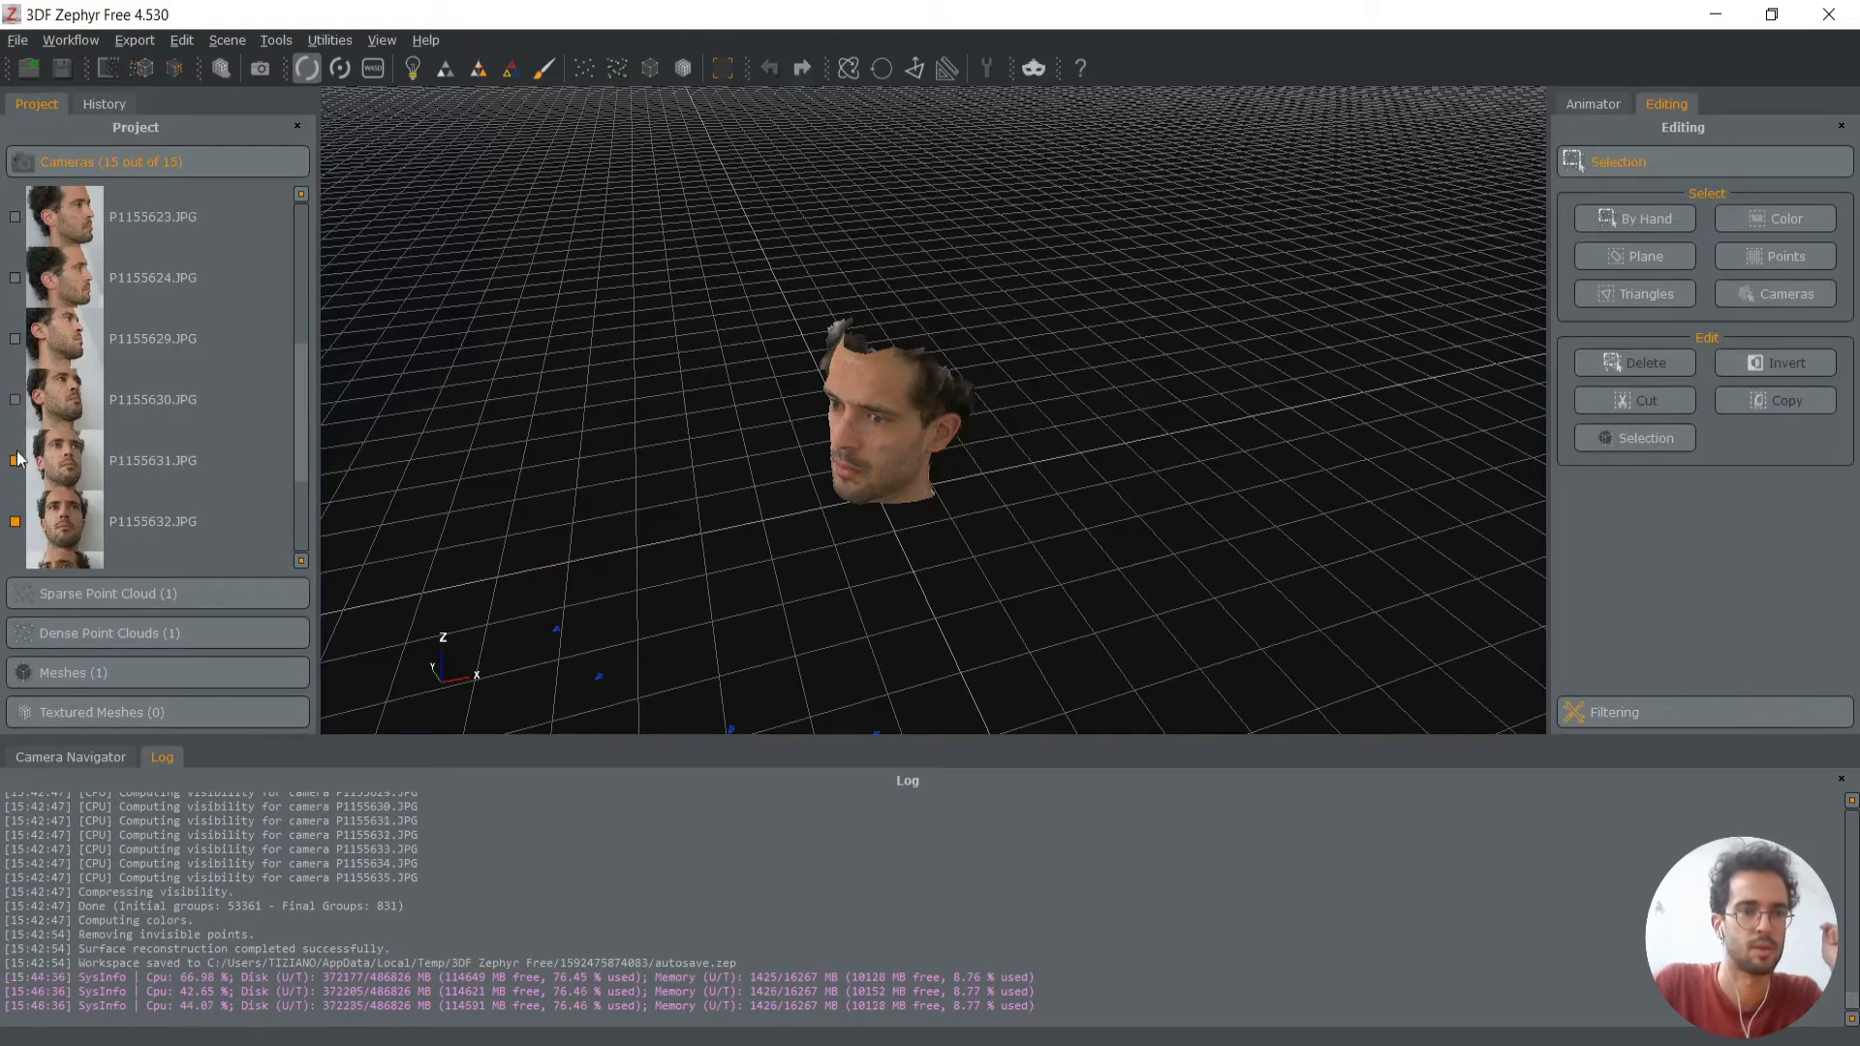
pyautogui.click(14, 460)
pyautogui.click(14, 521)
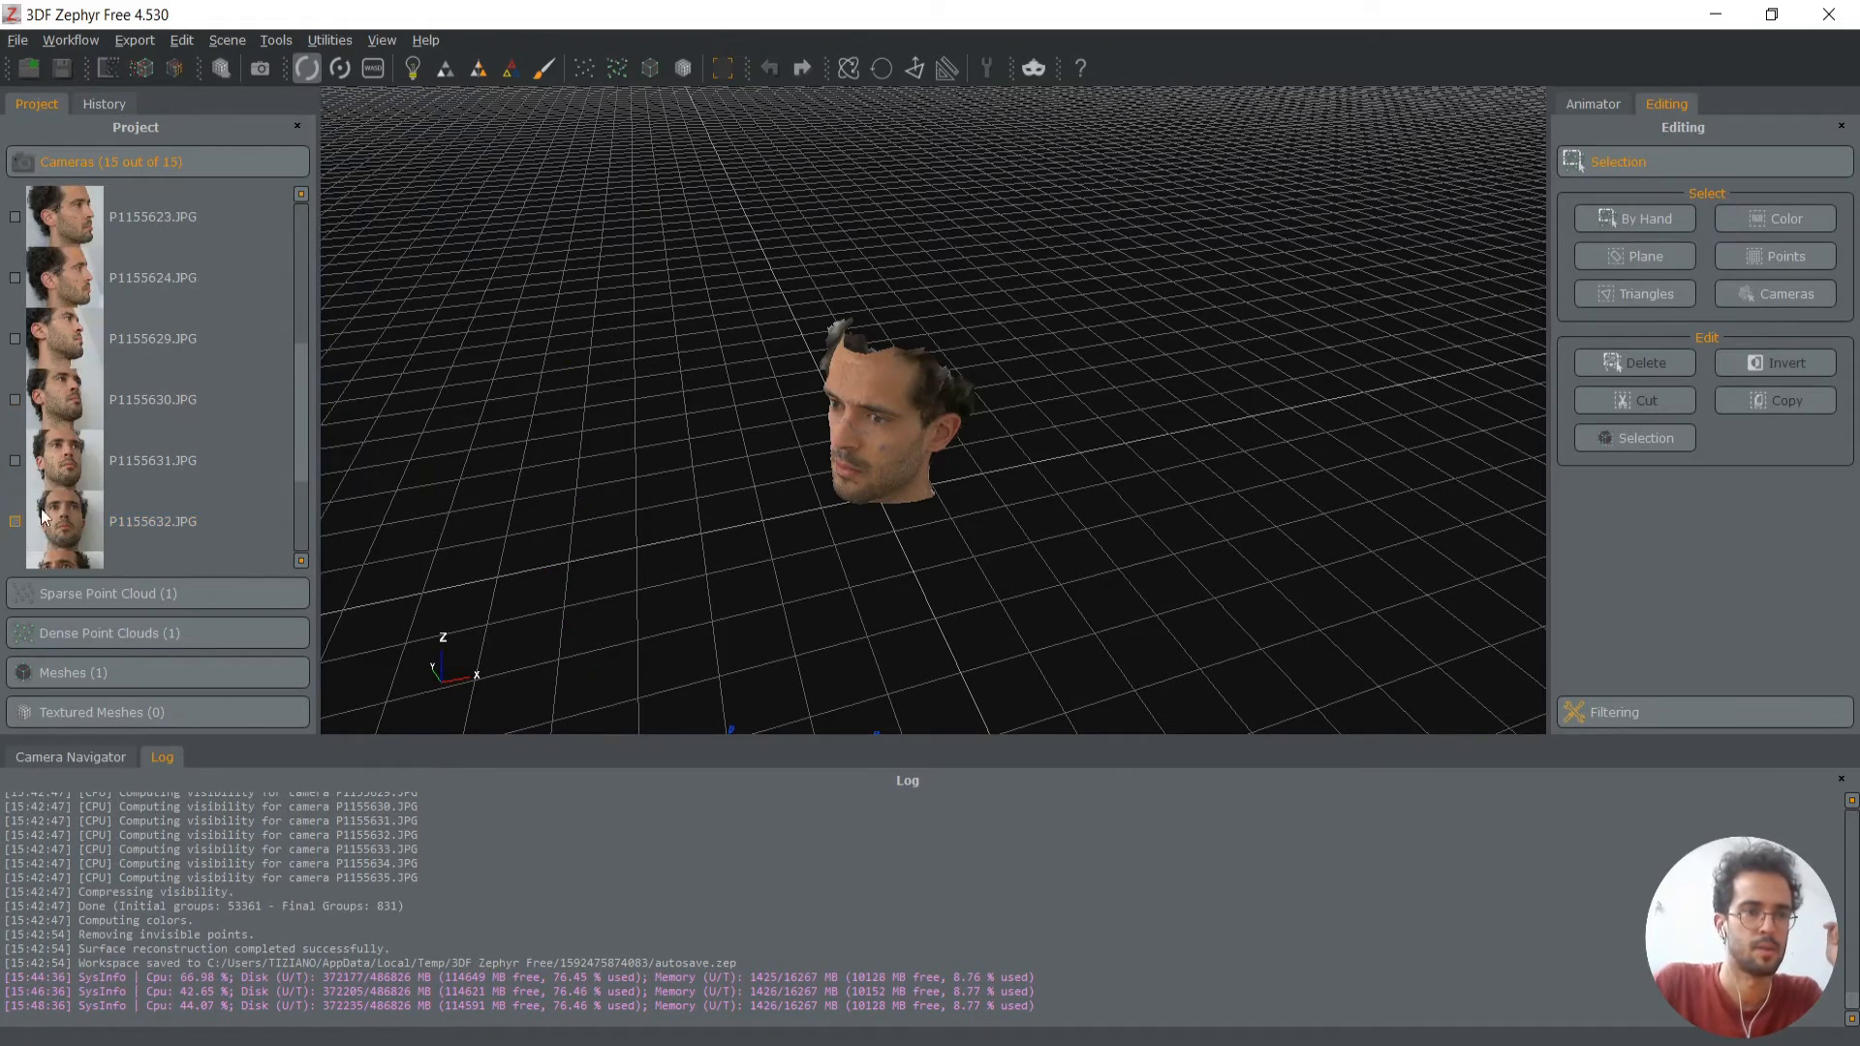
pyautogui.scroll(-3, 17, 523)
pyautogui.click(14, 399)
pyautogui.click(14, 460)
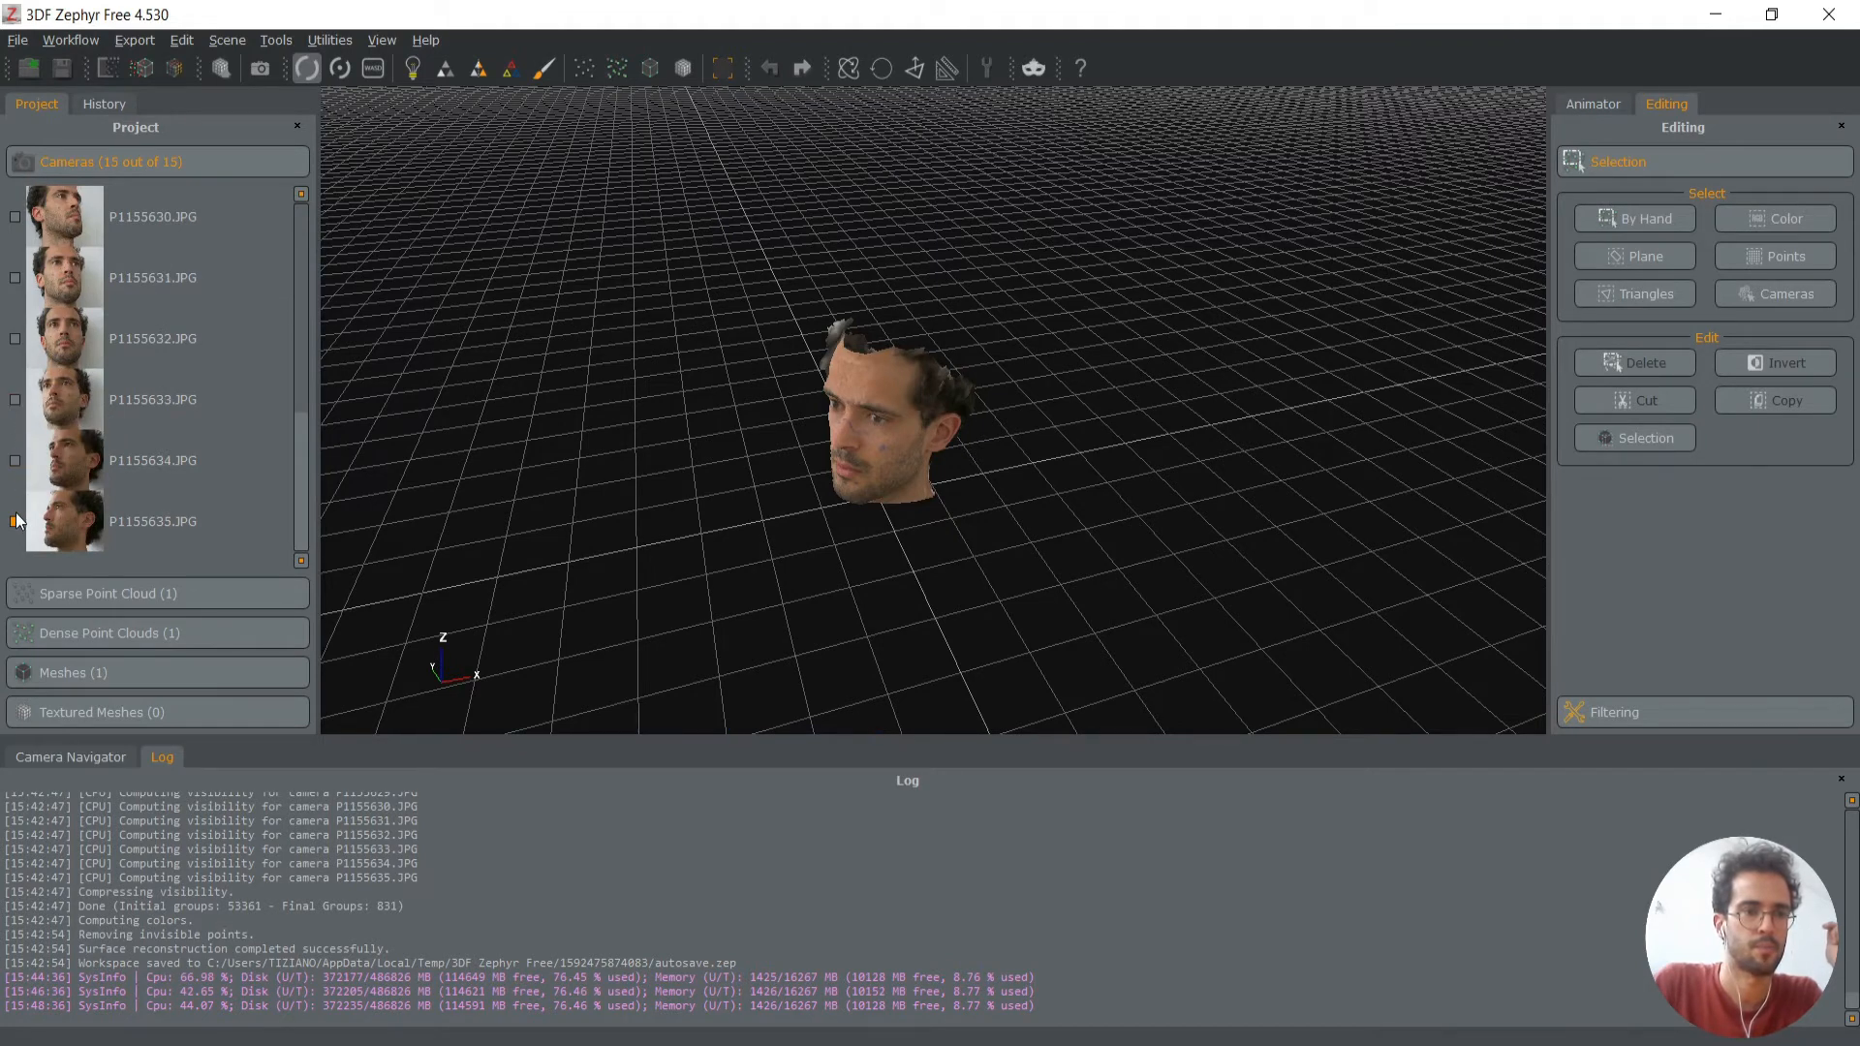
pyautogui.click(14, 521)
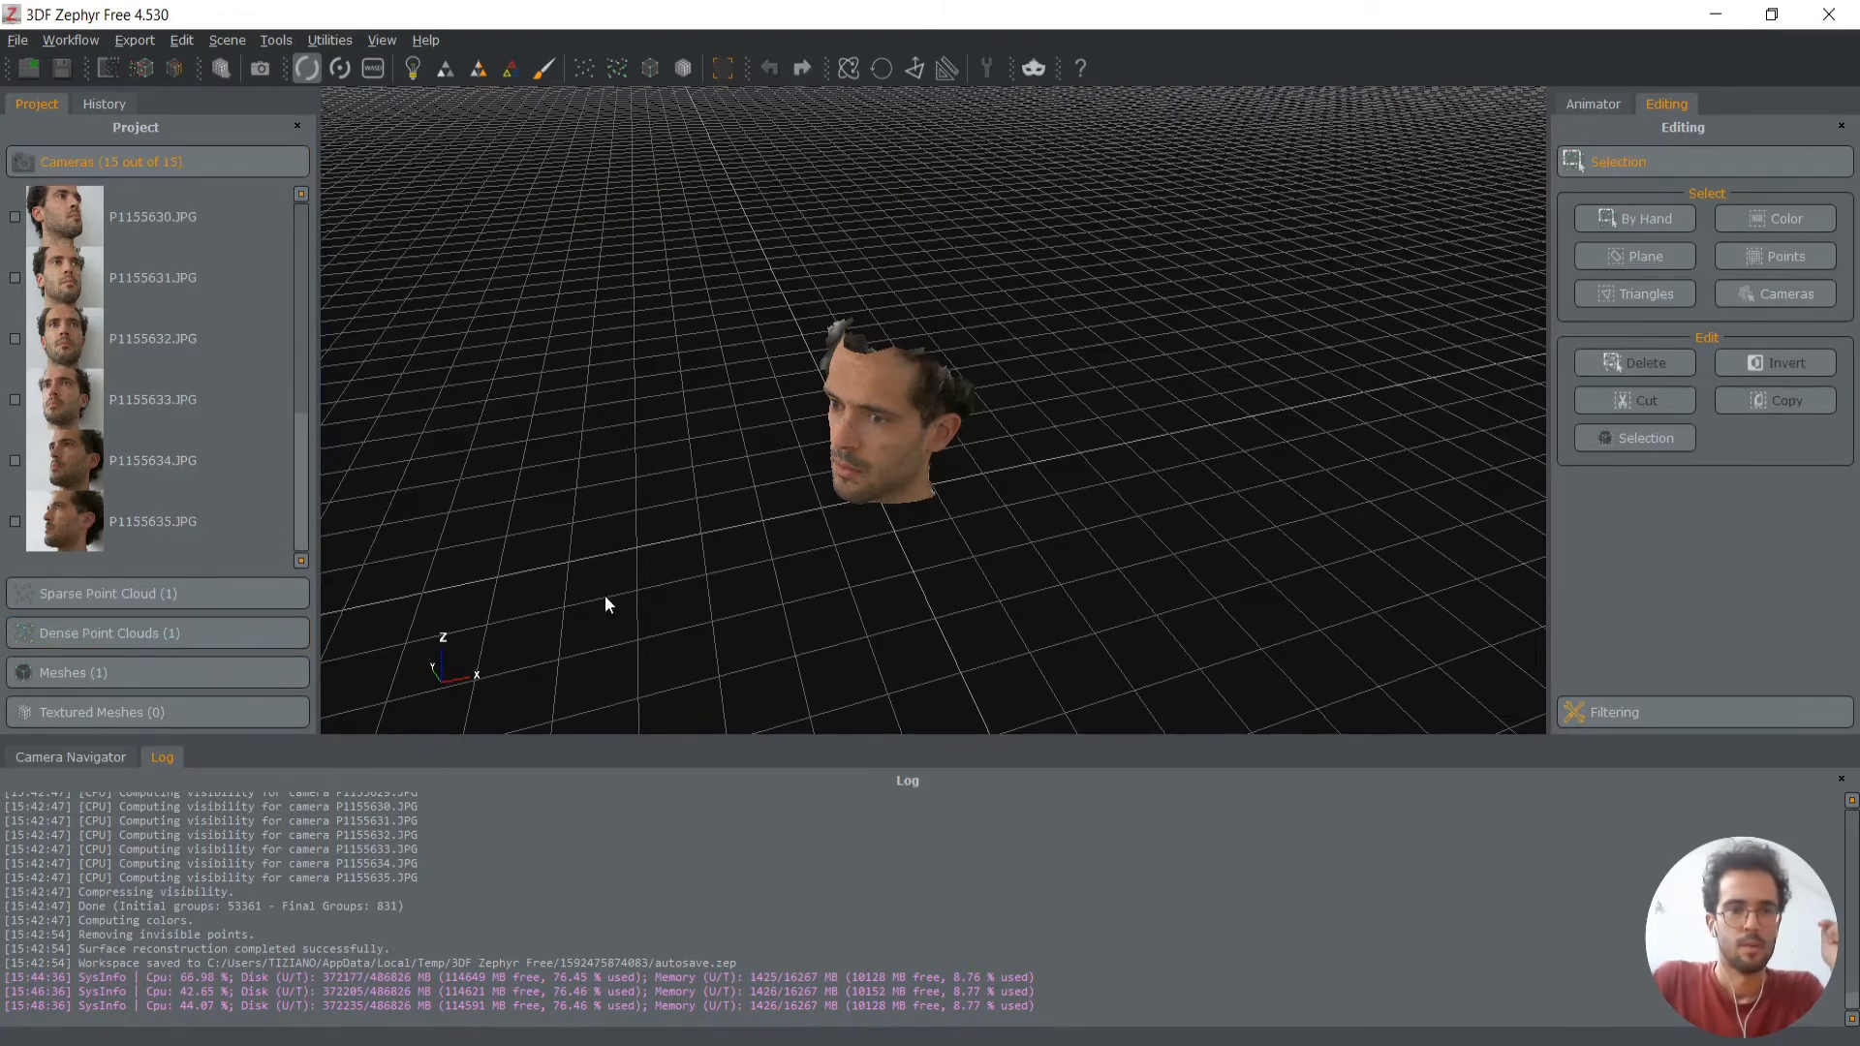
# Measure the distance from the blue mark between the eyebrows to the blue mark on the chin below the mouth's corner with Quick Measurements
pyautogui.moveTo(605, 594); pyautogui.dragTo(872, 504)
pyautogui.scroll(5, 930, 538)
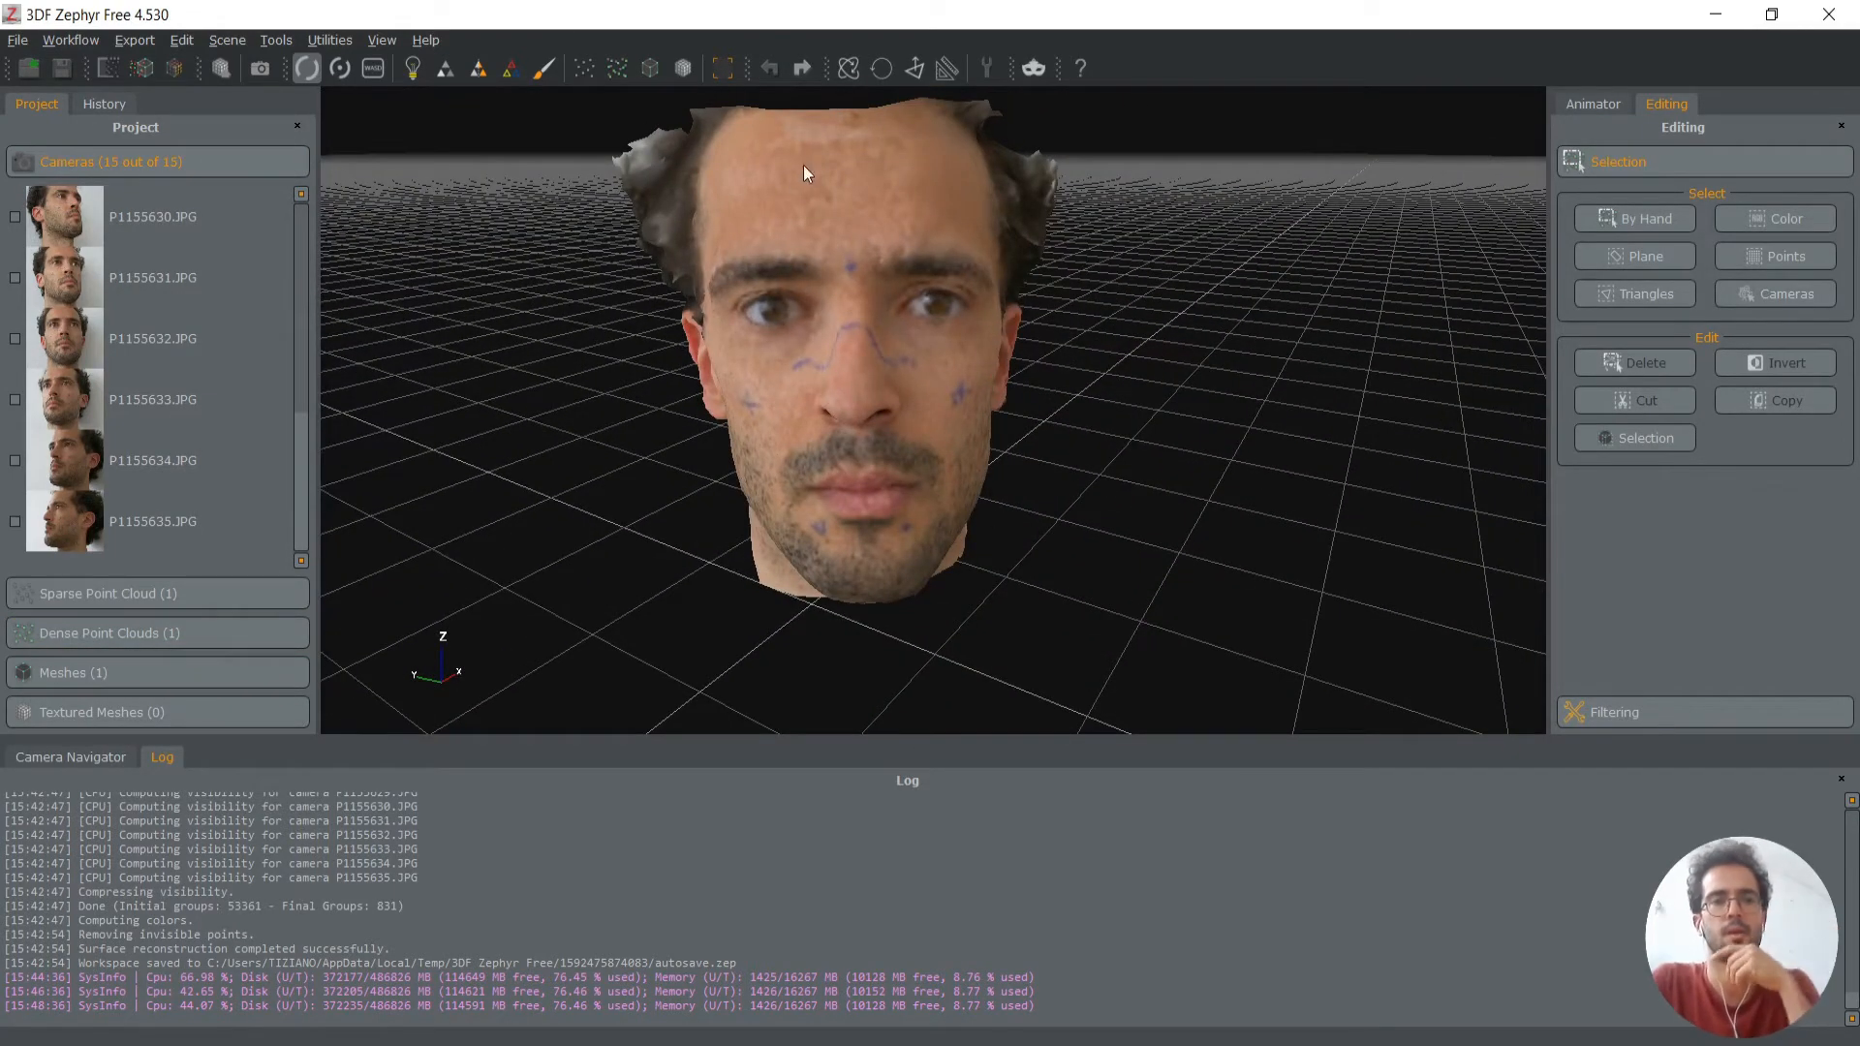
pyautogui.scroll(2, 848, 304)
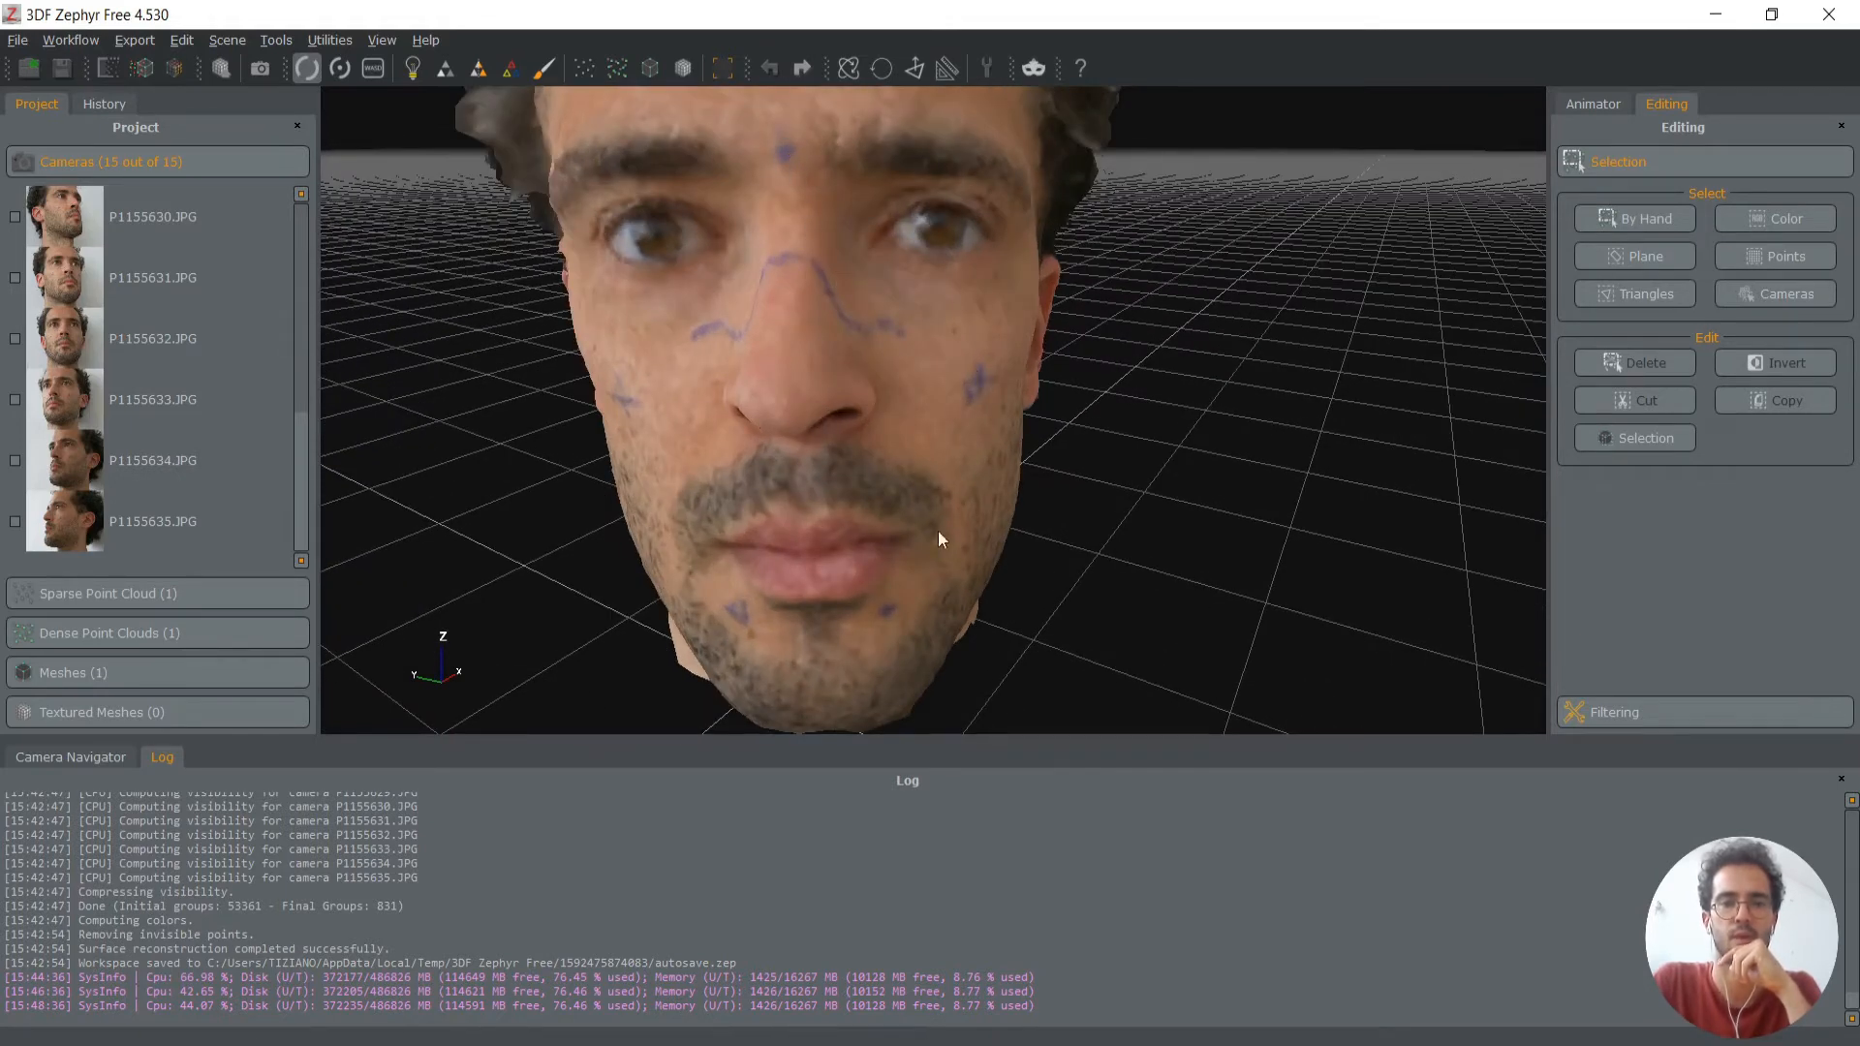
pyautogui.moveTo(776, 439); pyautogui.dragTo(833, 634)
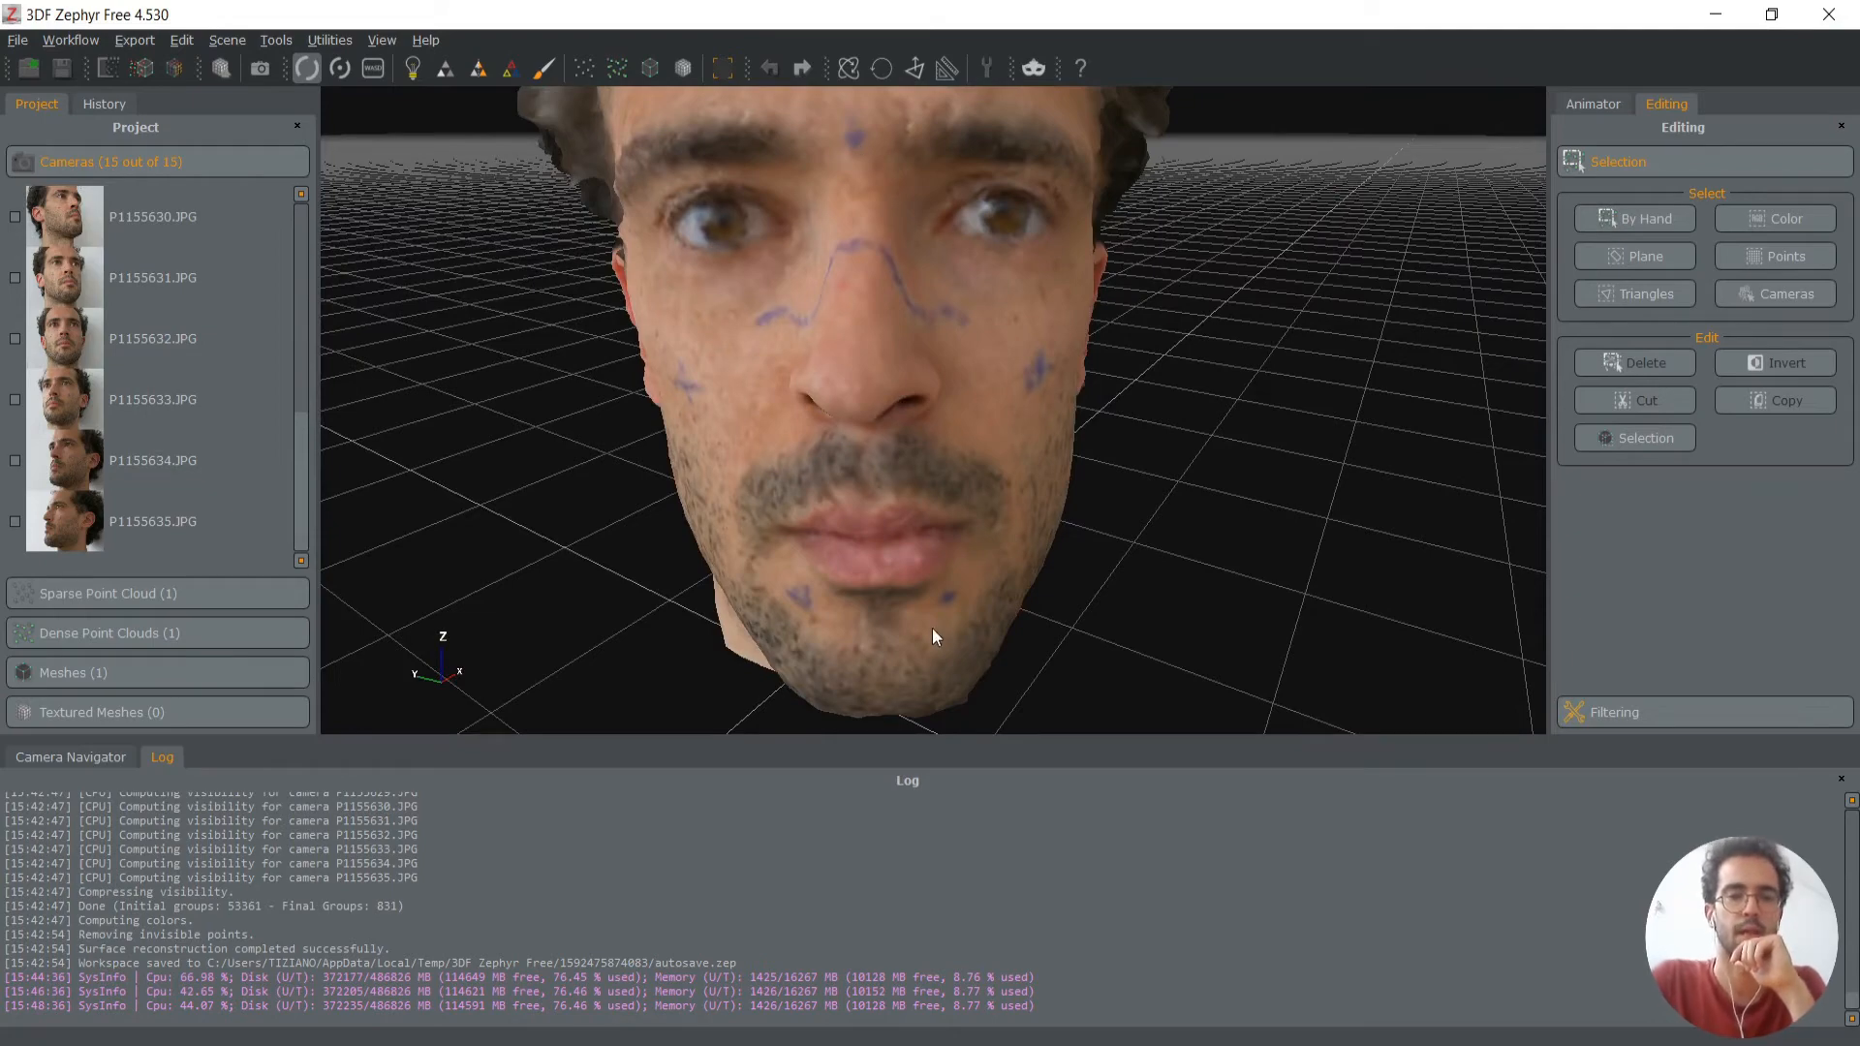
pyautogui.scroll(-3, 752, 348)
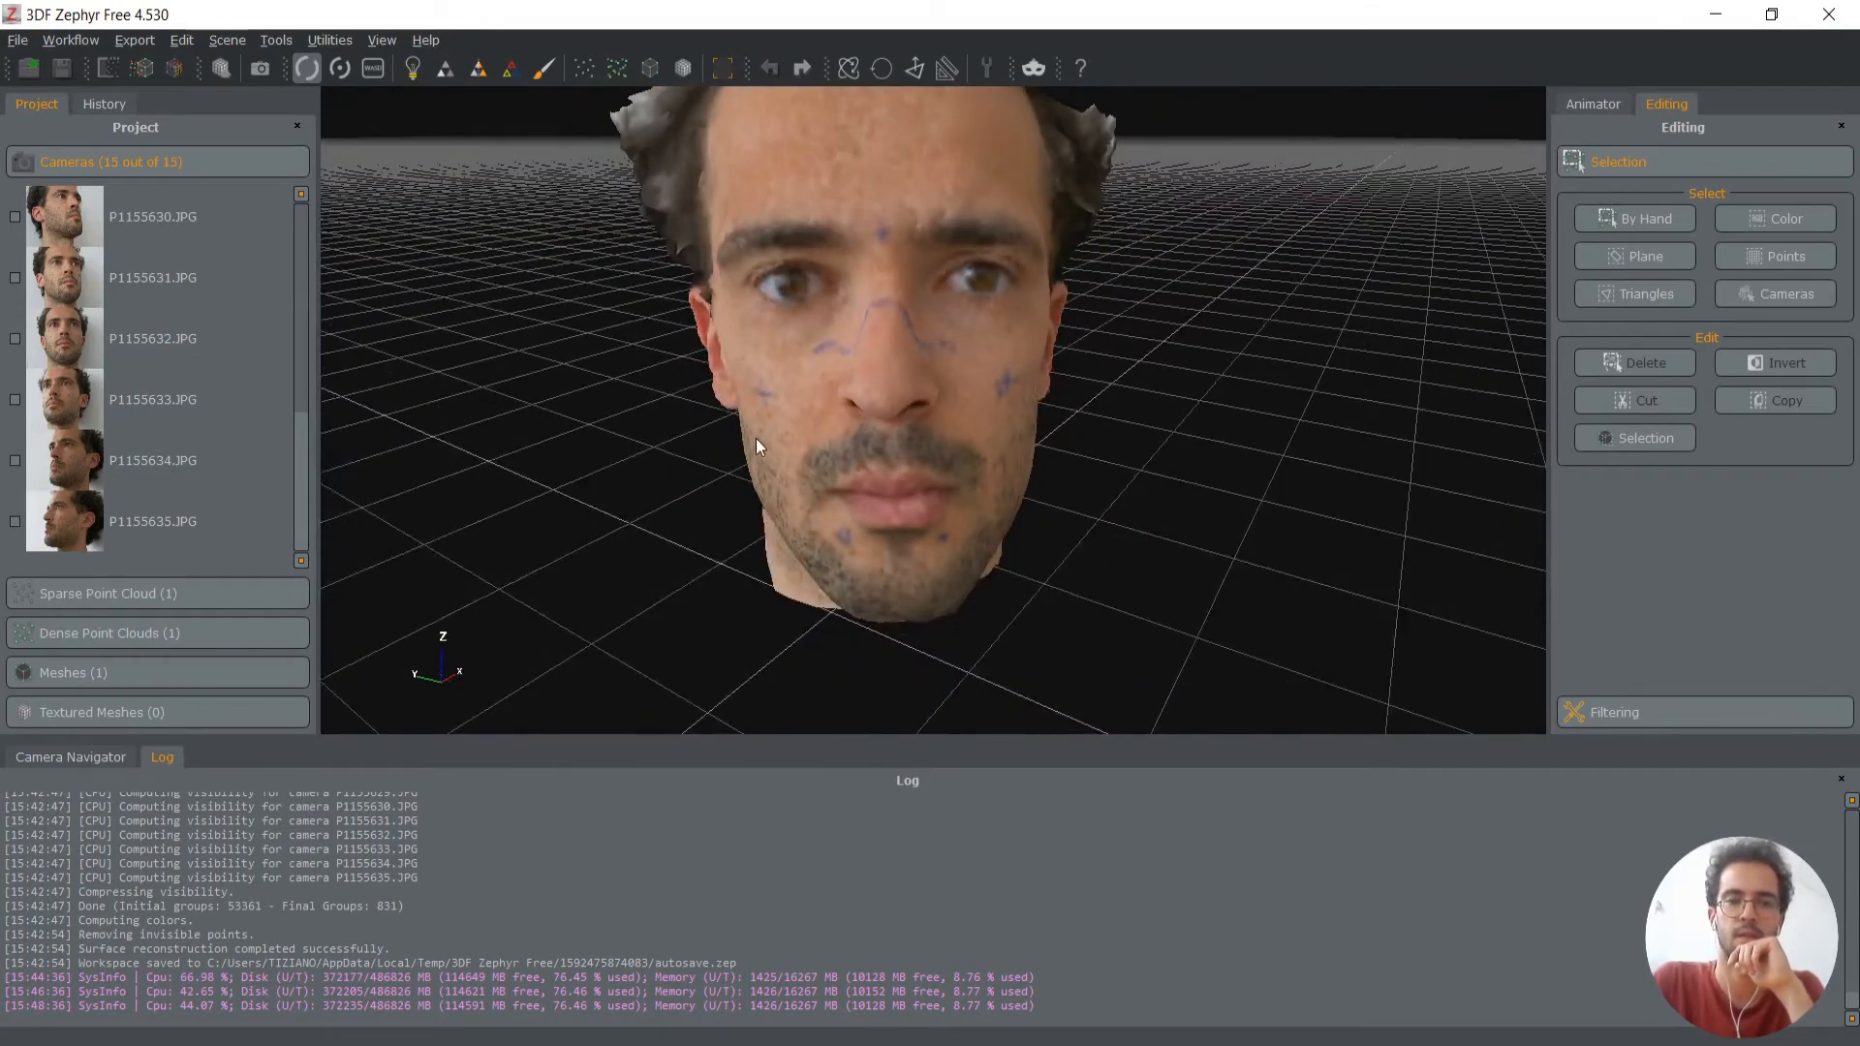
pyautogui.moveTo(757, 444); pyautogui.dragTo(758, 495)
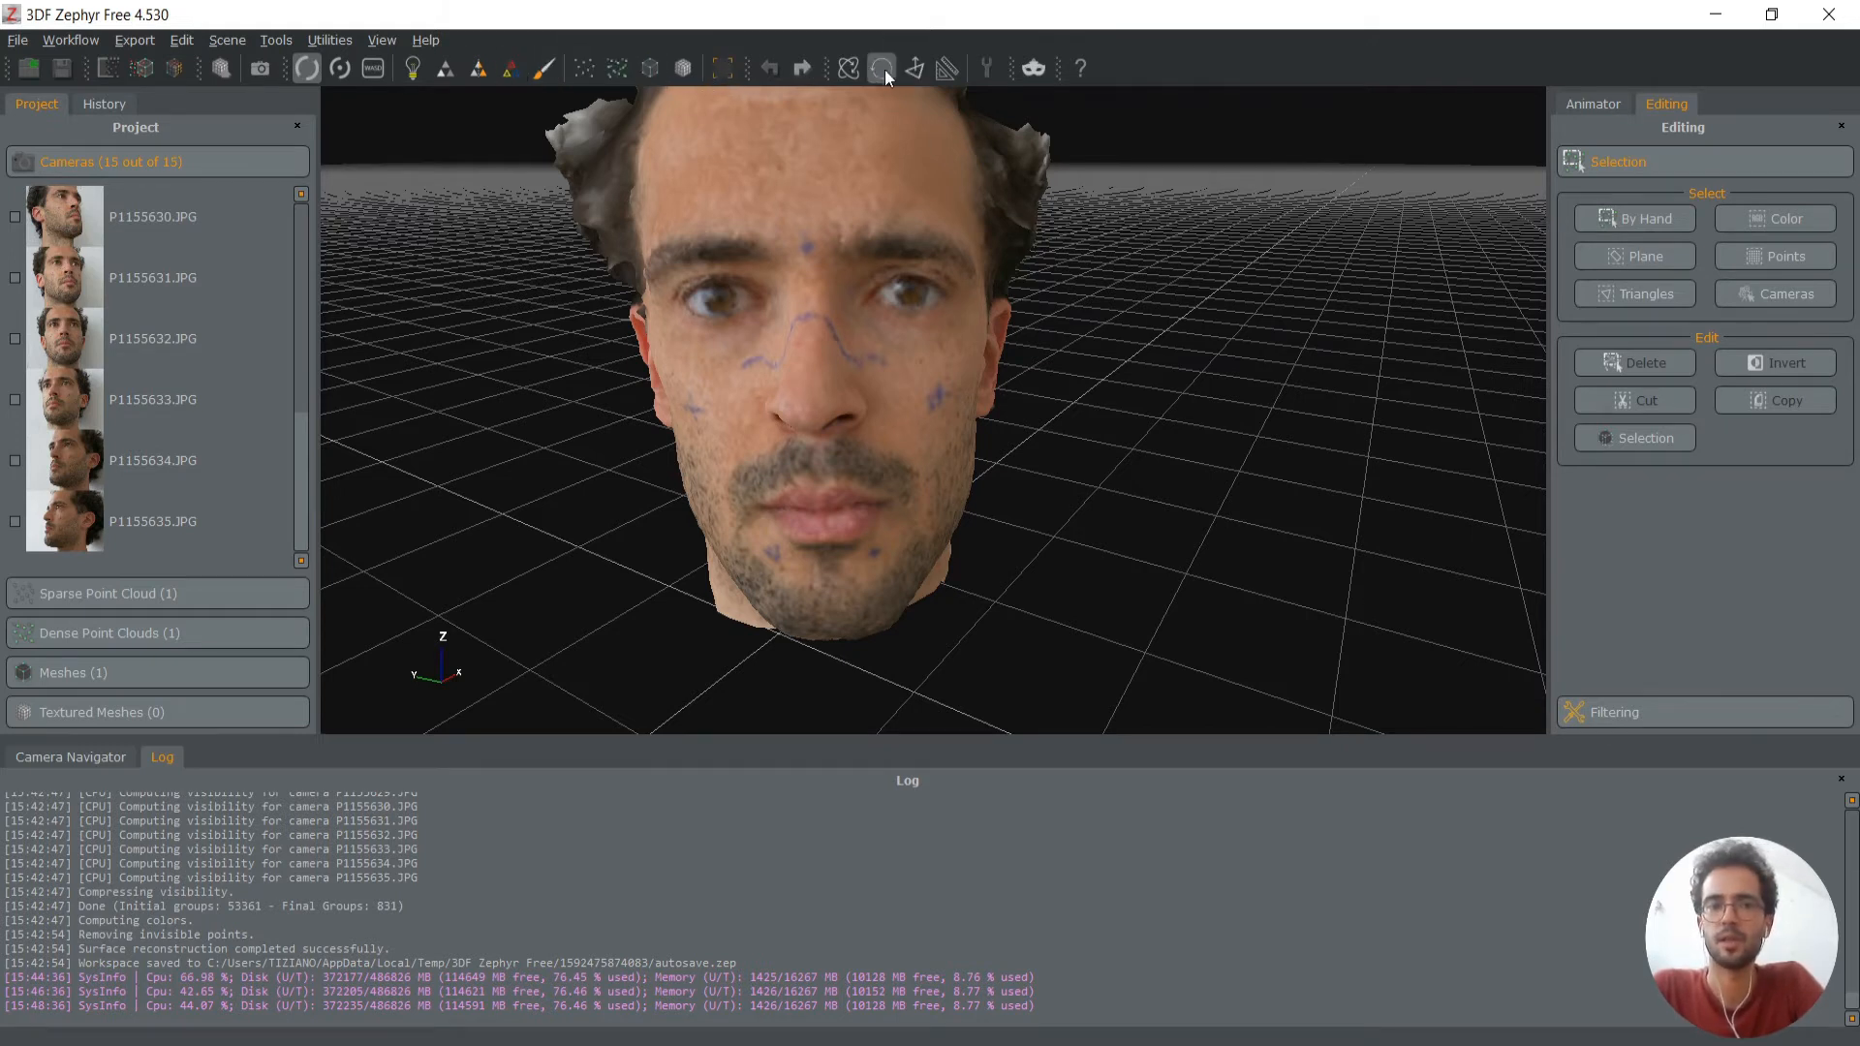
pyautogui.click(946, 71)
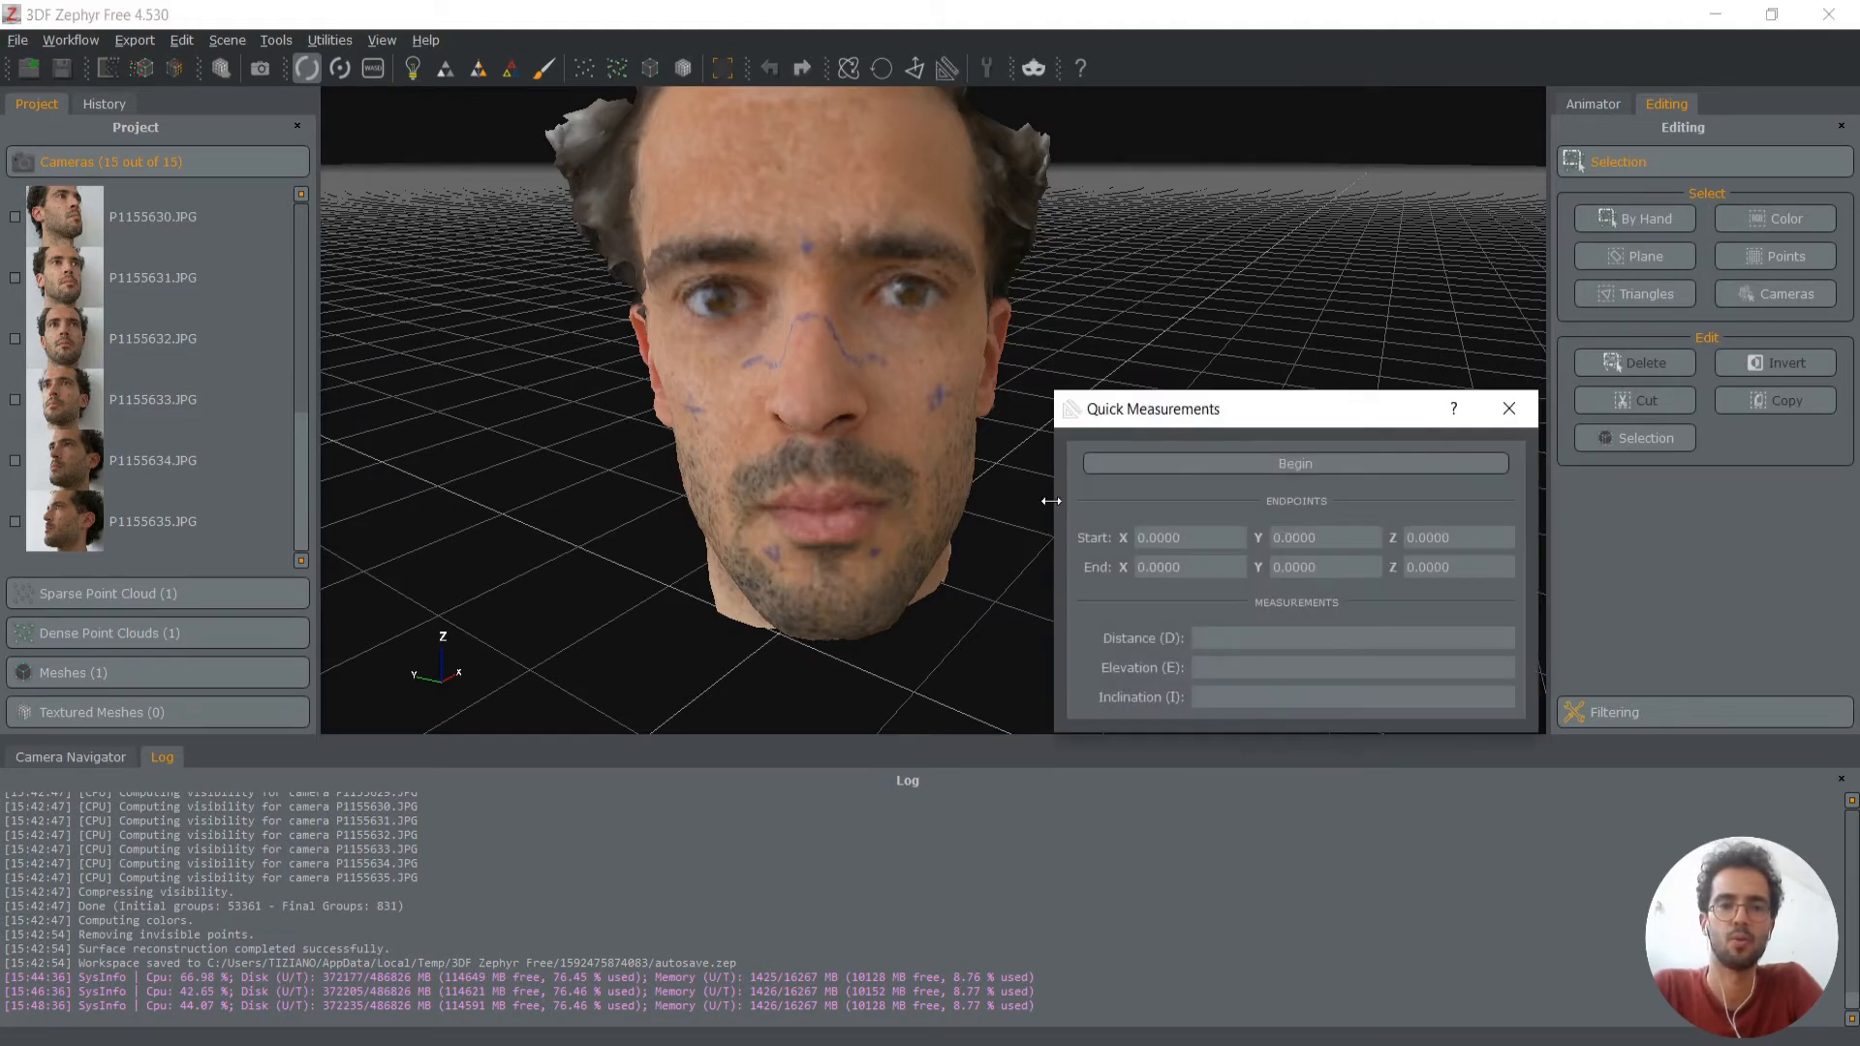
pyautogui.click(1288, 463)
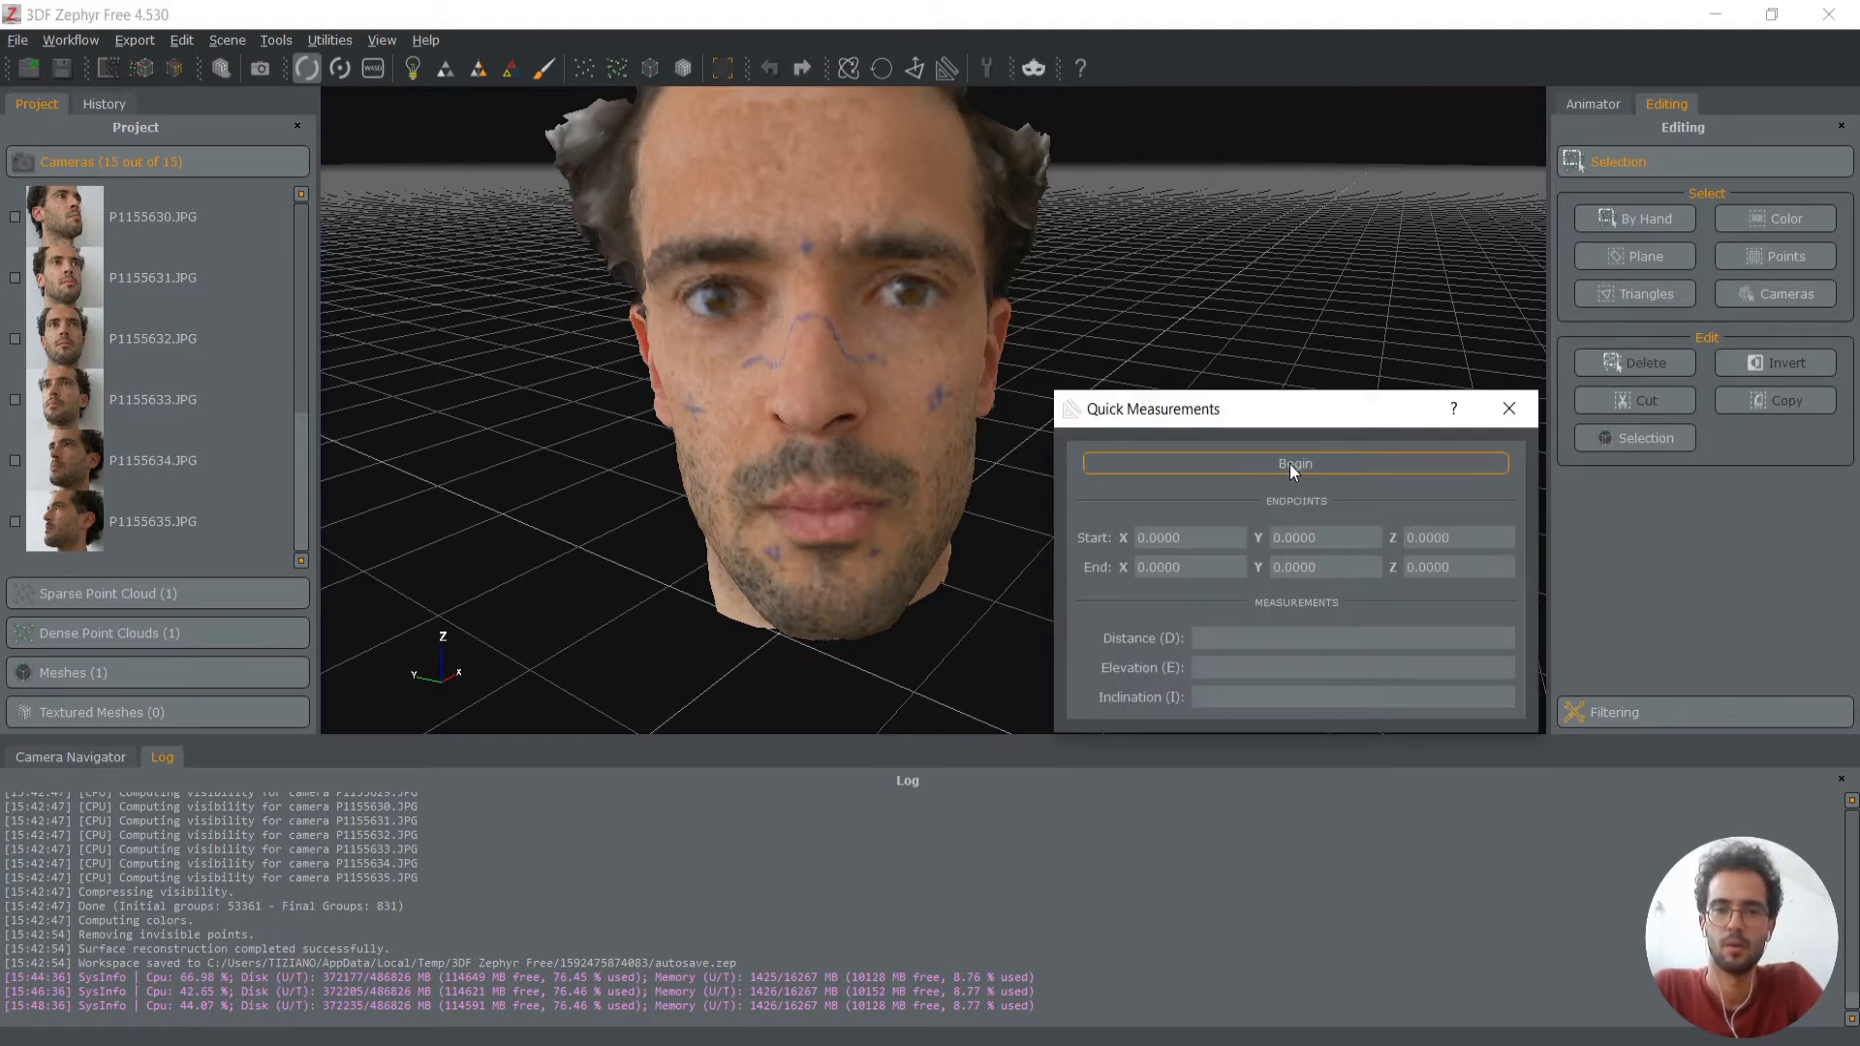
pyautogui.click(804, 247)
pyautogui.scroll(6, 887, 511)
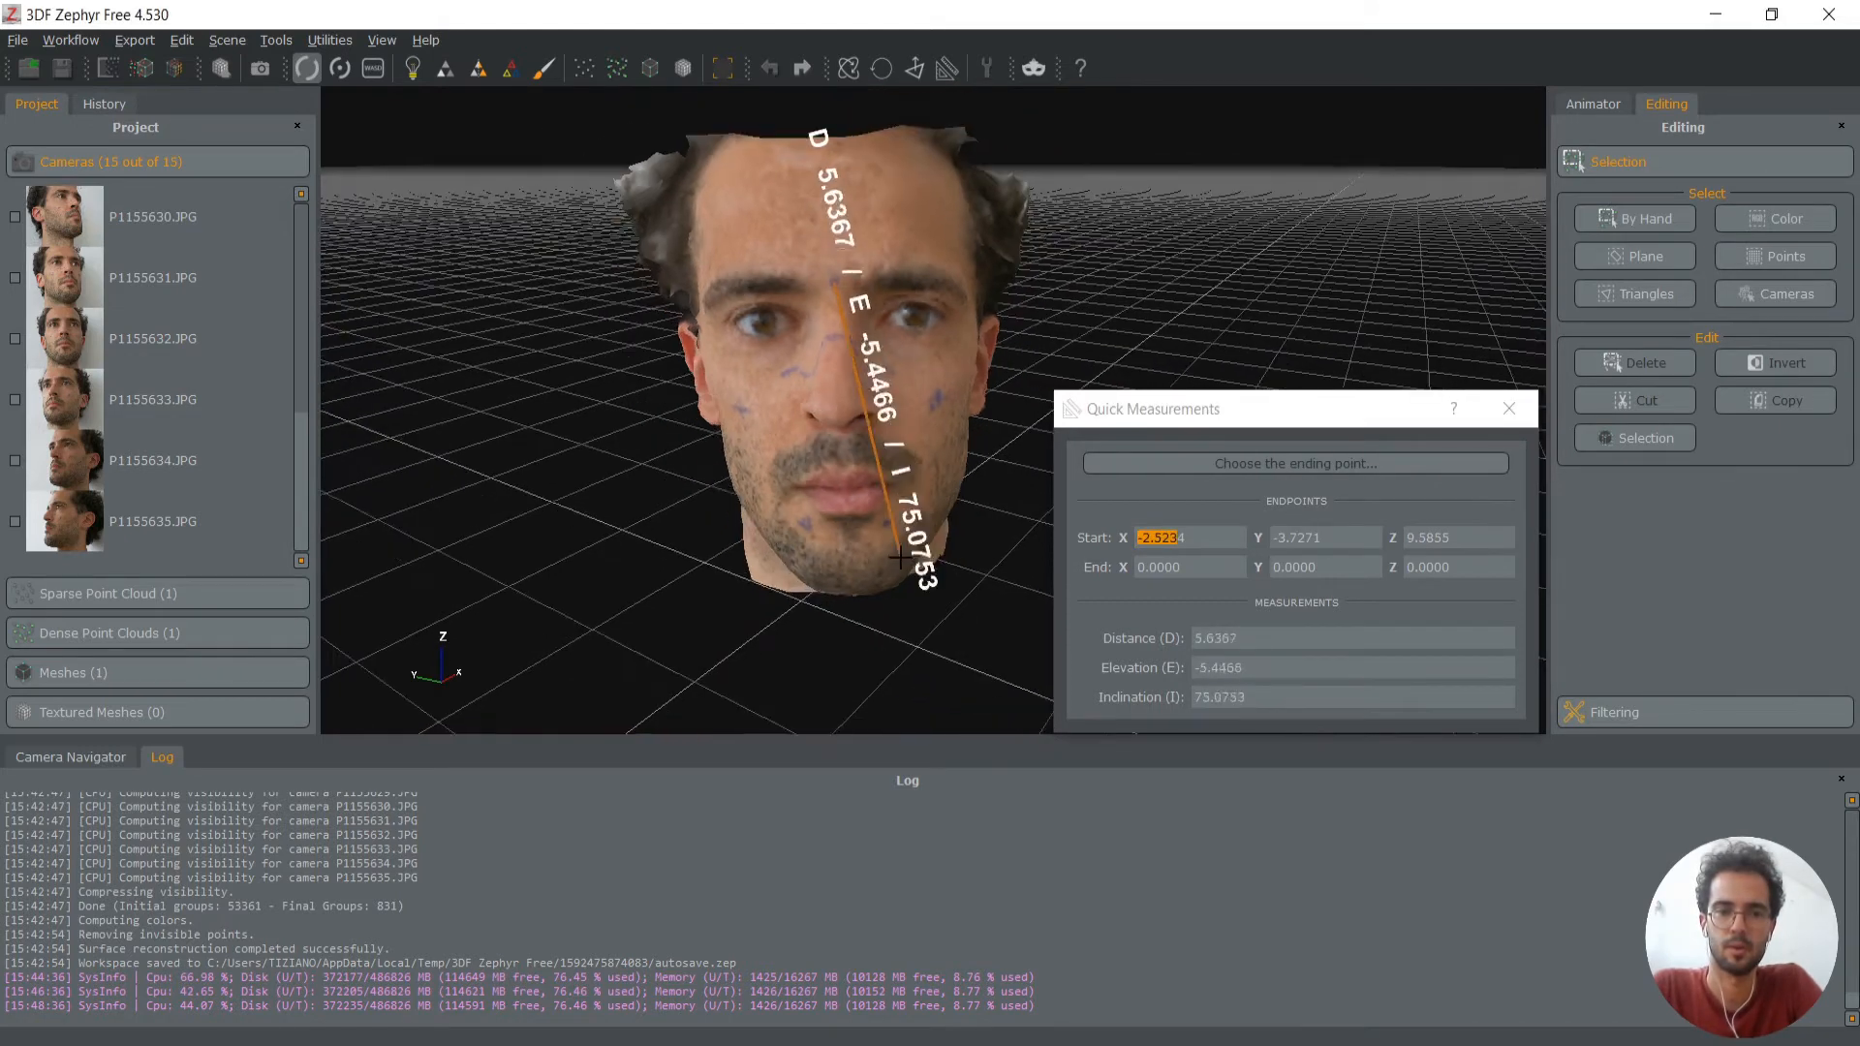
pyautogui.moveTo(886, 481); pyautogui.dragTo(879, 445, button='middle')
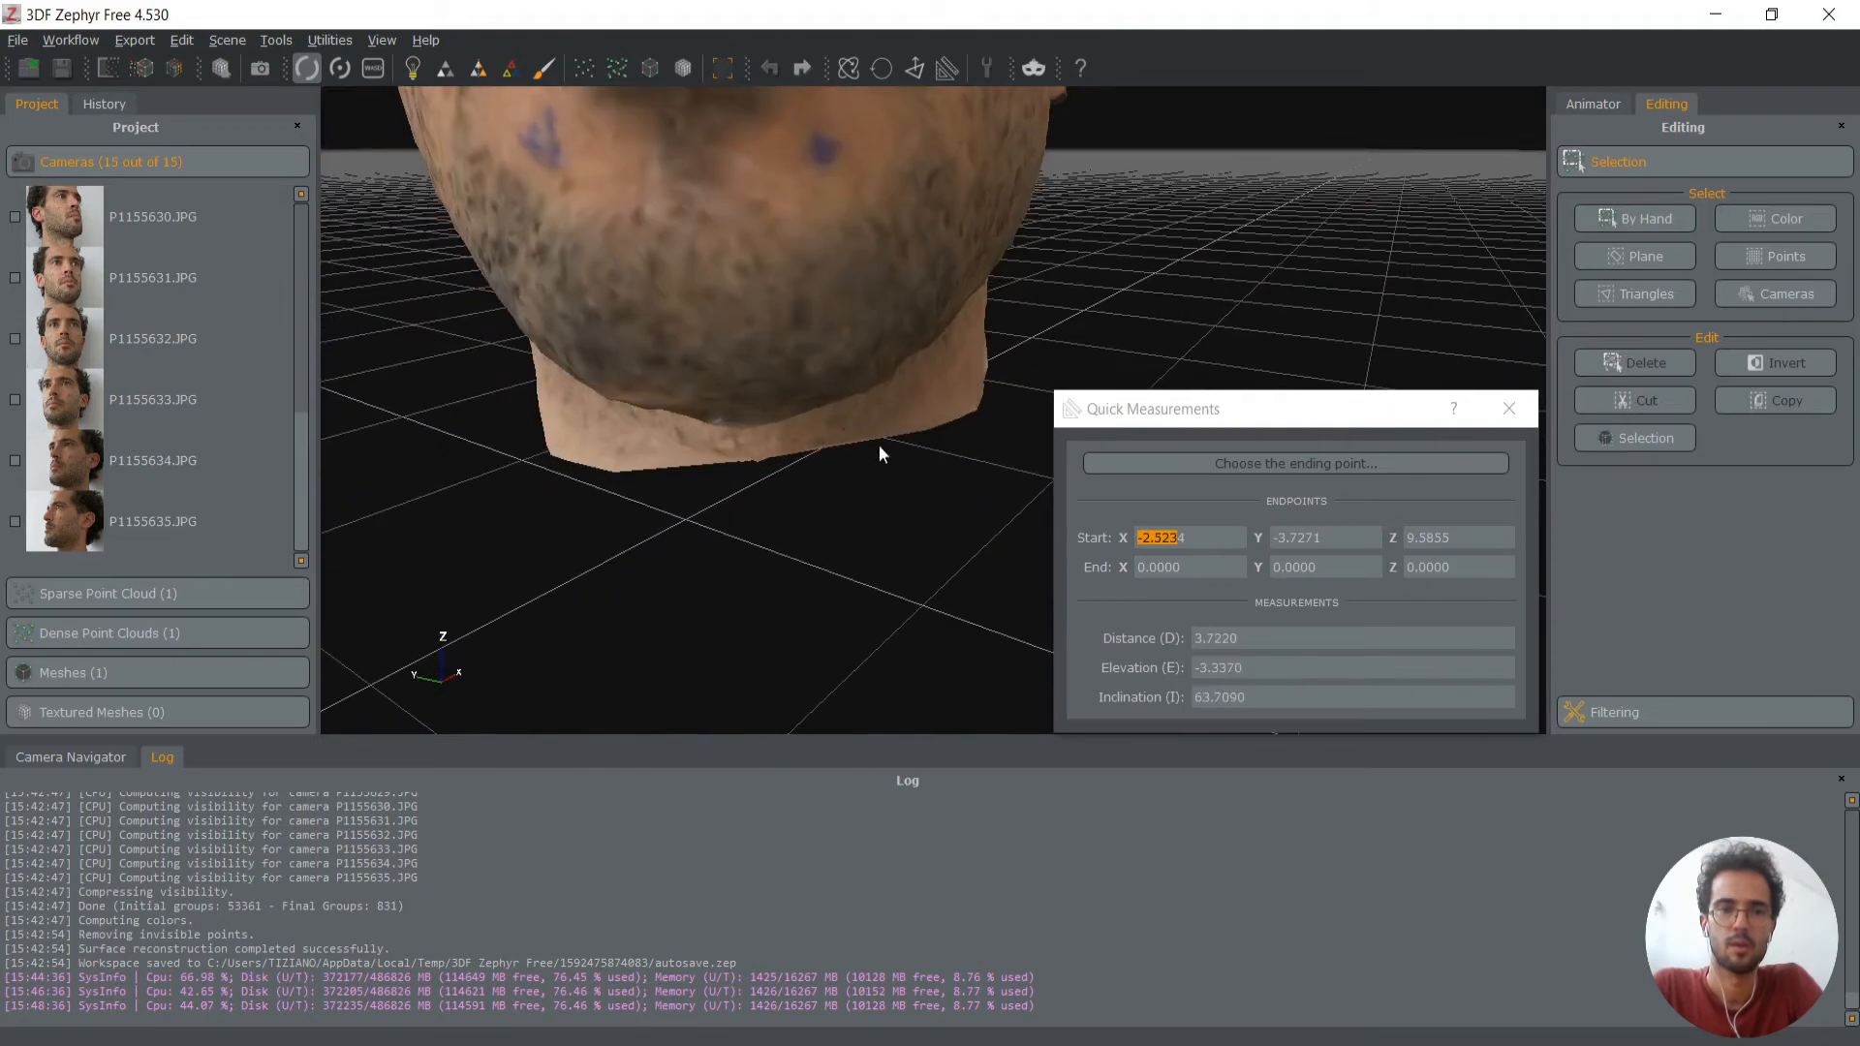
pyautogui.click(823, 156)
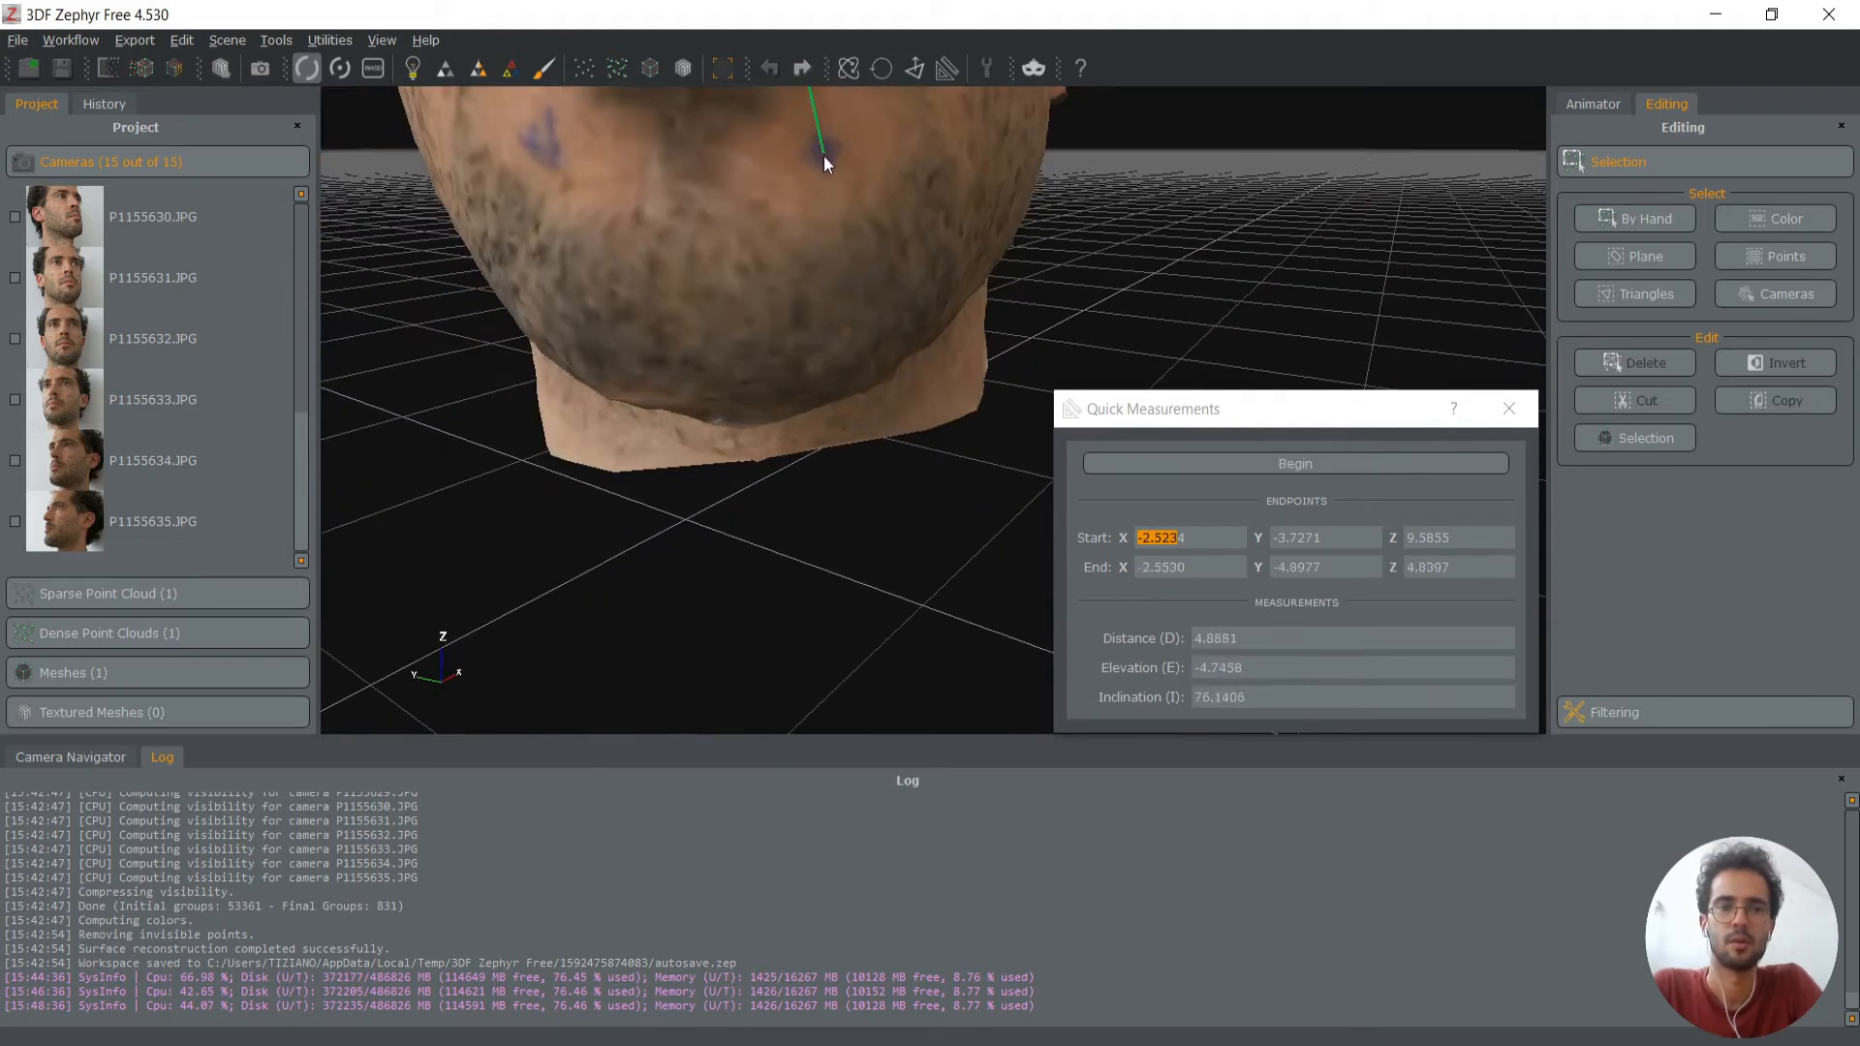
# Examine the measured line from the front and side of the face, checking both endpoints against the blue marks and its distance
pyautogui.scroll(-6, 854, 434)
pyautogui.moveTo(854, 407); pyautogui.dragTo(914, 349)
pyautogui.scroll(3, 914, 349)
pyautogui.moveTo(1042, 97); pyautogui.dragTo(869, 266)
pyautogui.scroll(3, 635, 335)
pyautogui.moveTo(635, 335); pyautogui.dragTo(653, 218)
pyautogui.scroll(-3, 610, 304)
pyautogui.scroll(2, 490, 312)
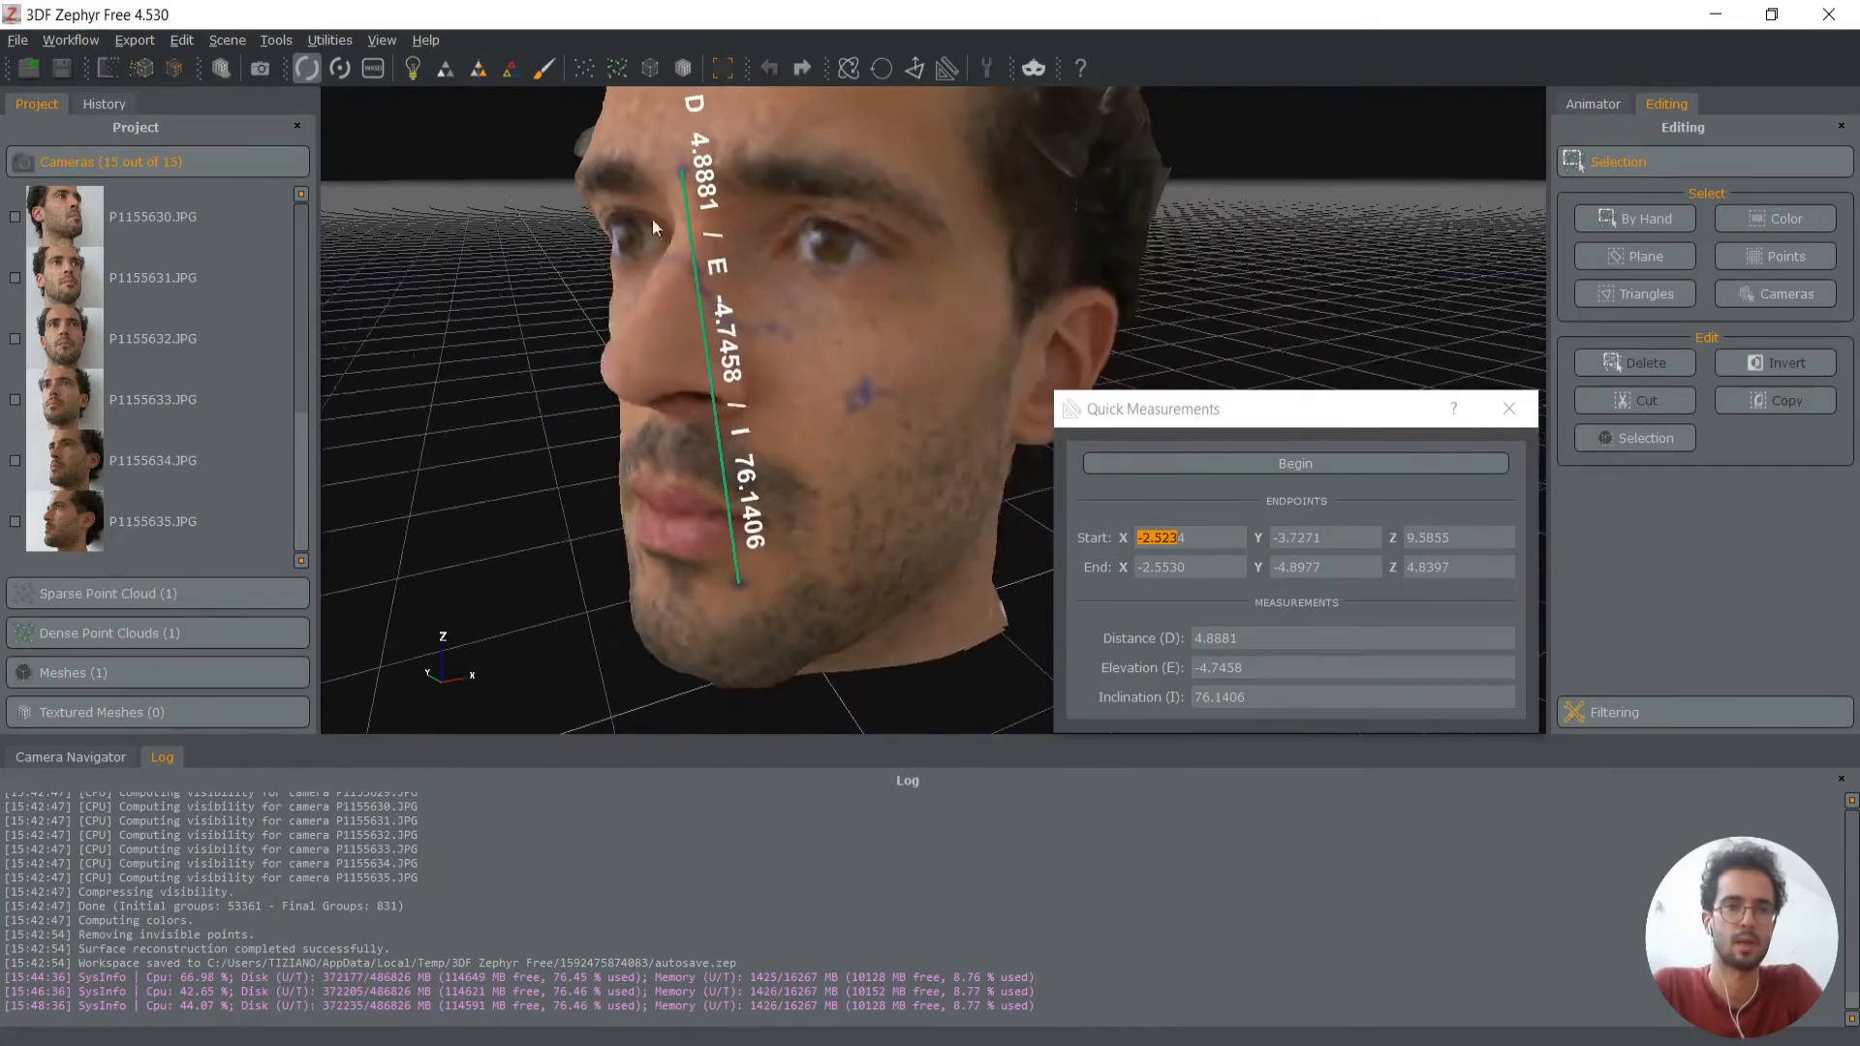
pyautogui.moveTo(736, 579); pyautogui.dragTo(889, 501)
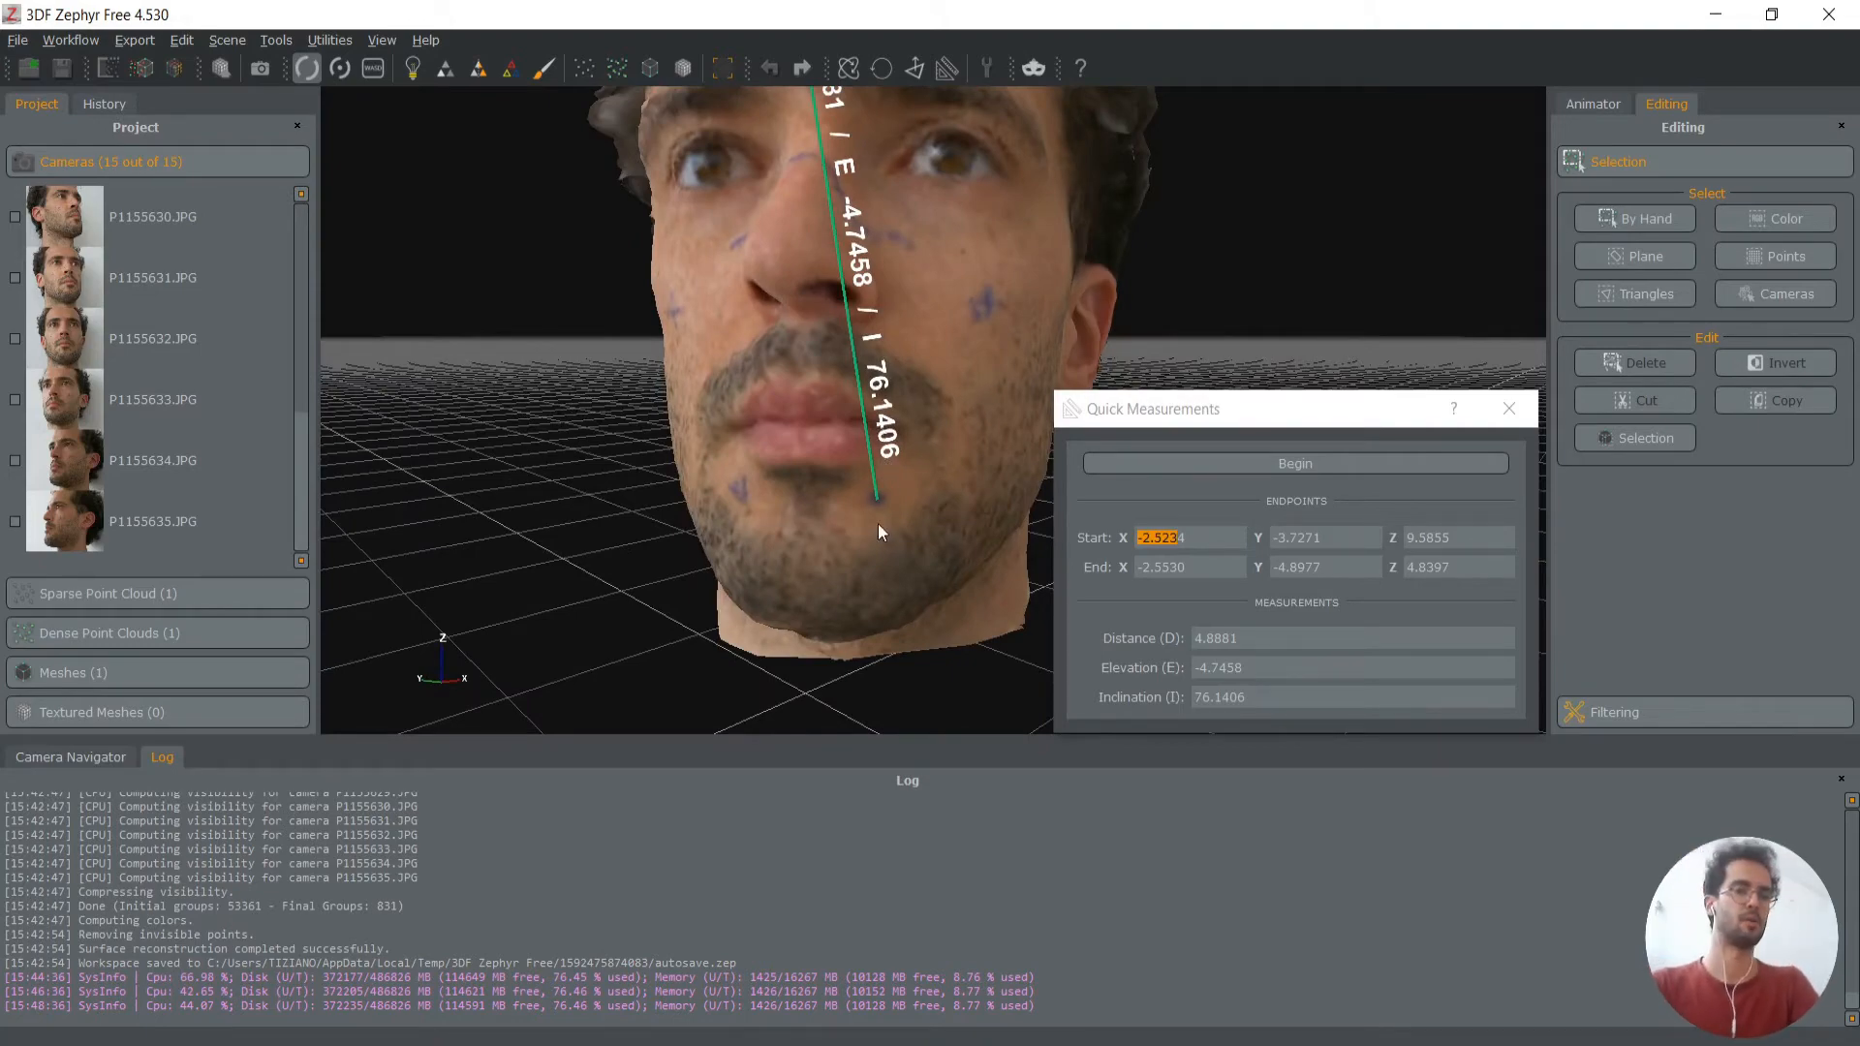
pyautogui.moveTo(877, 525); pyautogui.dragTo(843, 634)
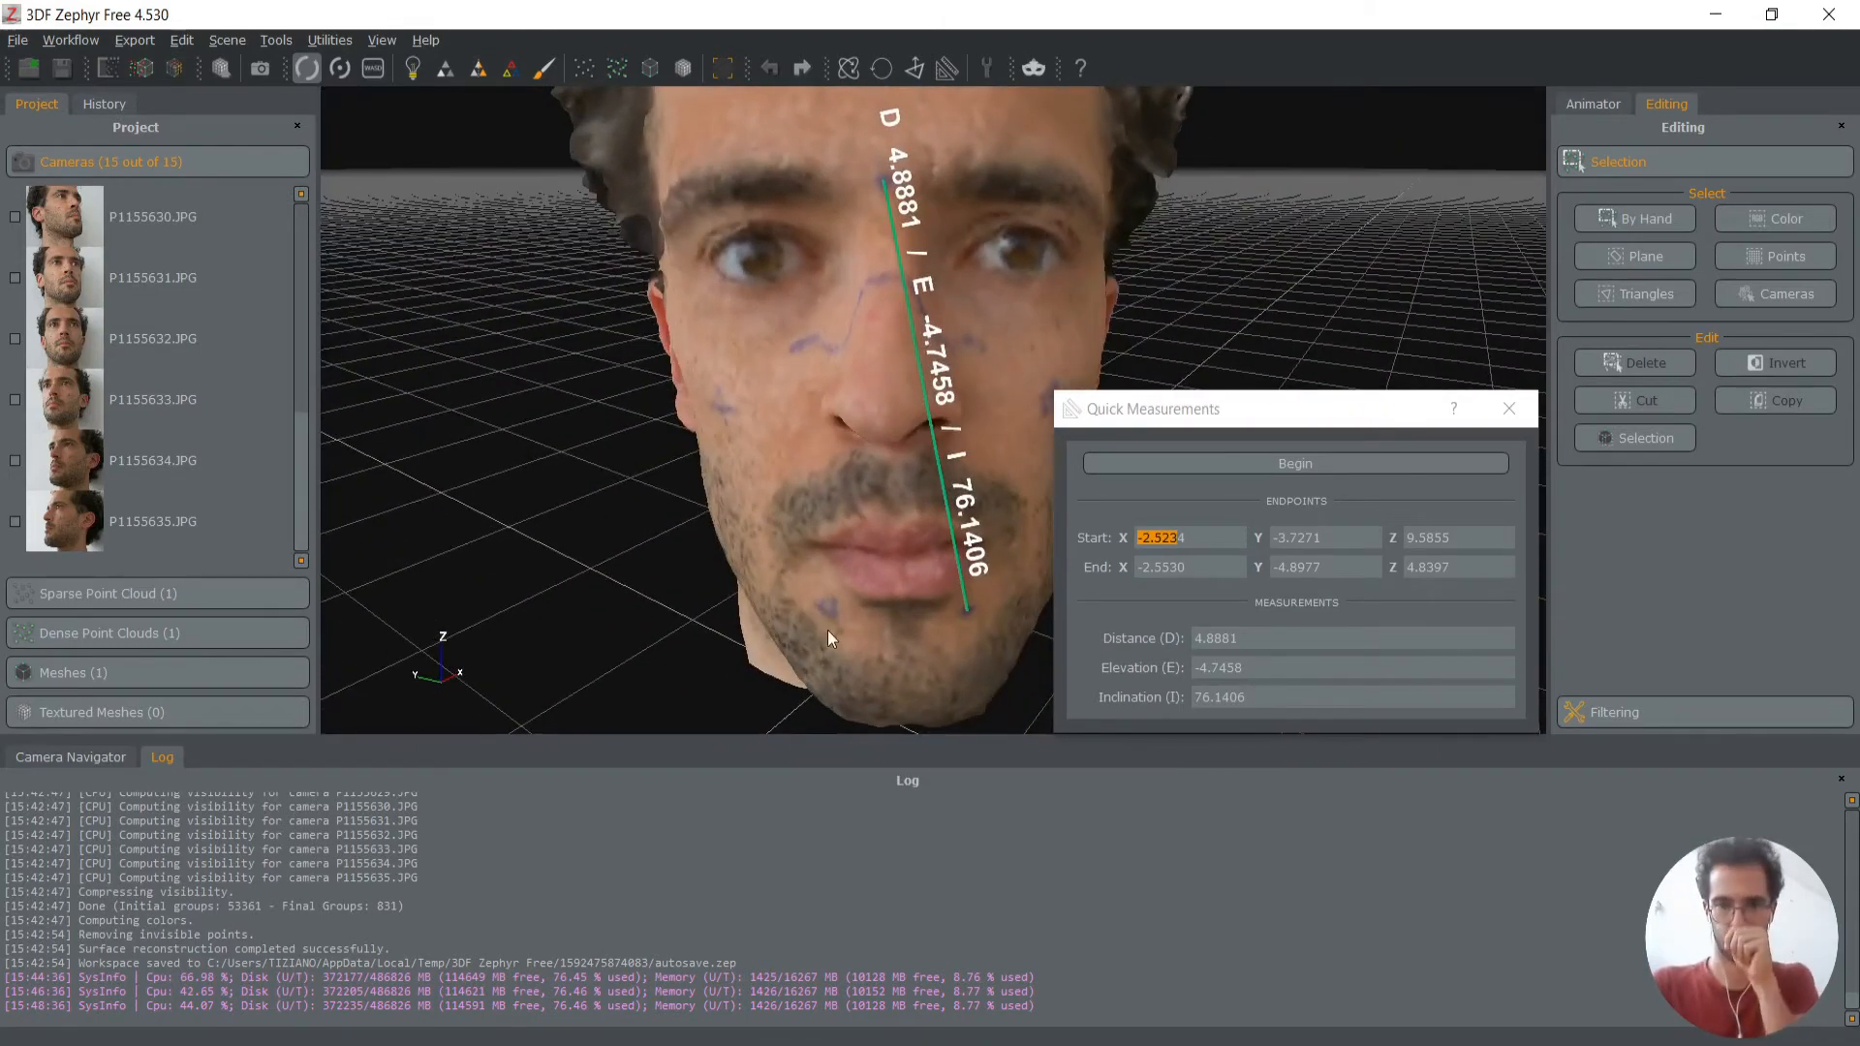
pyautogui.click(1236, 637)
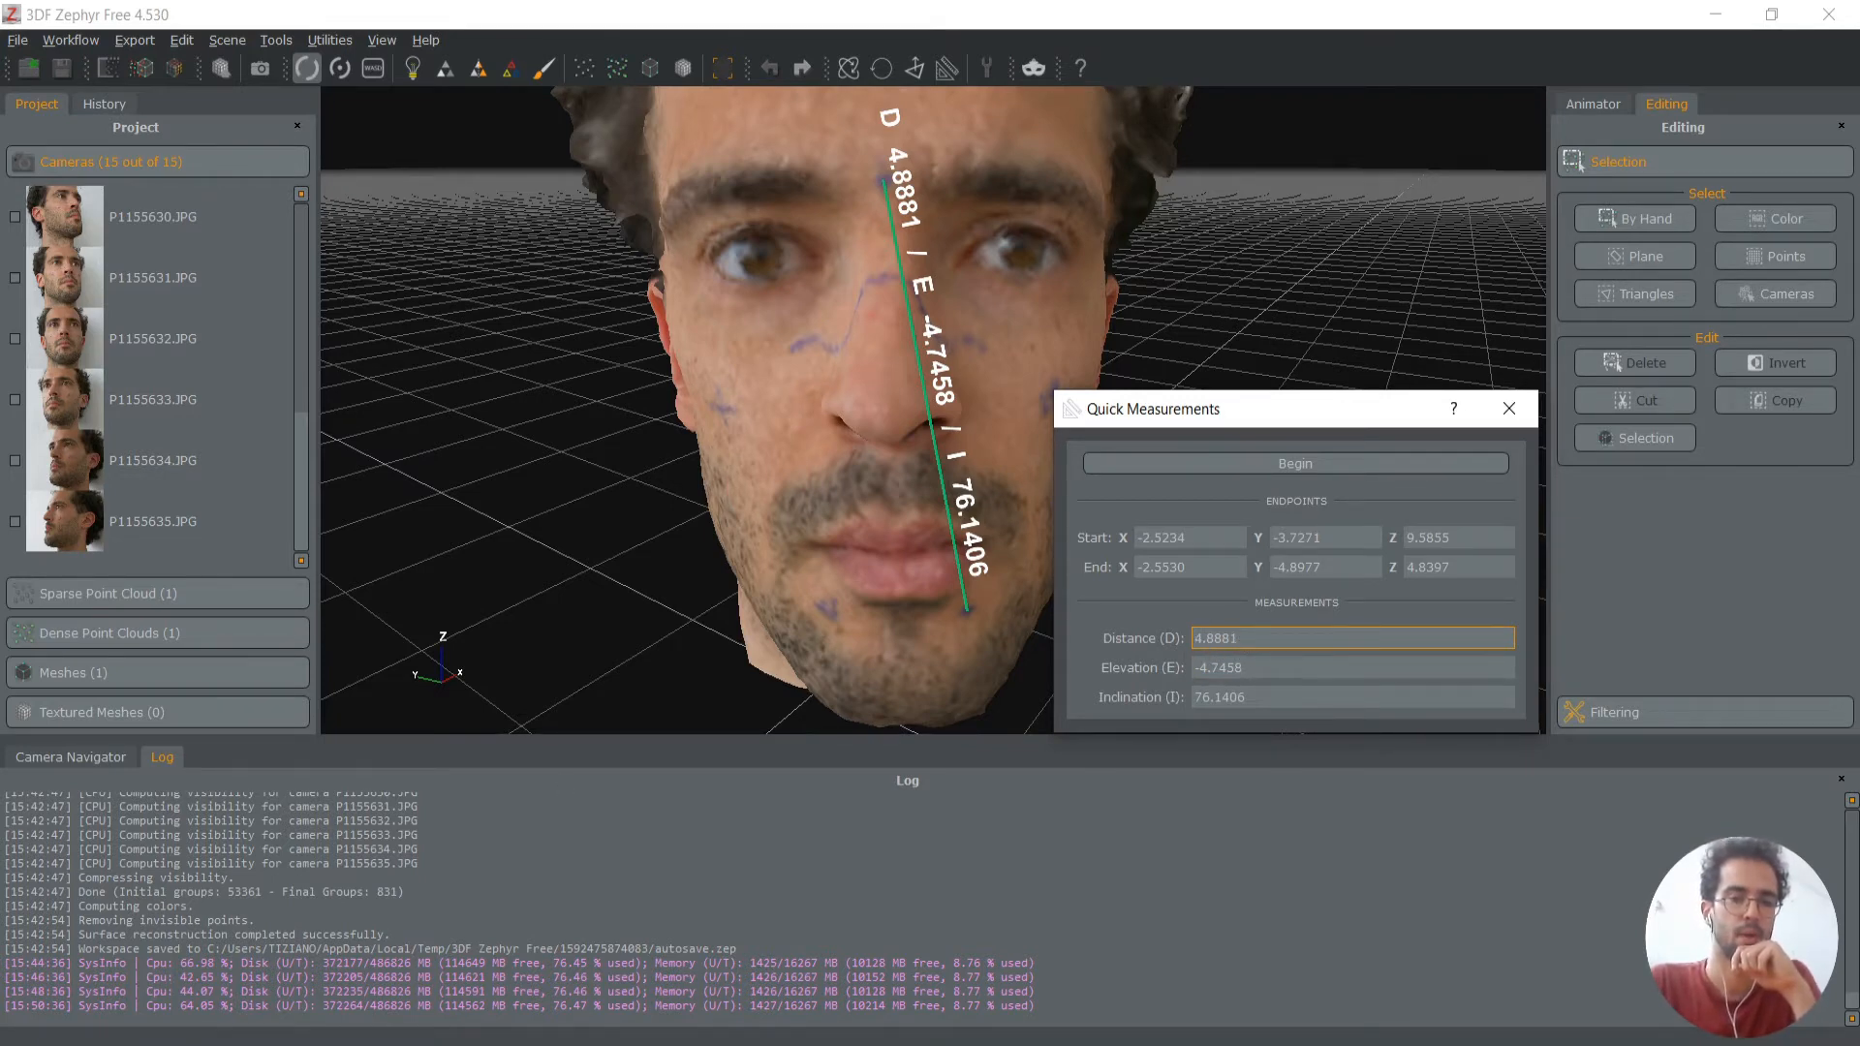
# Switch to Calculator, fit its window beside the Quick Measurements readings and enter the real distance 10.4
pyautogui.press('super')
pyautogui.click(639, 612)
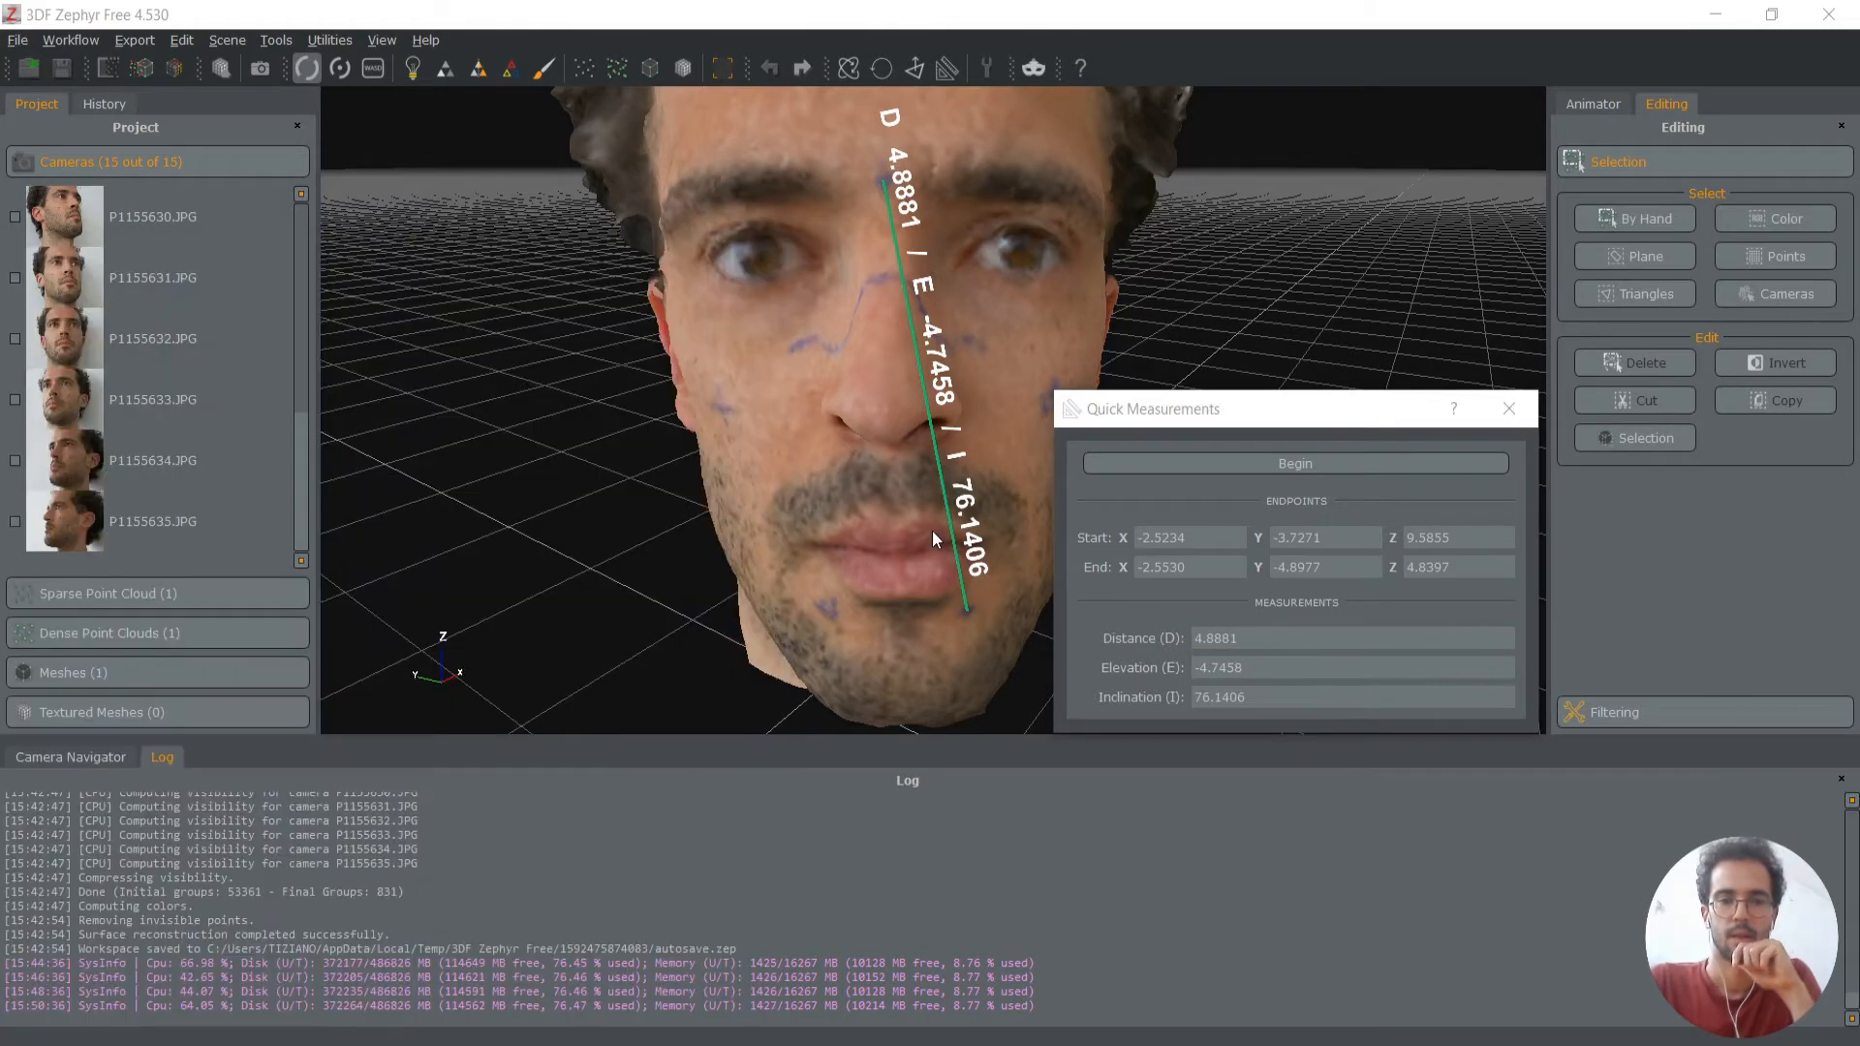
pyautogui.moveTo(1178, 333); pyautogui.dragTo(746, 189)
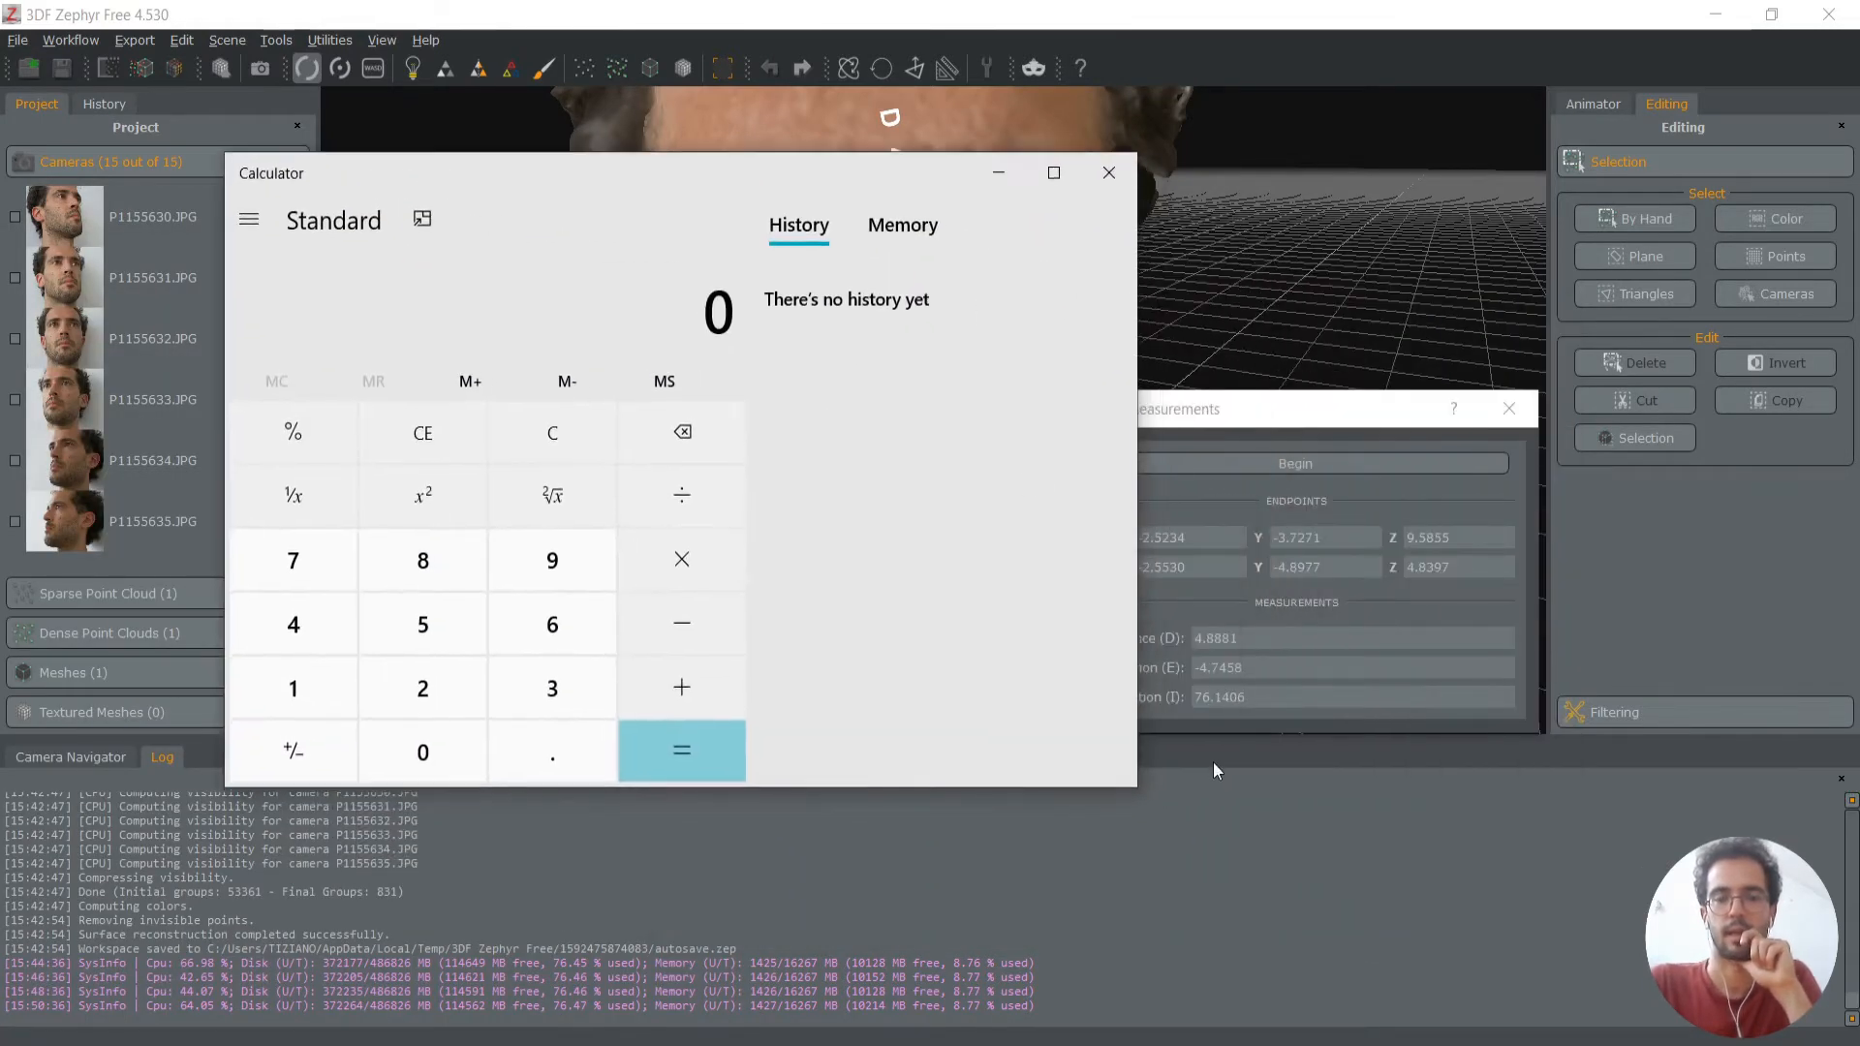
pyautogui.moveTo(1136, 725); pyautogui.dragTo(937, 725)
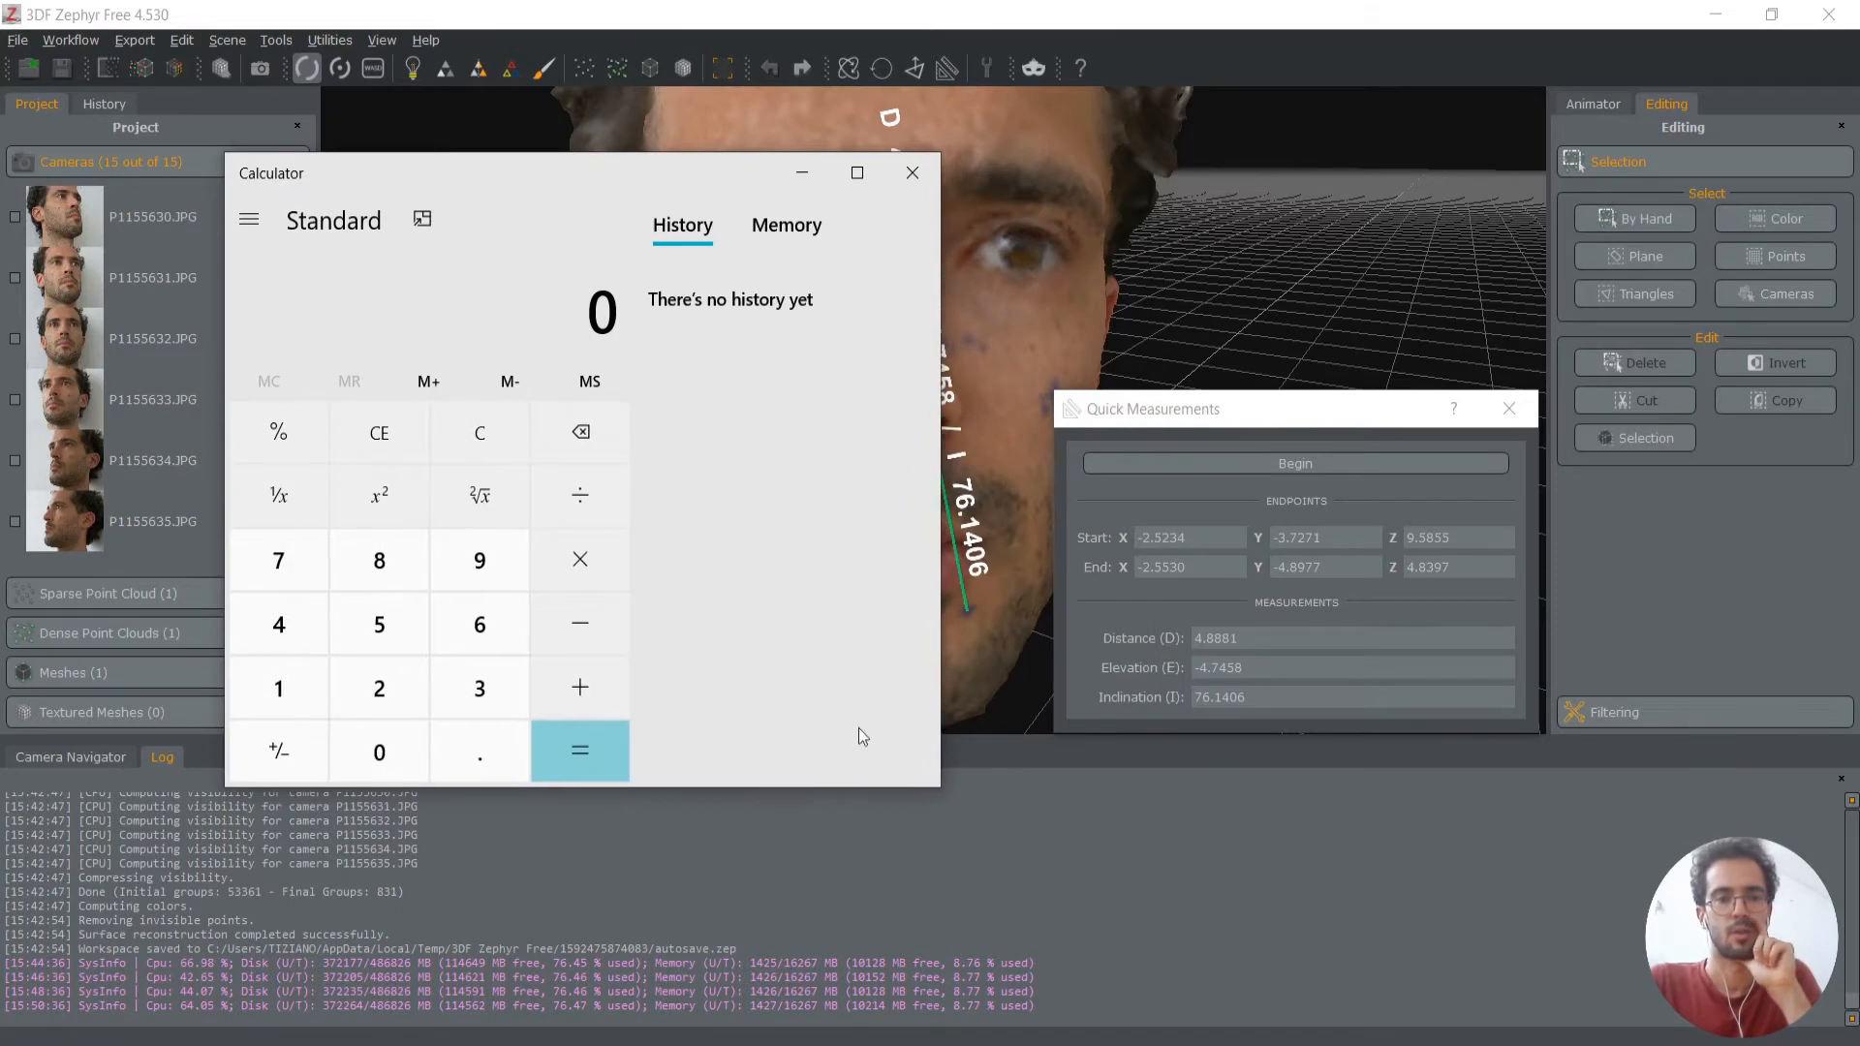
pyautogui.click(277, 688)
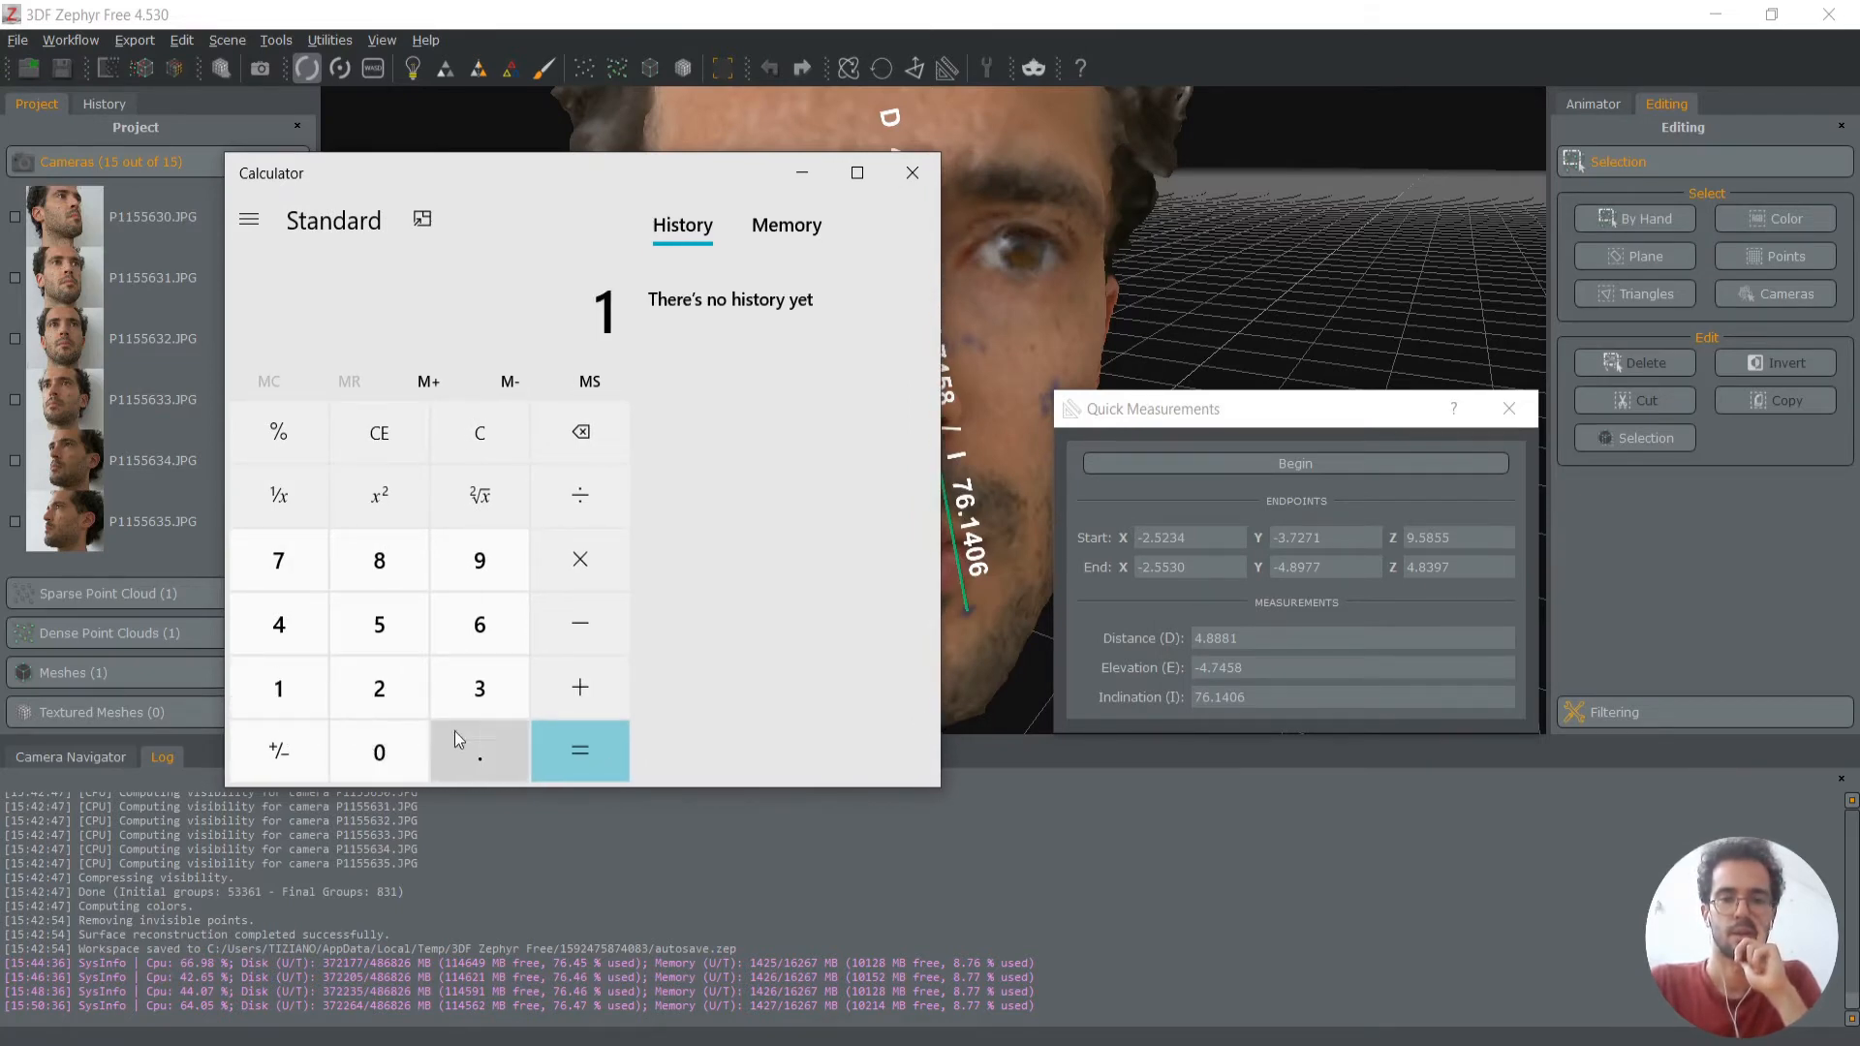
pyautogui.click(1244, 641)
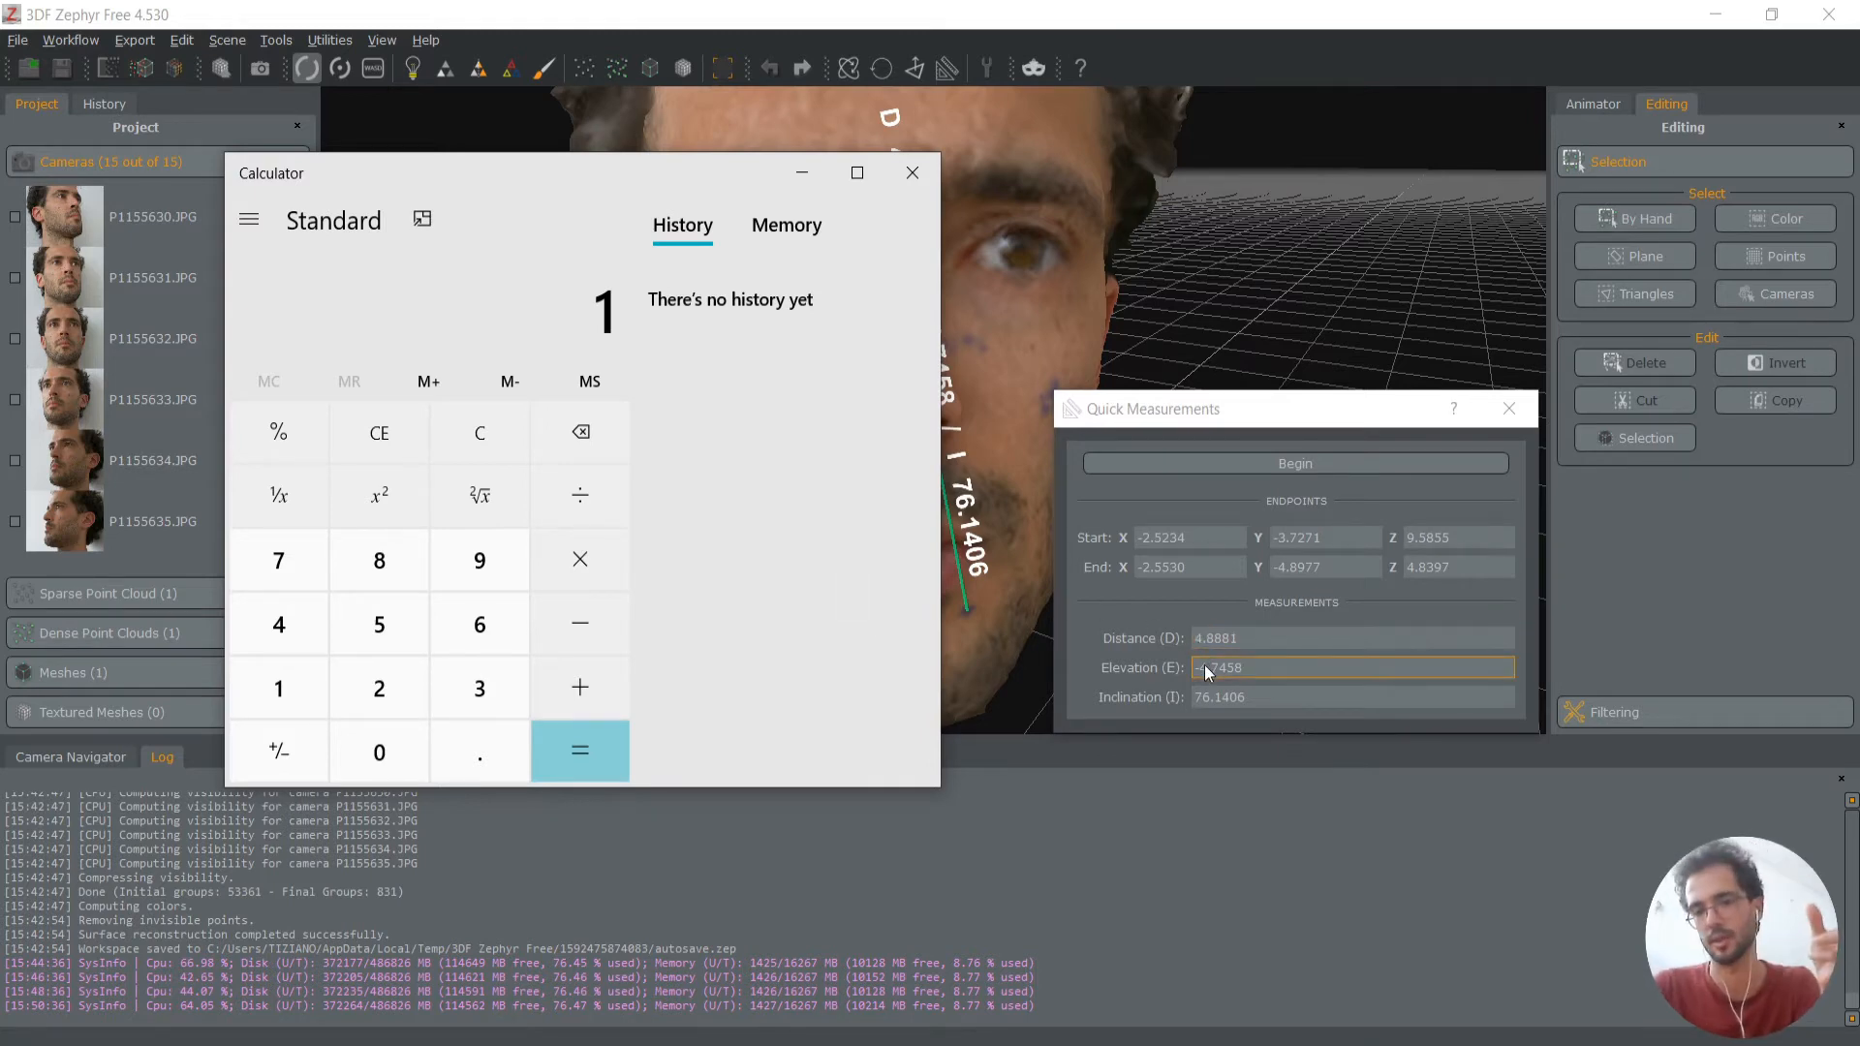
pyautogui.moveTo(651, 174); pyautogui.dragTo(749, 160)
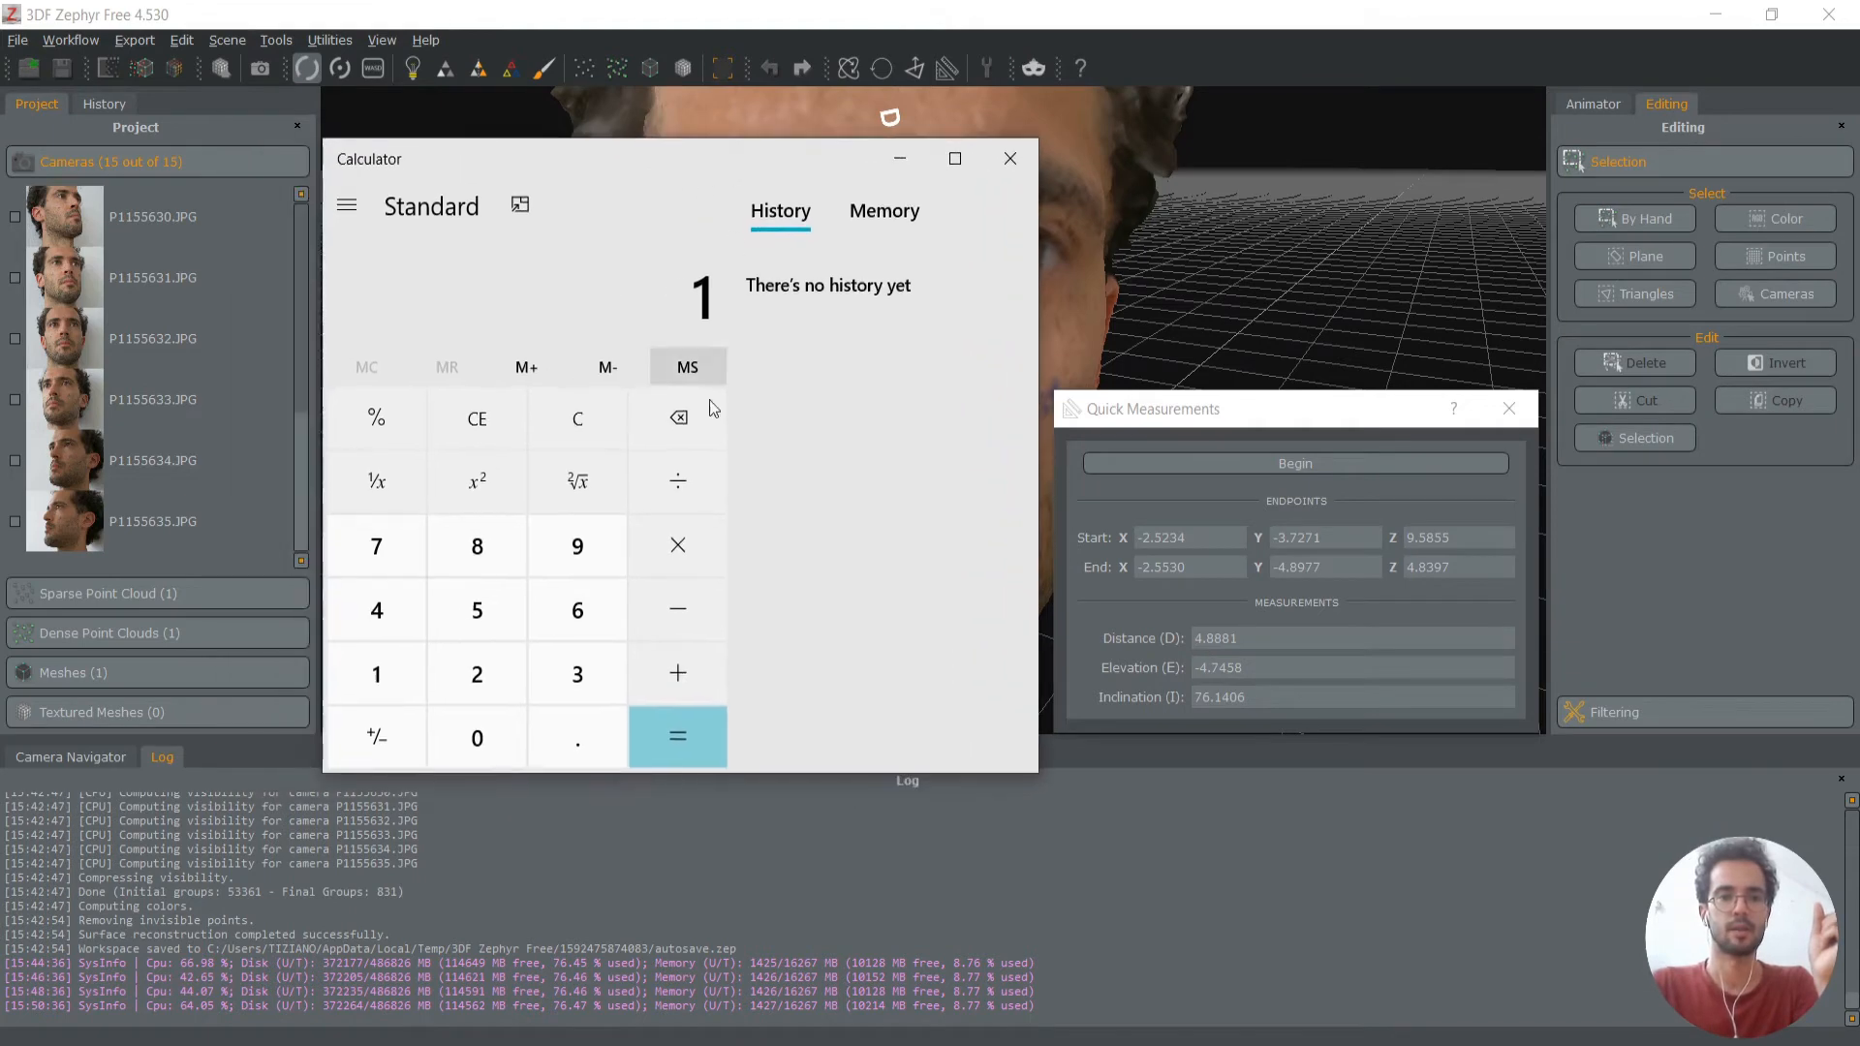
pyautogui.click(463, 738)
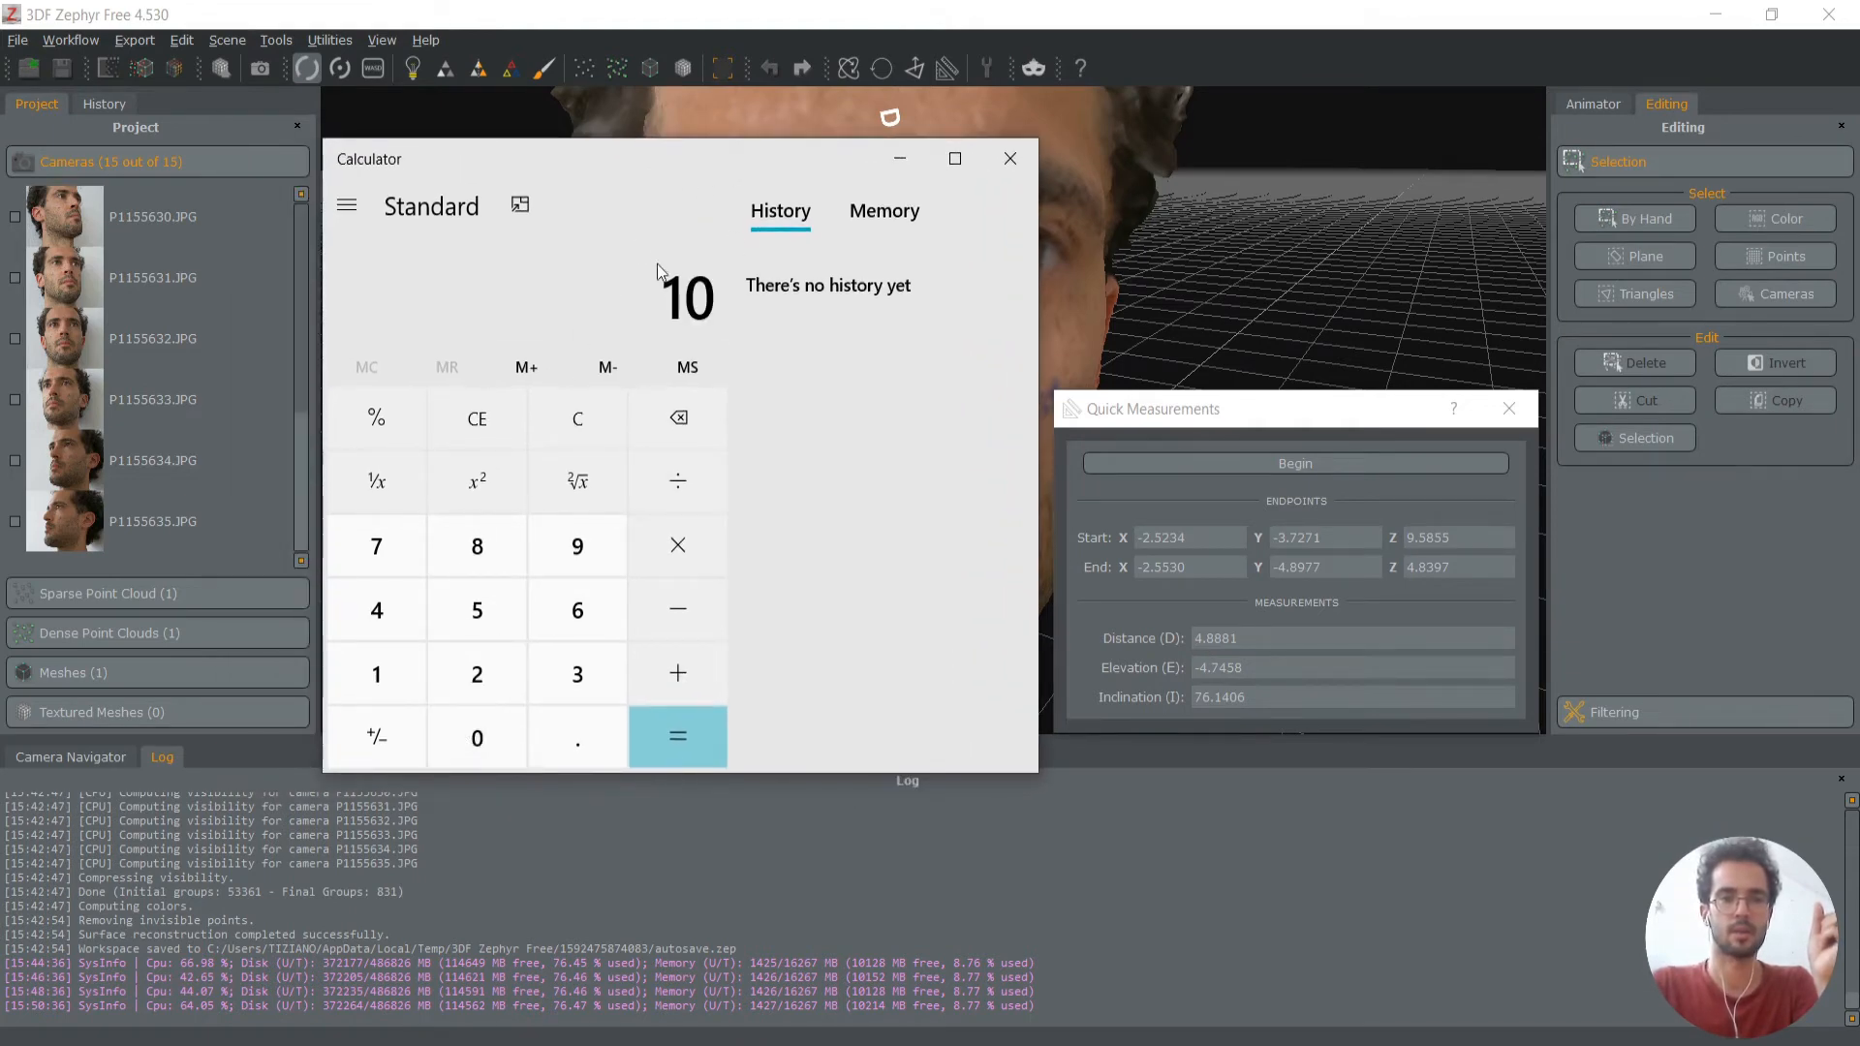
pyautogui.click(583, 741)
pyautogui.click(382, 631)
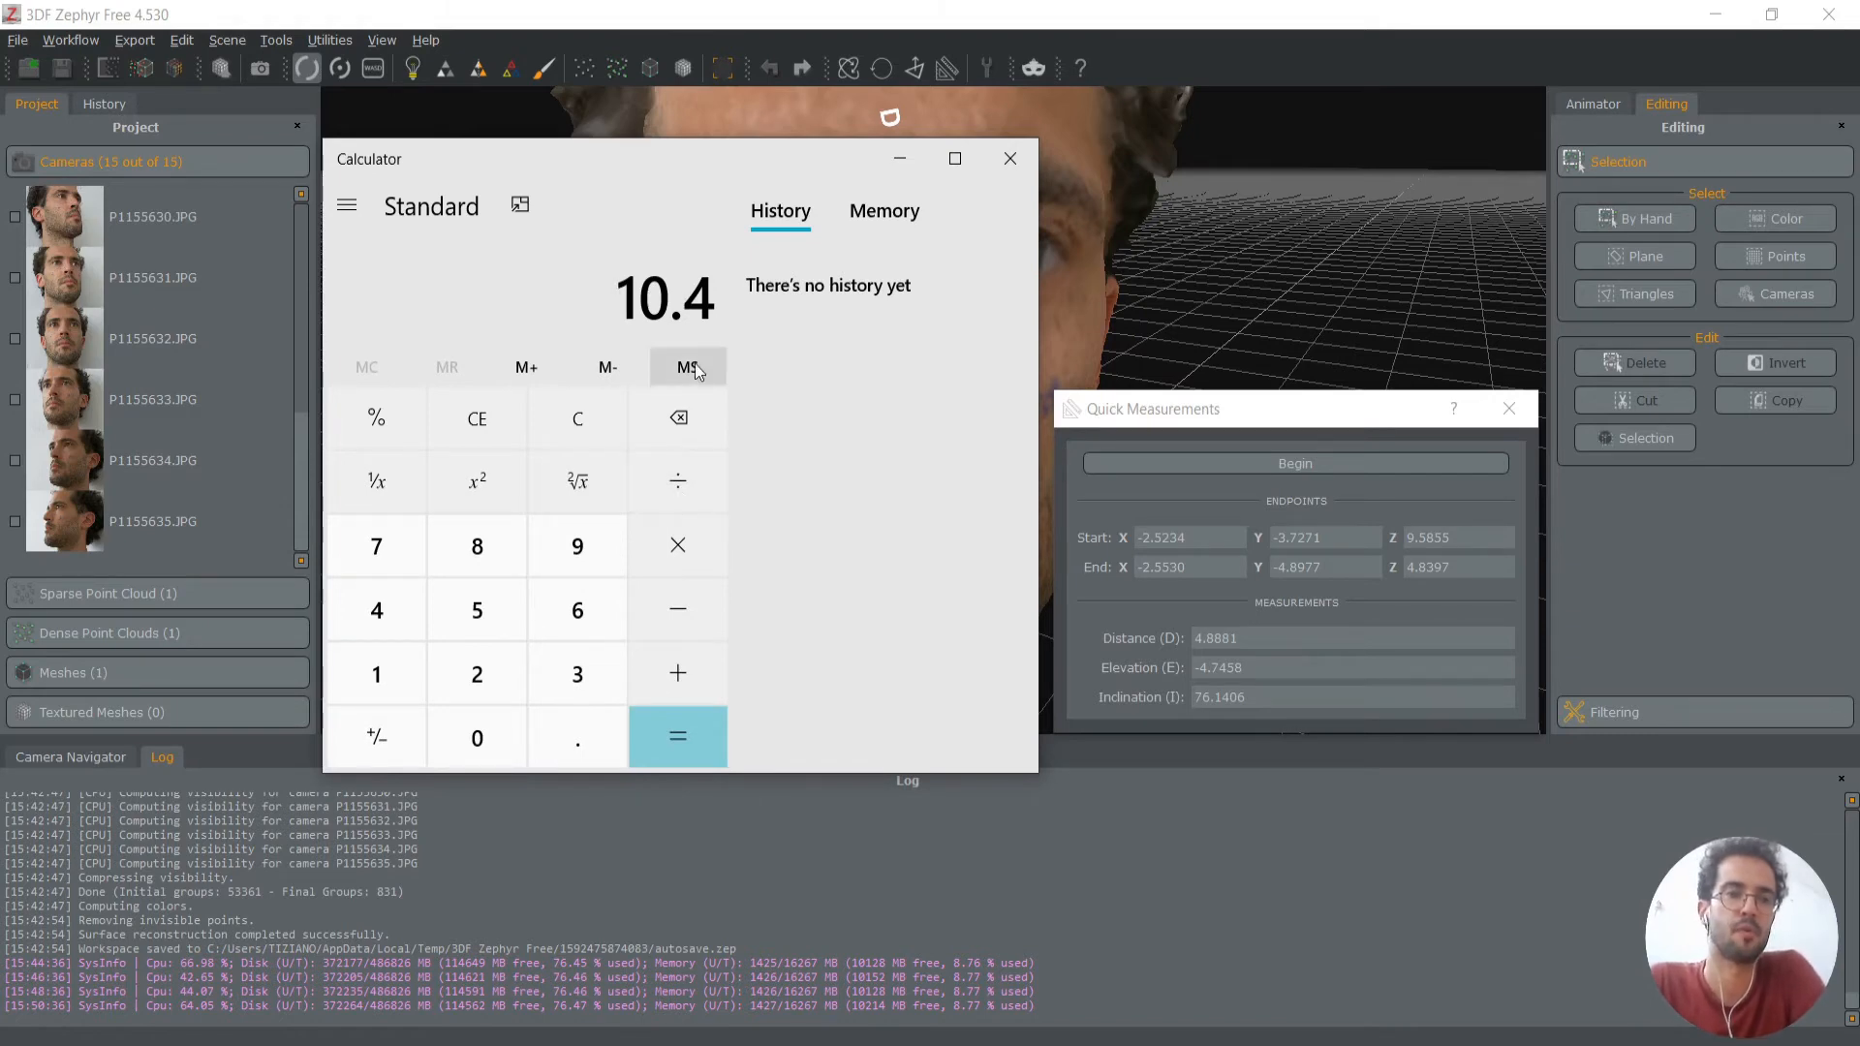
# Divide 10.4 by the measured distance 4.8881 and highlight the quotient up to its fourth decimal
pyautogui.click(1240, 639)
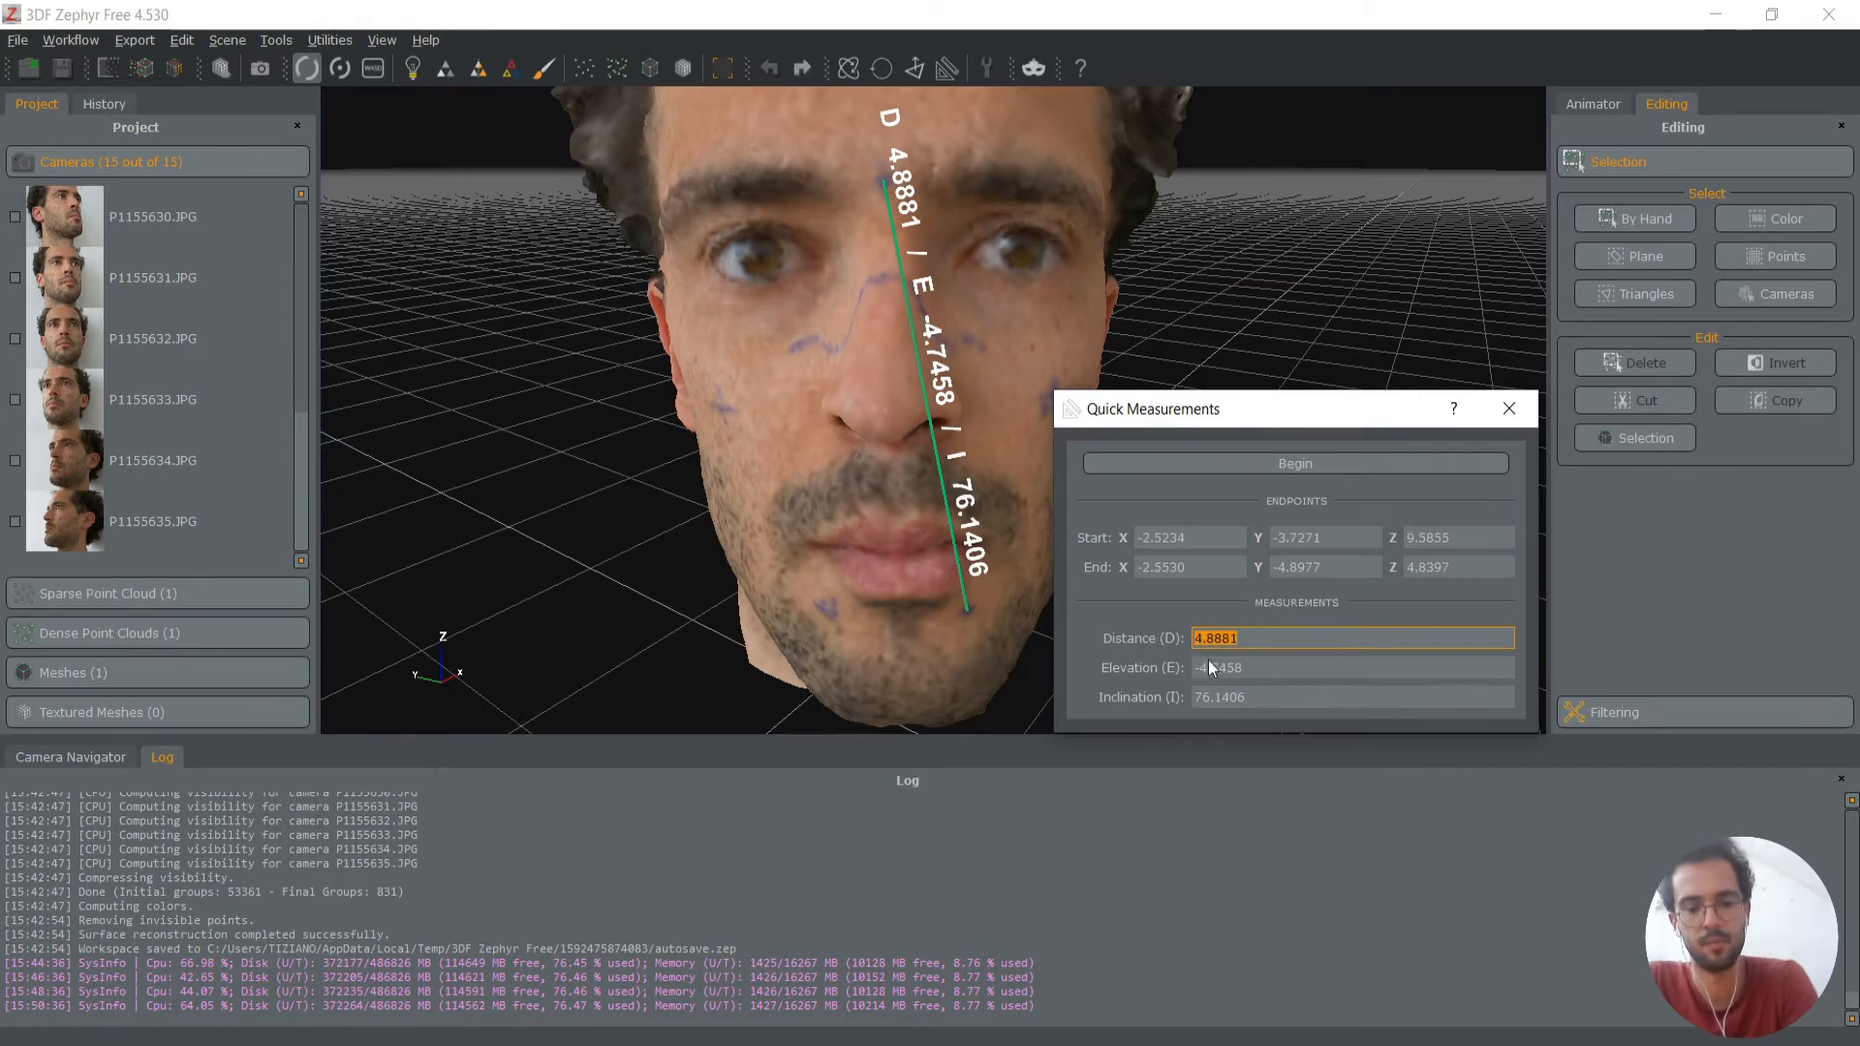
pyautogui.hotkey('alt', 'Tab')
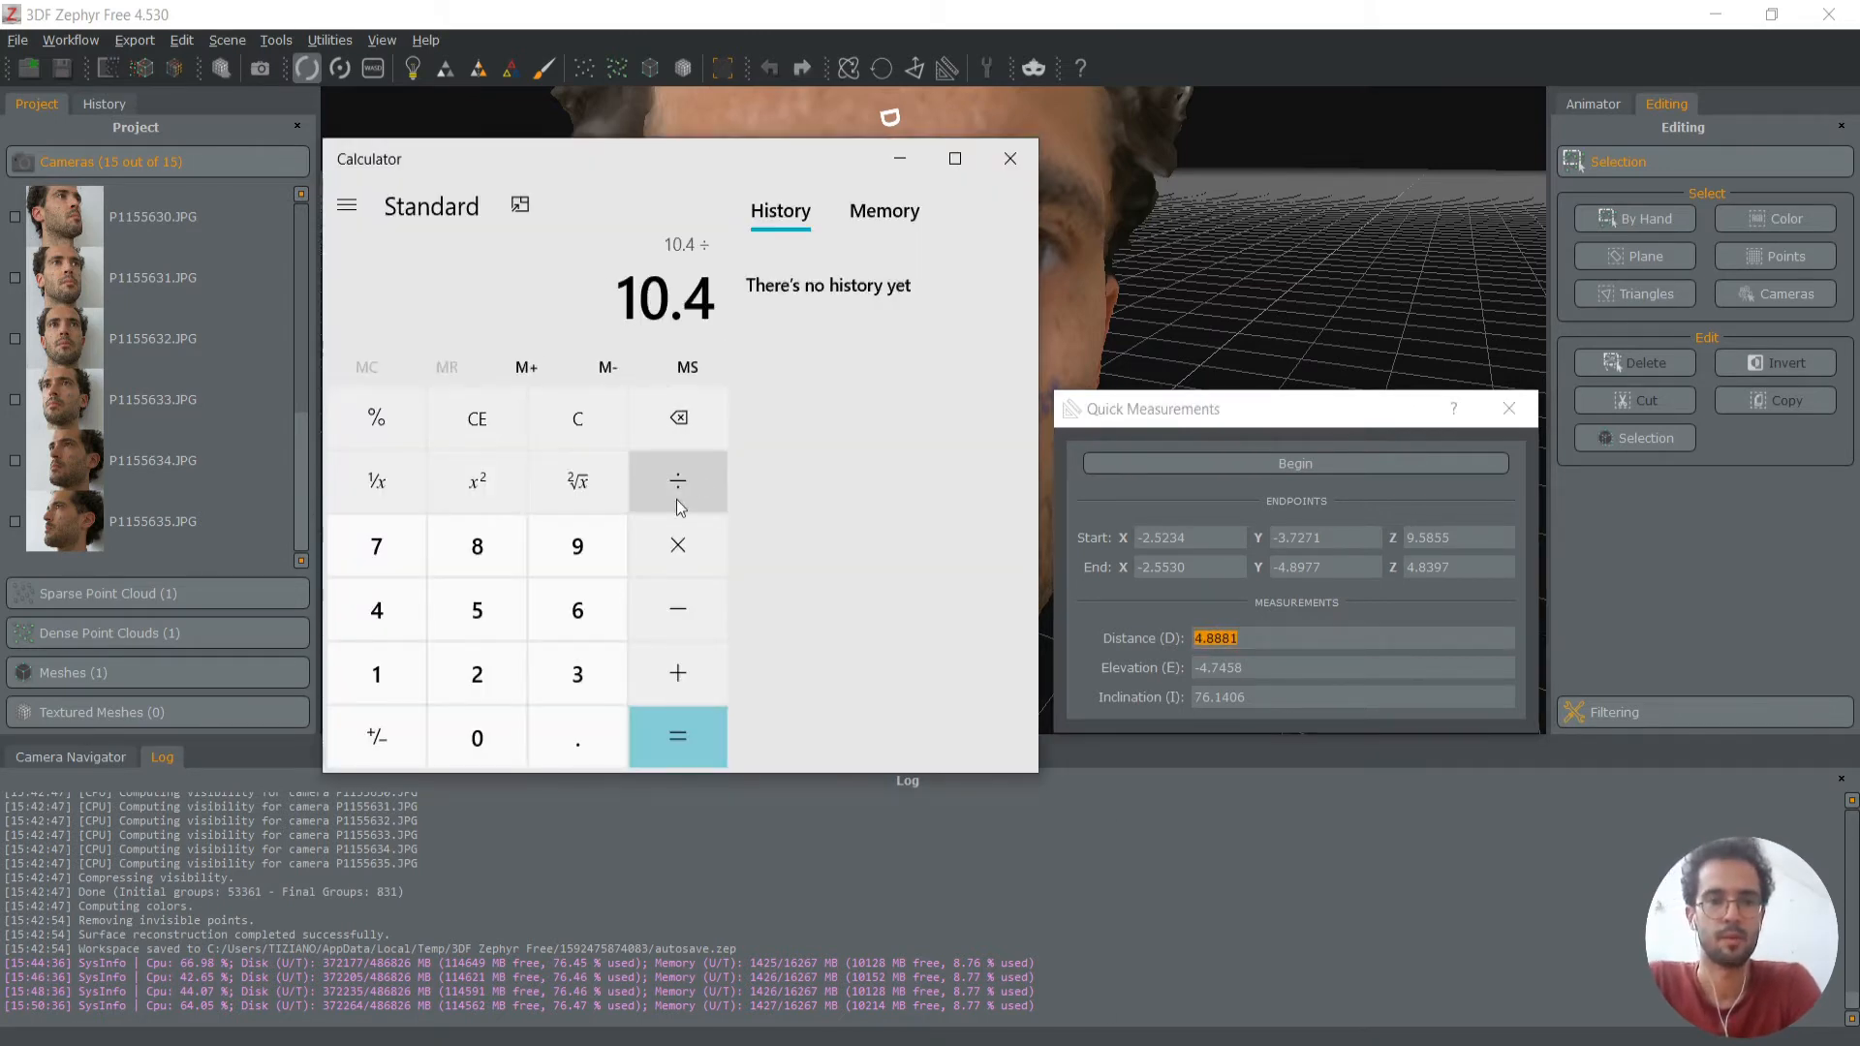
pyautogui.write('4.8881')
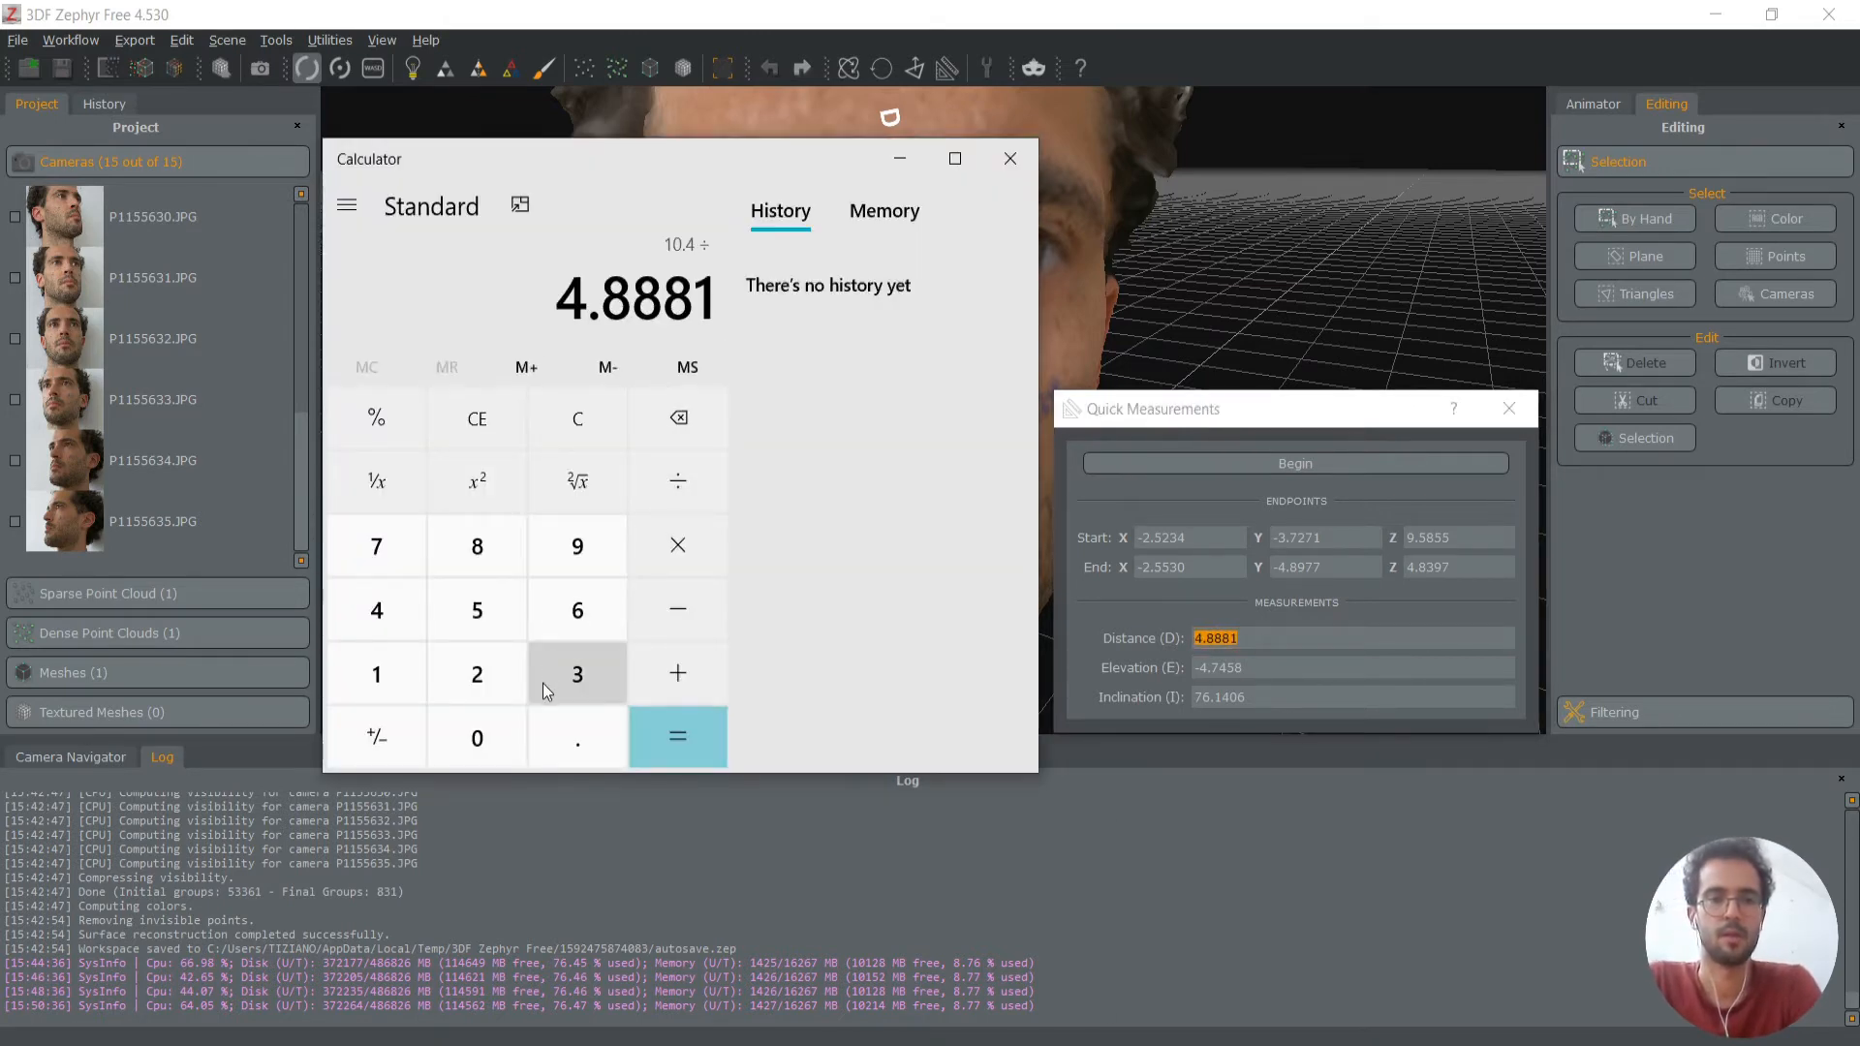
pyautogui.click(677, 724)
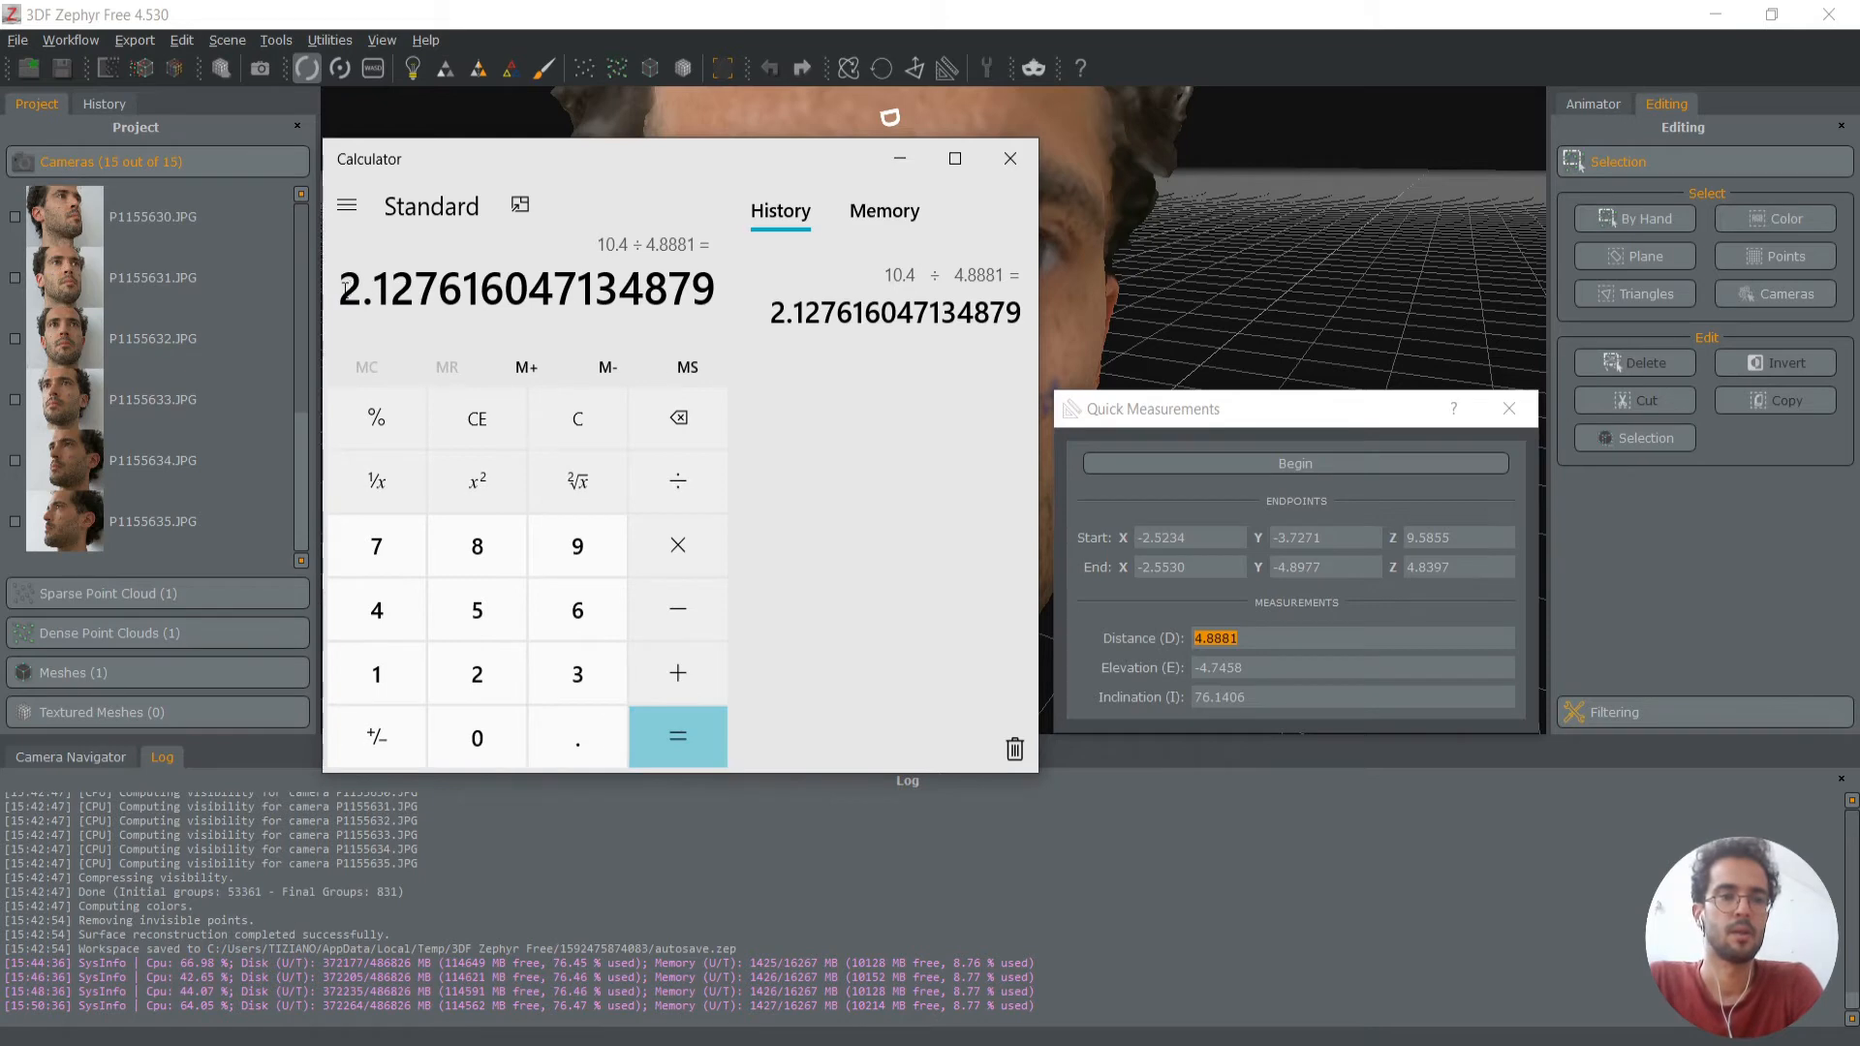
pyautogui.moveTo(345, 288); pyautogui.dragTo(436, 287)
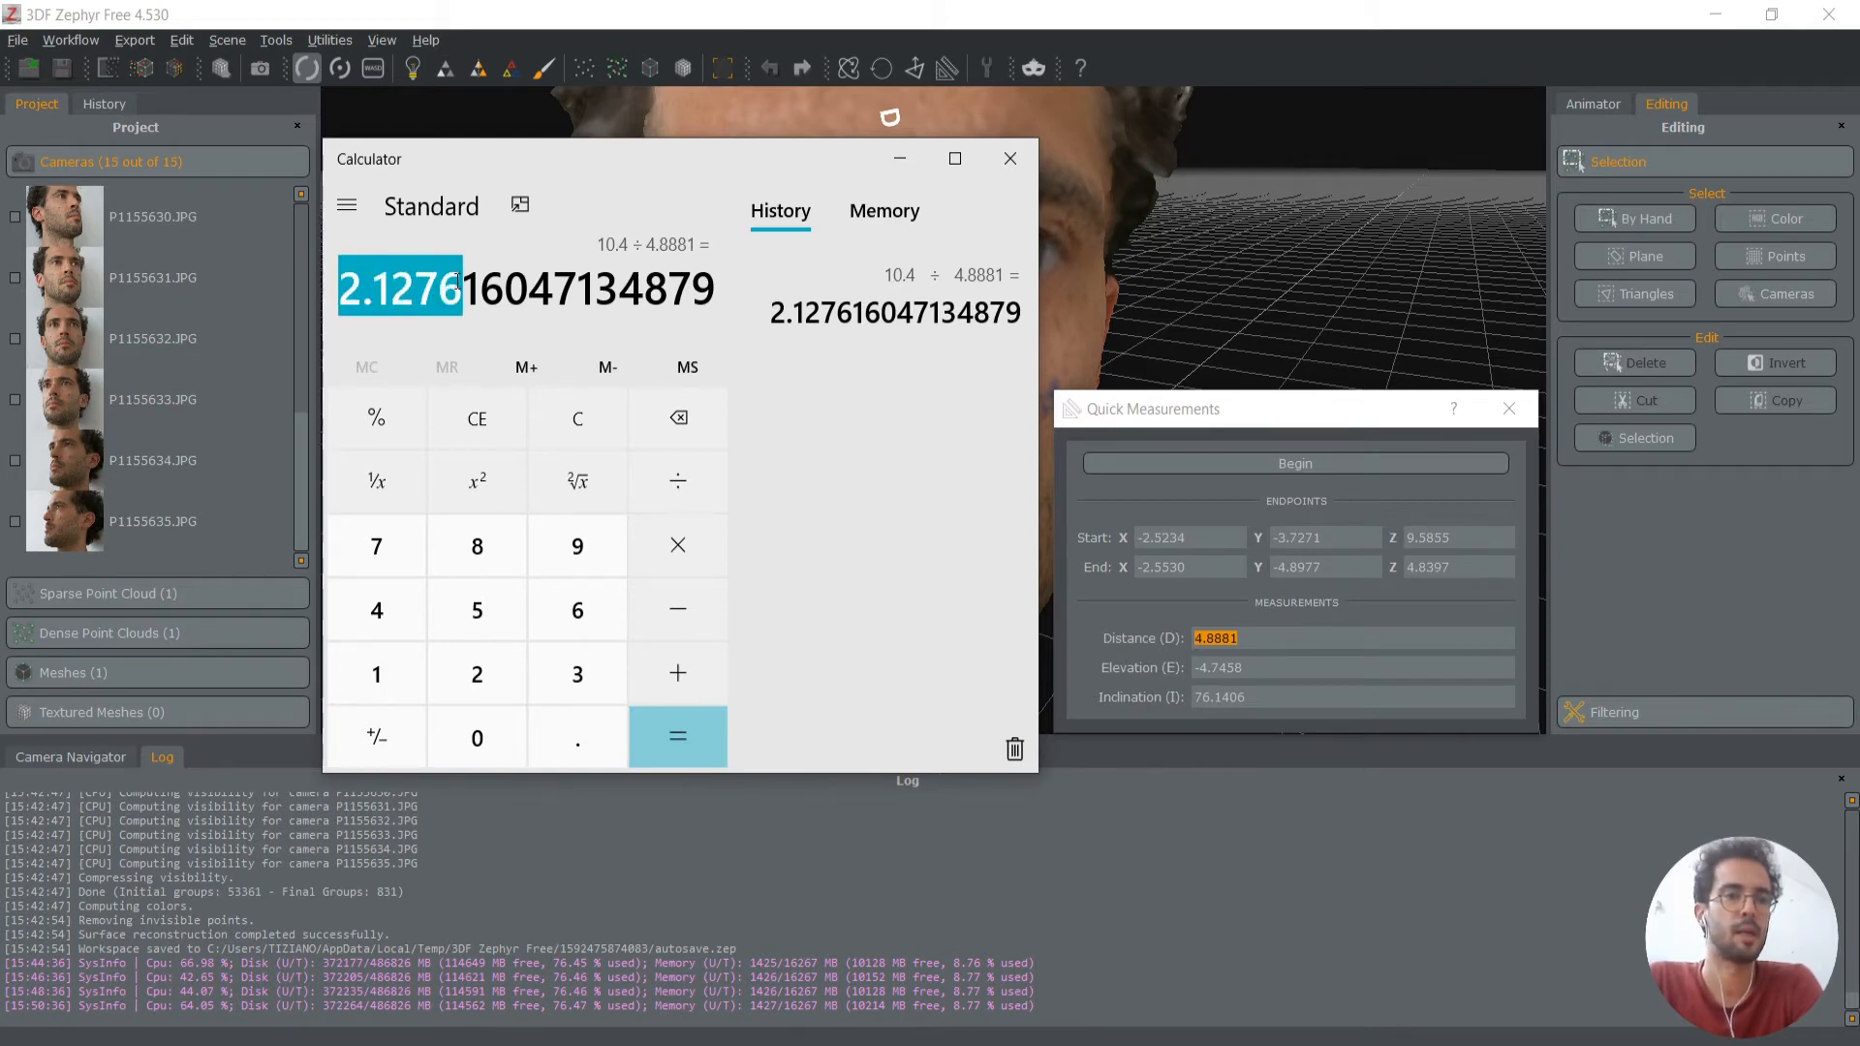
pyautogui.moveTo(456, 282)
pyautogui.mouseDown()
pyautogui.moveTo(393, 284)
pyautogui.moveTo(431, 289)
pyautogui.mouseUp()
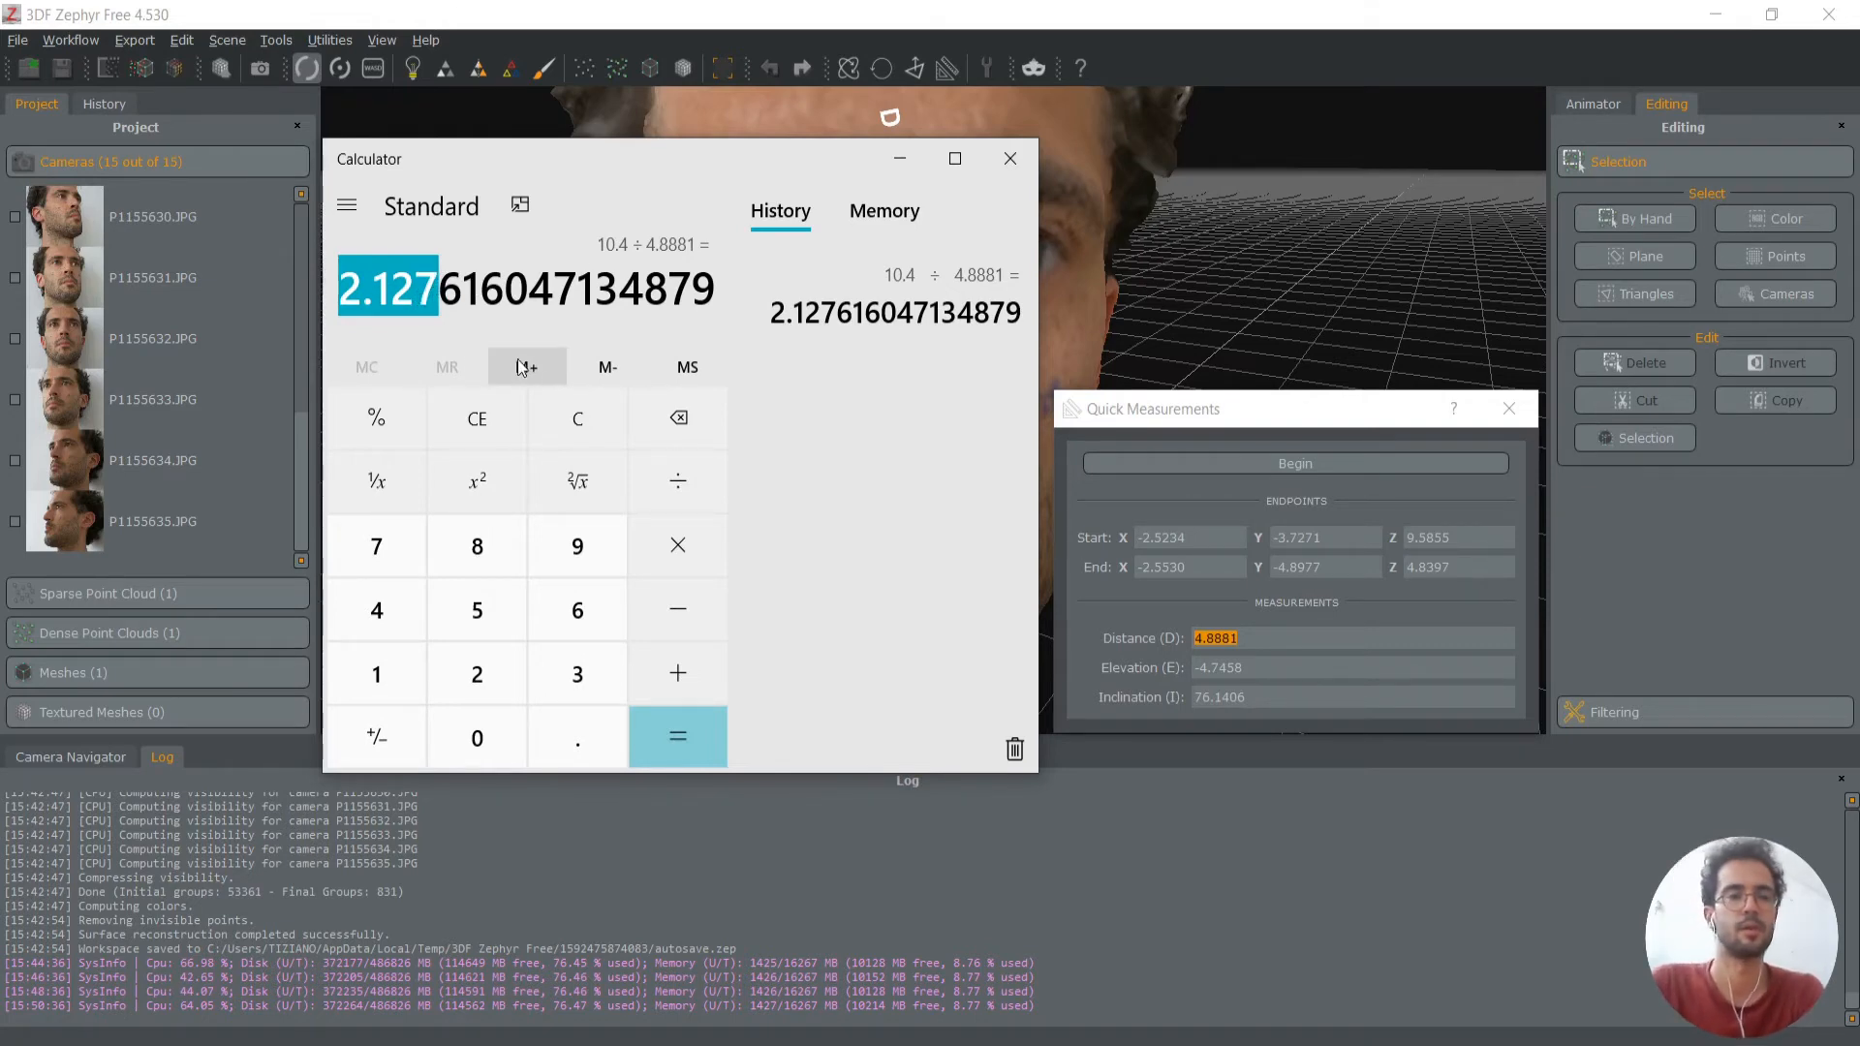
pyautogui.moveTo(463, 285); pyautogui.dragTo(328, 294)
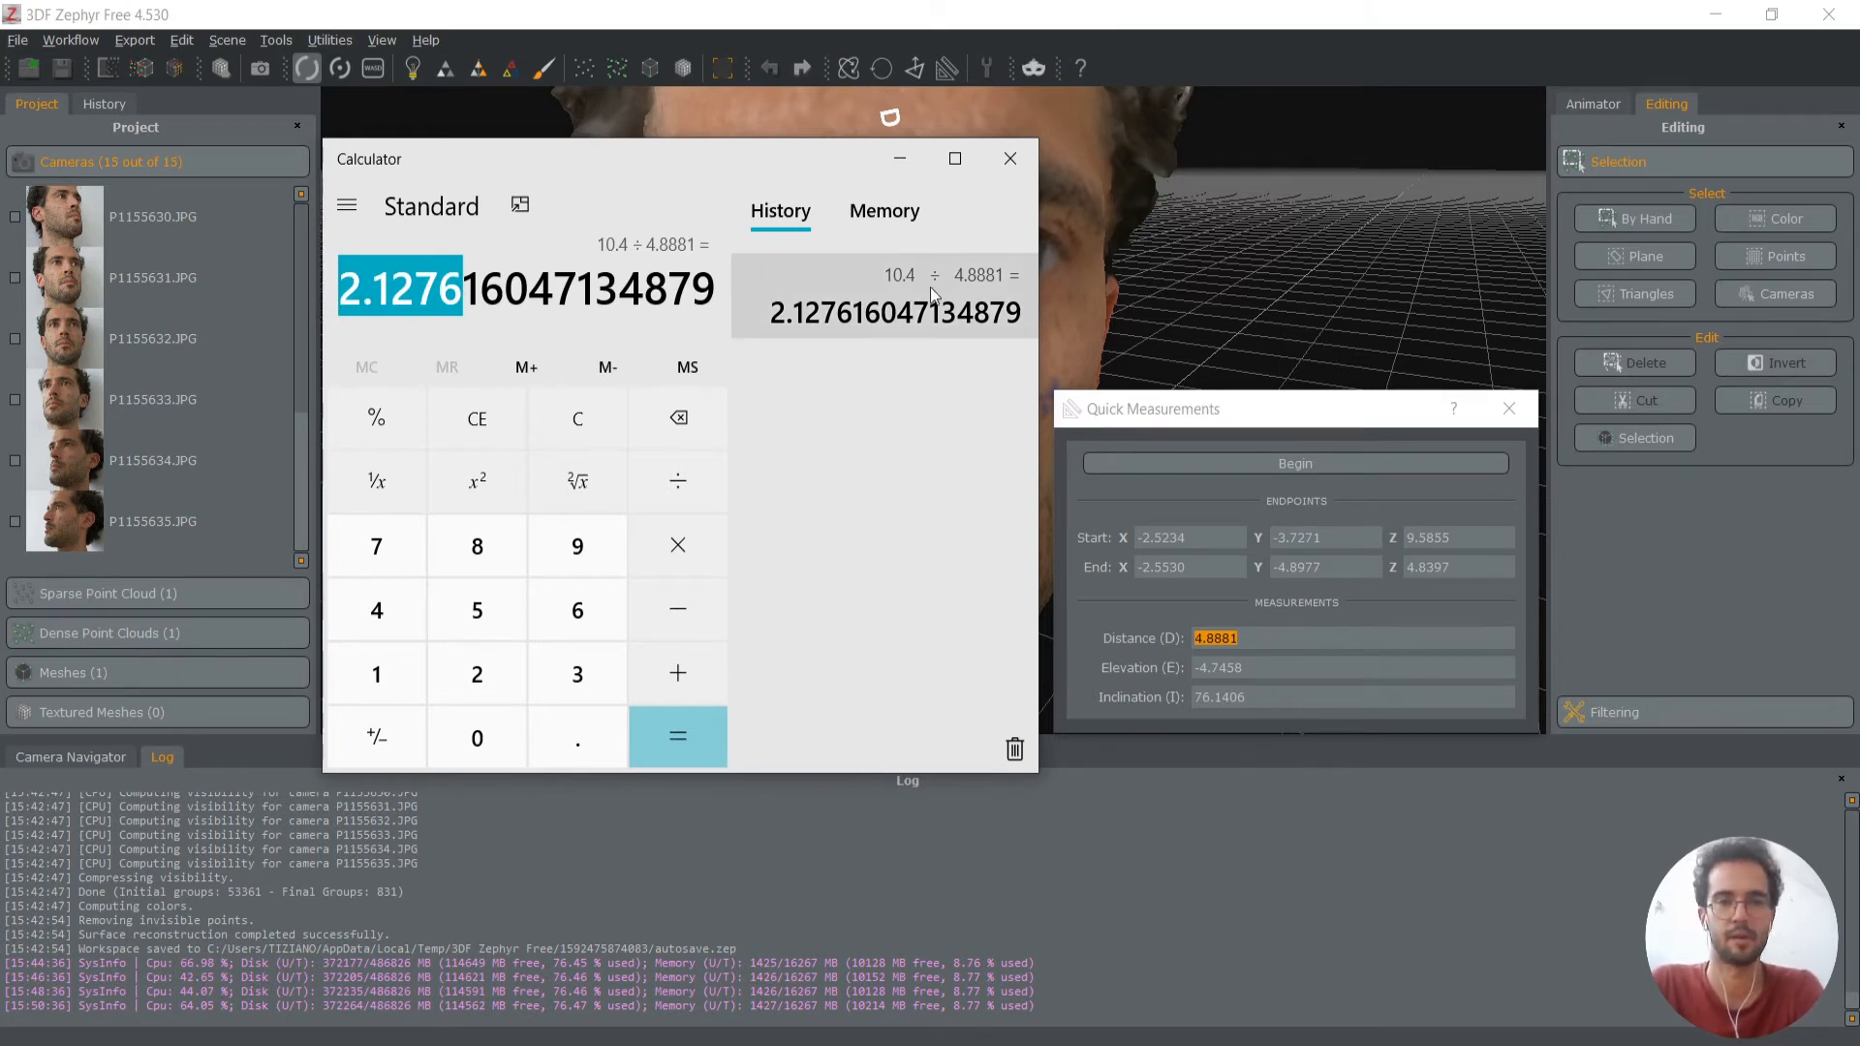
# Close Quick Measurements and scale all structured objects by a factor of 2.1276 with Transform Objects
pyautogui.click(1315, 430)
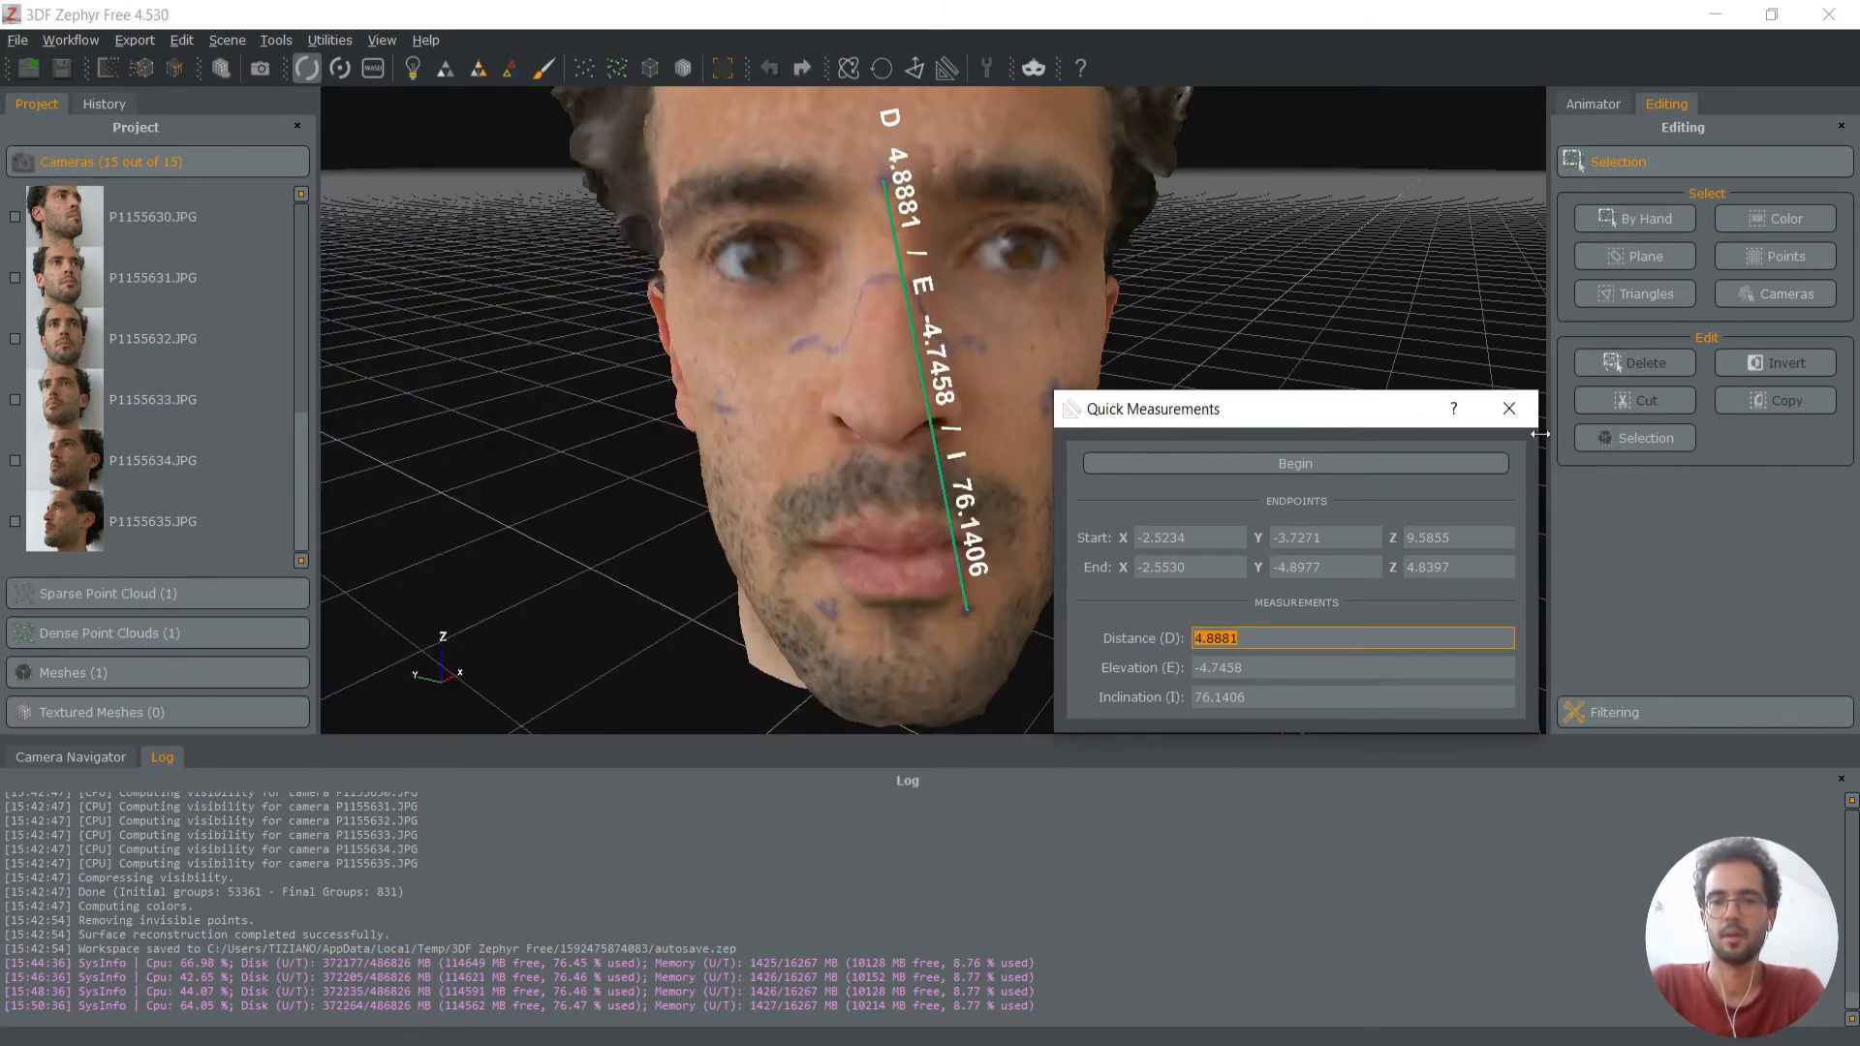
pyautogui.click(1508, 408)
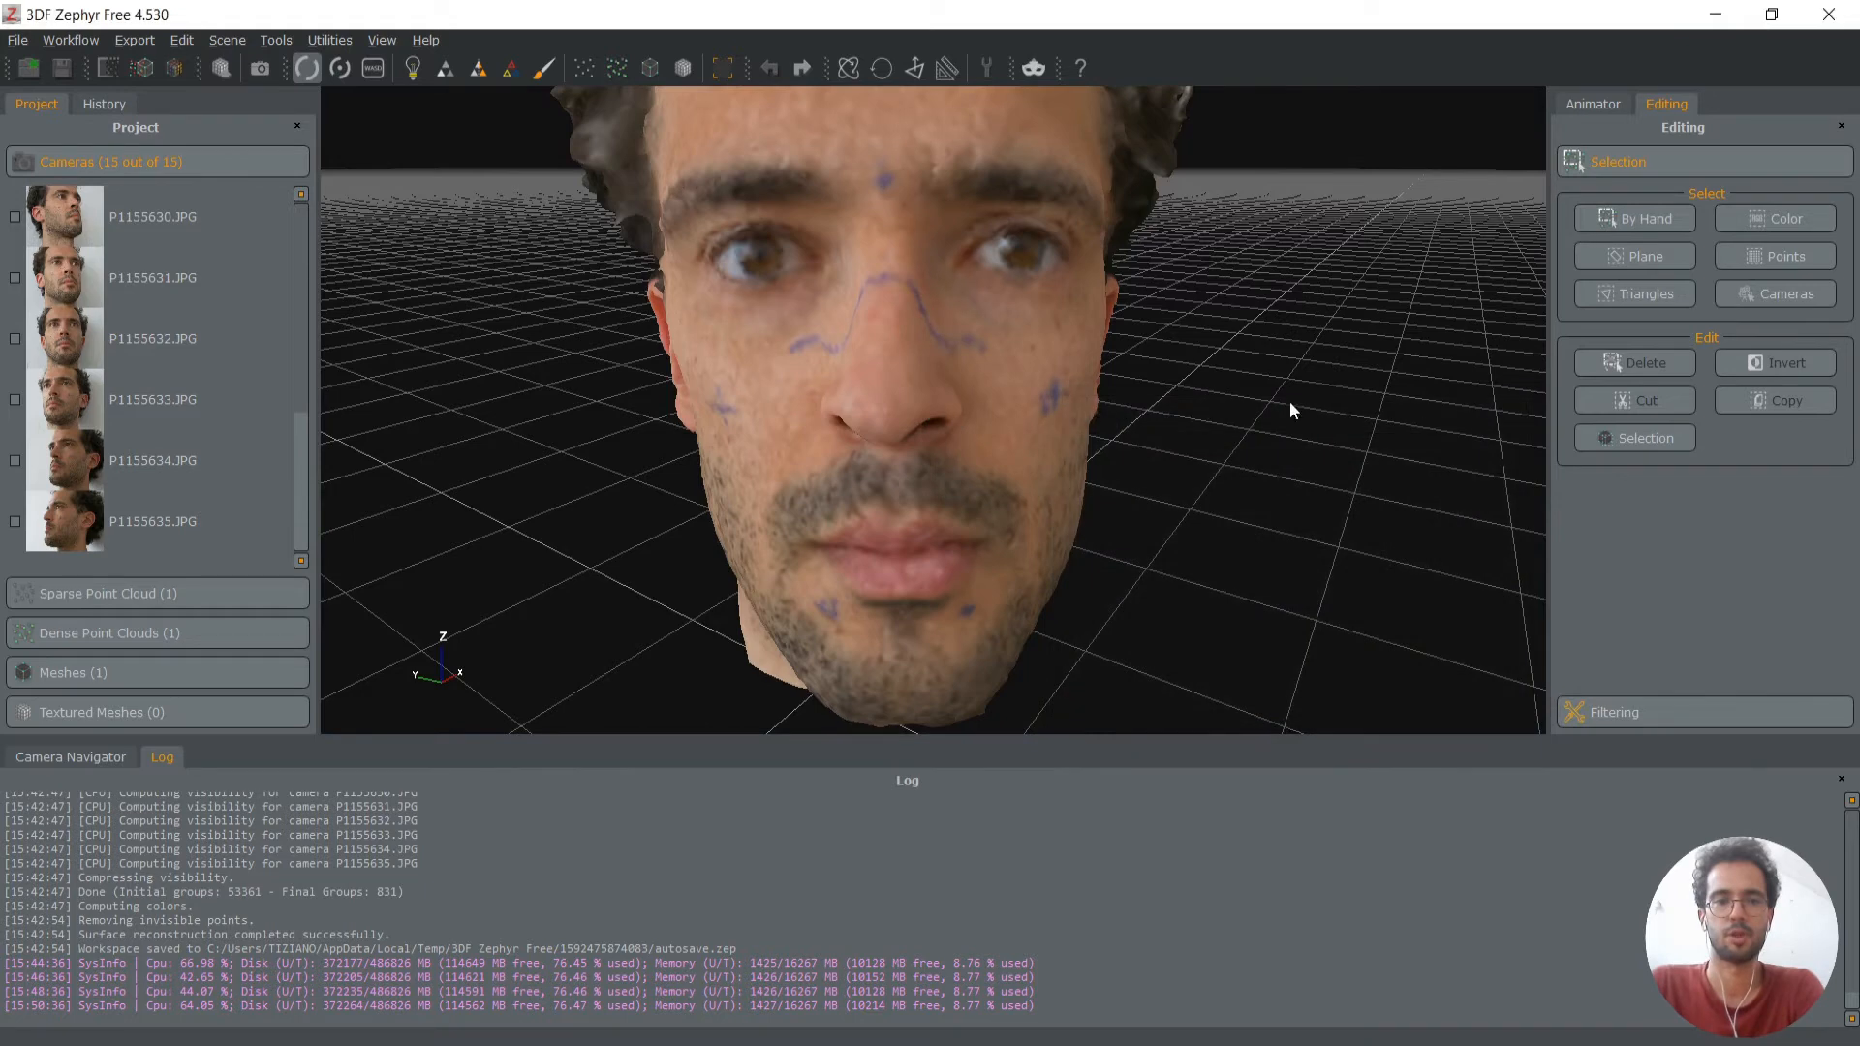
pyautogui.click(847, 68)
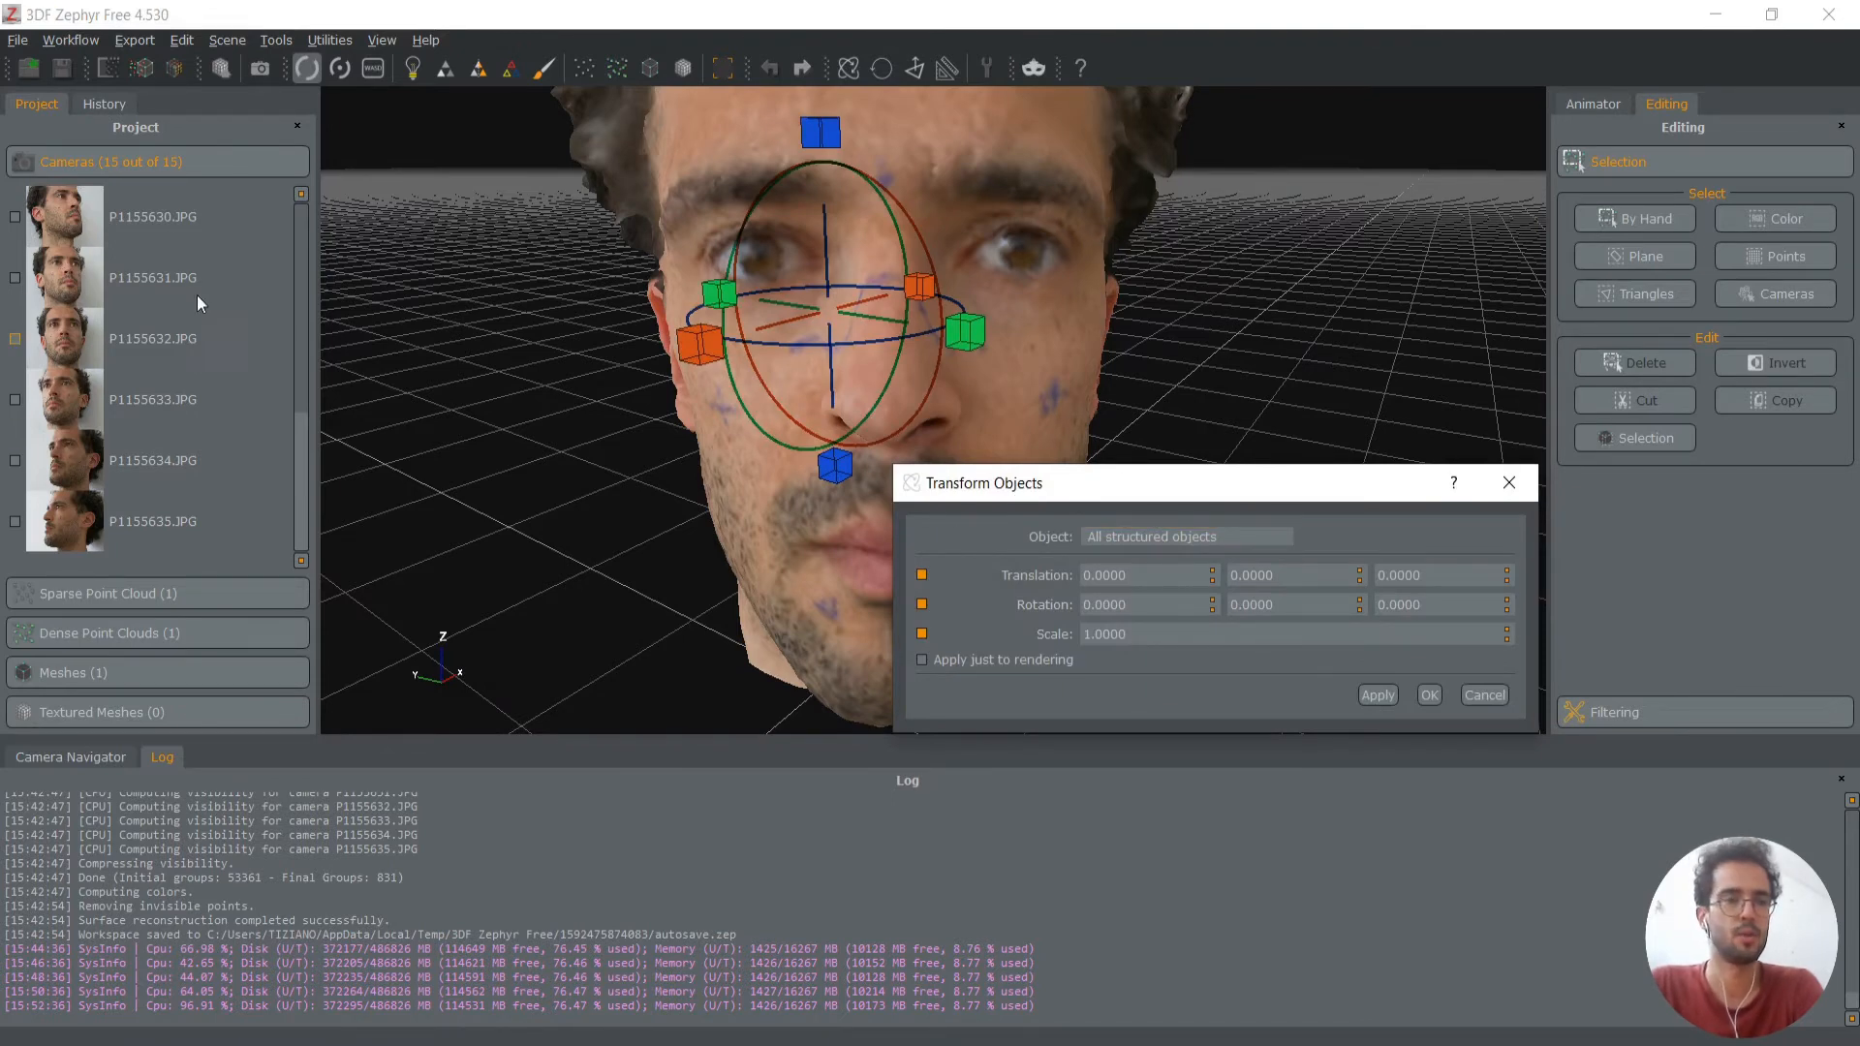
pyautogui.click(77, 160)
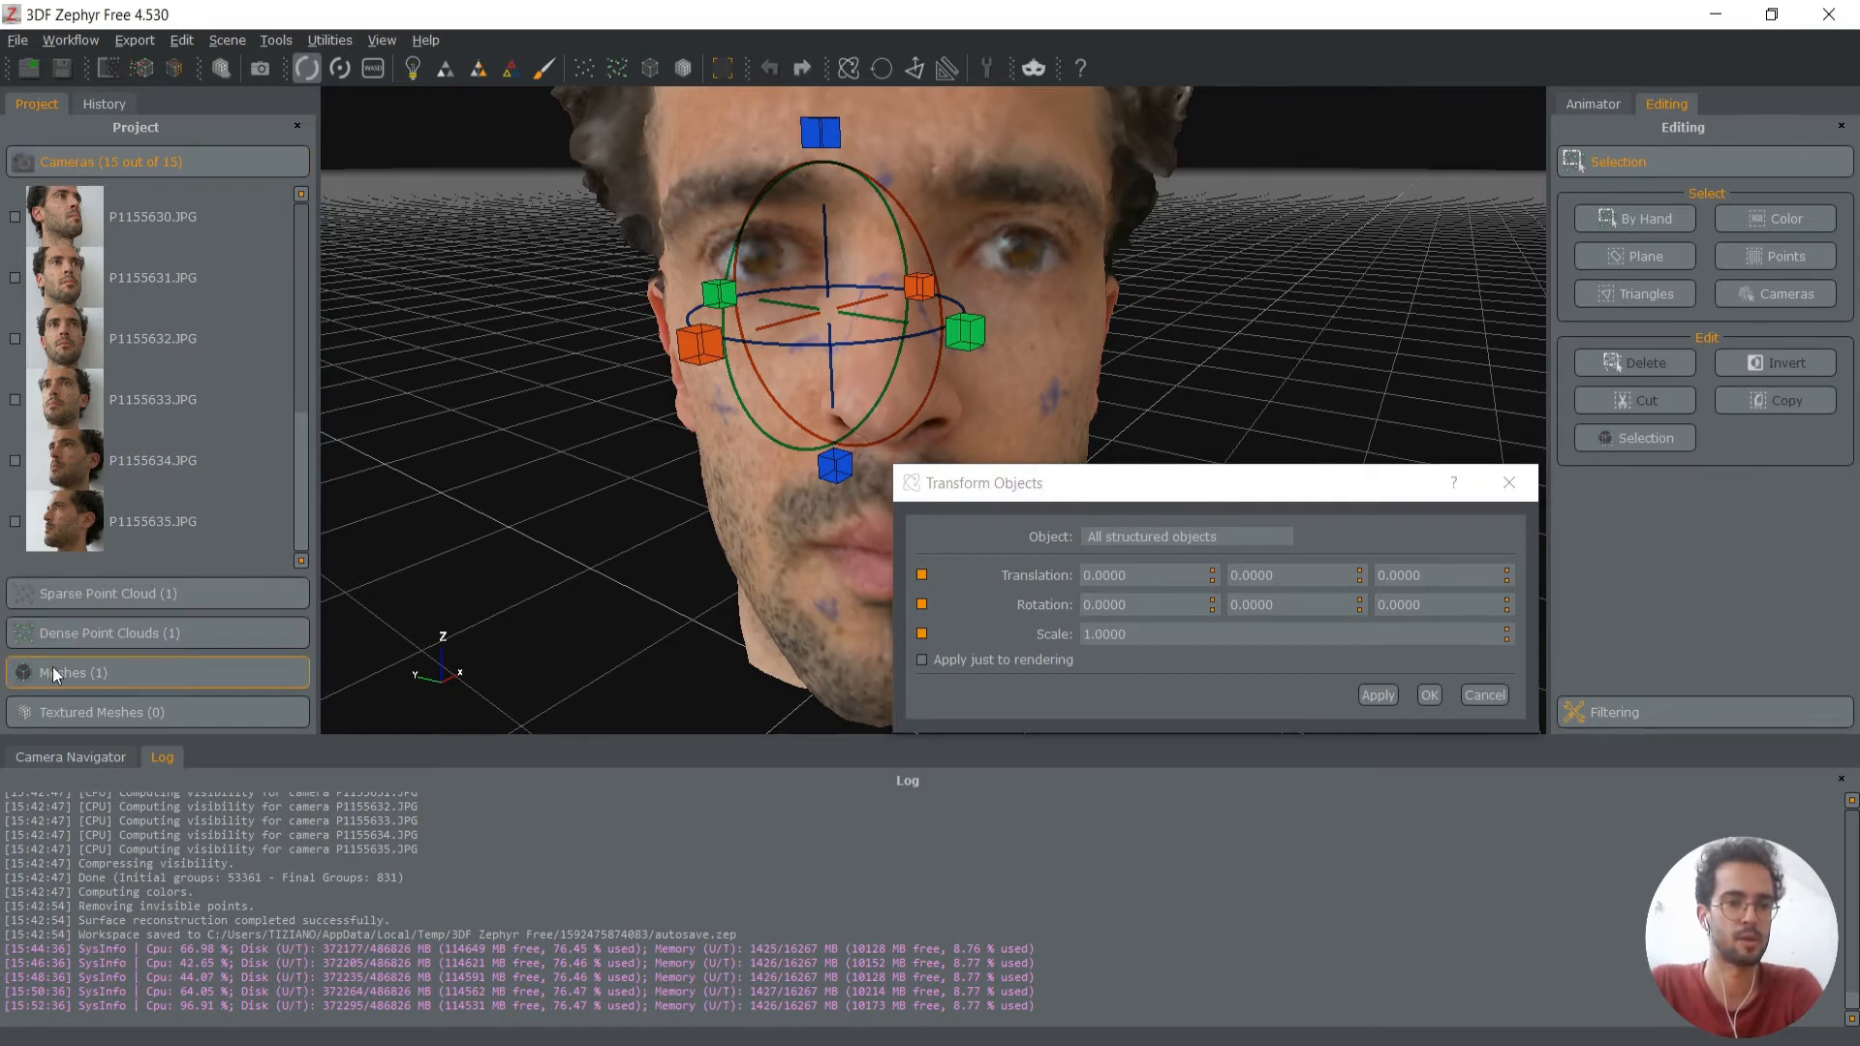
pyautogui.click(1176, 538)
pyautogui.click(1176, 539)
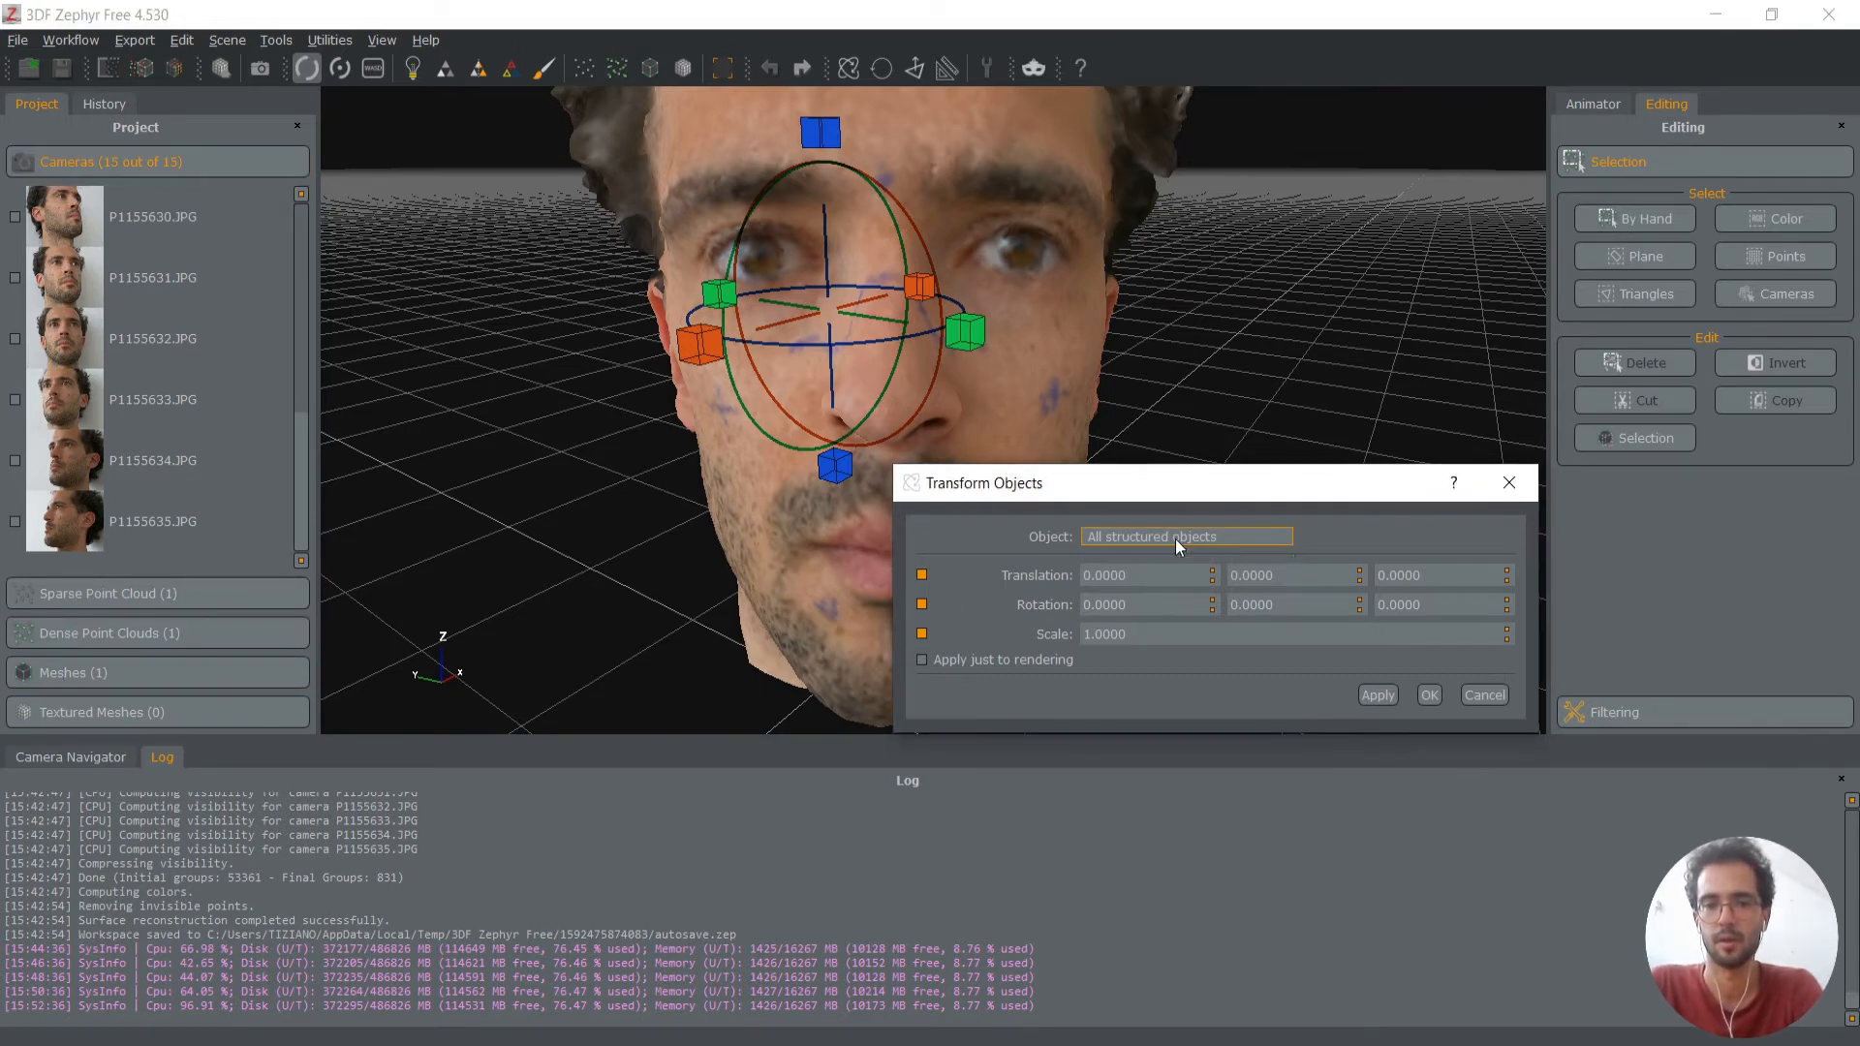
pyautogui.moveTo(1162, 633); pyautogui.dragTo(885, 632)
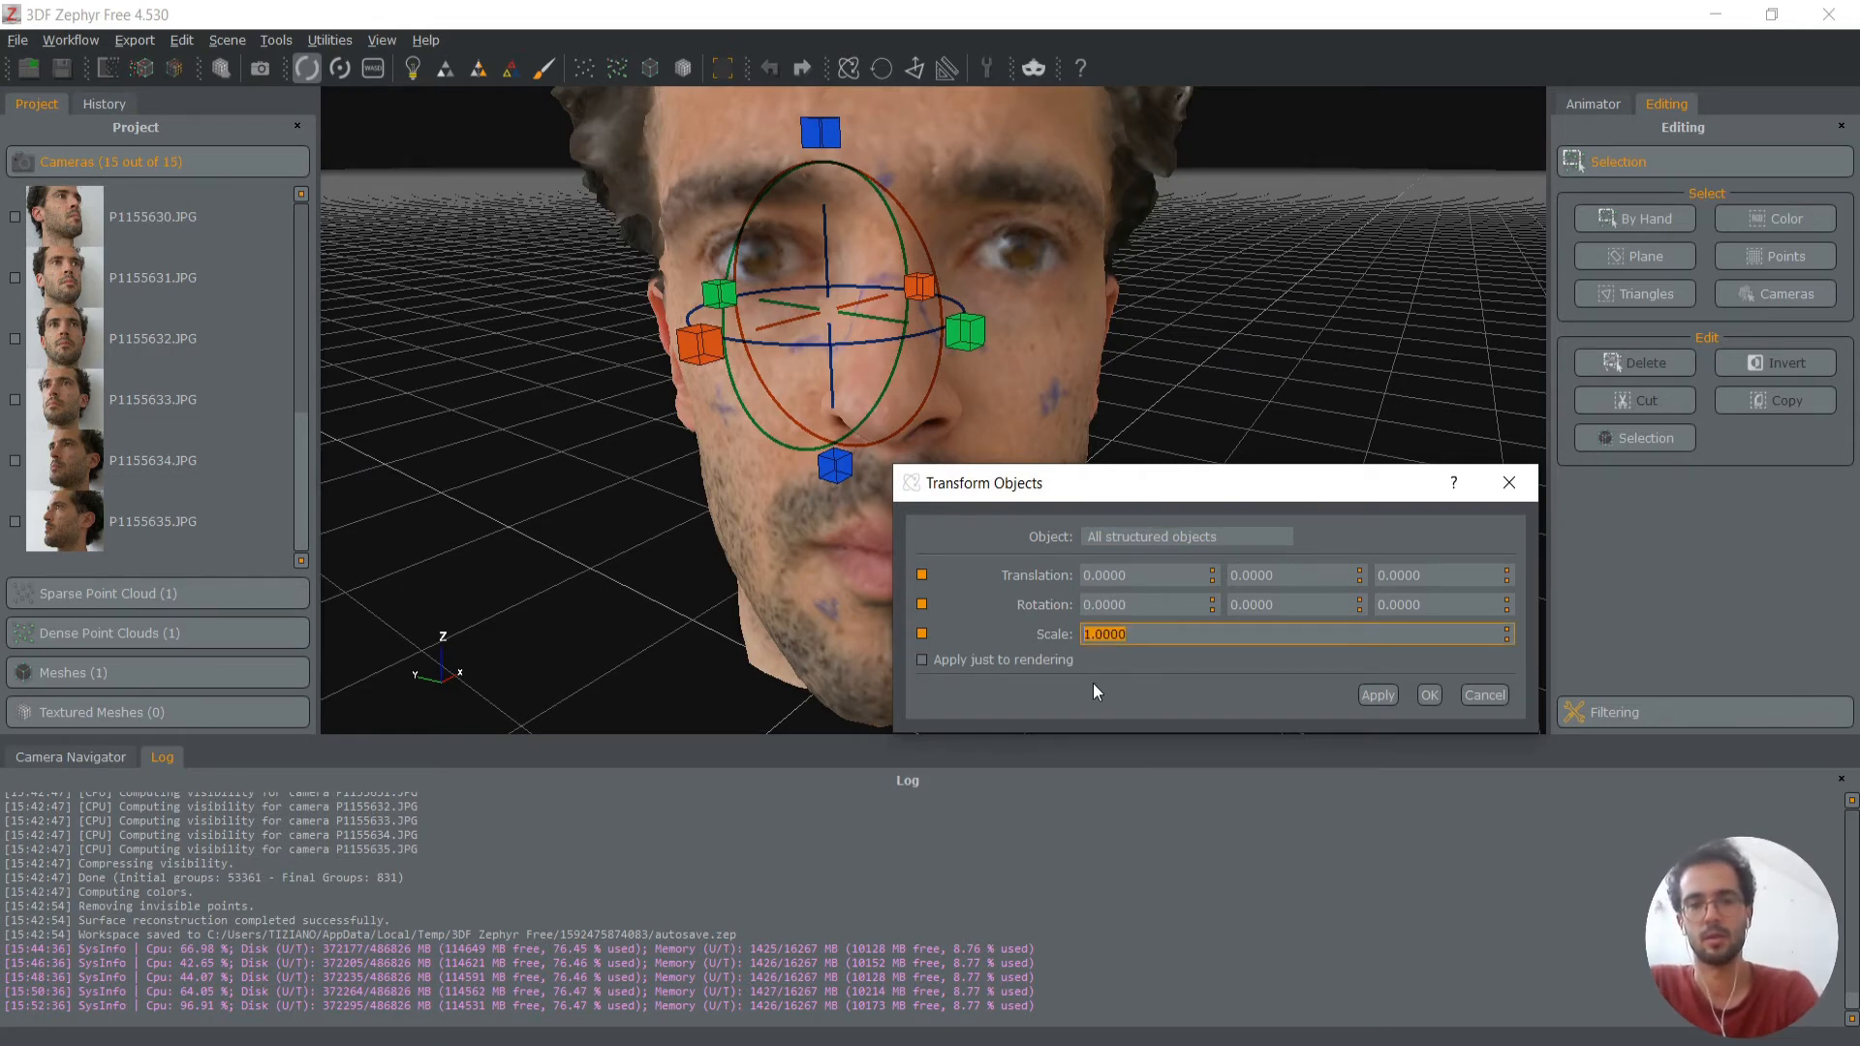
pyautogui.write('2.1276')
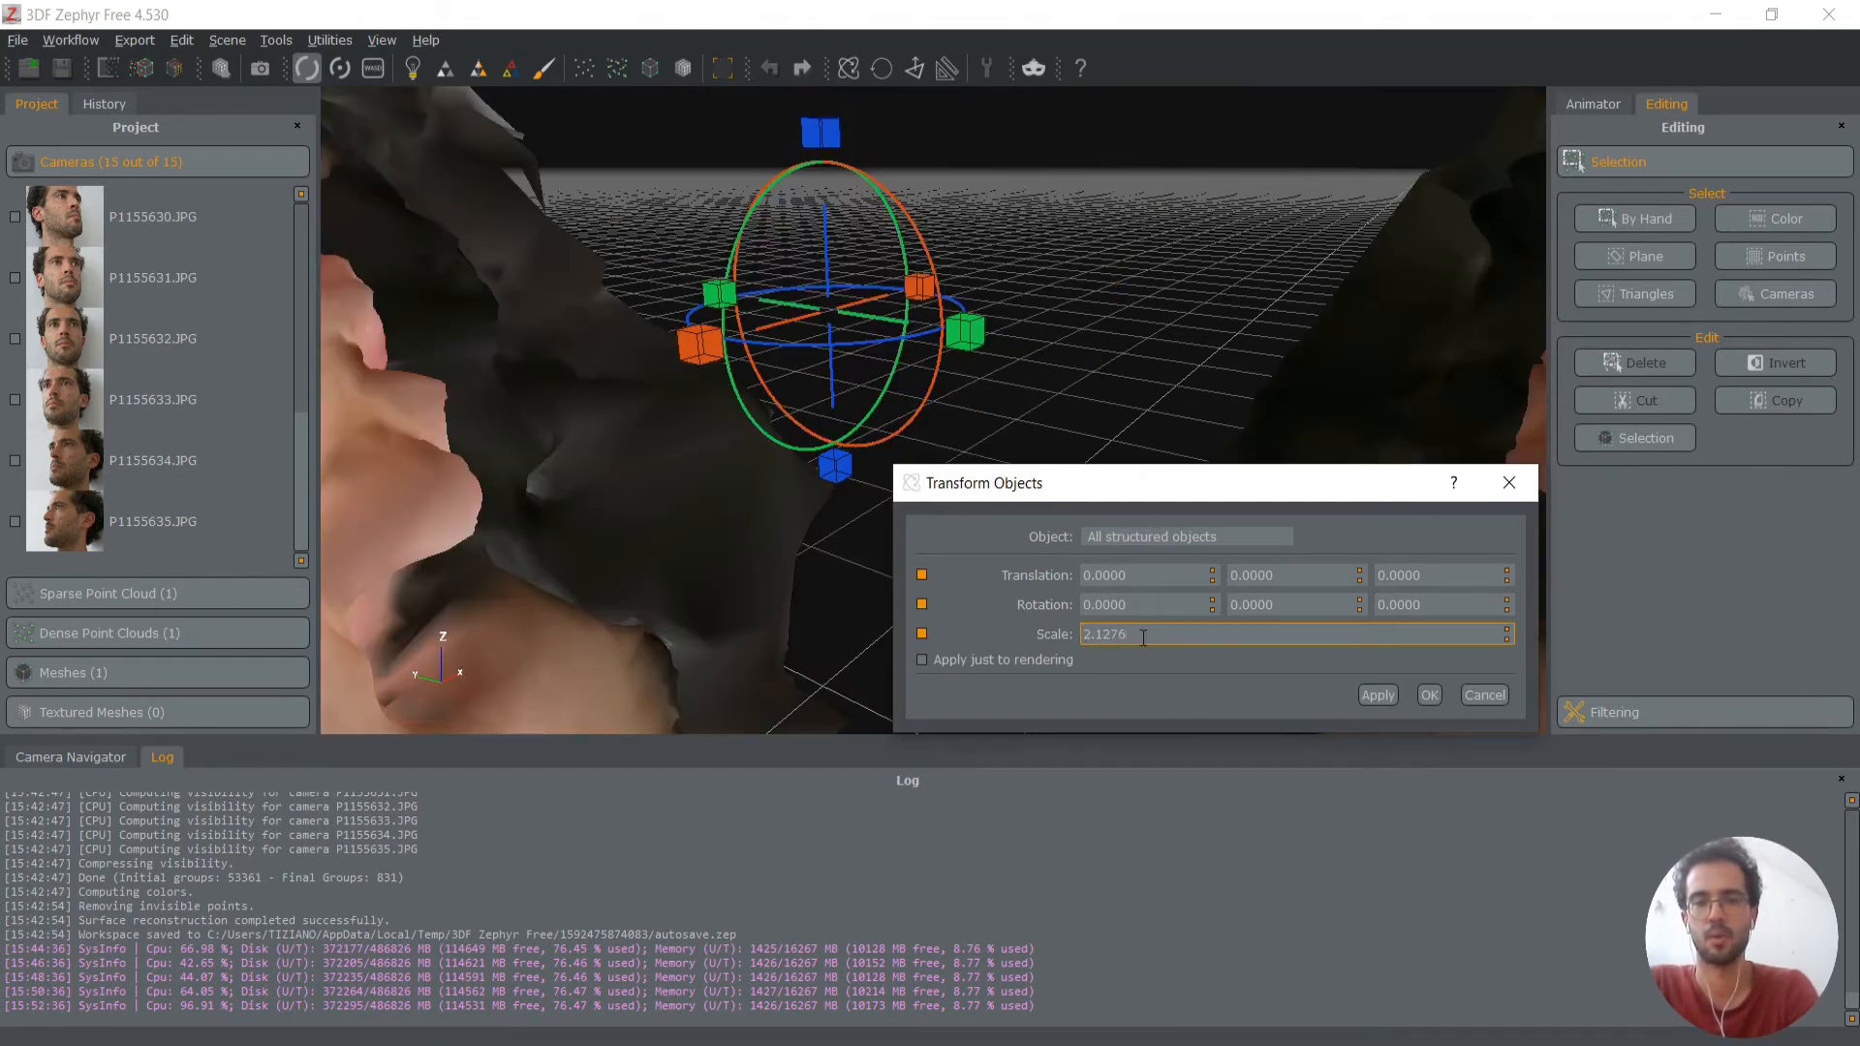
pyautogui.click(1430, 695)
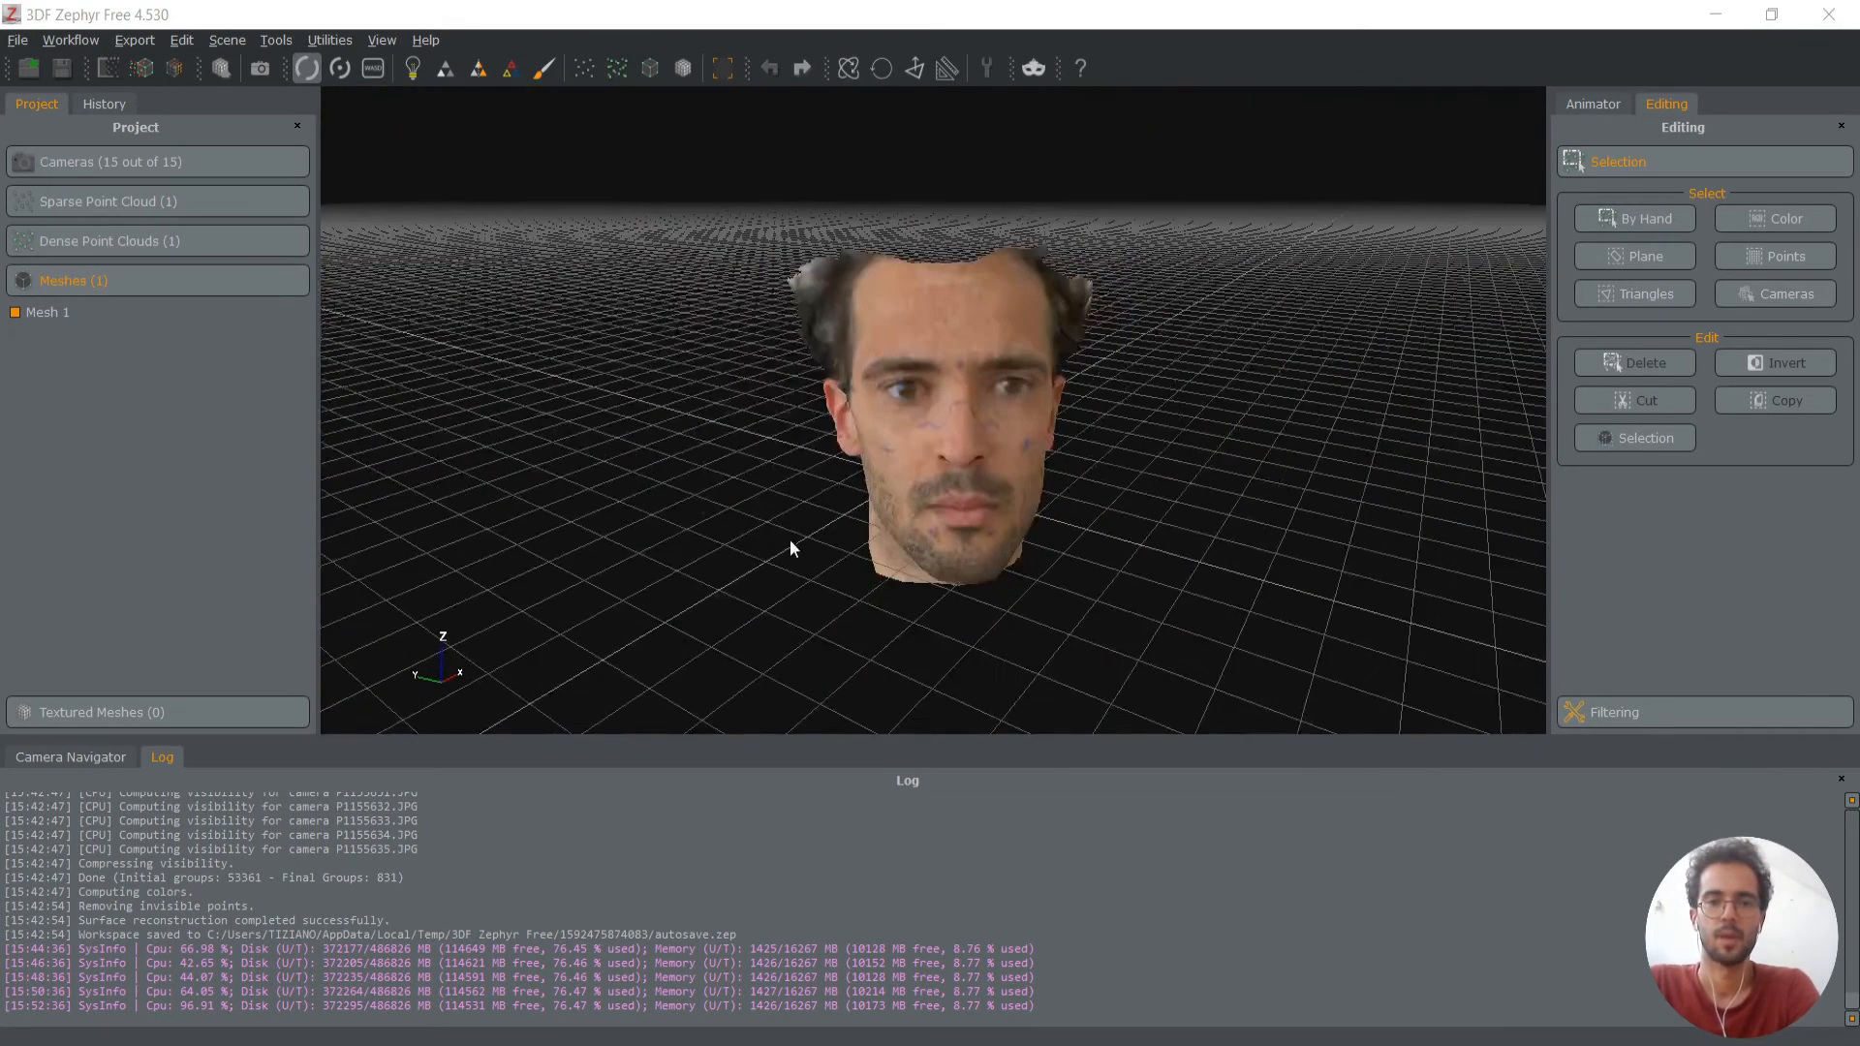
# Reopen Transform Objects and rotate all structured objects about -38.98 degrees around the Z axis to realign the pivot with the head
pyautogui.moveTo(788, 549); pyautogui.dragTo(695, 355)
pyautogui.click(847, 68)
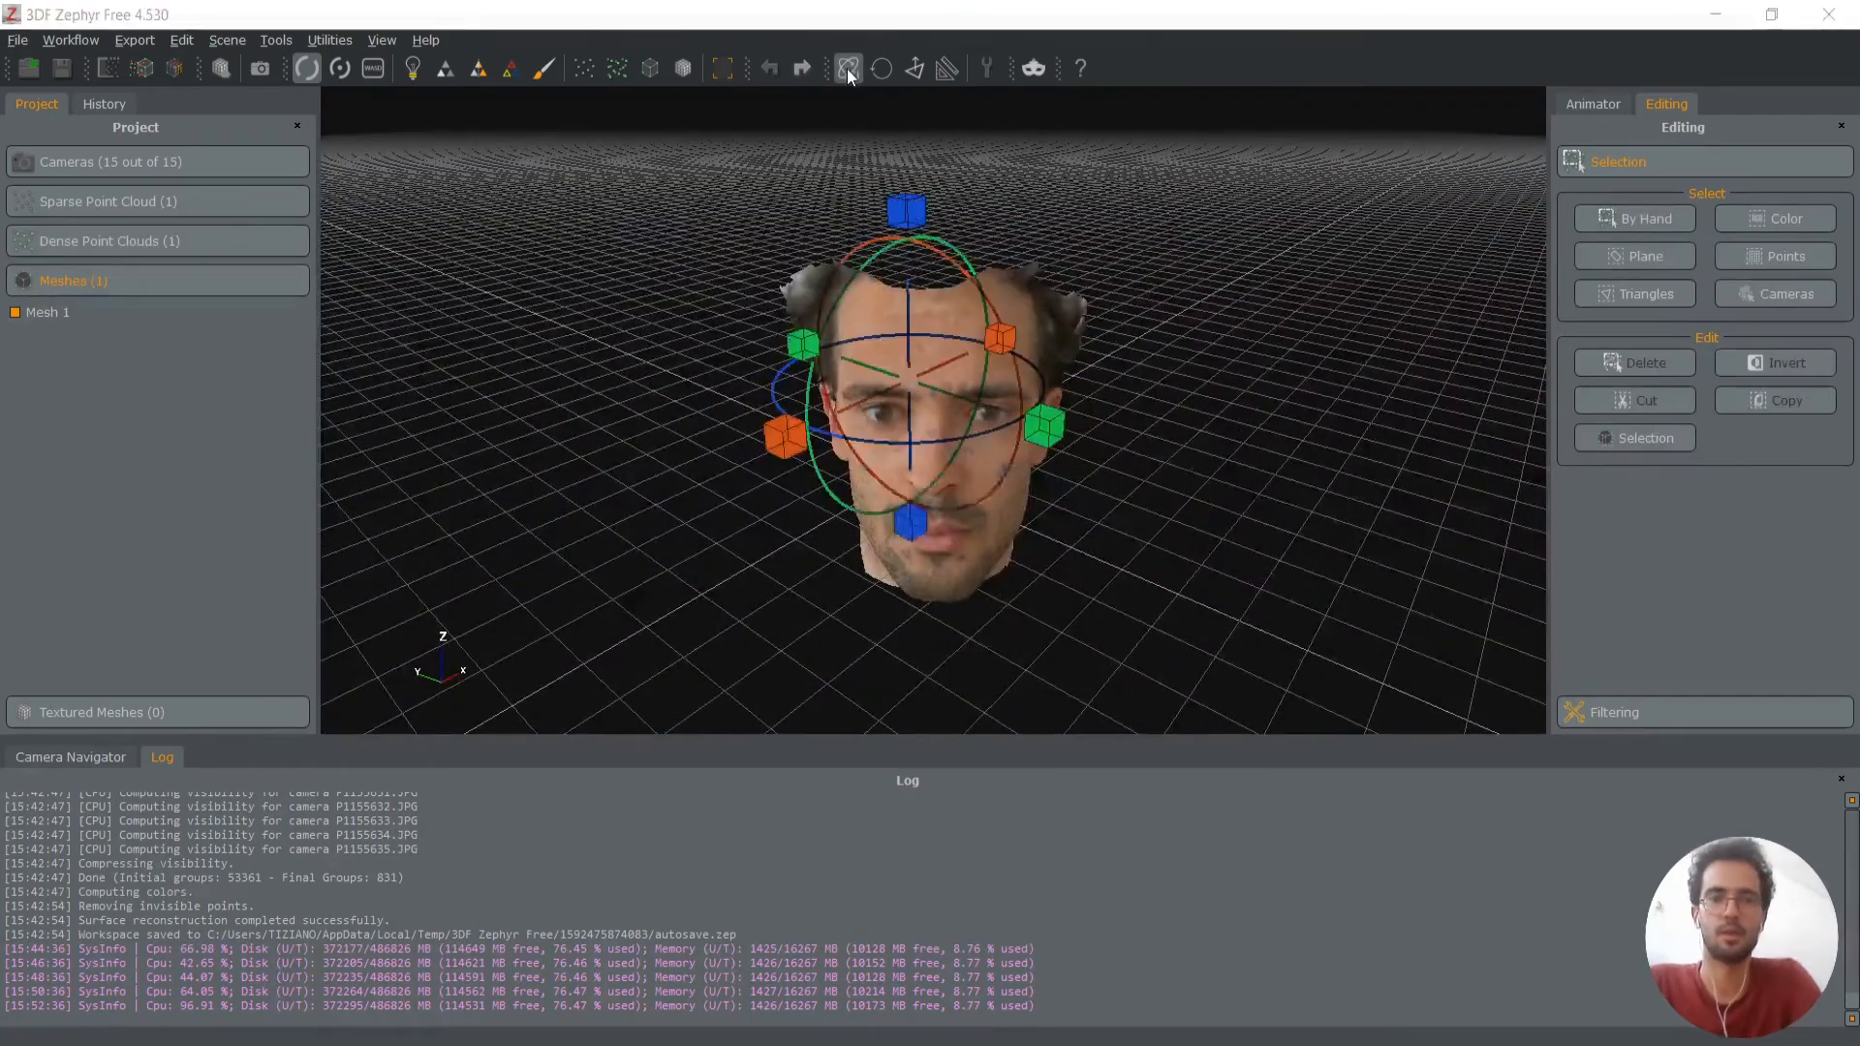
pyautogui.moveTo(1121, 288); pyautogui.dragTo(1288, 326)
pyautogui.moveTo(1241, 496); pyautogui.dragTo(466, 182)
pyautogui.moveTo(1194, 395); pyautogui.dragTo(1201, 388)
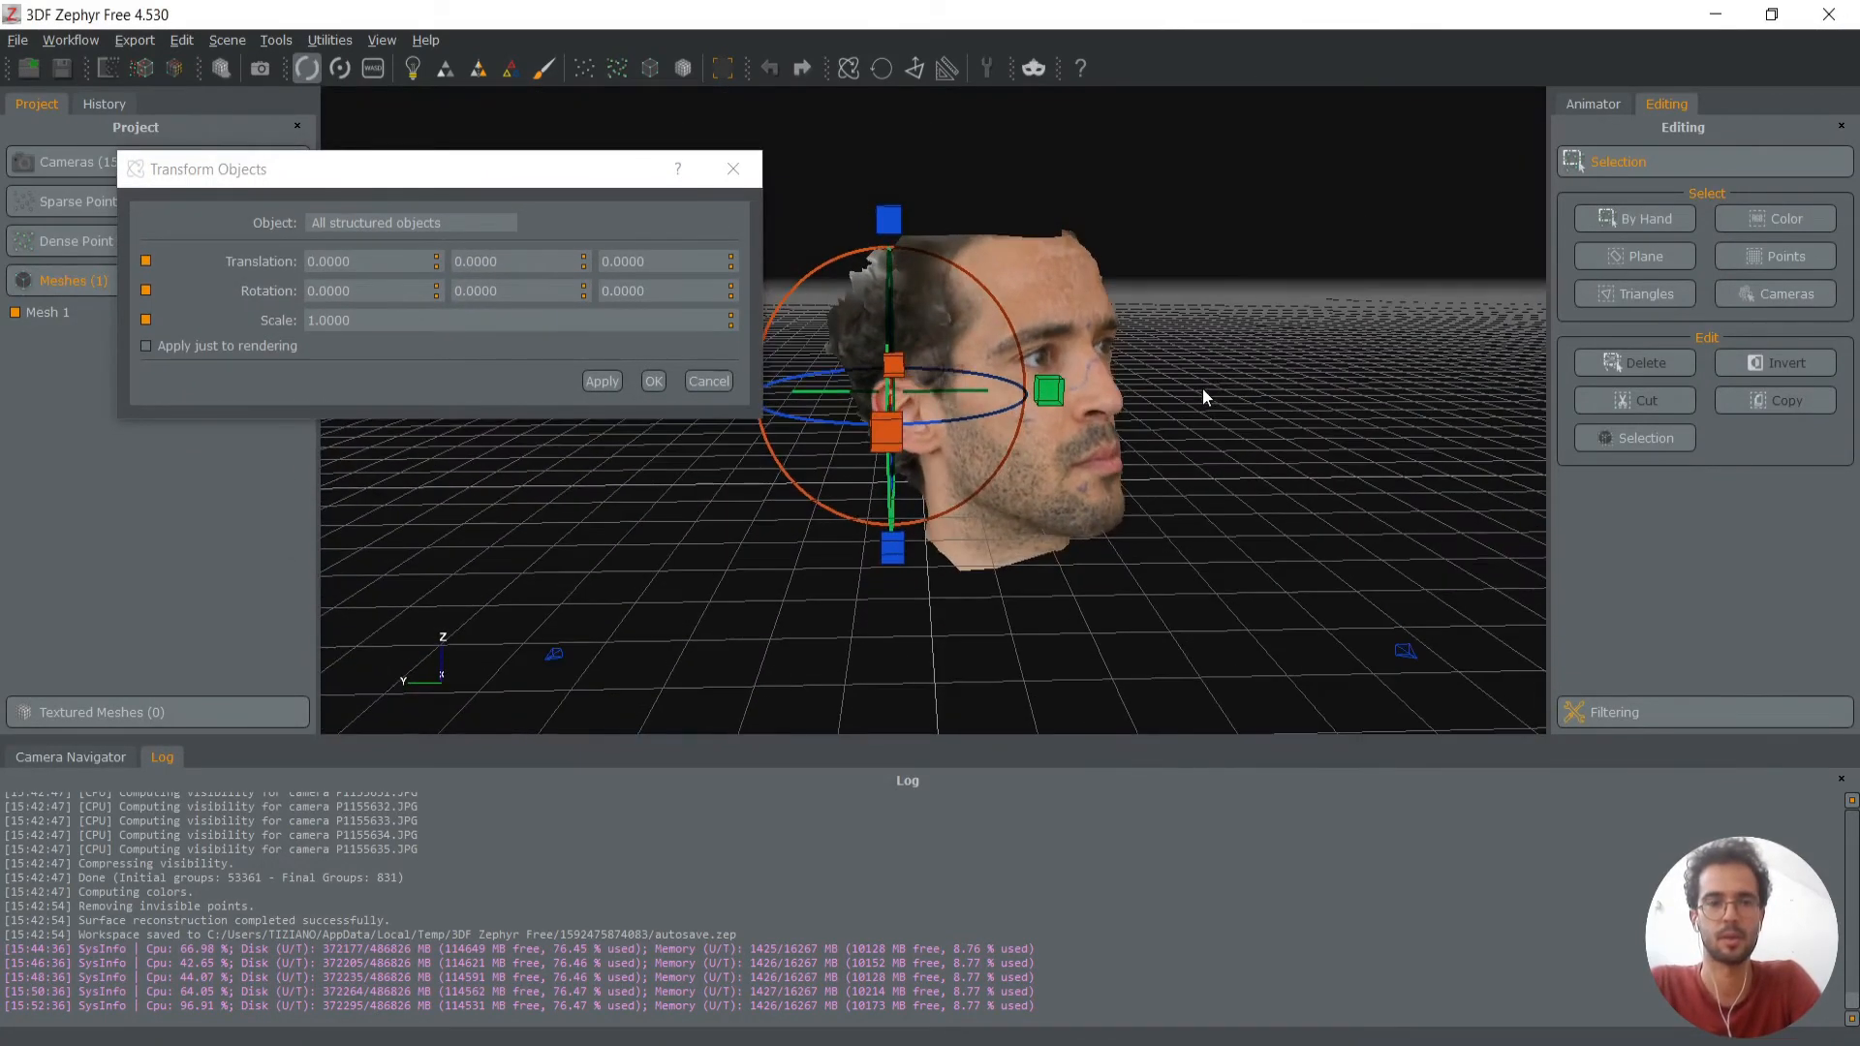
pyautogui.moveTo(963, 422); pyautogui.dragTo(843, 430)
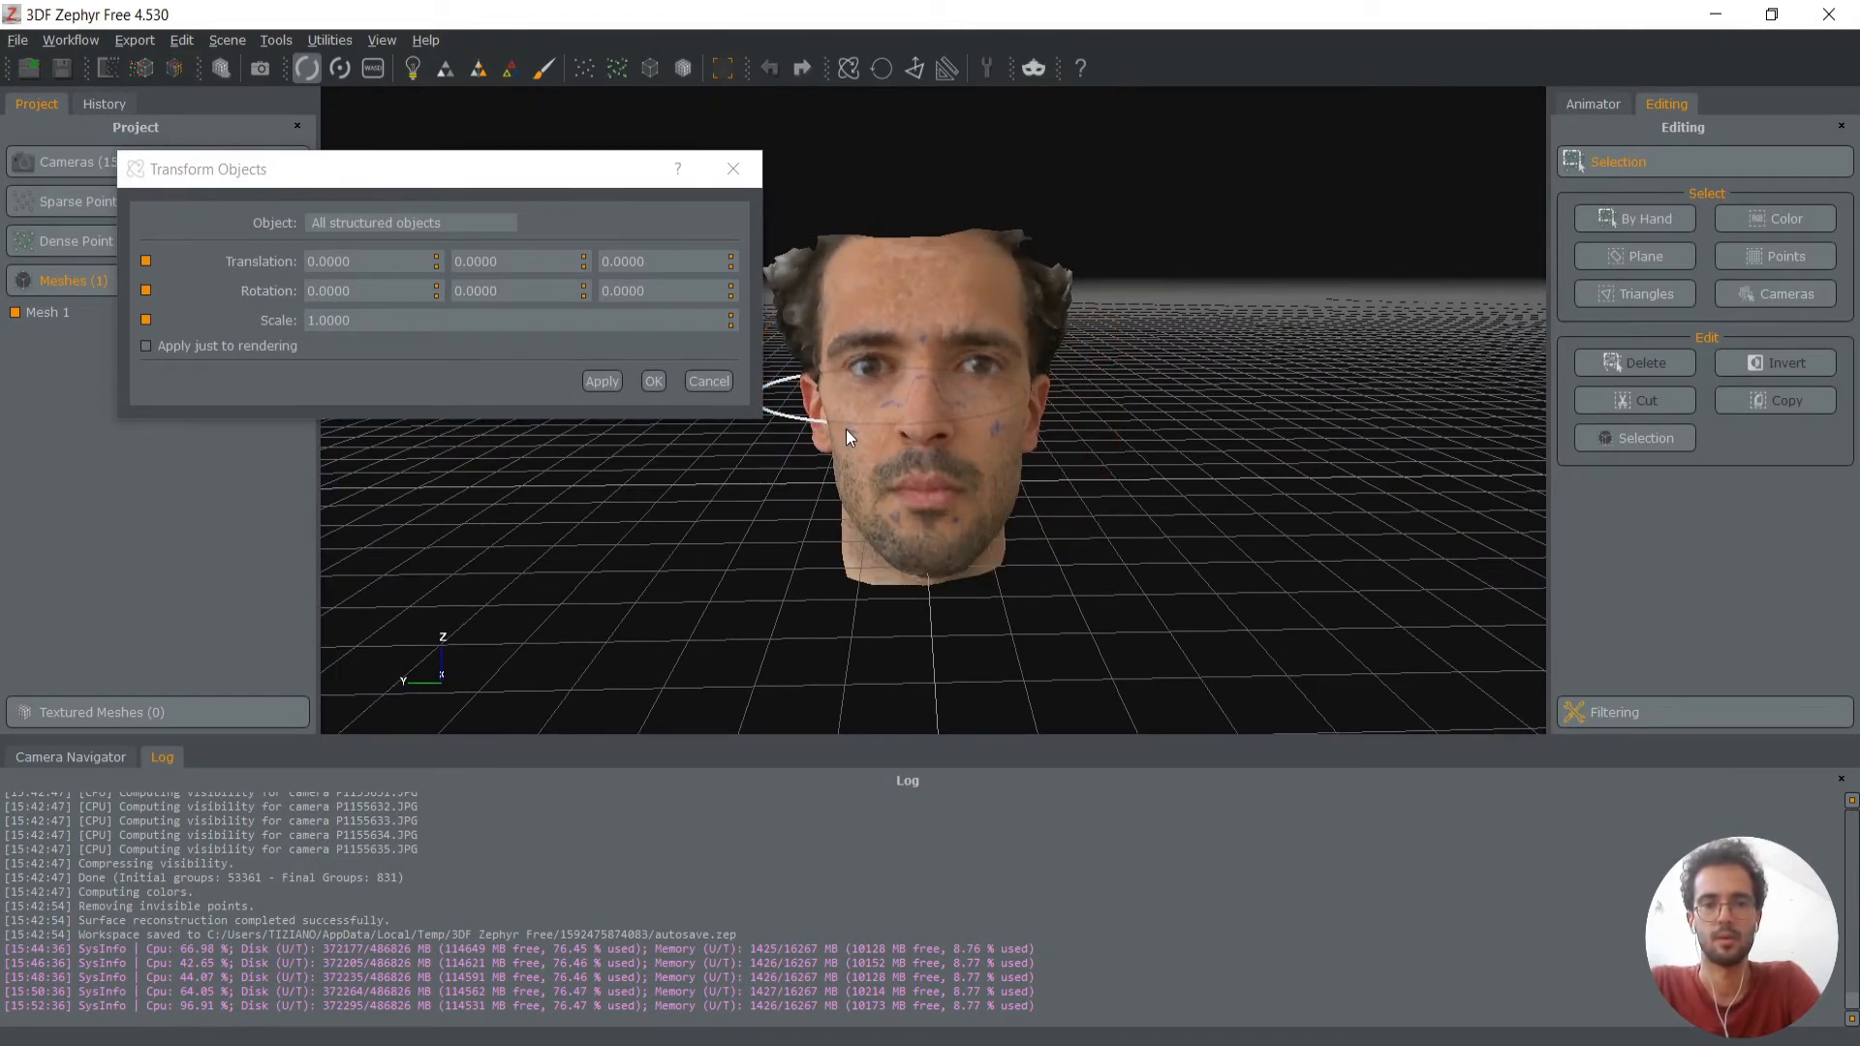
pyautogui.moveTo(1050, 608); pyautogui.dragTo(1049, 576)
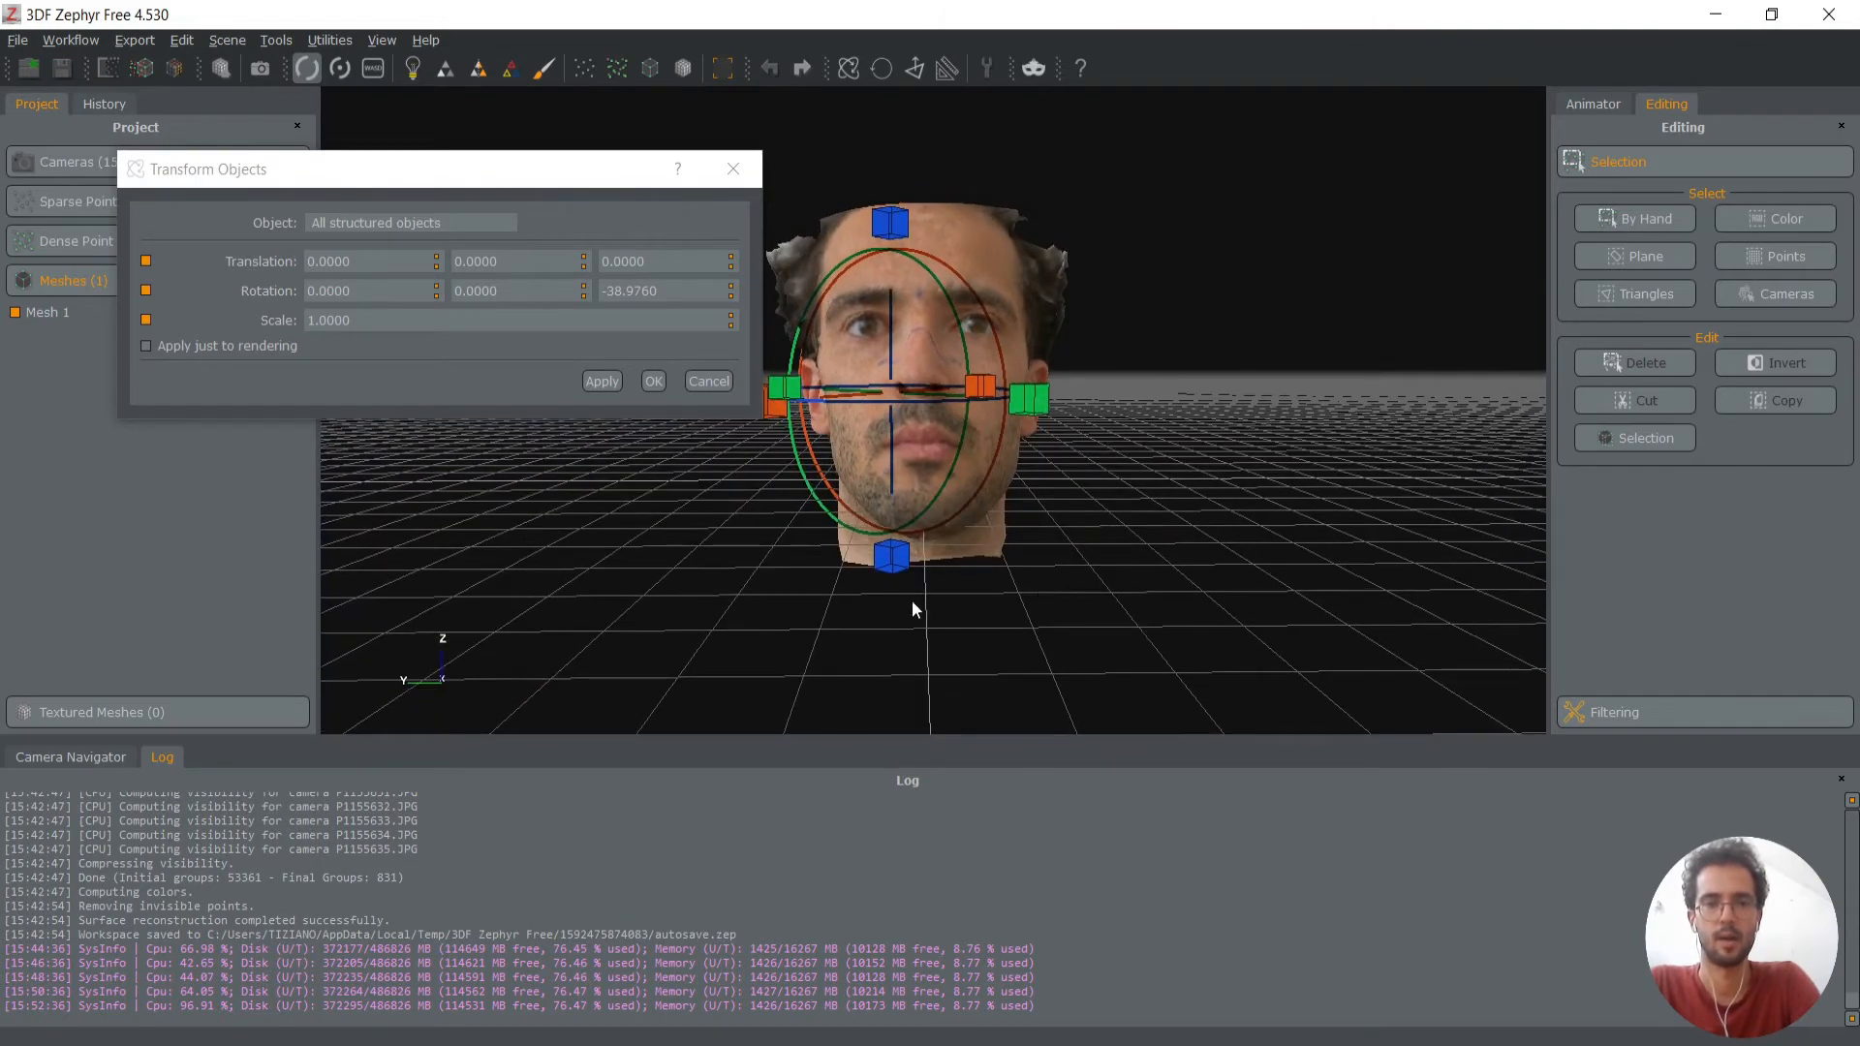
# Translate all structured objects about 6.74 in X and 0.57 in Y, and apply the transformation
pyautogui.moveTo(1311, 490); pyautogui.dragTo(979, 525)
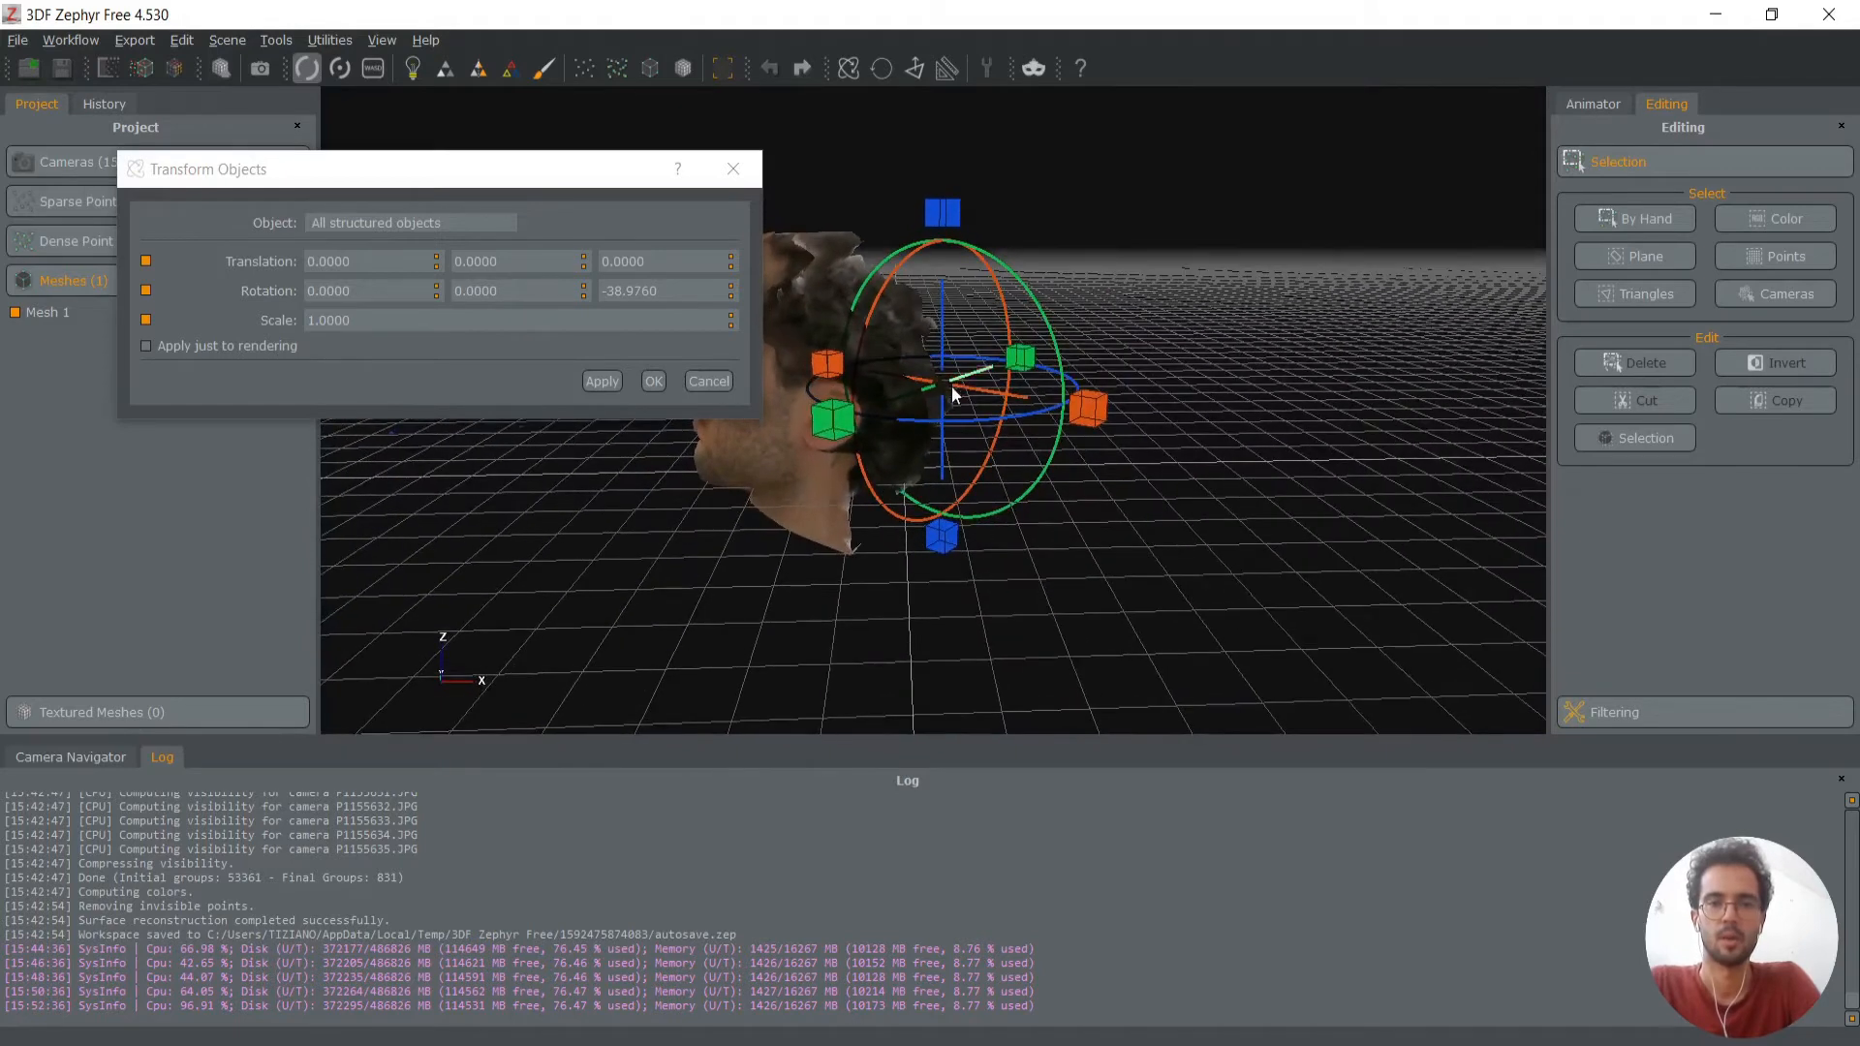
pyautogui.moveTo(969, 392); pyautogui.dragTo(1054, 391)
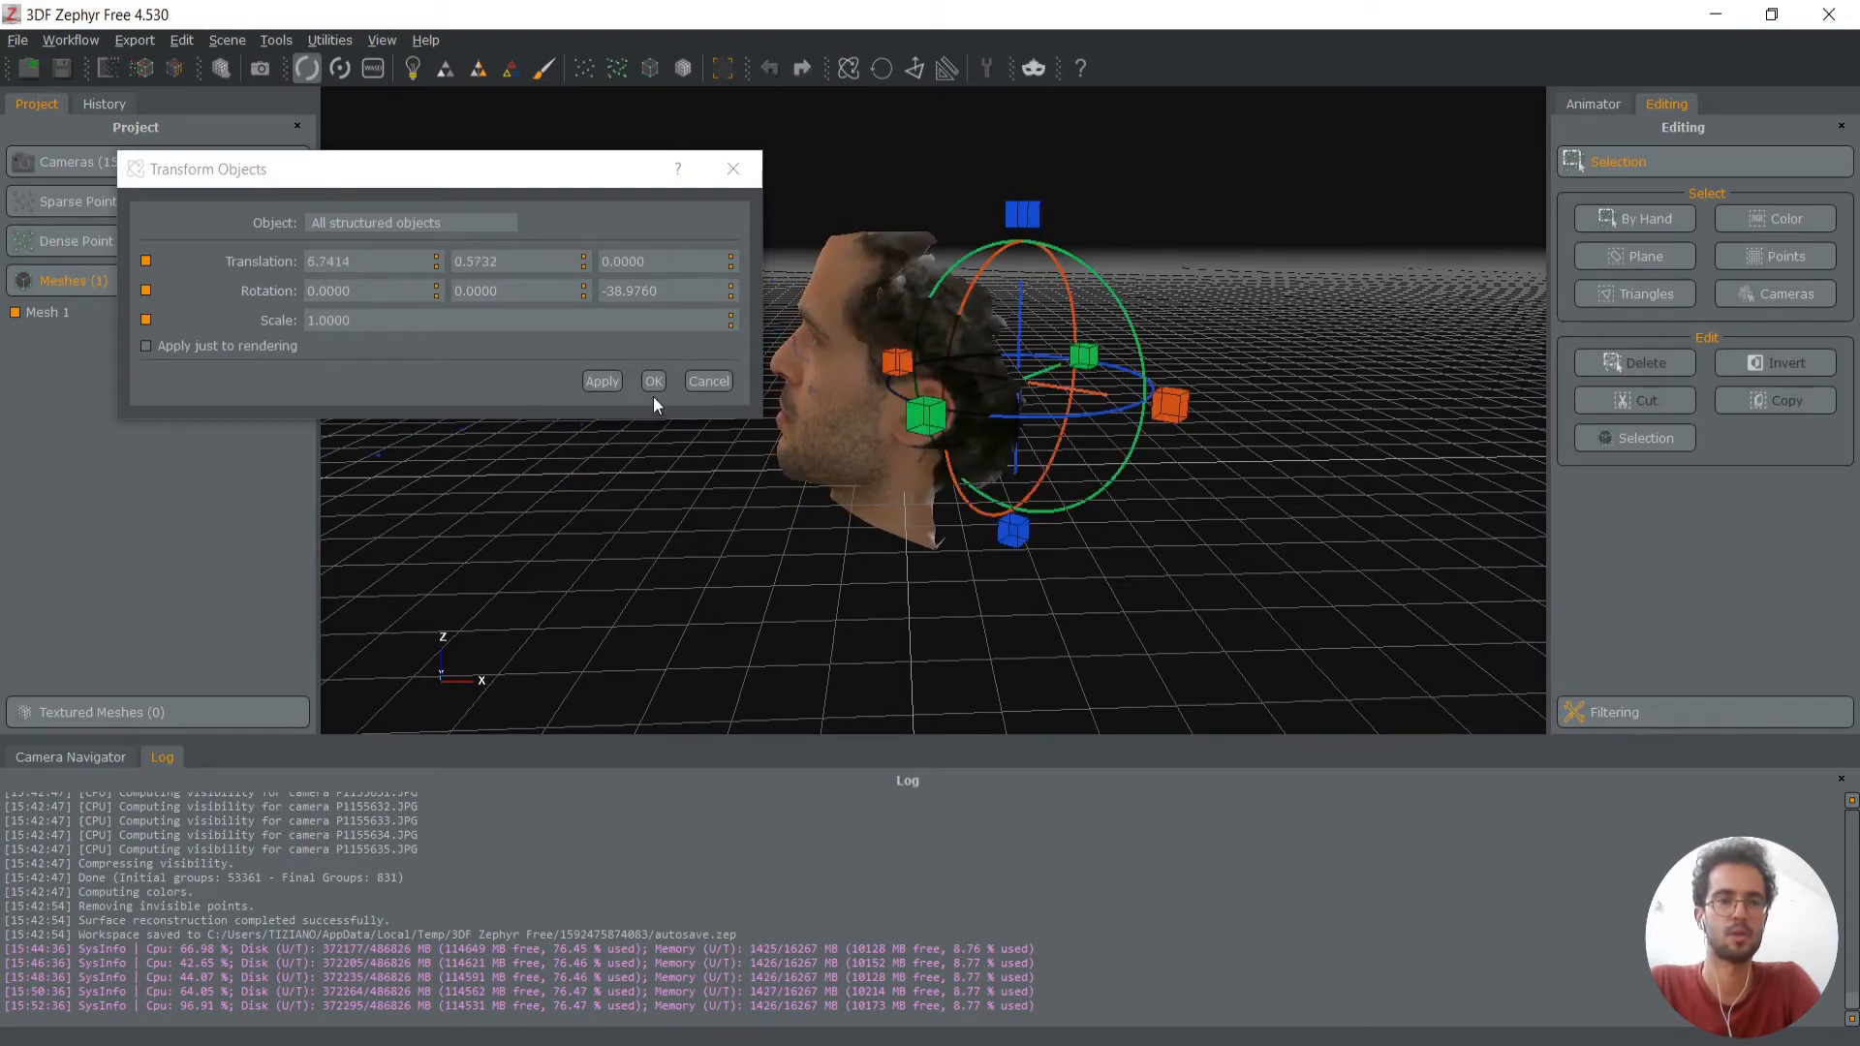
pyautogui.moveTo(1009, 612); pyautogui.dragTo(1492, 658)
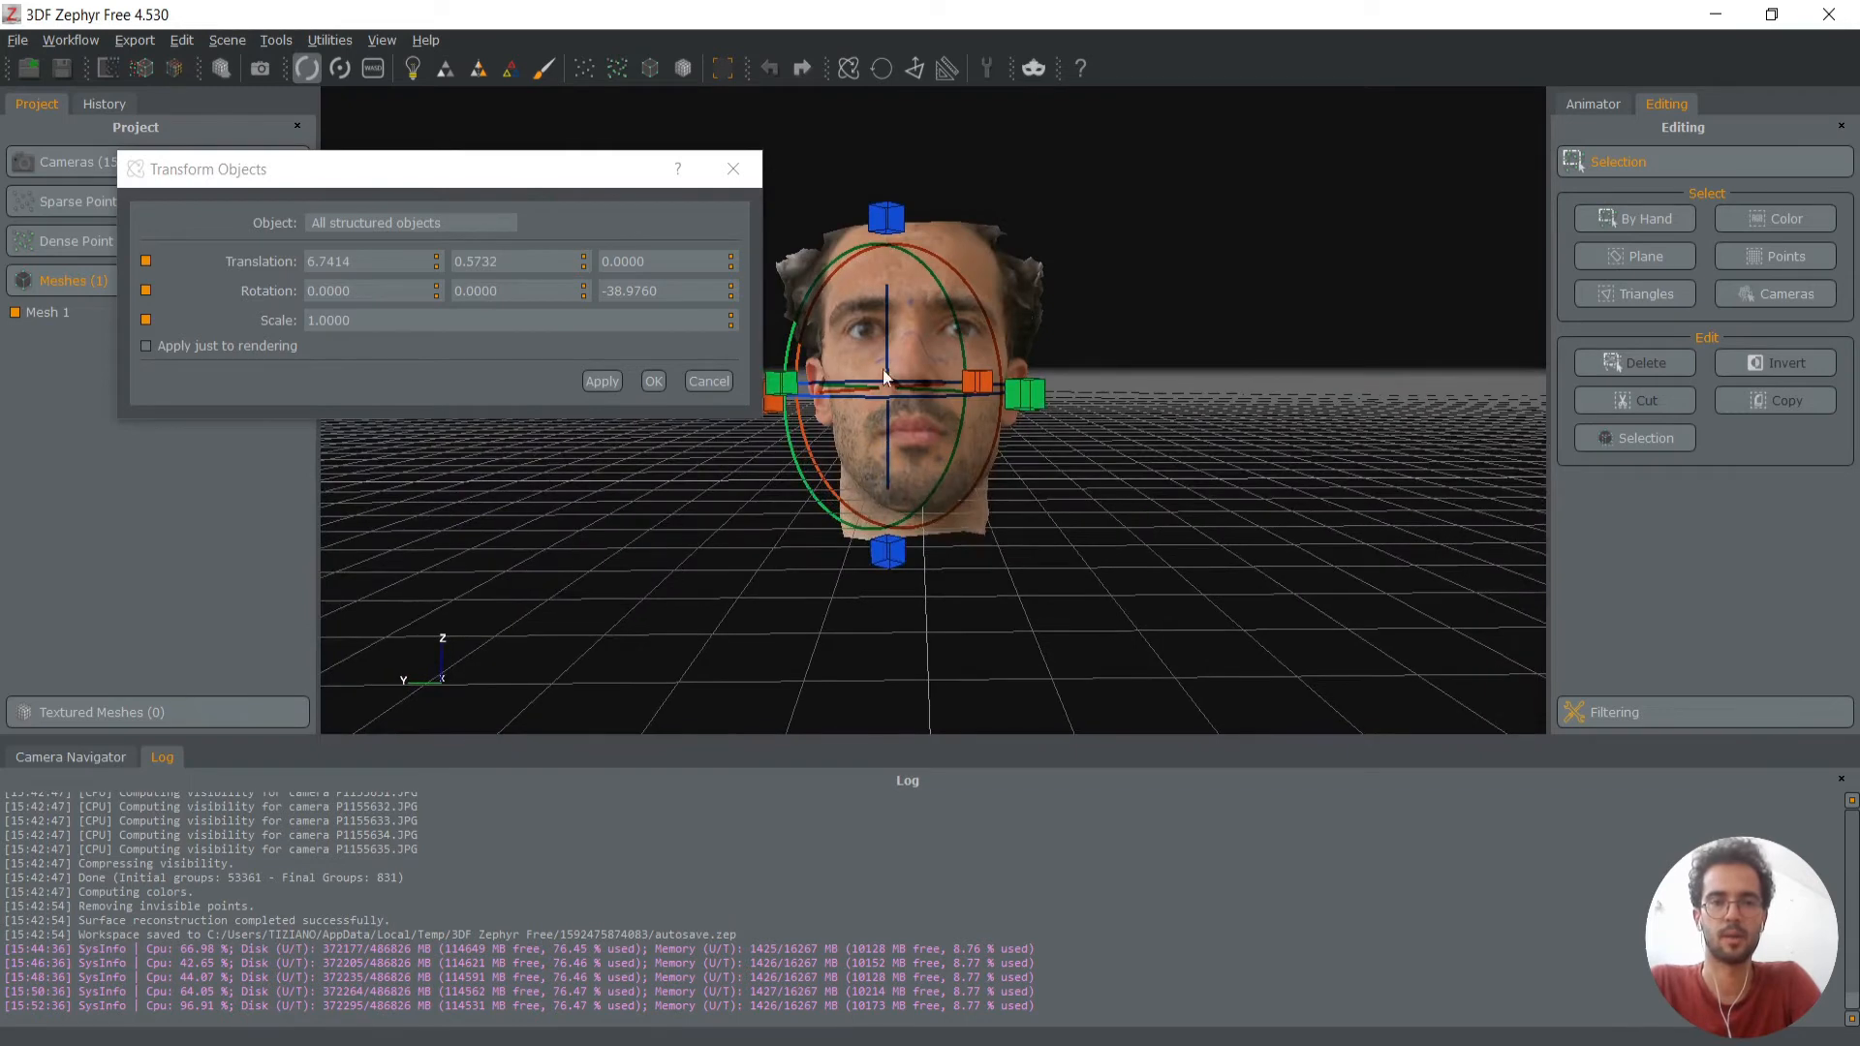
pyautogui.click(653, 381)
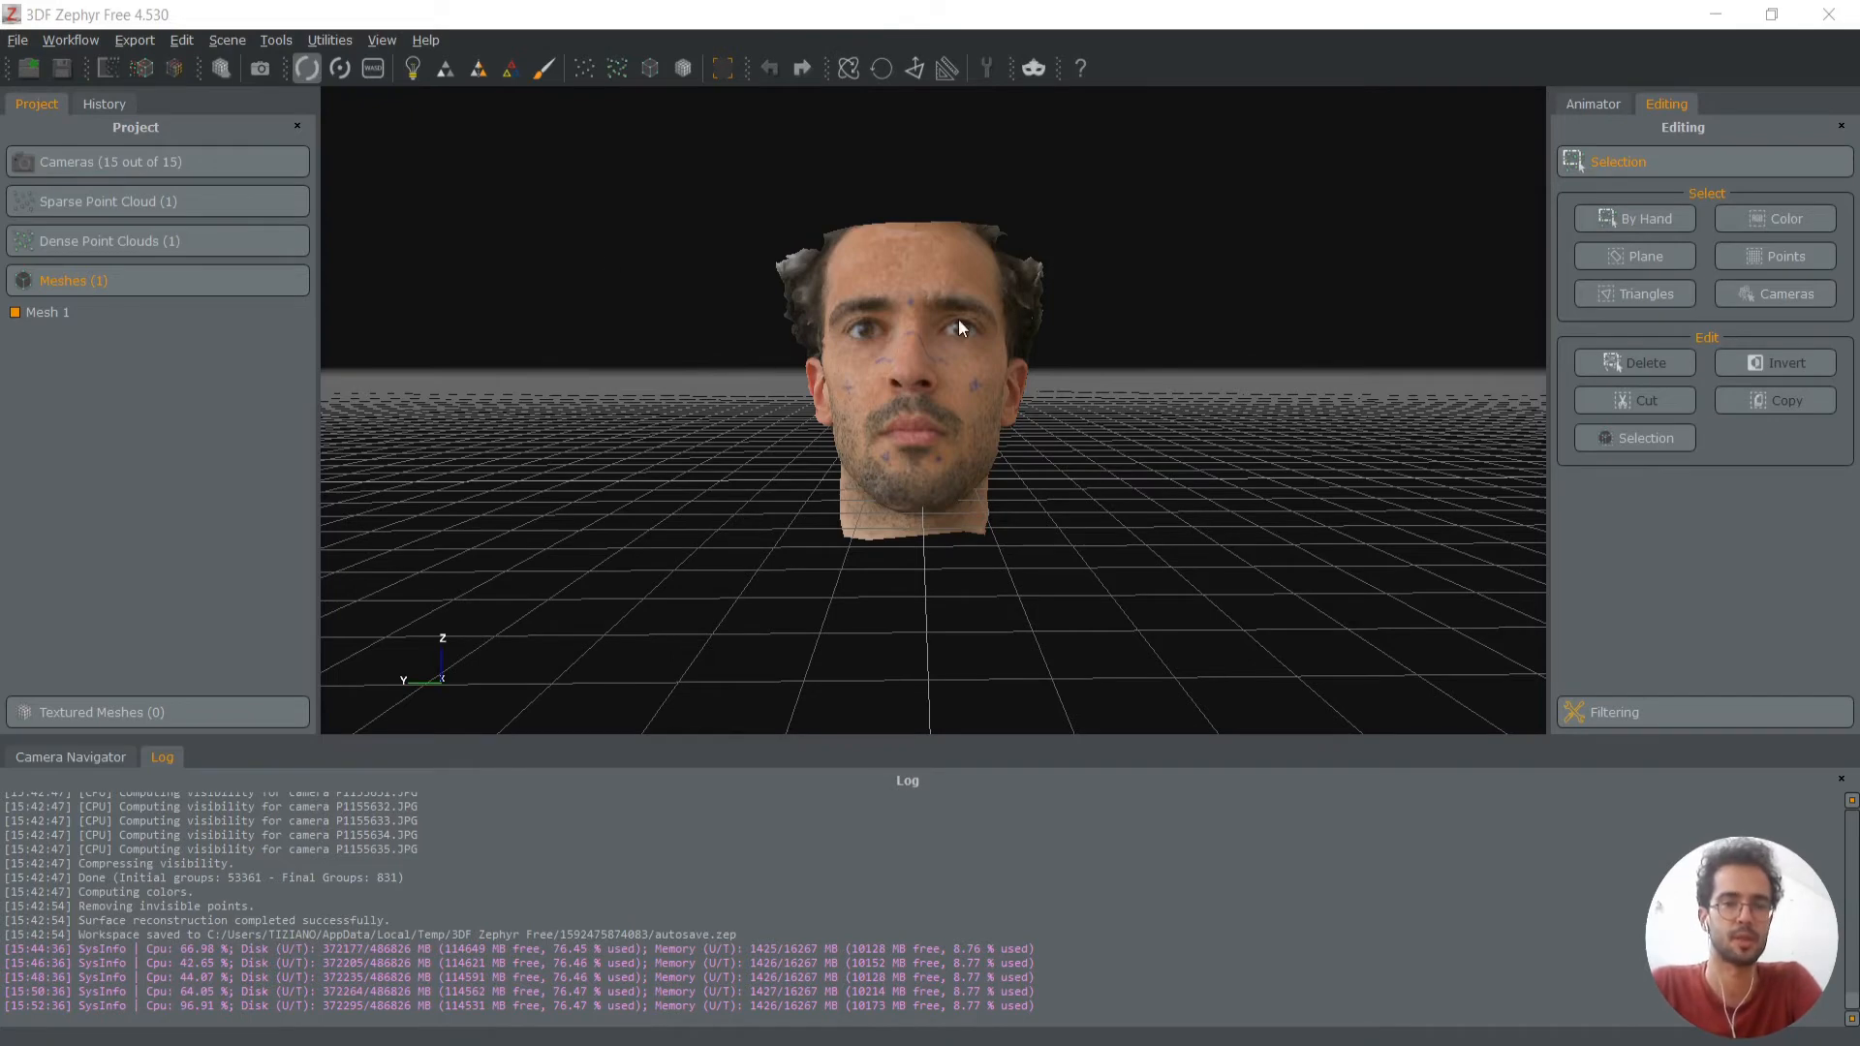
# Start editing the bounding box and refit it around the head with Smart Reset
pyautogui.click(725, 76)
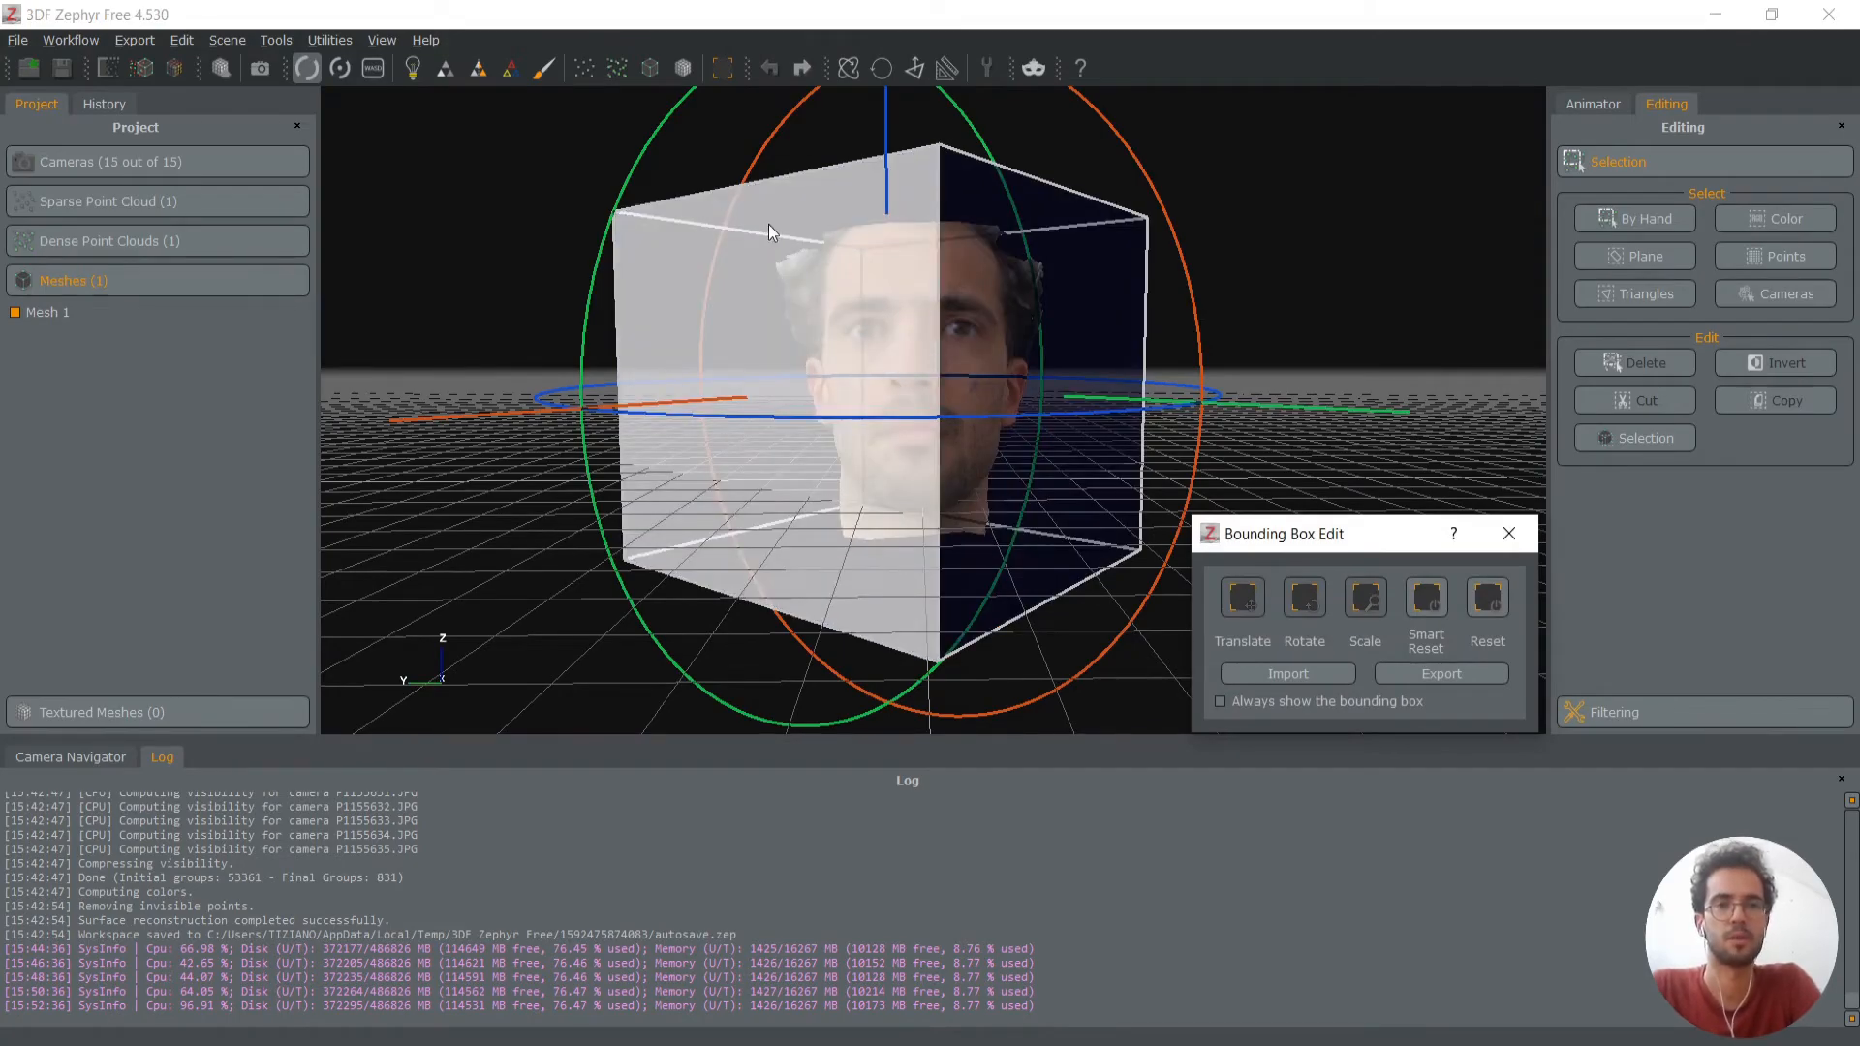
pyautogui.moveTo(769, 224); pyautogui.dragTo(1196, 432)
pyautogui.scroll(-5, 1009, 294)
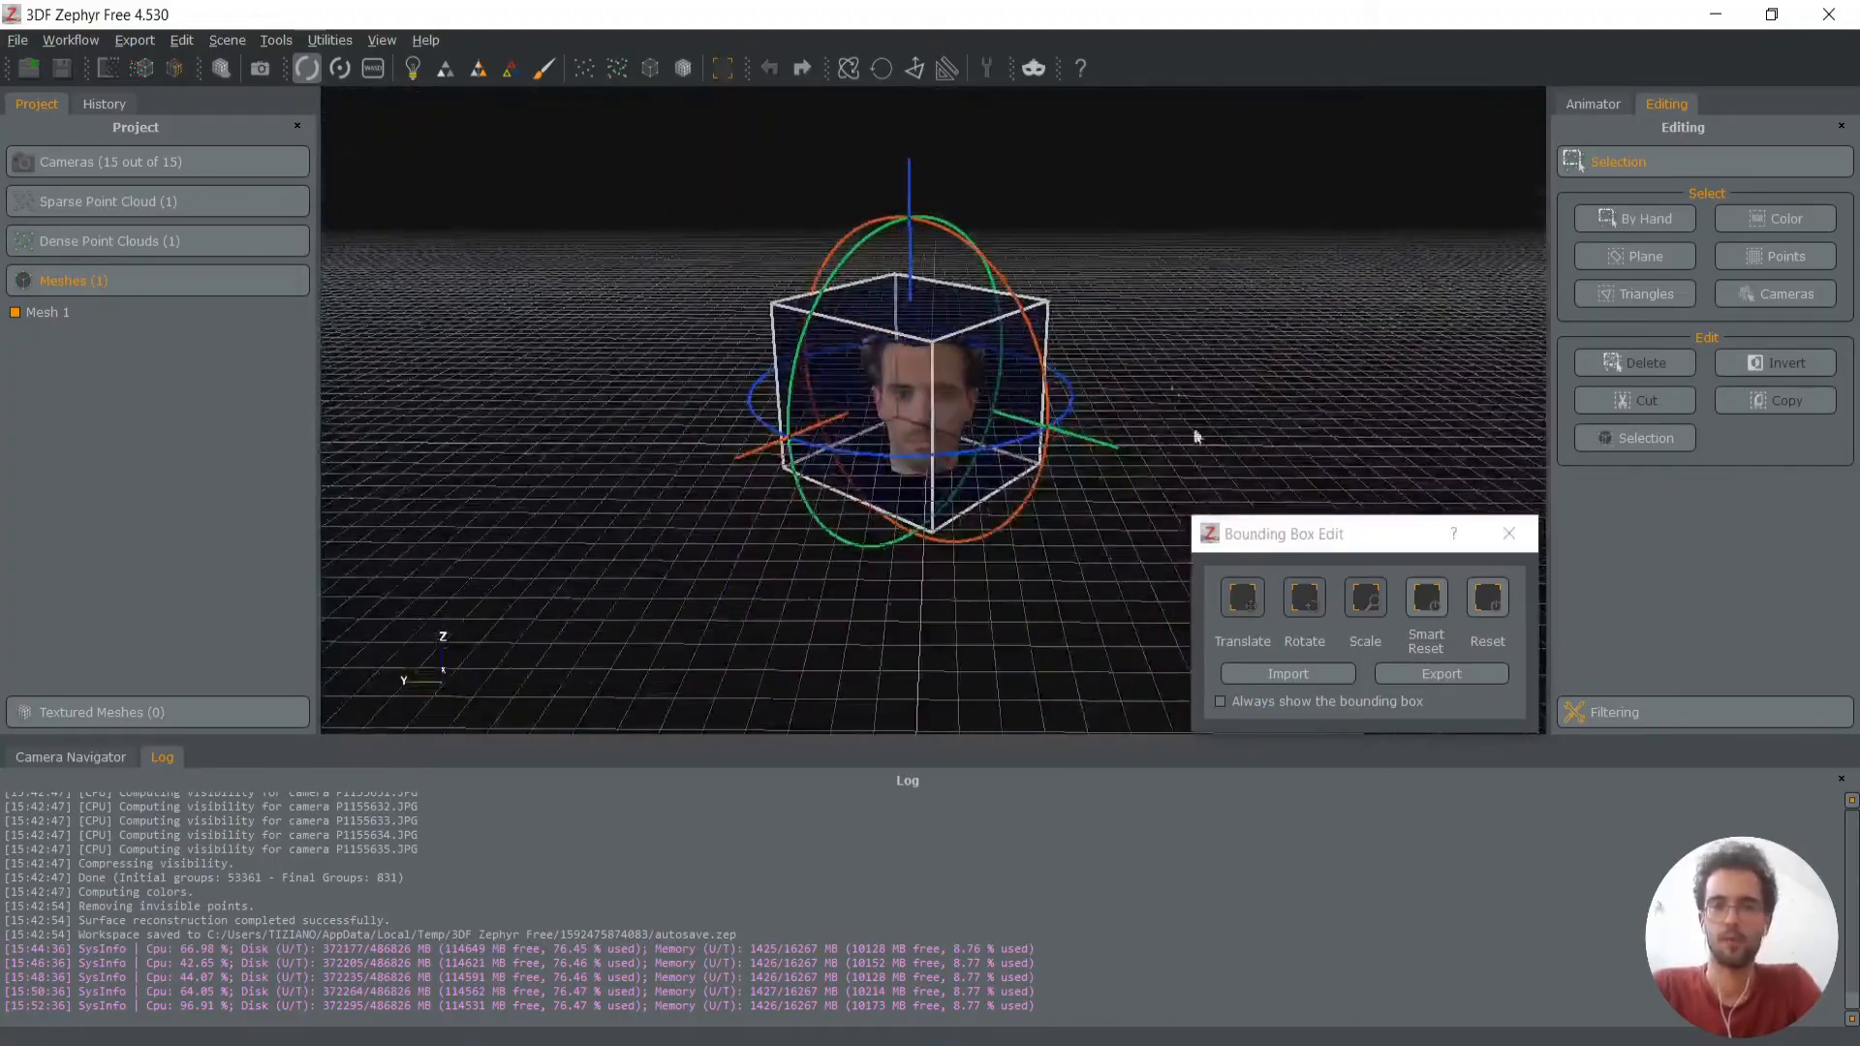
pyautogui.click(1432, 602)
pyautogui.click(1432, 597)
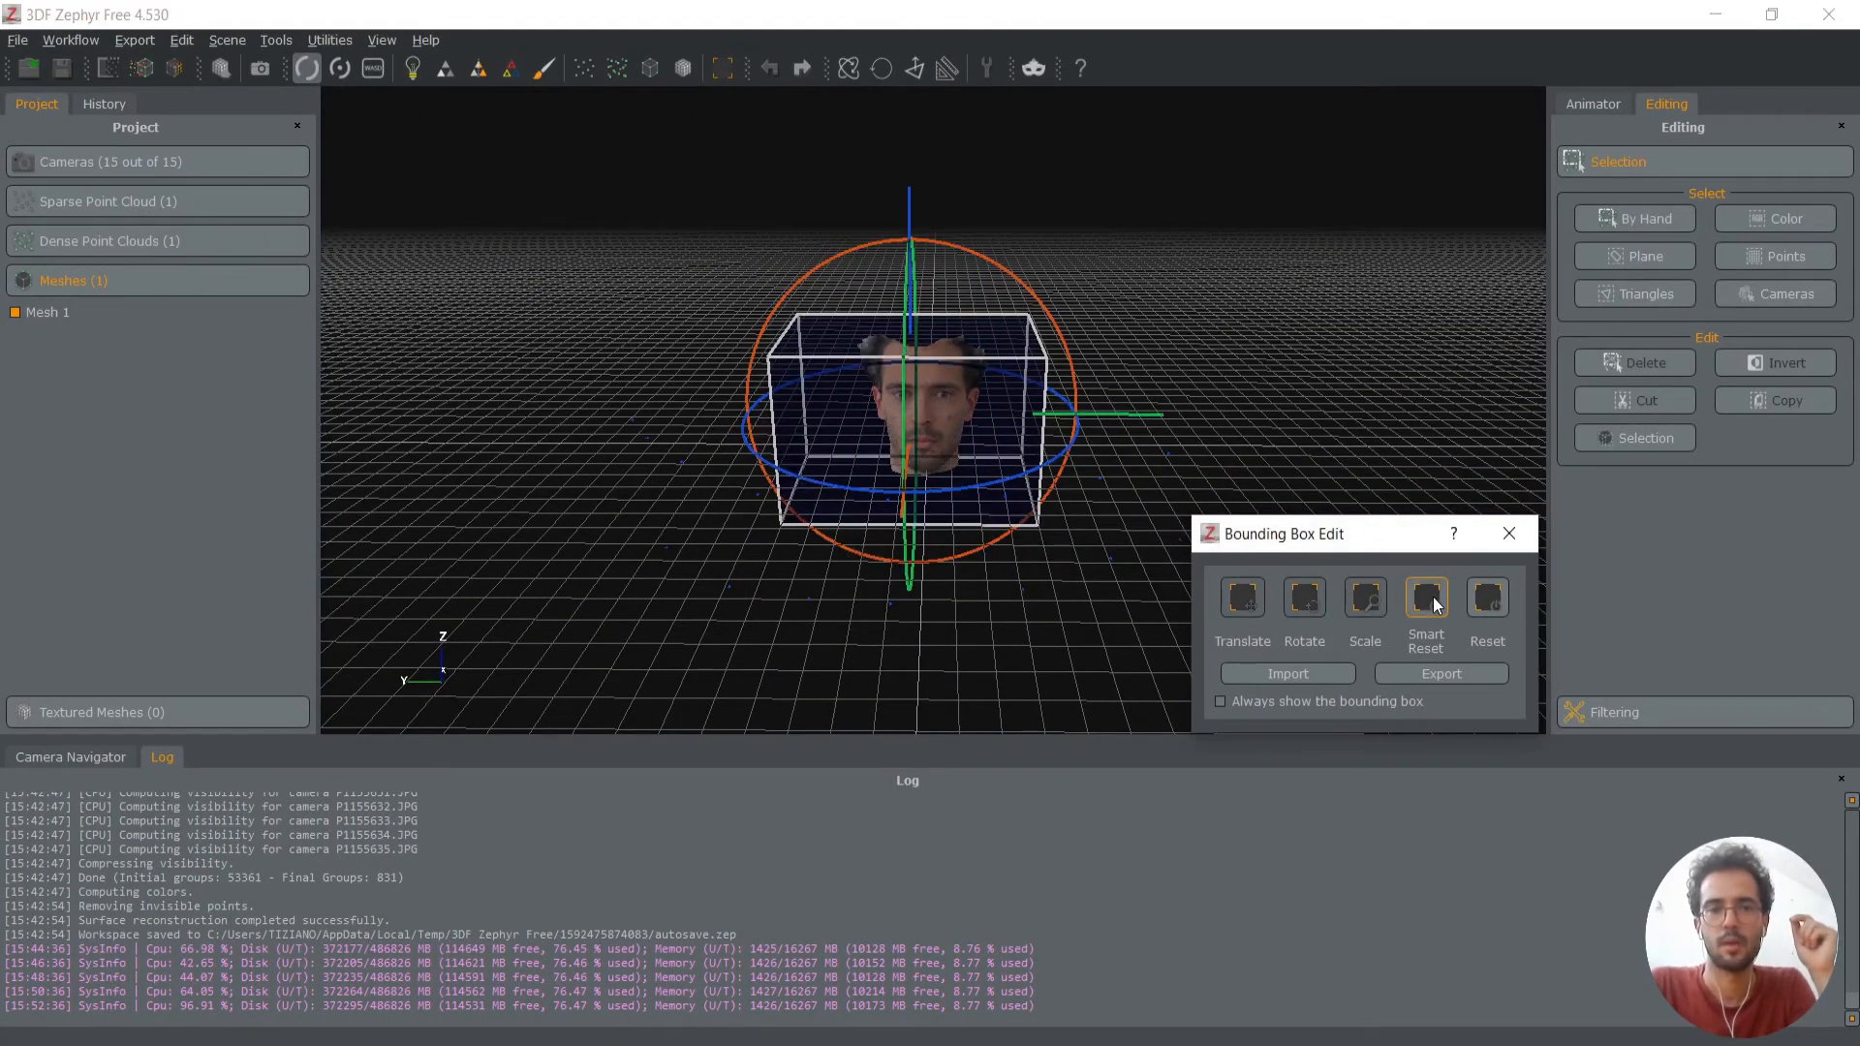
# Move the bounding box's side faces inward so that it narrows around the width of the head
pyautogui.moveTo(889, 647); pyautogui.dragTo(808, 465)
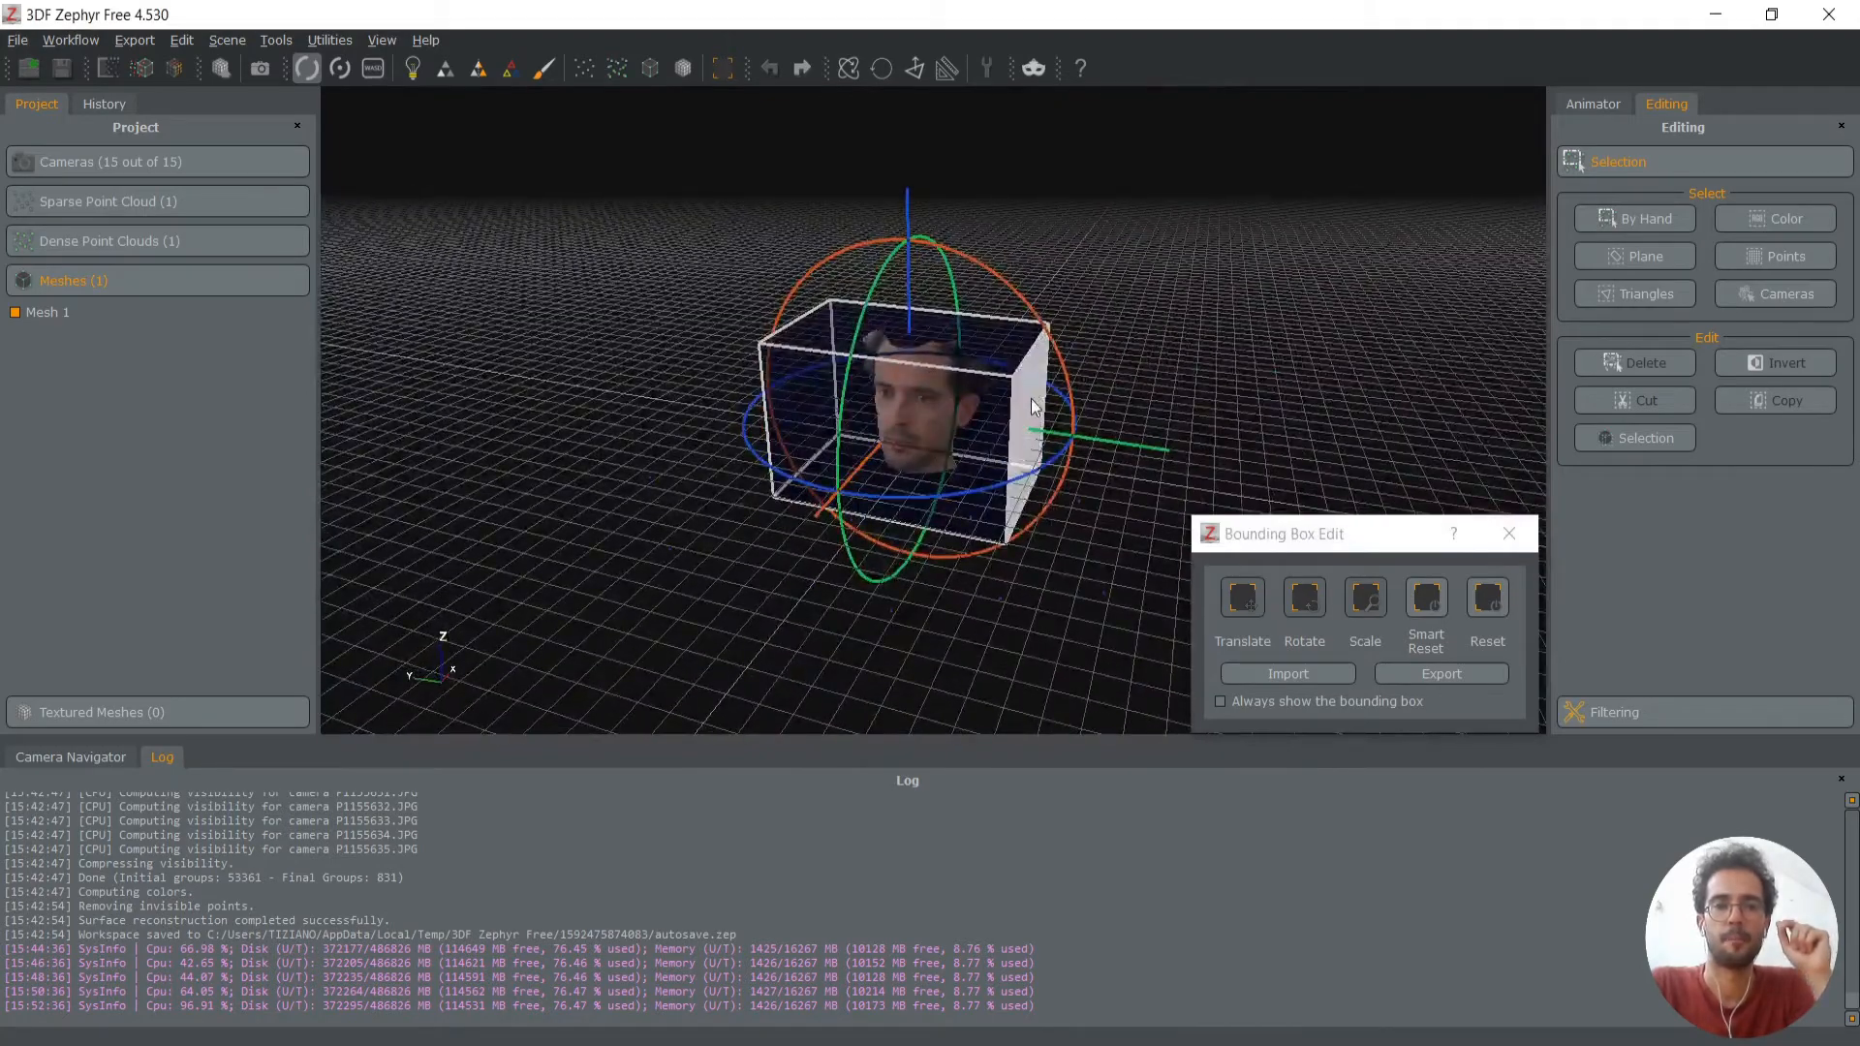
pyautogui.moveTo(741, 637); pyautogui.dragTo(678, 593)
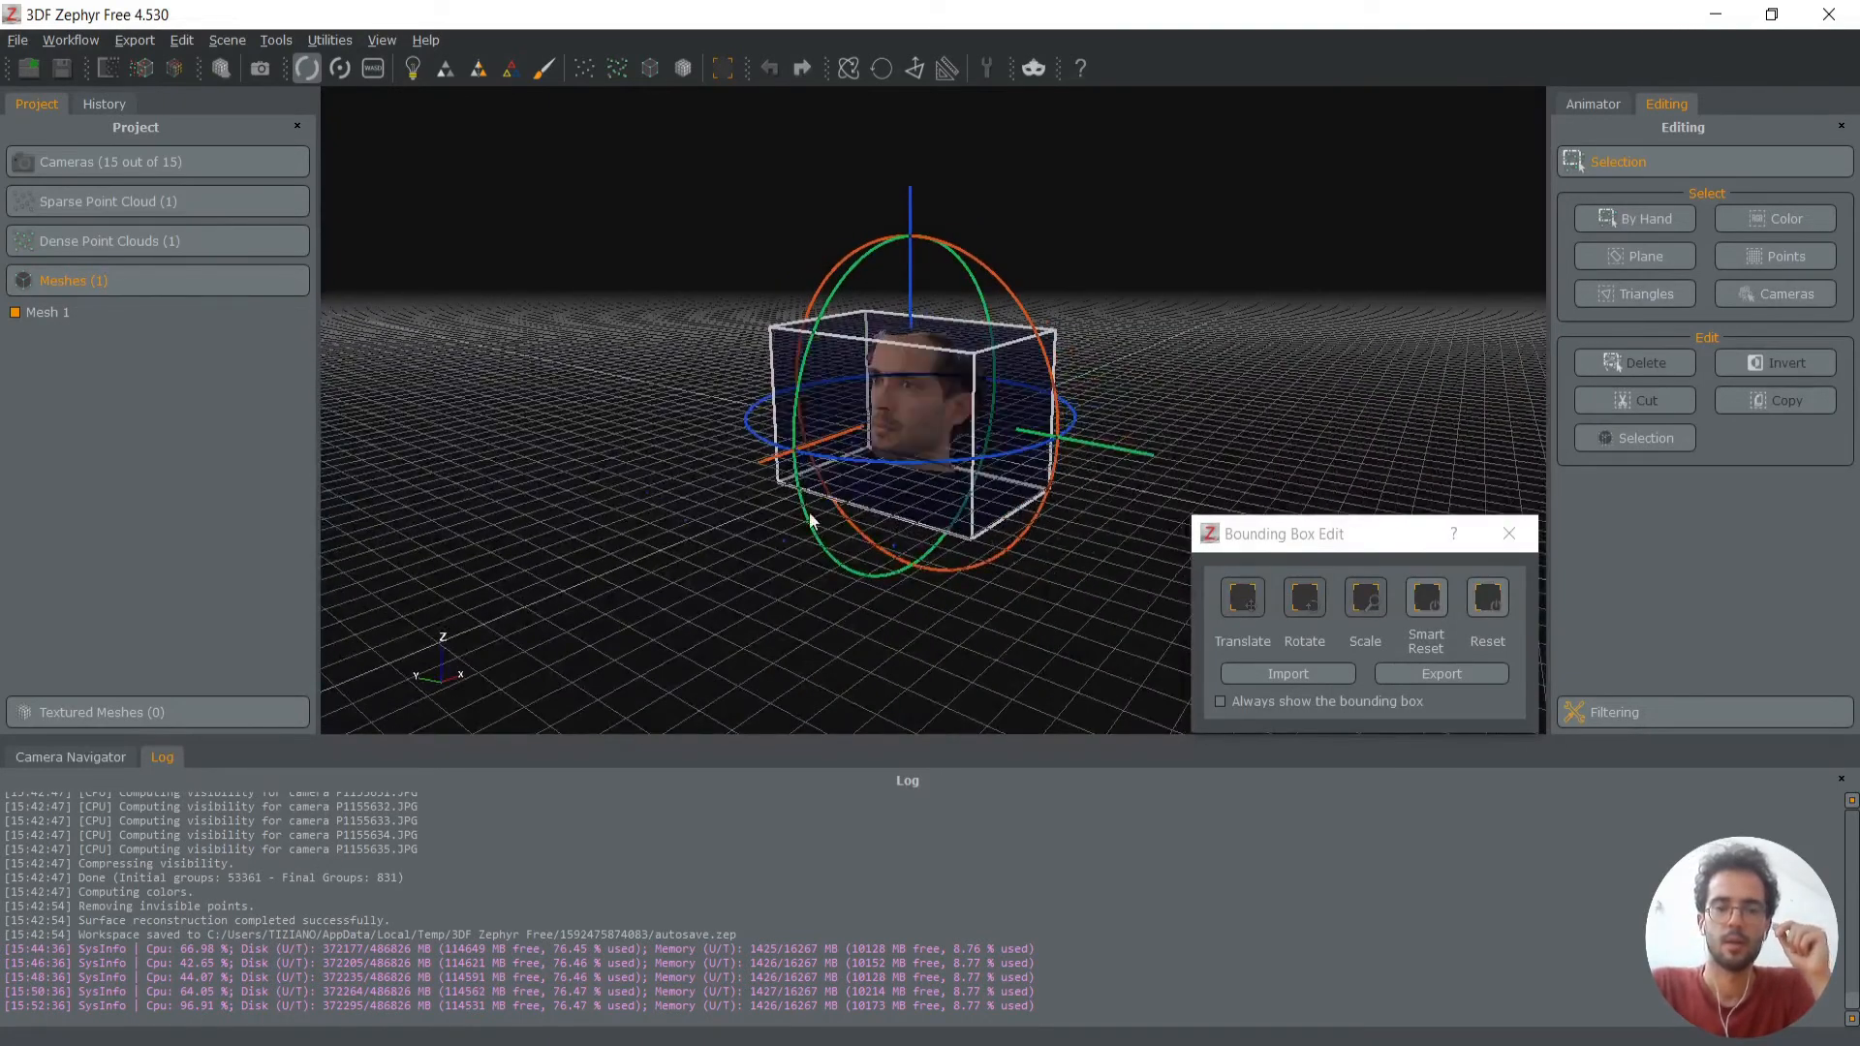
pyautogui.moveTo(1036, 421)
pyautogui.mouseDown()
pyautogui.moveTo(962, 388)
pyautogui.moveTo(738, 540)
pyautogui.moveTo(852, 538)
pyautogui.moveTo(996, 581)
pyautogui.moveTo(829, 446)
pyautogui.moveTo(899, 399)
pyautogui.moveTo(829, 417)
pyautogui.moveTo(1409, 362)
pyautogui.moveTo(1206, 341)
pyautogui.moveTo(1083, 354)
pyautogui.moveTo(1015, 432)
pyautogui.mouseUp()
pyautogui.scroll(5, 893, 404)
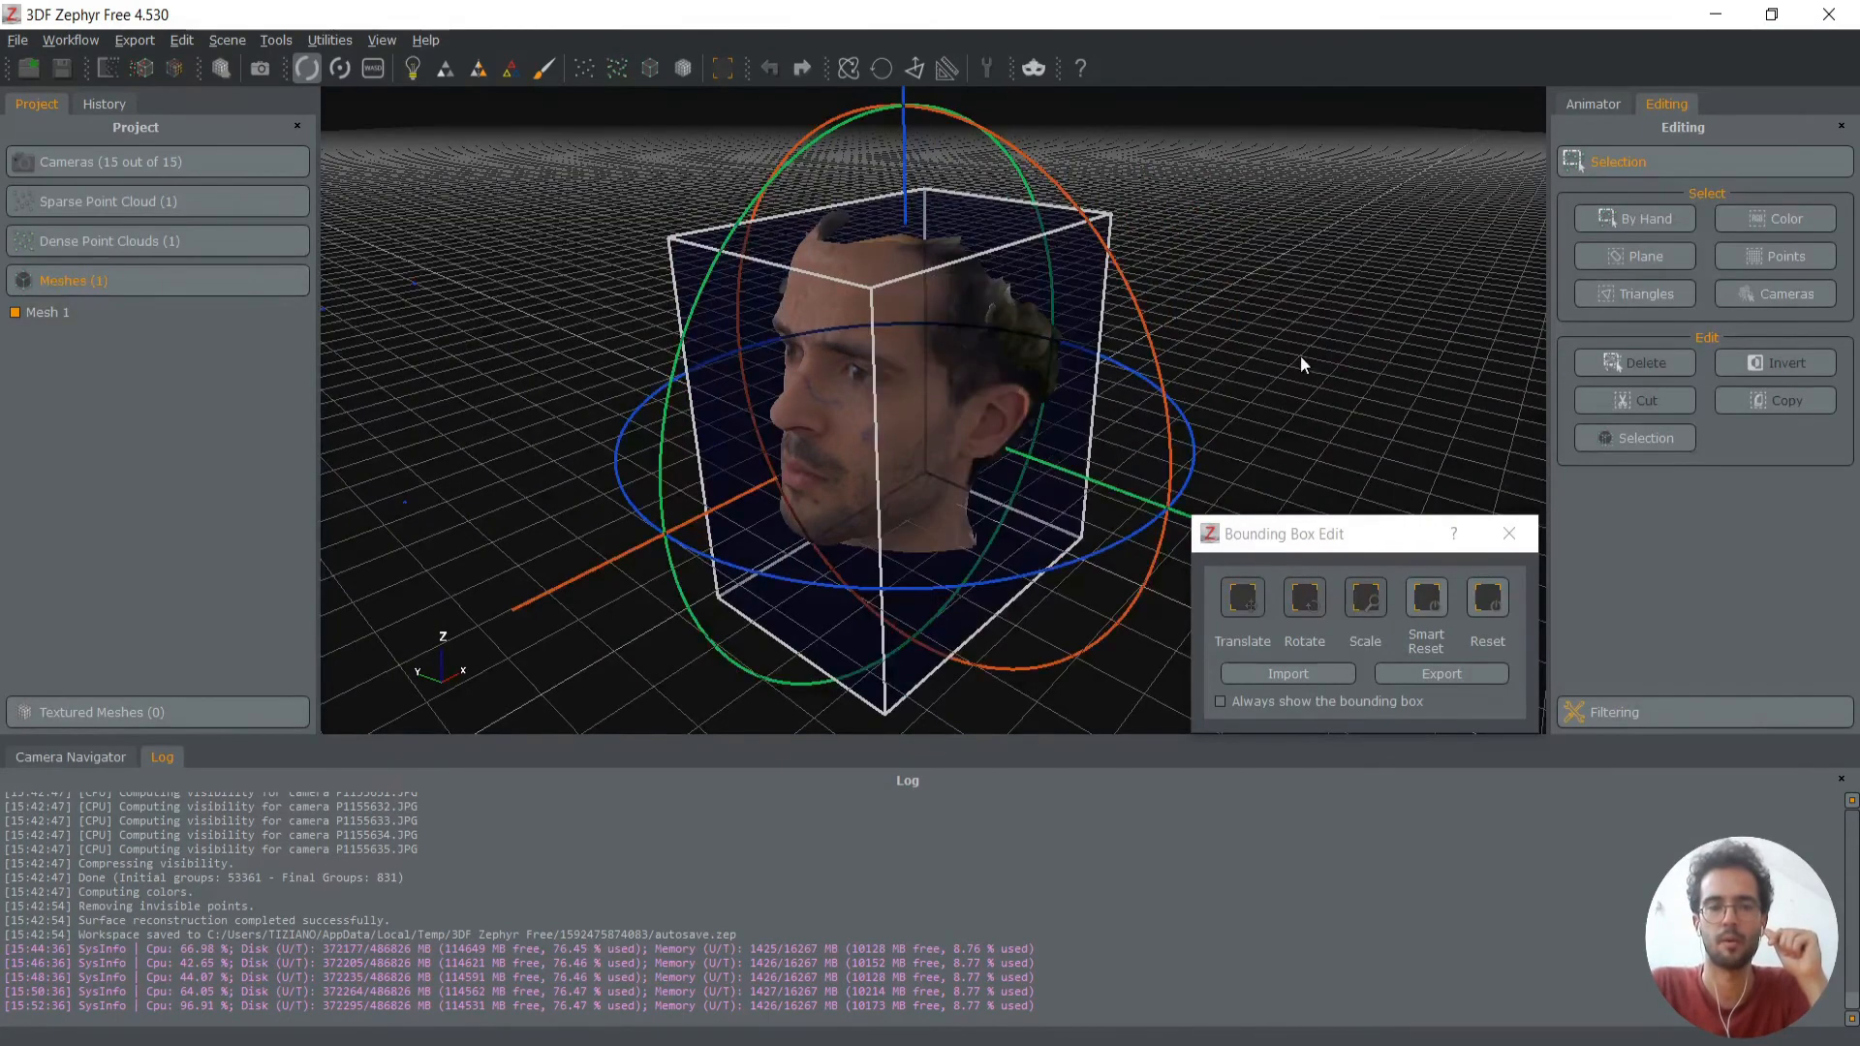
pyautogui.moveTo(1300, 357); pyautogui.dragTo(1471, 264)
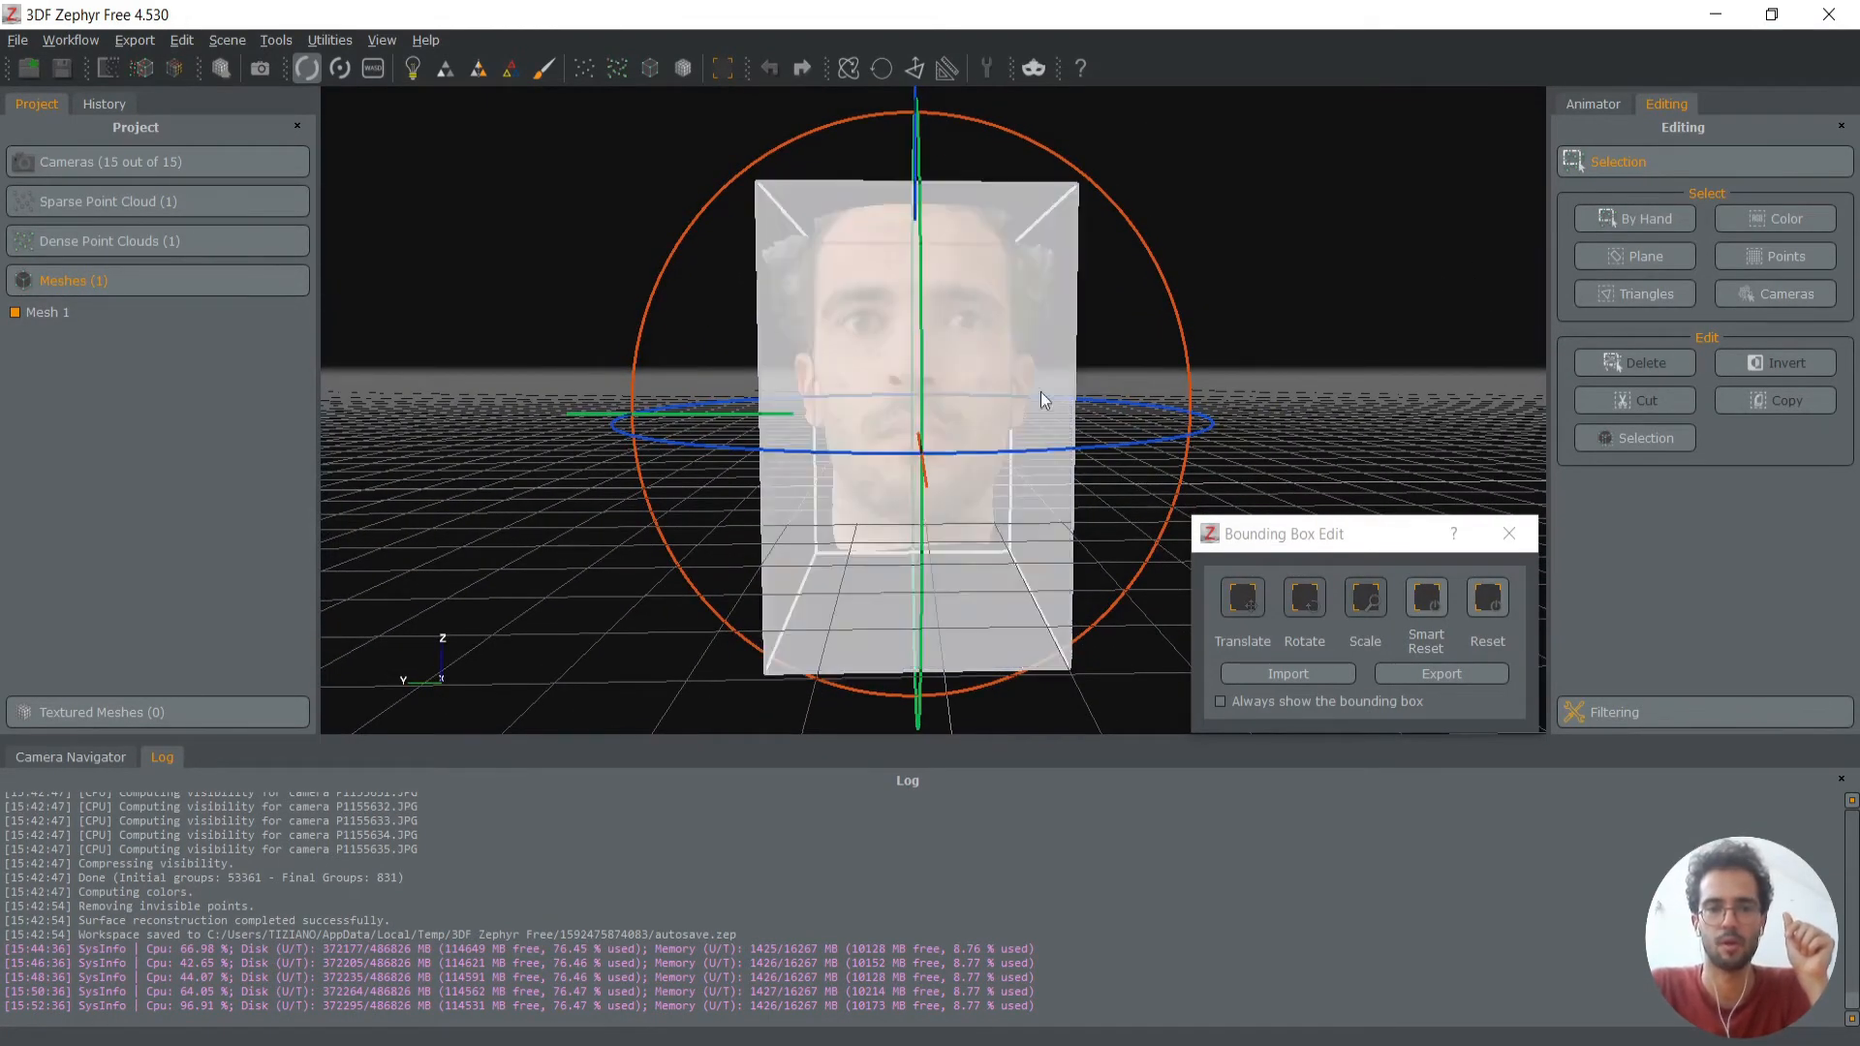
# Raise the bounding box's bottom face towards the neck, lower its top face towards the hair, and finish the box editing
pyautogui.moveTo(1080, 397); pyautogui.dragTo(877, 397)
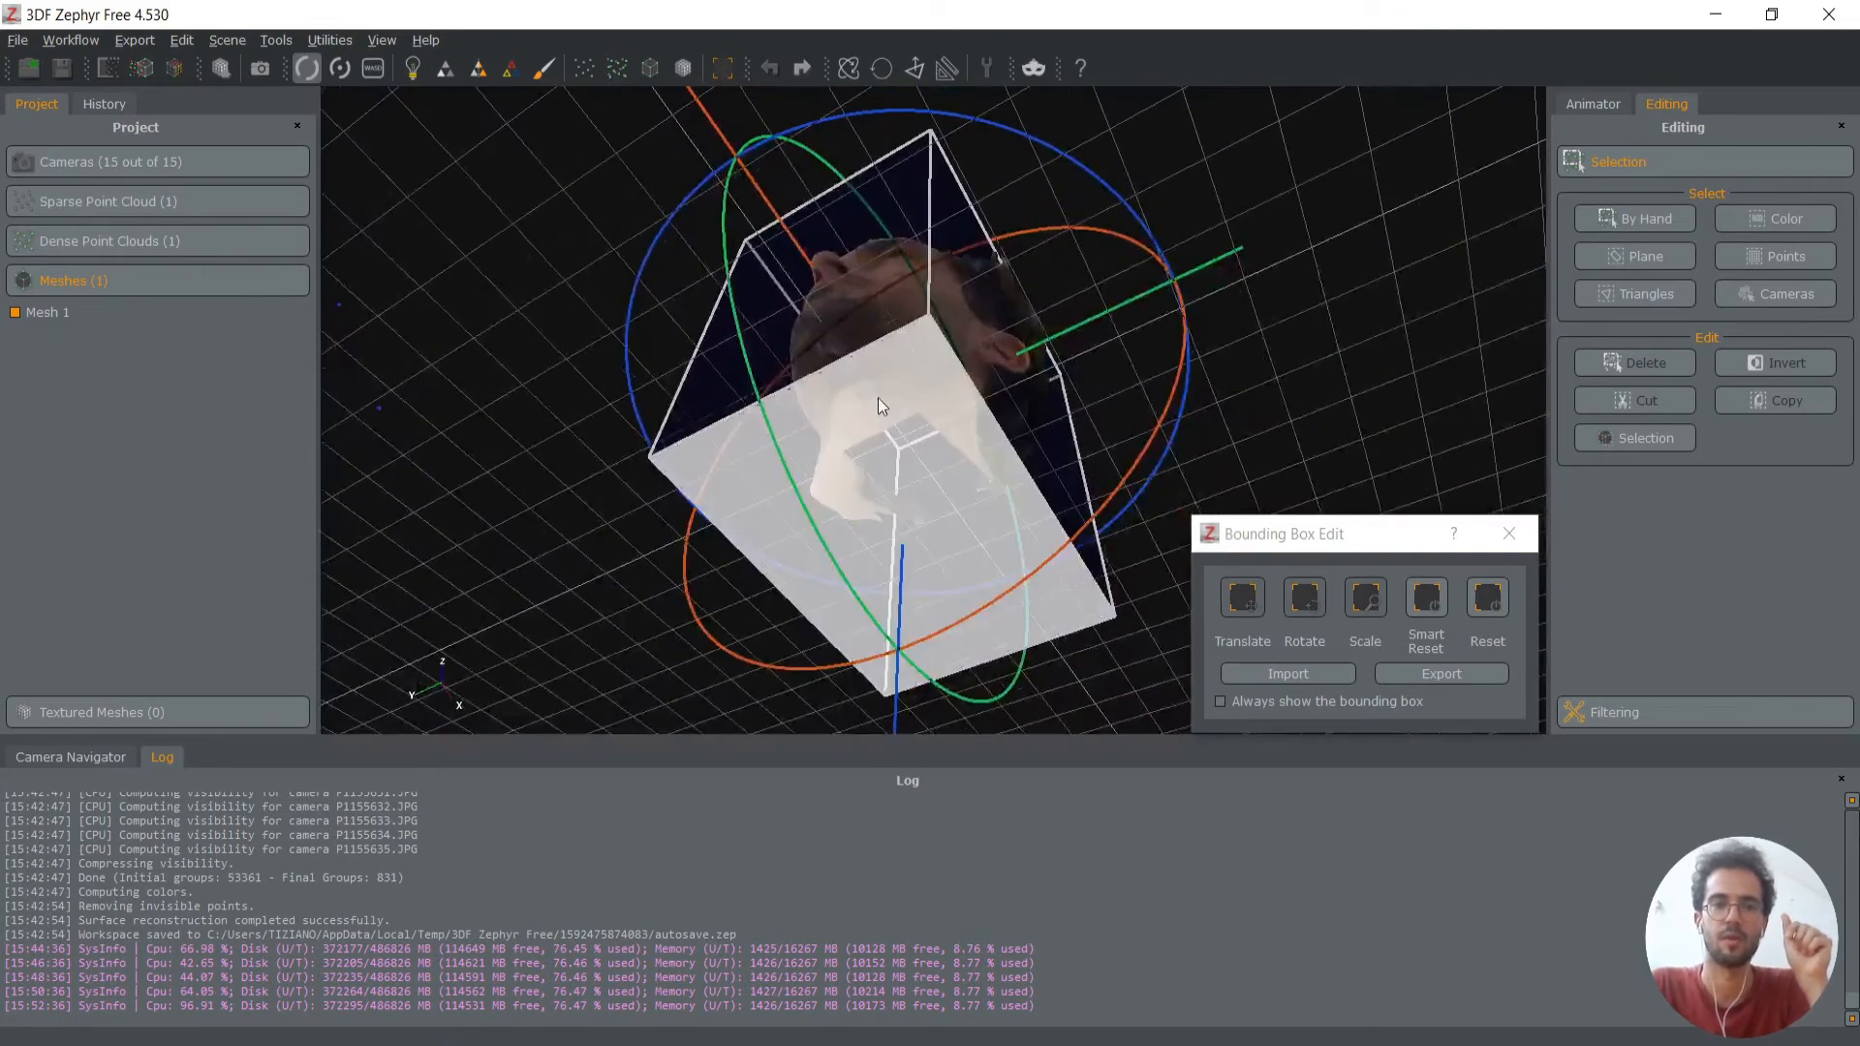
pyautogui.moveTo(865, 473); pyautogui.dragTo(879, 426)
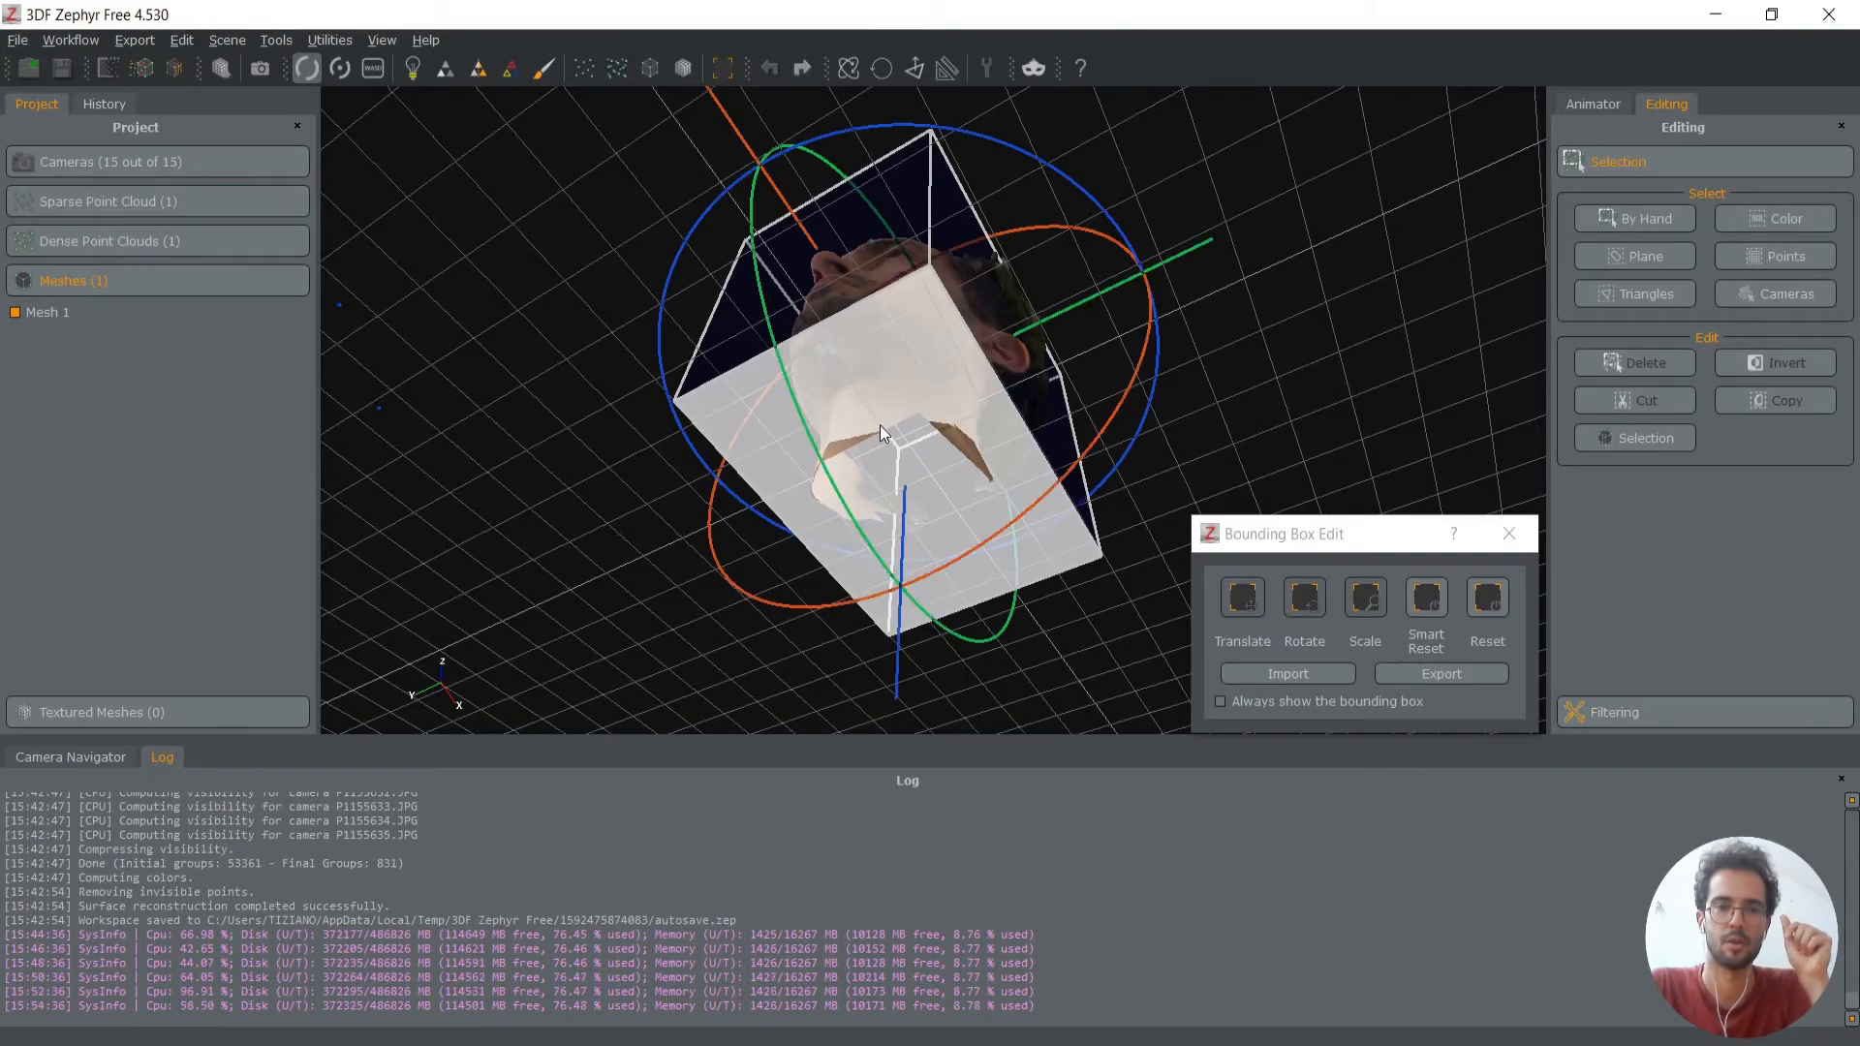
pyautogui.moveTo(1194, 248); pyautogui.dragTo(1087, 571)
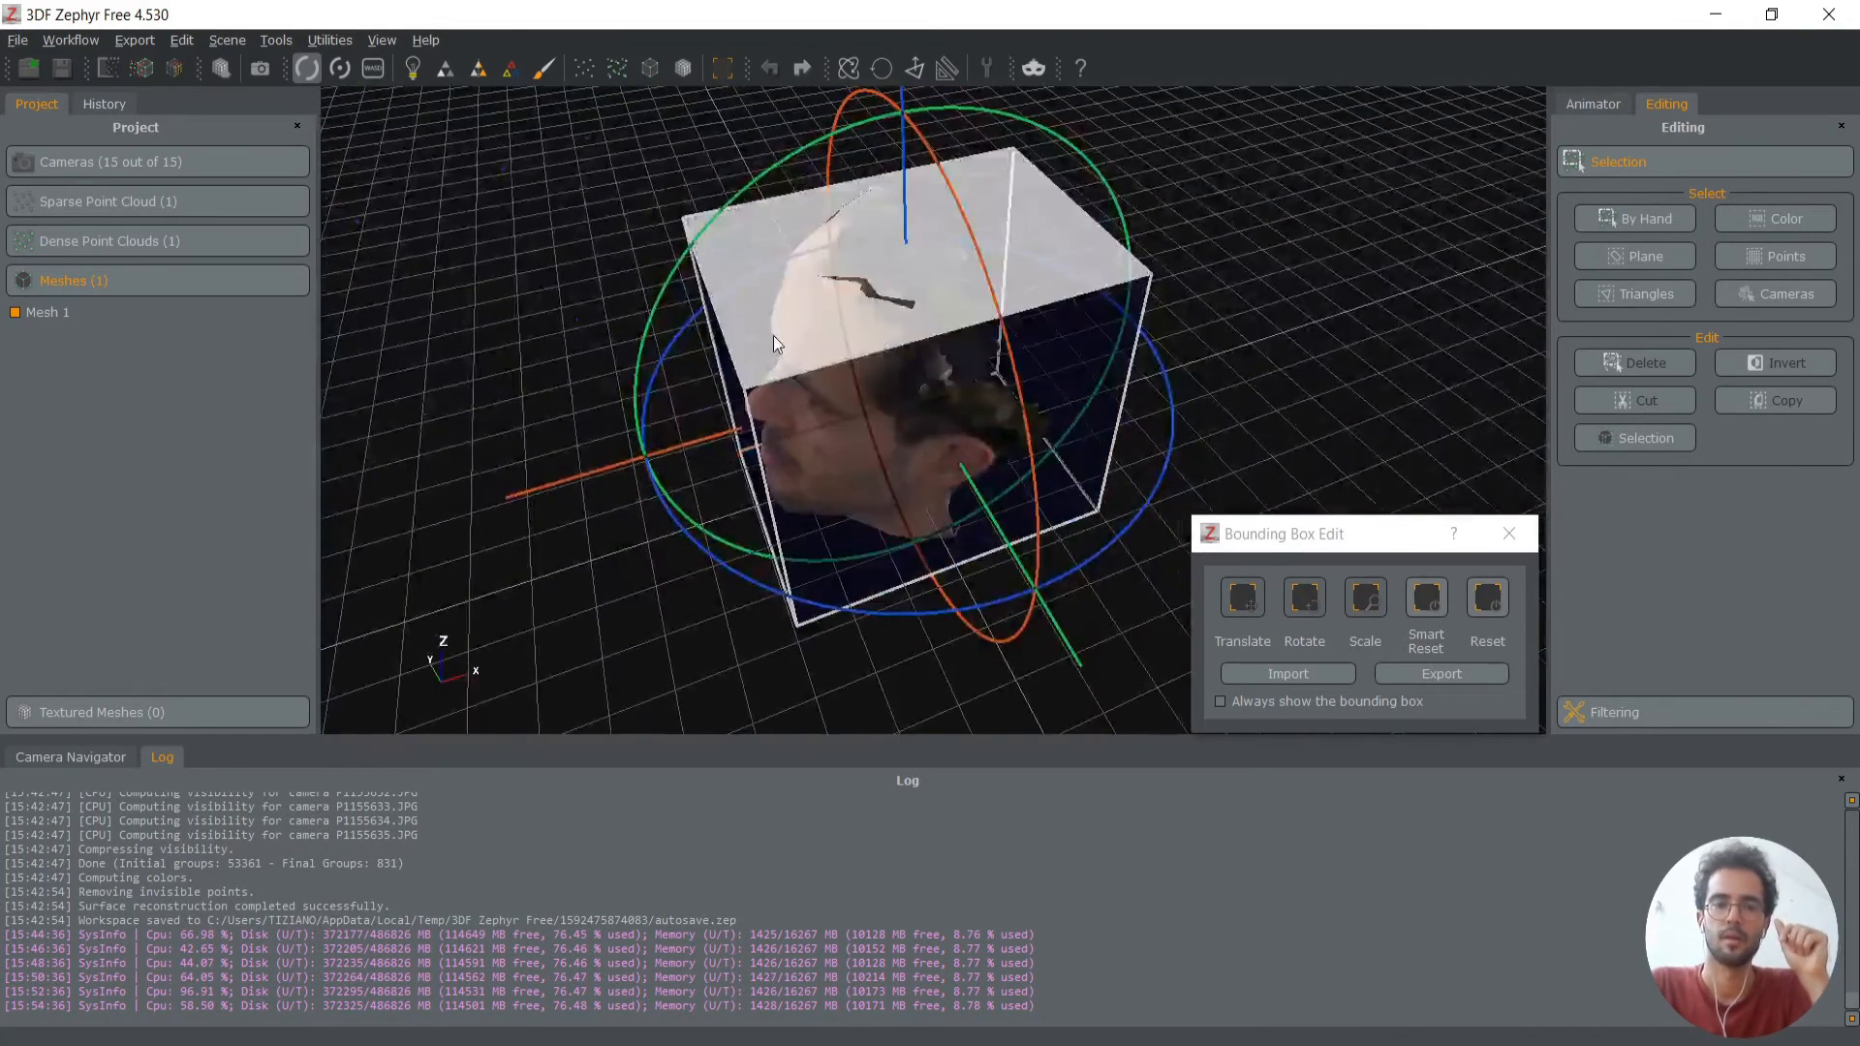
pyautogui.moveTo(776, 293); pyautogui.dragTo(878, 362)
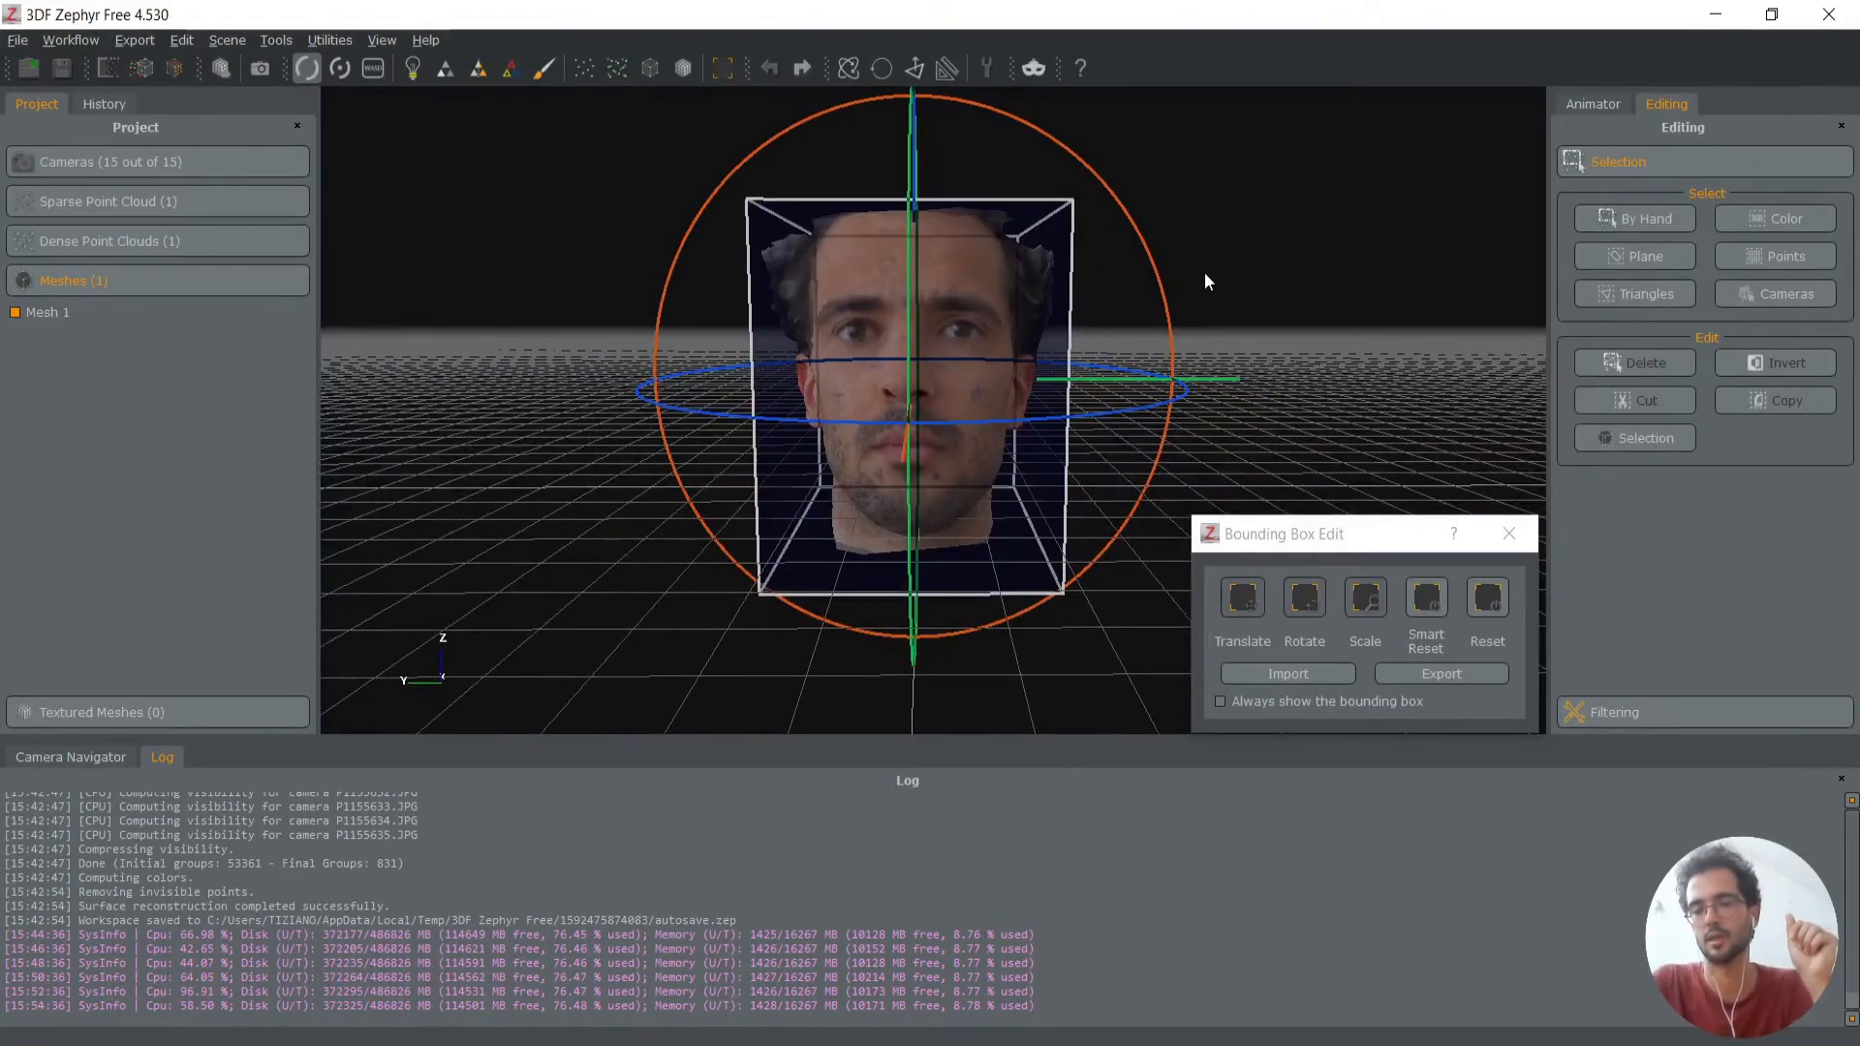
pyautogui.click(1509, 533)
# Turn on the option to always show the bounding box, leave the box editor, and switch the option off again
pyautogui.moveTo(1333, 398); pyautogui.dragTo(1232, 453)
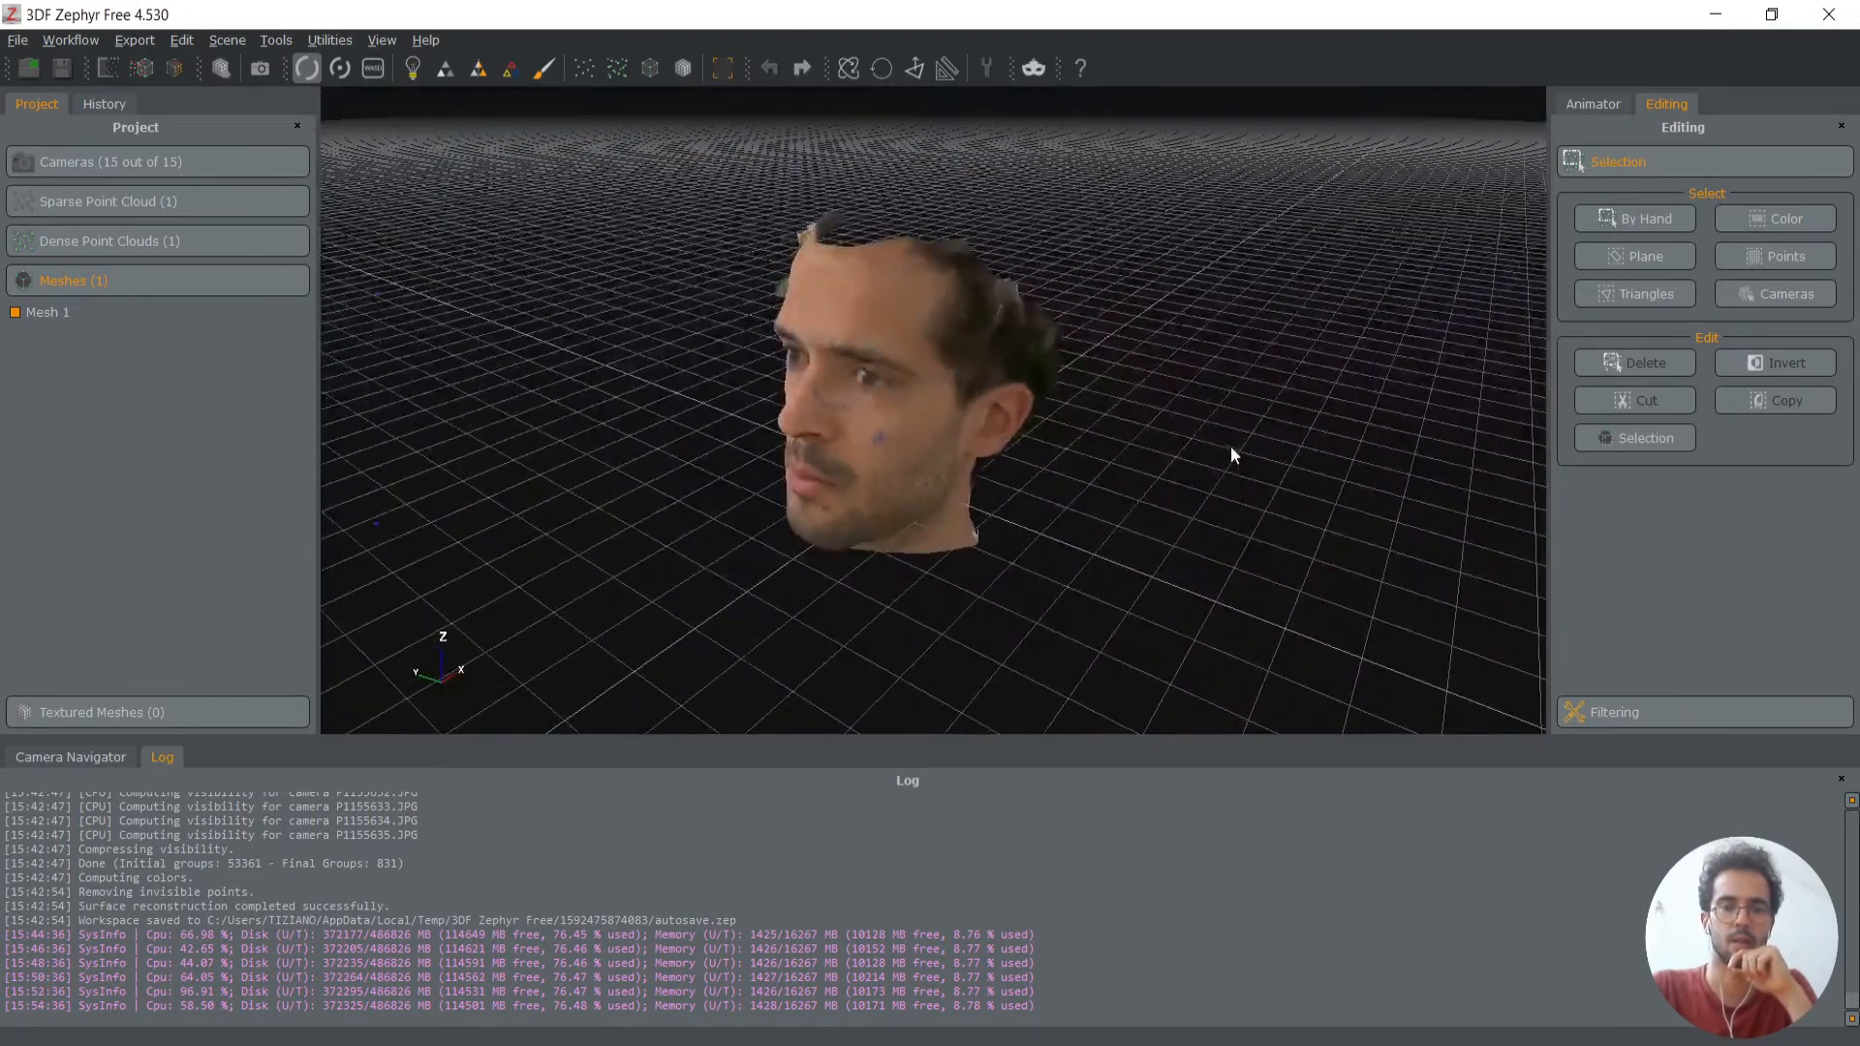
pyautogui.click(717, 71)
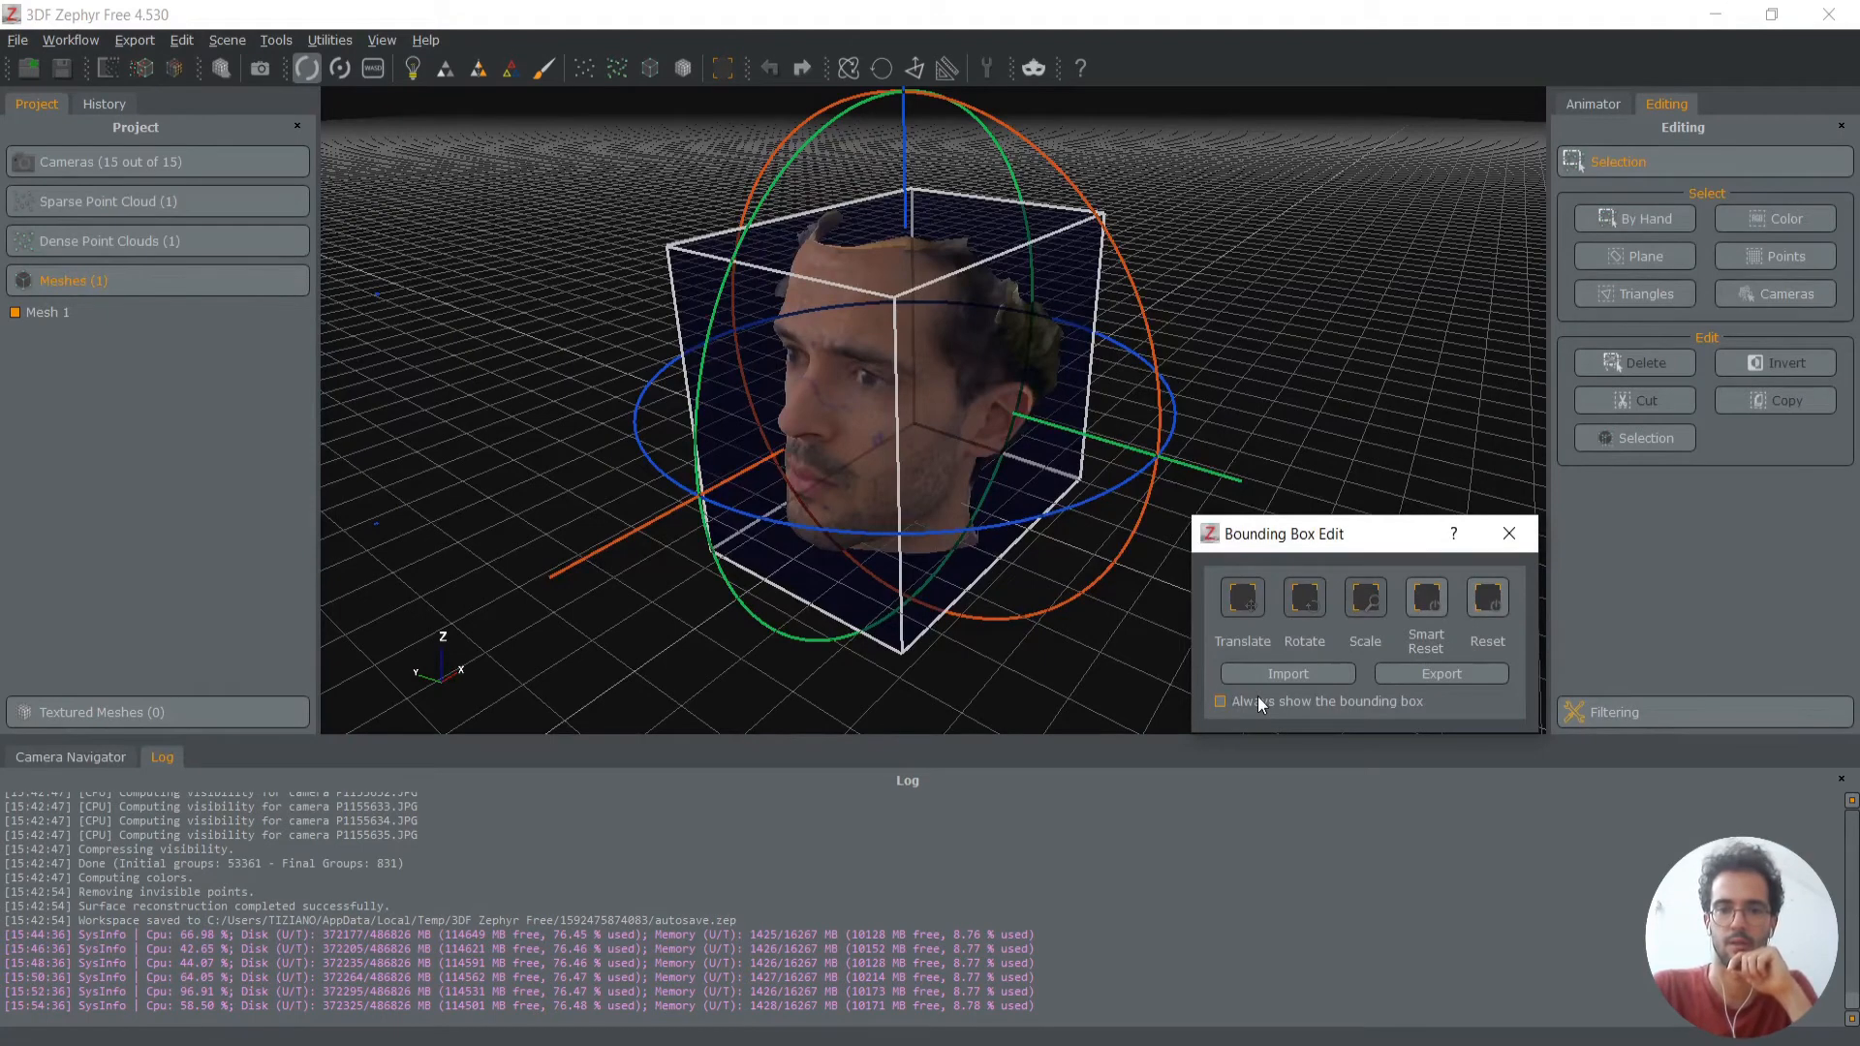
pyautogui.click(1509, 533)
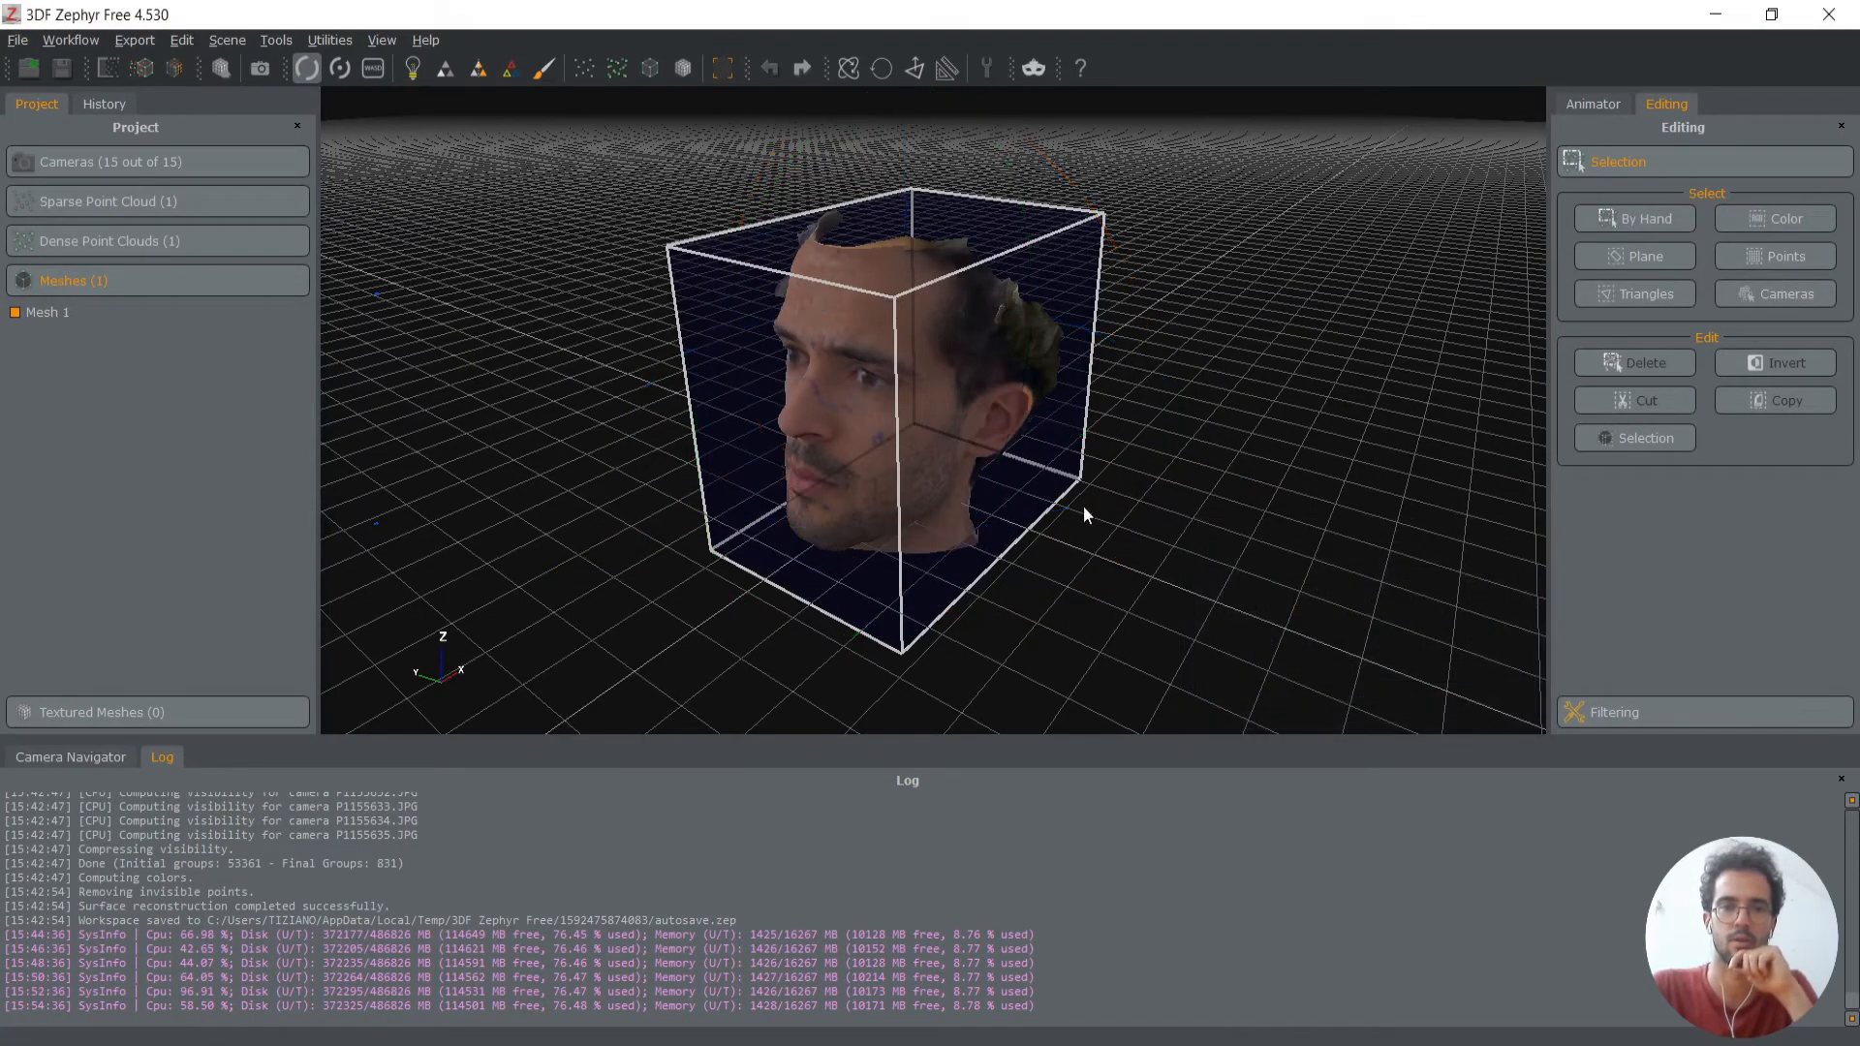
pyautogui.click(718, 70)
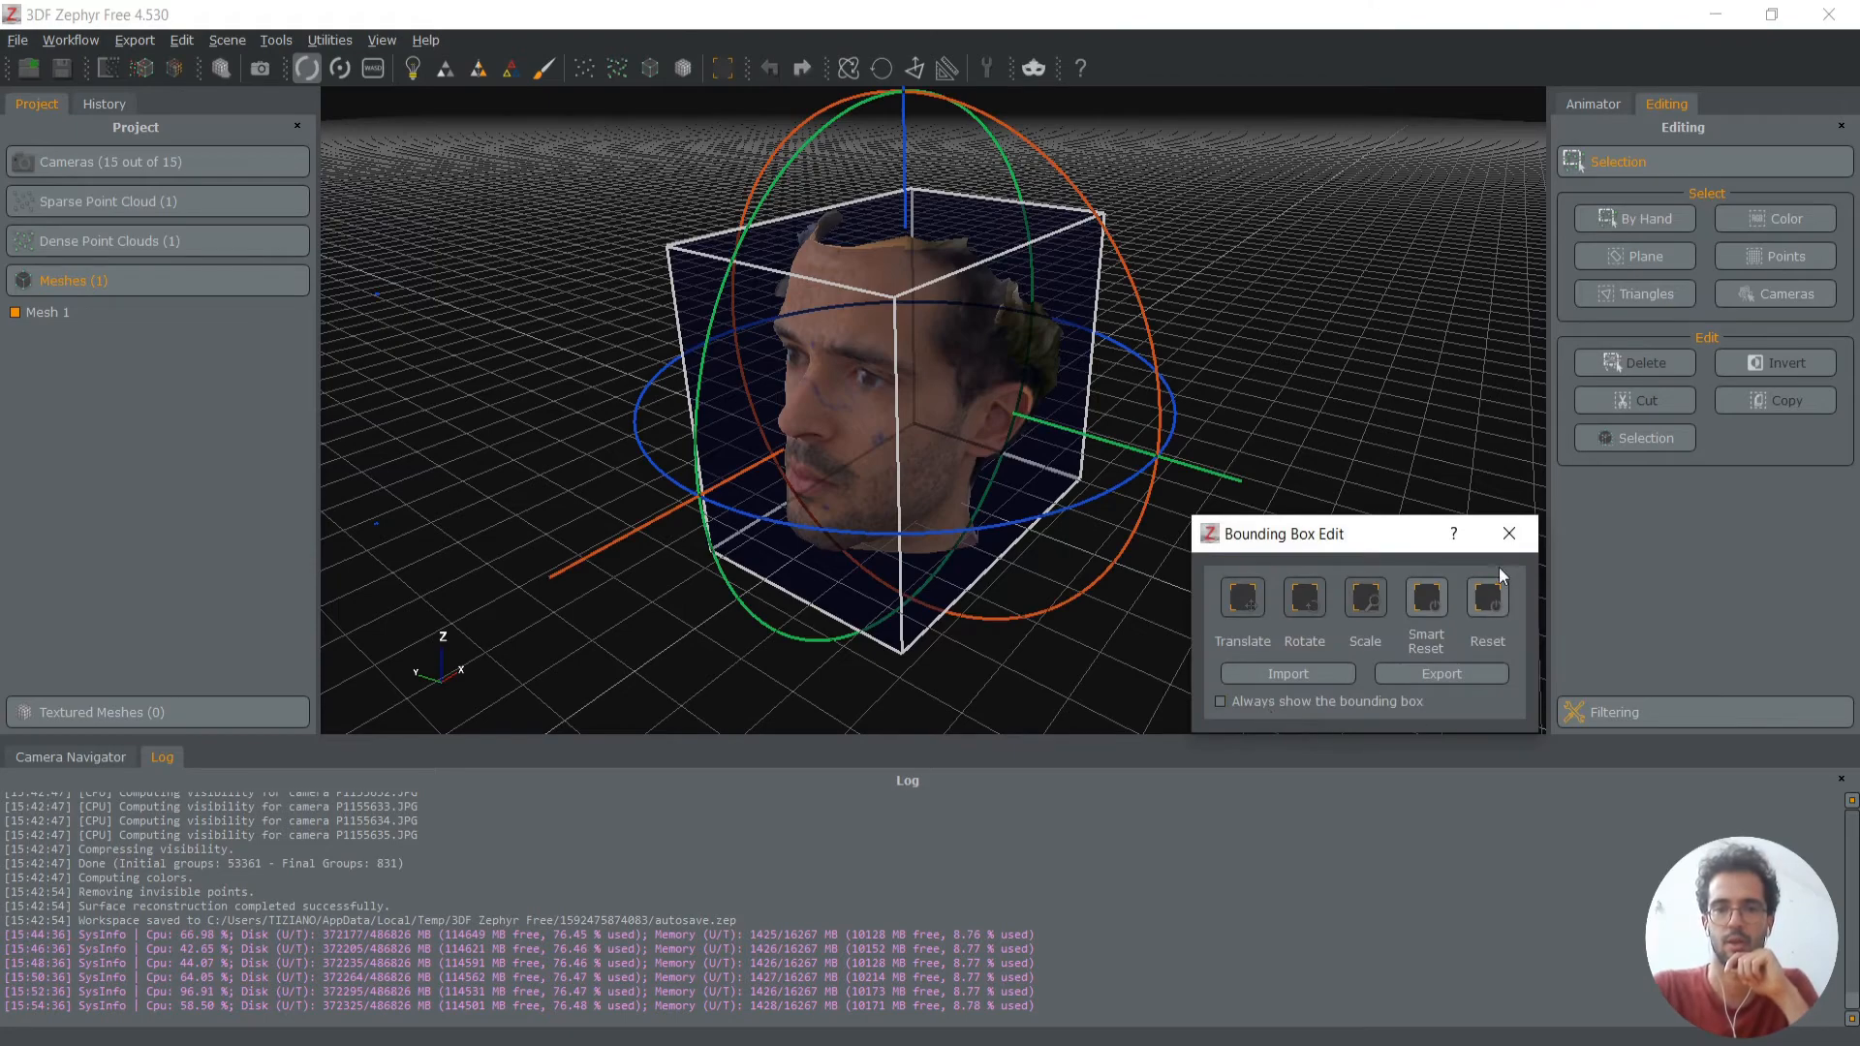
pyautogui.click(1497, 533)
# Measure the distance from the blue mark between the eyebrows to the blue mark beside the chin with Quick Measurements
pyautogui.moveTo(1170, 471); pyautogui.dragTo(1311, 432)
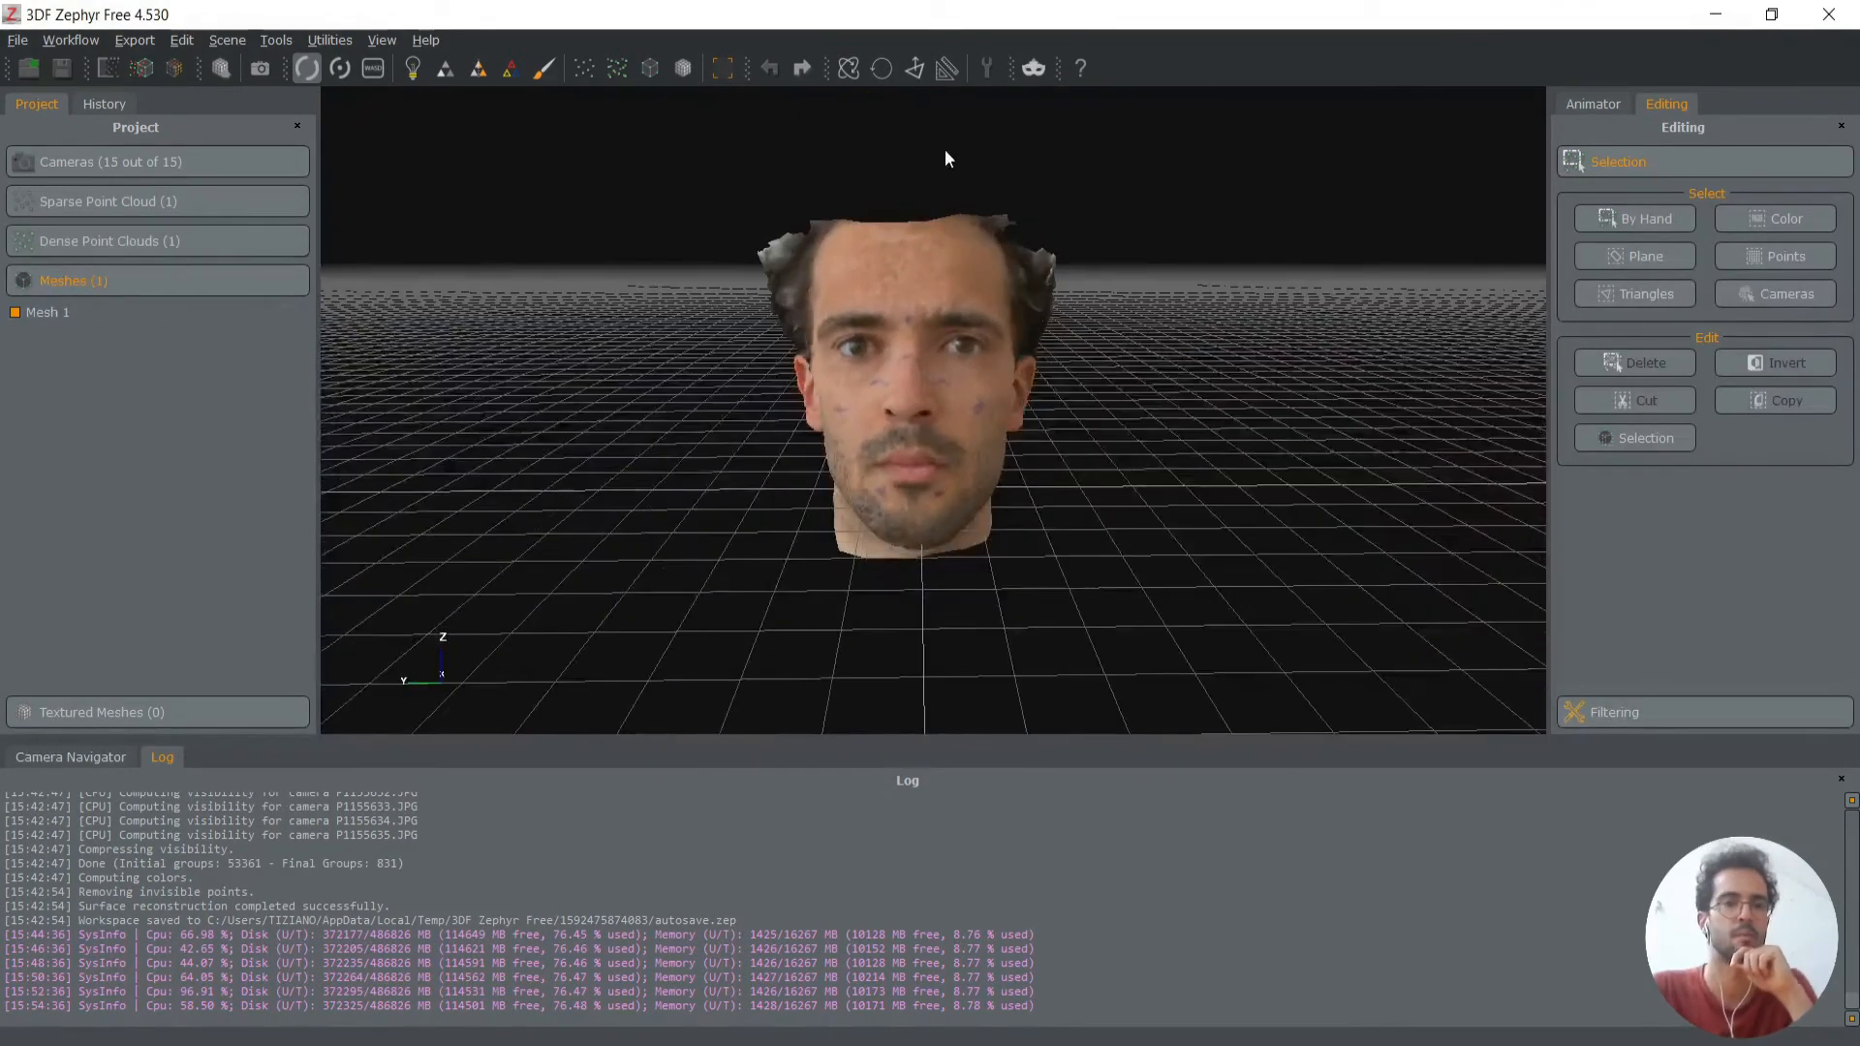
pyautogui.moveTo(1112, 535); pyautogui.dragTo(893, 477)
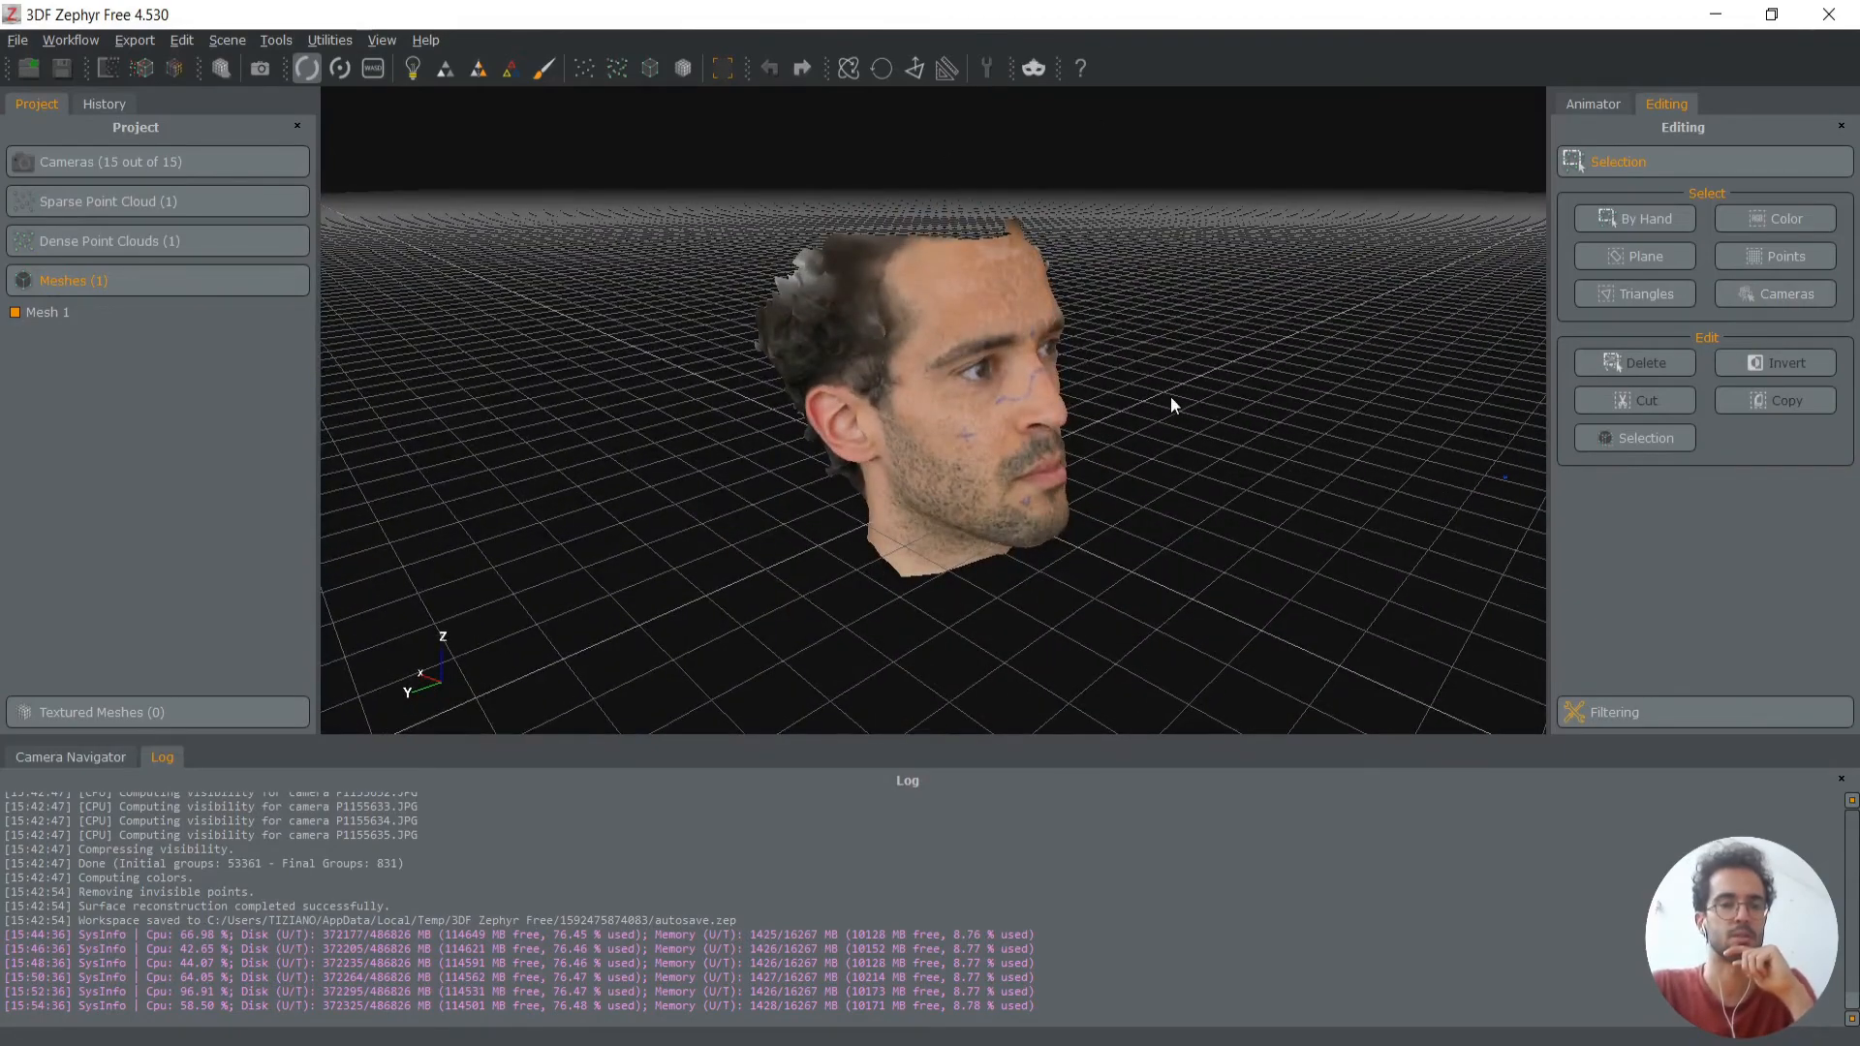
pyautogui.moveTo(1171, 398); pyautogui.dragTo(1036, 402)
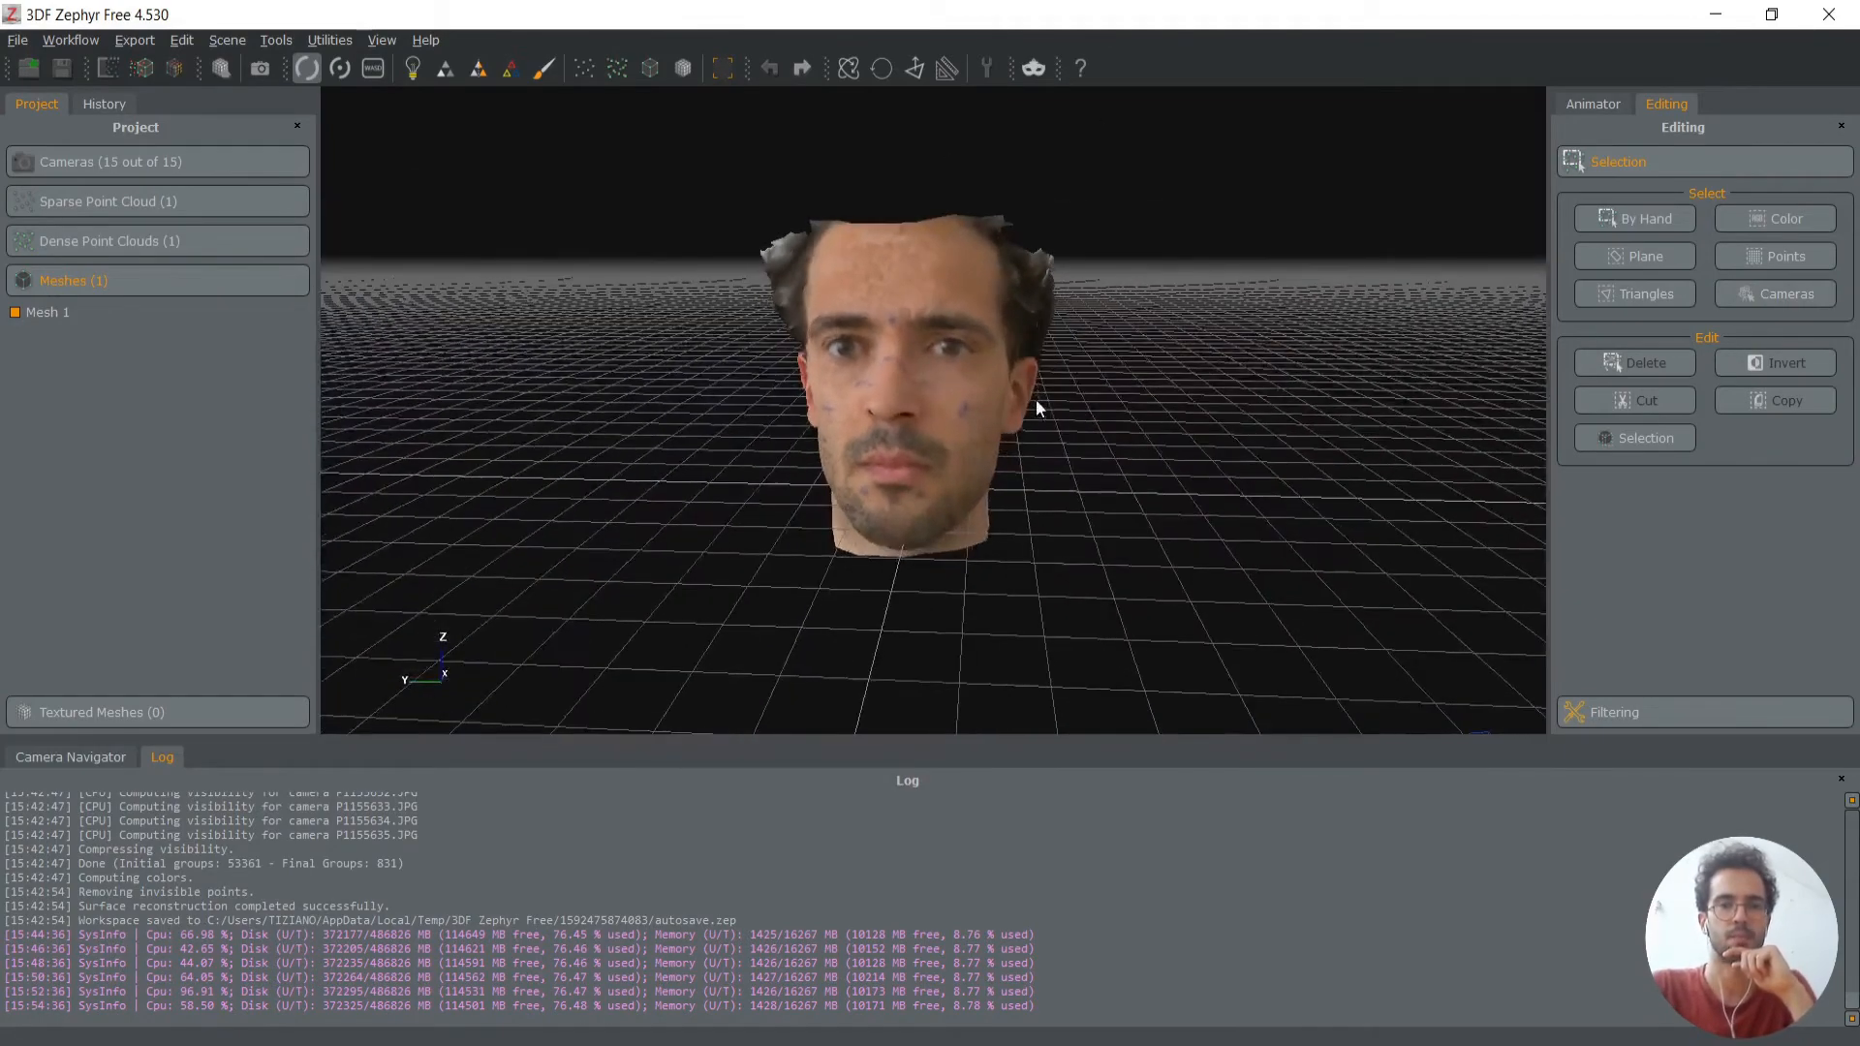
pyautogui.click(944, 68)
pyautogui.scroll(5, 876, 407)
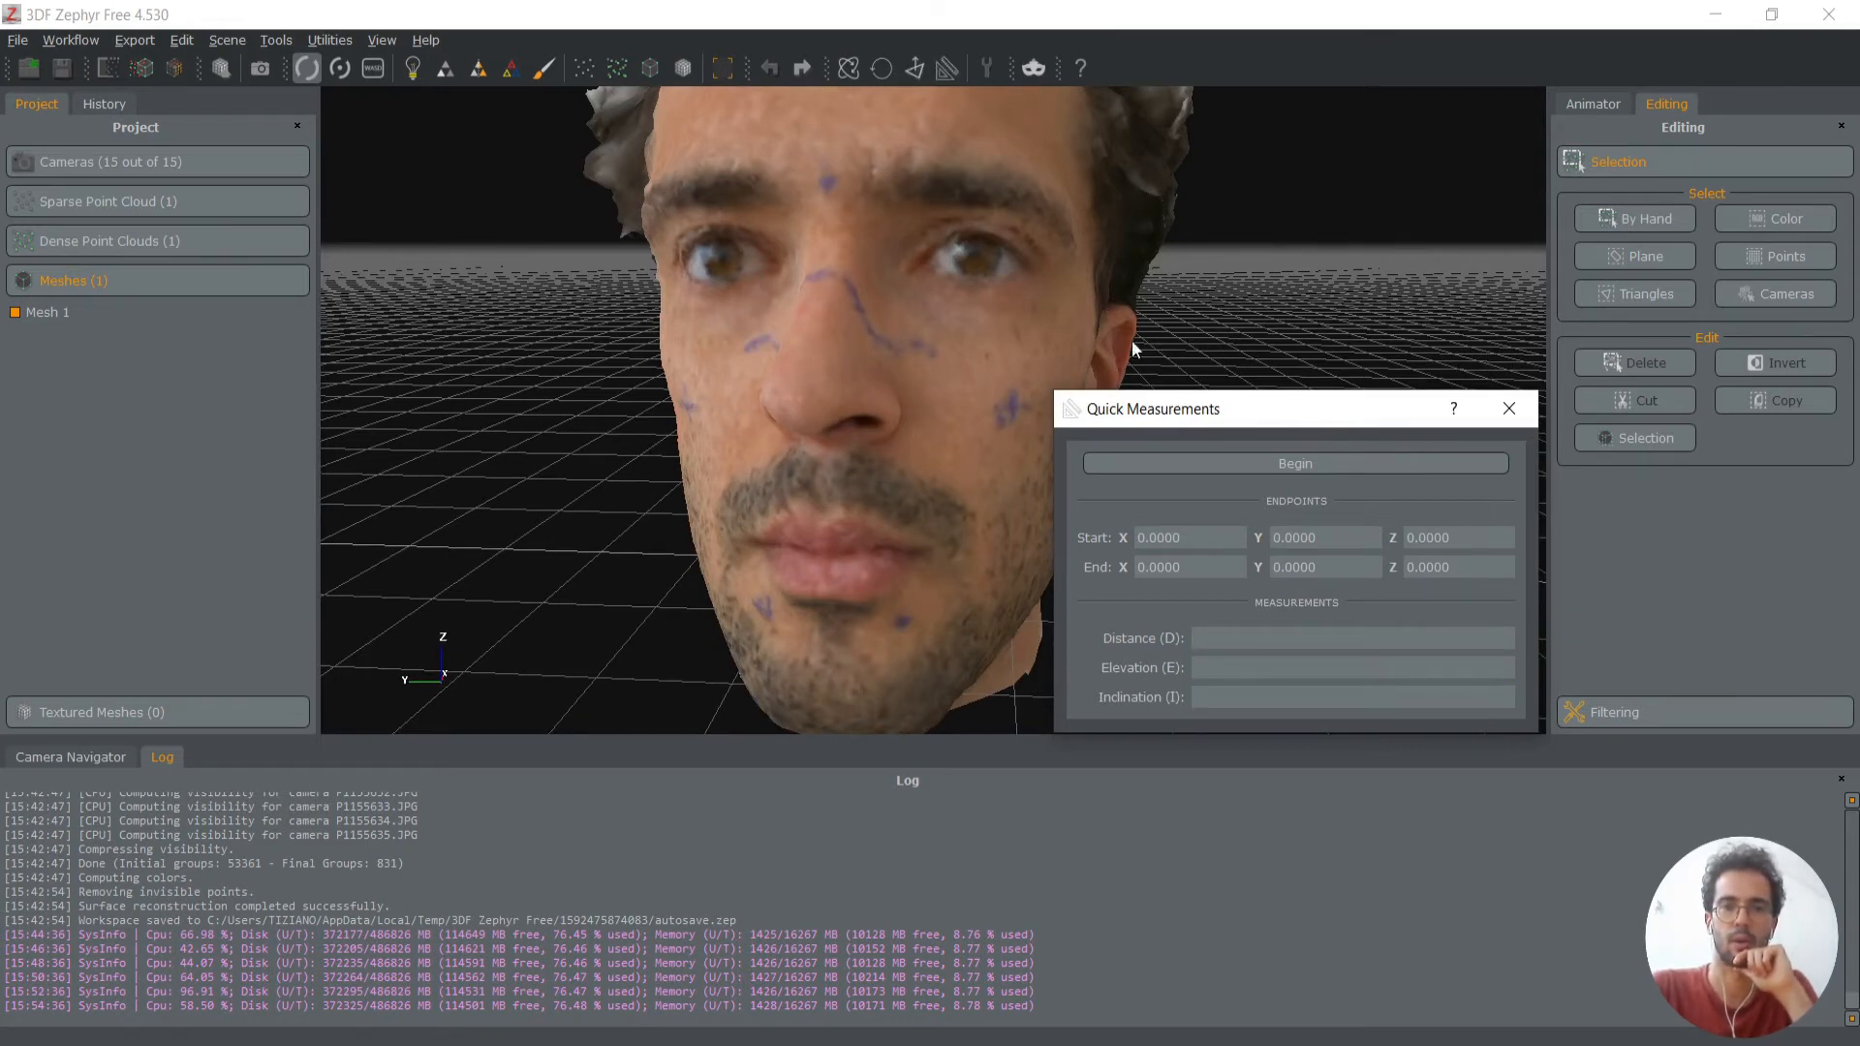
pyautogui.click(1261, 463)
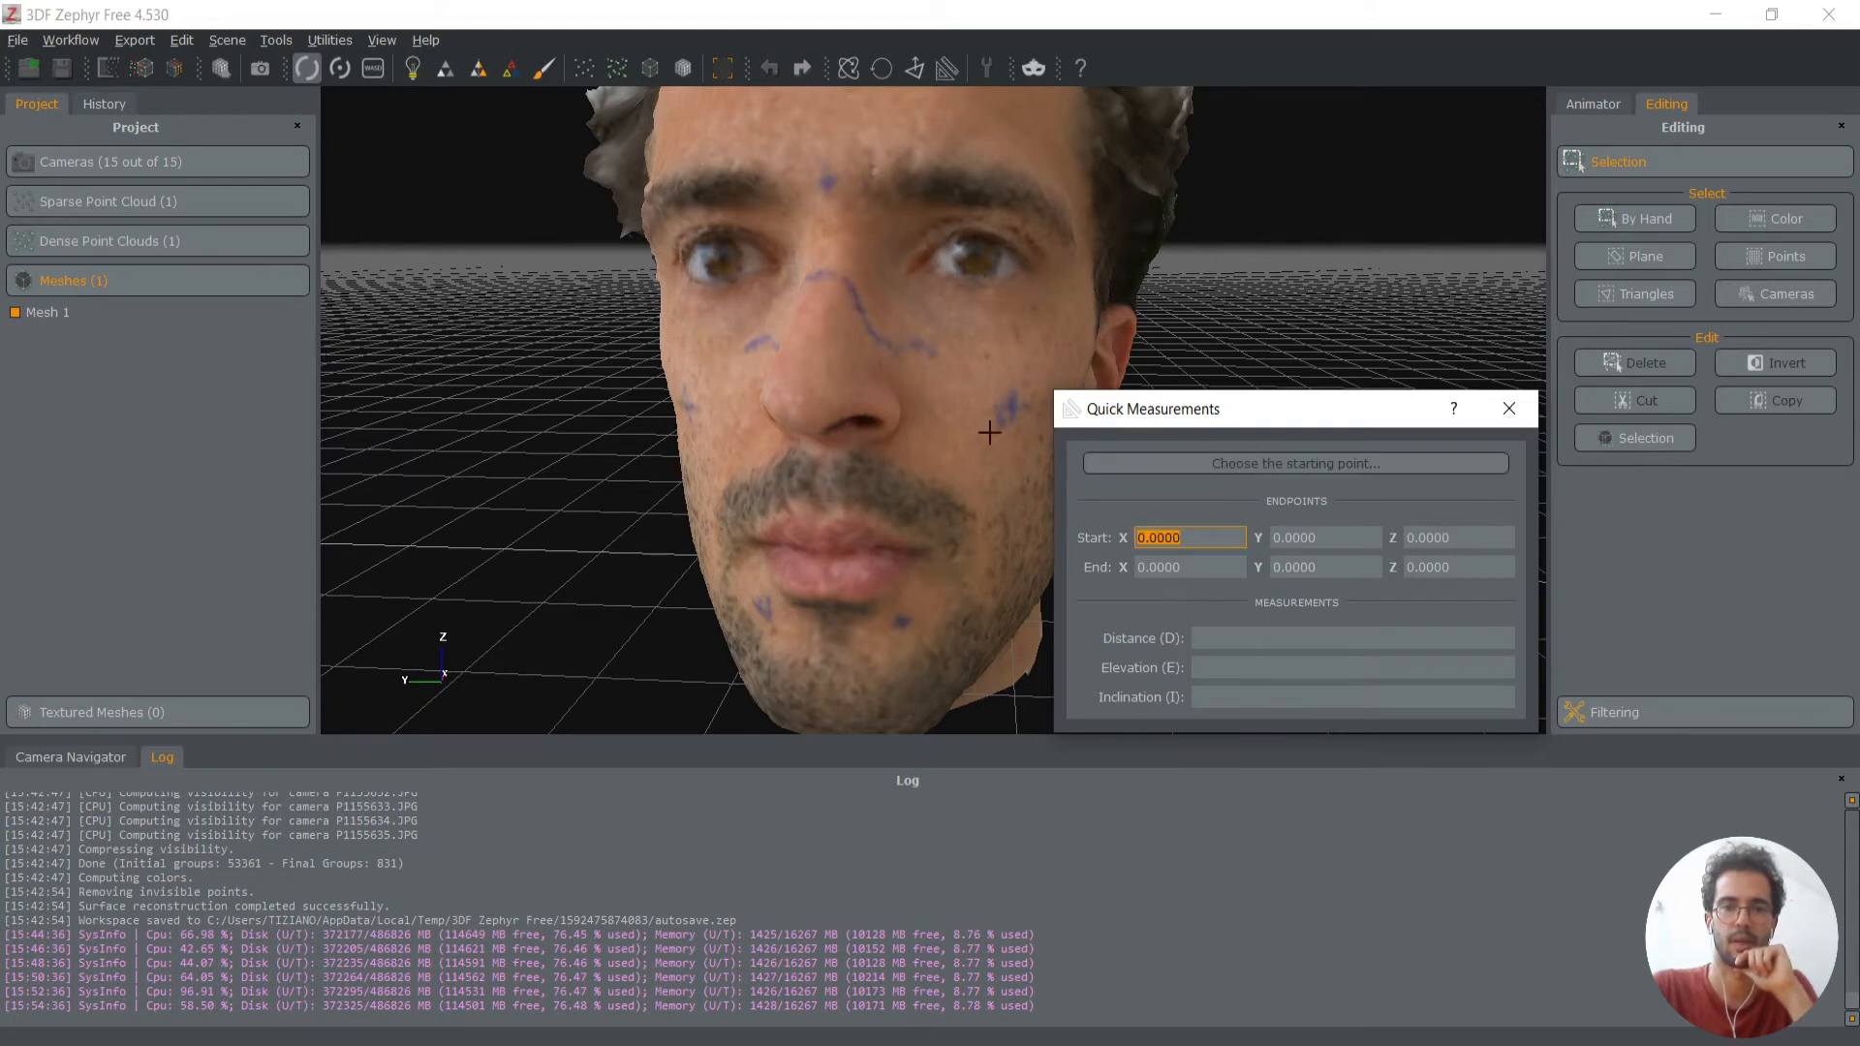
pyautogui.click(827, 180)
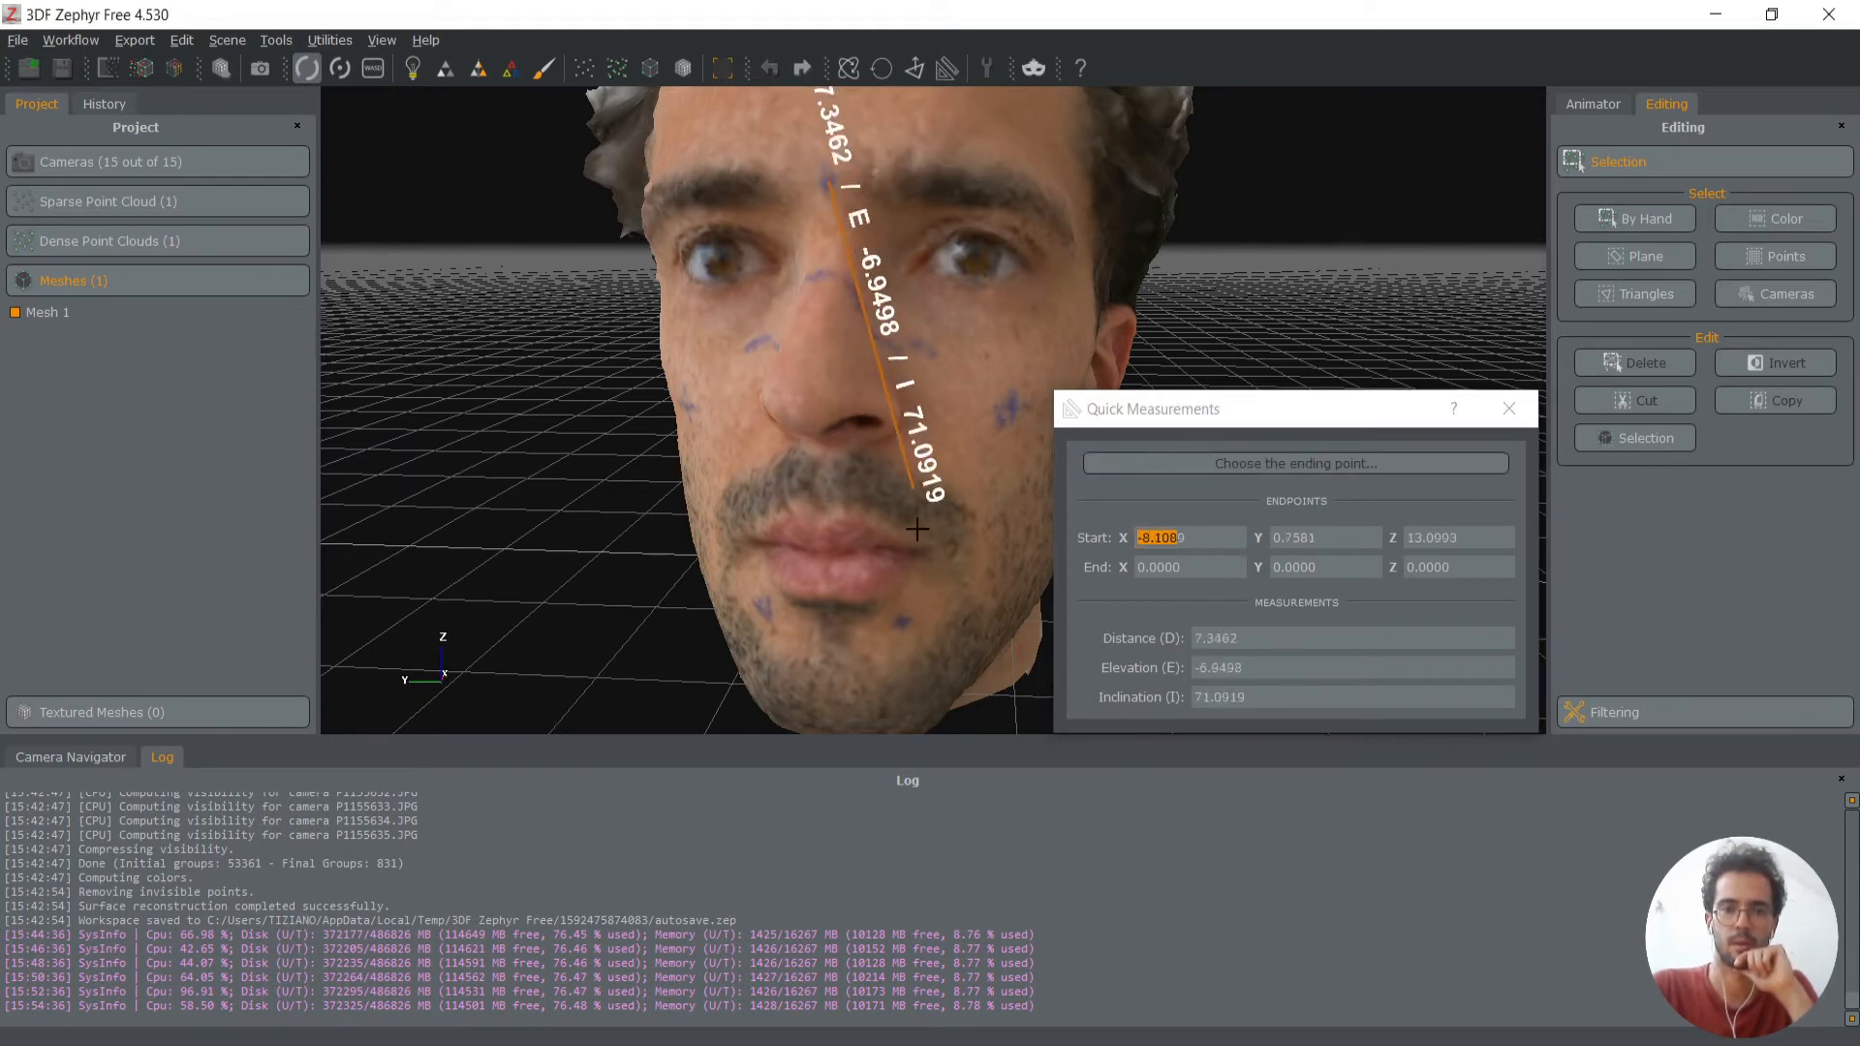
pyautogui.click(901, 619)
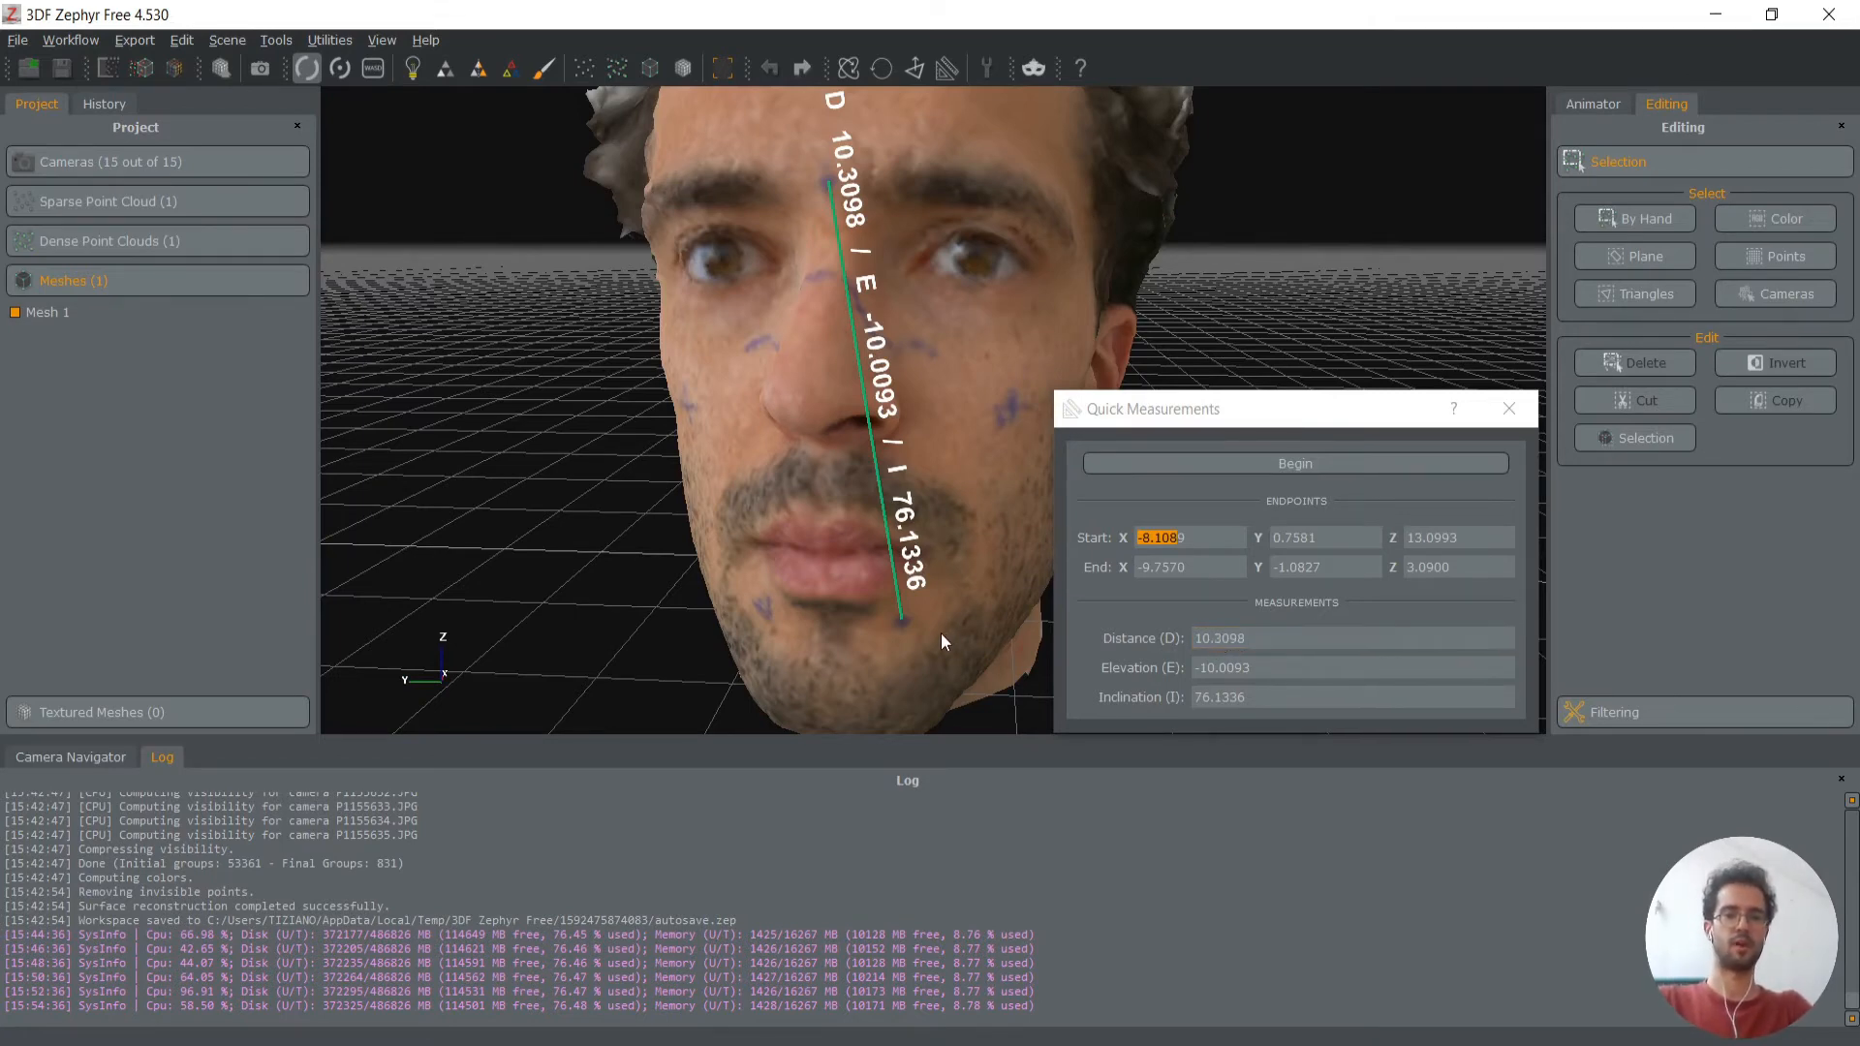
pyautogui.moveTo(940, 631); pyautogui.dragTo(886, 569)
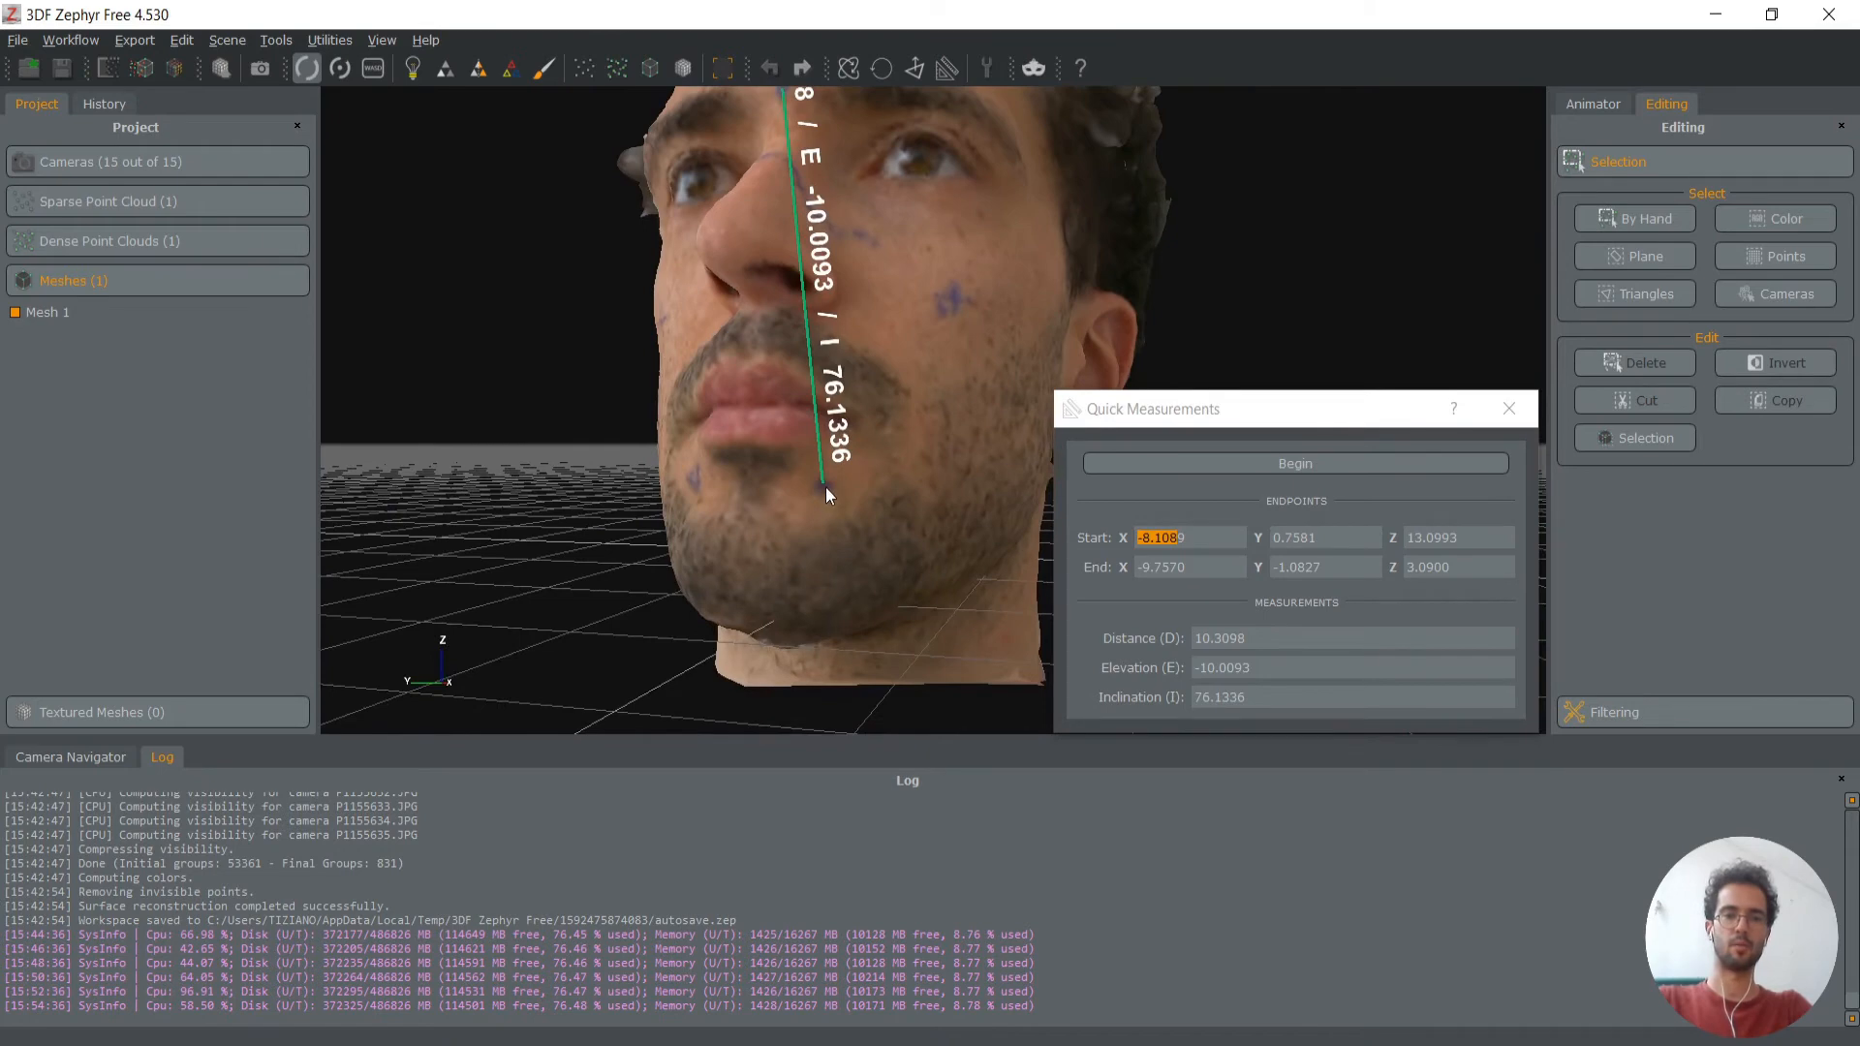
pyautogui.moveTo(823, 488); pyautogui.dragTo(886, 539)
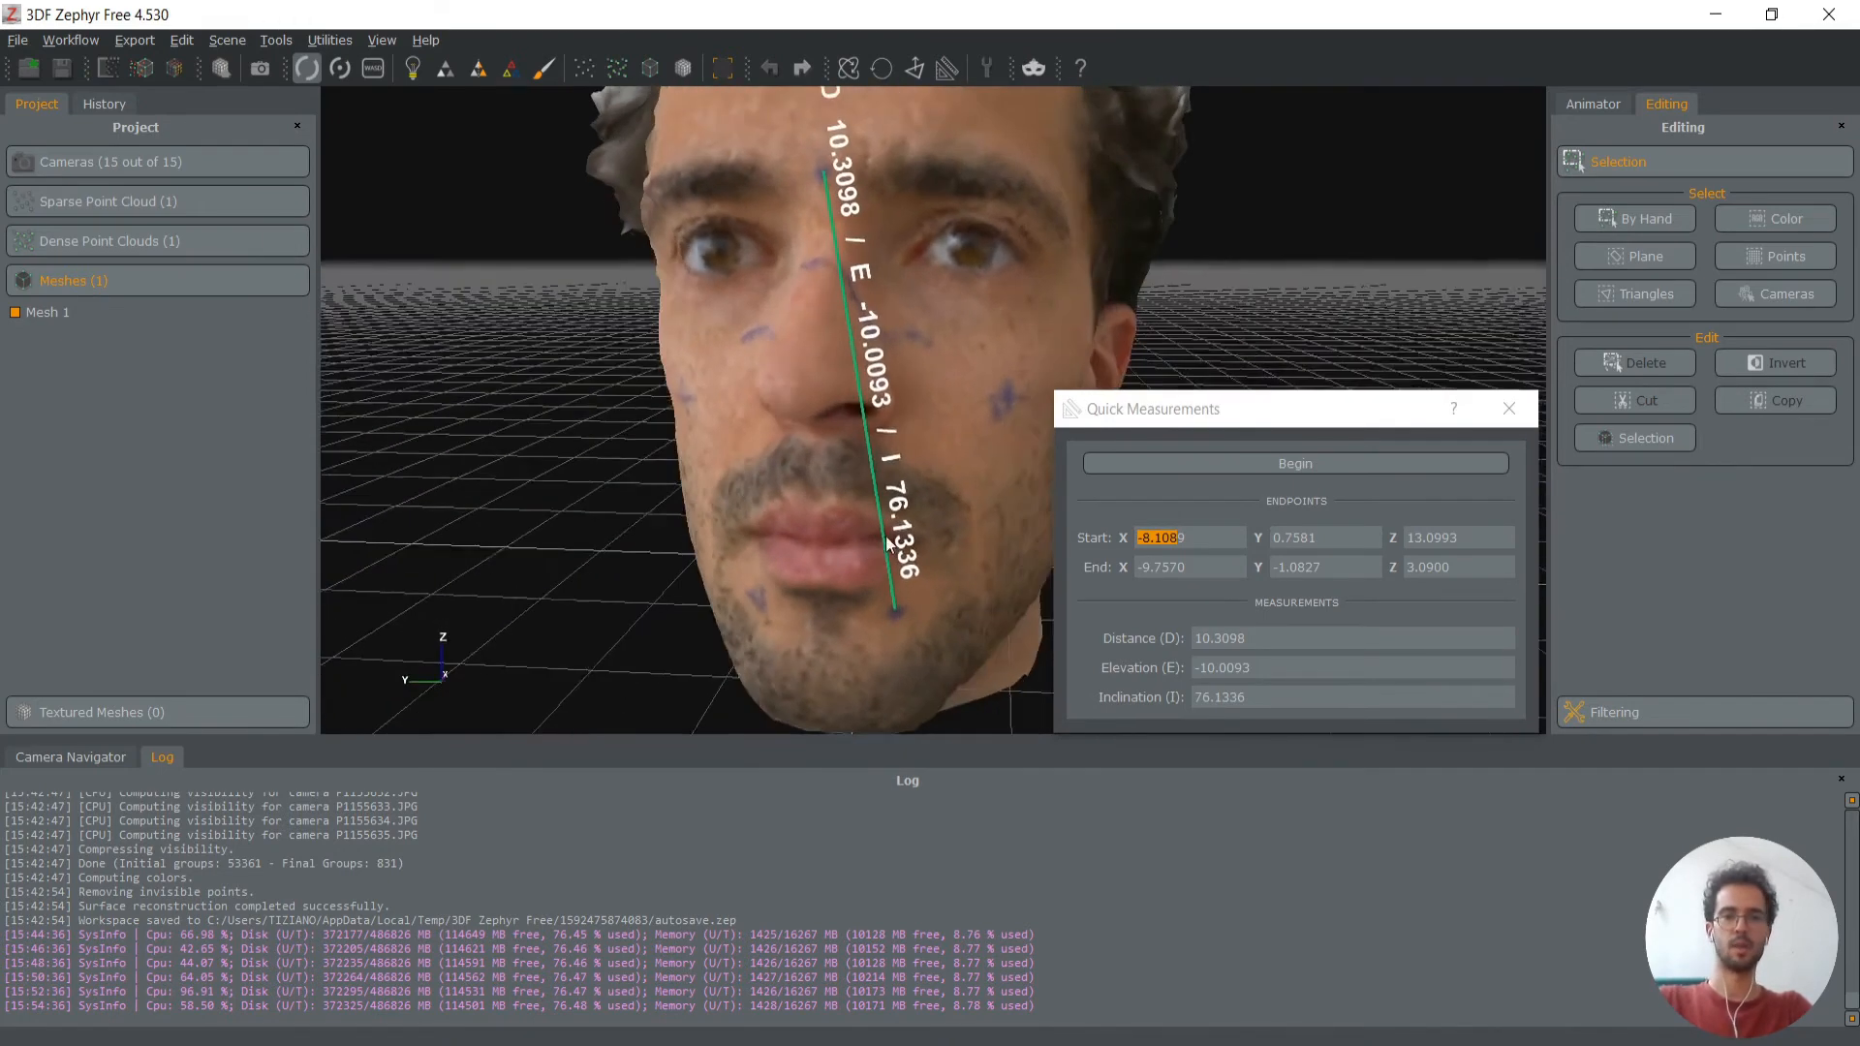
pyautogui.click(1246, 465)
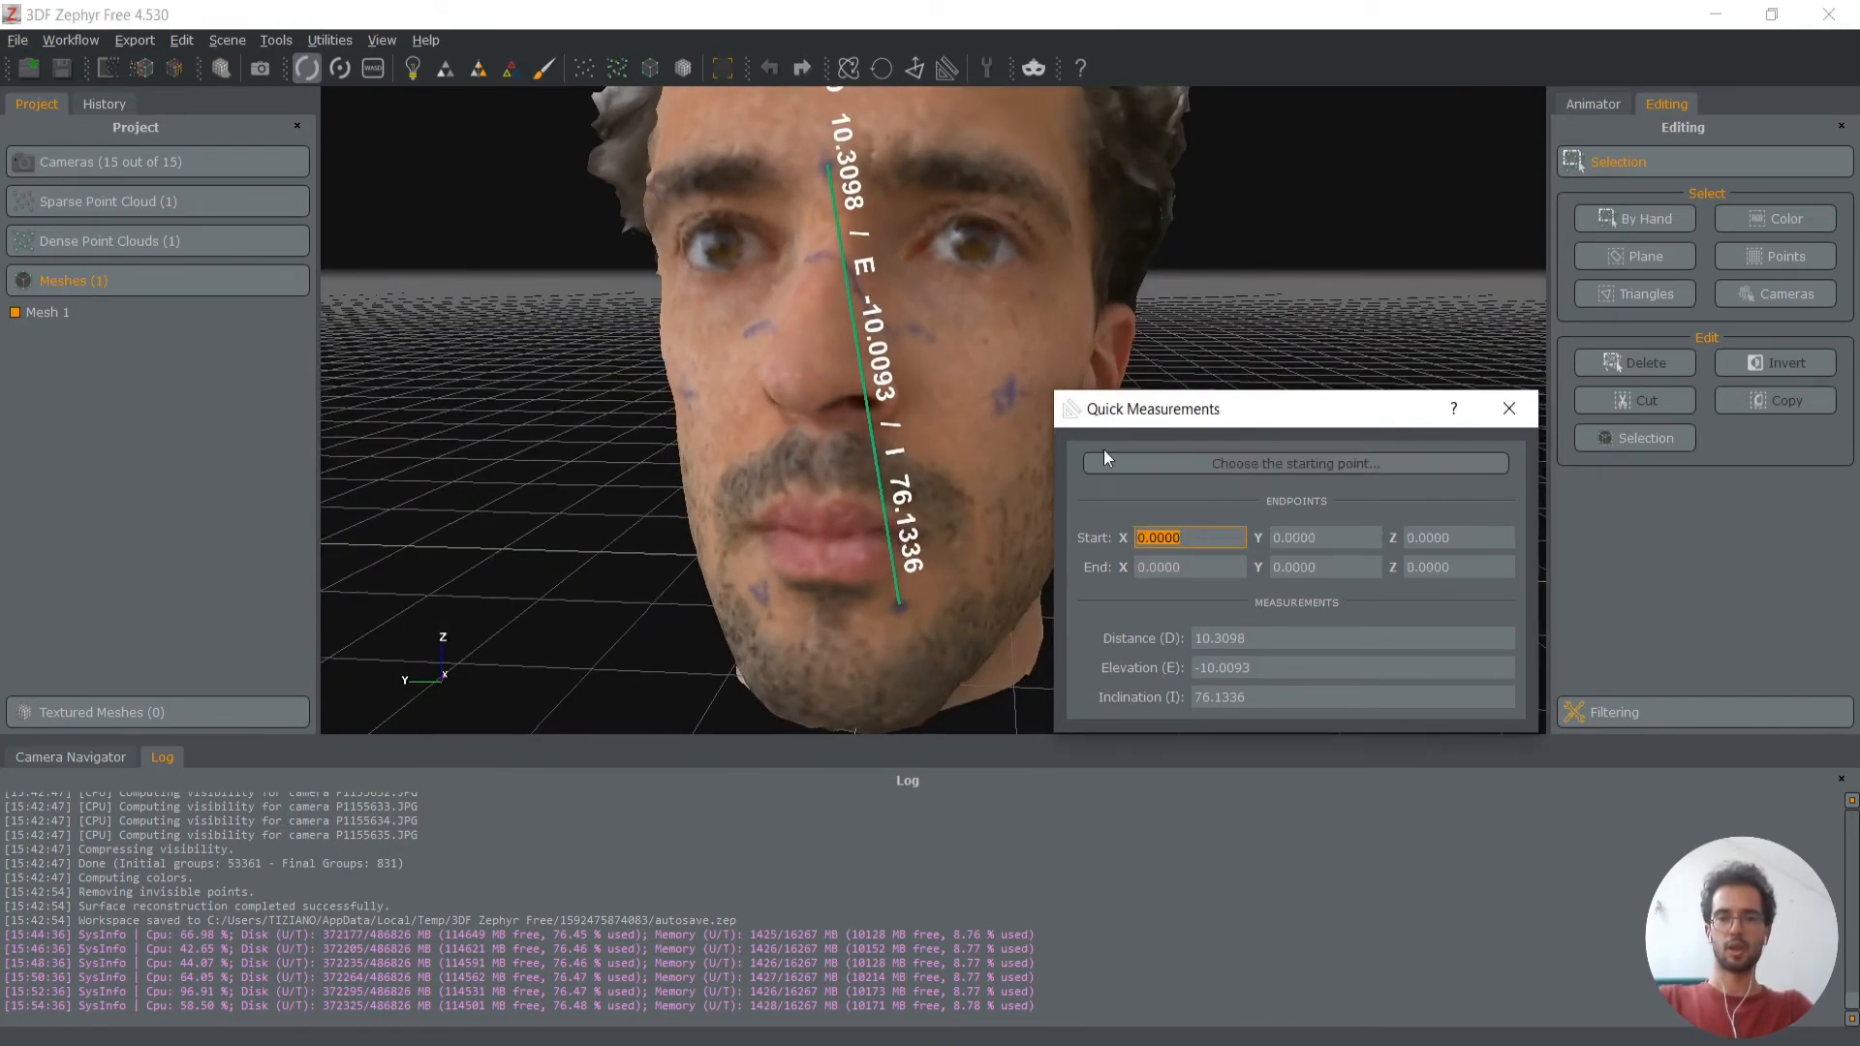
pyautogui.click(1008, 391)
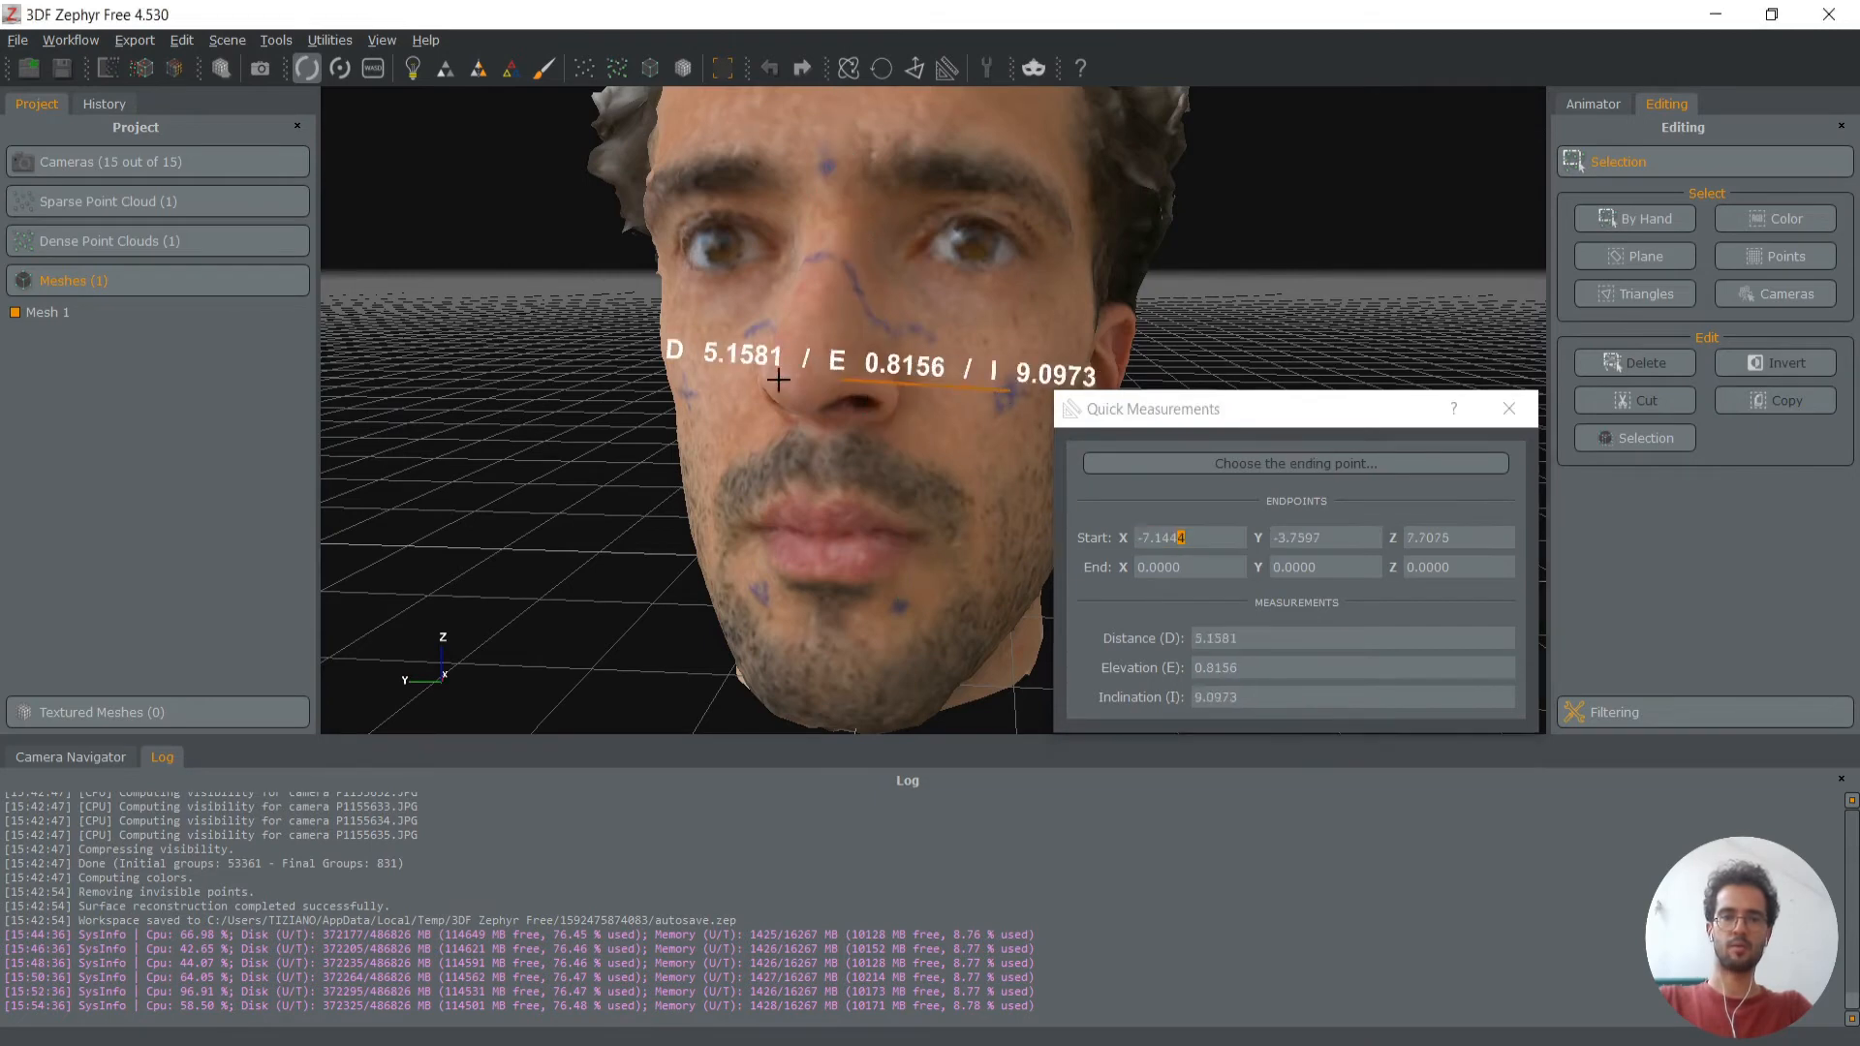
pyautogui.click(806, 436)
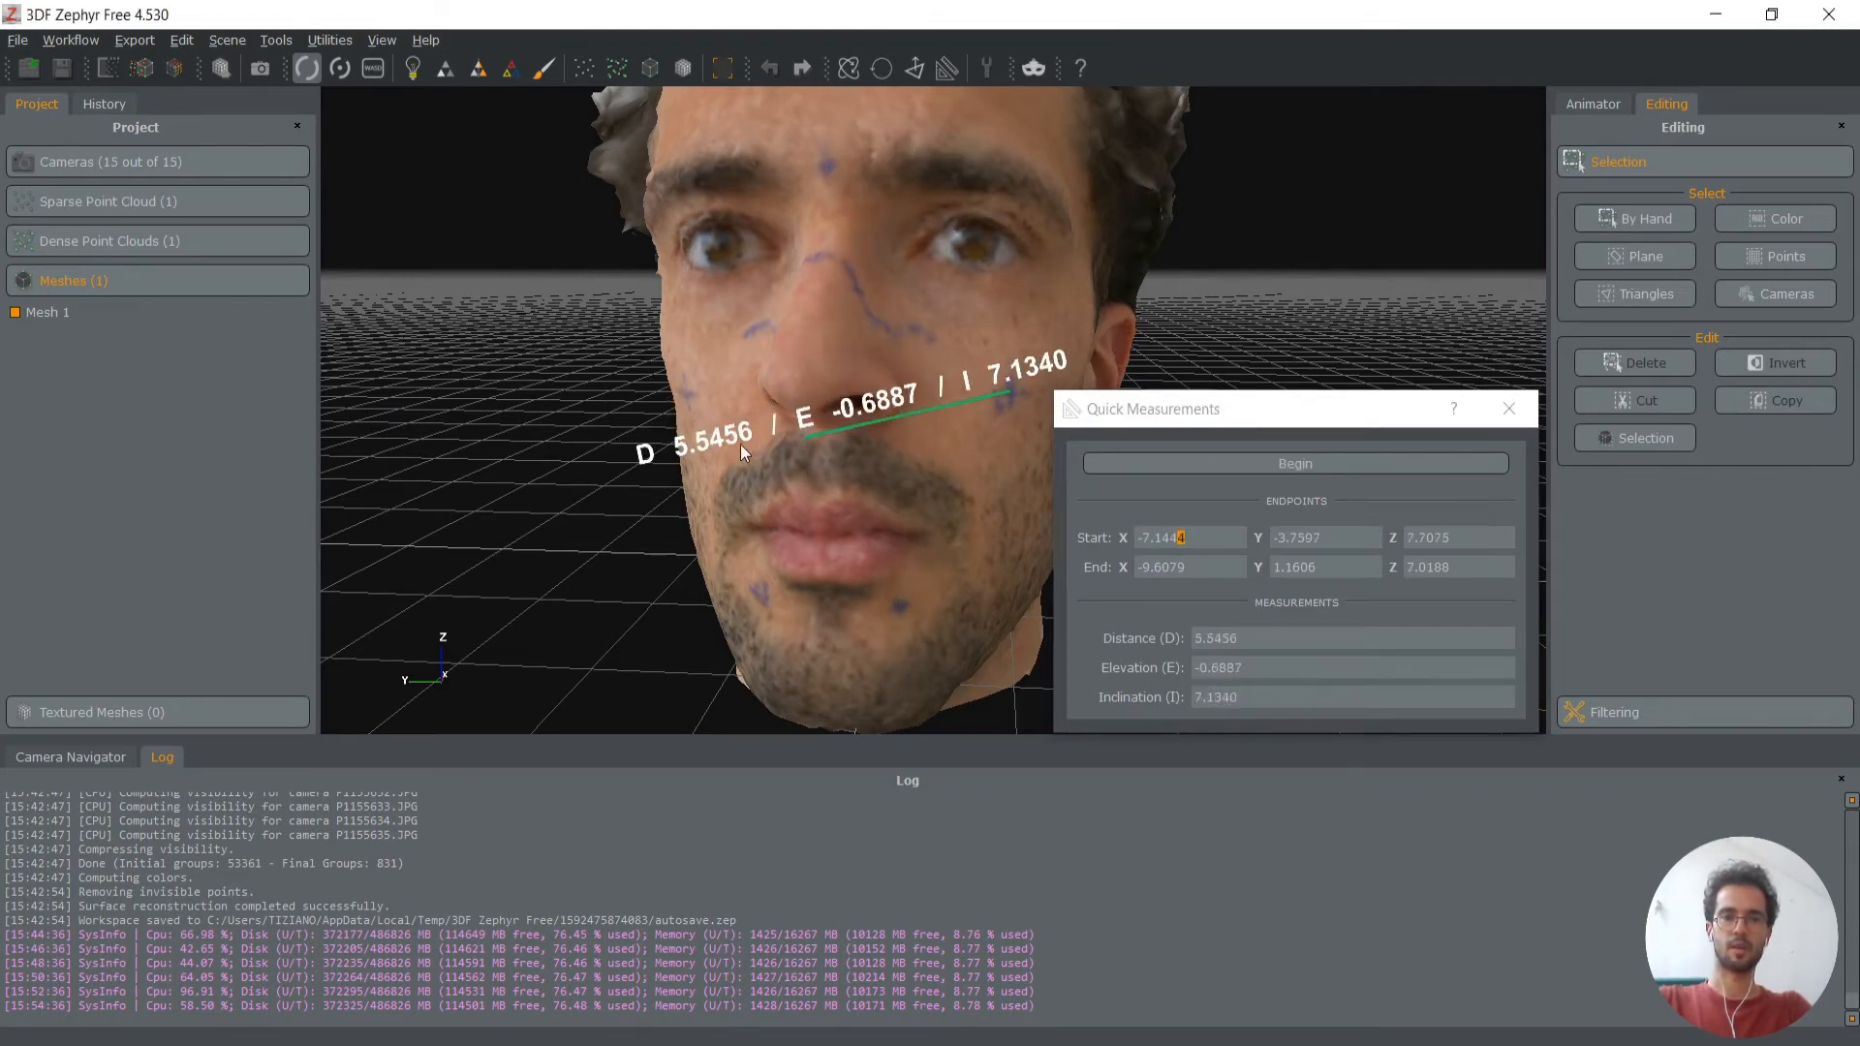
pyautogui.rightClick(864, 526)
# Measure the distance between the blue cross marks on the two cheeks and close Quick Measurements
pyautogui.click(1268, 461)
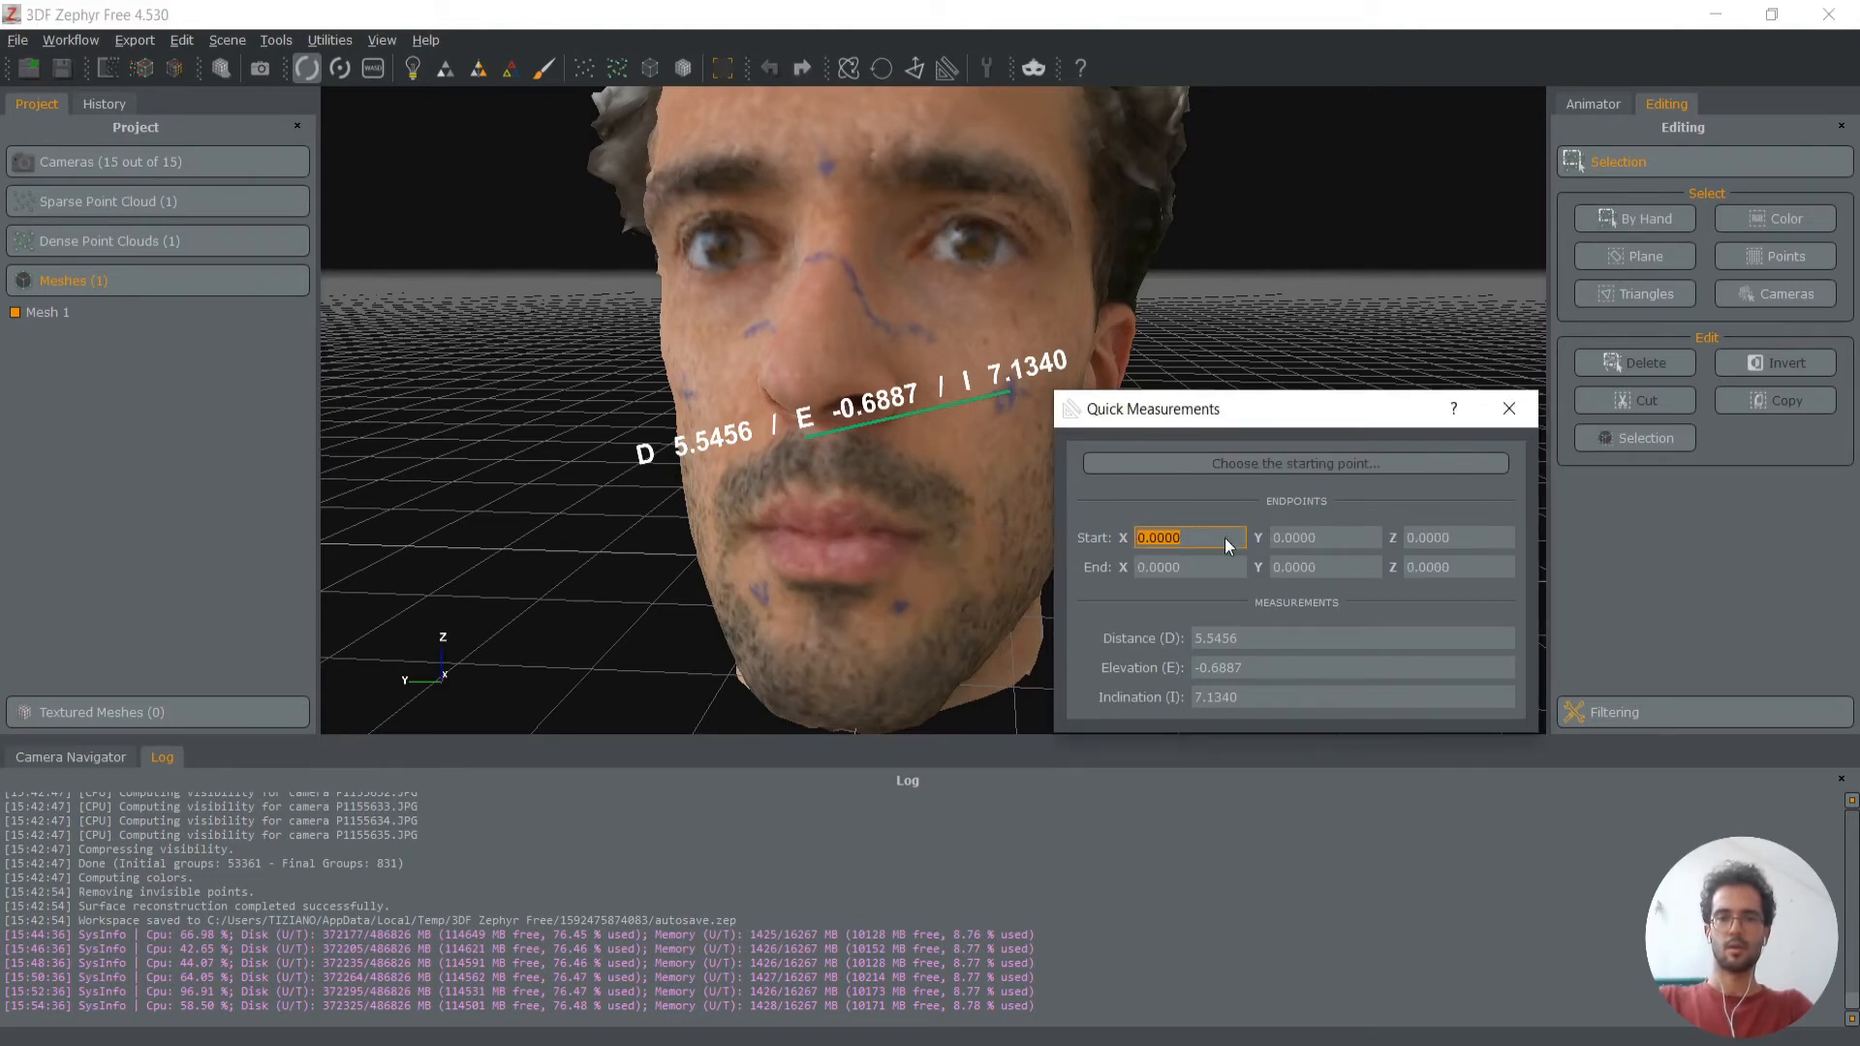
pyautogui.click(1010, 388)
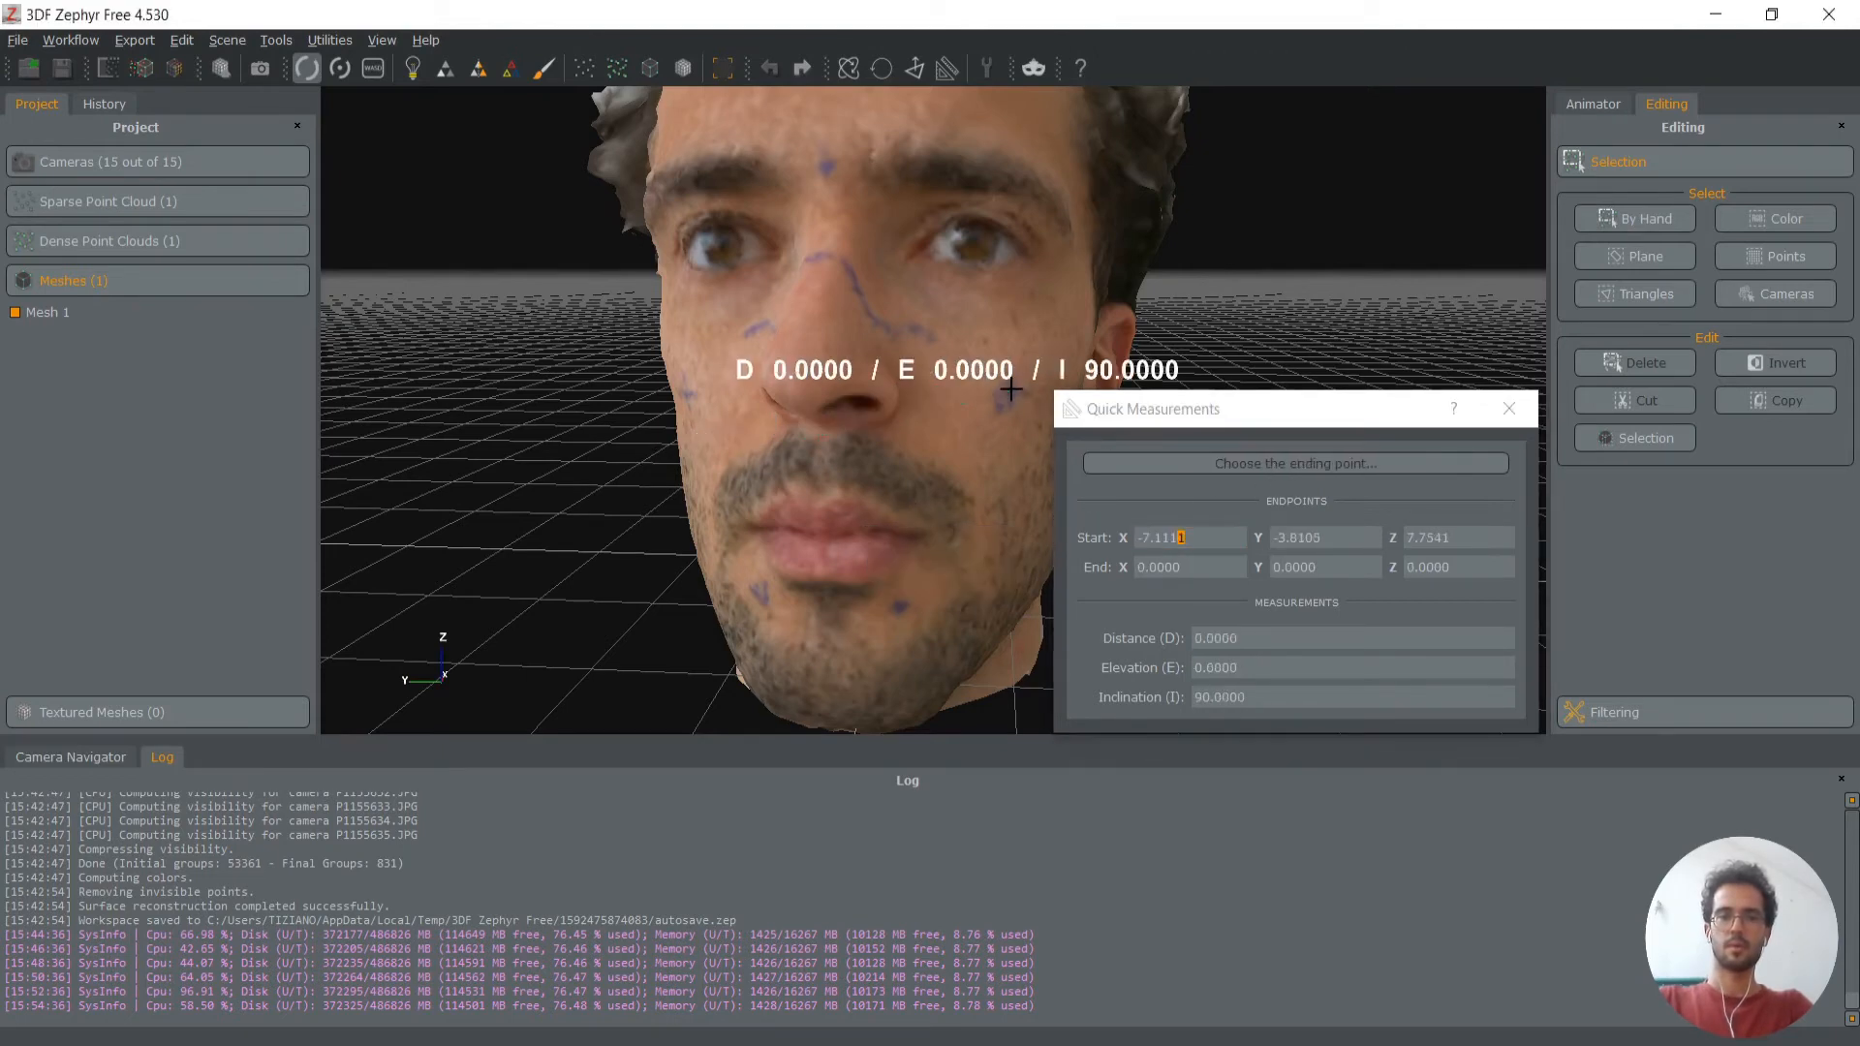
pyautogui.moveTo(715, 420); pyautogui.dragTo(892, 398, button='middle')
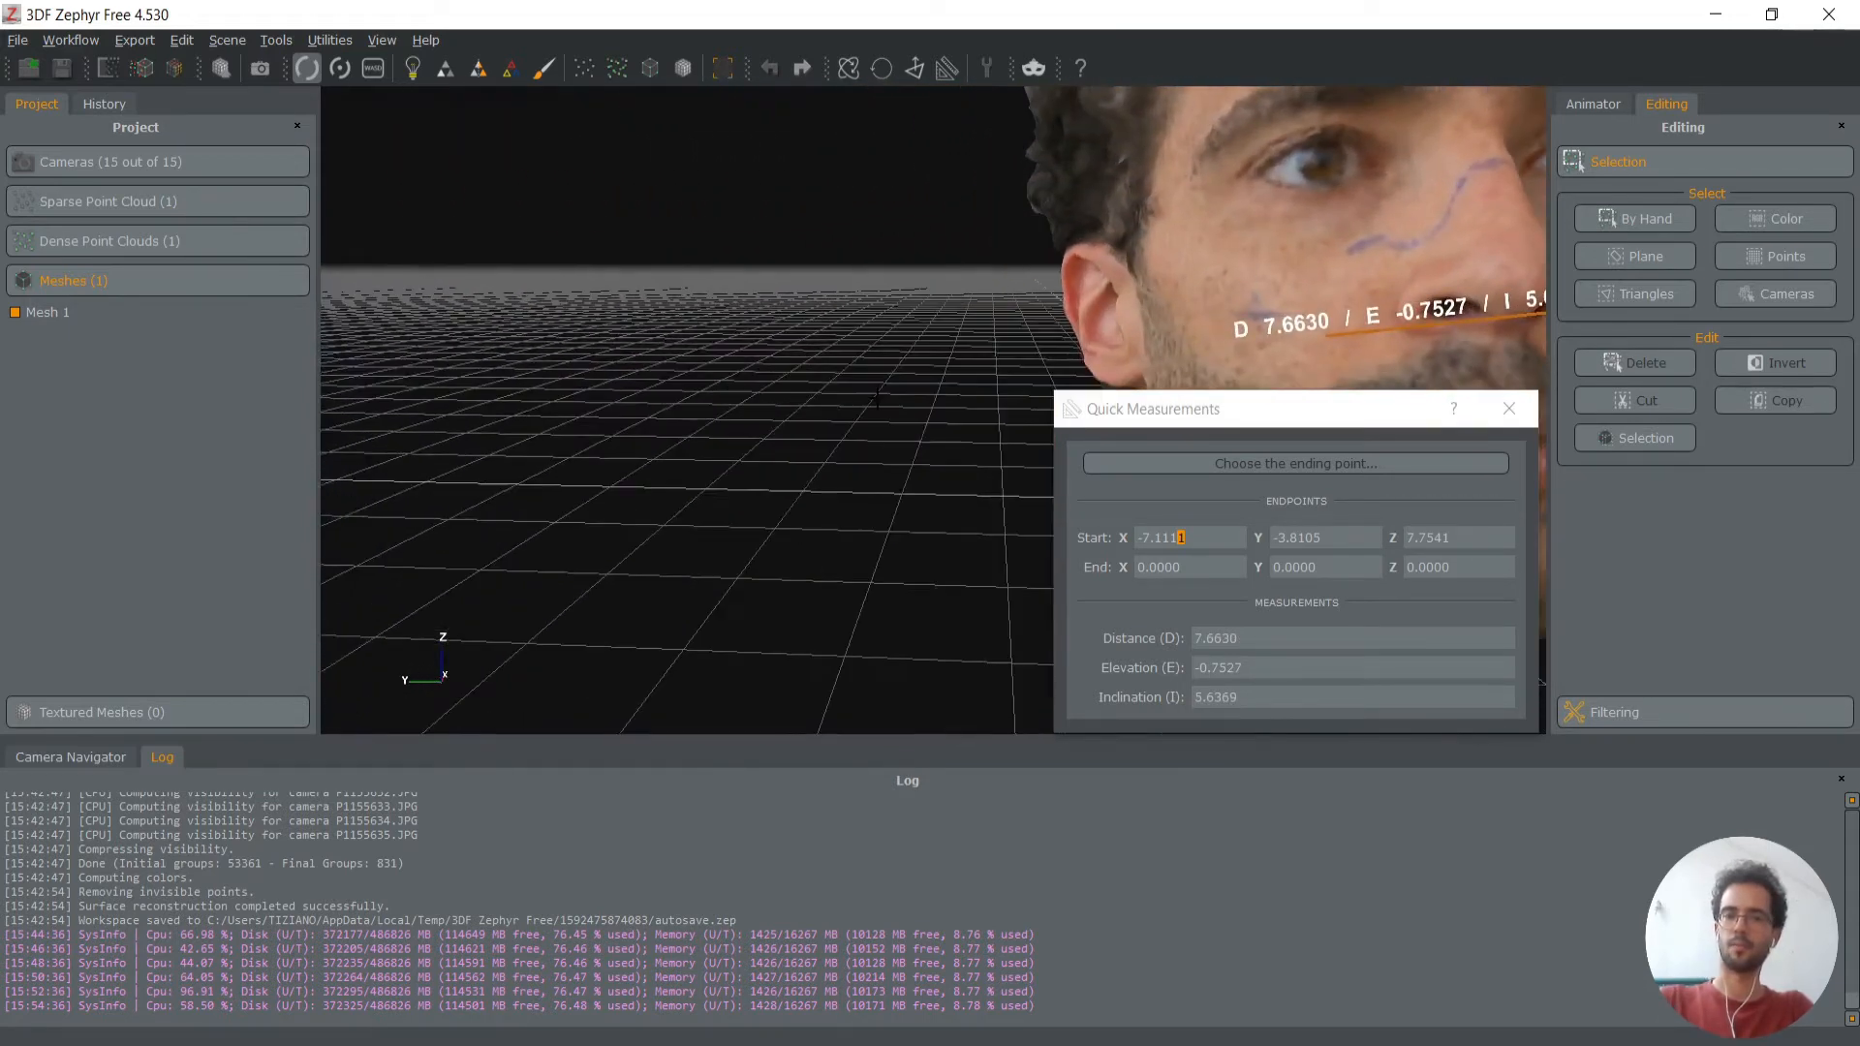
pyautogui.click(1255, 312)
pyautogui.moveTo(1097, 298); pyautogui.dragTo(961, 325)
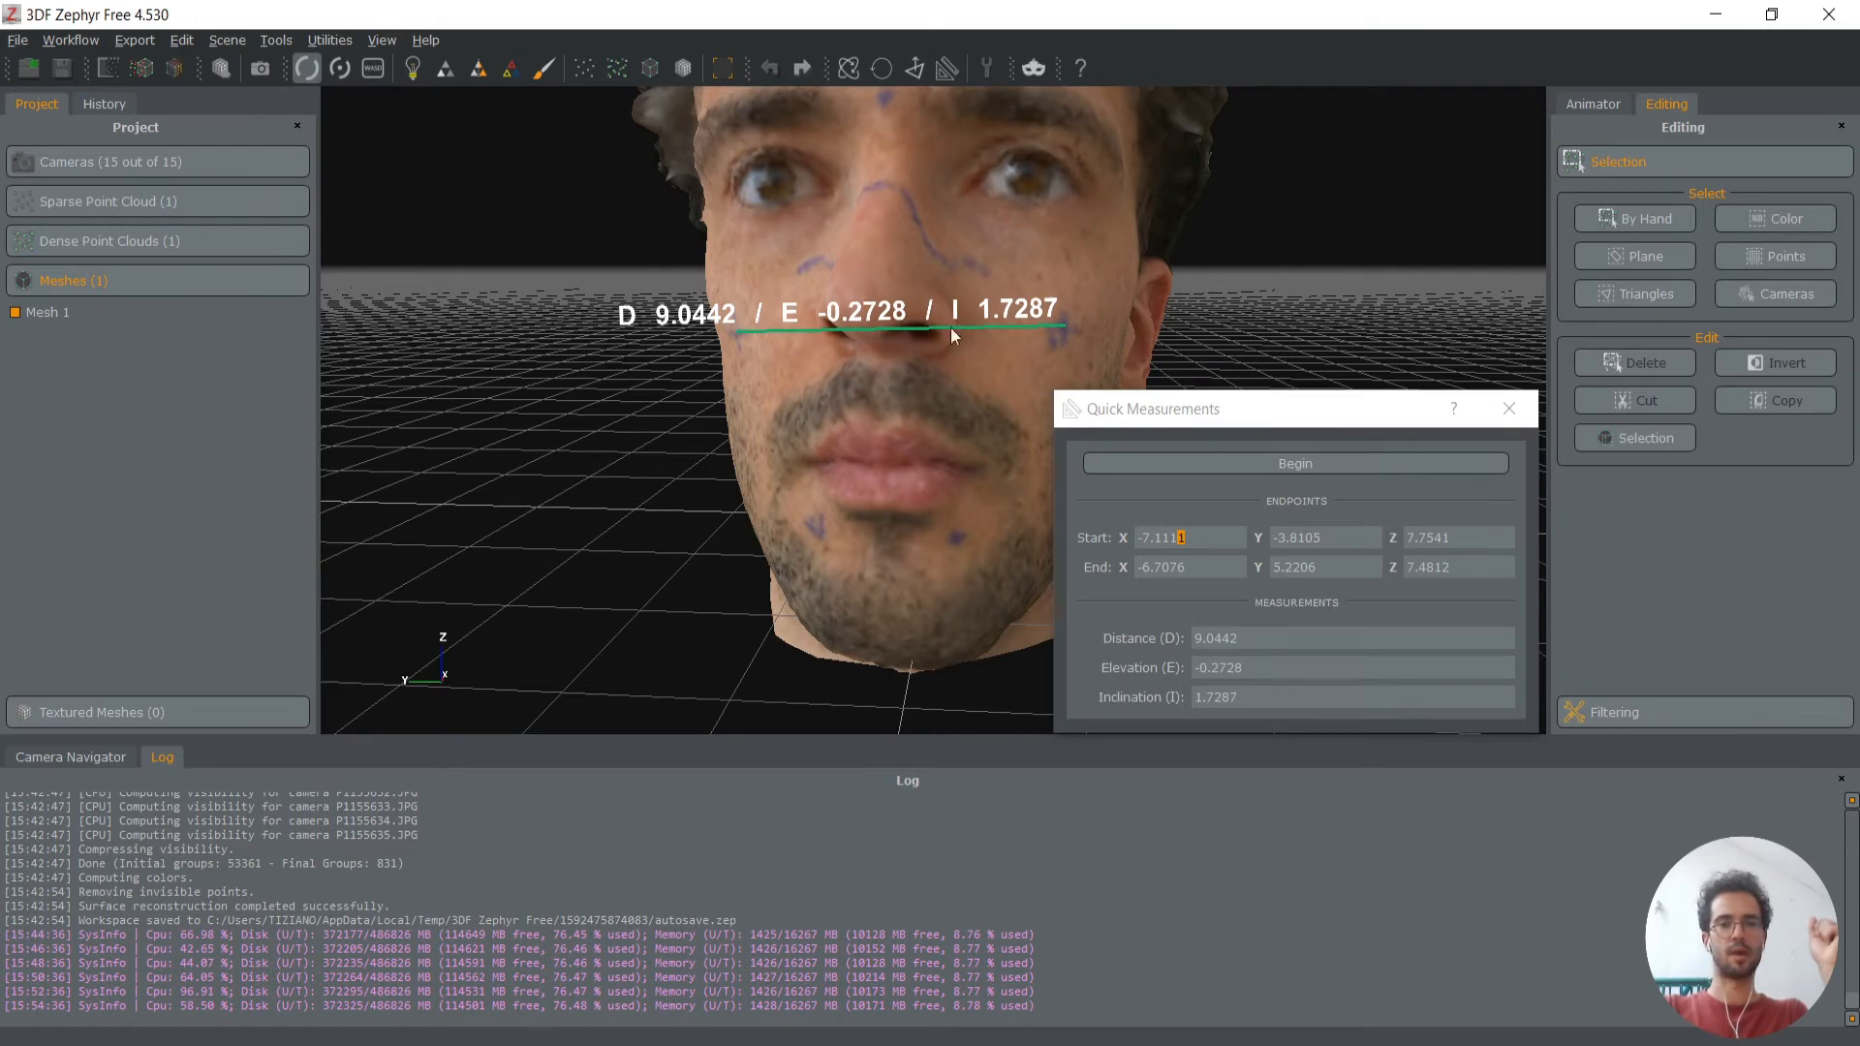
pyautogui.moveTo(1497, 416); pyautogui.dragTo(1221, 406)
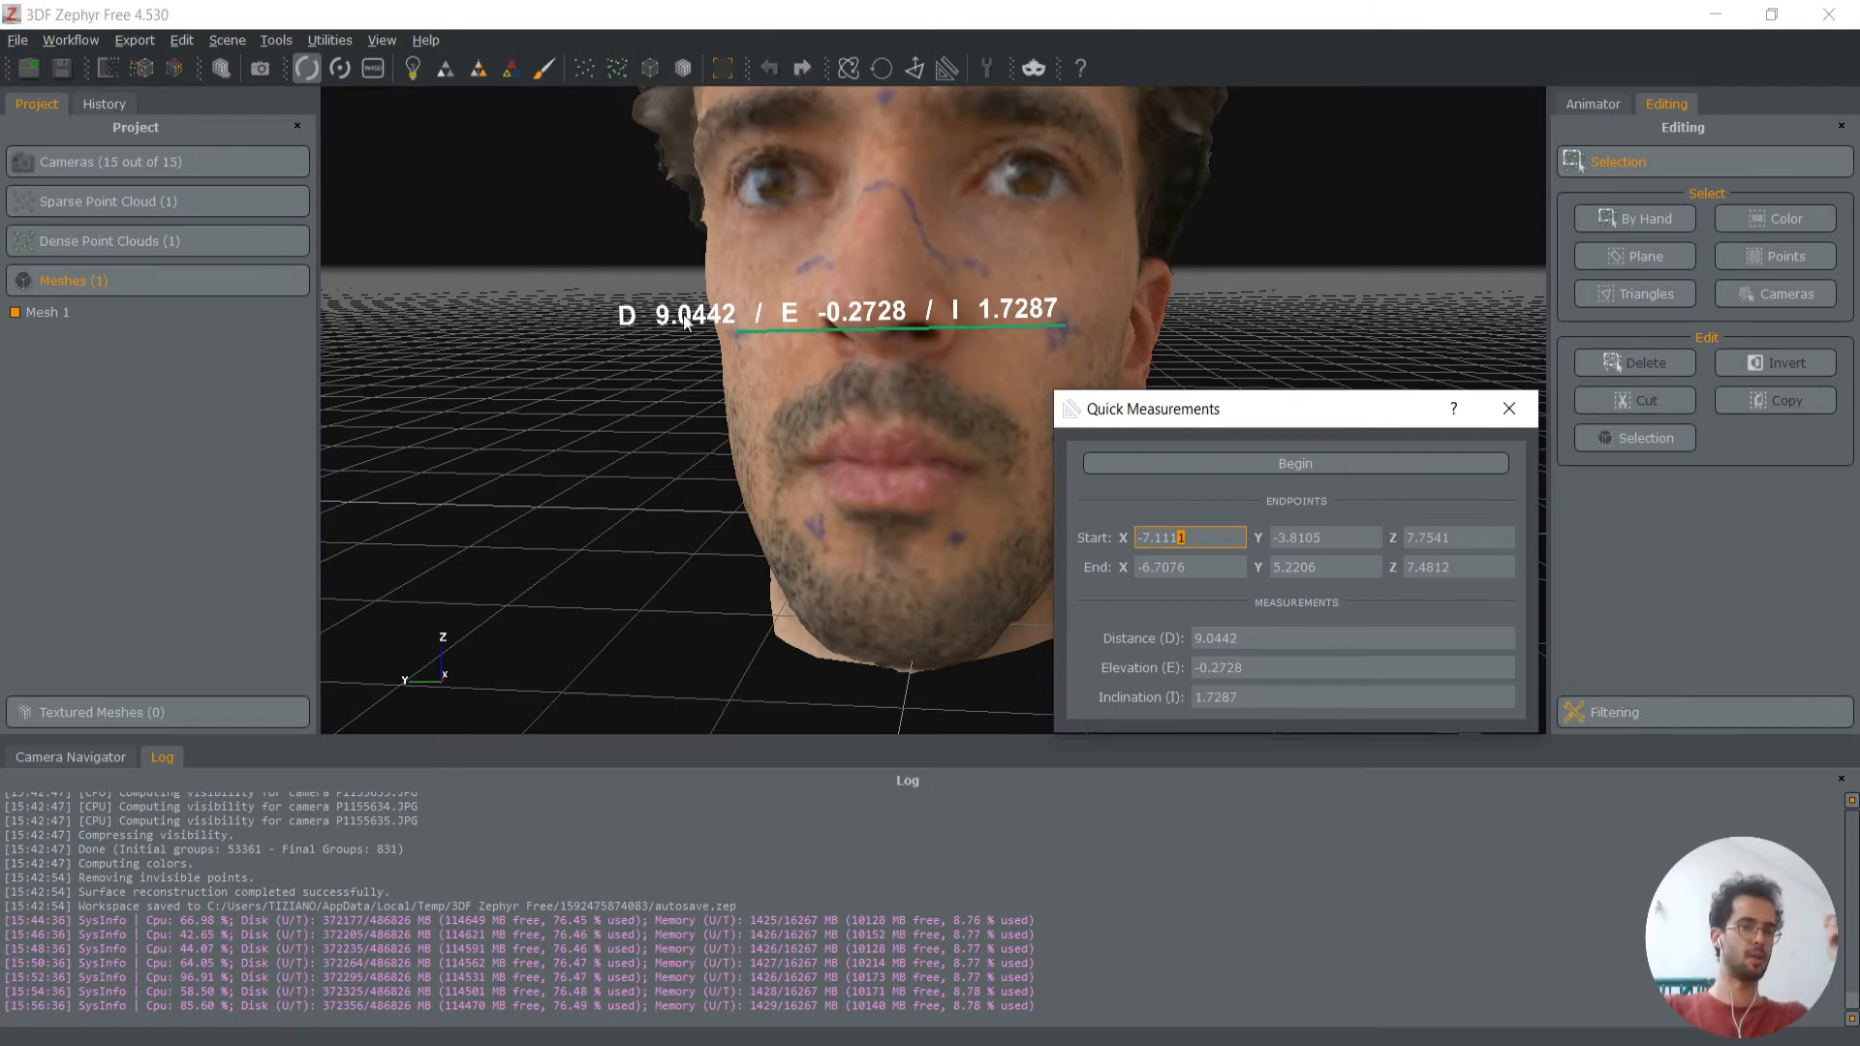
pyautogui.click(1513, 413)
# Examine the mesh's surface colour detail up close around the cheek, ear and eye
pyautogui.scroll(-4, 1204, 574)
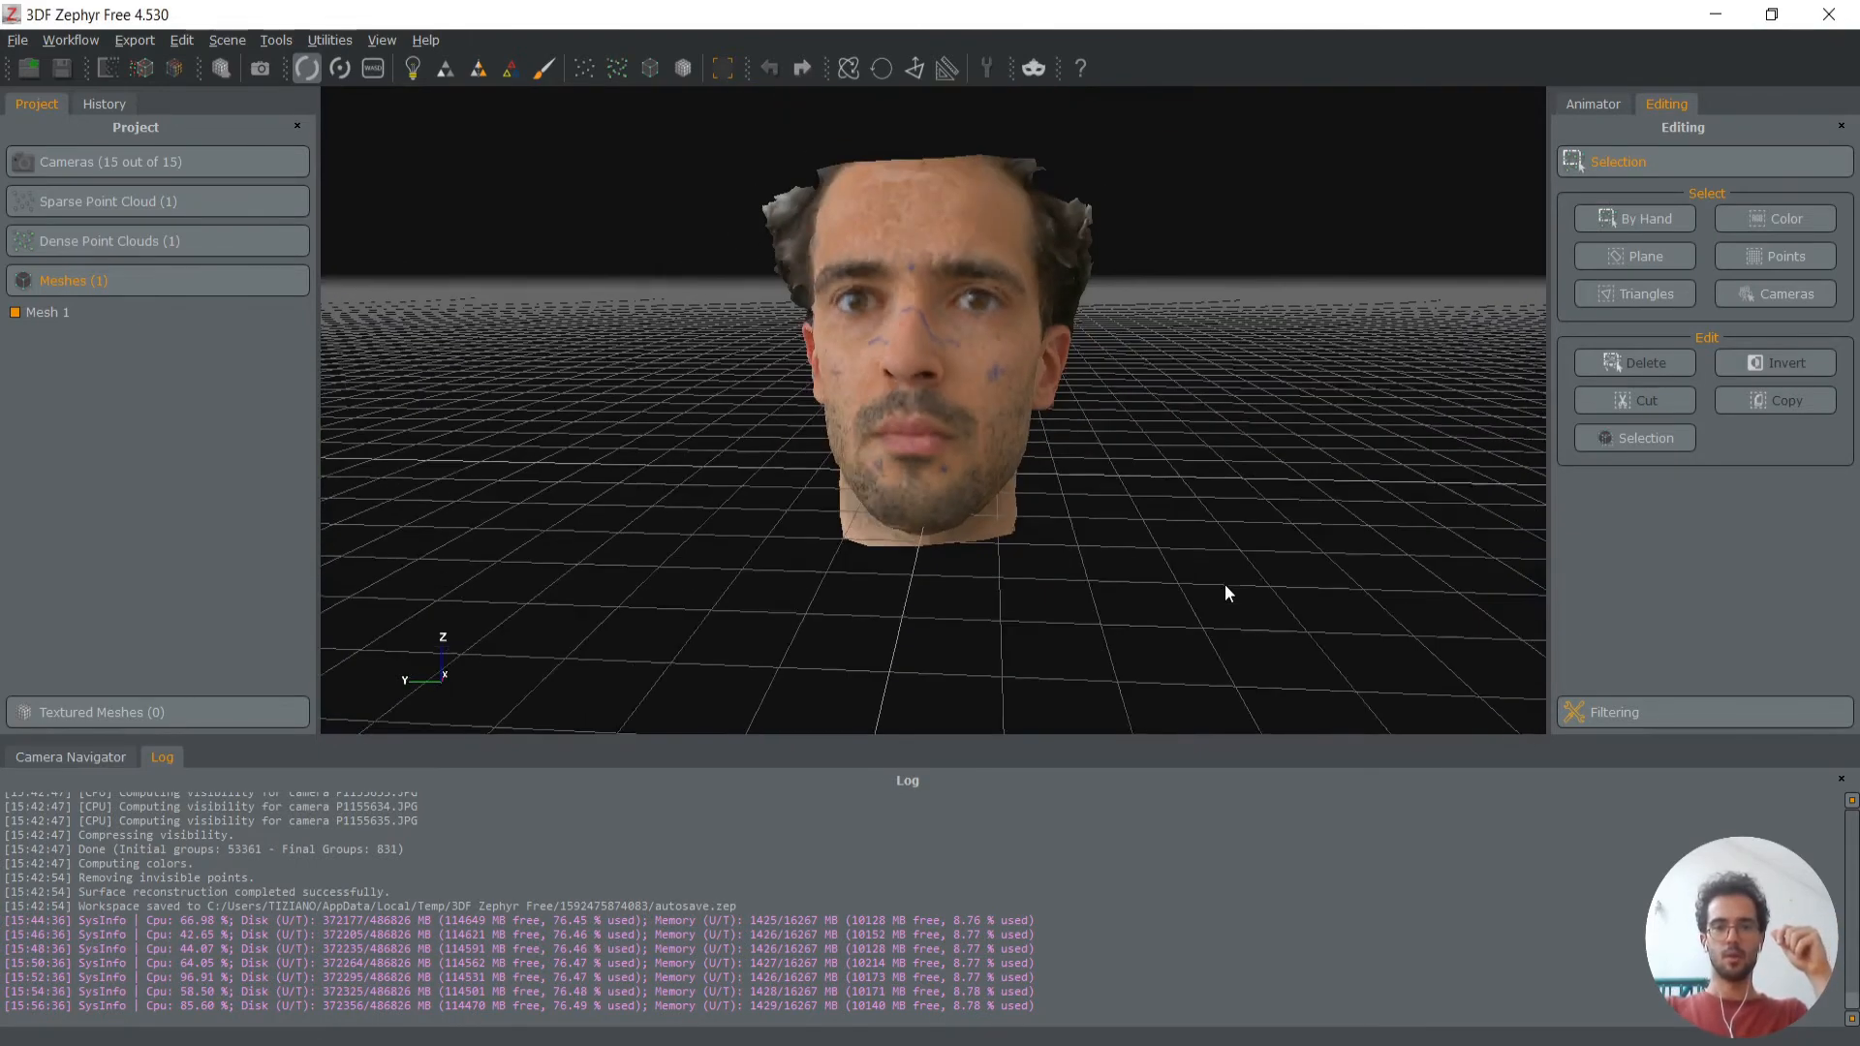
pyautogui.moveTo(1224, 584); pyautogui.dragTo(1311, 550)
pyautogui.scroll(5, 1055, 403)
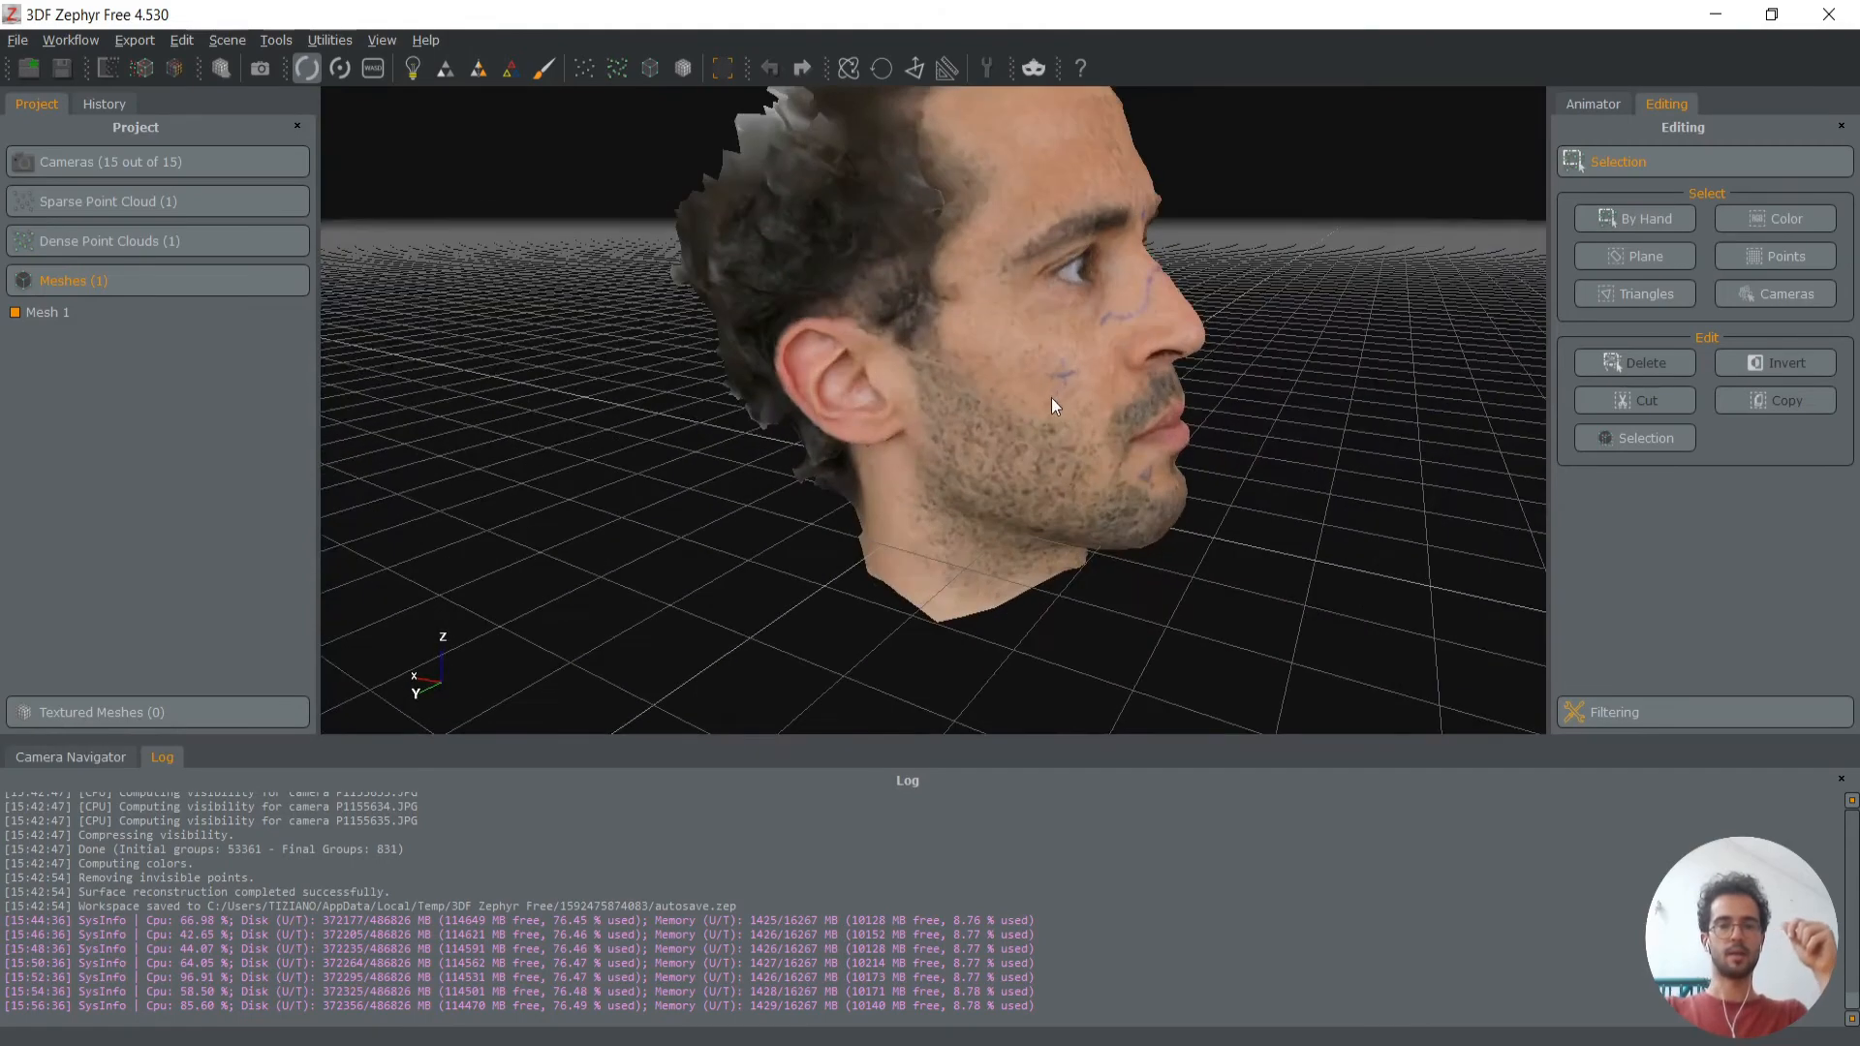
pyautogui.scroll(-5, 1084, 398)
pyautogui.moveTo(1013, 514); pyautogui.dragTo(1046, 278)
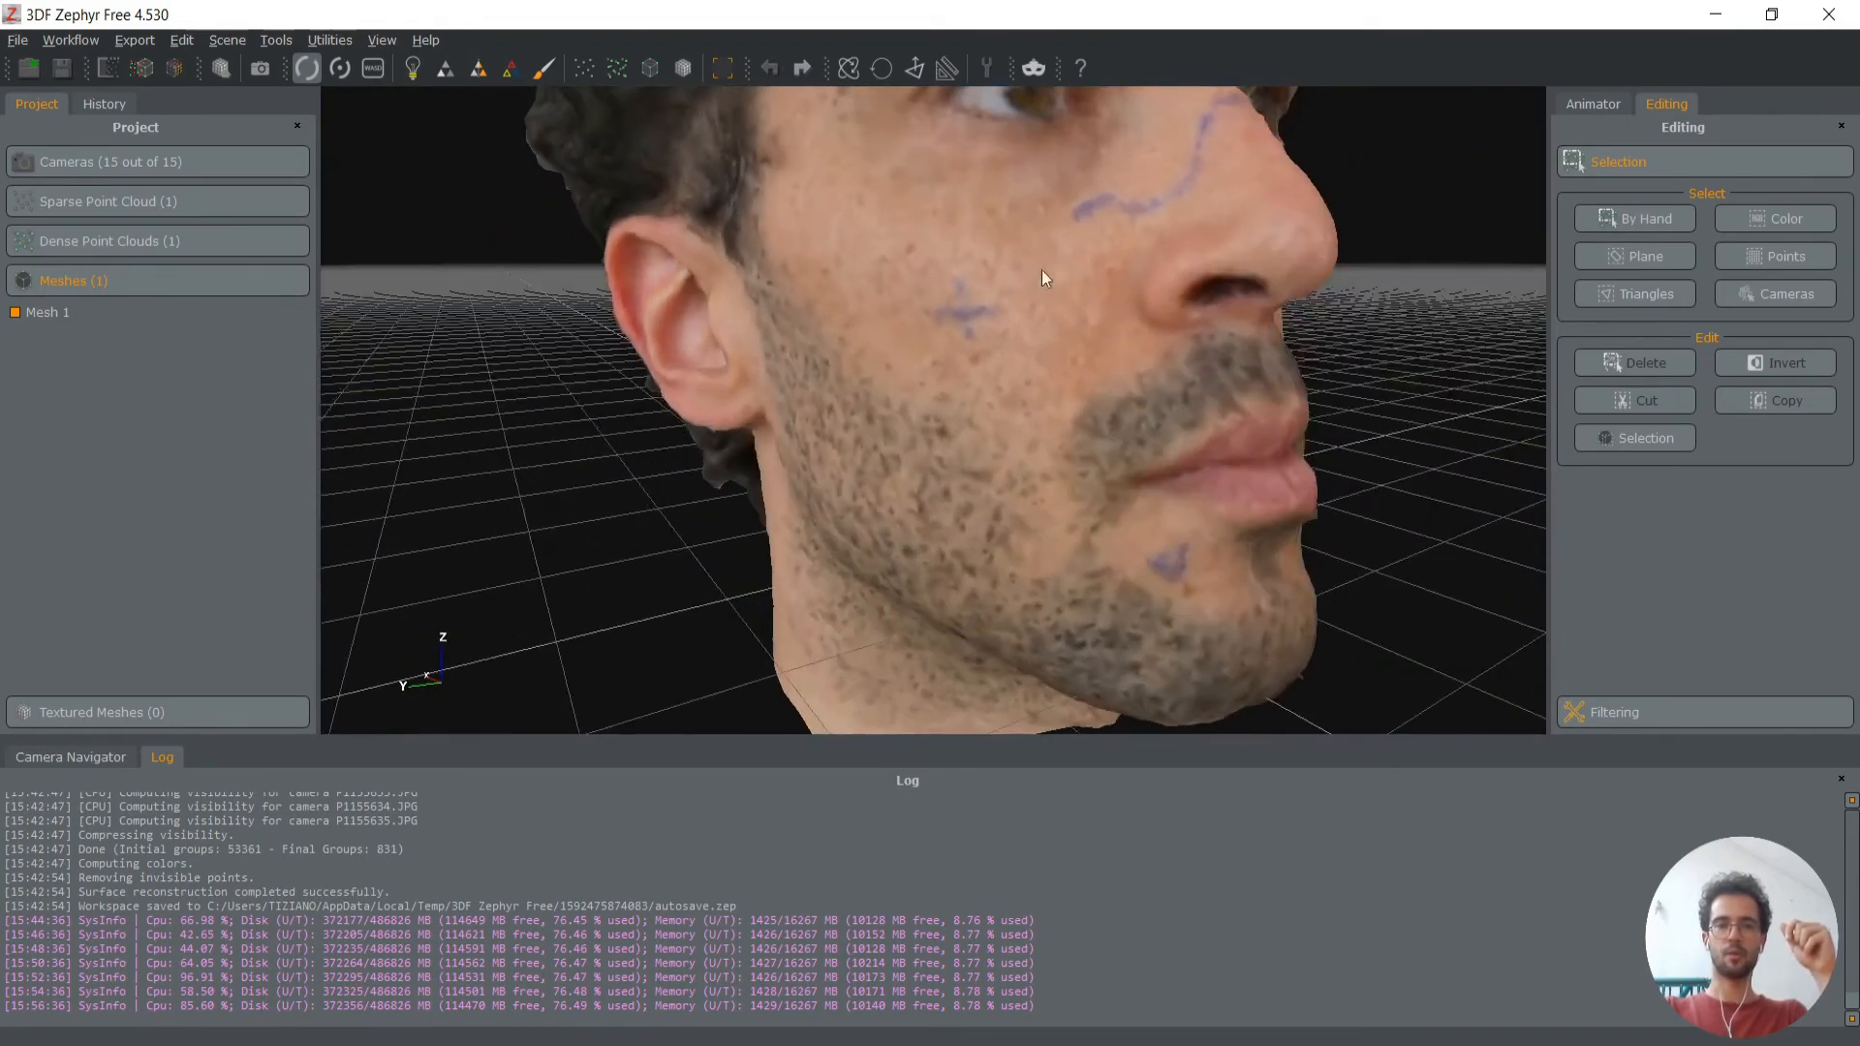
pyautogui.scroll(5, 1046, 278)
pyautogui.moveTo(936, 267); pyautogui.dragTo(918, 368, button='middle')
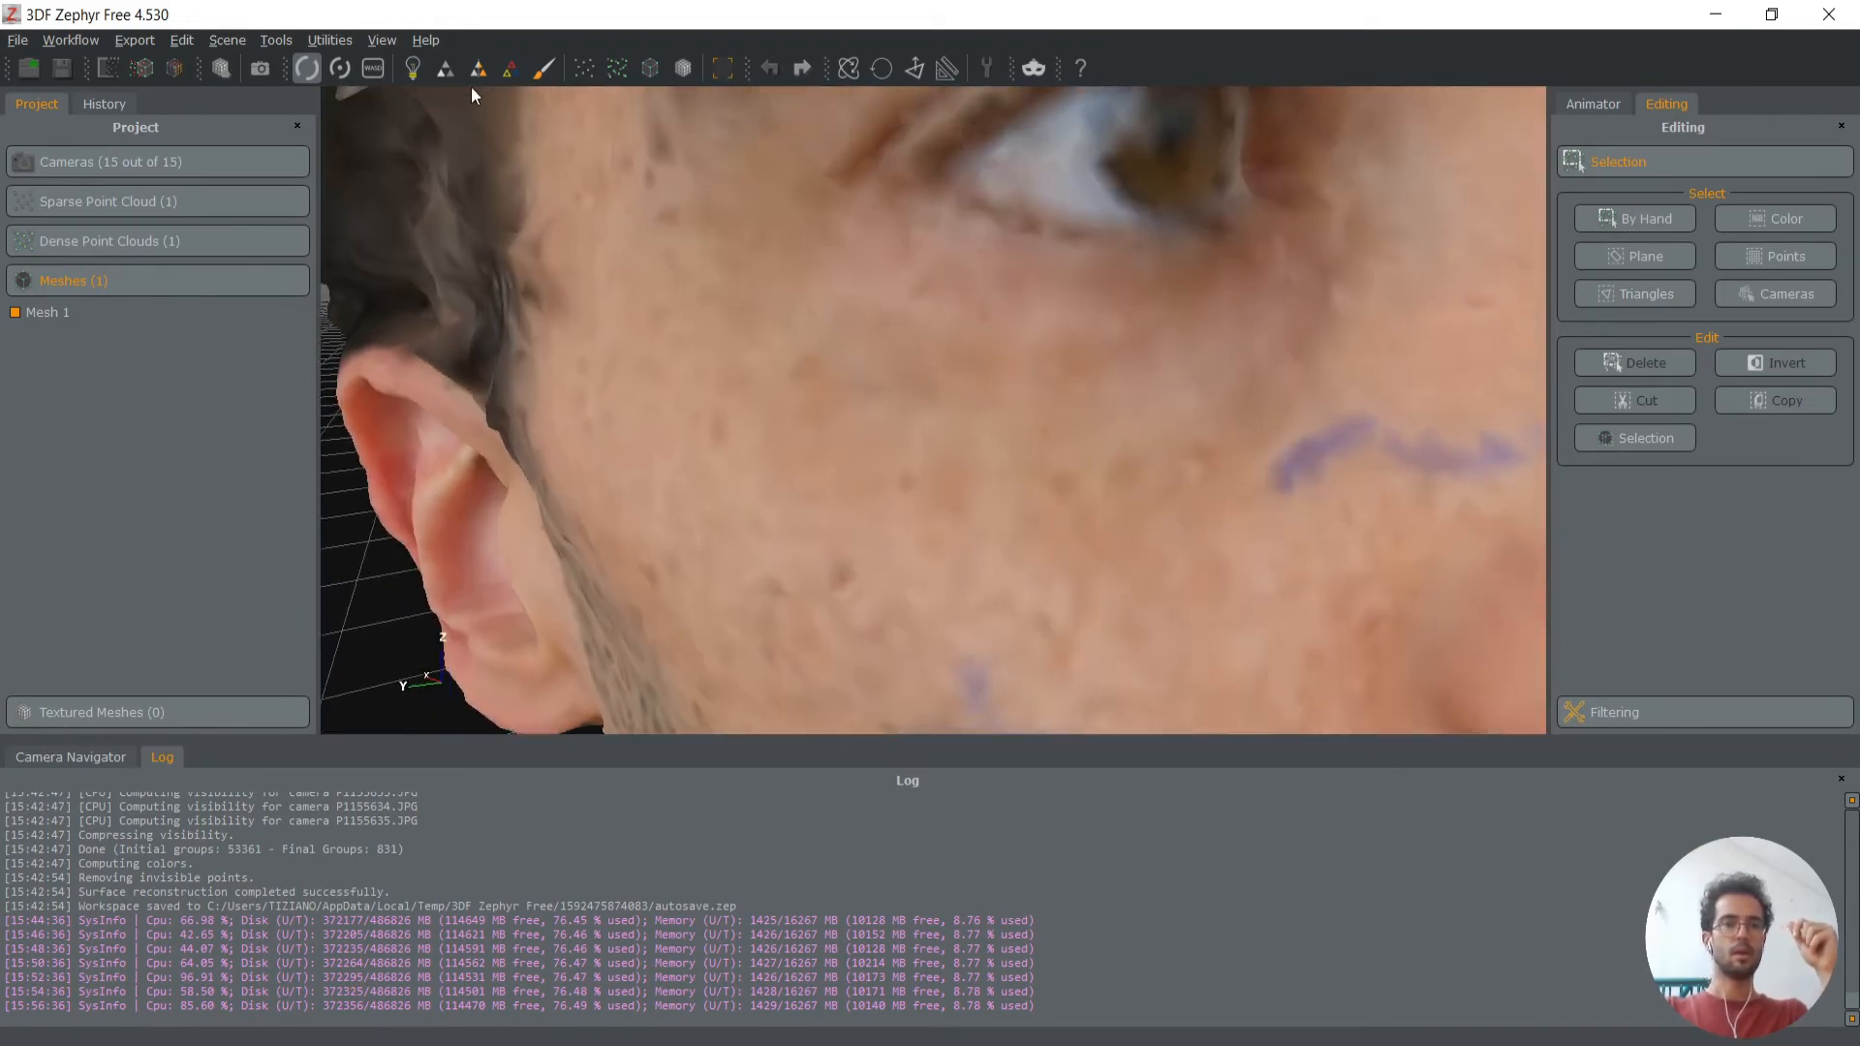
pyautogui.scroll(3, 887, 374)
pyautogui.scroll(-3, 872, 414)
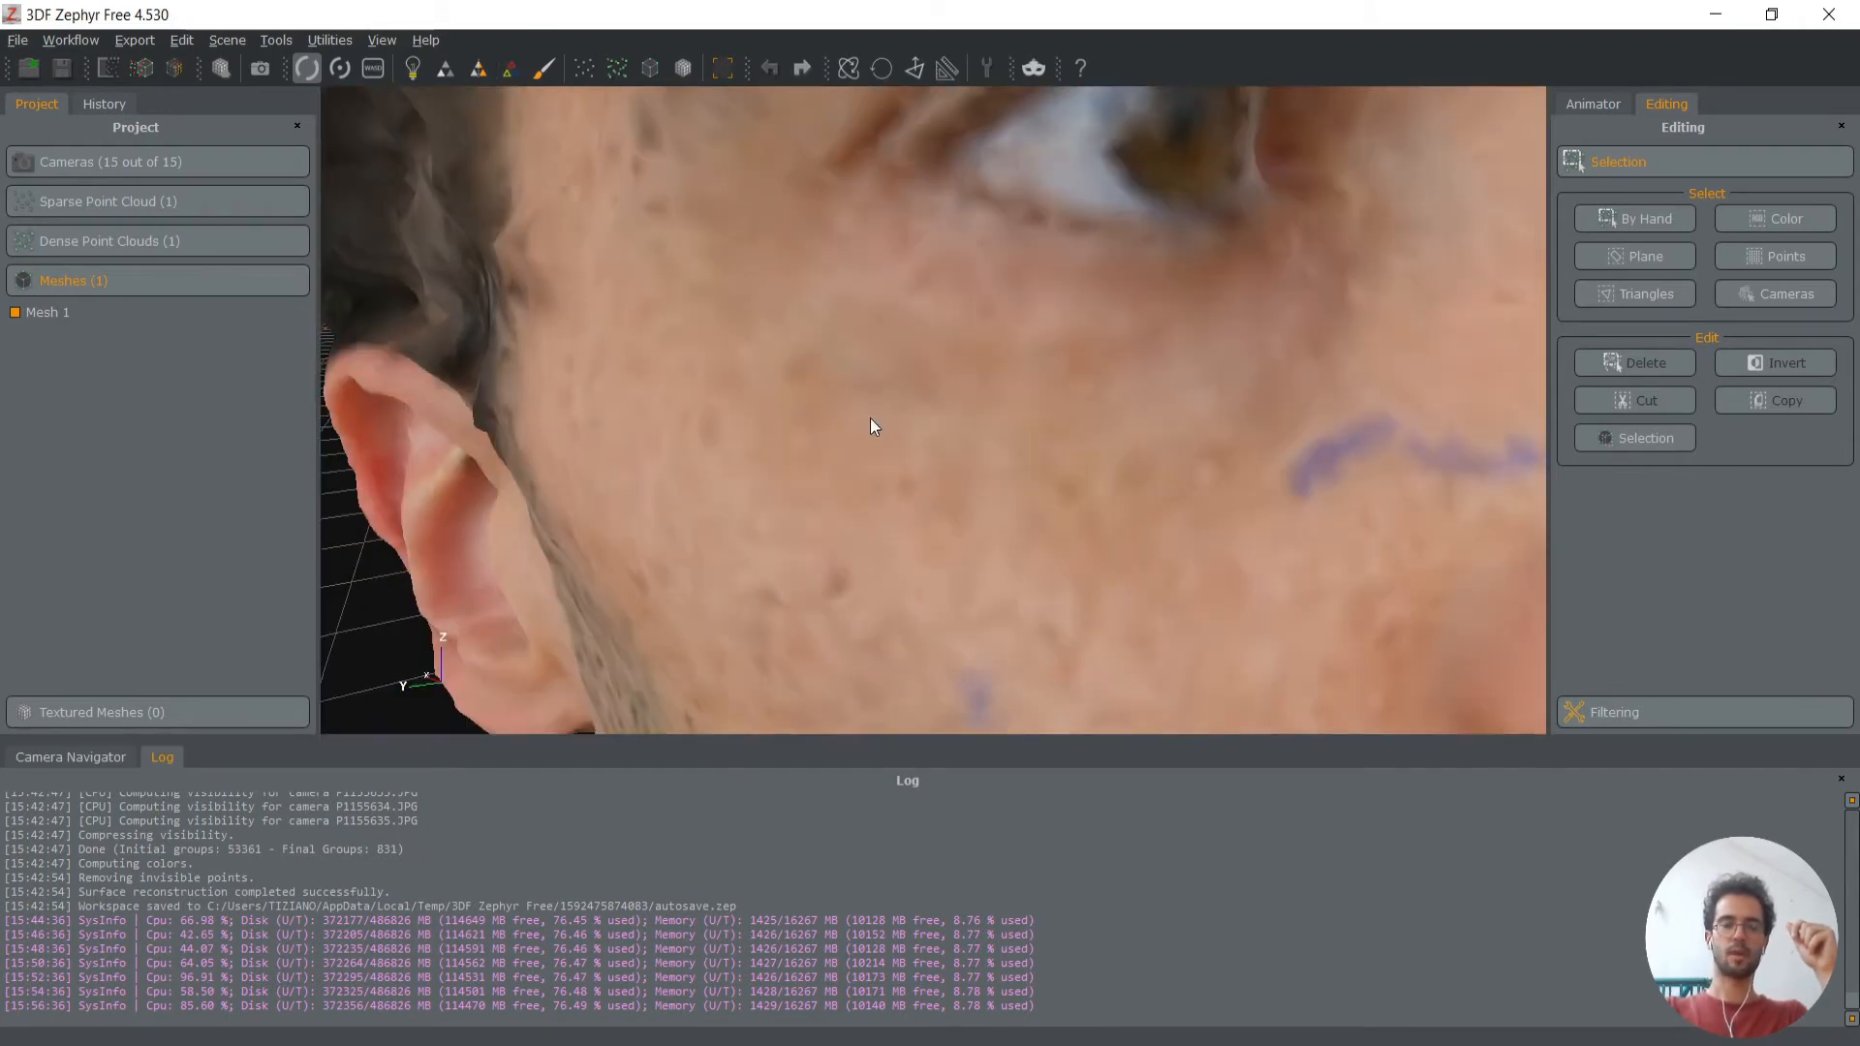
pyautogui.scroll(-5, 988, 456)
pyautogui.moveTo(1059, 507); pyautogui.dragTo(1094, 488)
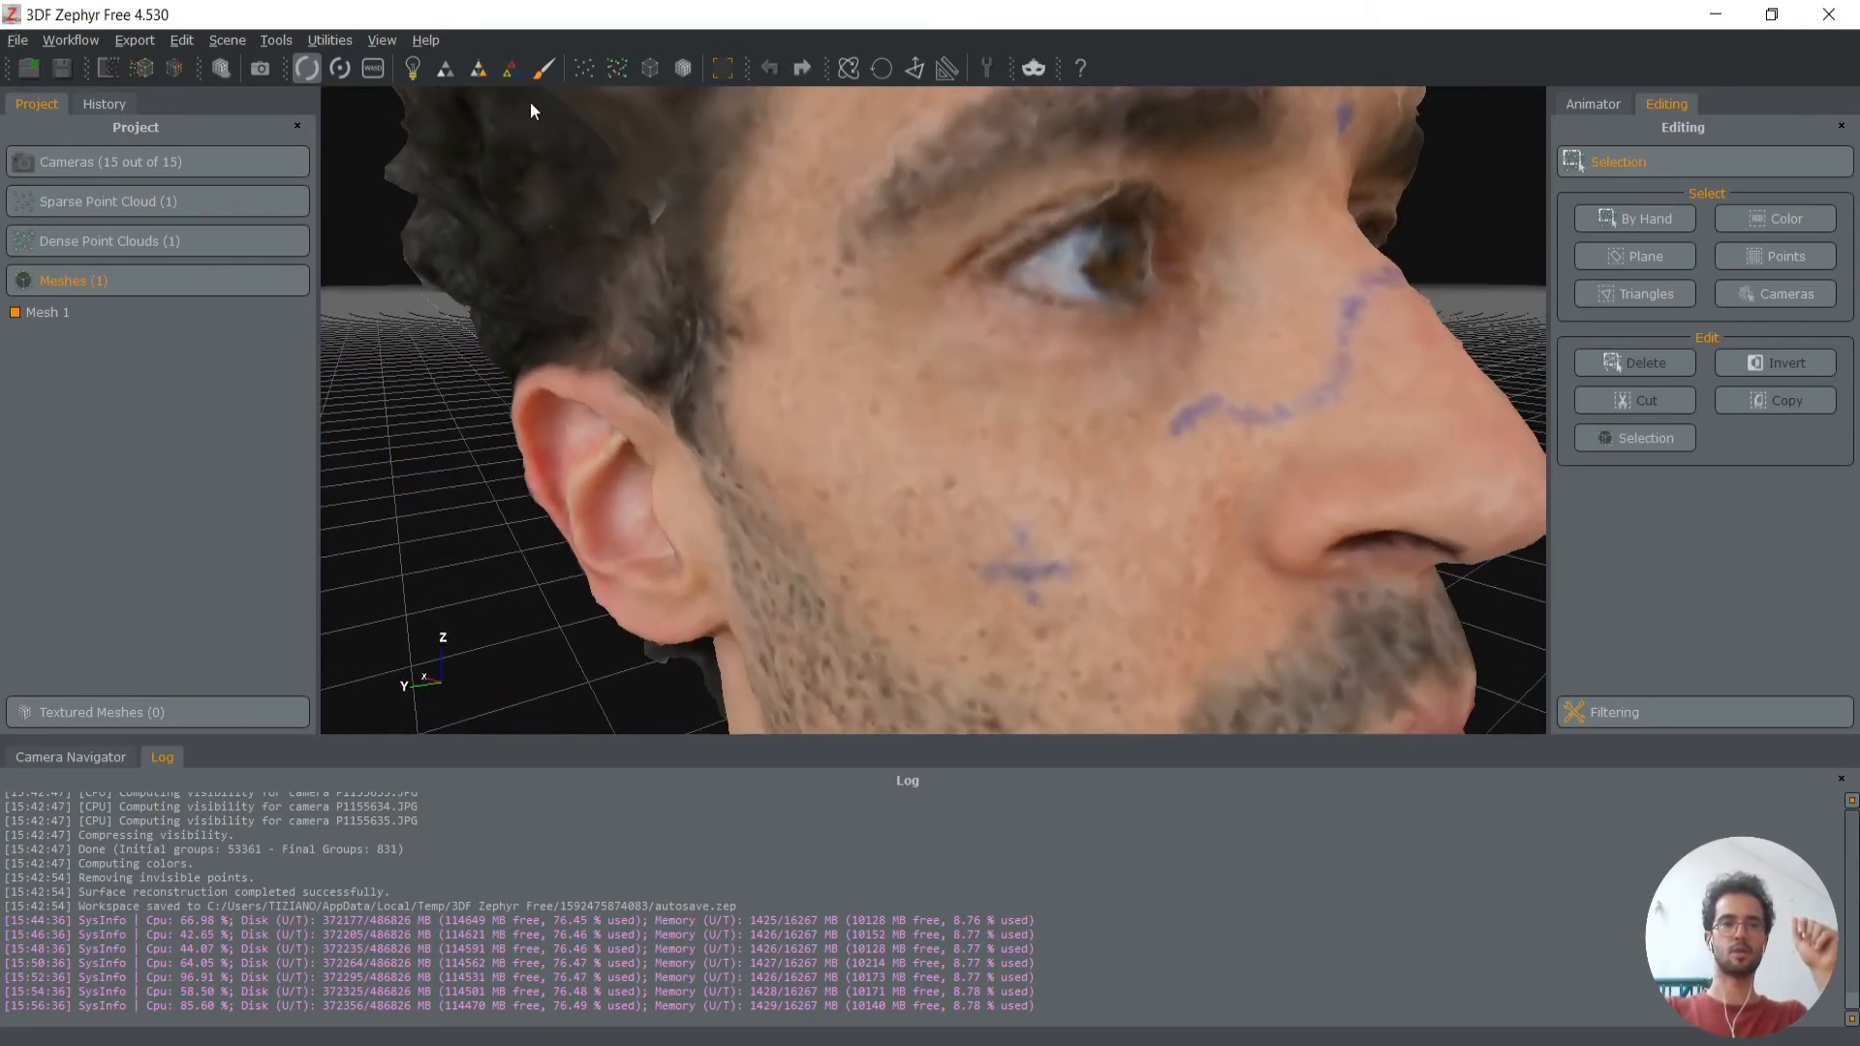
# Show the mesh as a wireframe, inspect its triangles on the cheek, and return to the solid coloured display
pyautogui.click(509, 69)
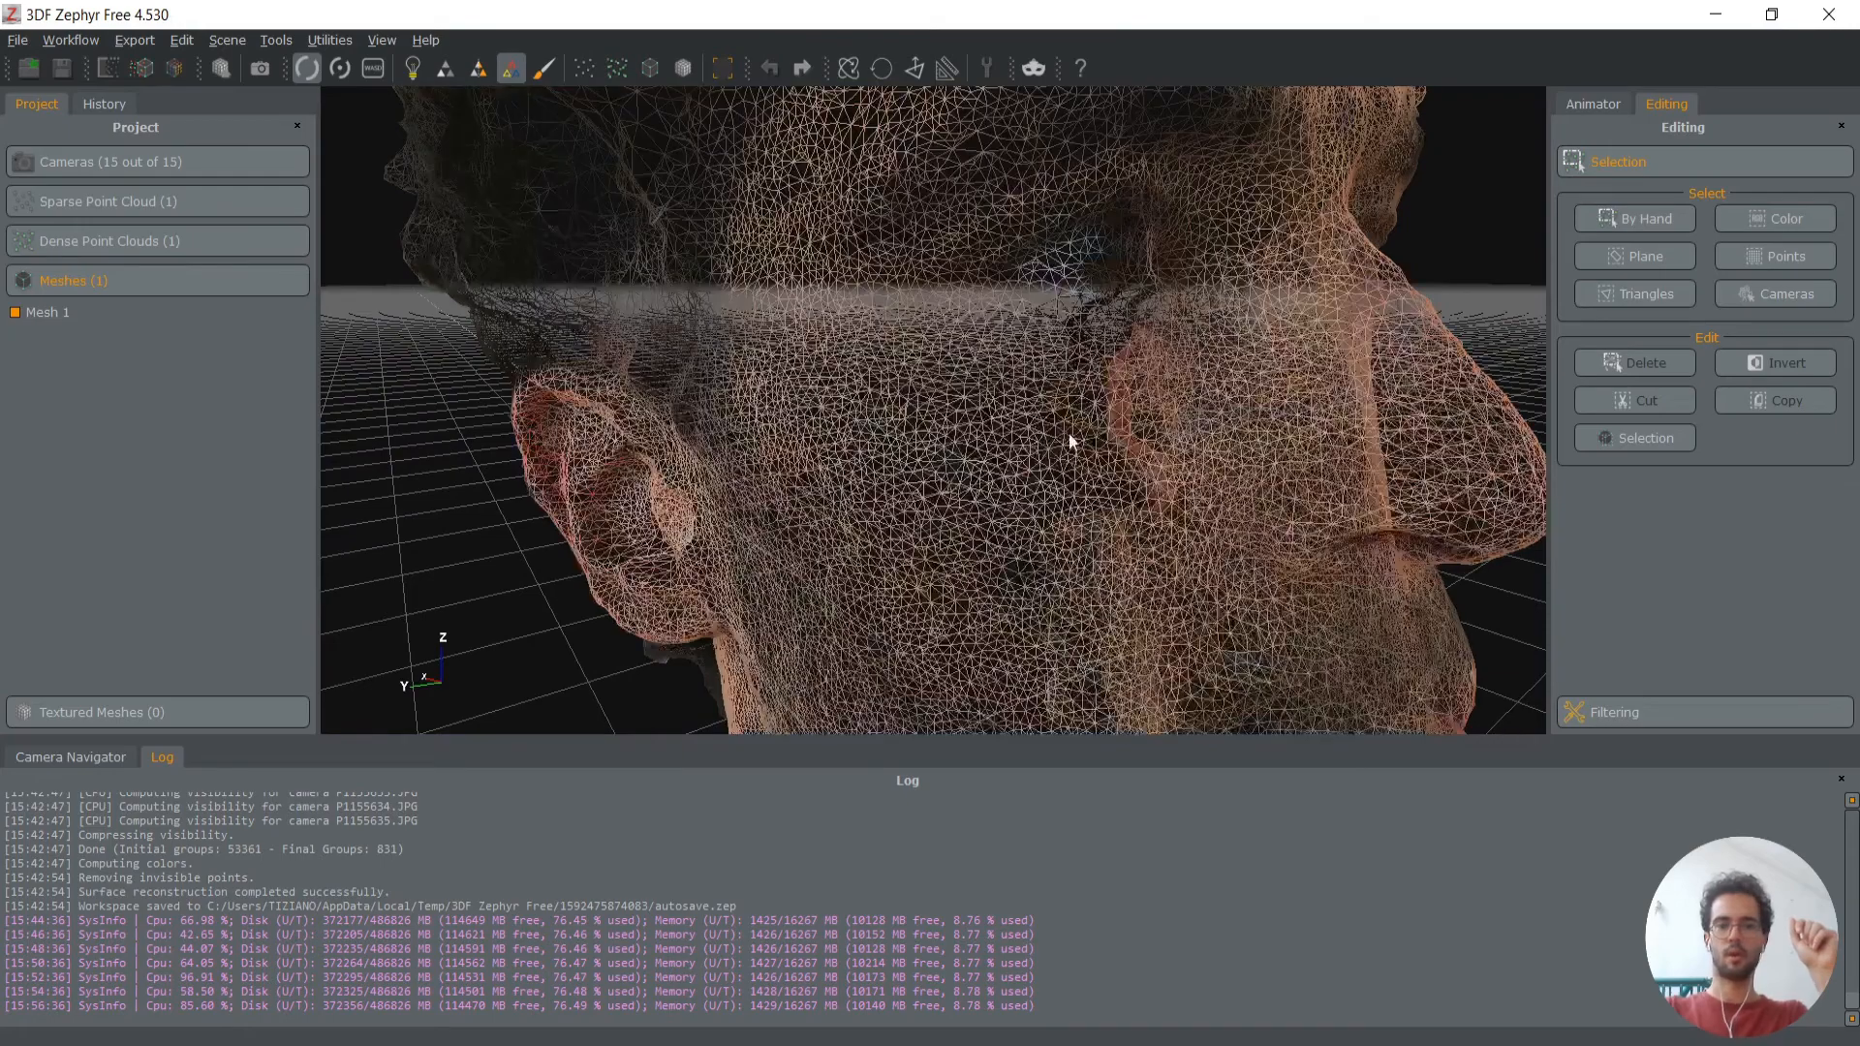
pyautogui.scroll(5, 1070, 444)
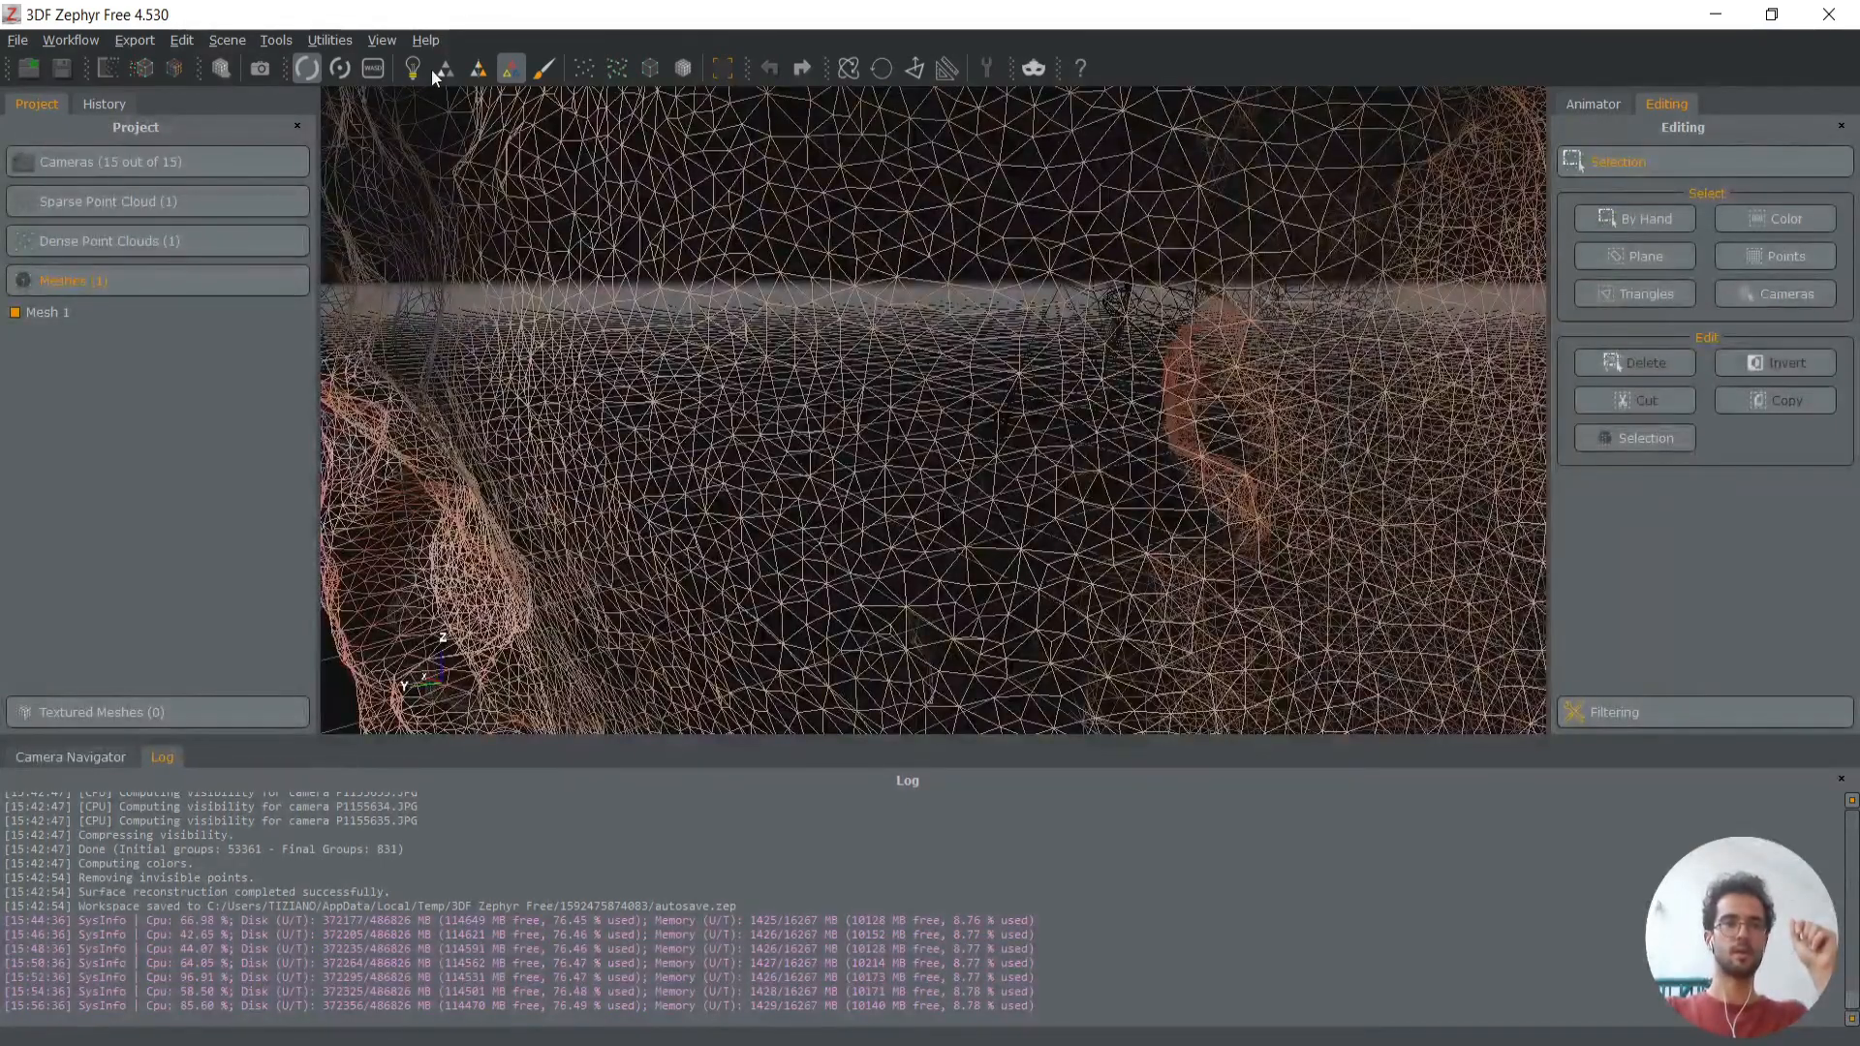
pyautogui.scroll(-5, 773, 417)
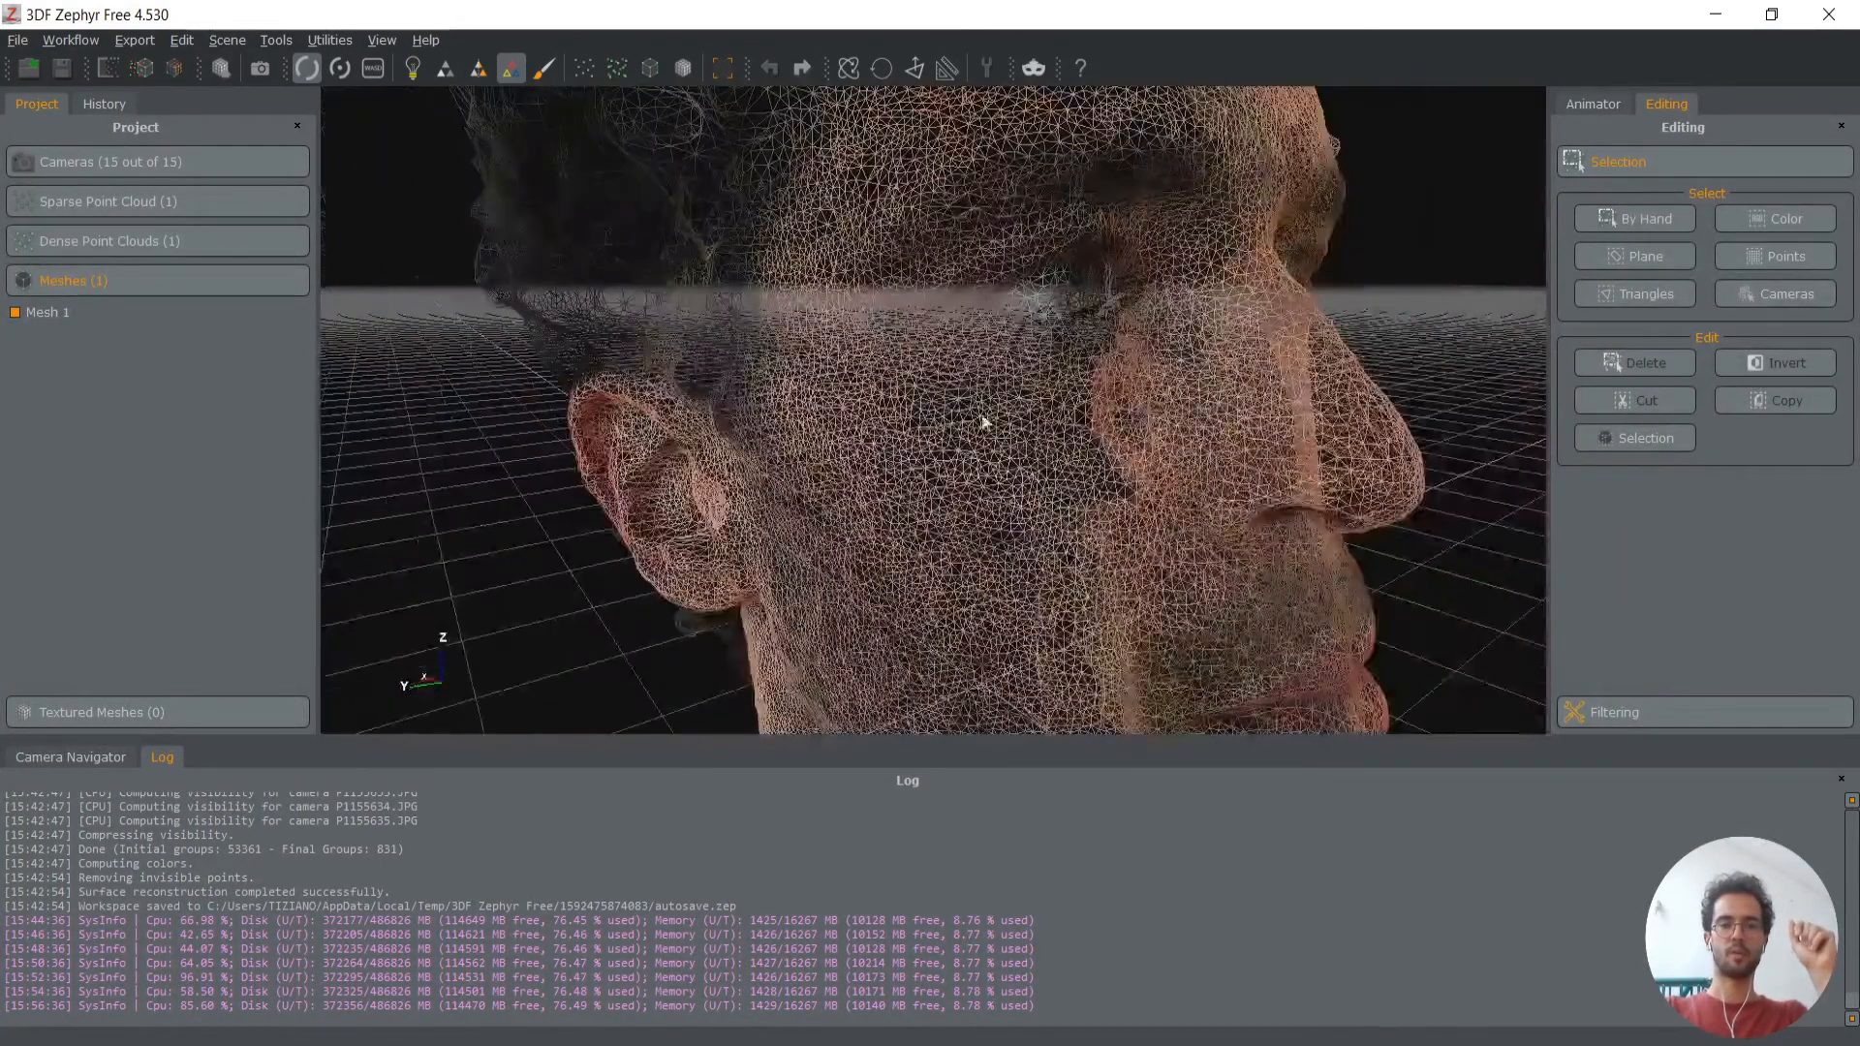
pyautogui.click(510, 68)
pyautogui.scroll(-3, 1024, 445)
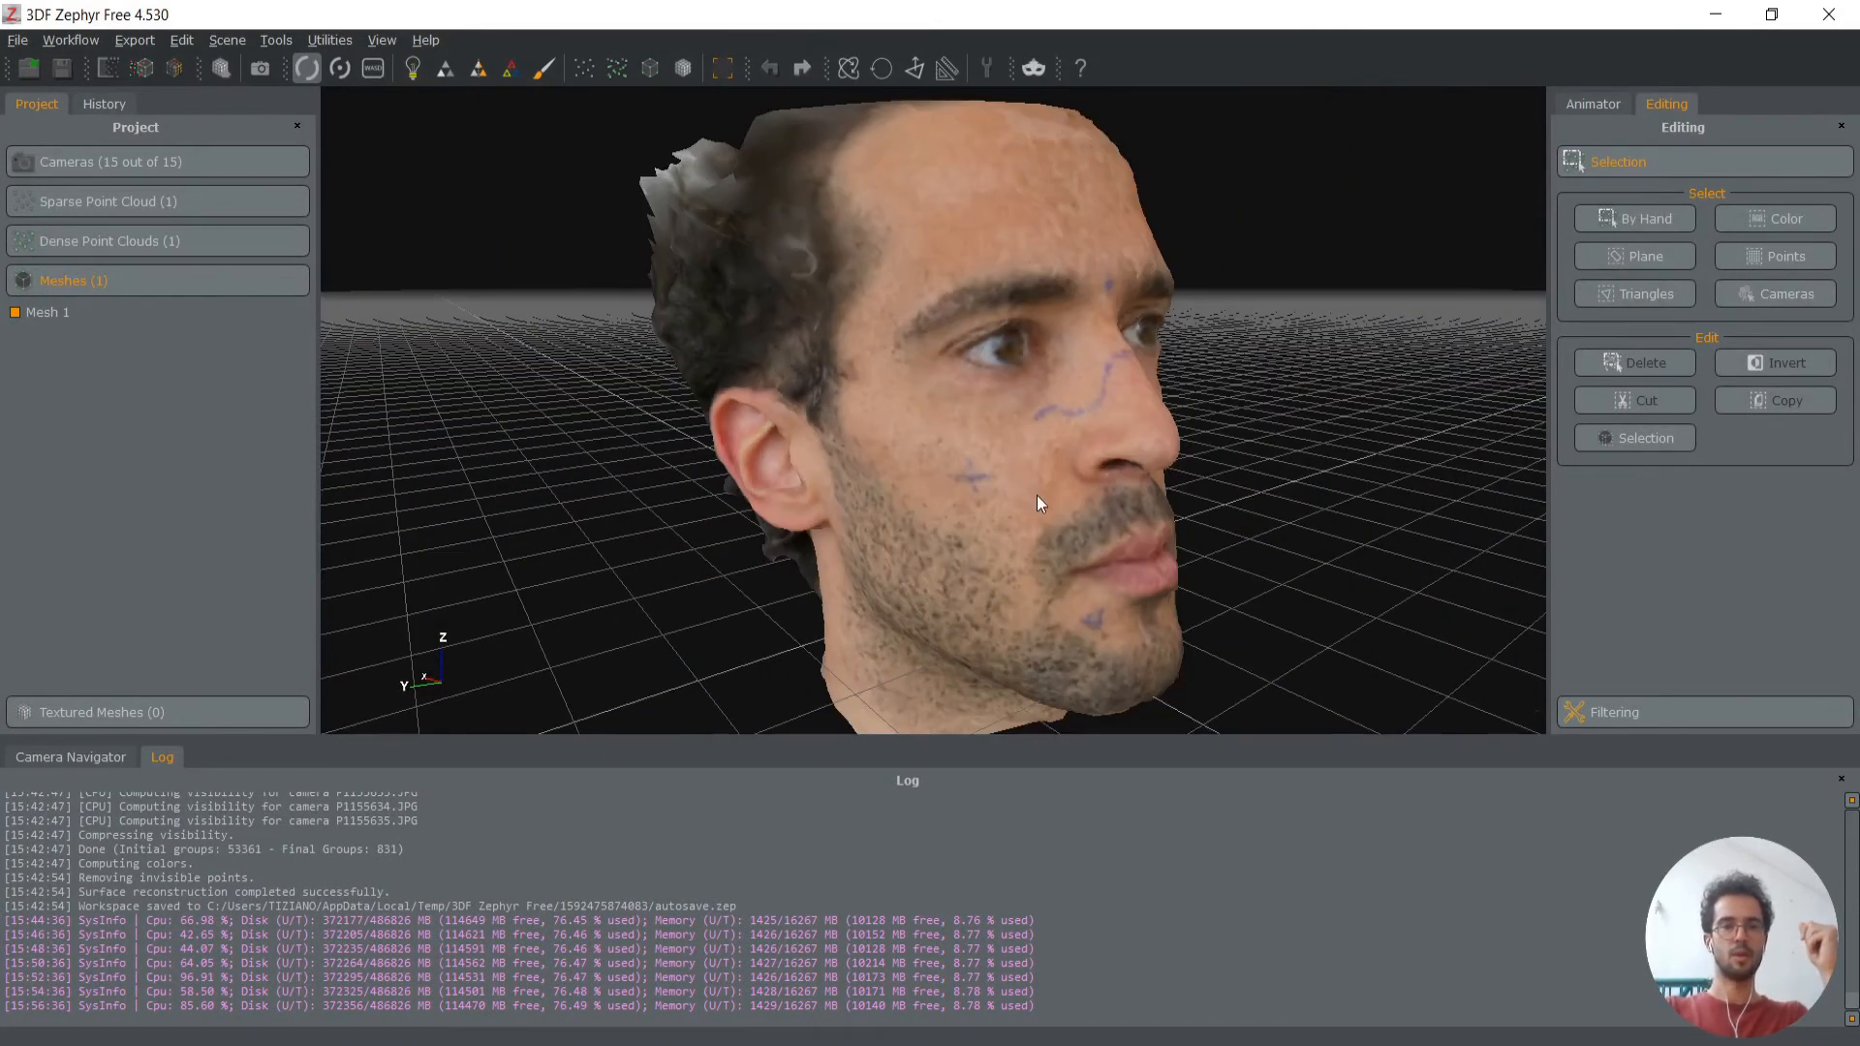
pyautogui.moveTo(1037, 497); pyautogui.dragTo(1141, 506)
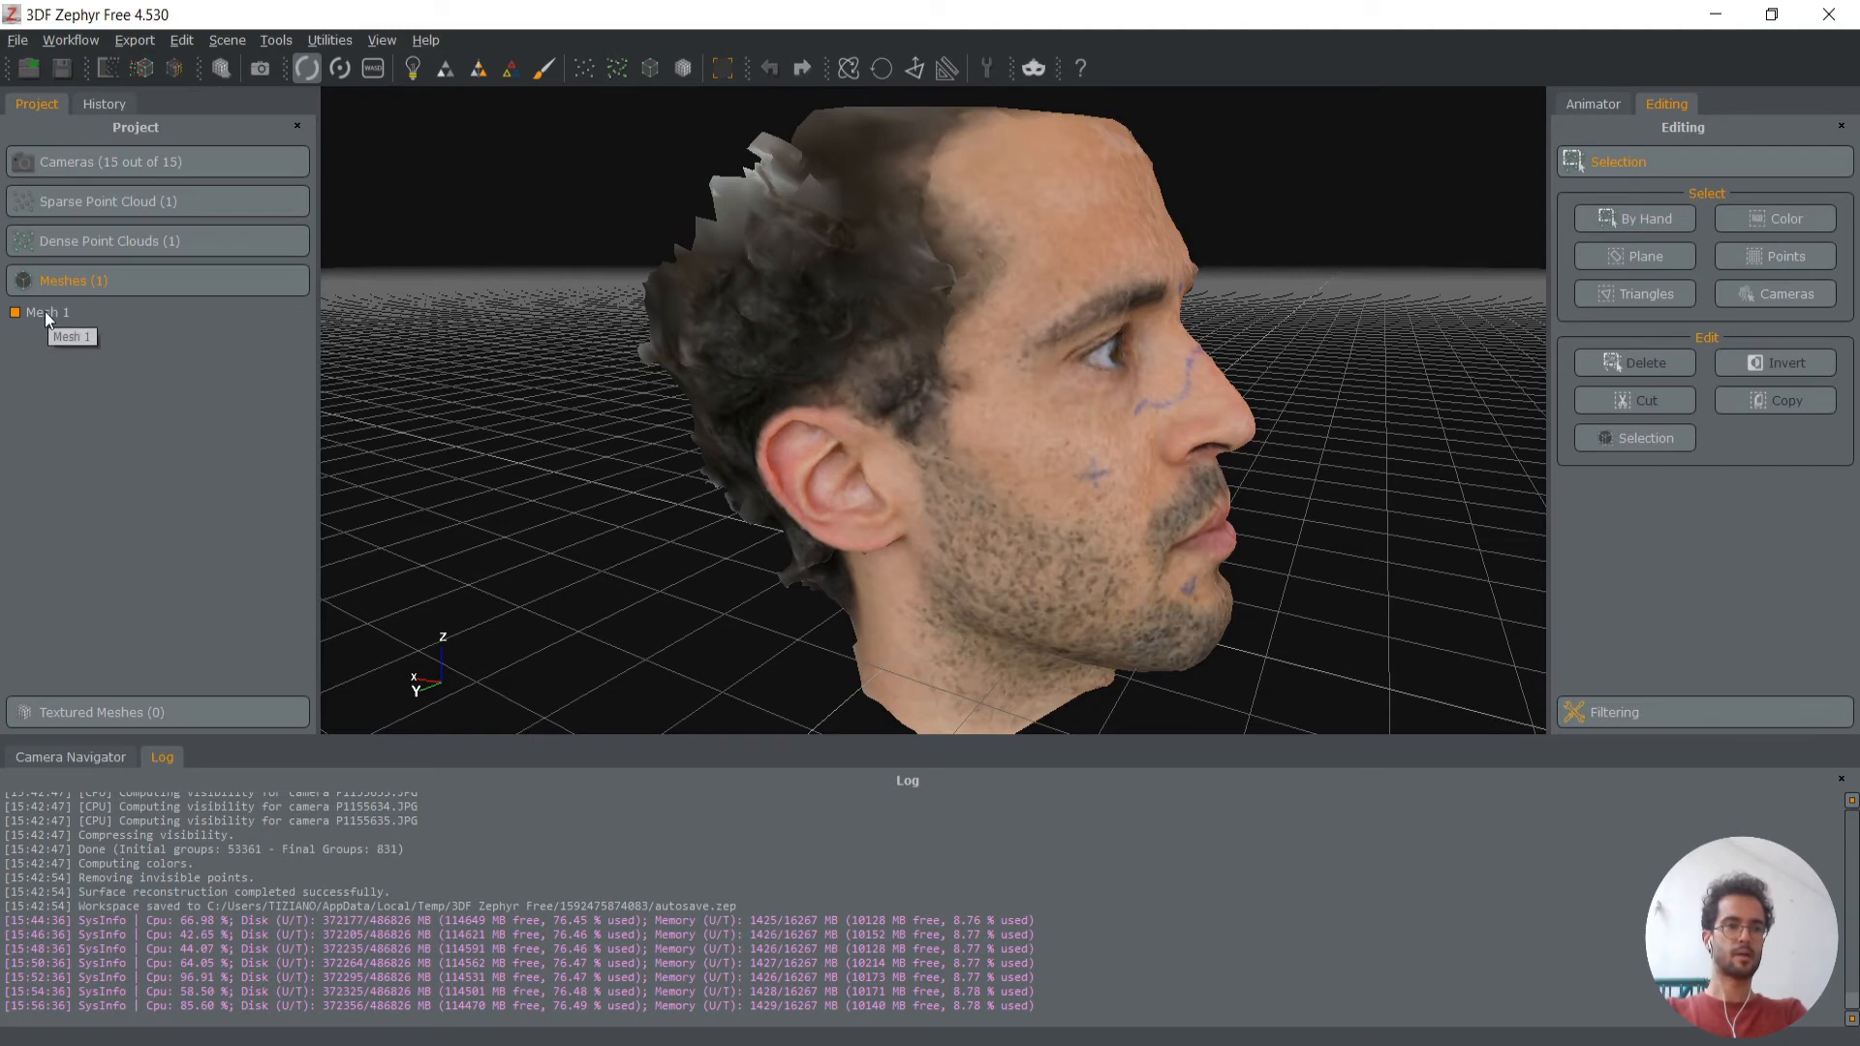
# Start the Textured Mesh wizard with Mesh 1 and set it to use only hand-picked cameras for texturing
pyautogui.click(175, 68)
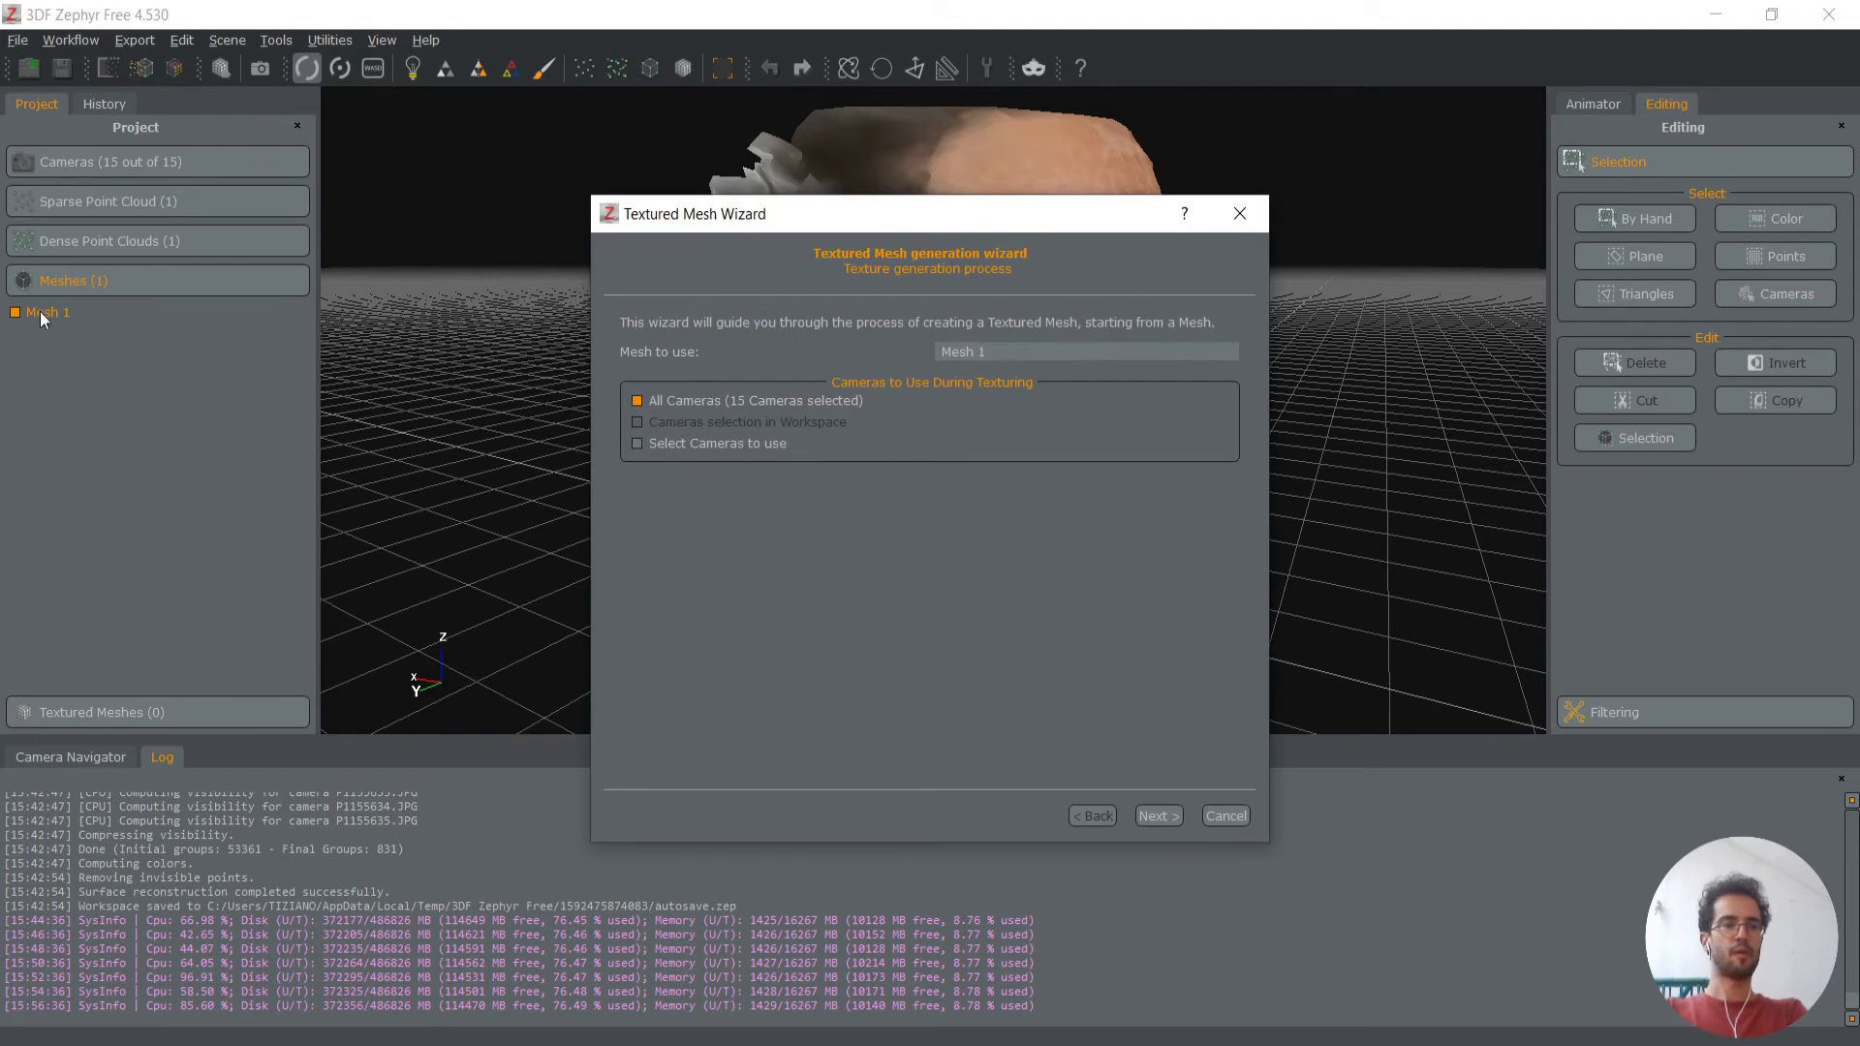
pyautogui.click(976, 353)
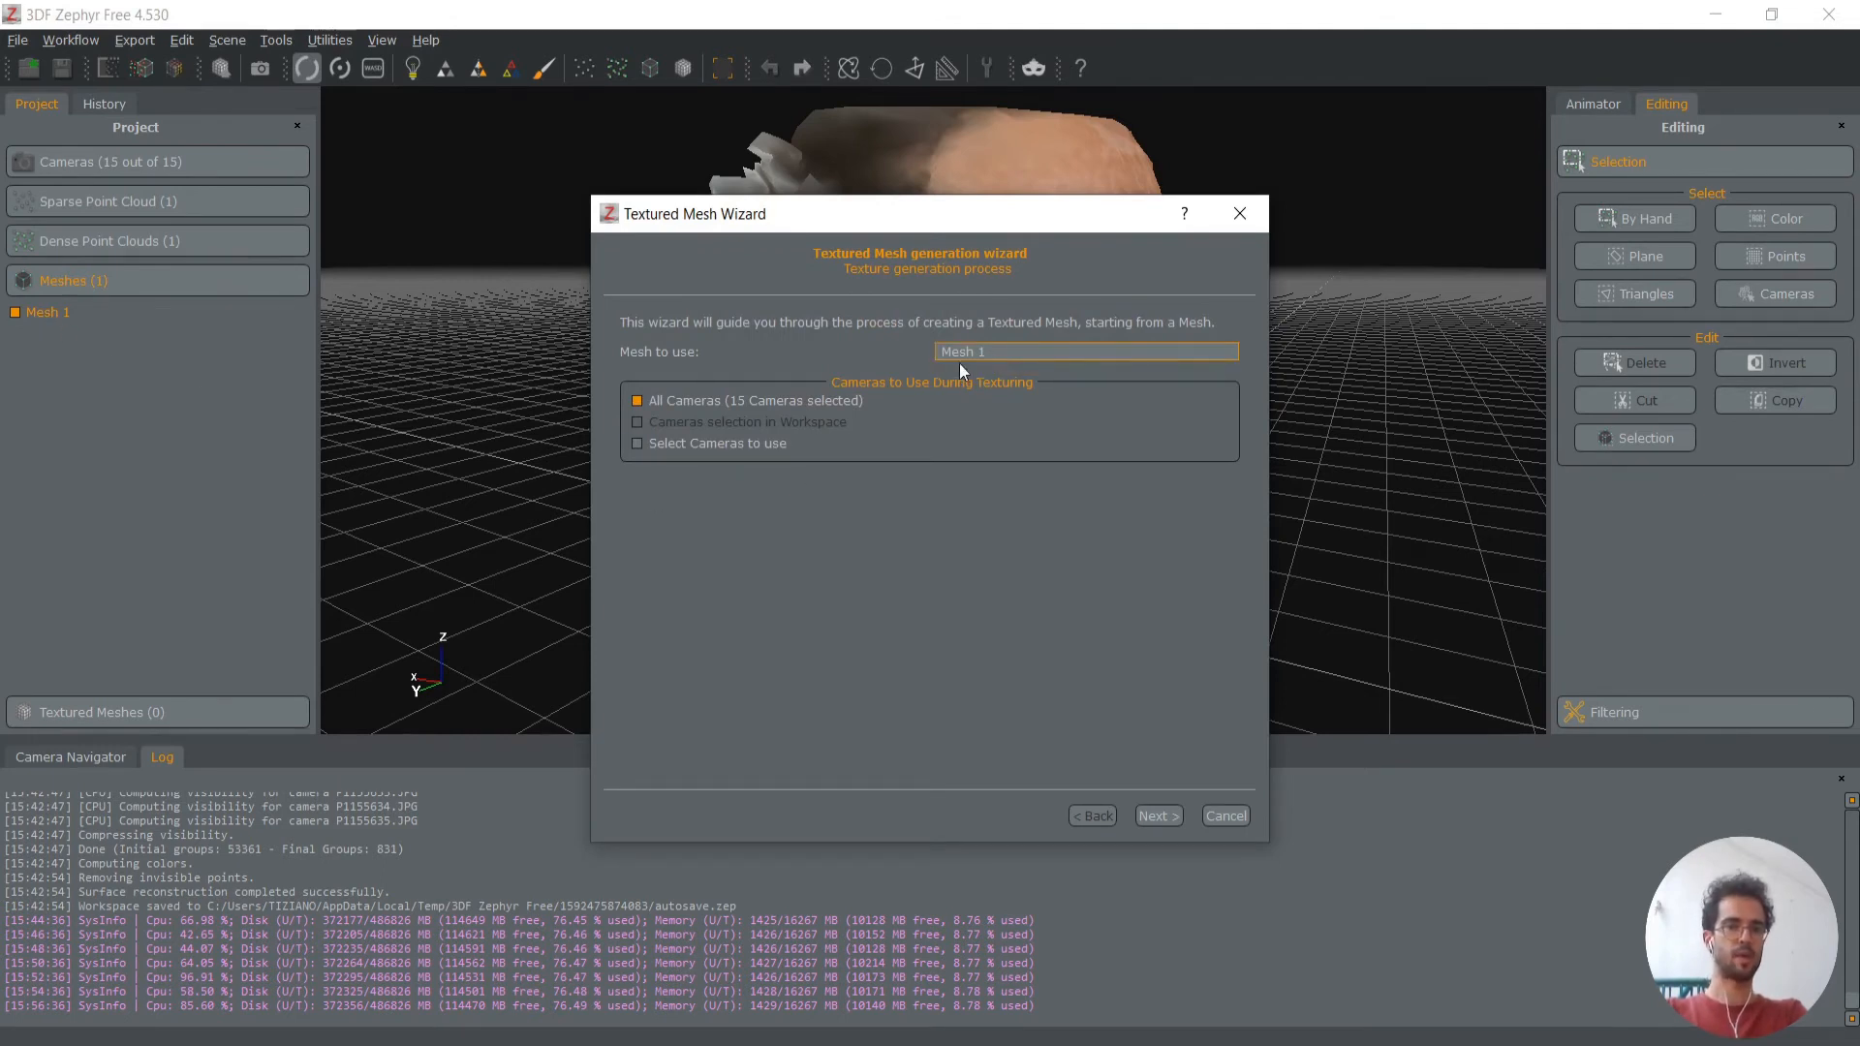
pyautogui.click(984, 368)
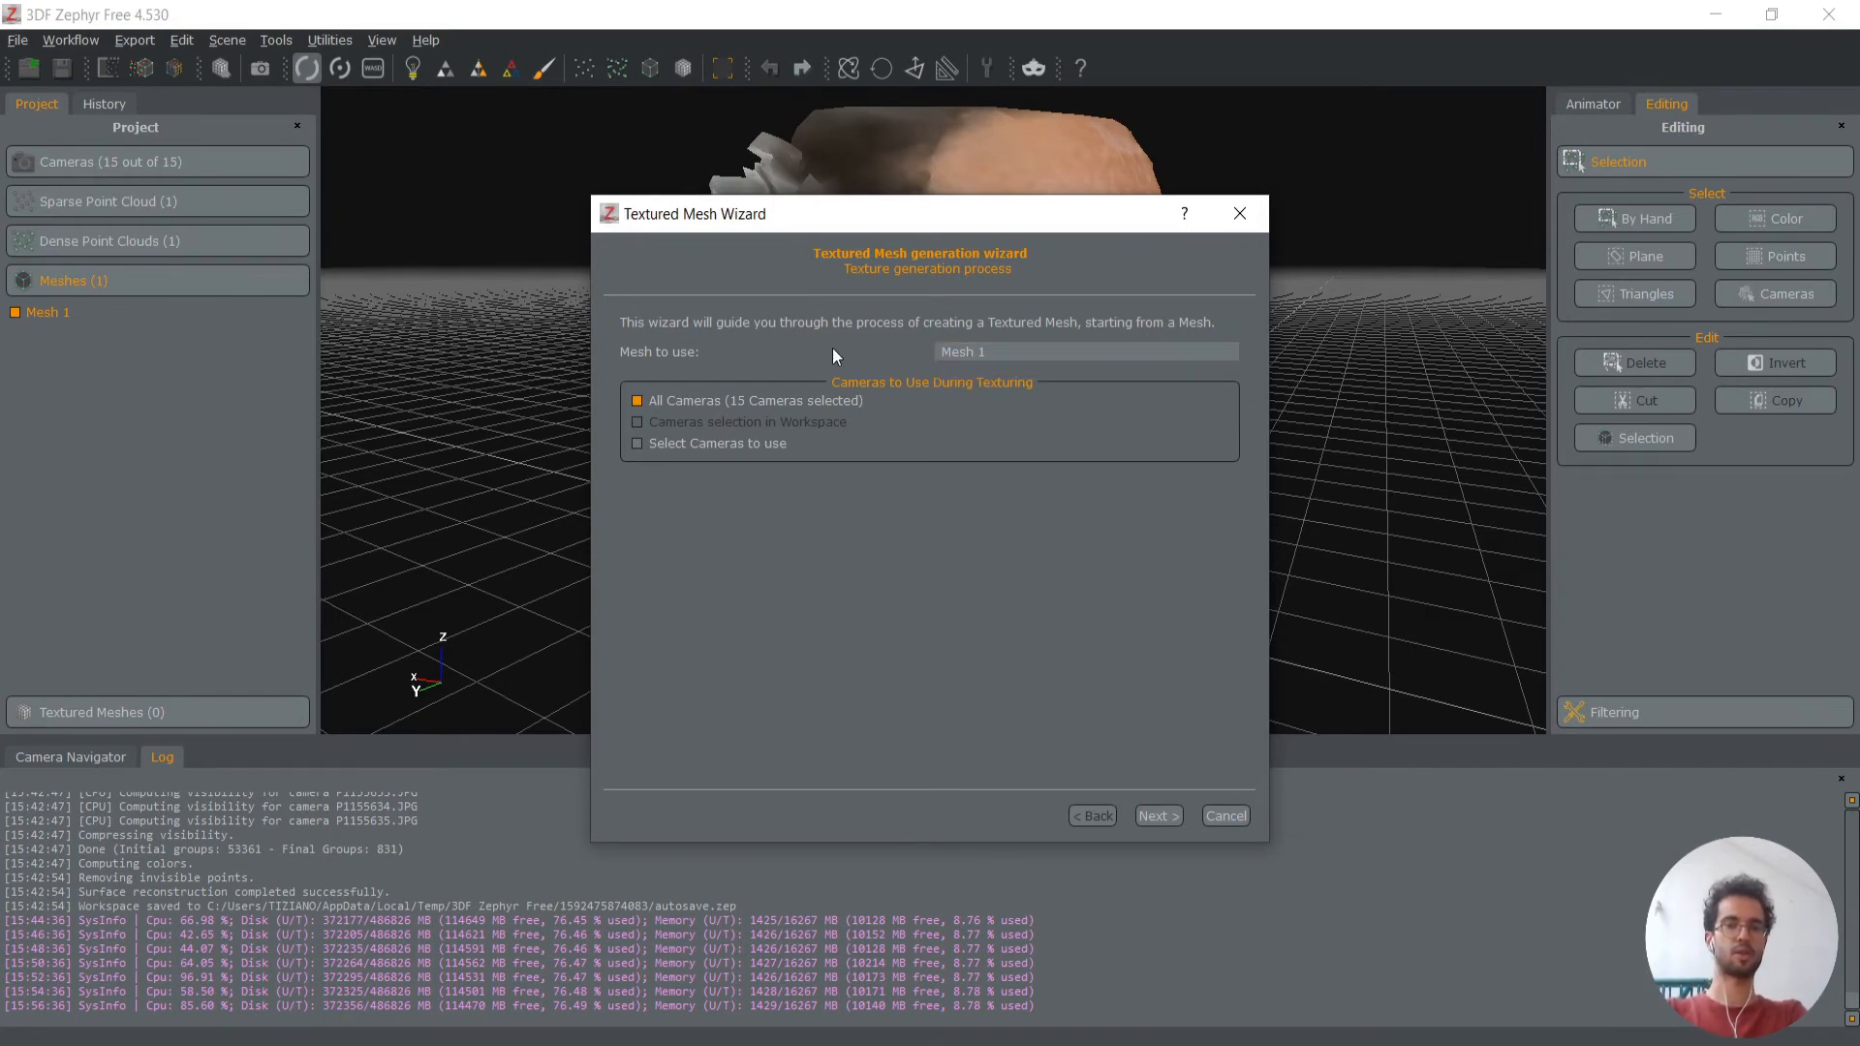
pyautogui.click(639, 442)
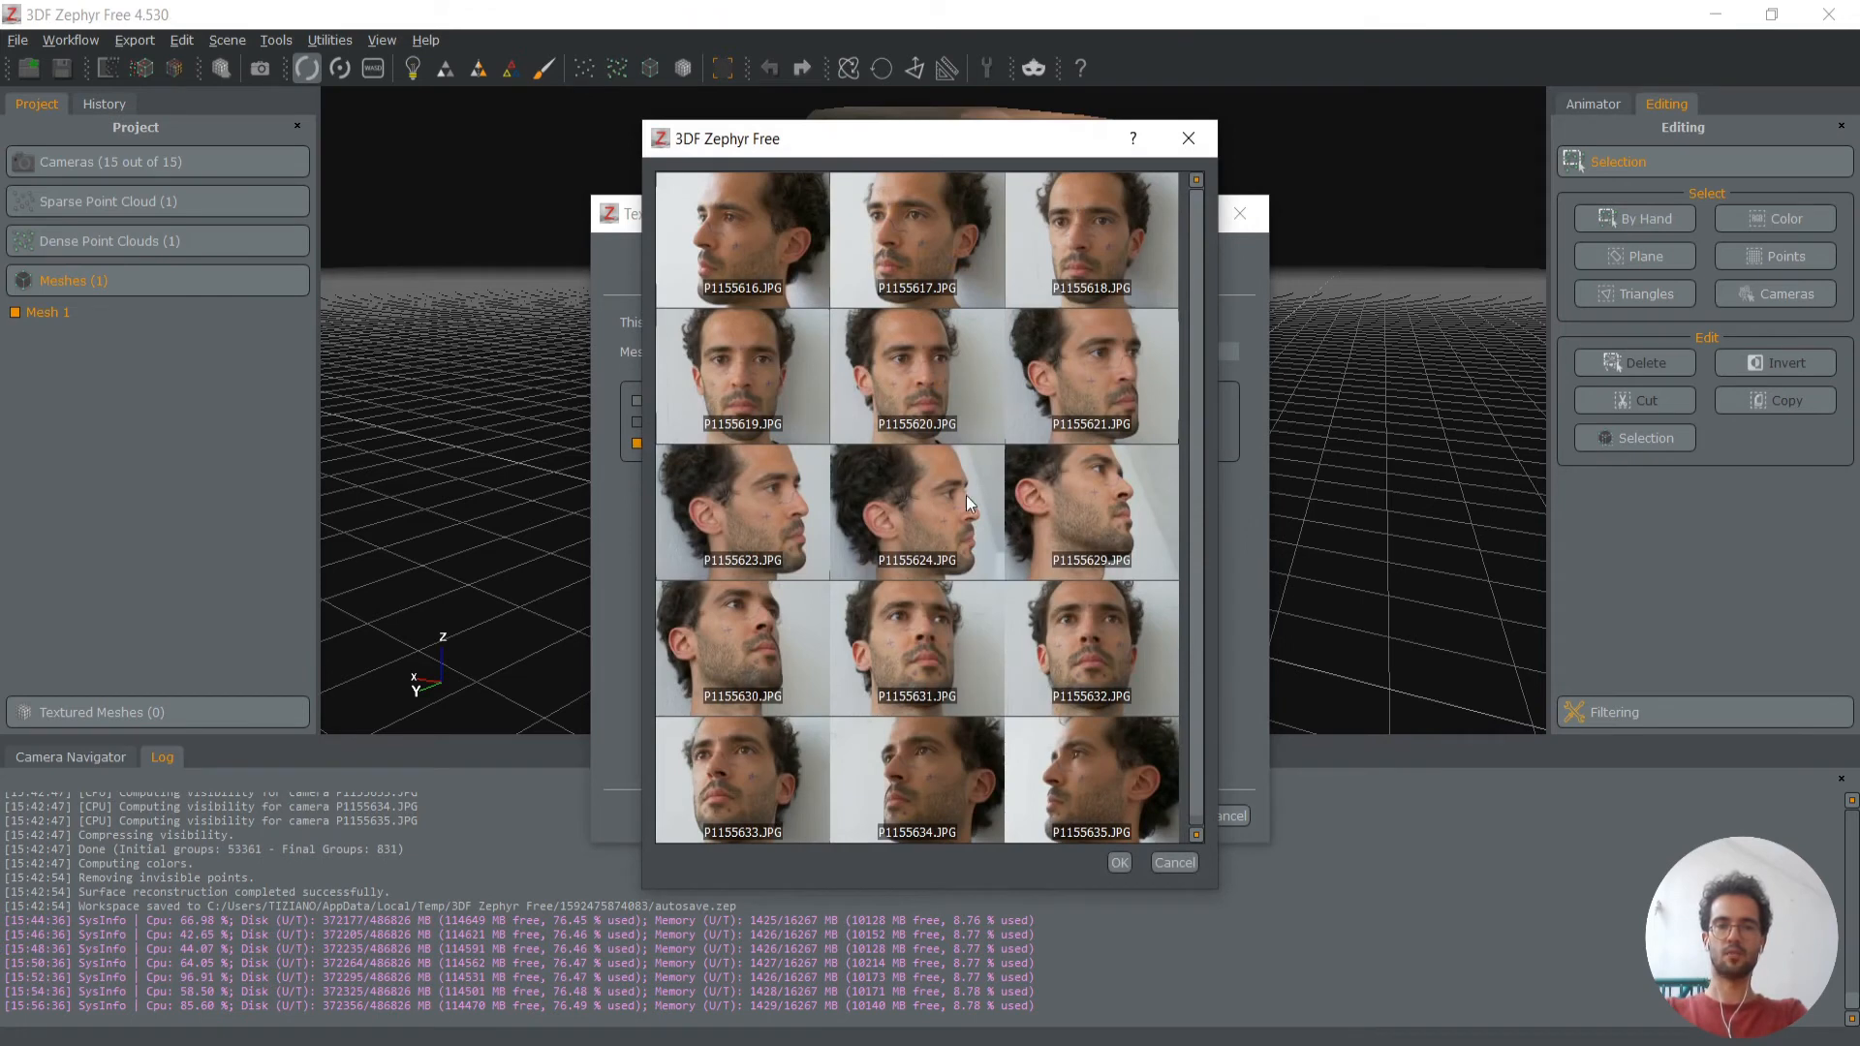
# Select cameras P1155617, P1155619, P1155621, P1155624 and P1155632 for texturing and confirm the selection
pyautogui.moveTo(850, 153); pyautogui.dragTo(1096, 186)
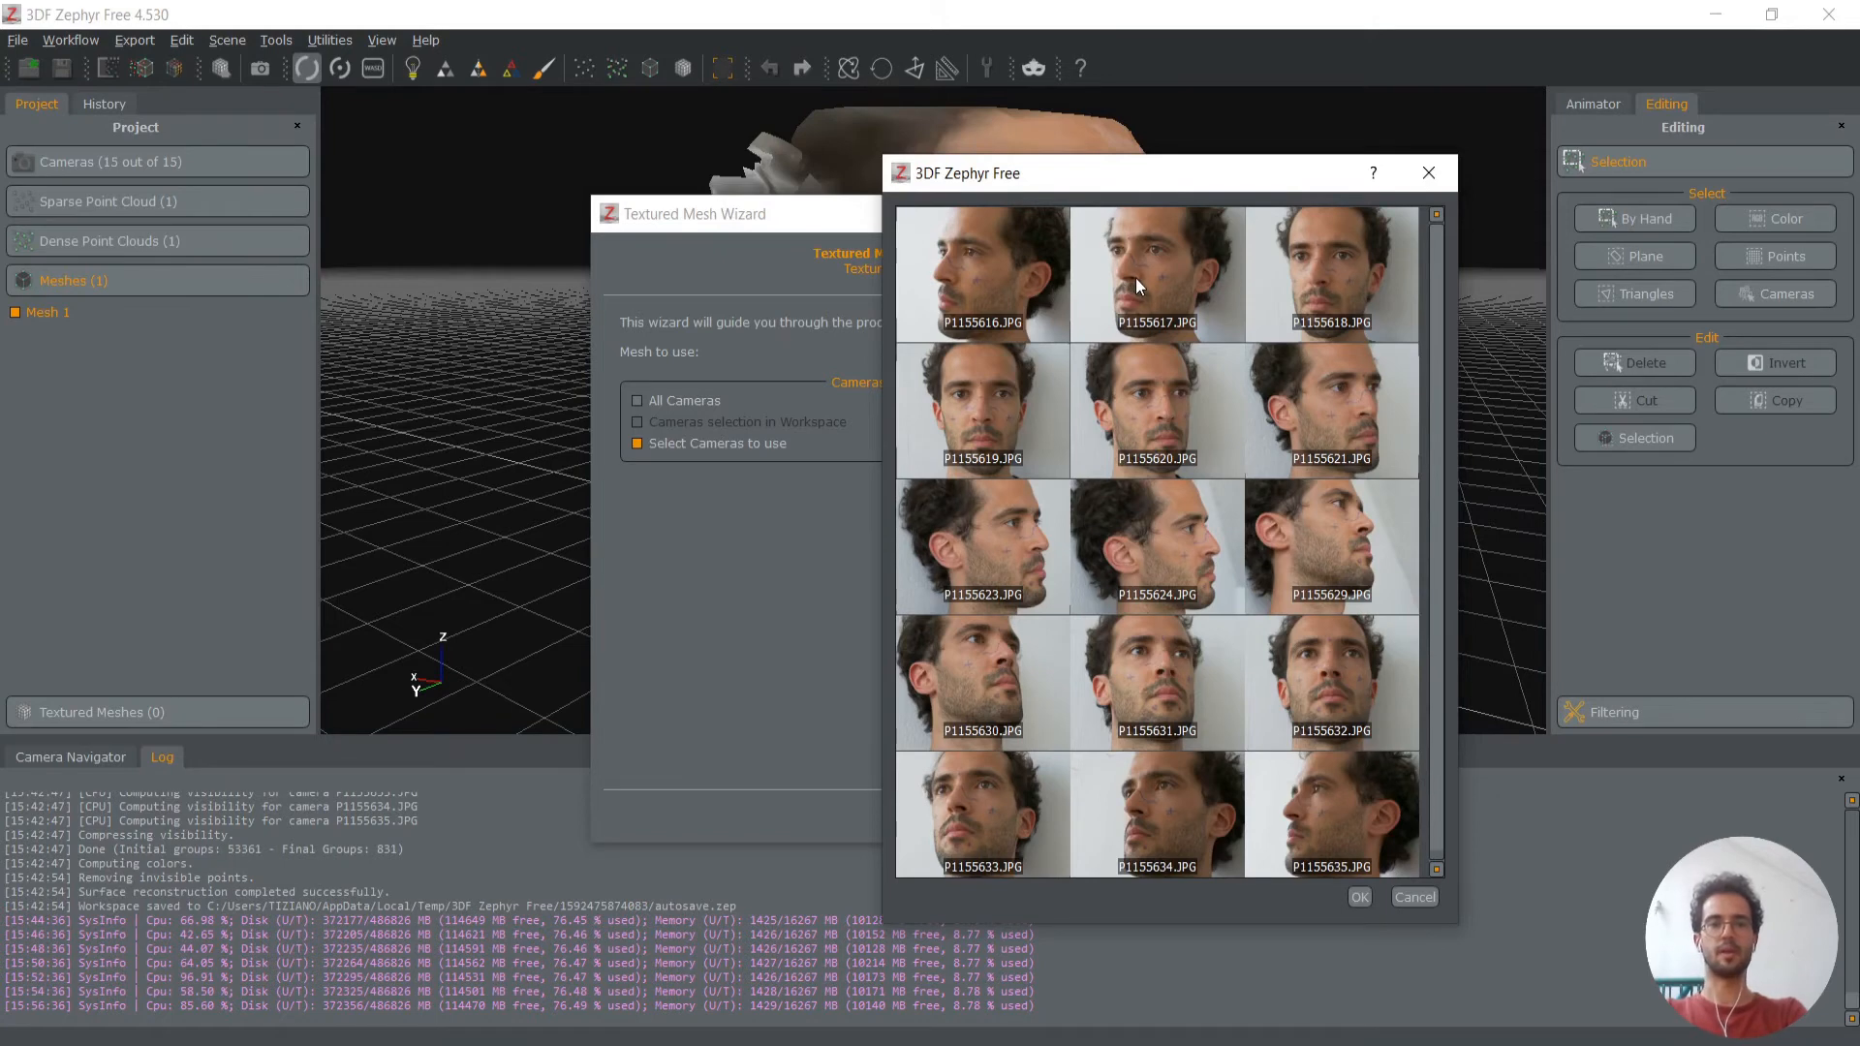
pyautogui.click(1181, 250)
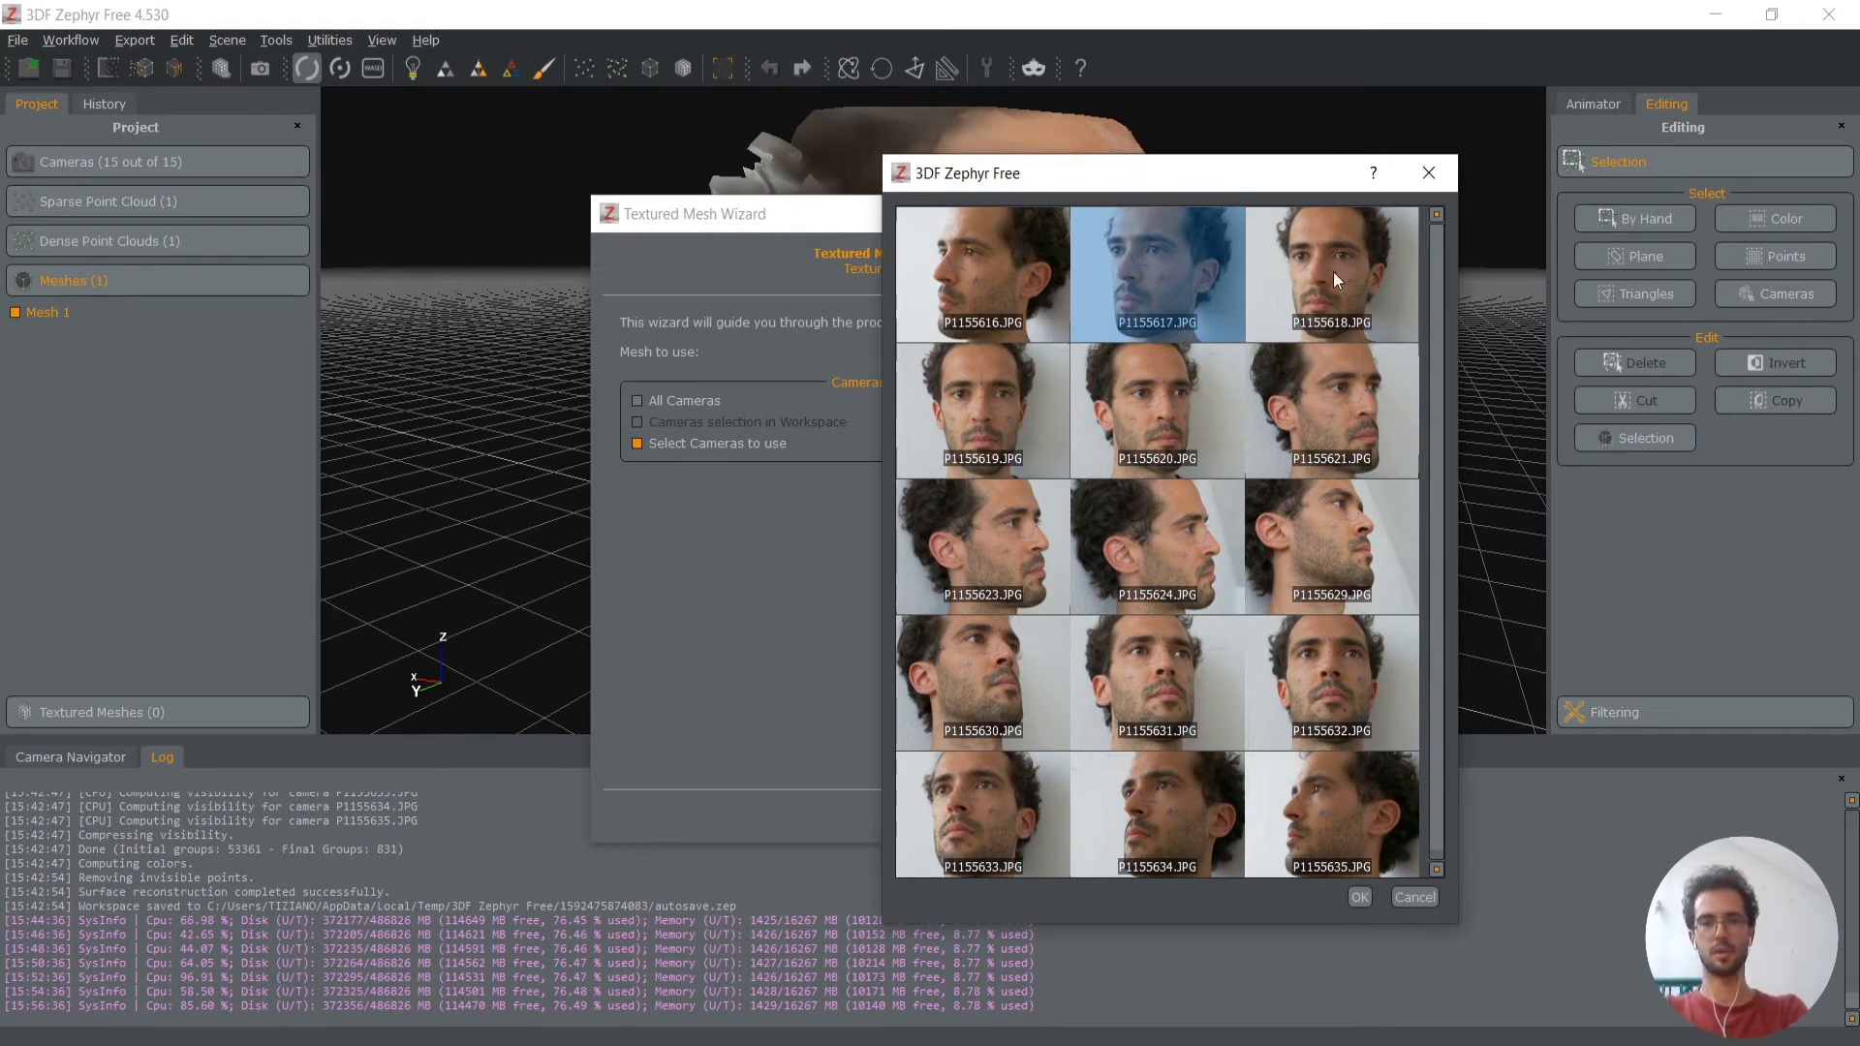
pyautogui.keyDown('ctrl'); pyautogui.click(982, 415); pyautogui.keyUp('ctrl')
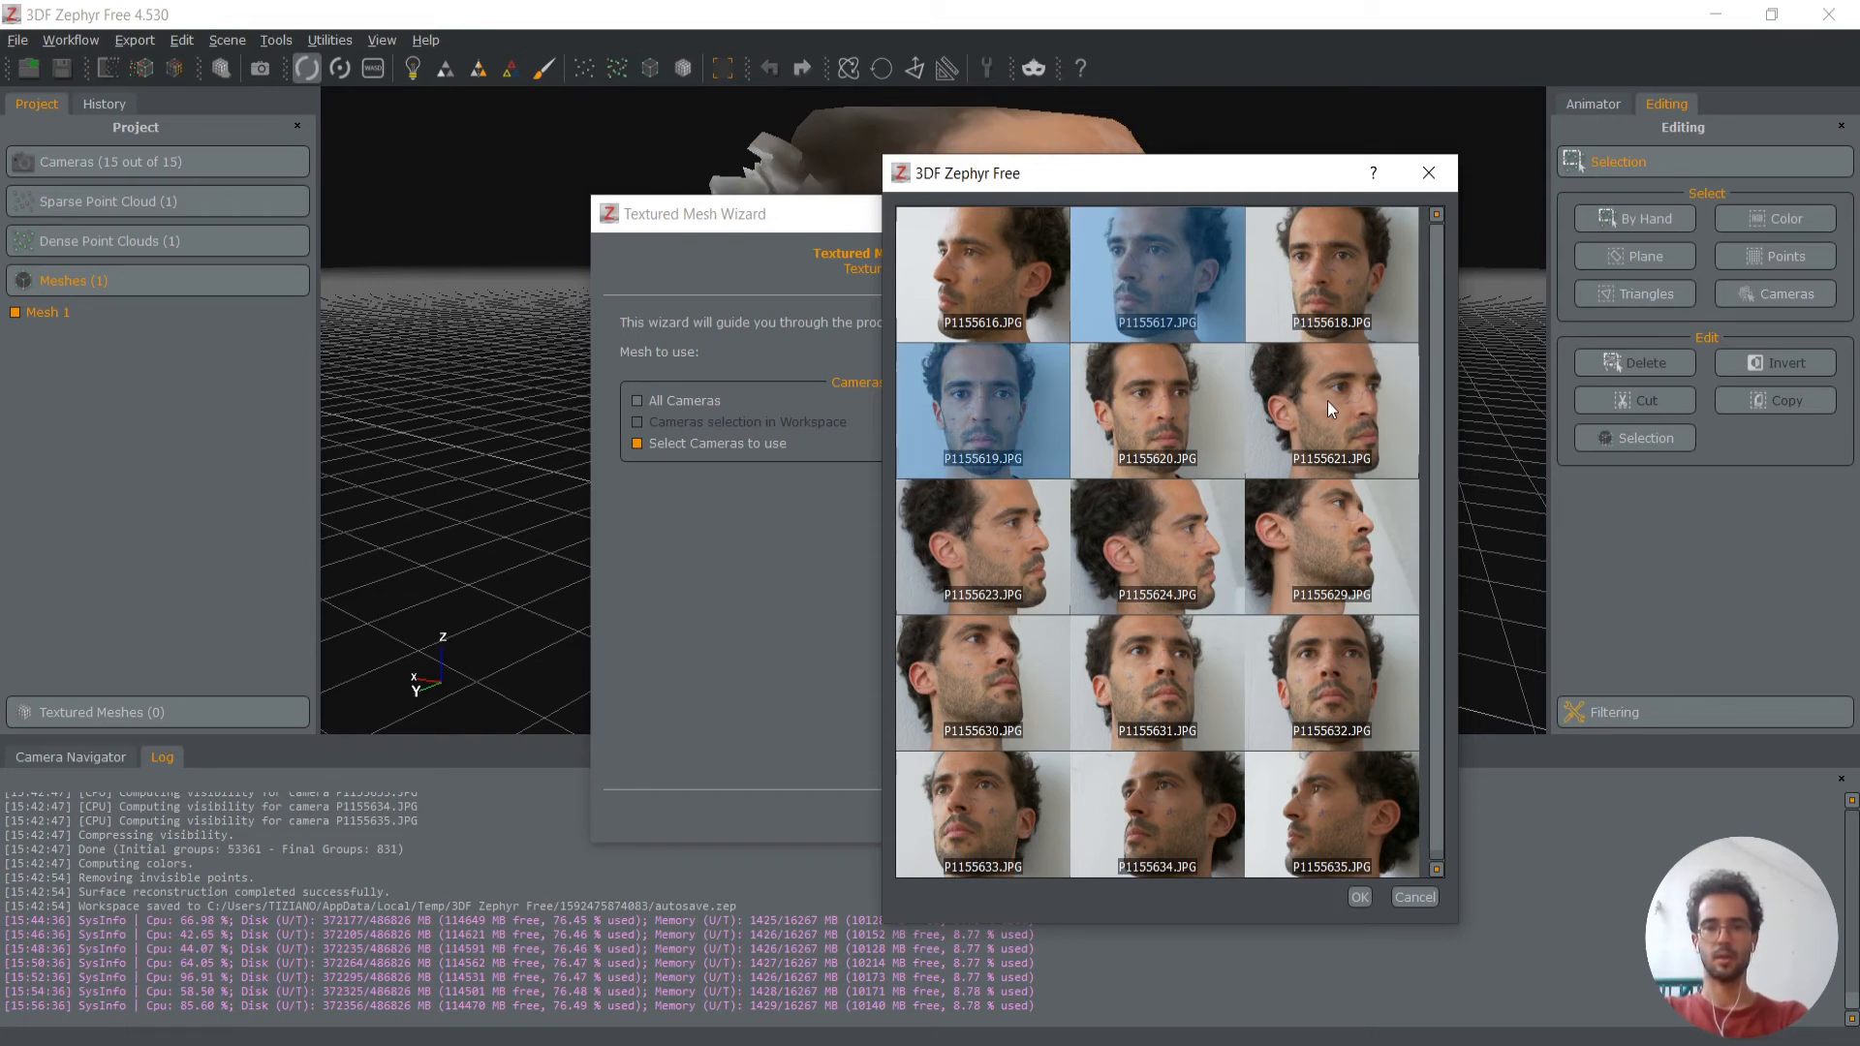
pyautogui.keyDown('ctrl'); pyautogui.click(1340, 423); pyautogui.keyUp('ctrl')
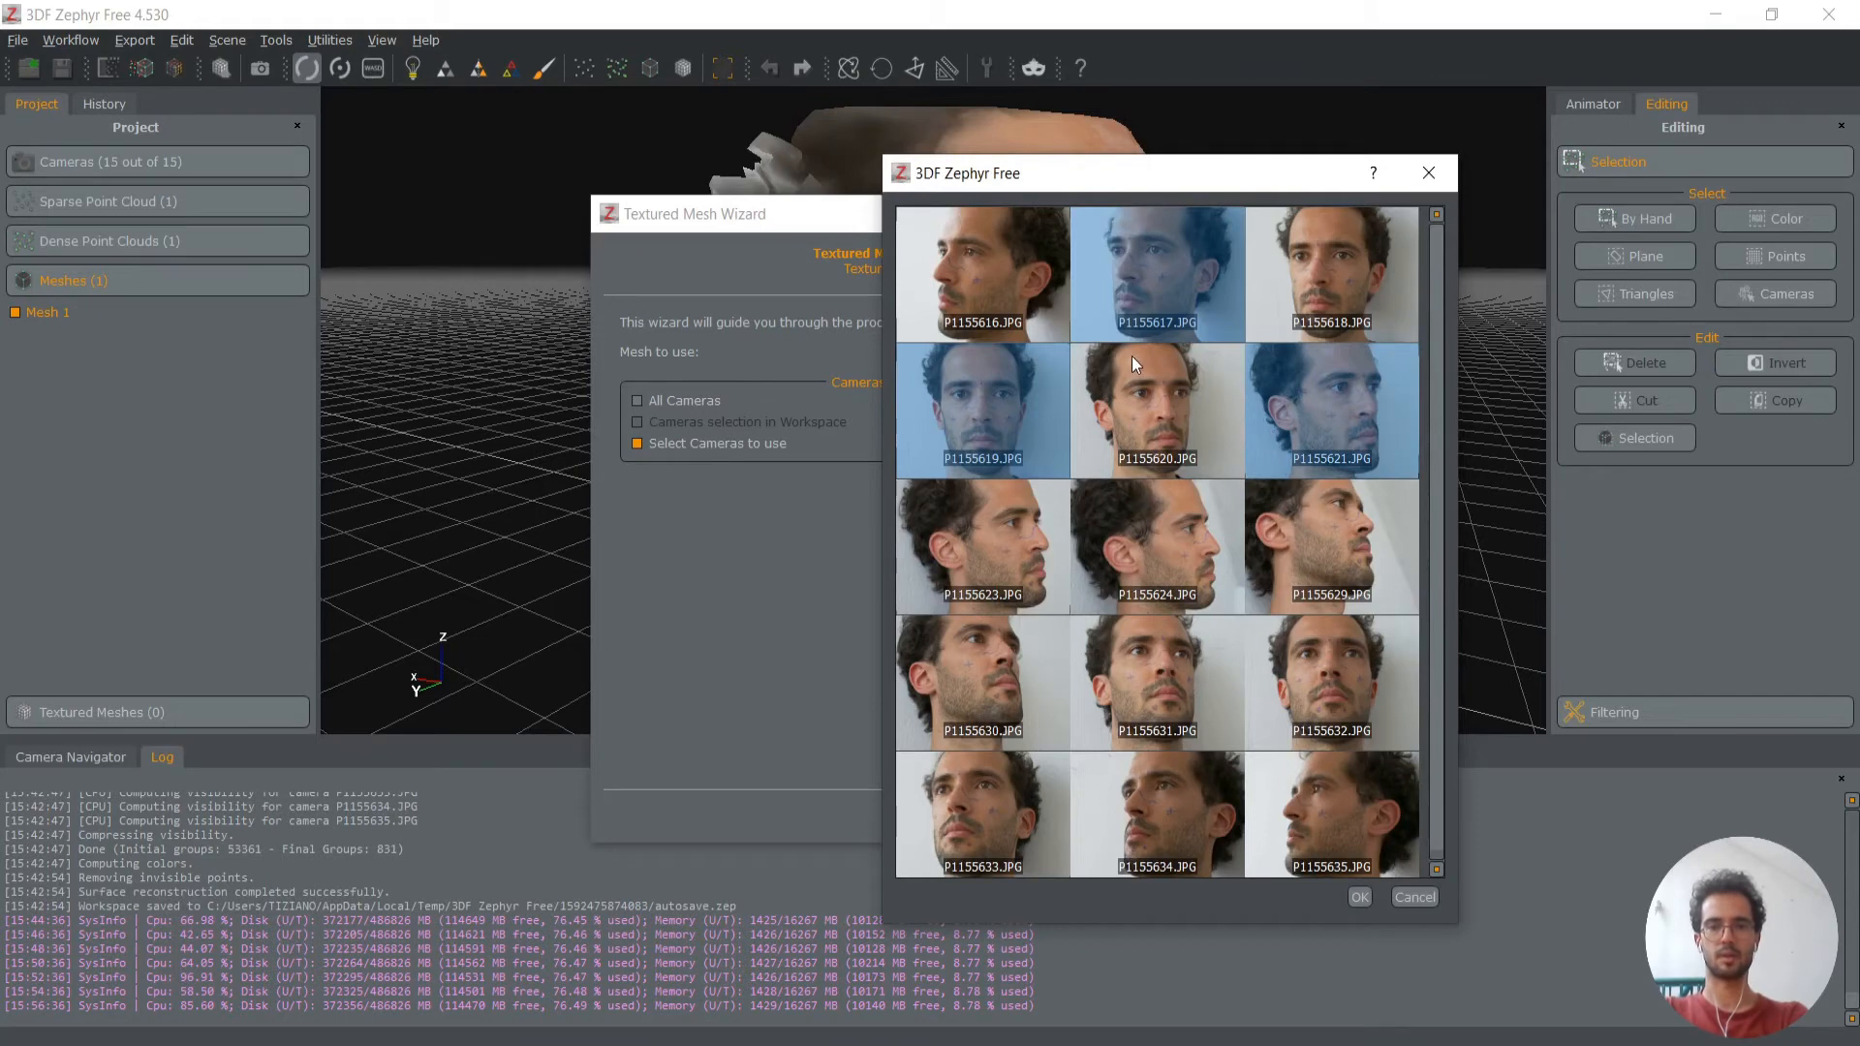
pyautogui.keyDown('ctrl'); pyautogui.click(1176, 538); pyautogui.keyUp('ctrl')
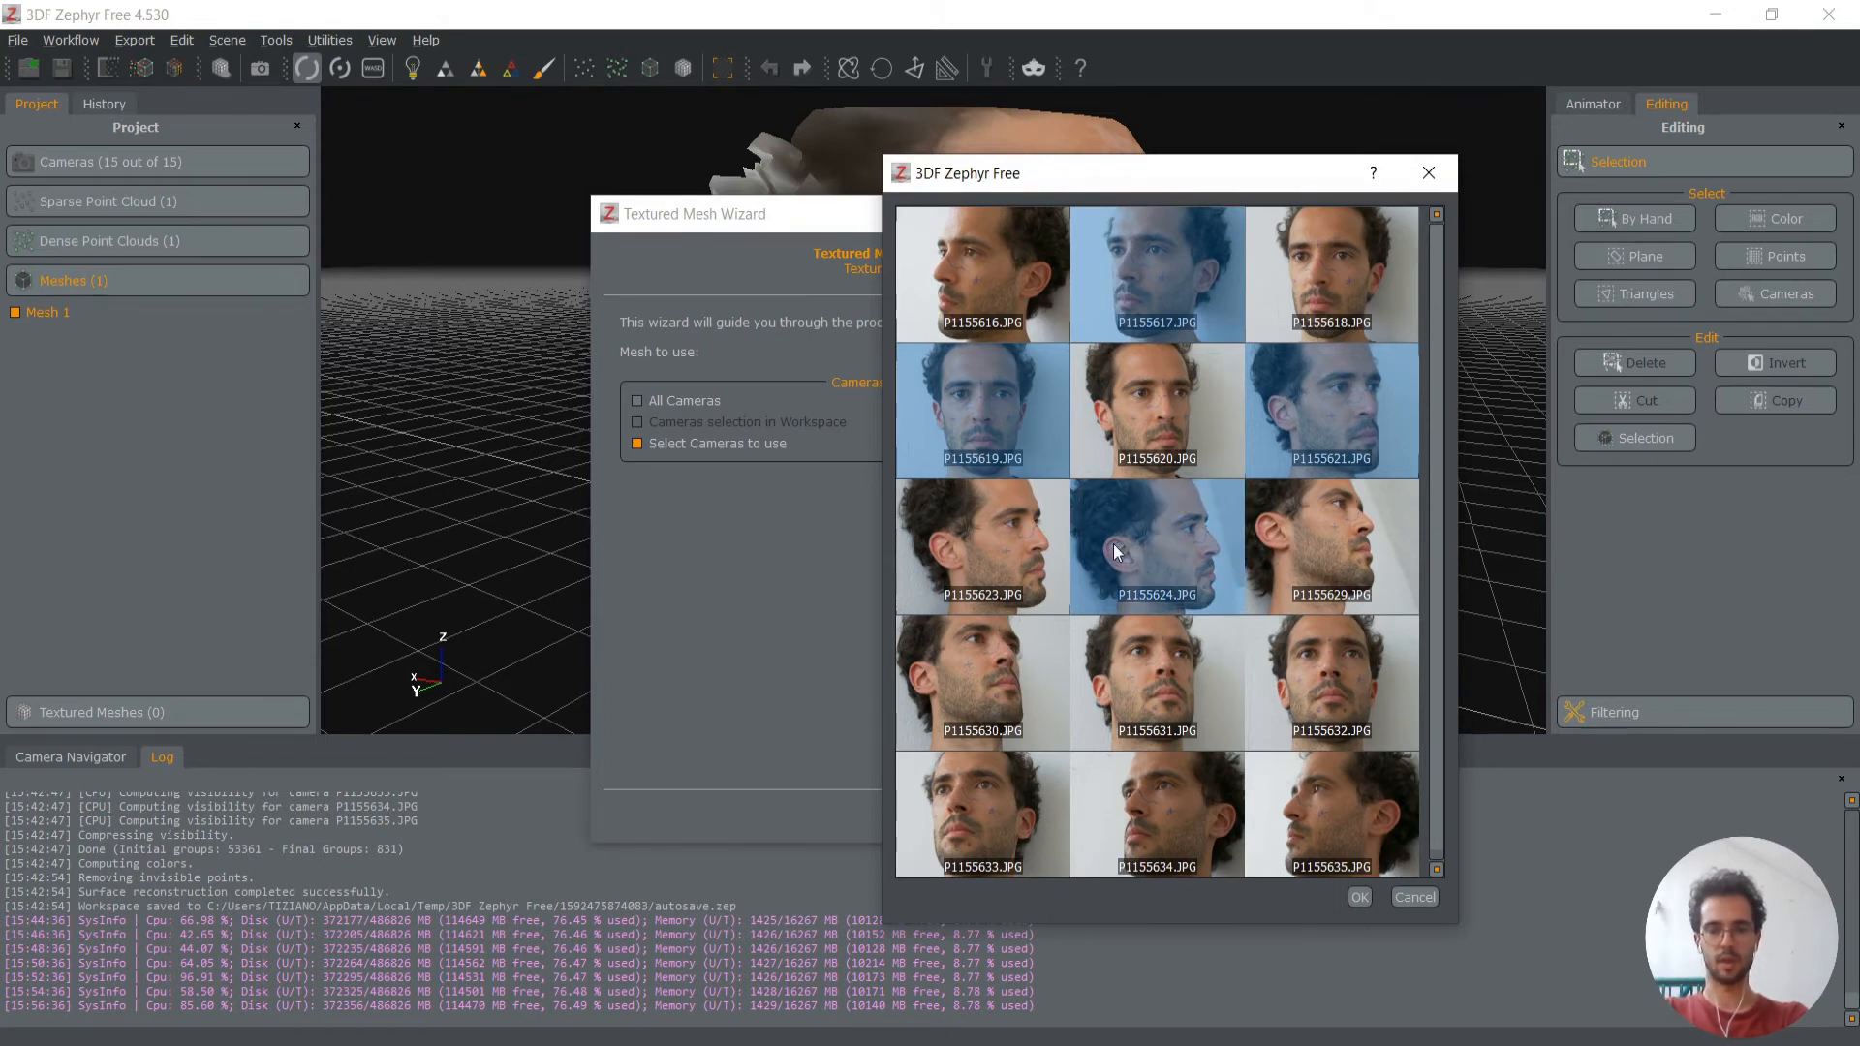
pyautogui.keyDown('ctrl'); pyautogui.click(1339, 660); pyautogui.keyUp('ctrl')
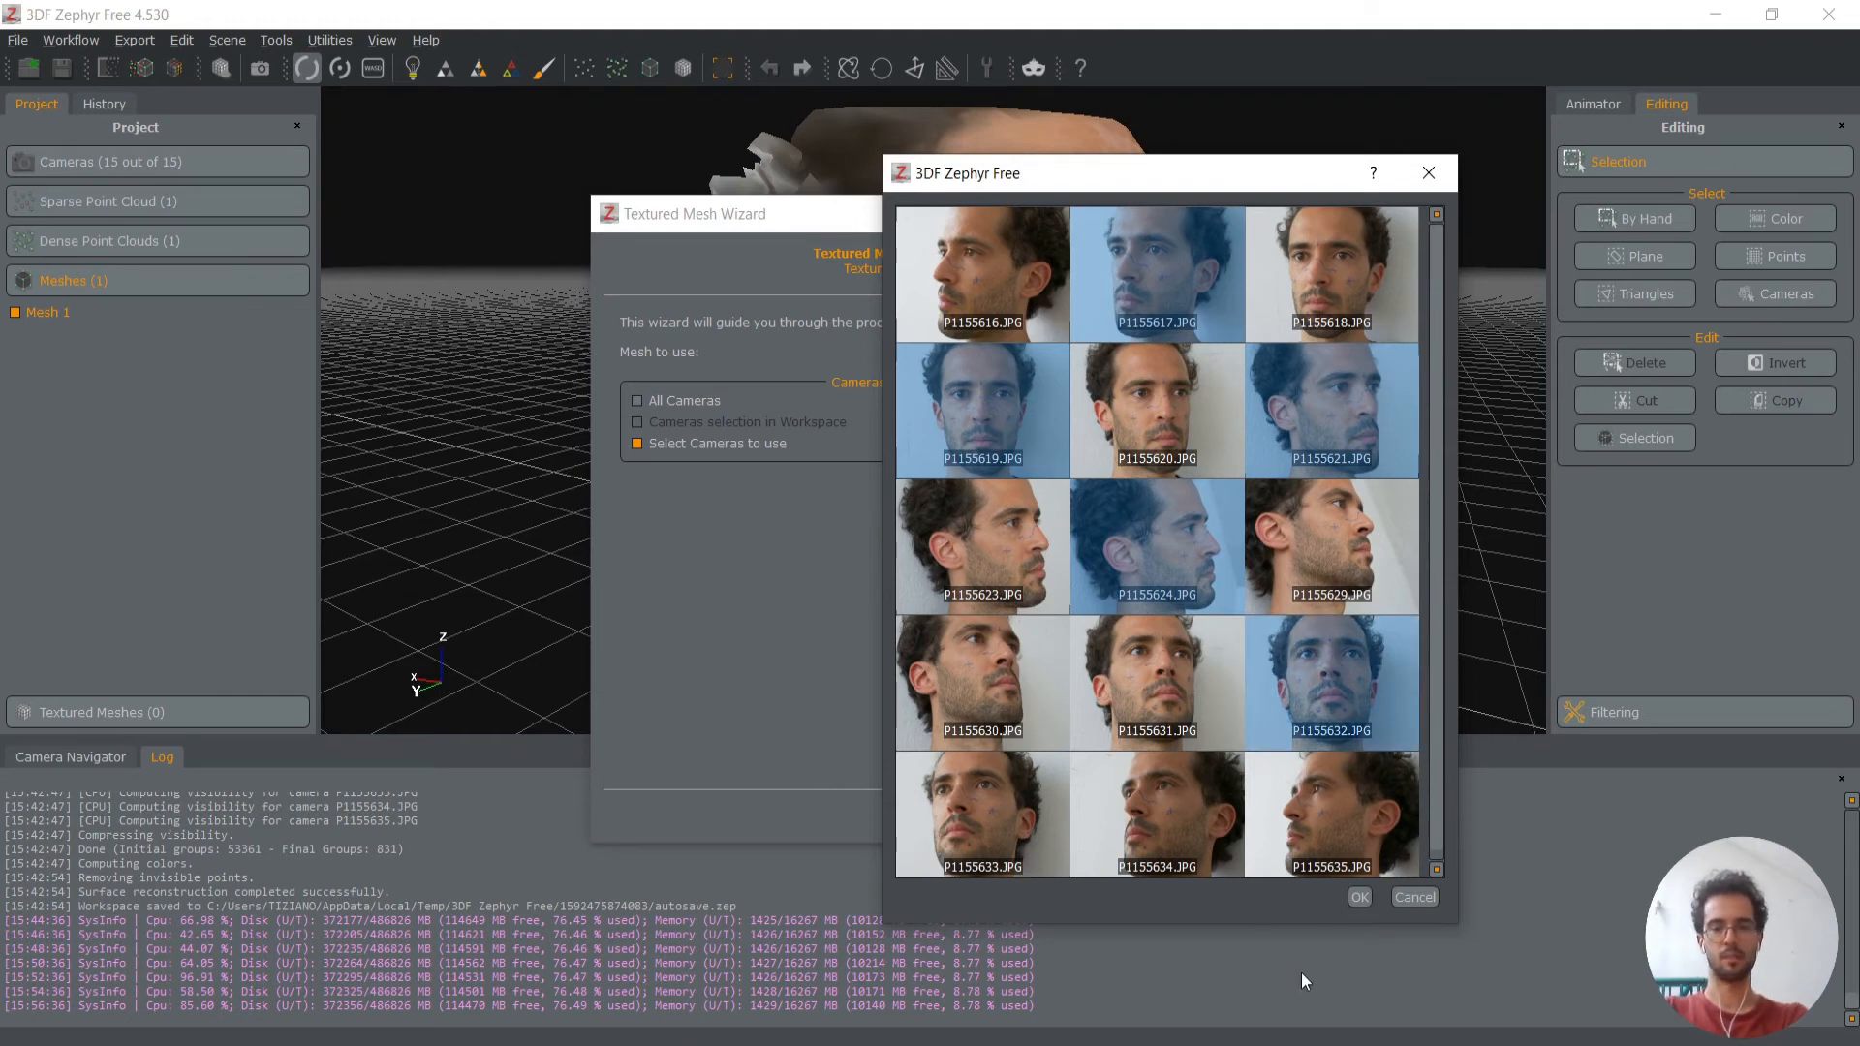
pyautogui.click(1360, 897)
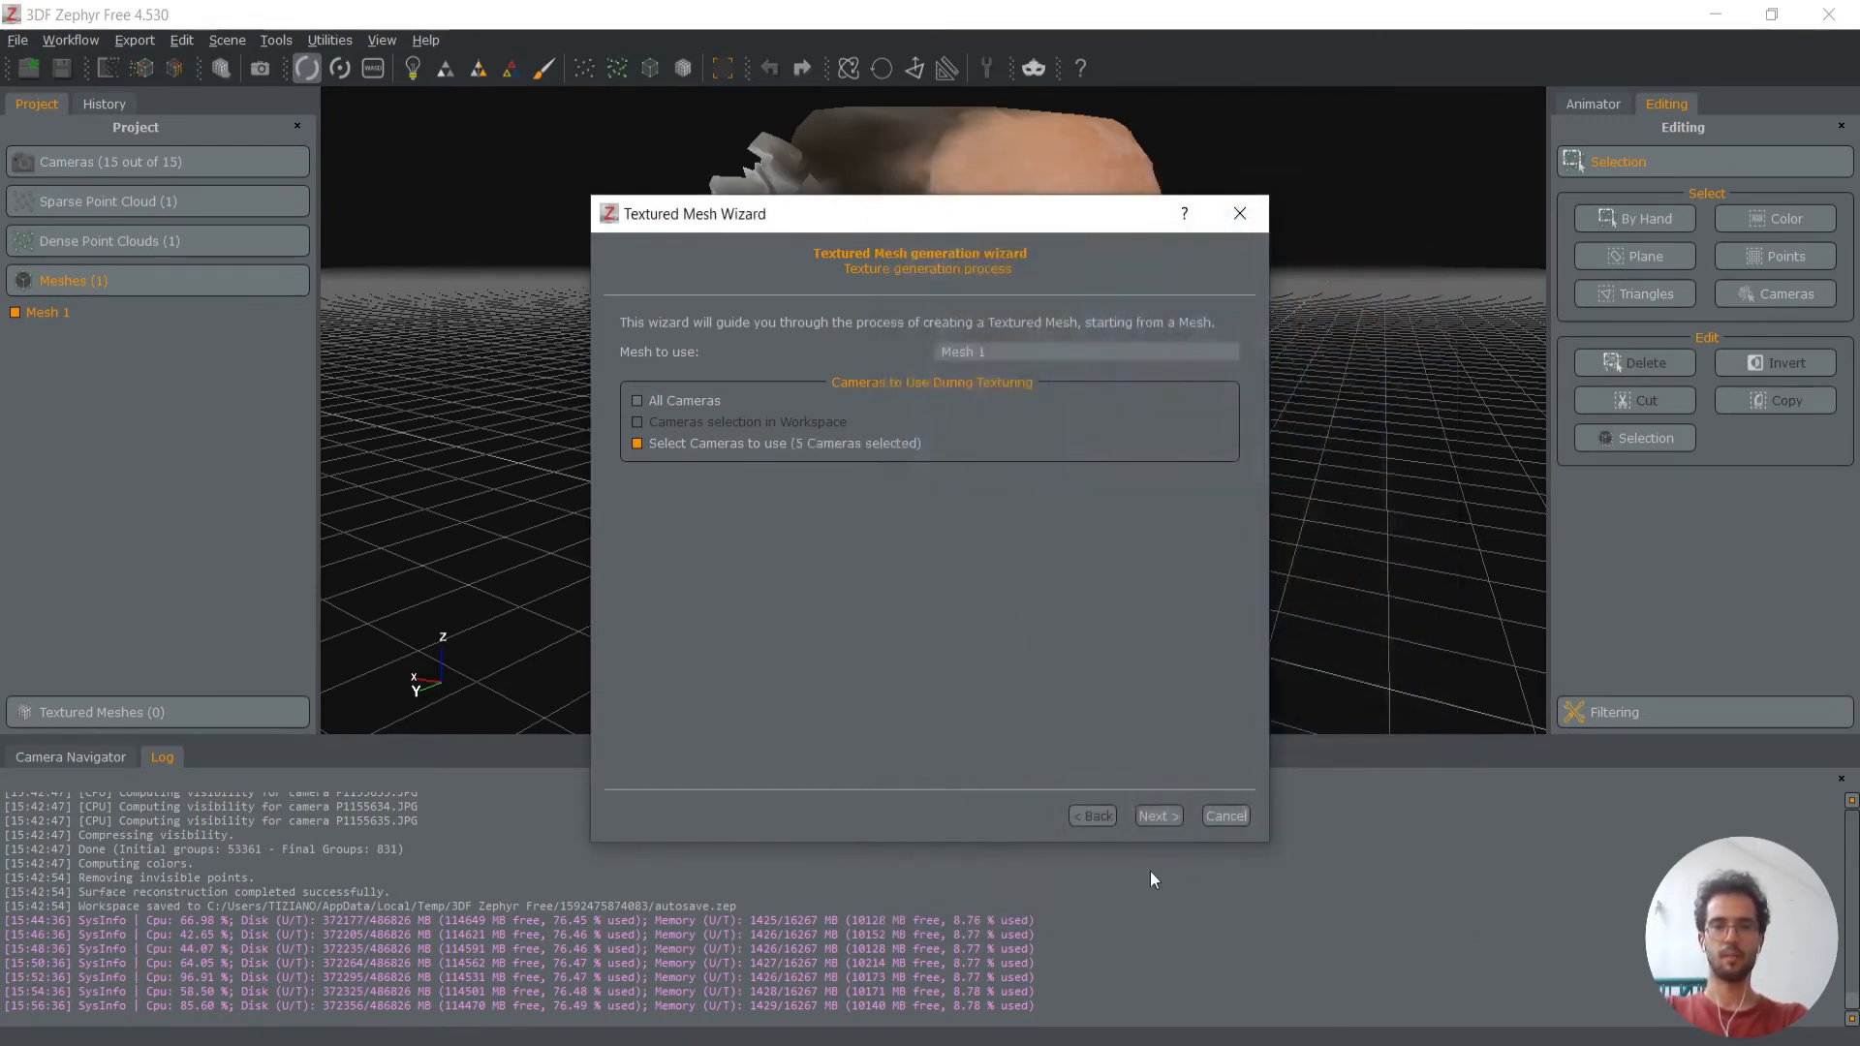
# Set the texturing category to General and the preset to Default Single Texture, and proceed to the session summary
pyautogui.click(1157, 816)
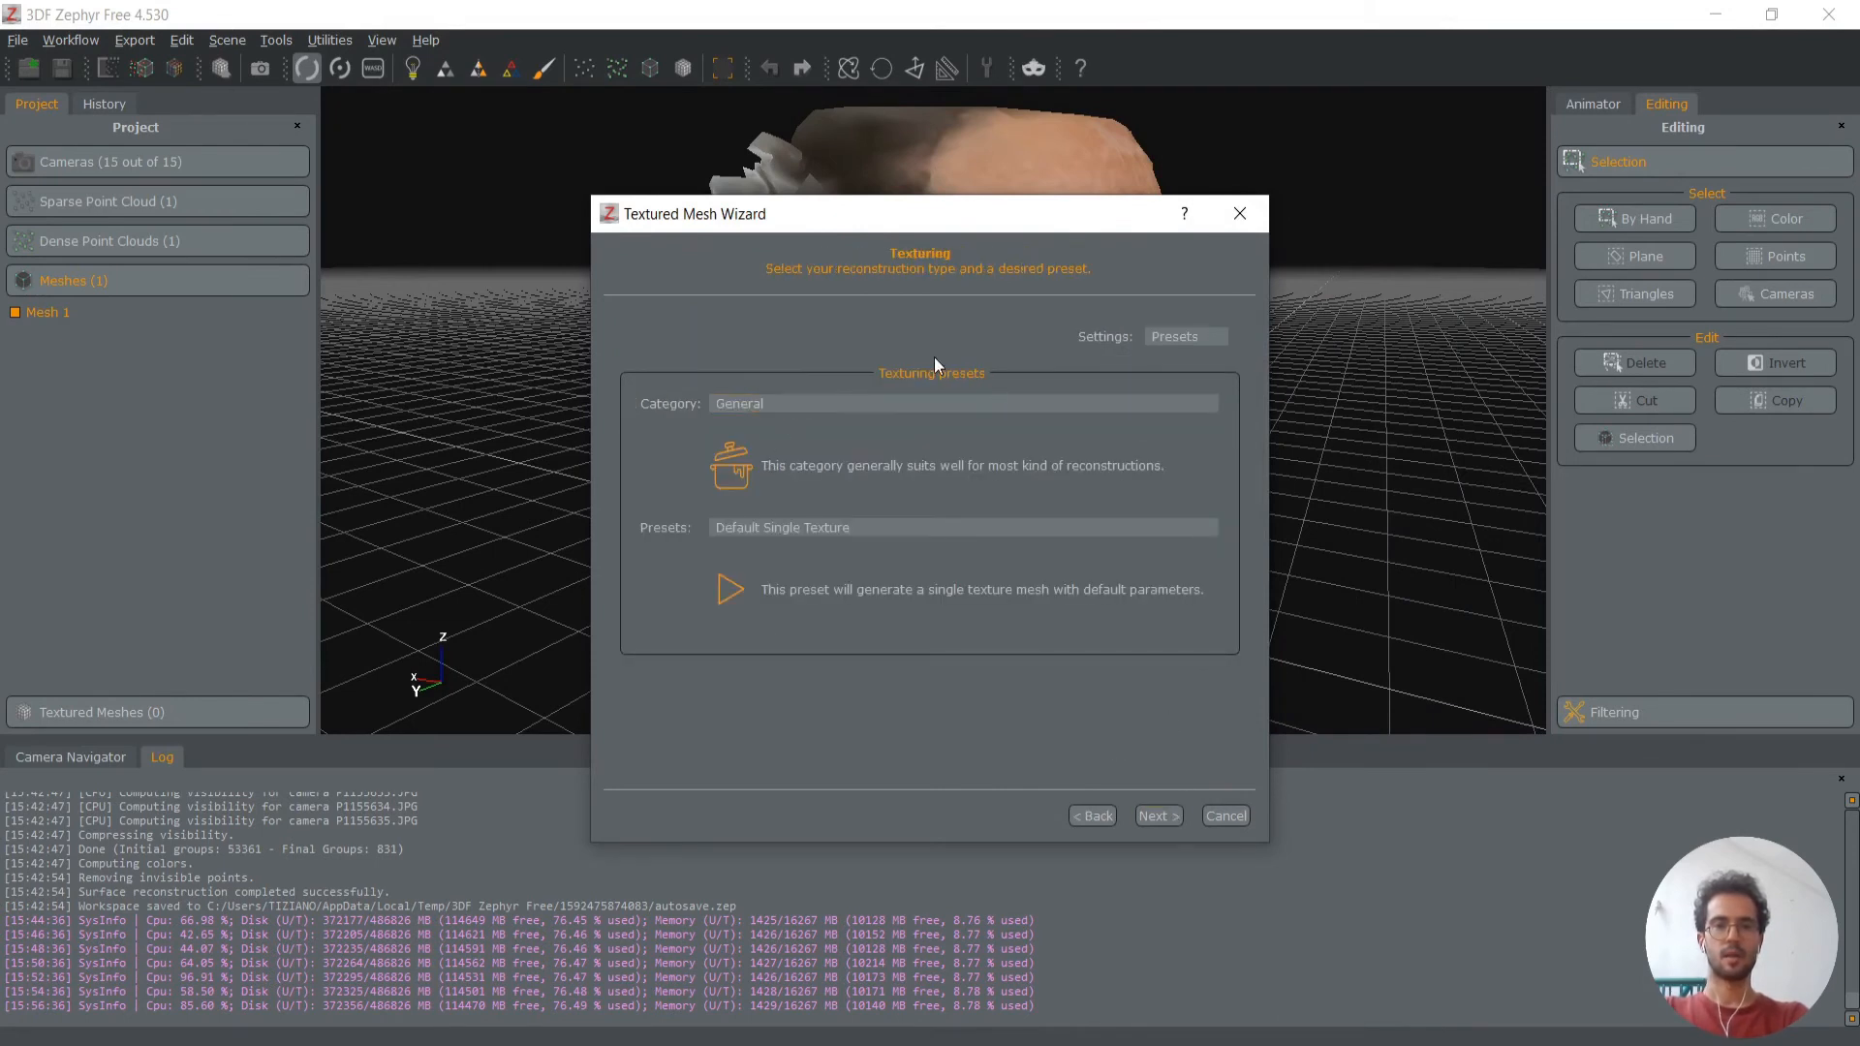
pyautogui.click(808, 403)
pyautogui.click(804, 421)
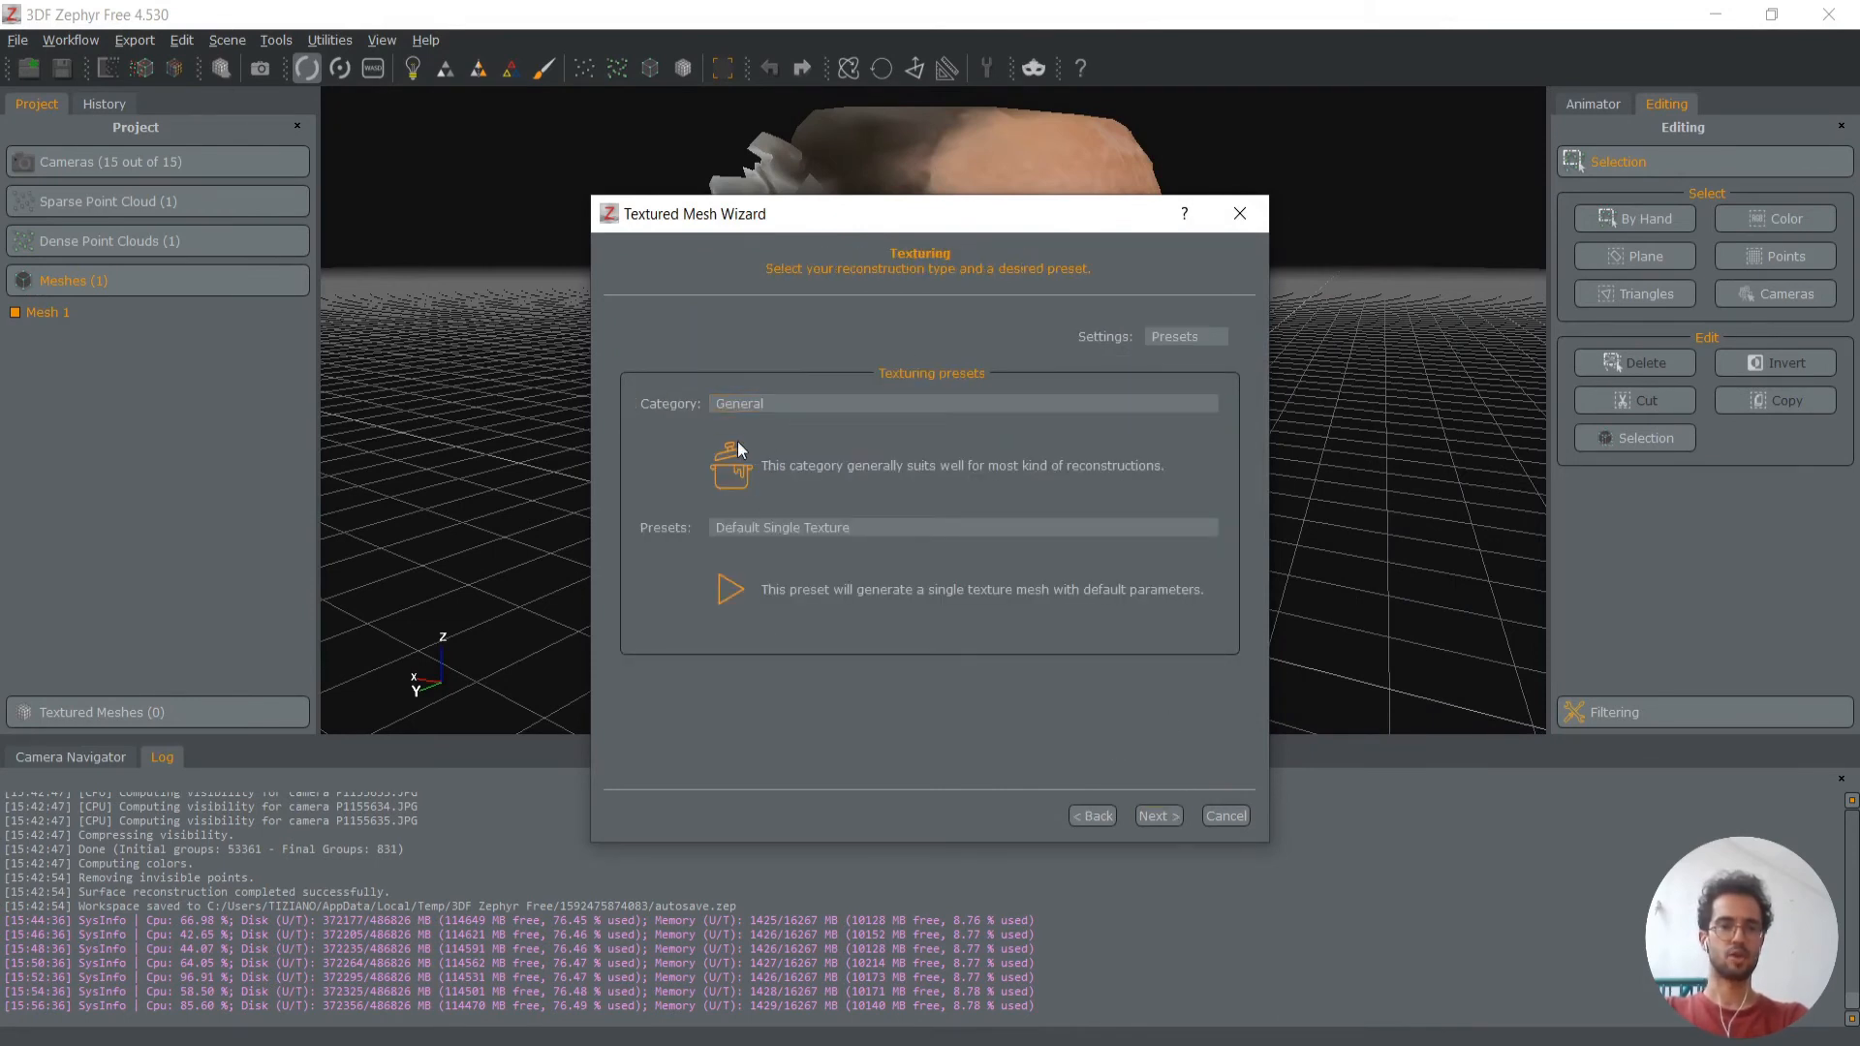
pyautogui.click(763, 527)
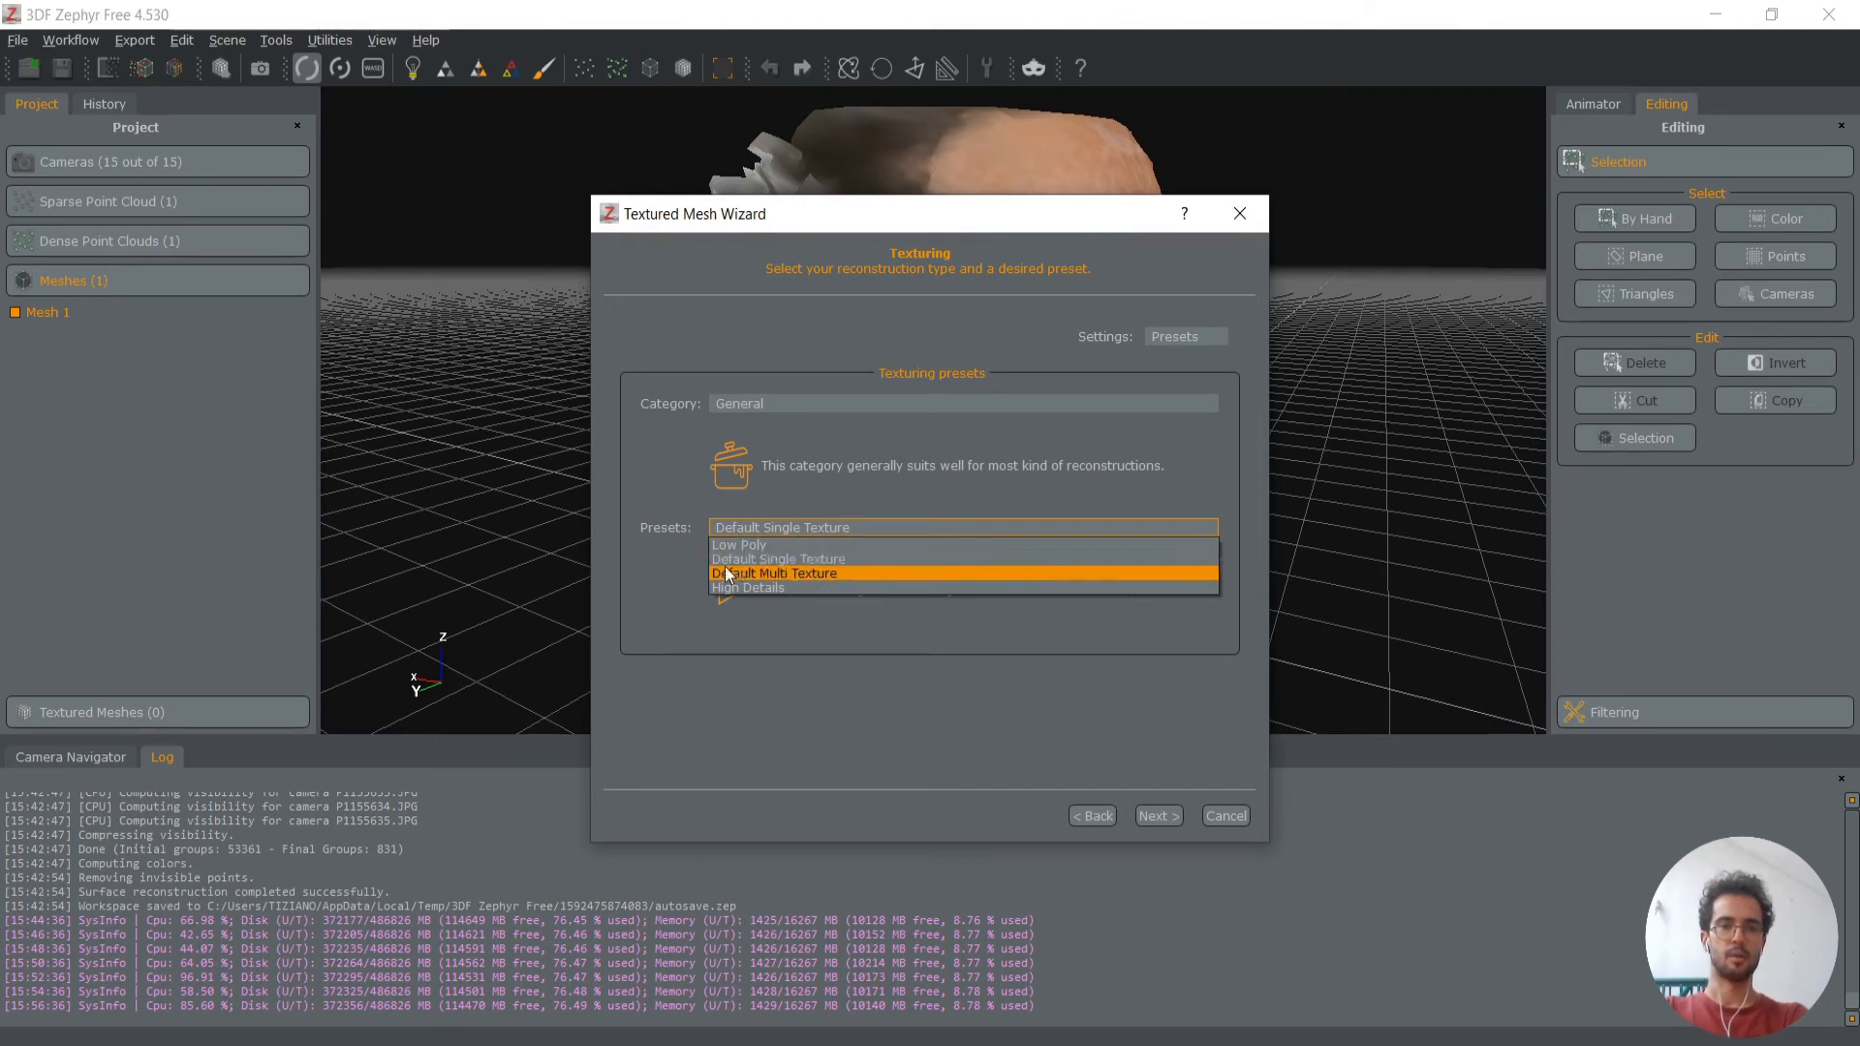
pyautogui.click(806, 558)
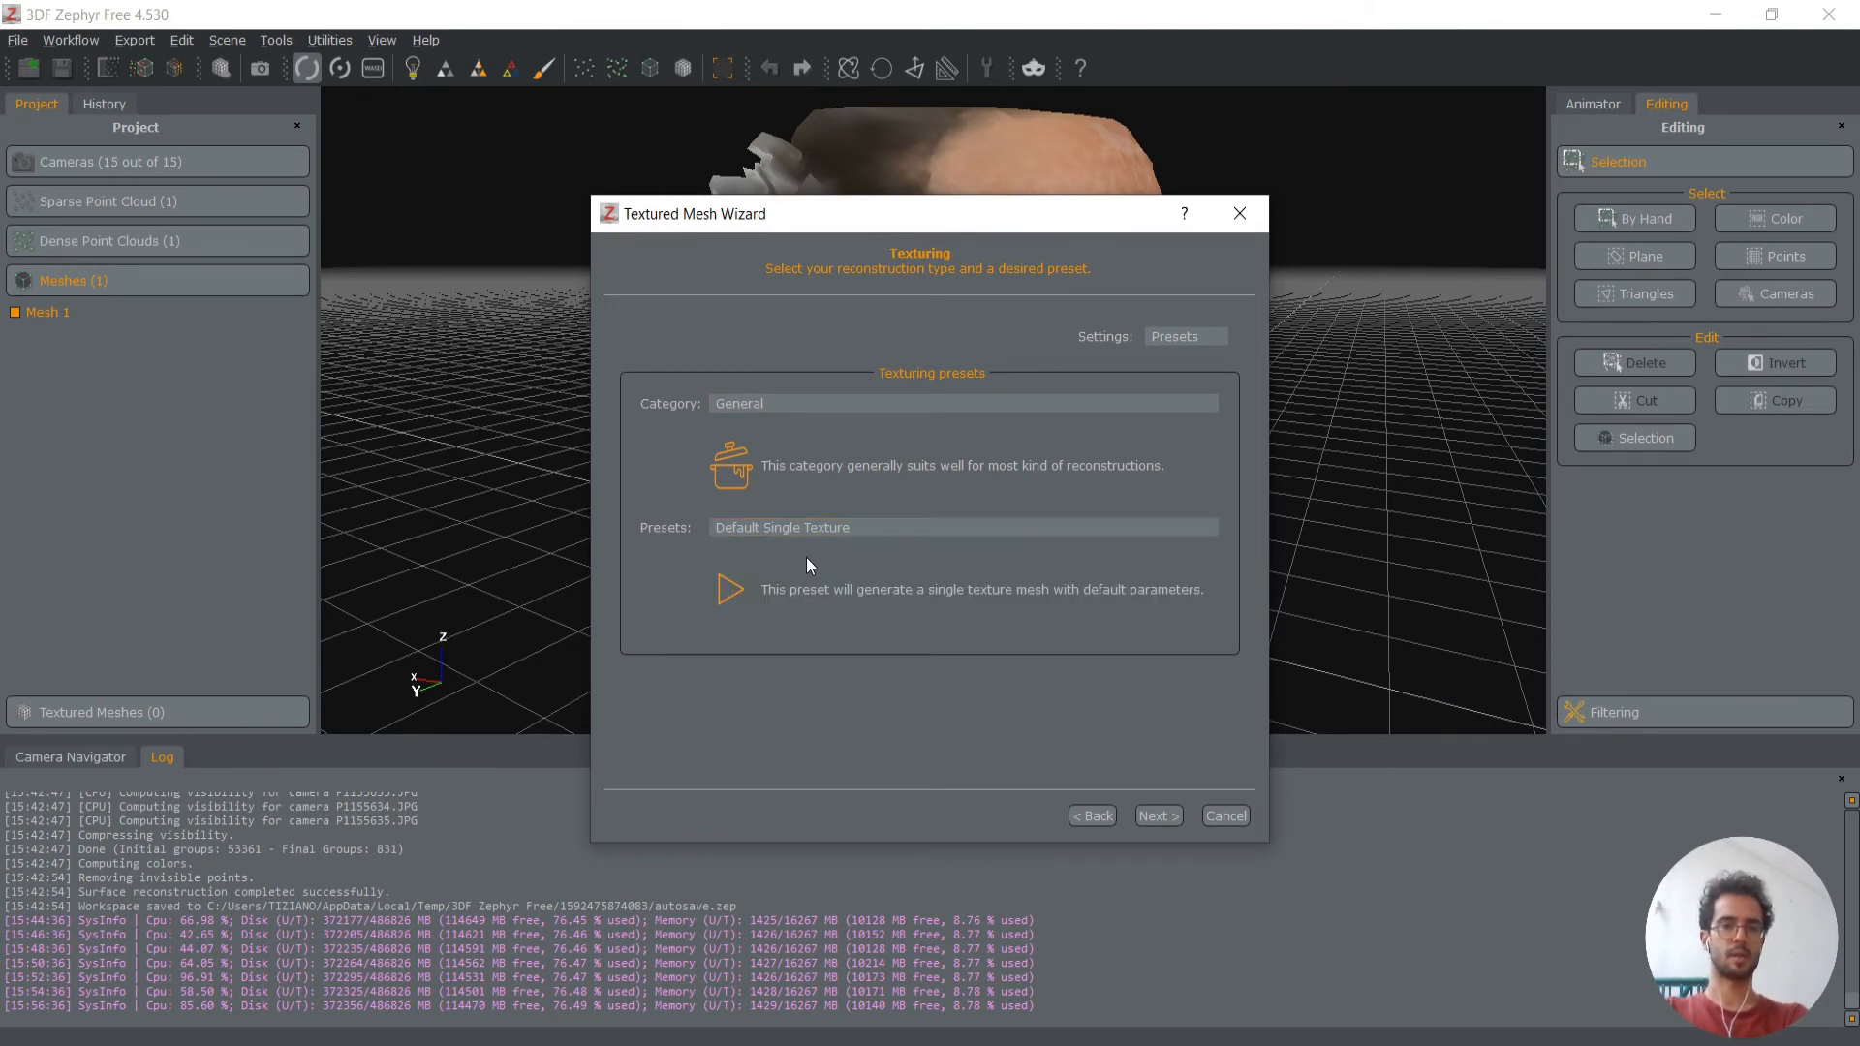
pyautogui.click(1156, 814)
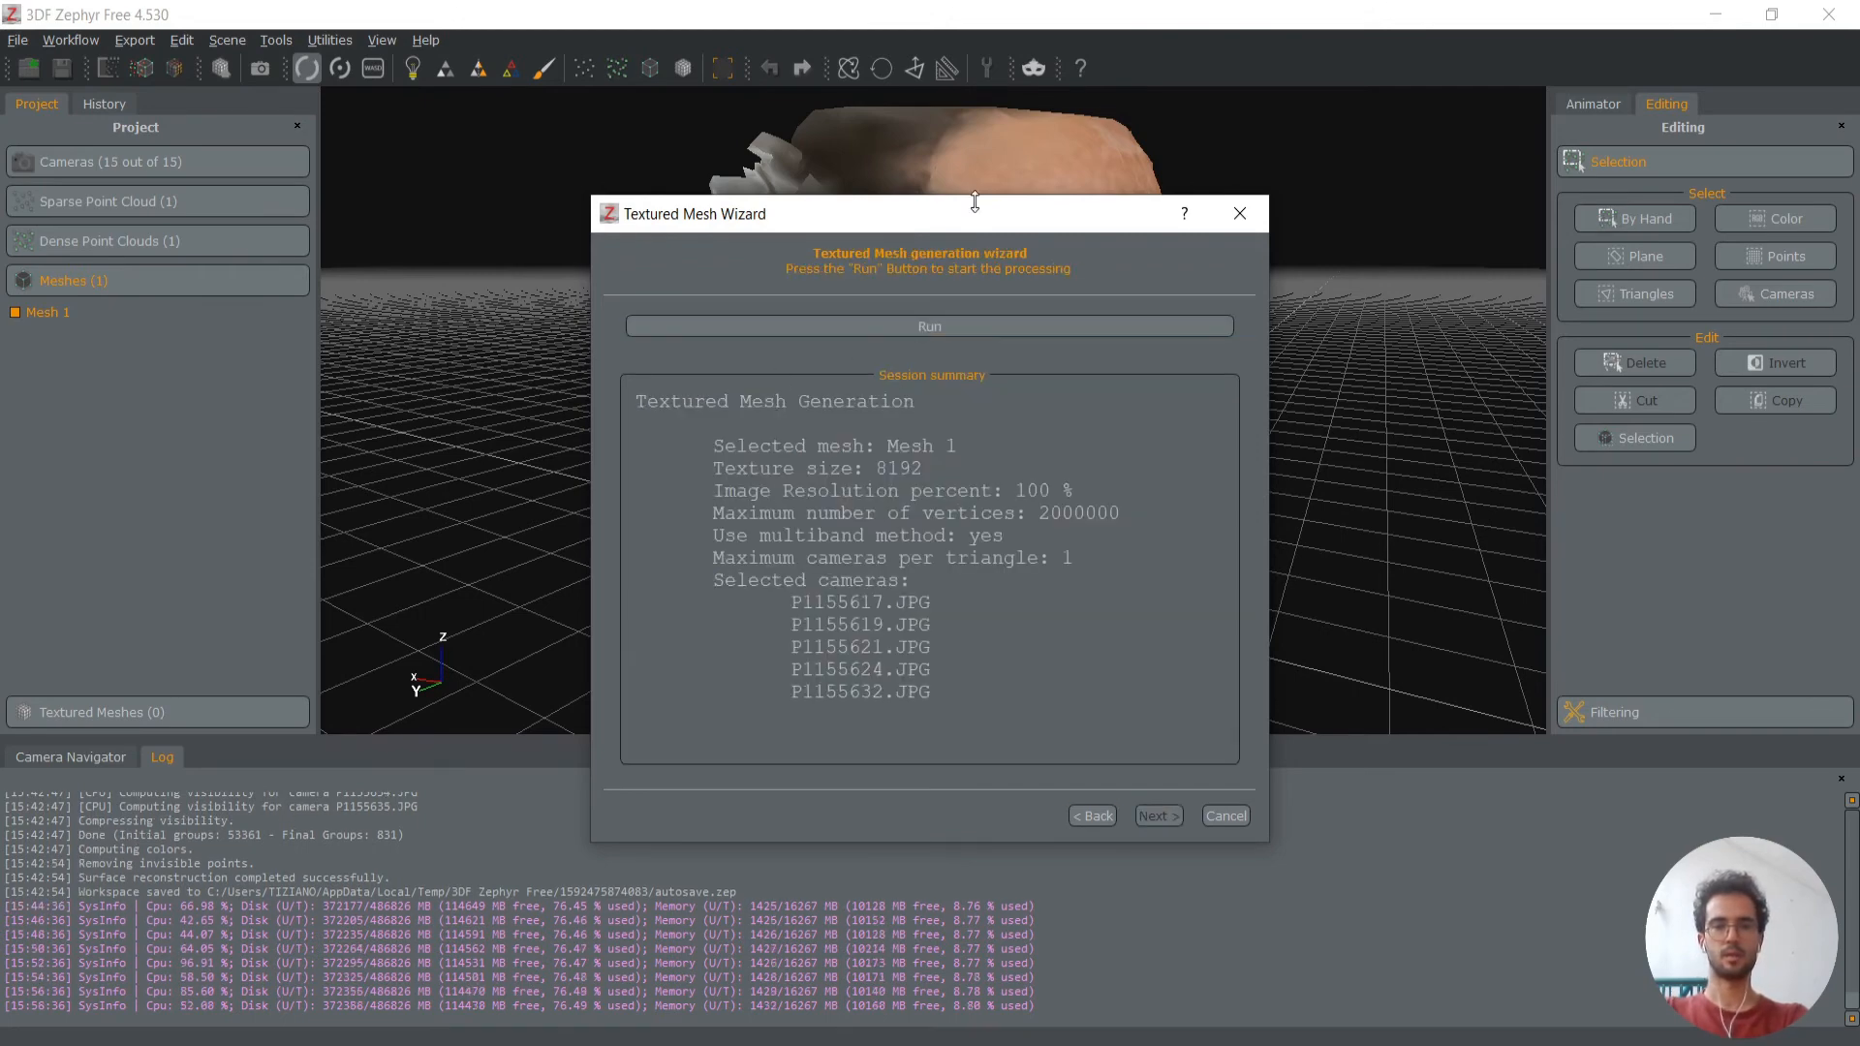
# Run the textured mesh generation and finish the wizard once the computation is complete
pyautogui.moveTo(991, 222); pyautogui.dragTo(1555, 118)
pyautogui.click(1552, 221)
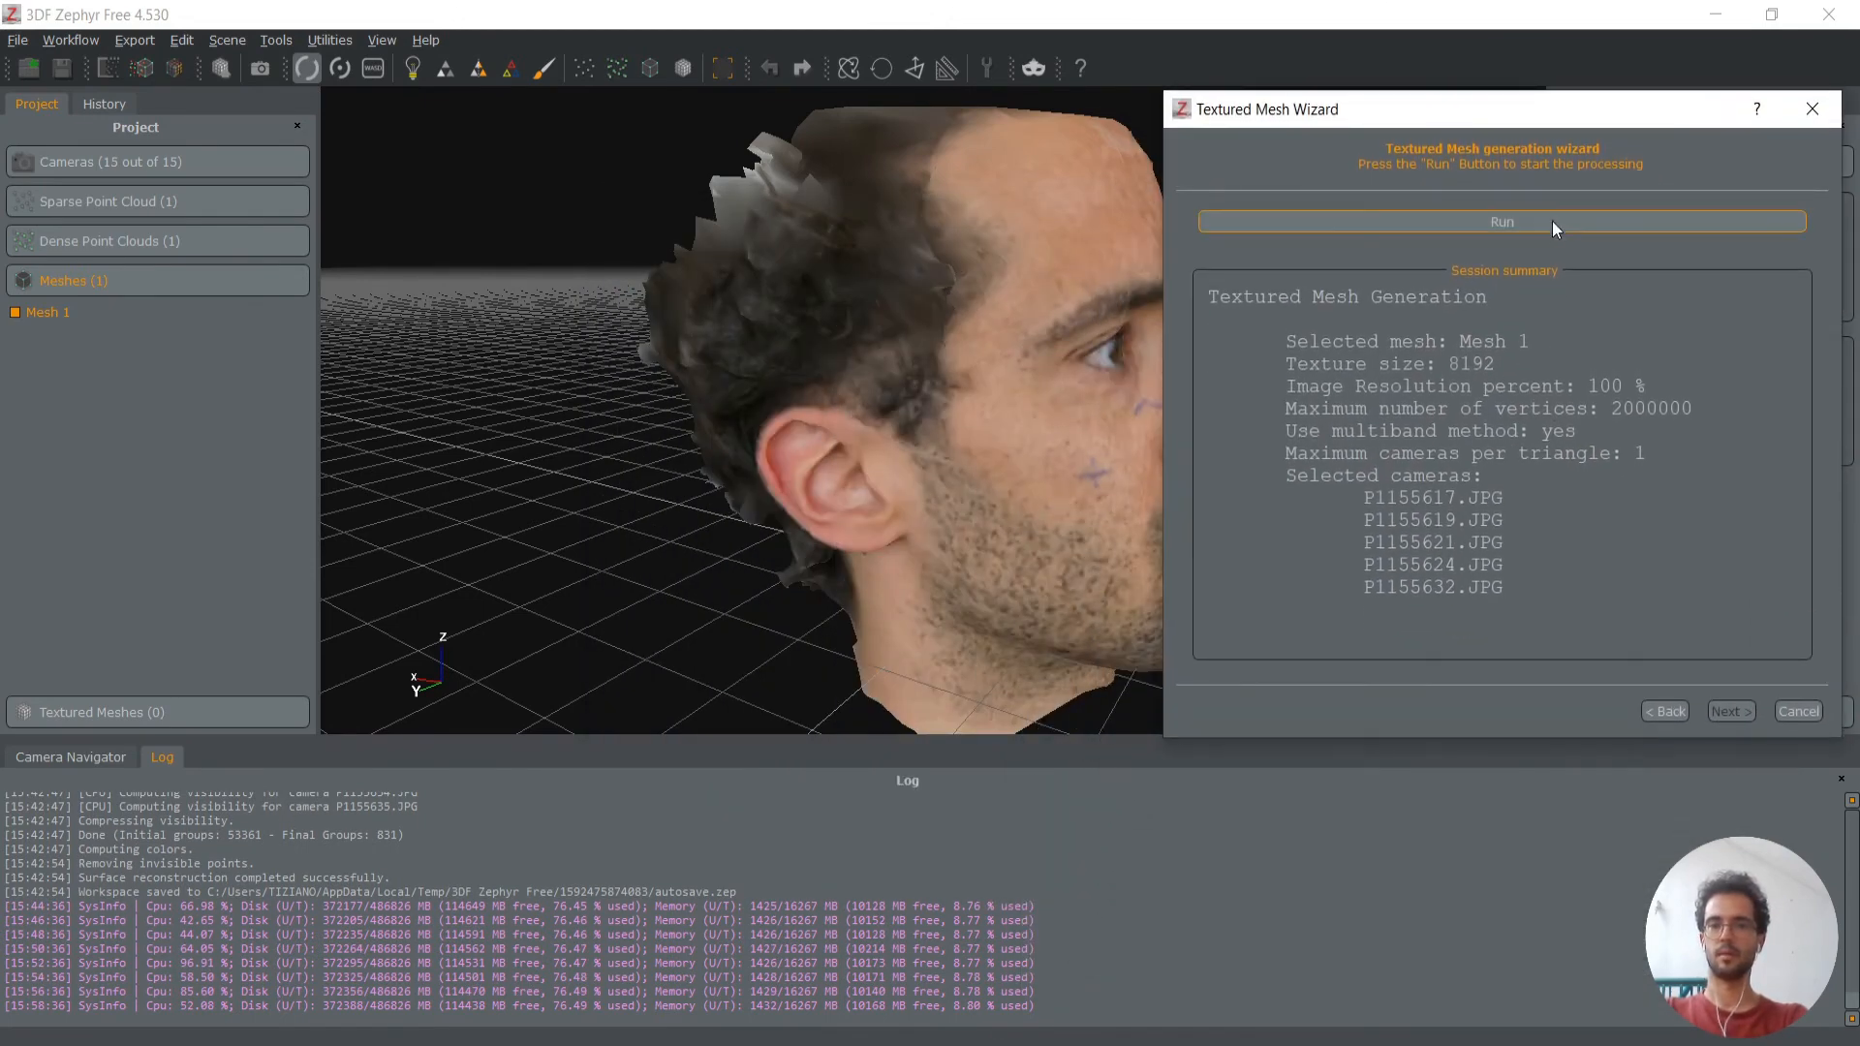
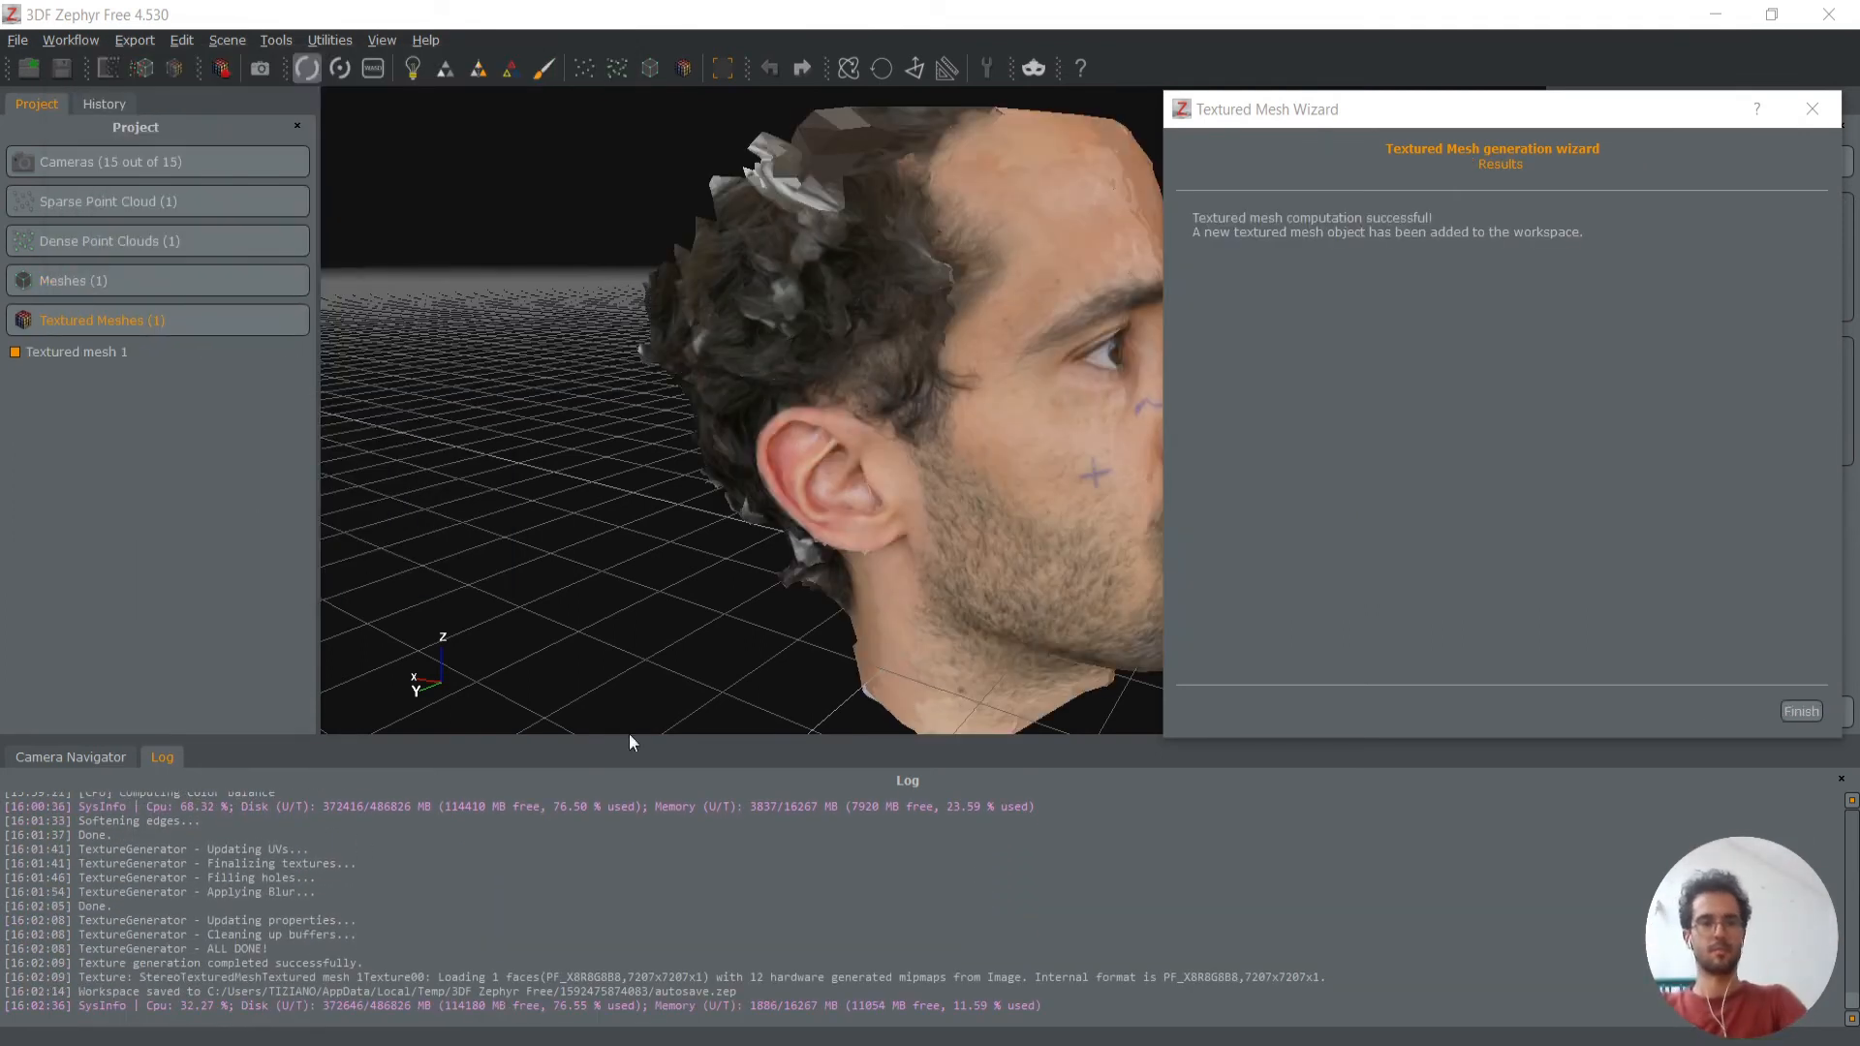
pyautogui.click(1801, 712)
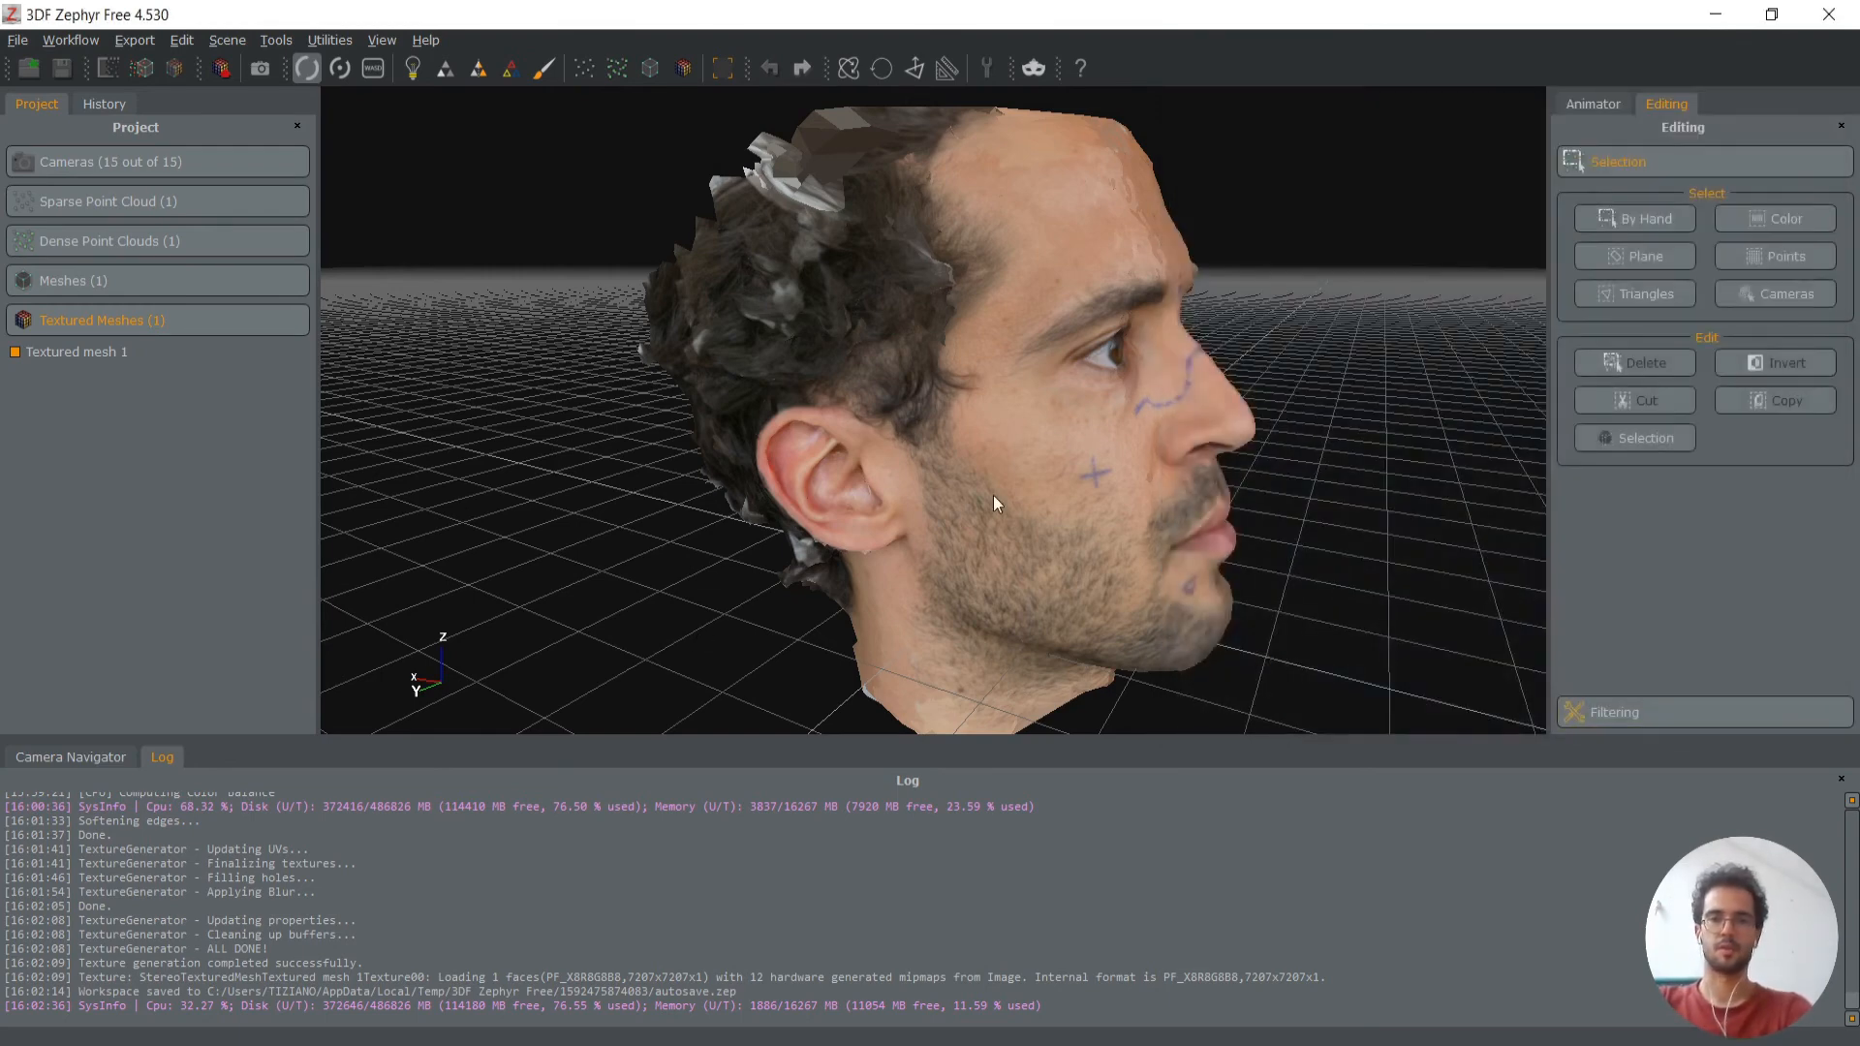
# Display Mesh 1 to compare its colours with the textured result, and switch back to Textured mesh 1
pyautogui.click(44, 281)
pyautogui.click(15, 312)
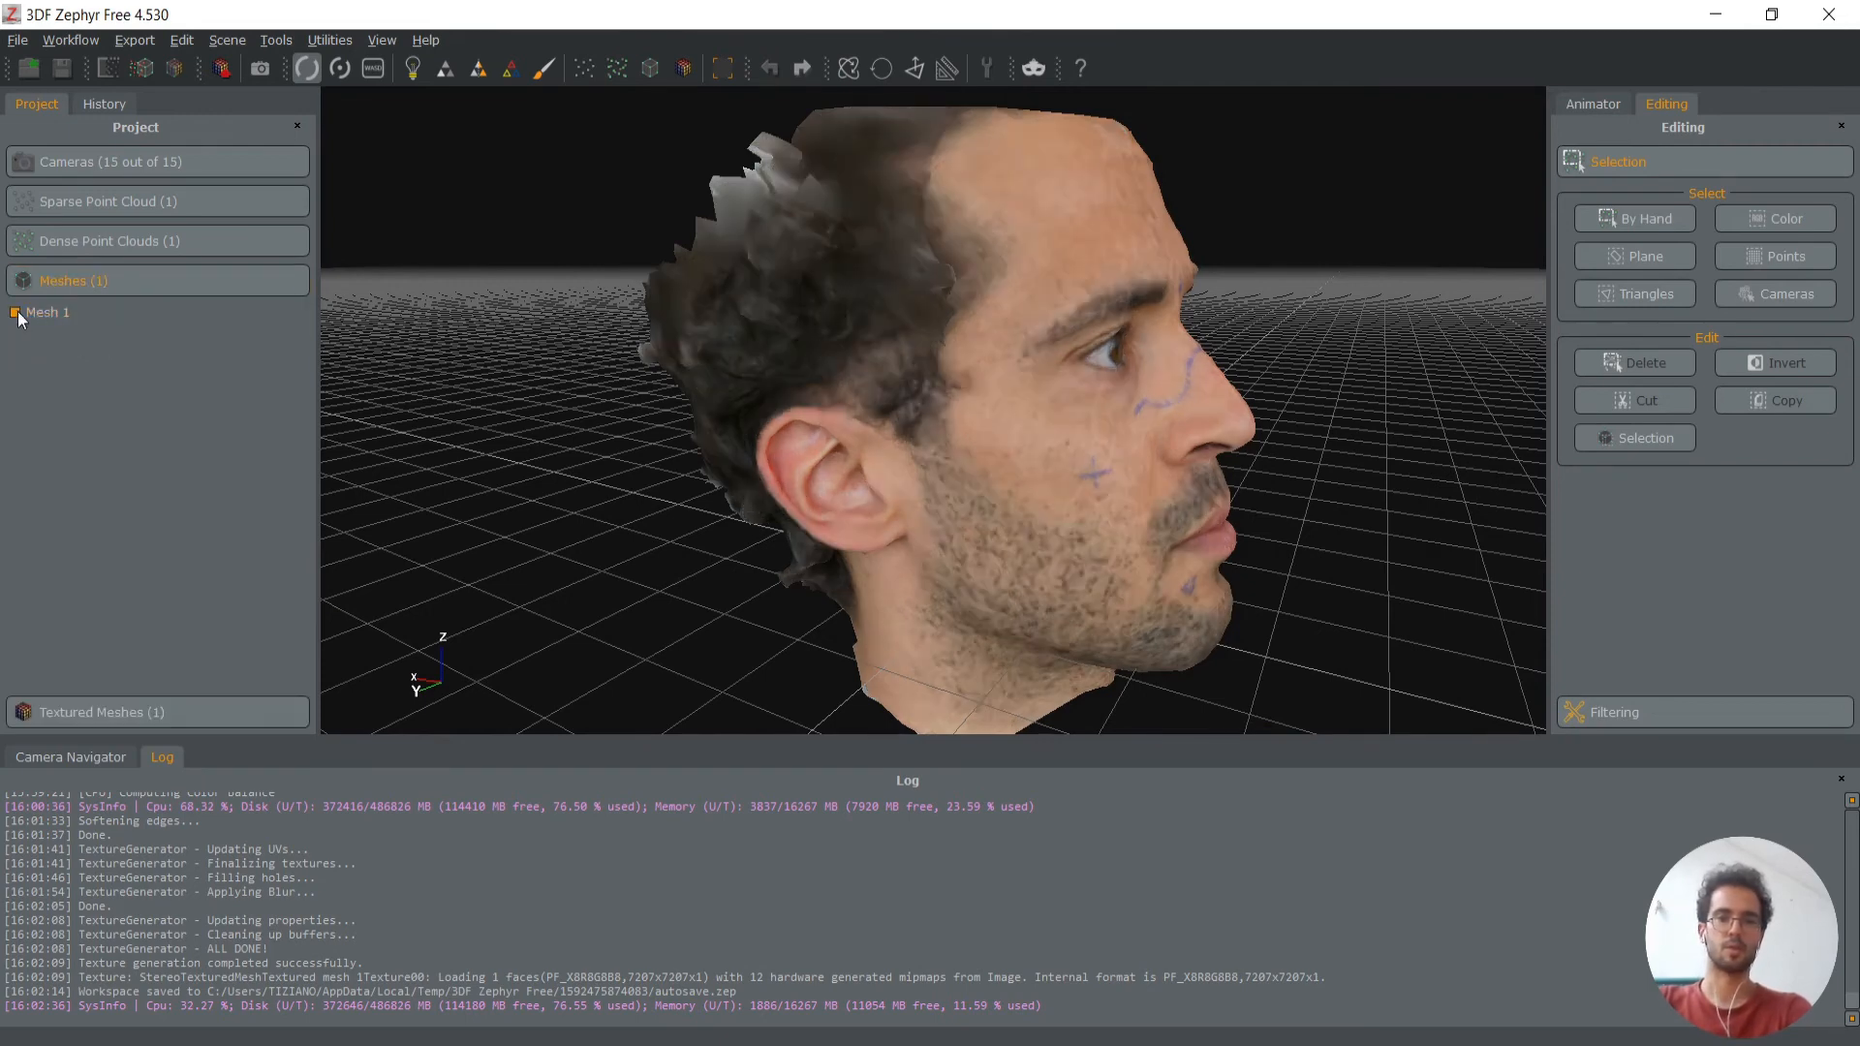
pyautogui.click(118, 713)
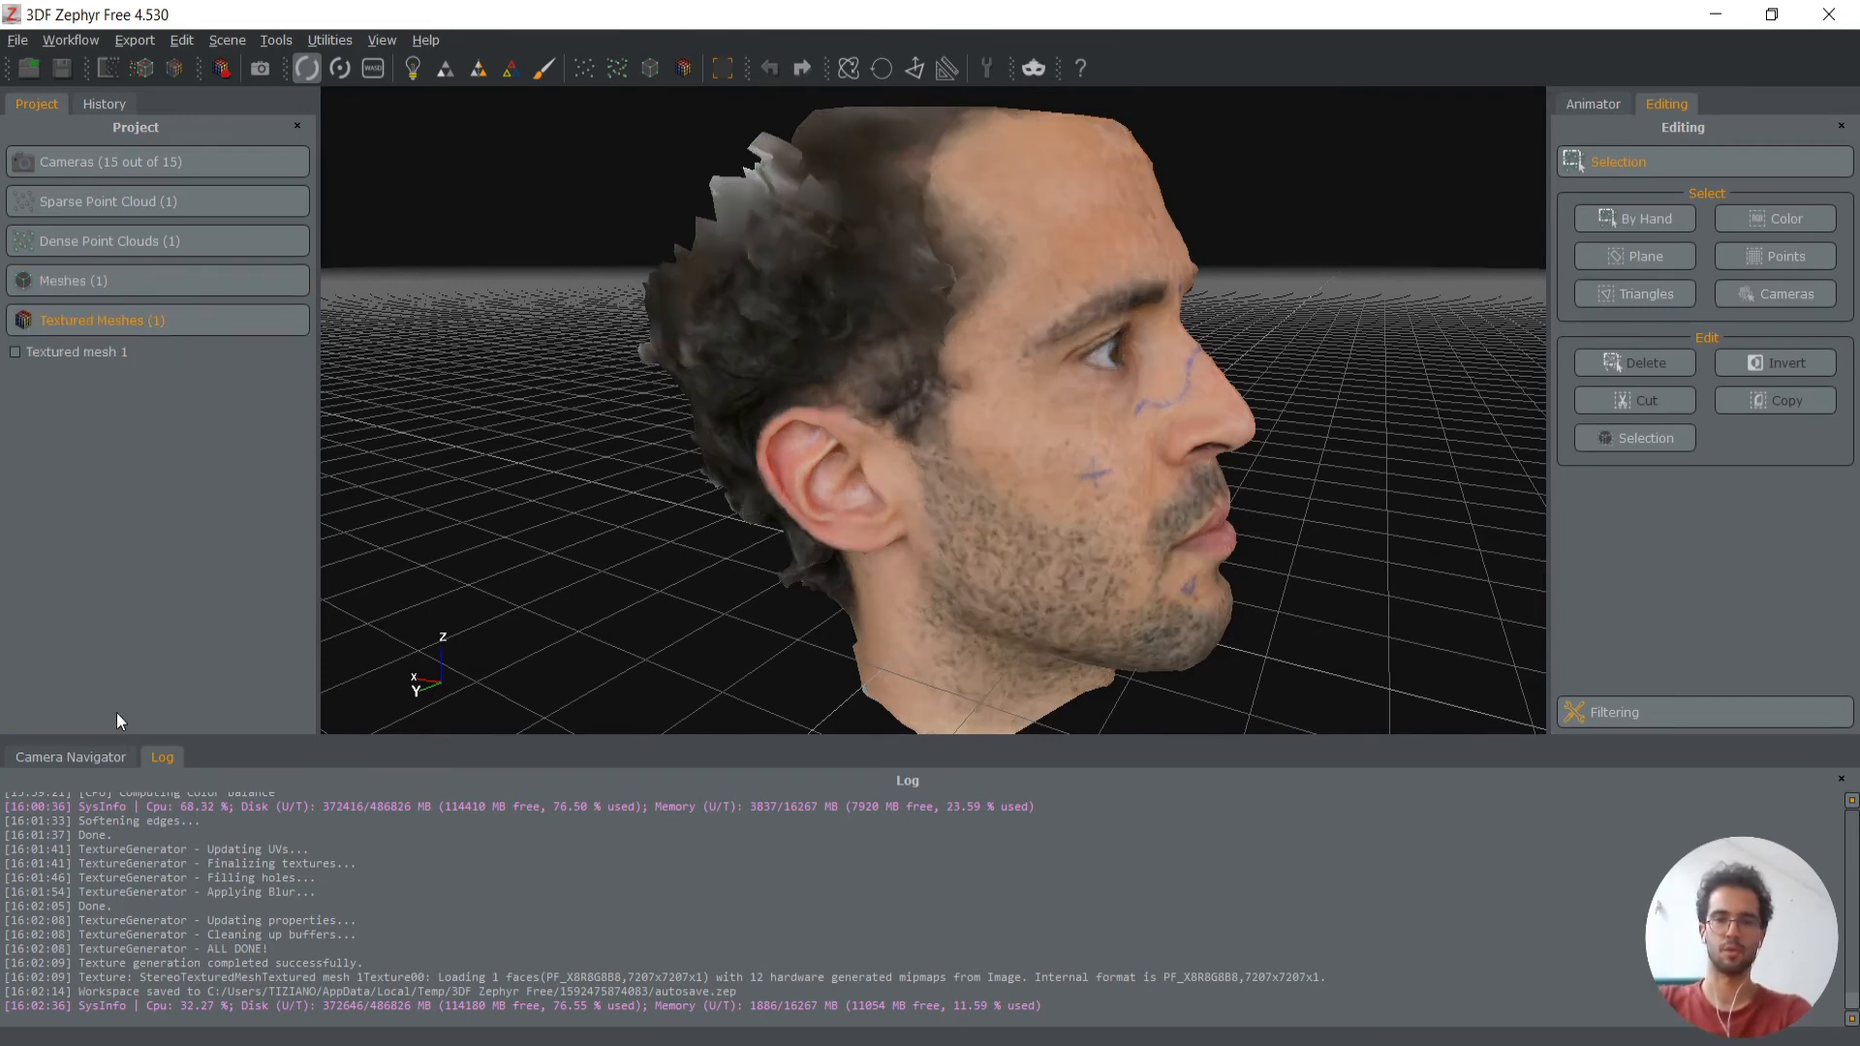
pyautogui.click(30, 350)
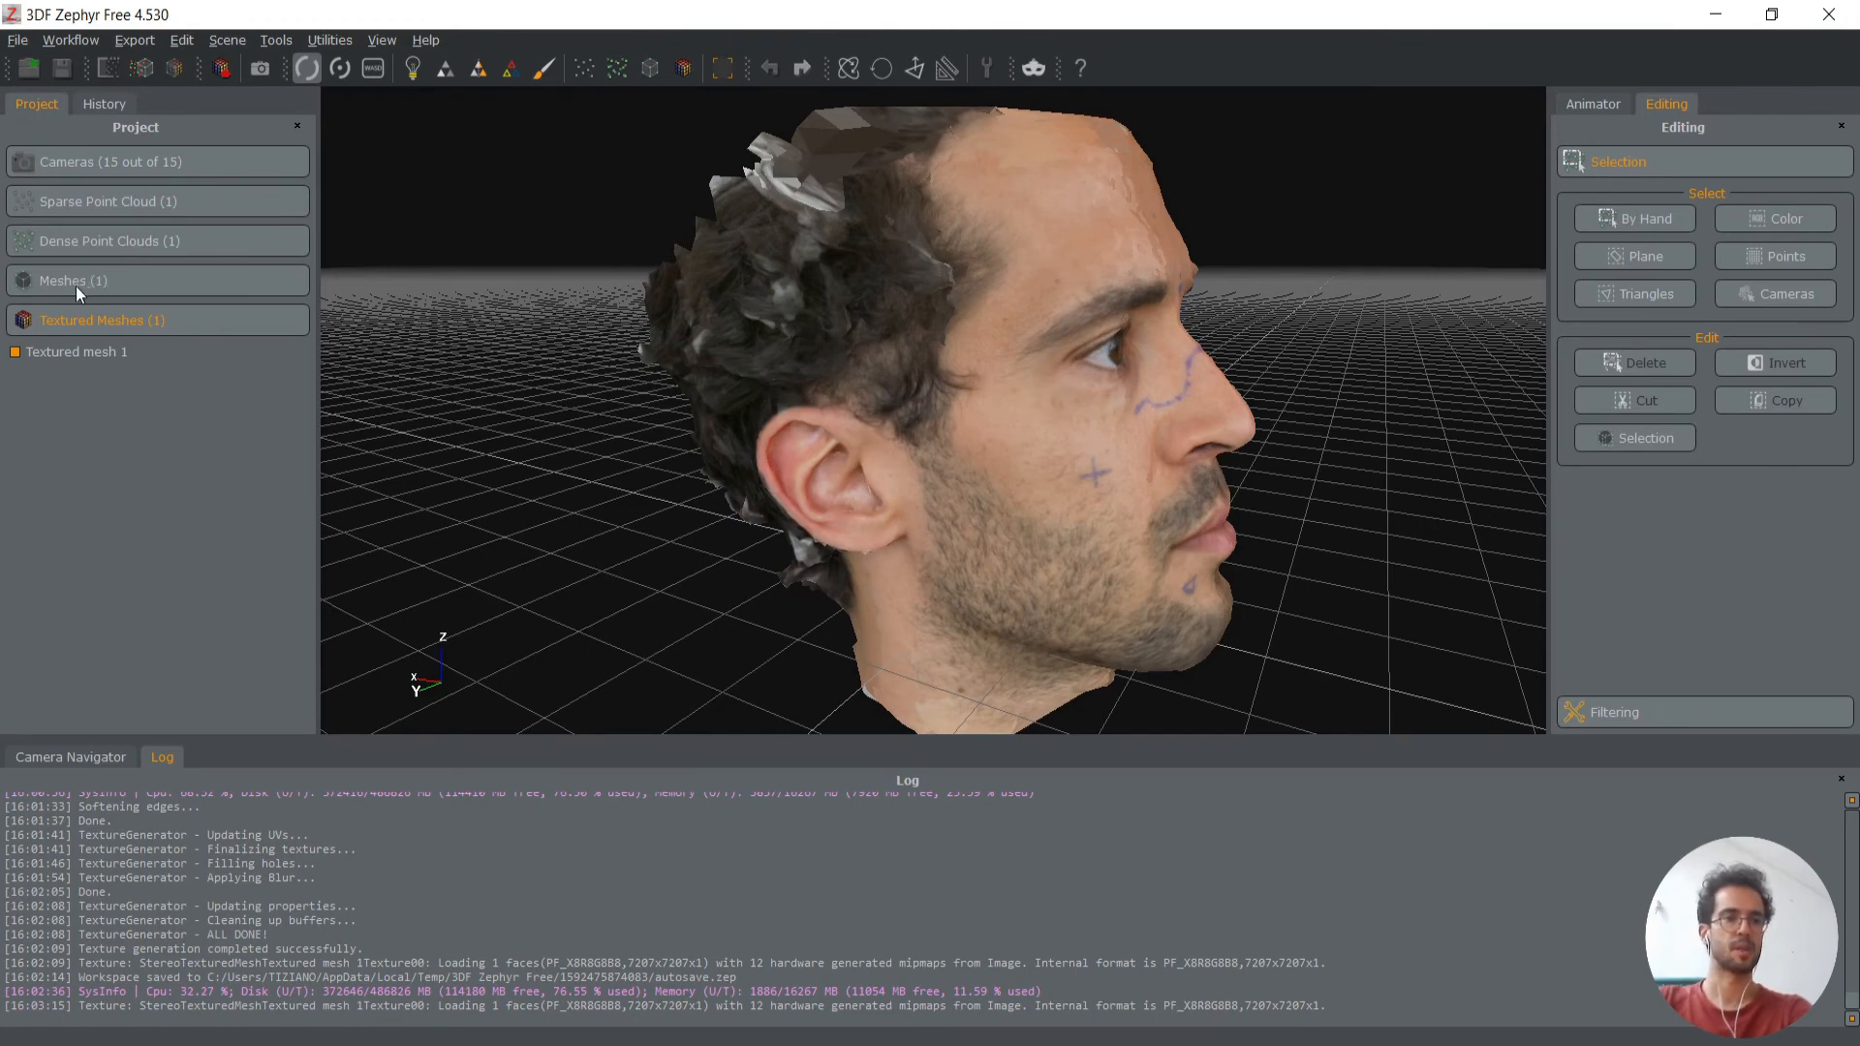
# Check the statistics and generation info of Textured mesh 1, and leave the textured mesh displayed
pyautogui.doubleClick(73, 352)
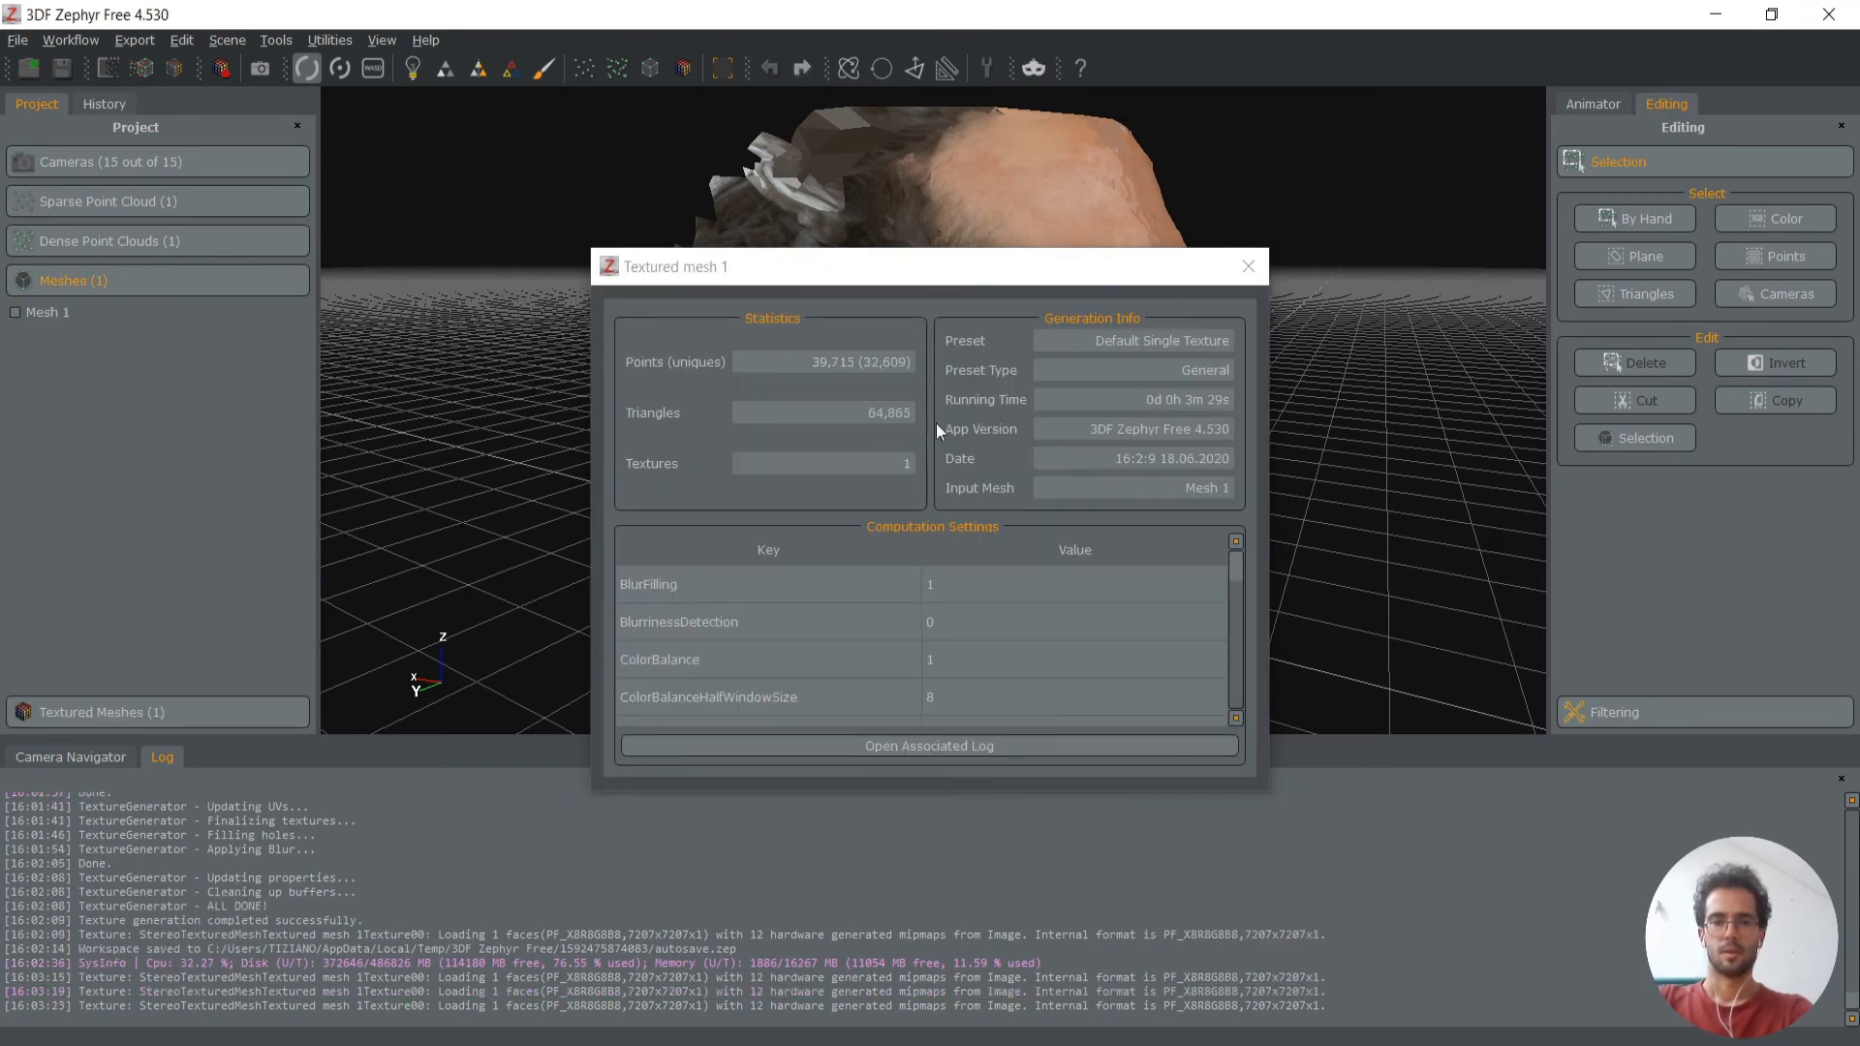
pyautogui.click(1247, 268)
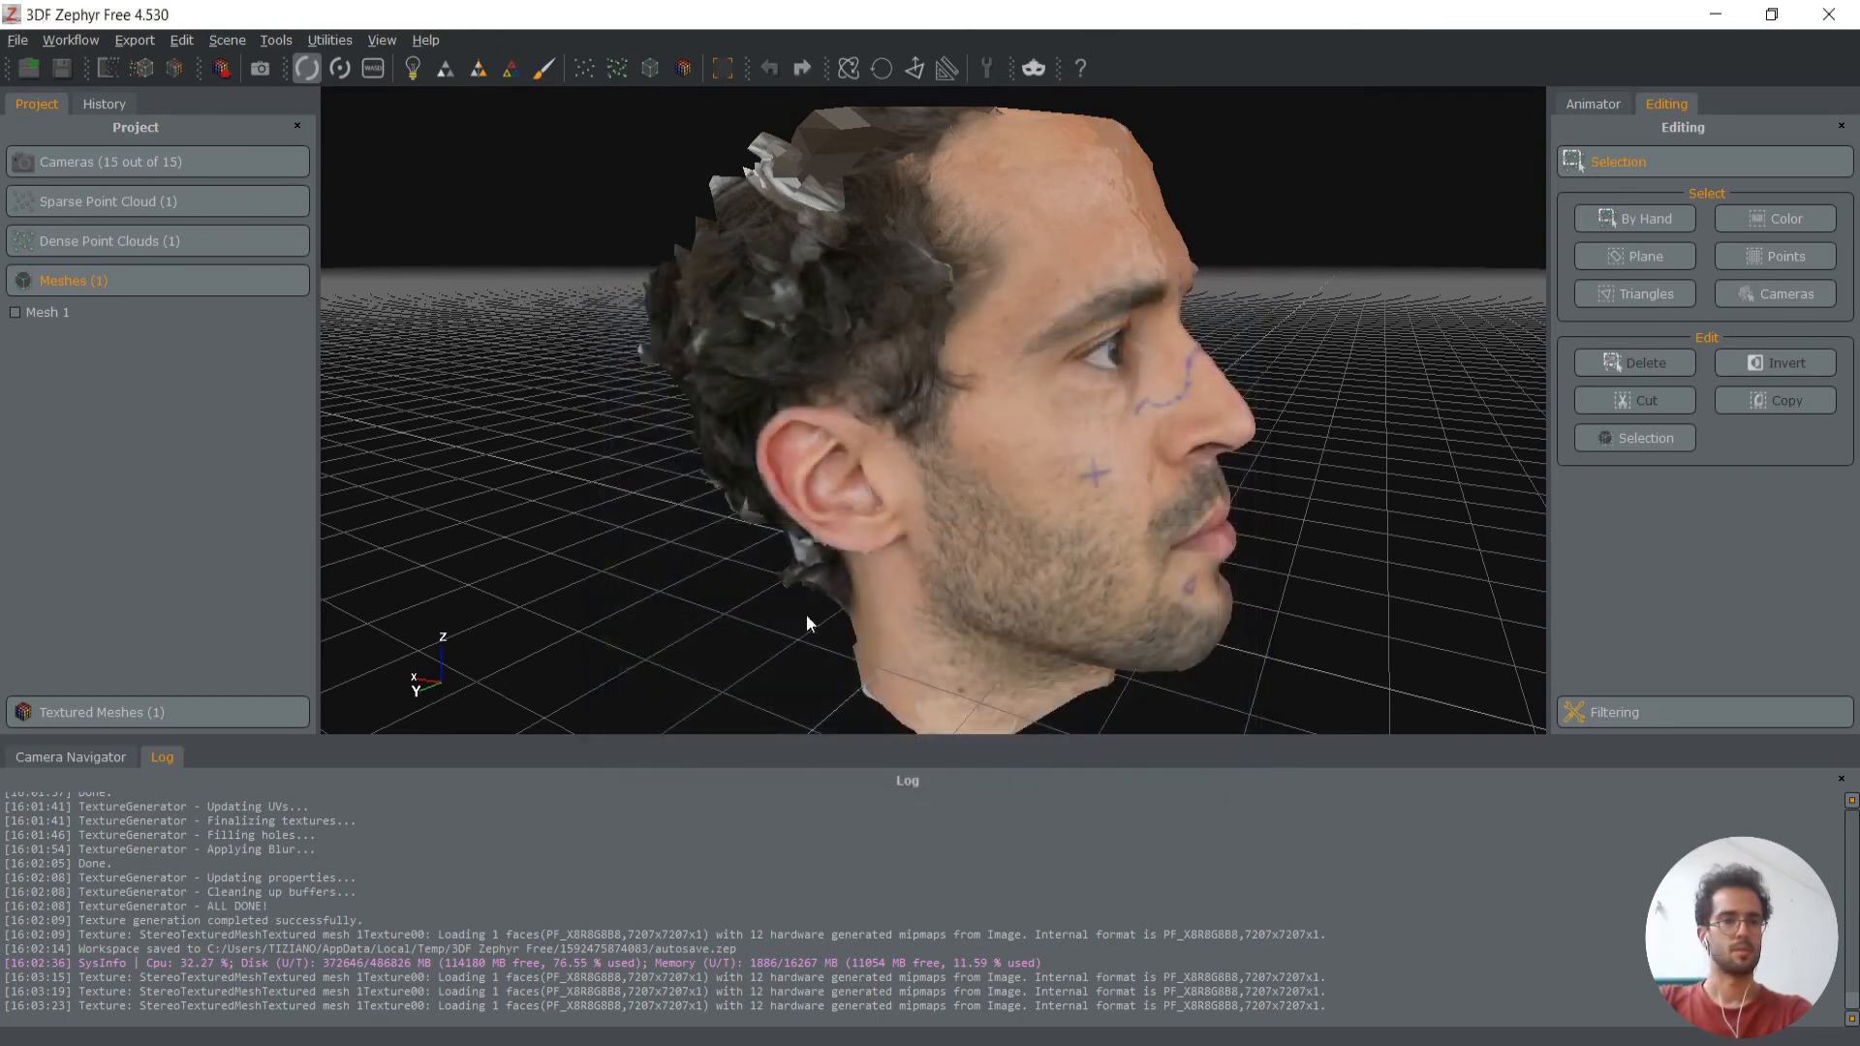
pyautogui.click(15, 313)
pyautogui.click(44, 710)
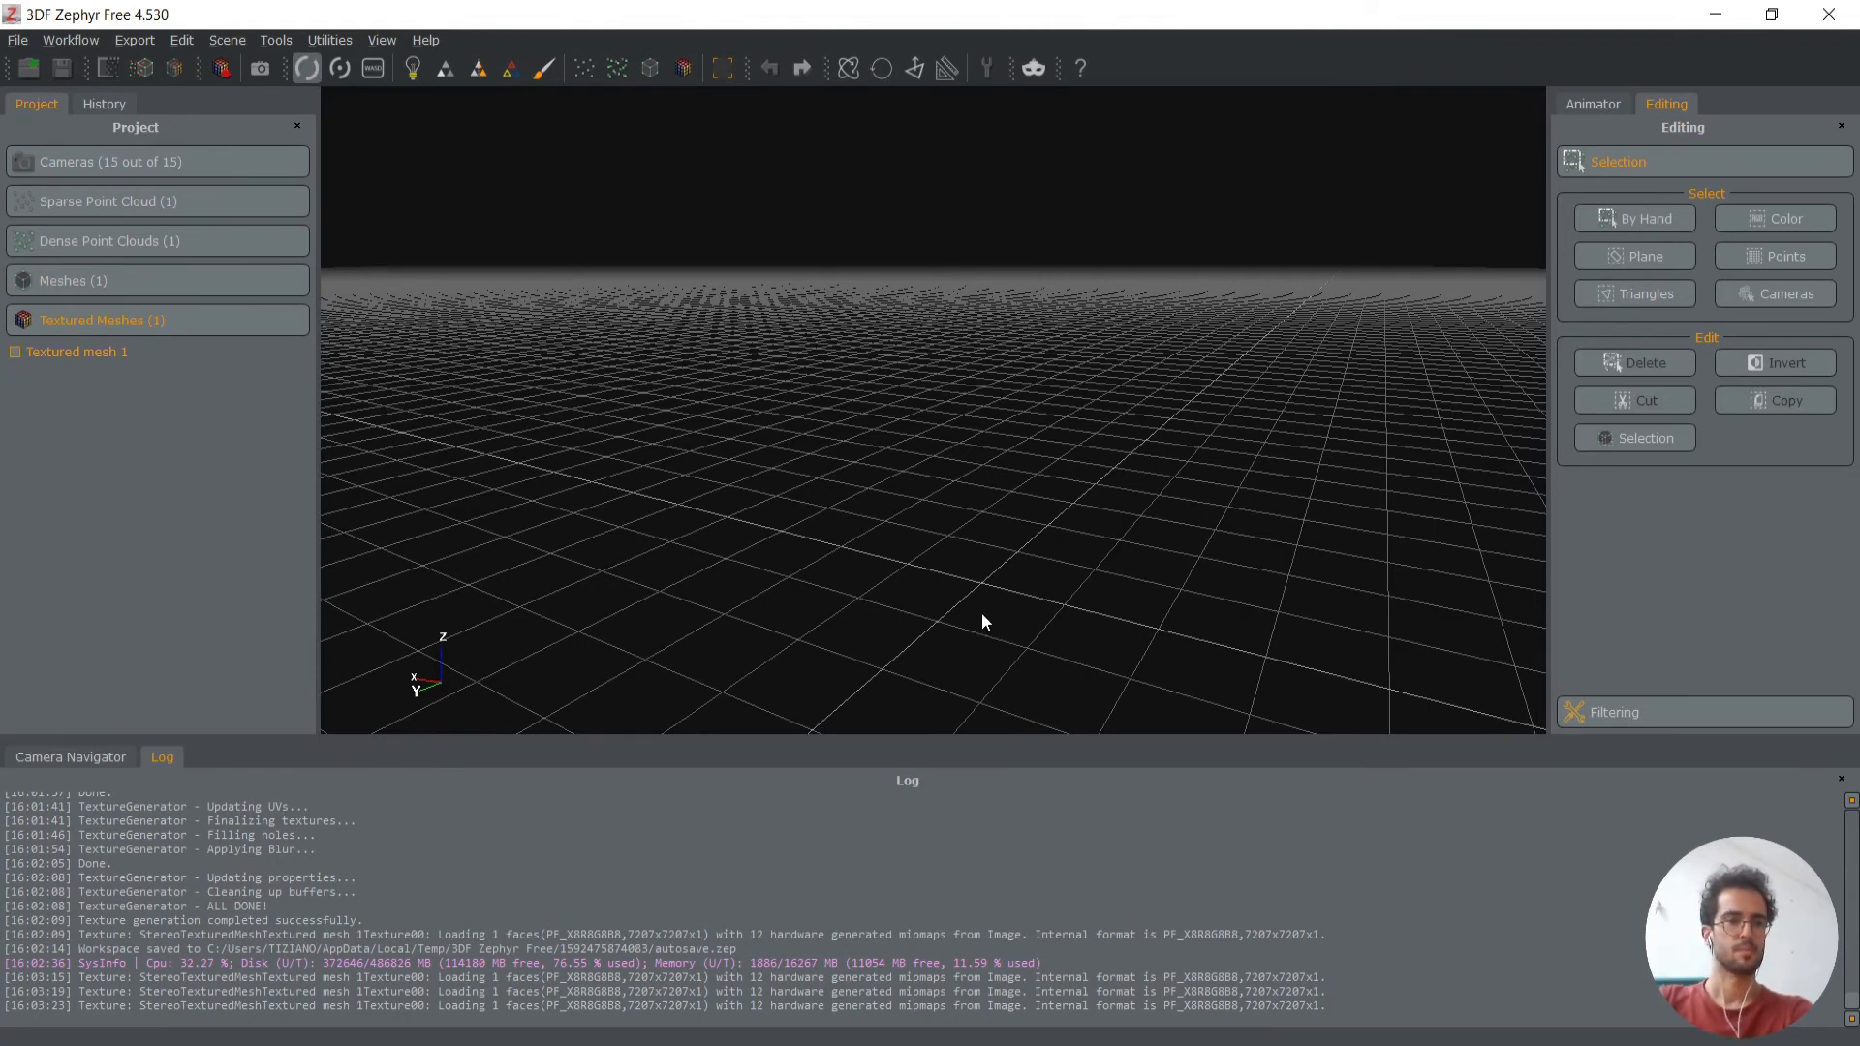
pyautogui.click(14, 352)
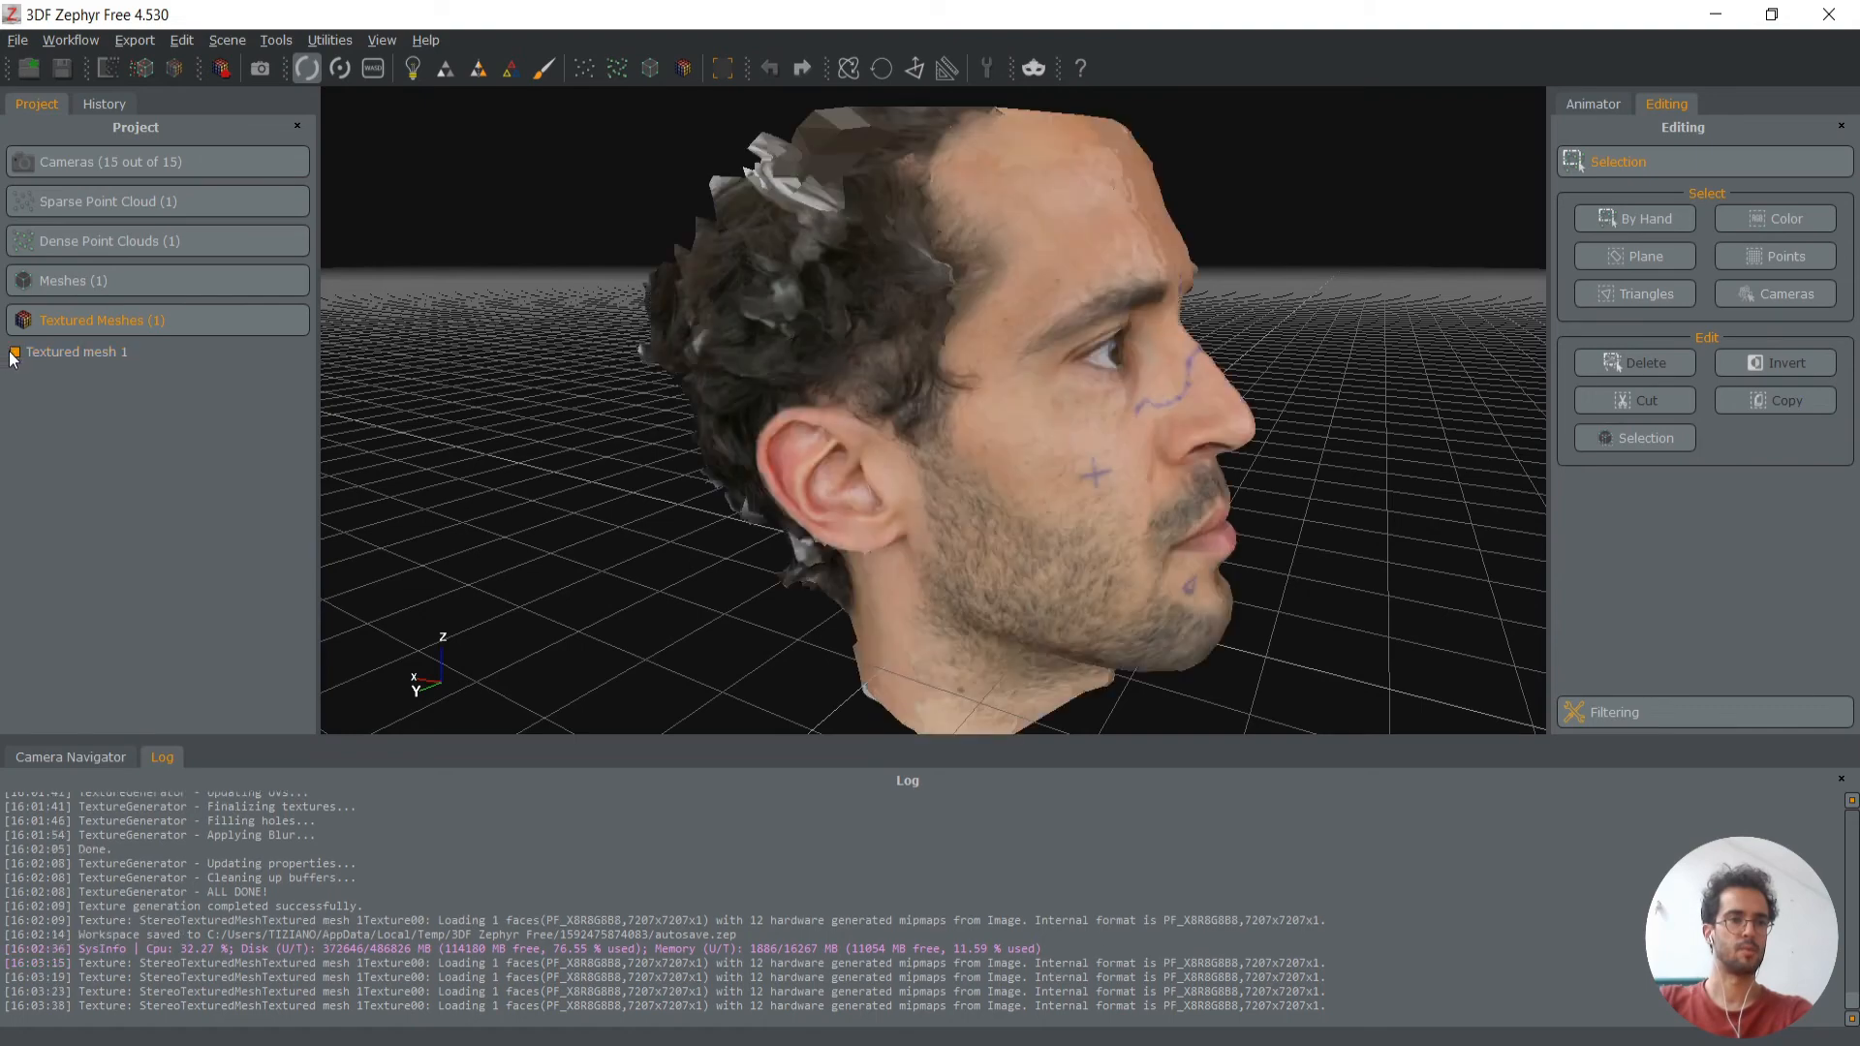
# Examine the texture detail on the textured mesh's cheek around the blue cross mark up close
pyautogui.moveTo(689, 616); pyautogui.dragTo(921, 461)
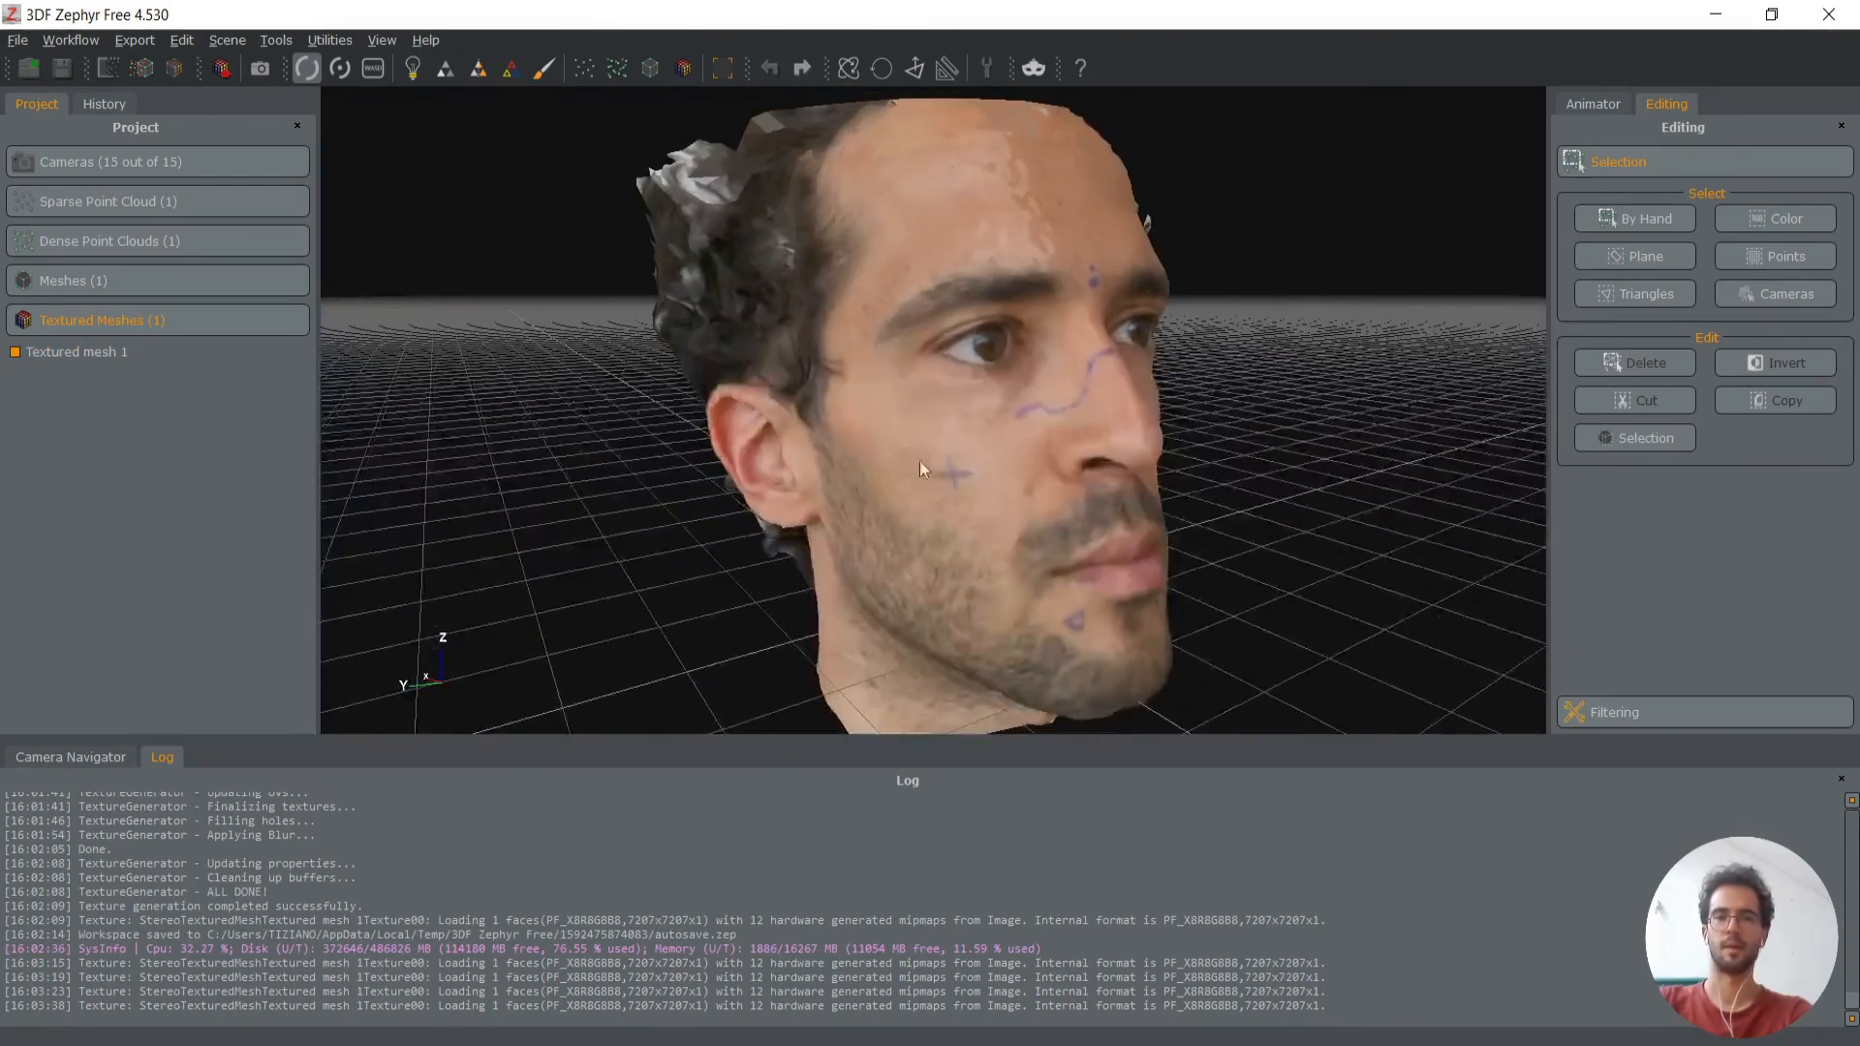
pyautogui.scroll(3, 980, 498)
pyautogui.scroll(-1, 1013, 521)
pyautogui.scroll(3, 1082, 553)
pyautogui.scroll(-4, 973, 523)
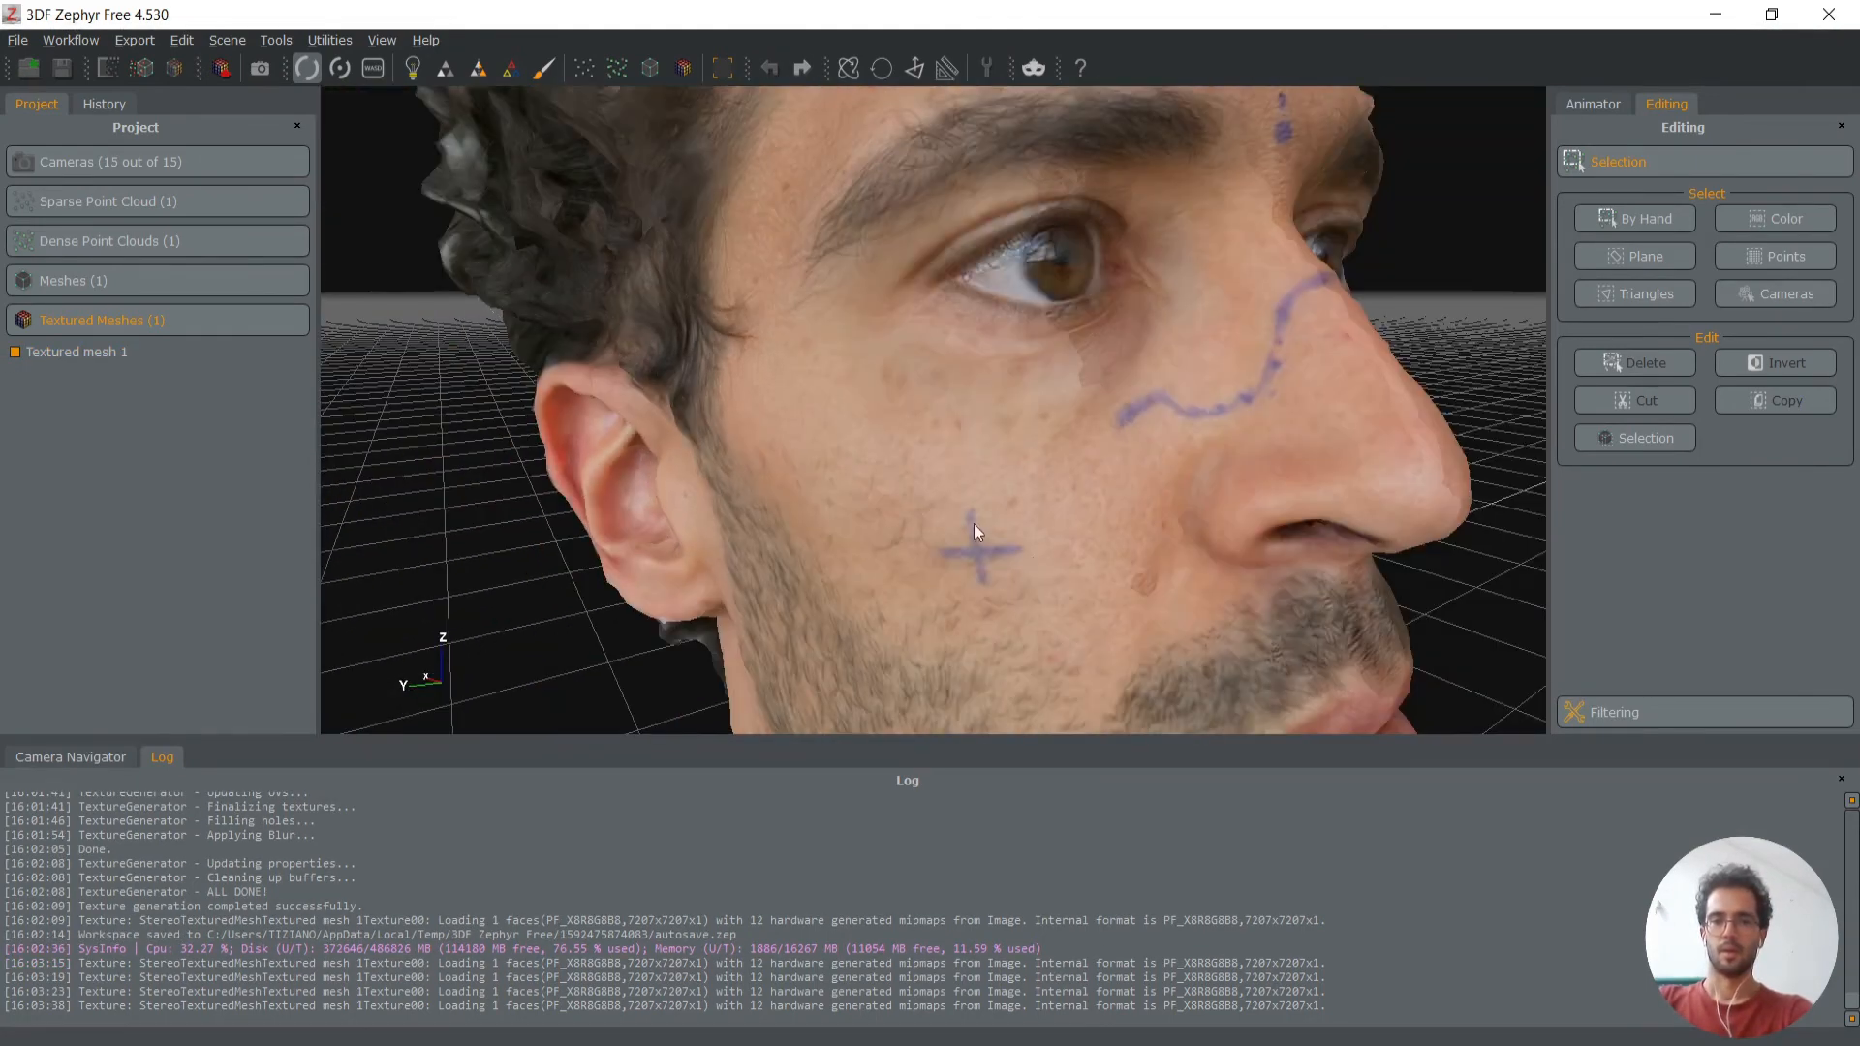
pyautogui.scroll(5, 1050, 527)
pyautogui.scroll(2, 871, 406)
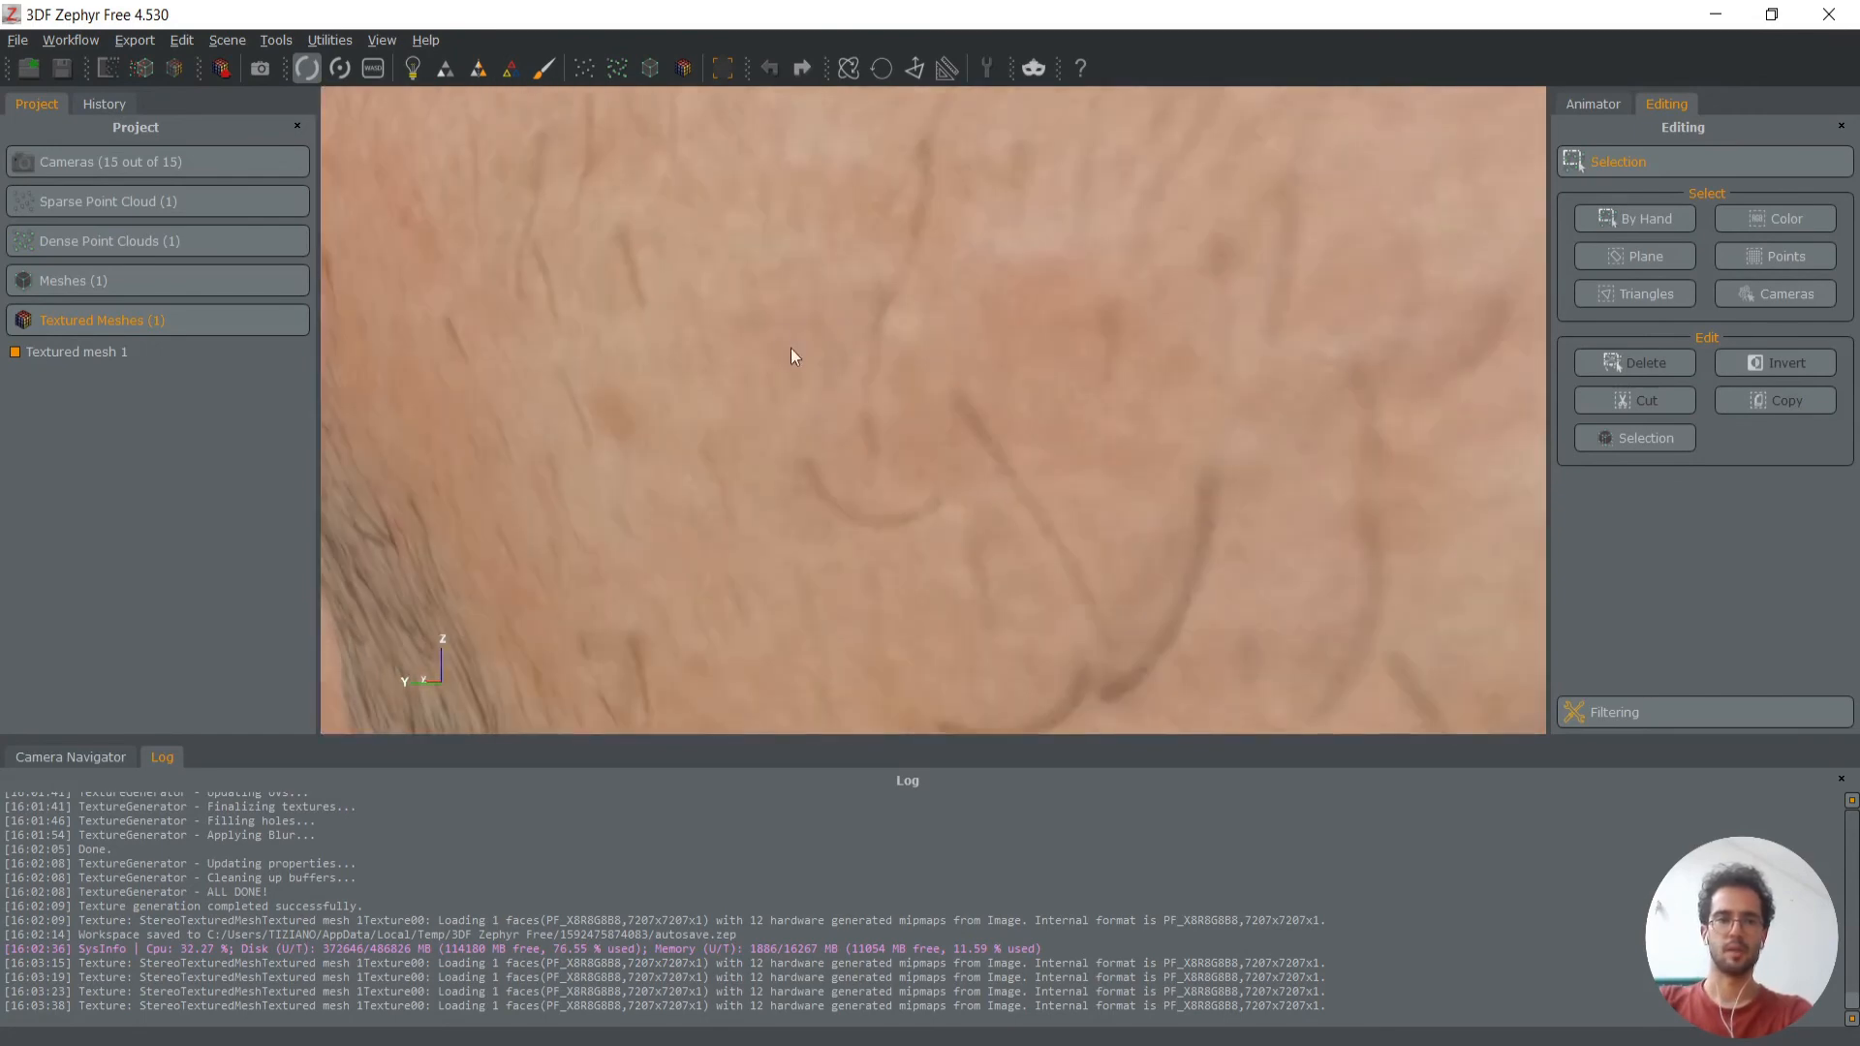
# Toggle the textured mesh between wireframe and solid display to compare triangles with skin texture, ending in the textured display
pyautogui.click(513, 68)
pyautogui.click(513, 69)
pyautogui.click(514, 69)
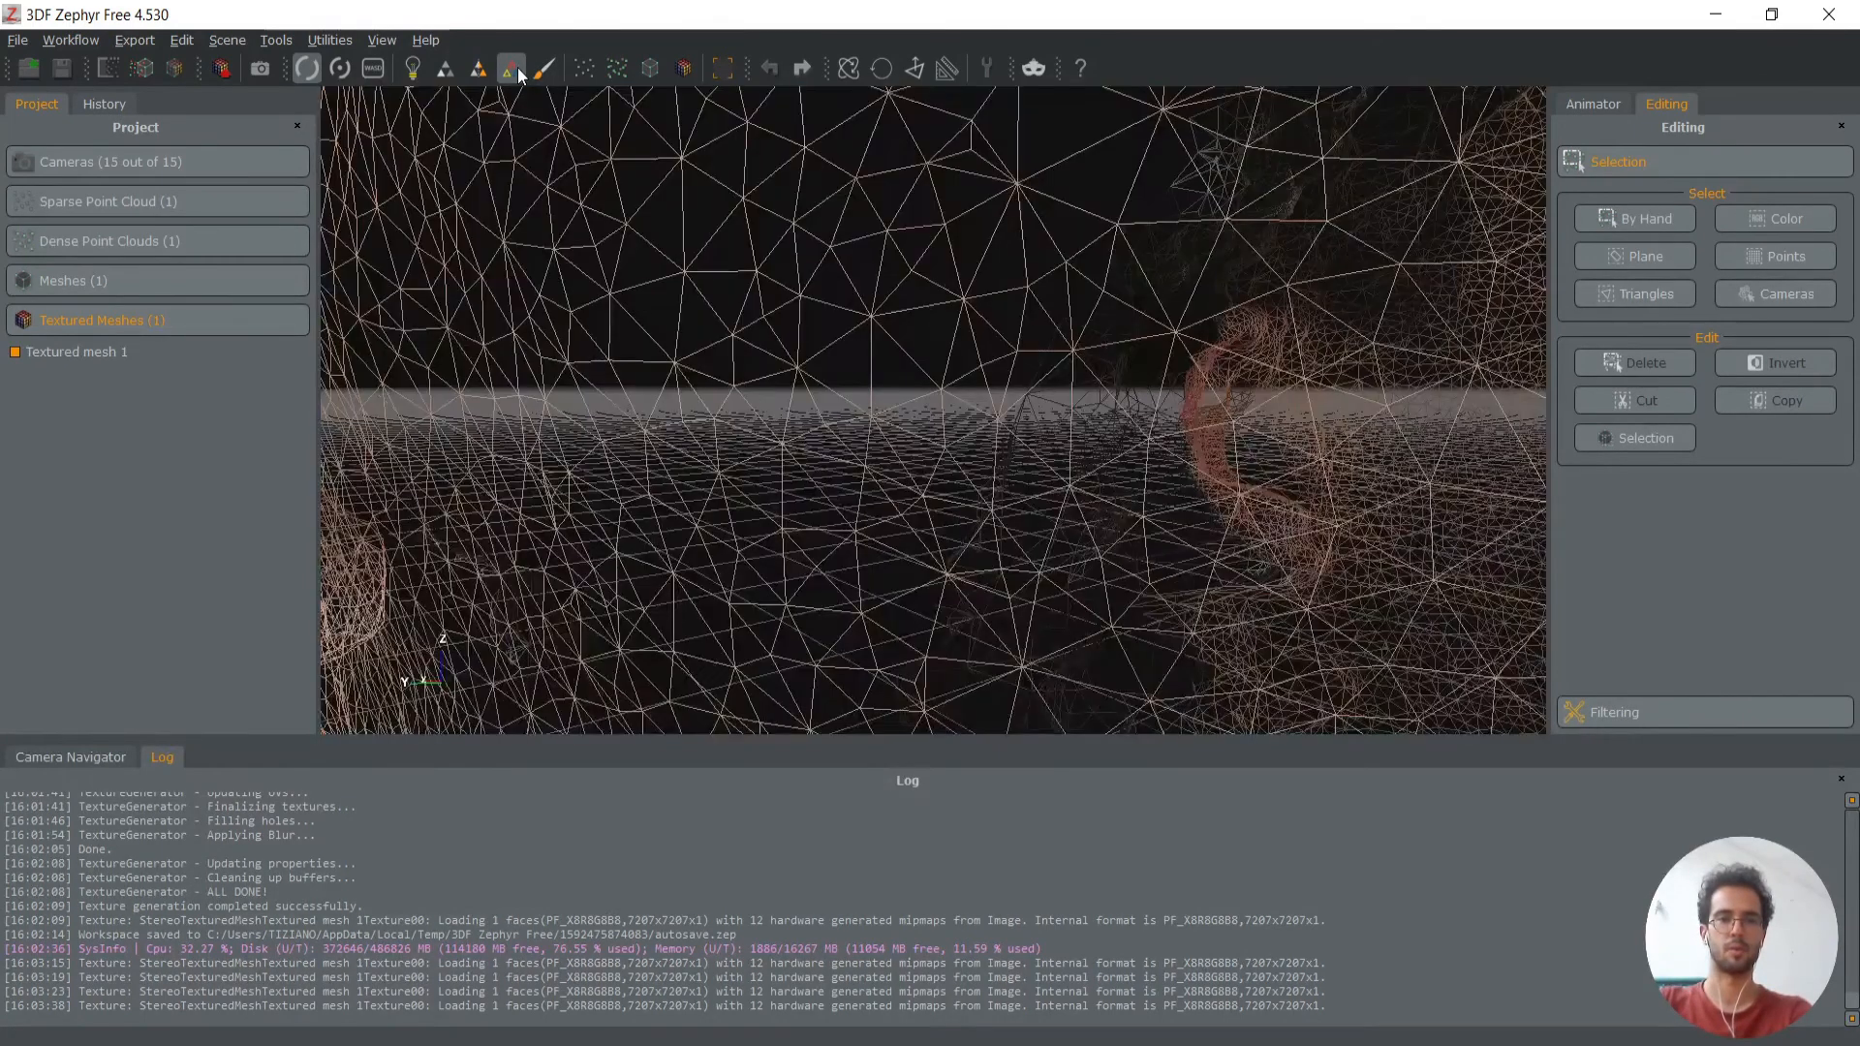
pyautogui.click(518, 71)
pyautogui.click(518, 71)
pyautogui.click(519, 71)
pyautogui.click(518, 71)
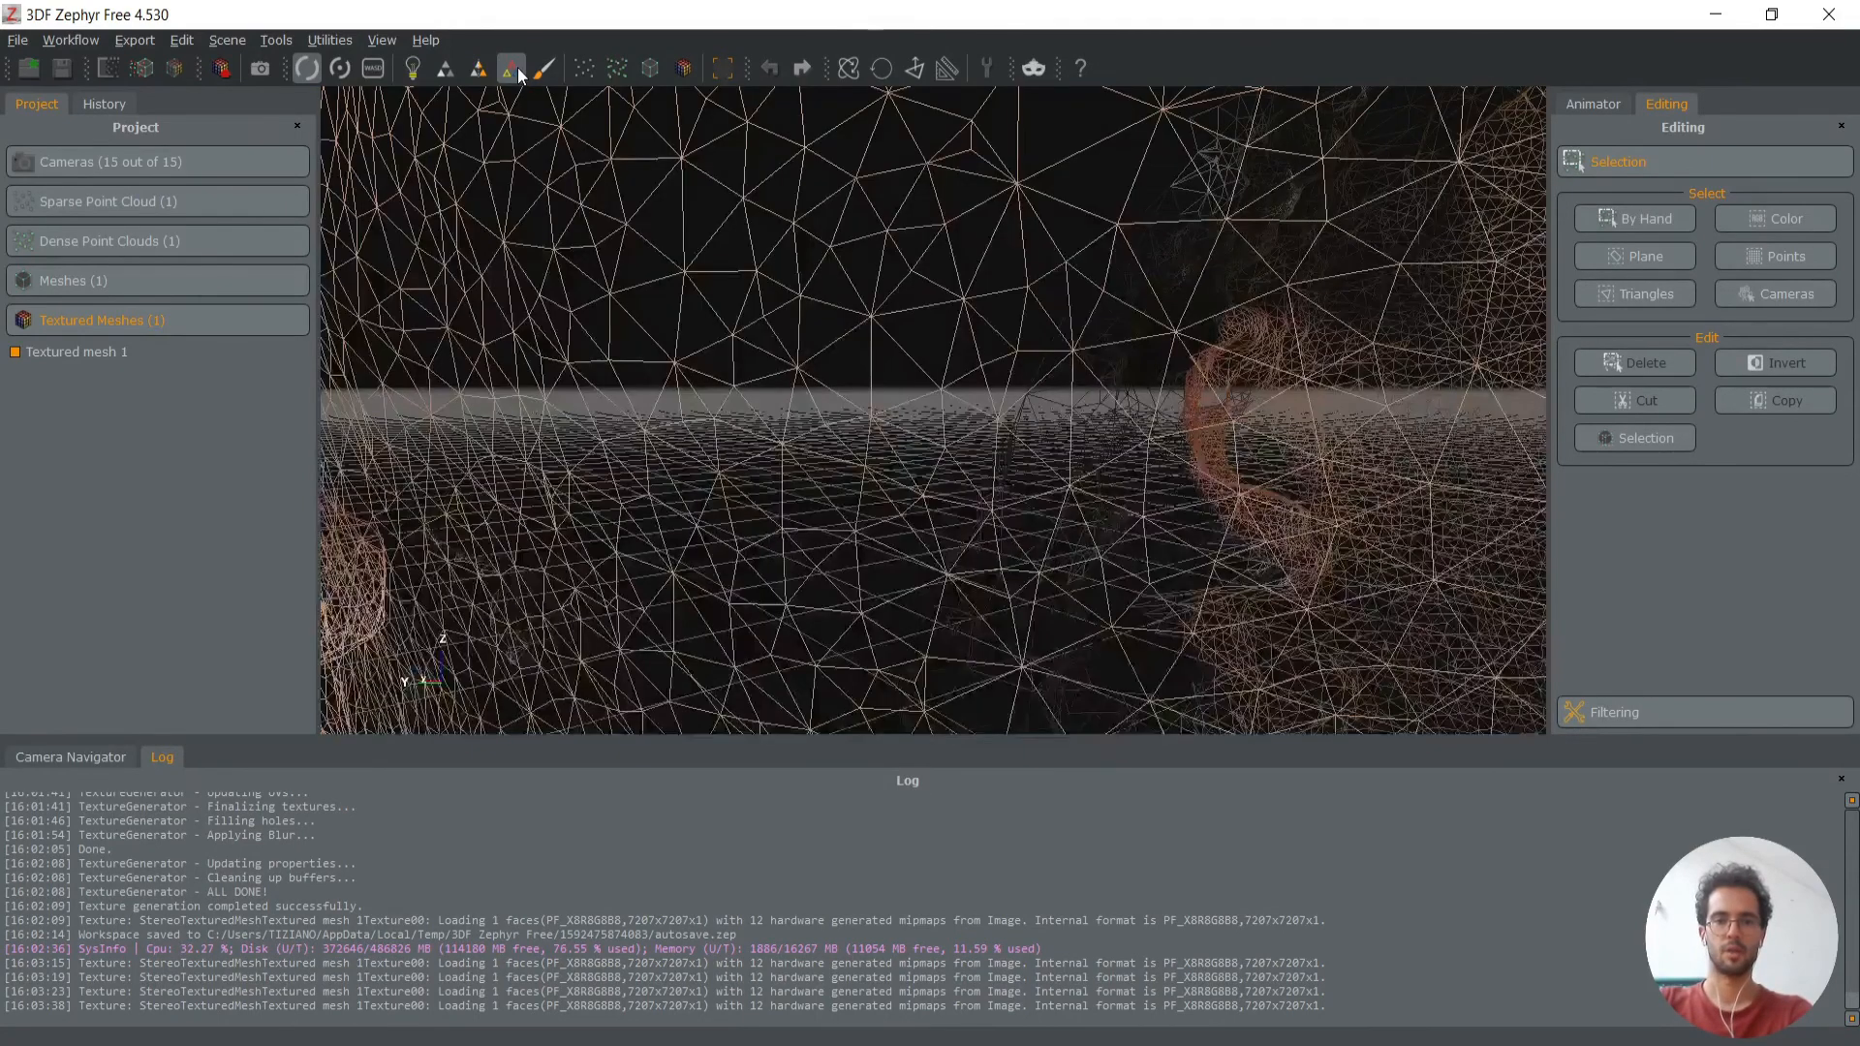
pyautogui.click(519, 74)
pyautogui.click(519, 73)
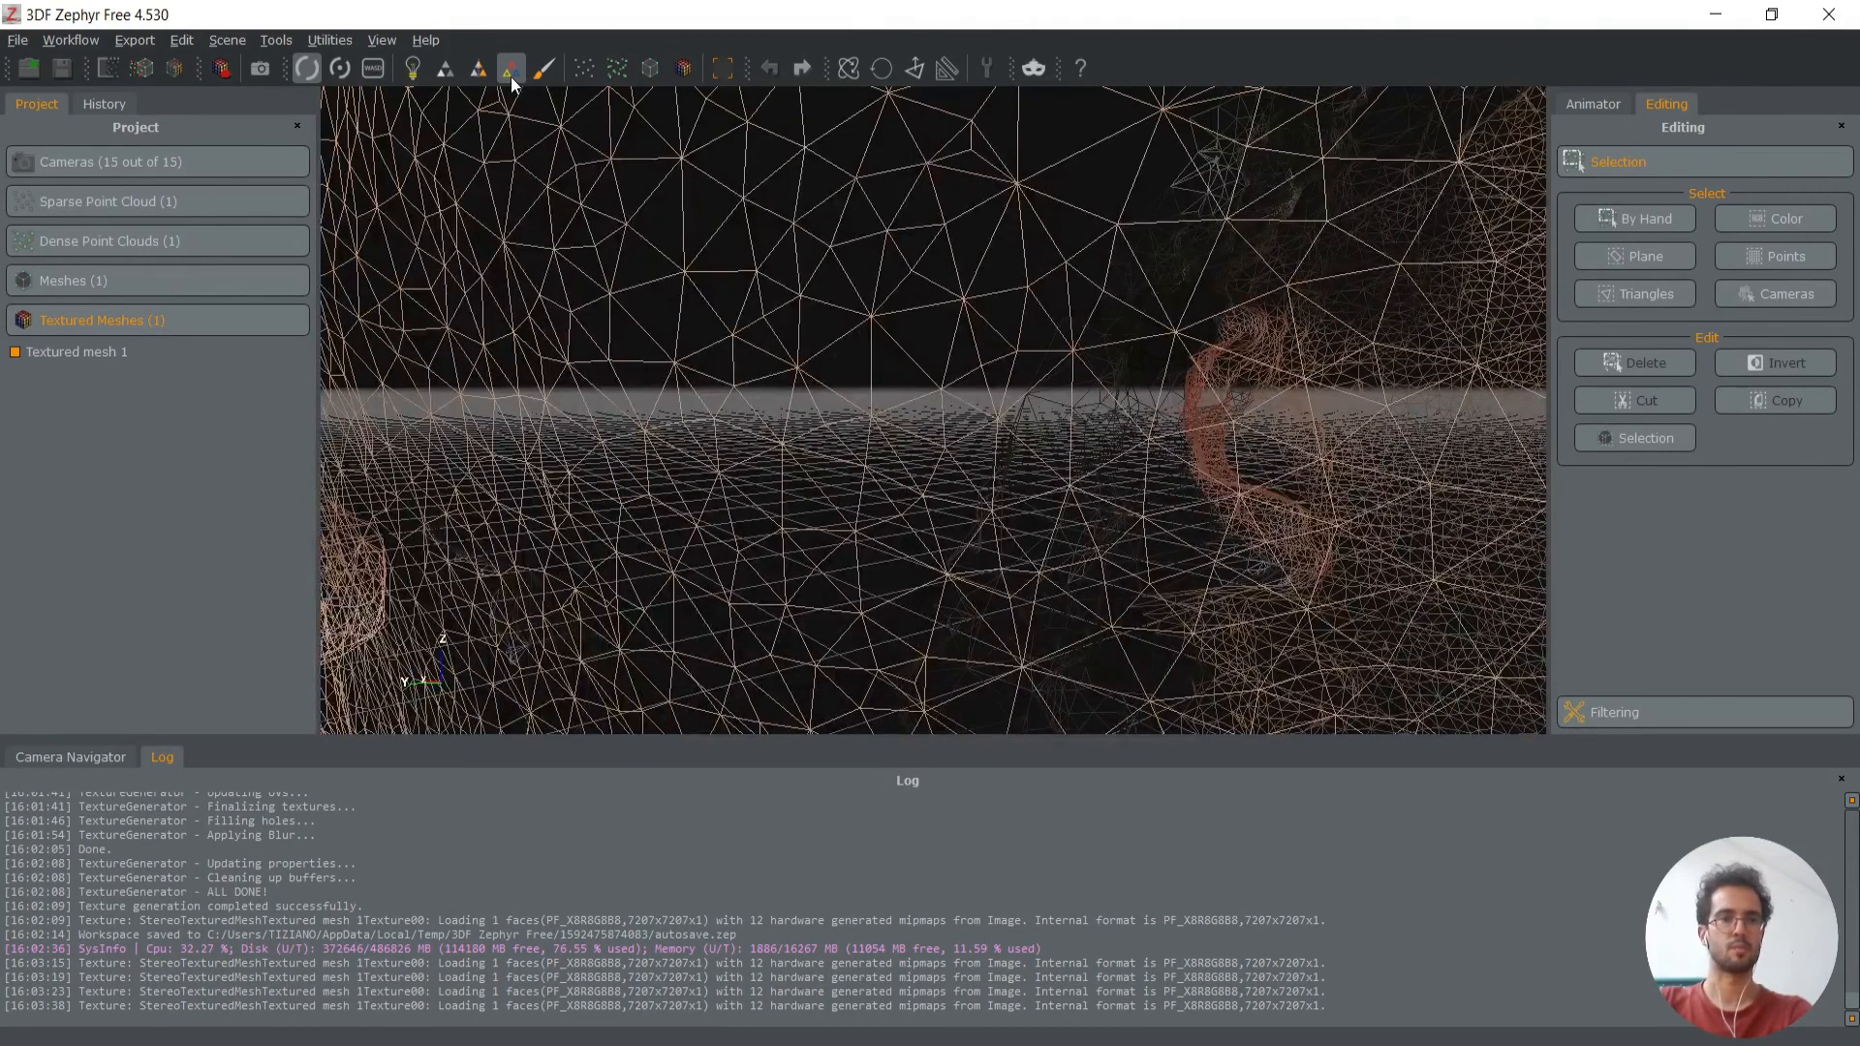
pyautogui.click(510, 71)
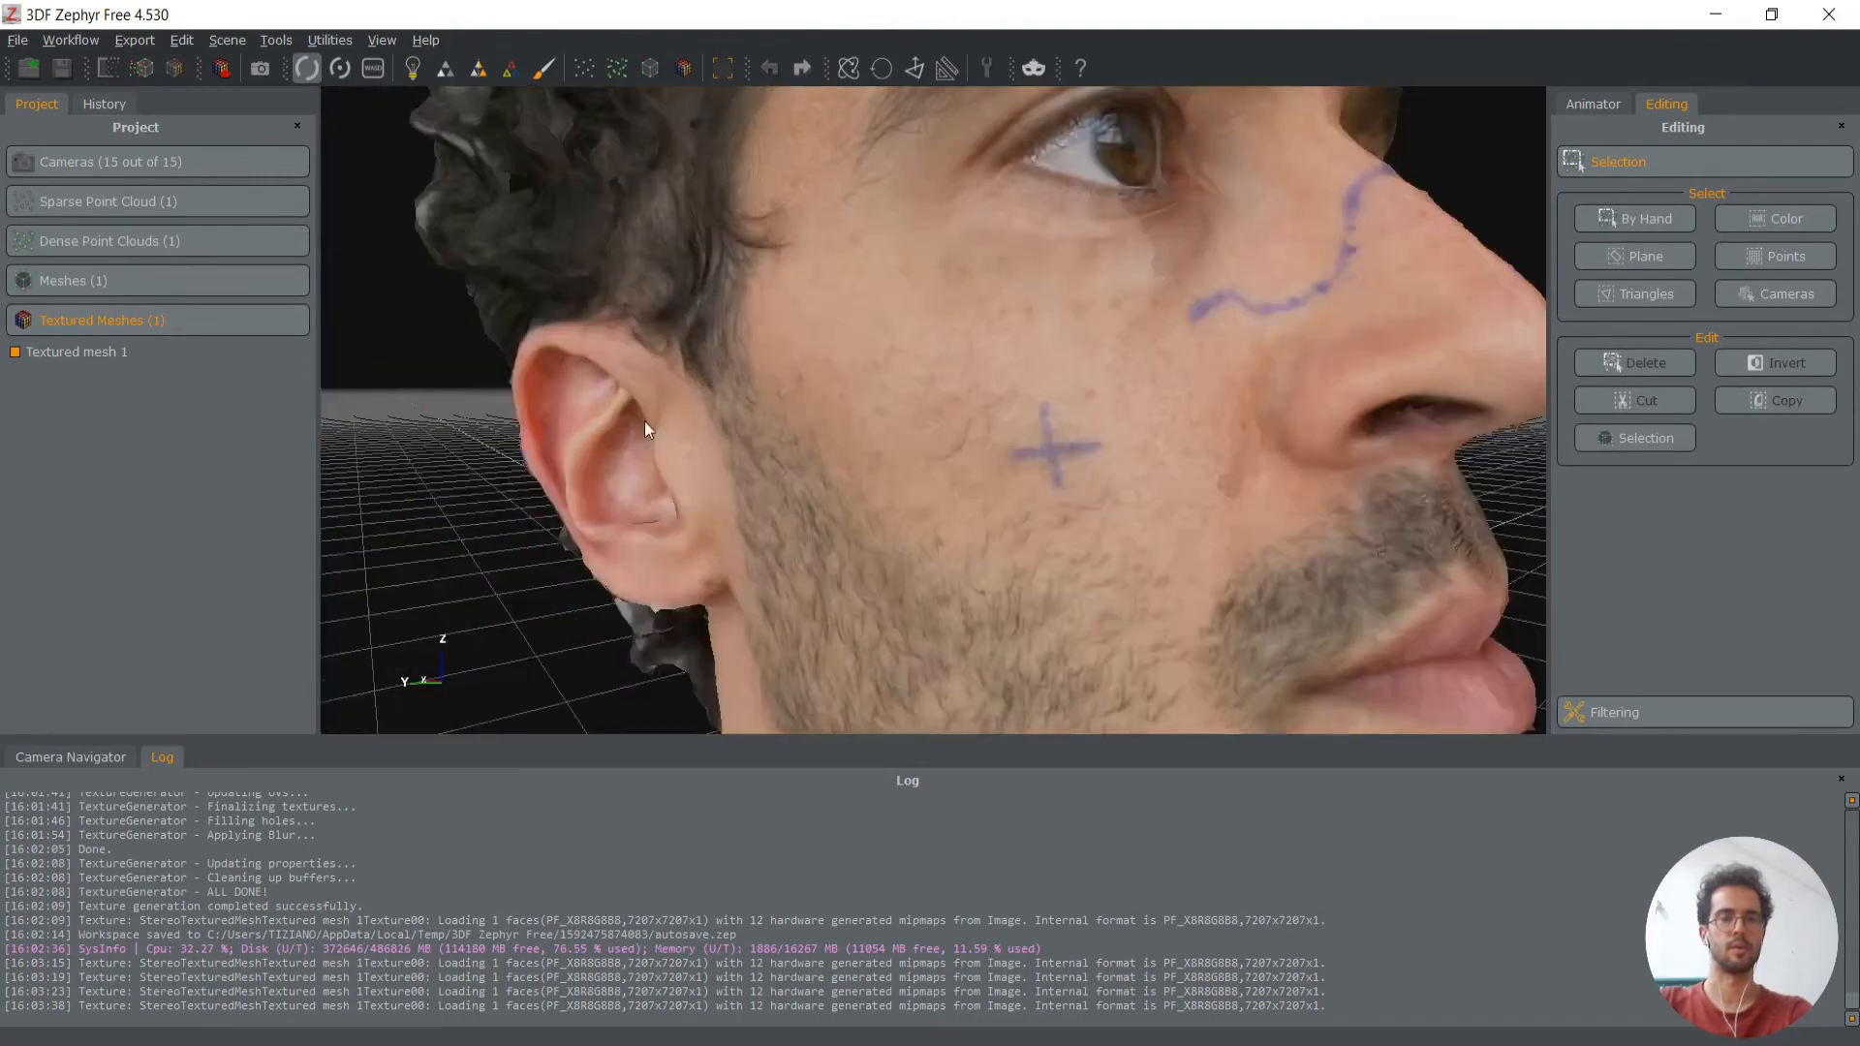
# Inspect the texture seams and blending on the forehead, both sides of the face and the hair
pyautogui.moveTo(1019, 514); pyautogui.dragTo(795, 306)
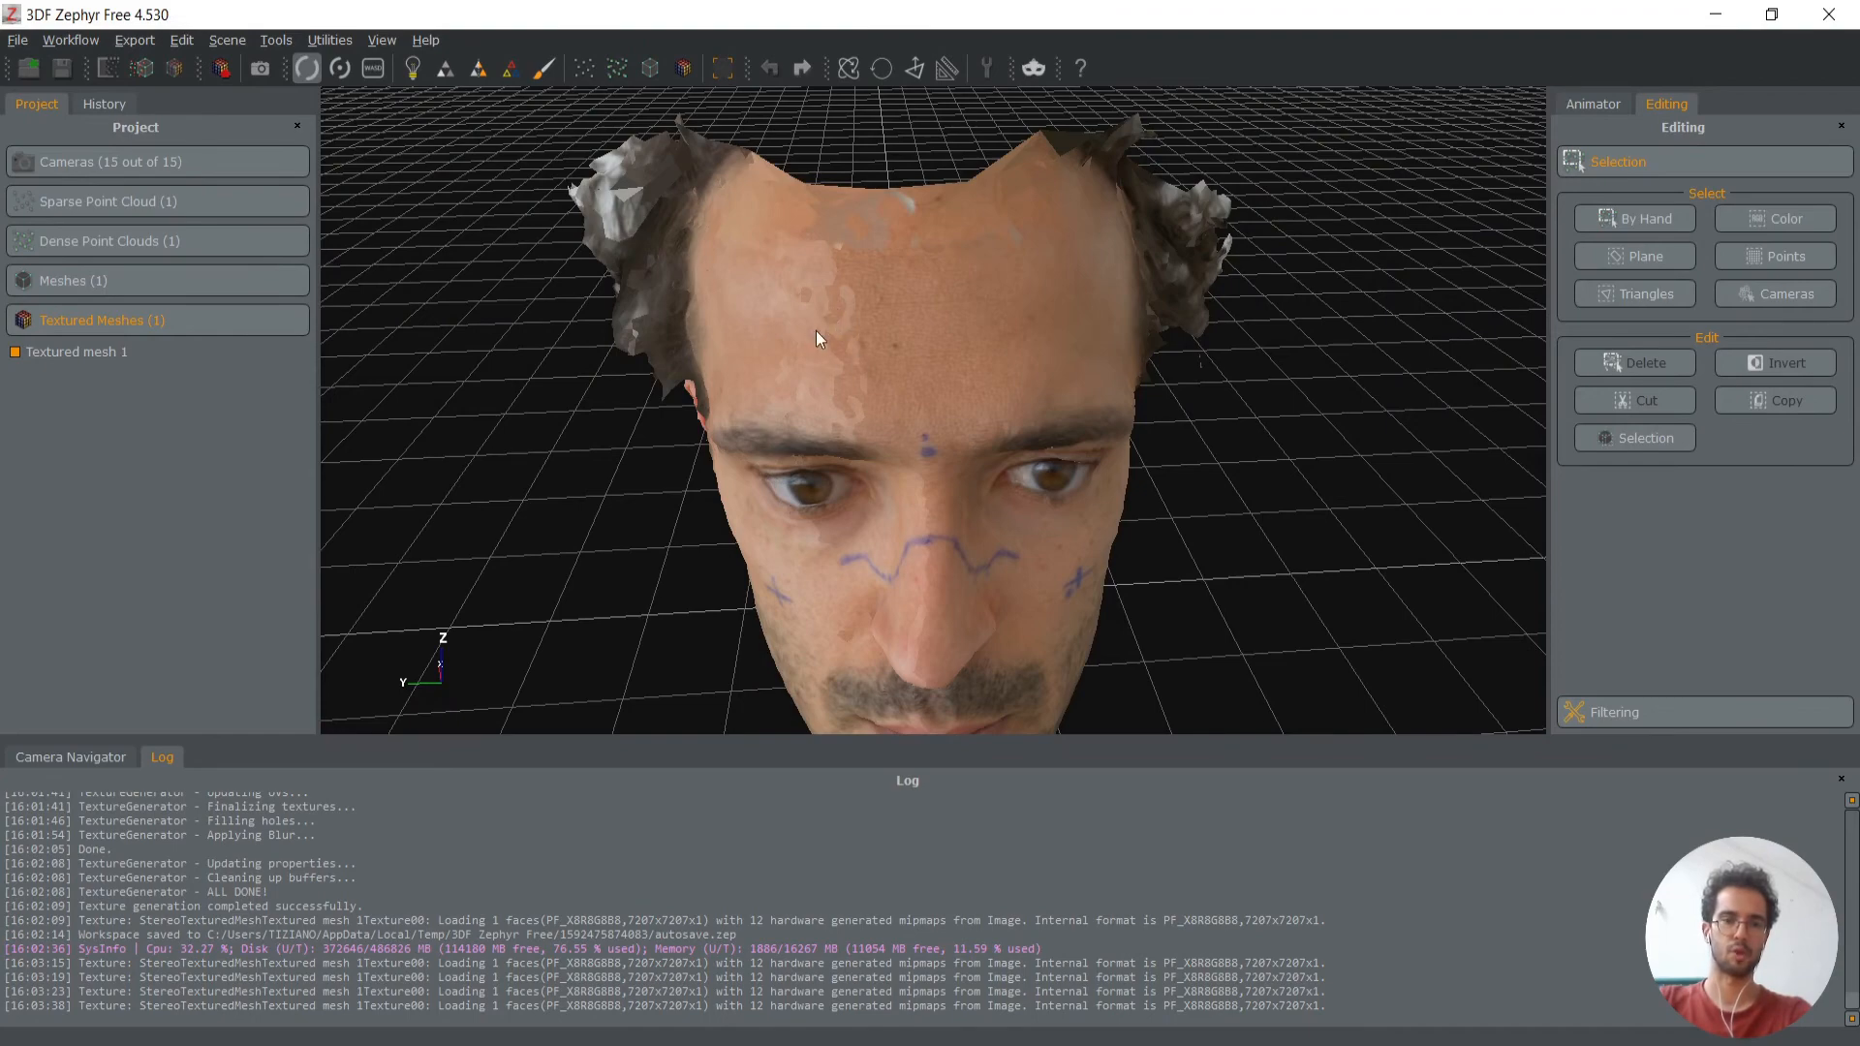
pyautogui.moveTo(843, 317); pyautogui.dragTo(947, 282)
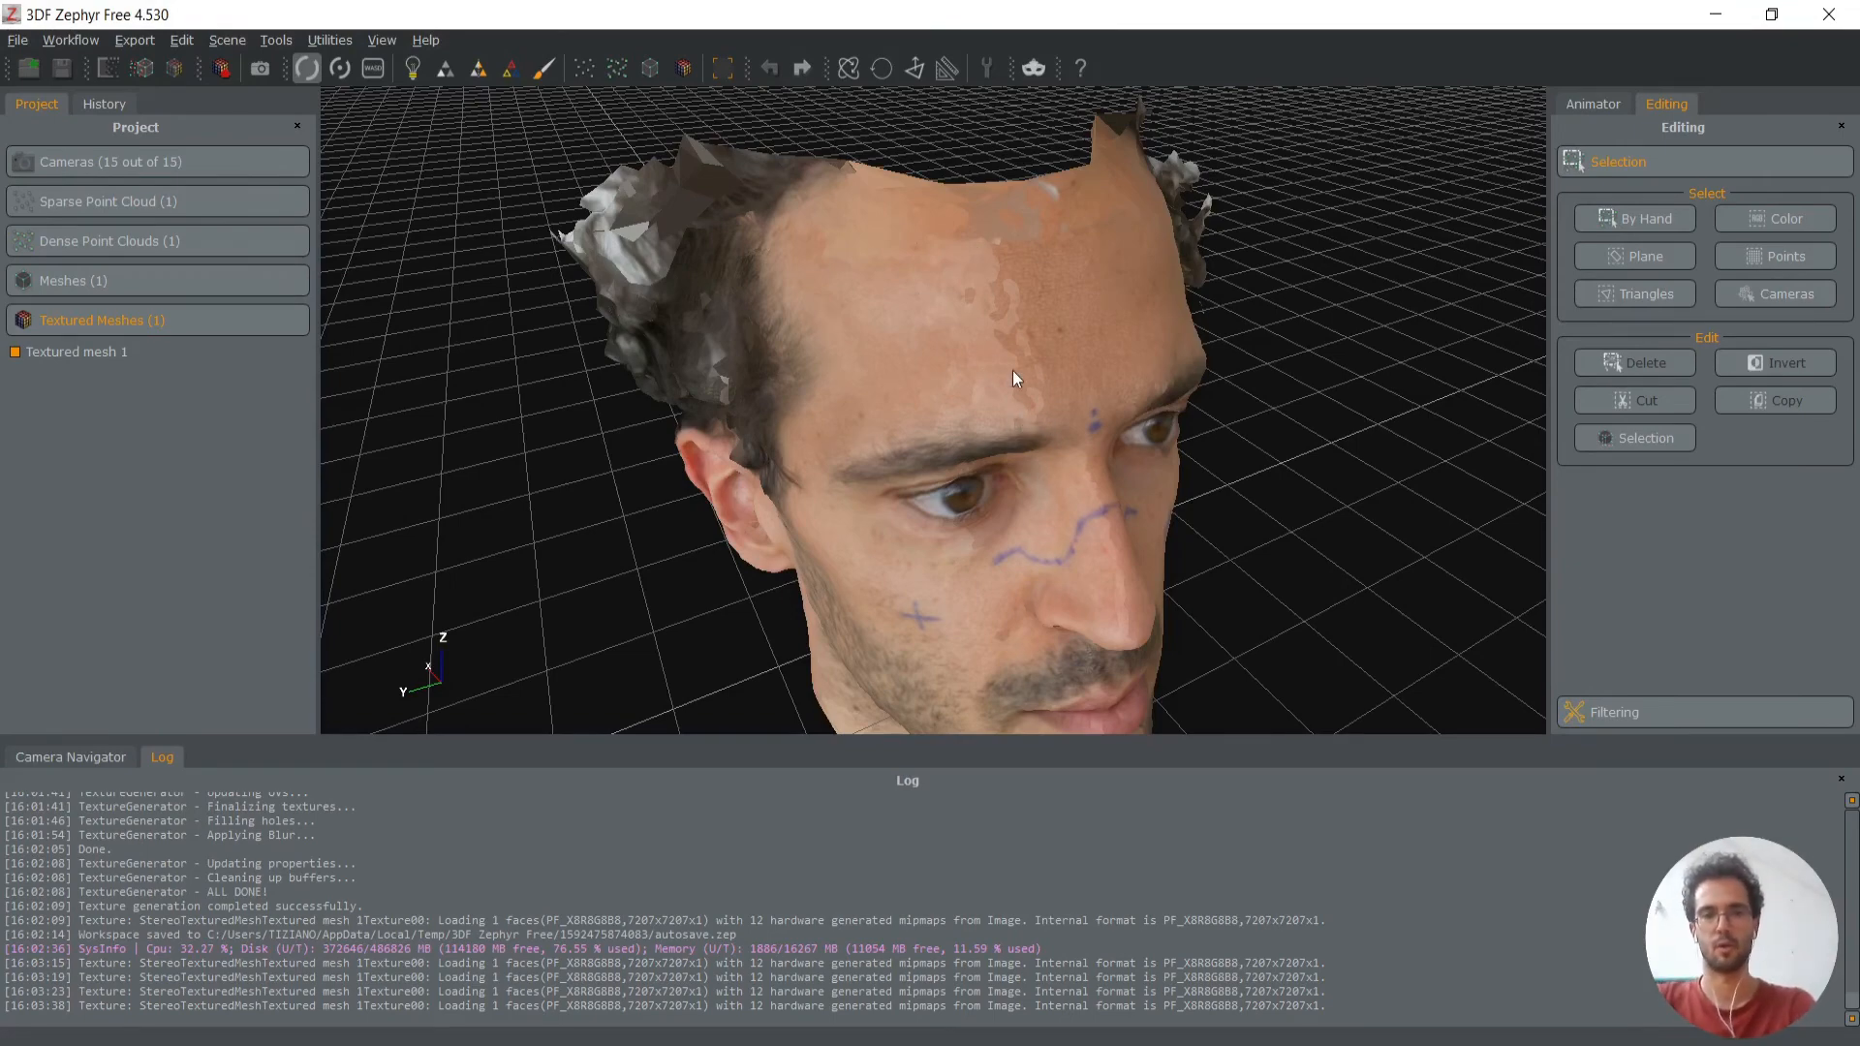
pyautogui.moveTo(1078, 354); pyautogui.dragTo(827, 355)
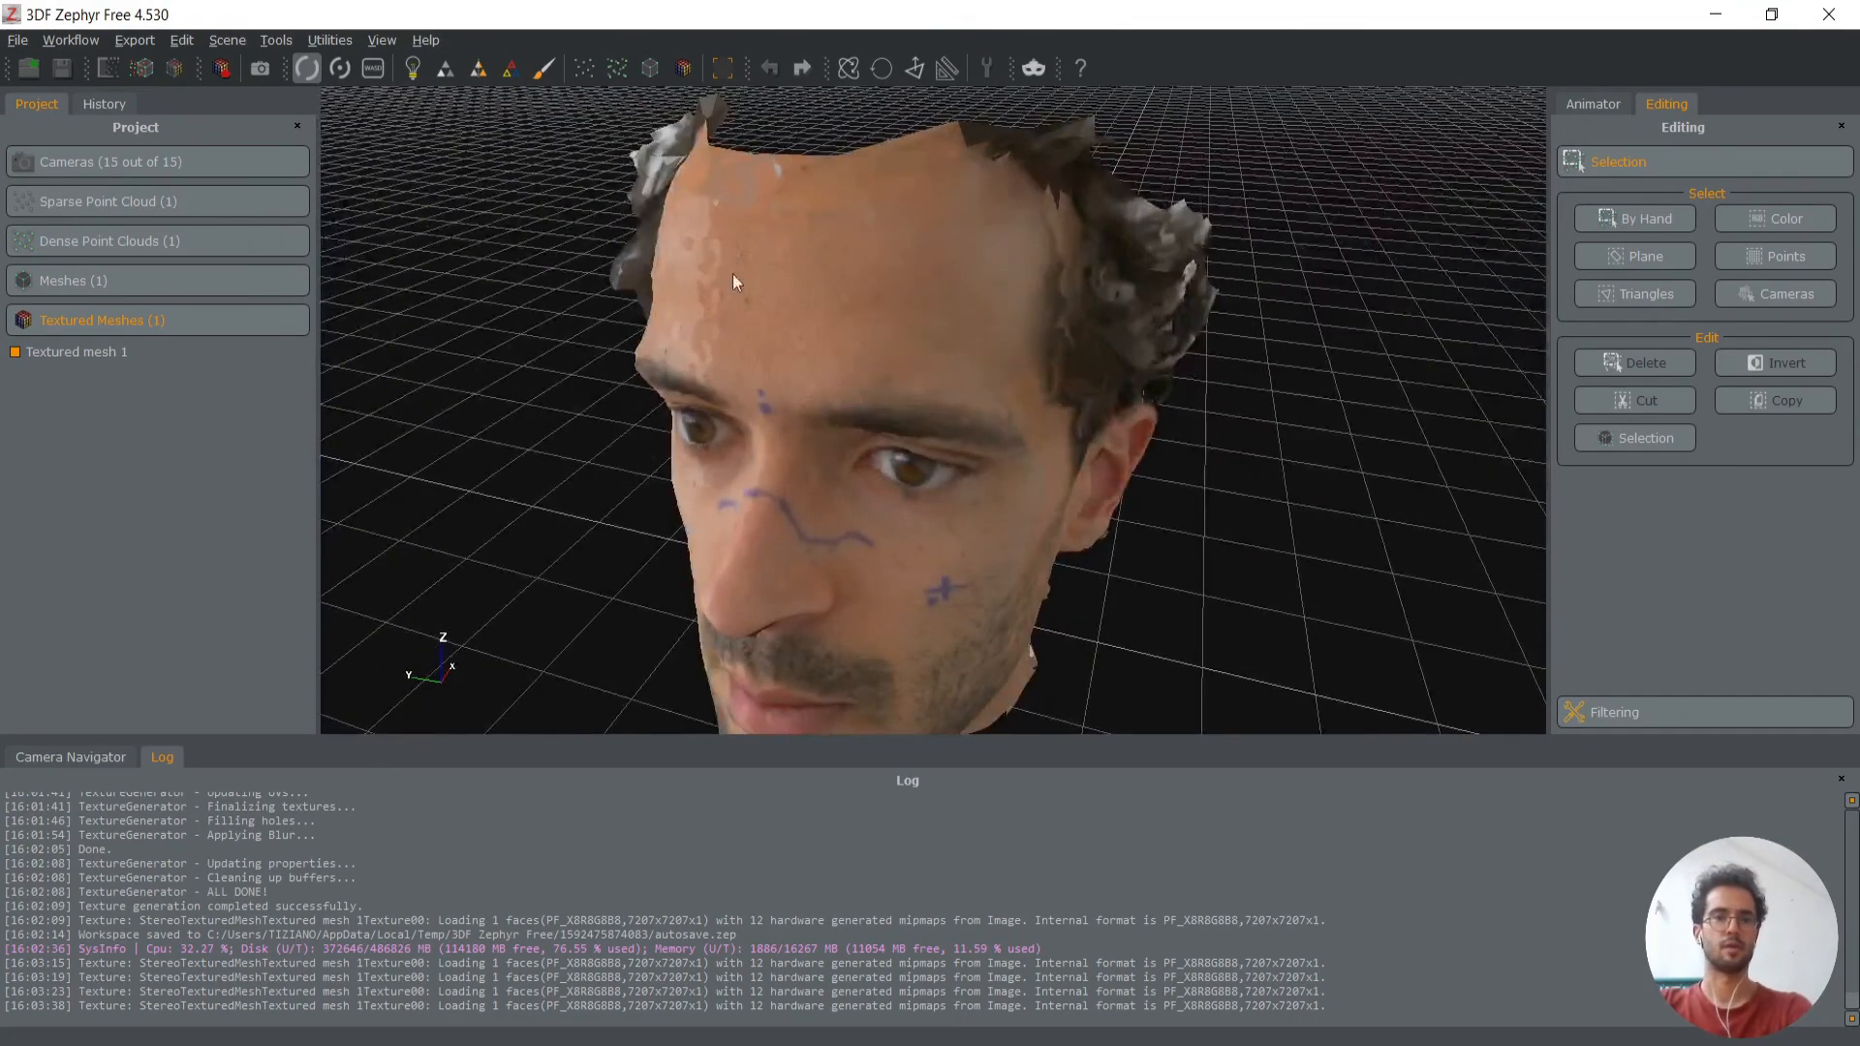
pyautogui.moveTo(807, 223); pyautogui.dragTo(695, 267)
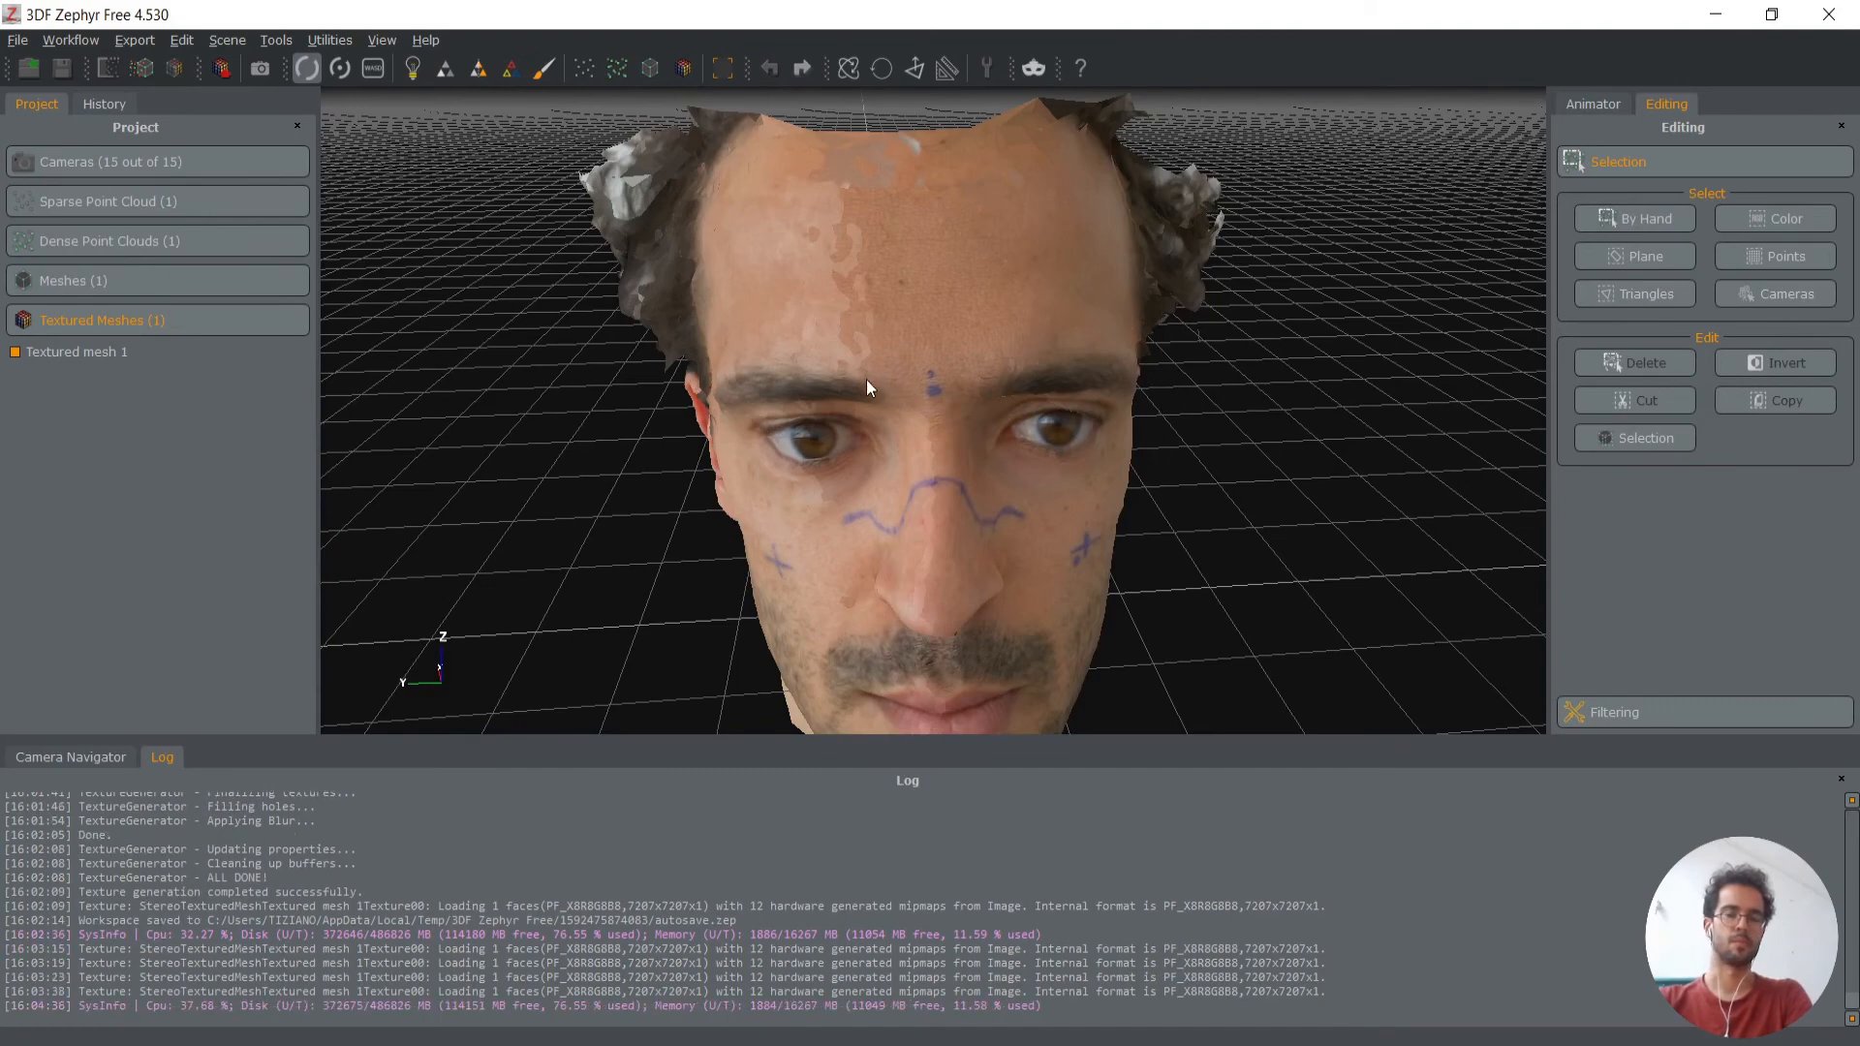
pyautogui.moveTo(1070, 368); pyautogui.dragTo(857, 309)
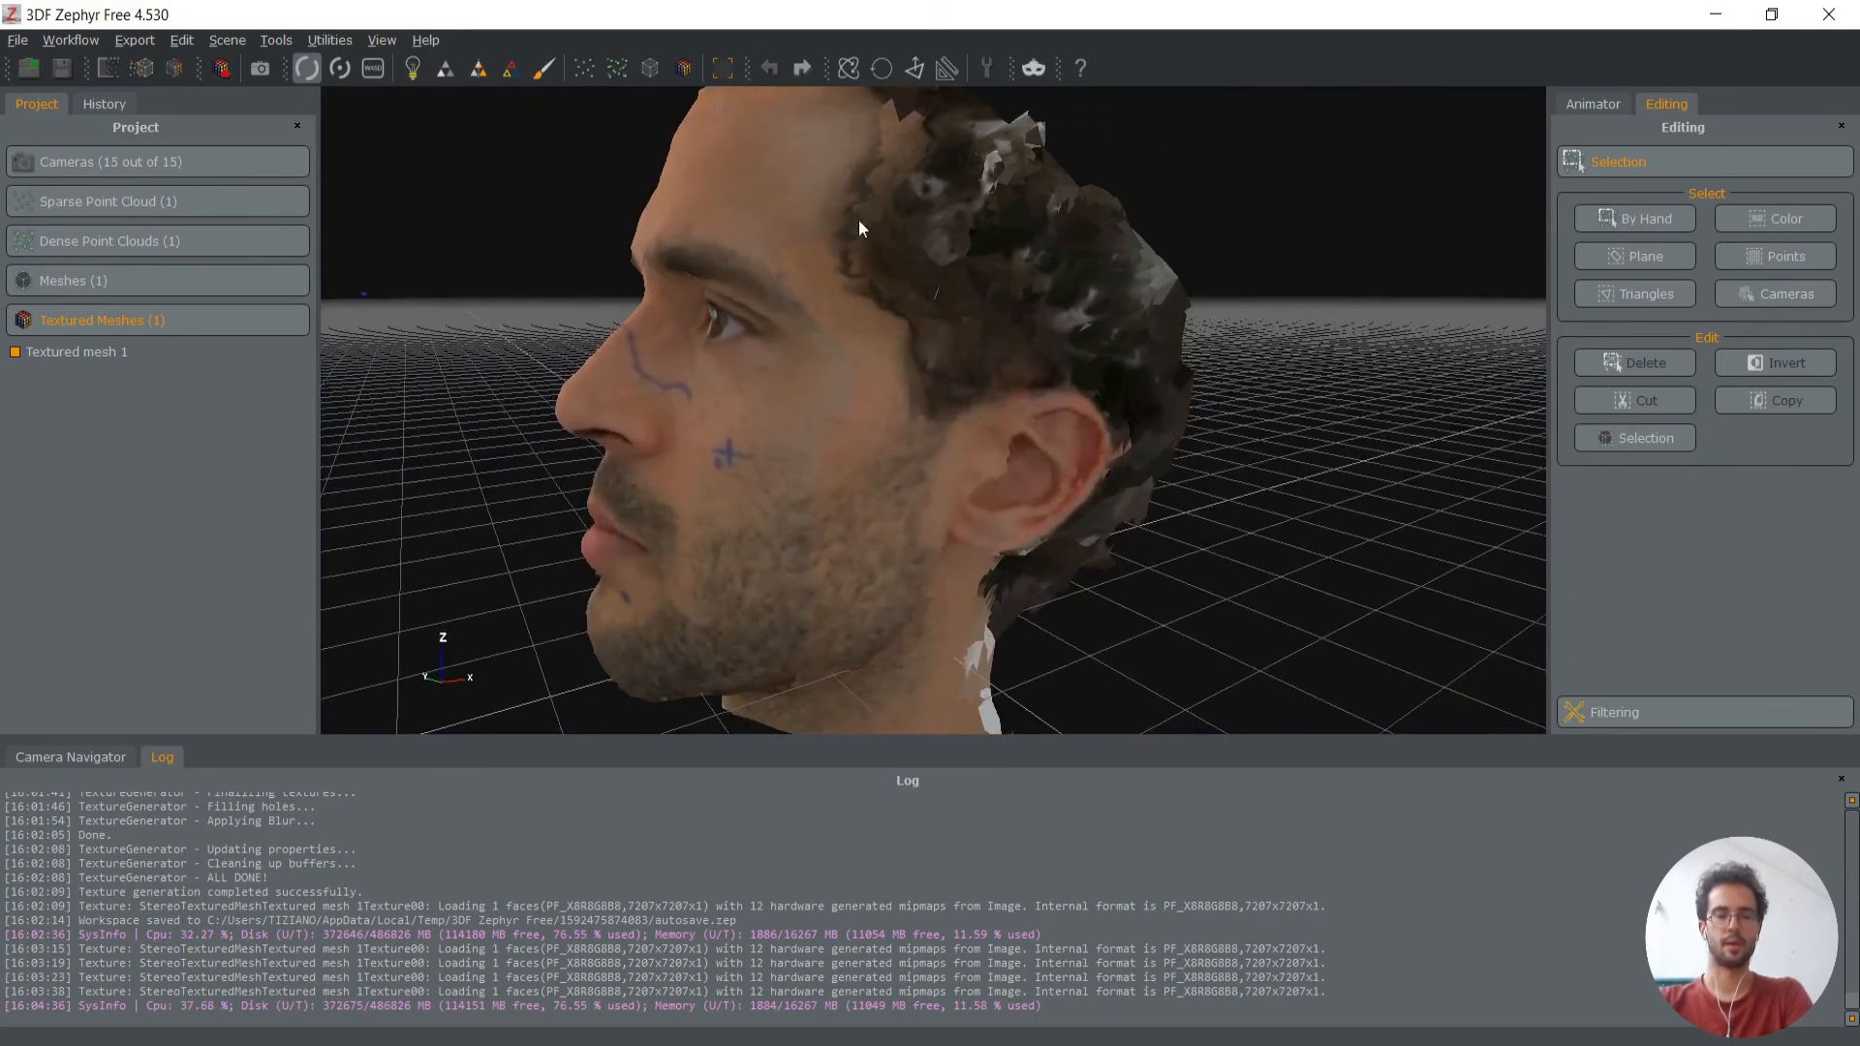
pyautogui.moveTo(1071, 584); pyautogui.dragTo(1072, 196)
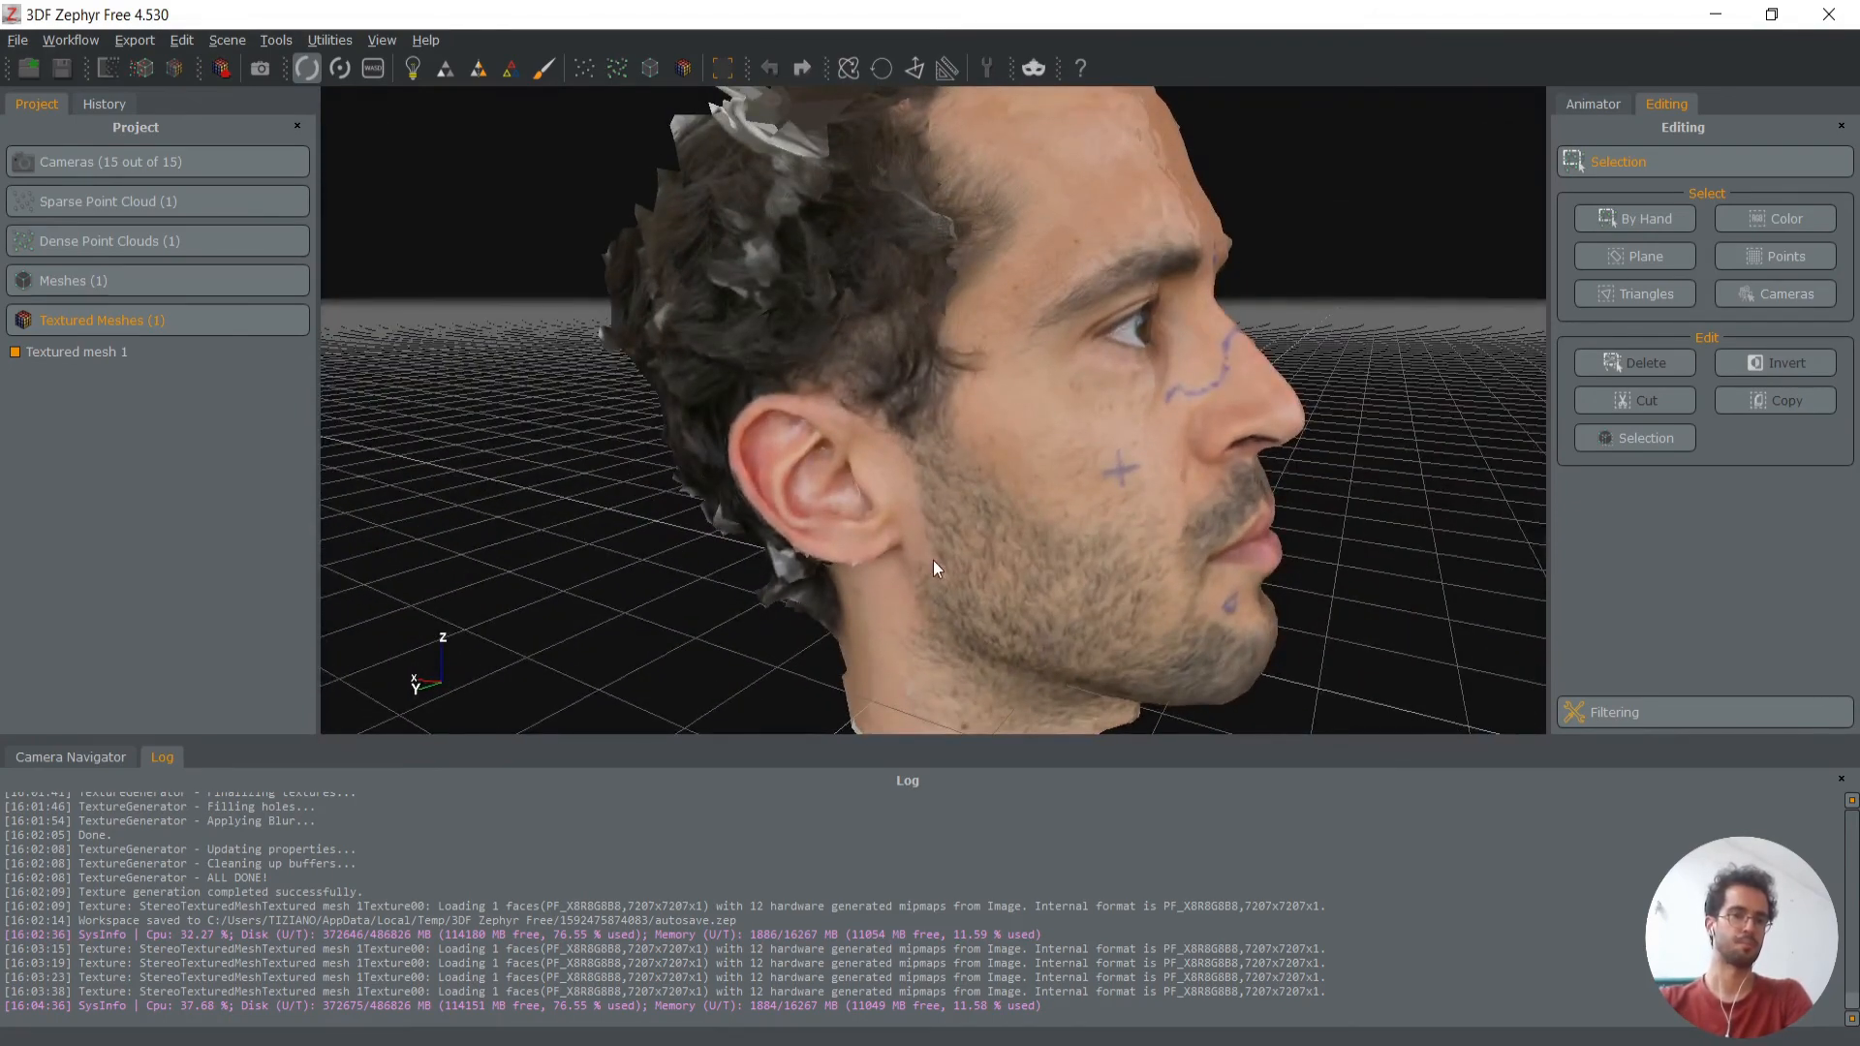
# Review the textured head model from the front and both sides, including the forehead and ears
pyautogui.moveTo(1091, 500); pyautogui.dragTo(1107, 450)
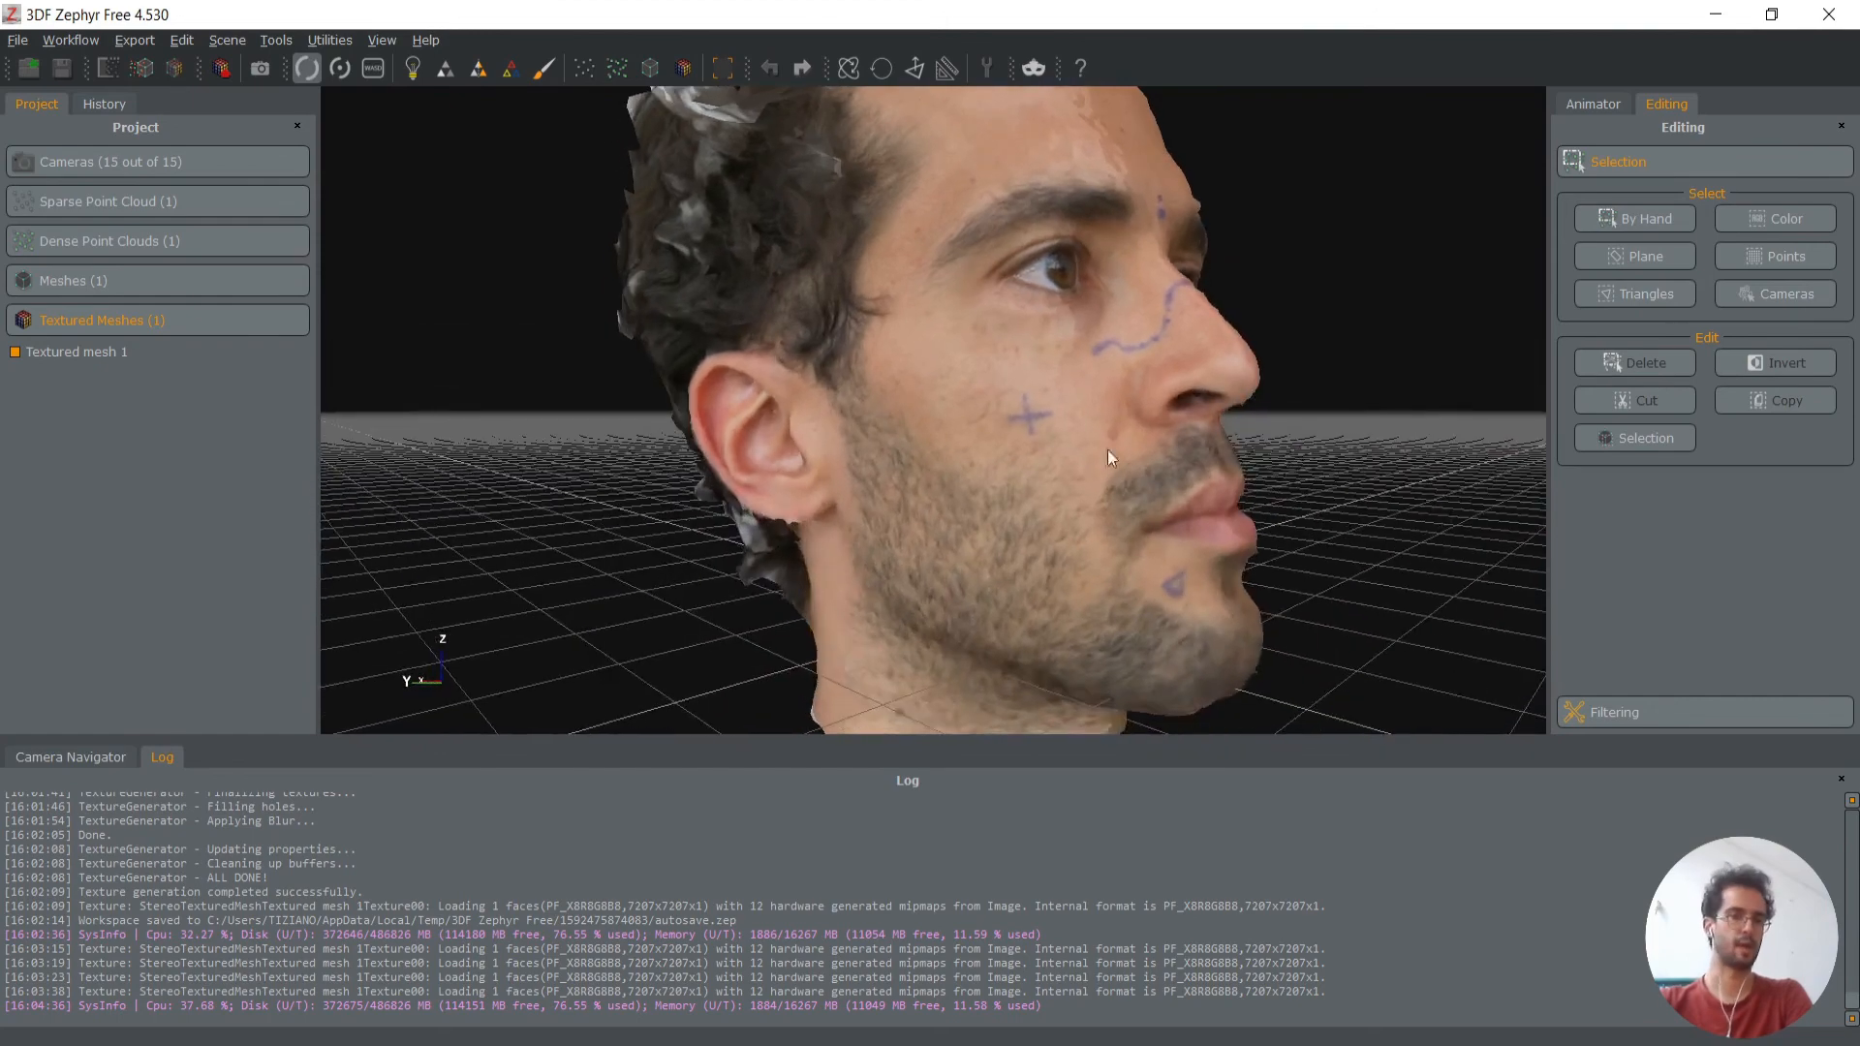
pyautogui.moveTo(928, 521); pyautogui.dragTo(1000, 614)
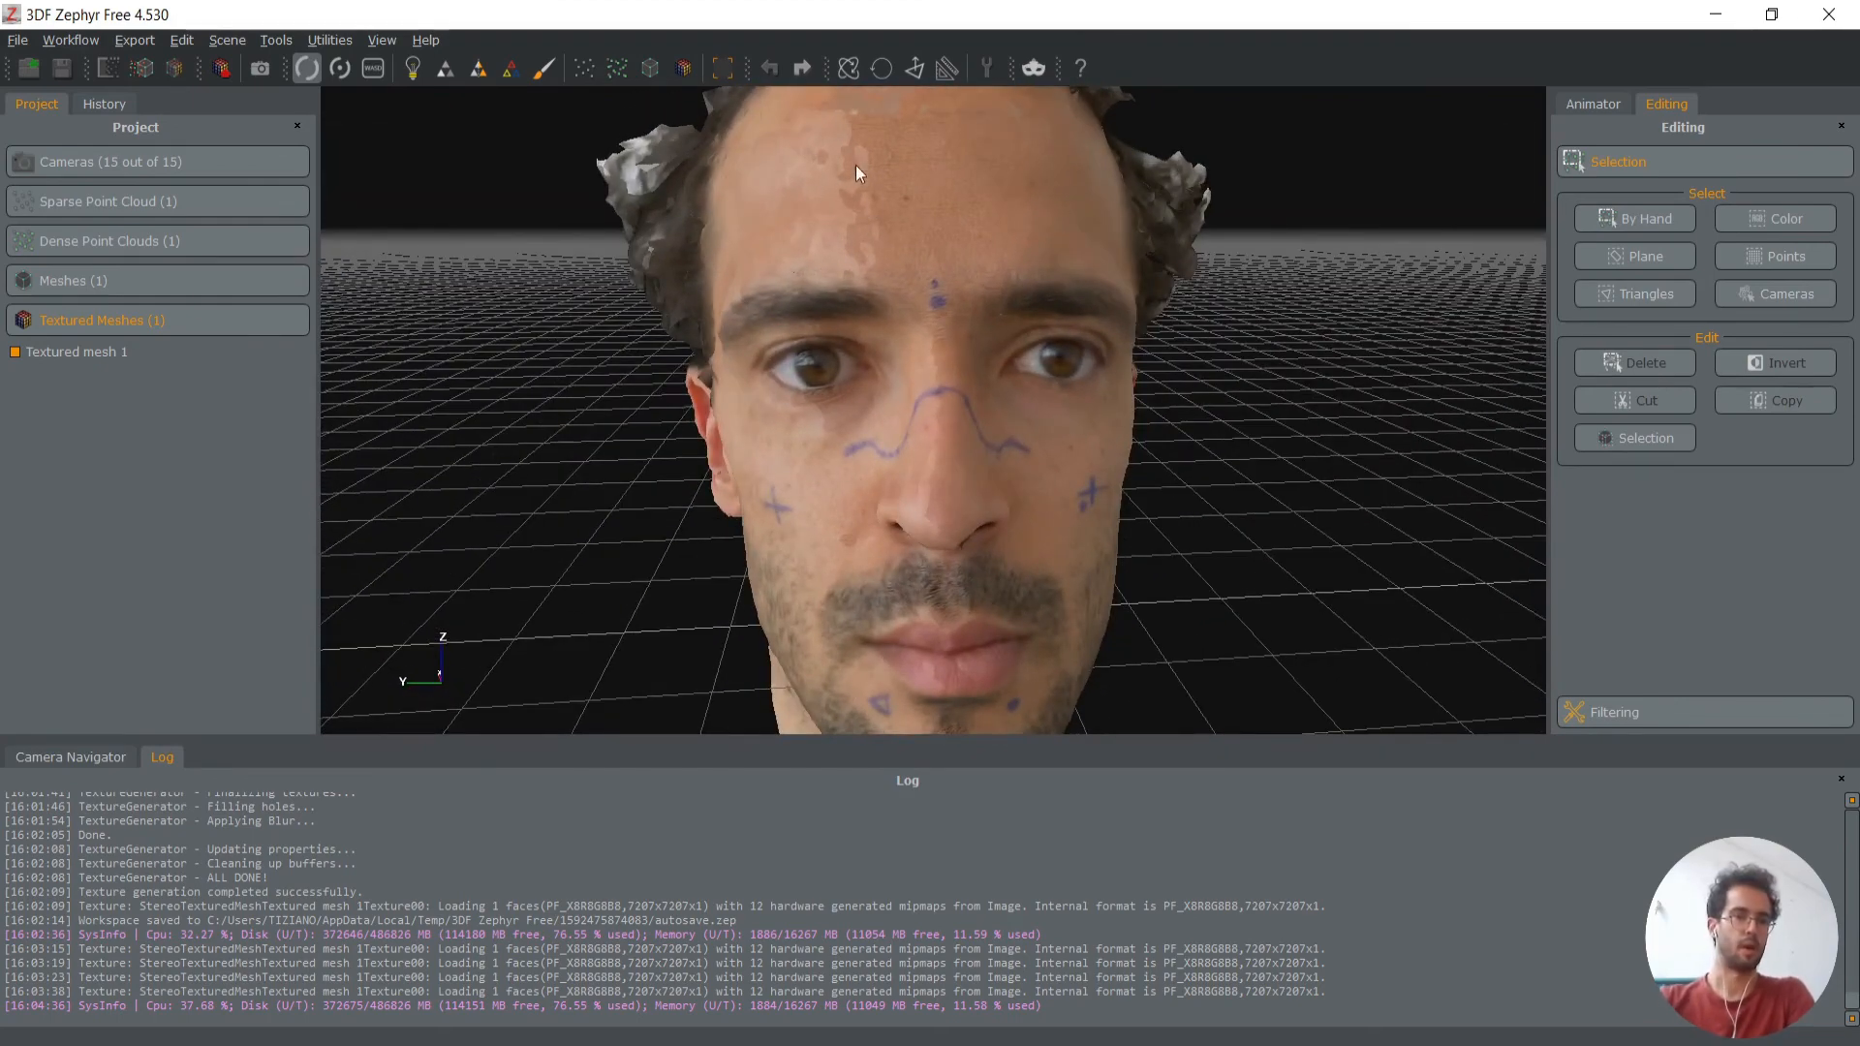
pyautogui.moveTo(1012, 429); pyautogui.dragTo(859, 534)
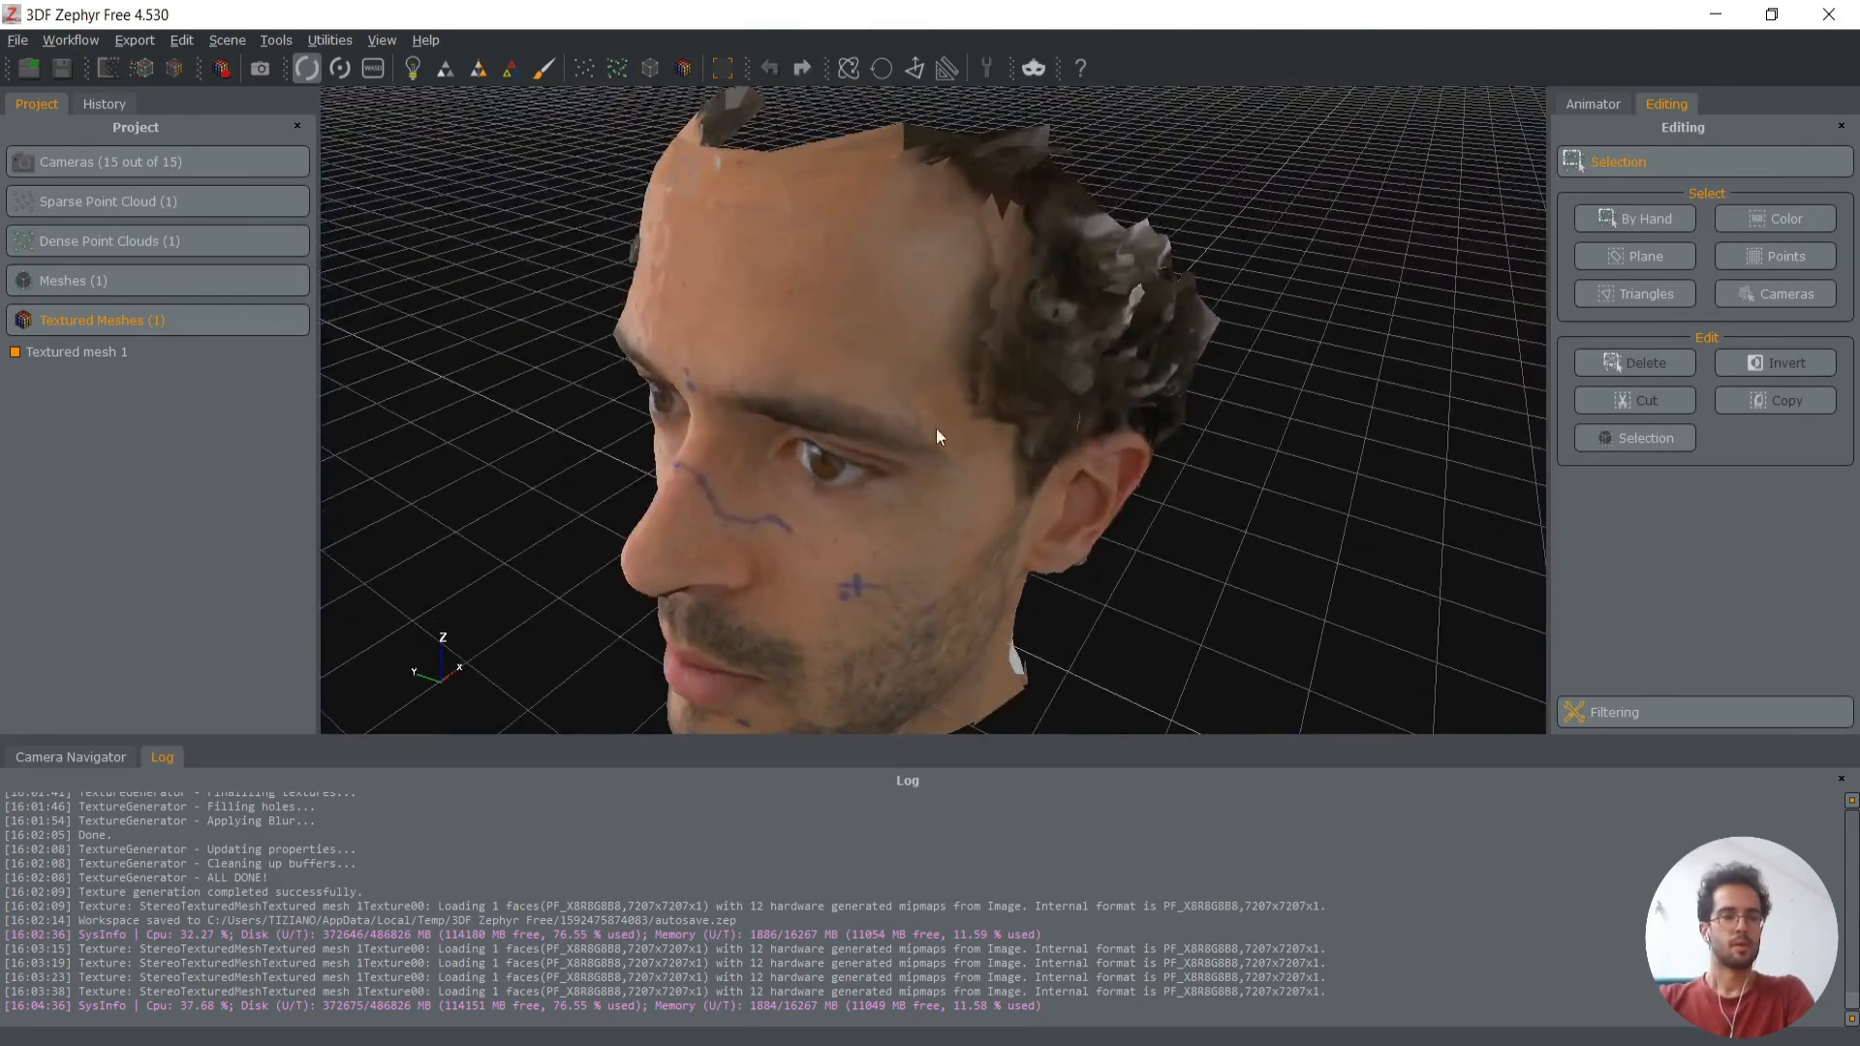
pyautogui.moveTo(937, 436); pyautogui.dragTo(835, 509)
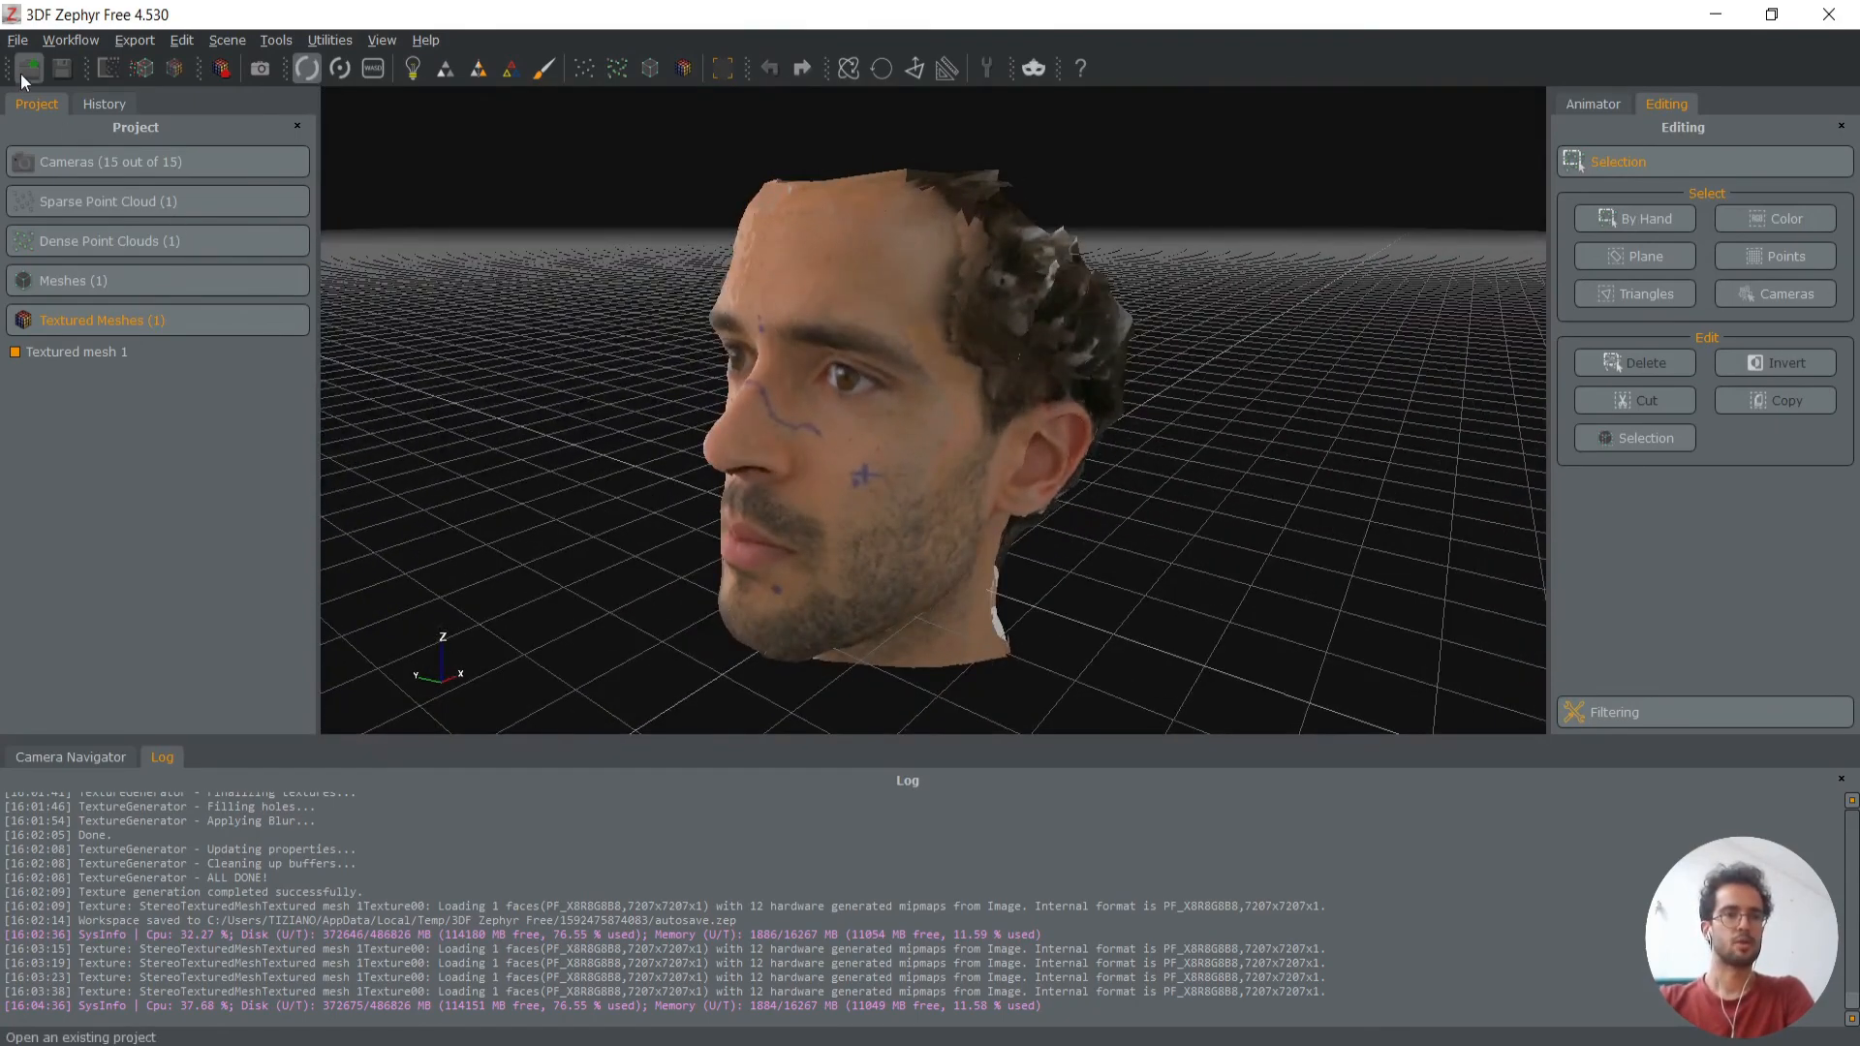
# Save the workspace in the Zephyr folder as a new project named with the subject's first name followed by "-Head-2"
pyautogui.click(21, 40)
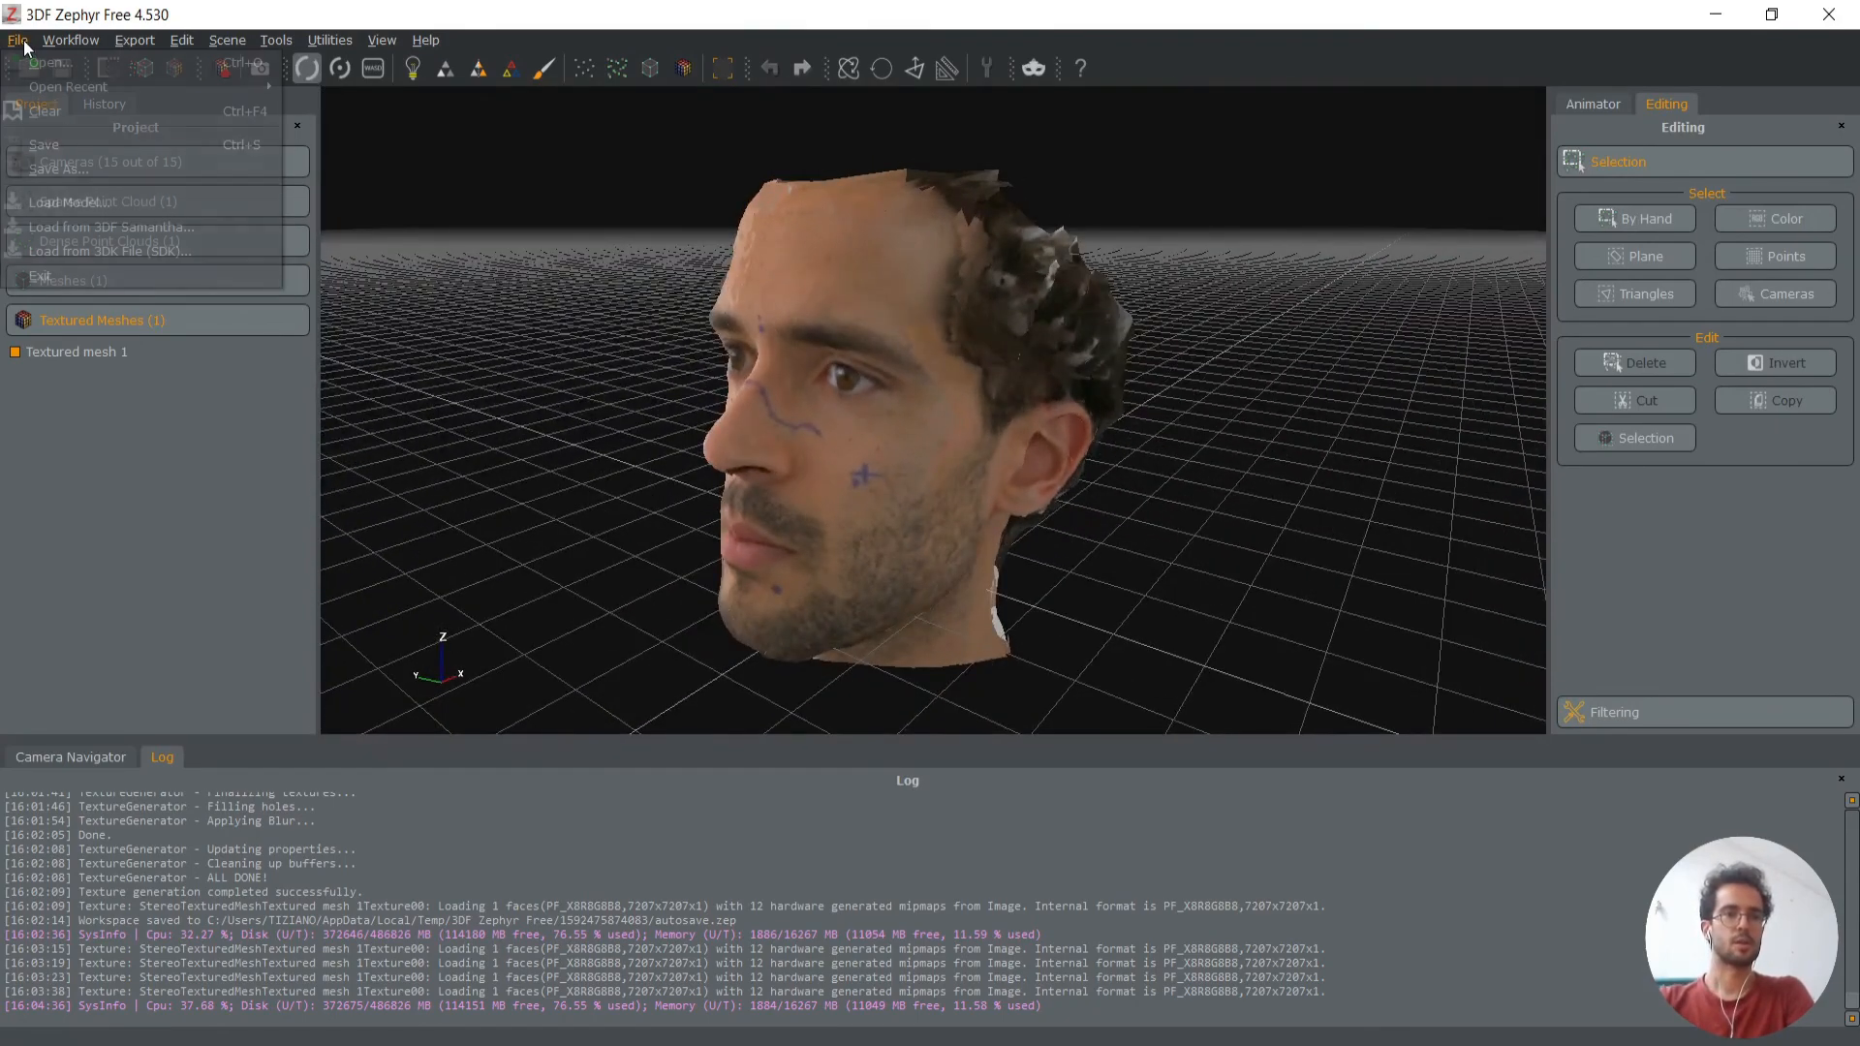
pyautogui.click(57, 160)
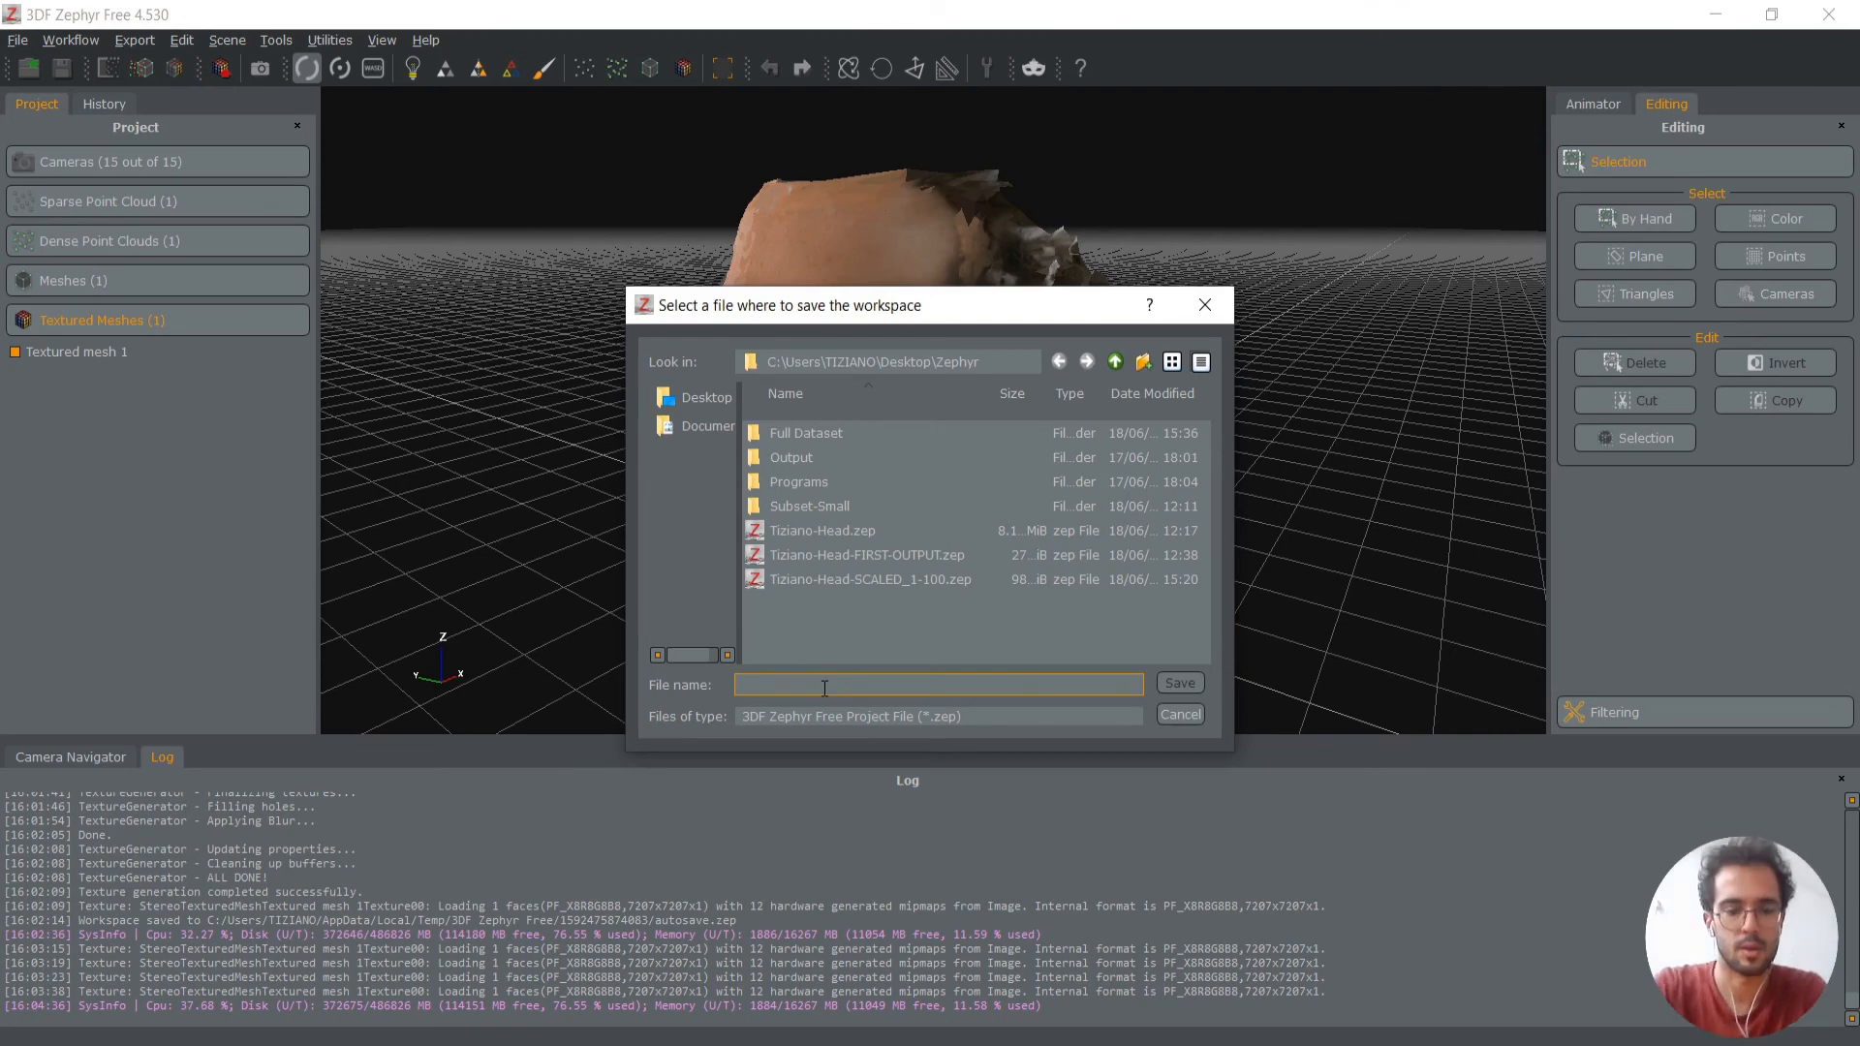
pyautogui.write('Tizi')
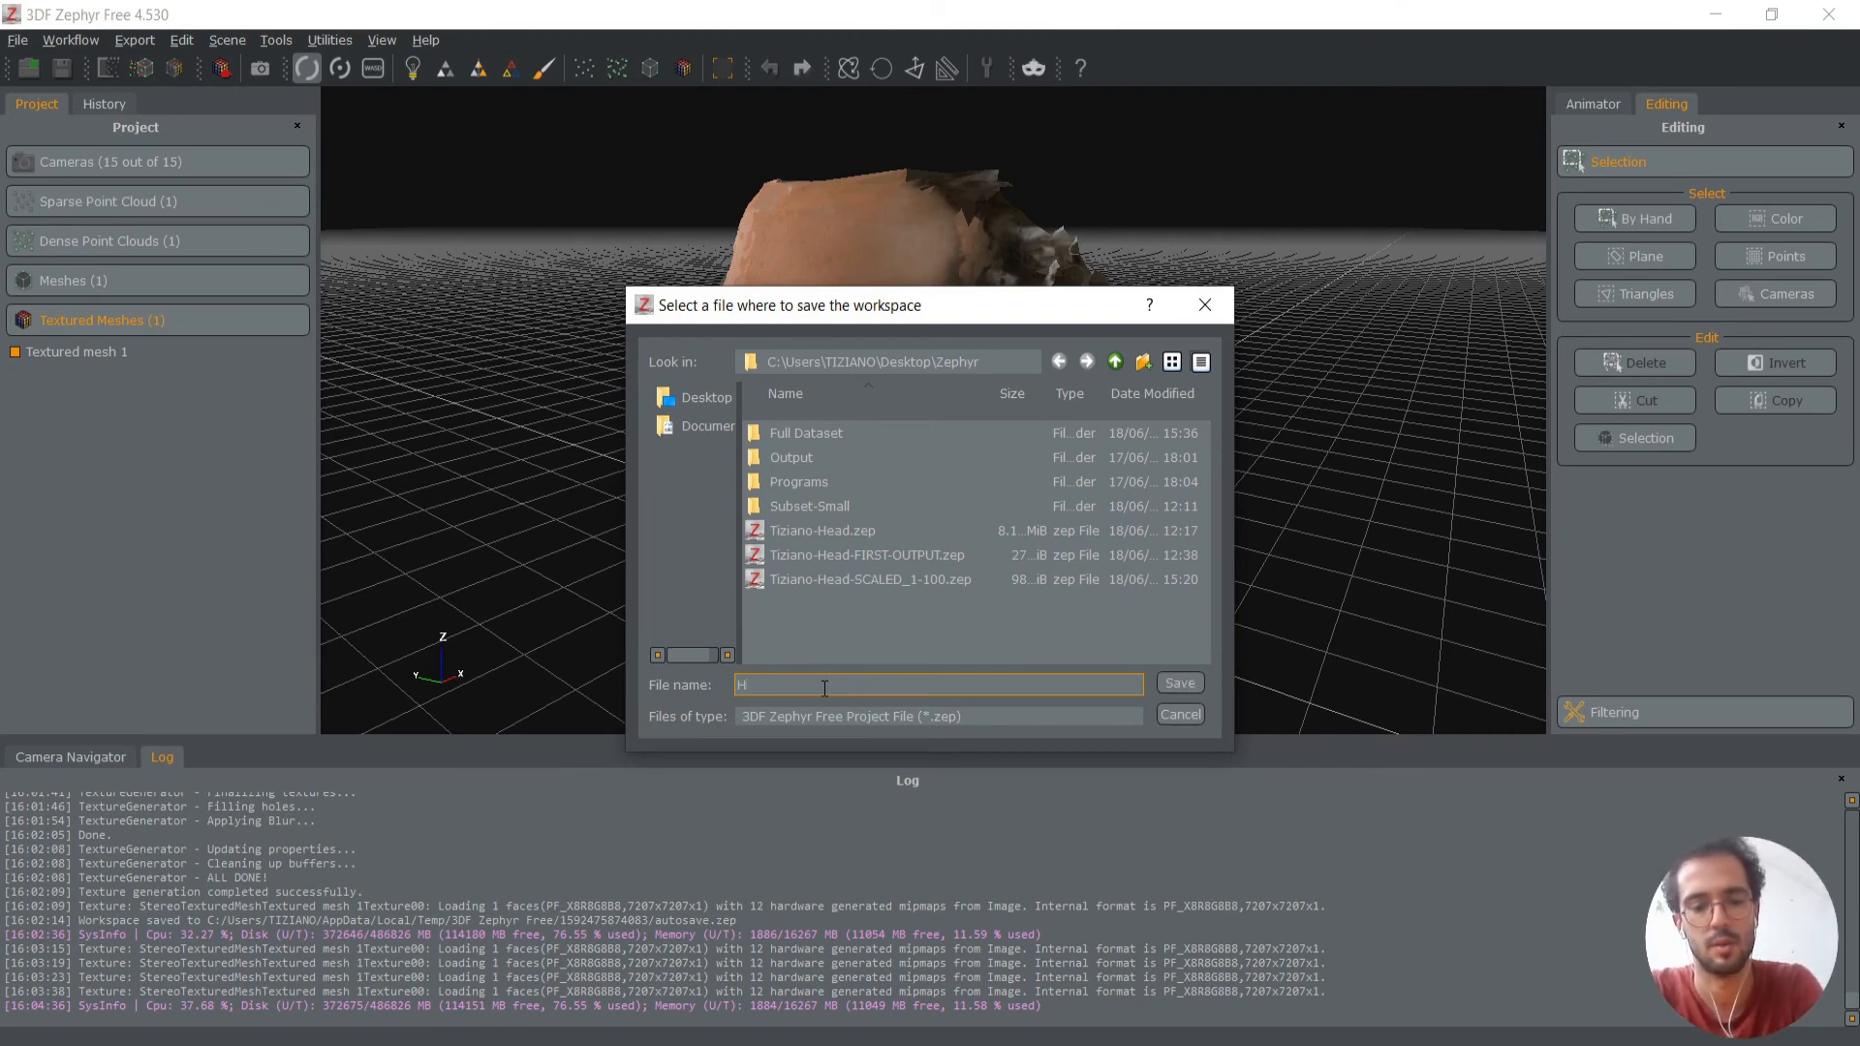
pyautogui.write('ano')
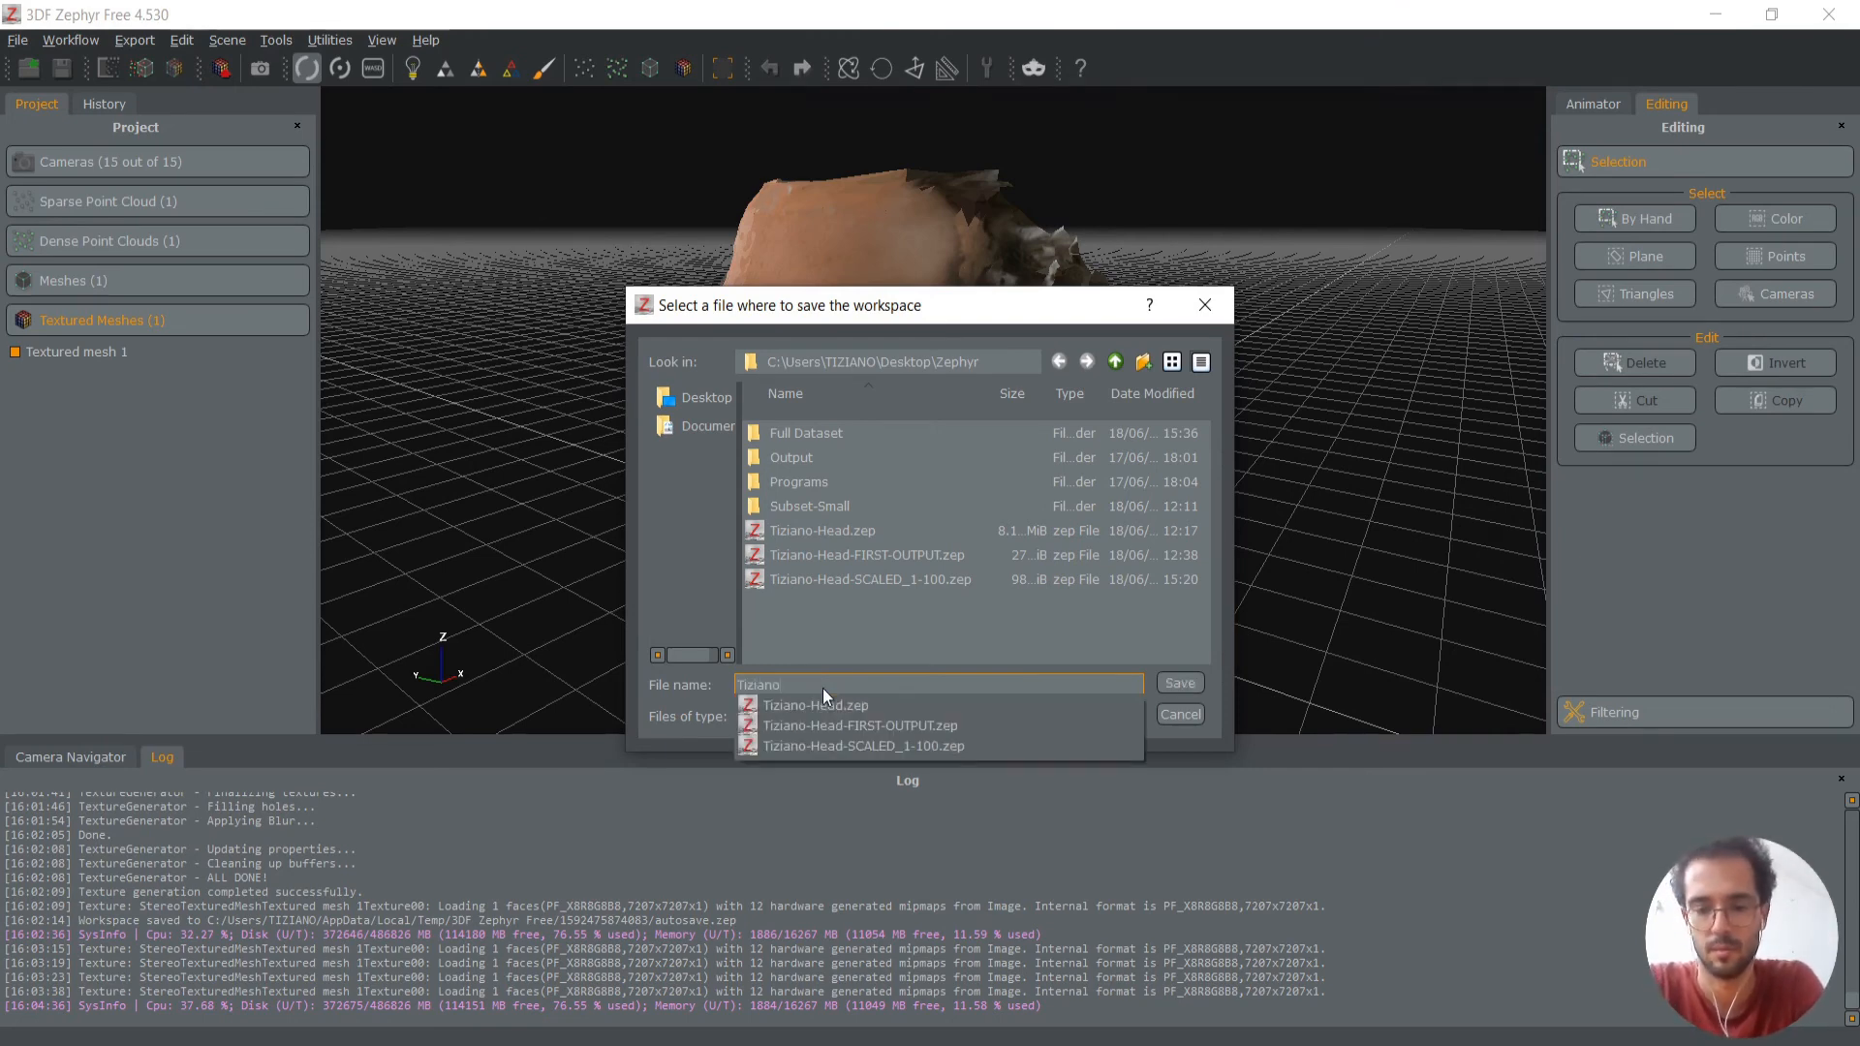
pyautogui.write('-Head')
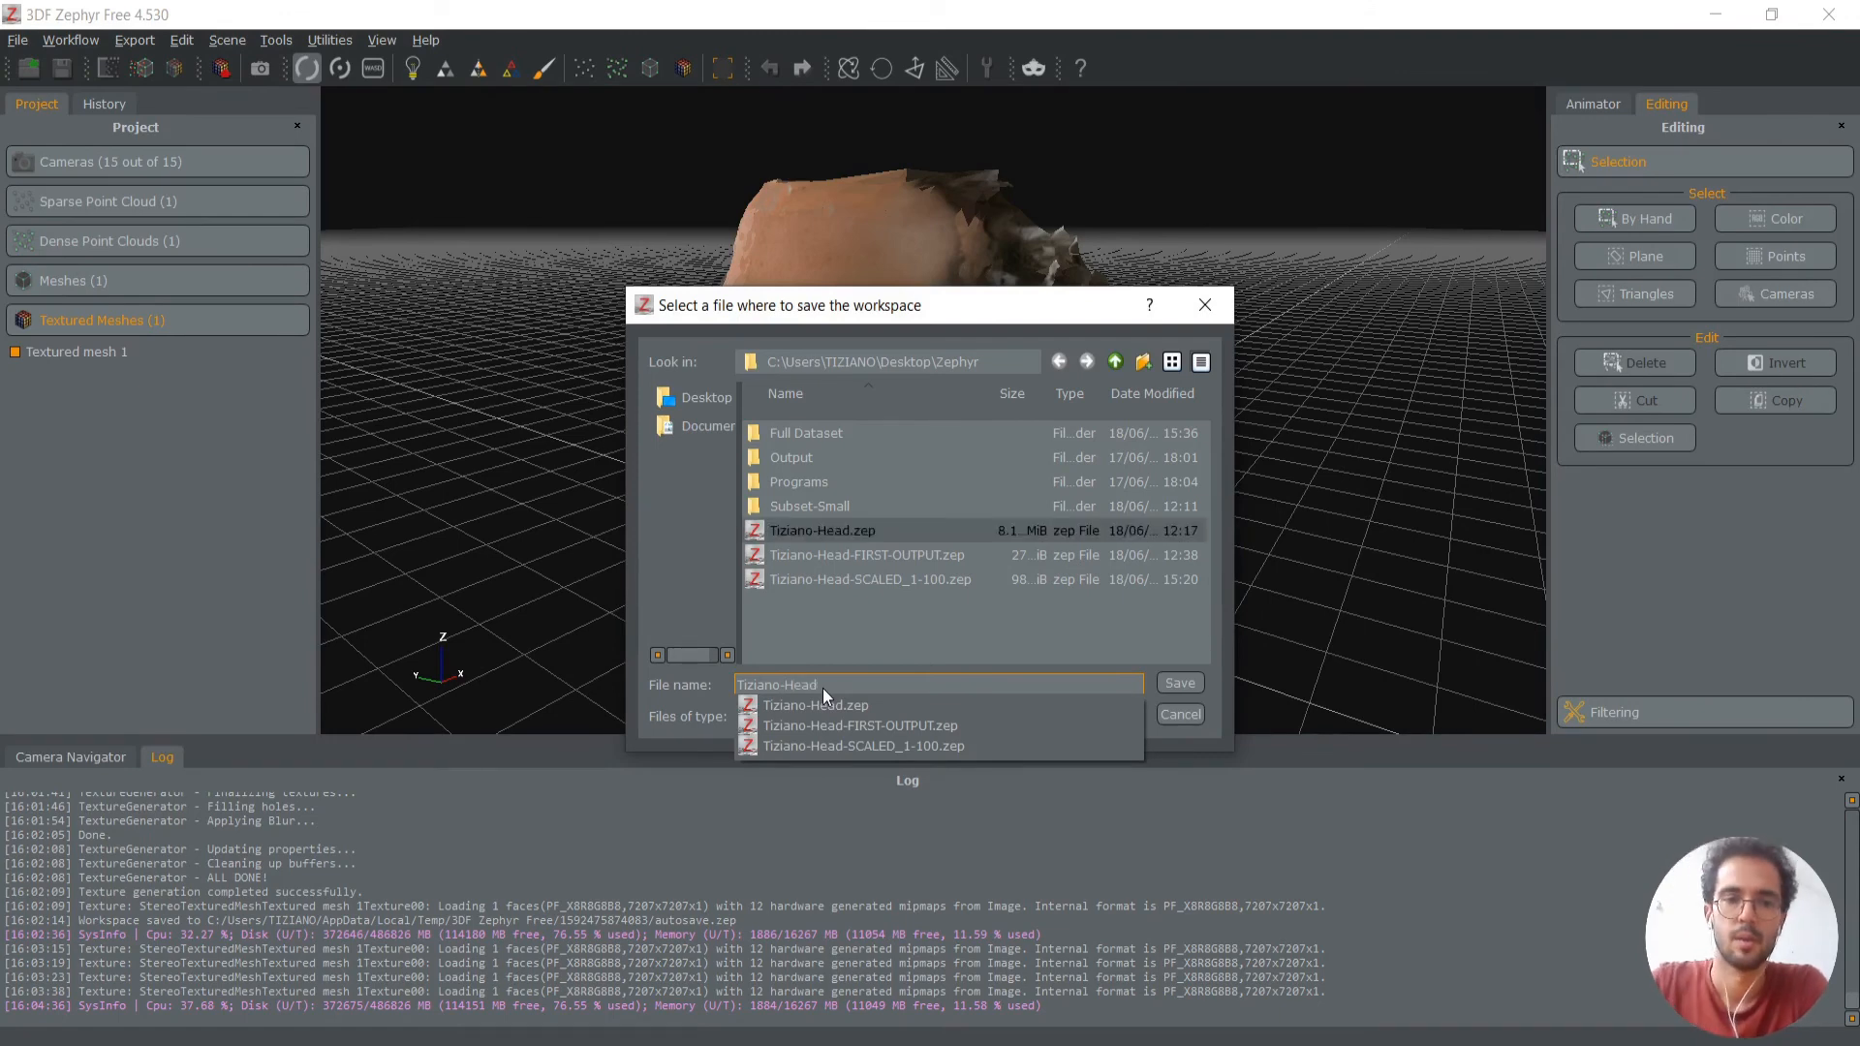
pyautogui.write('-2')
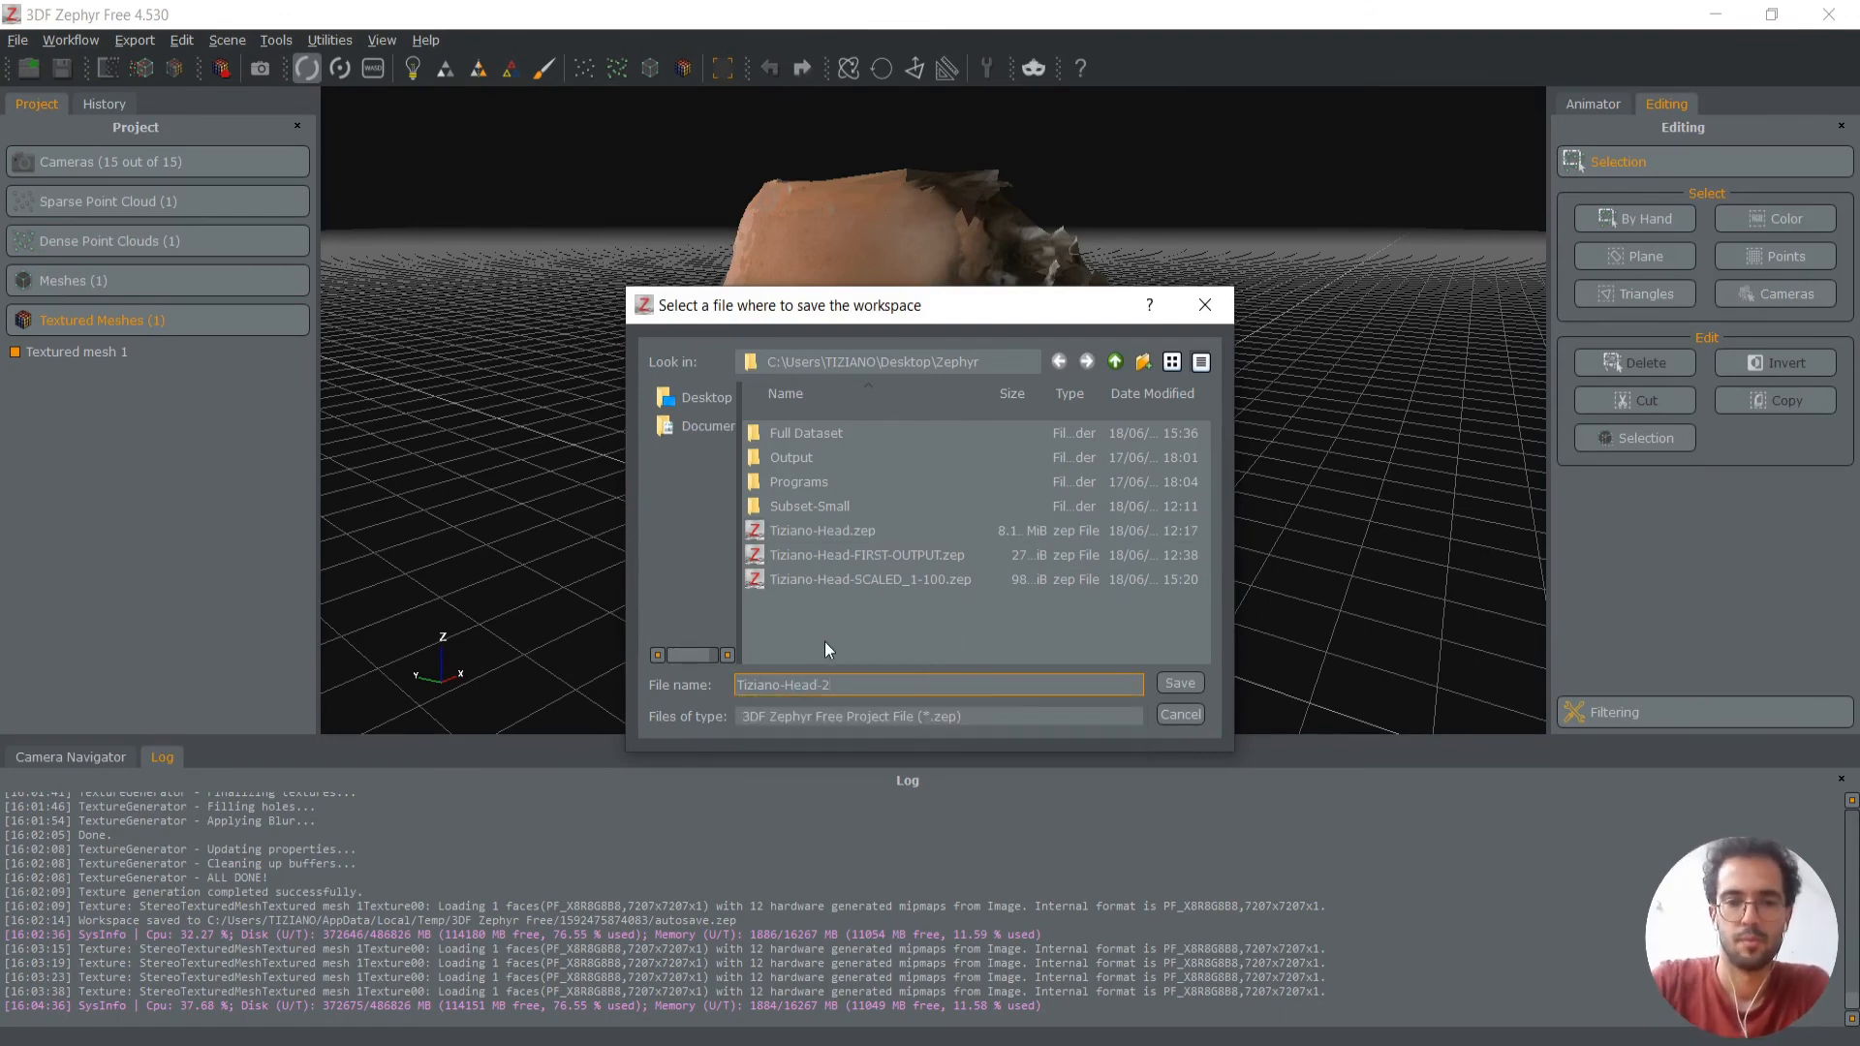
pyautogui.click(1167, 682)
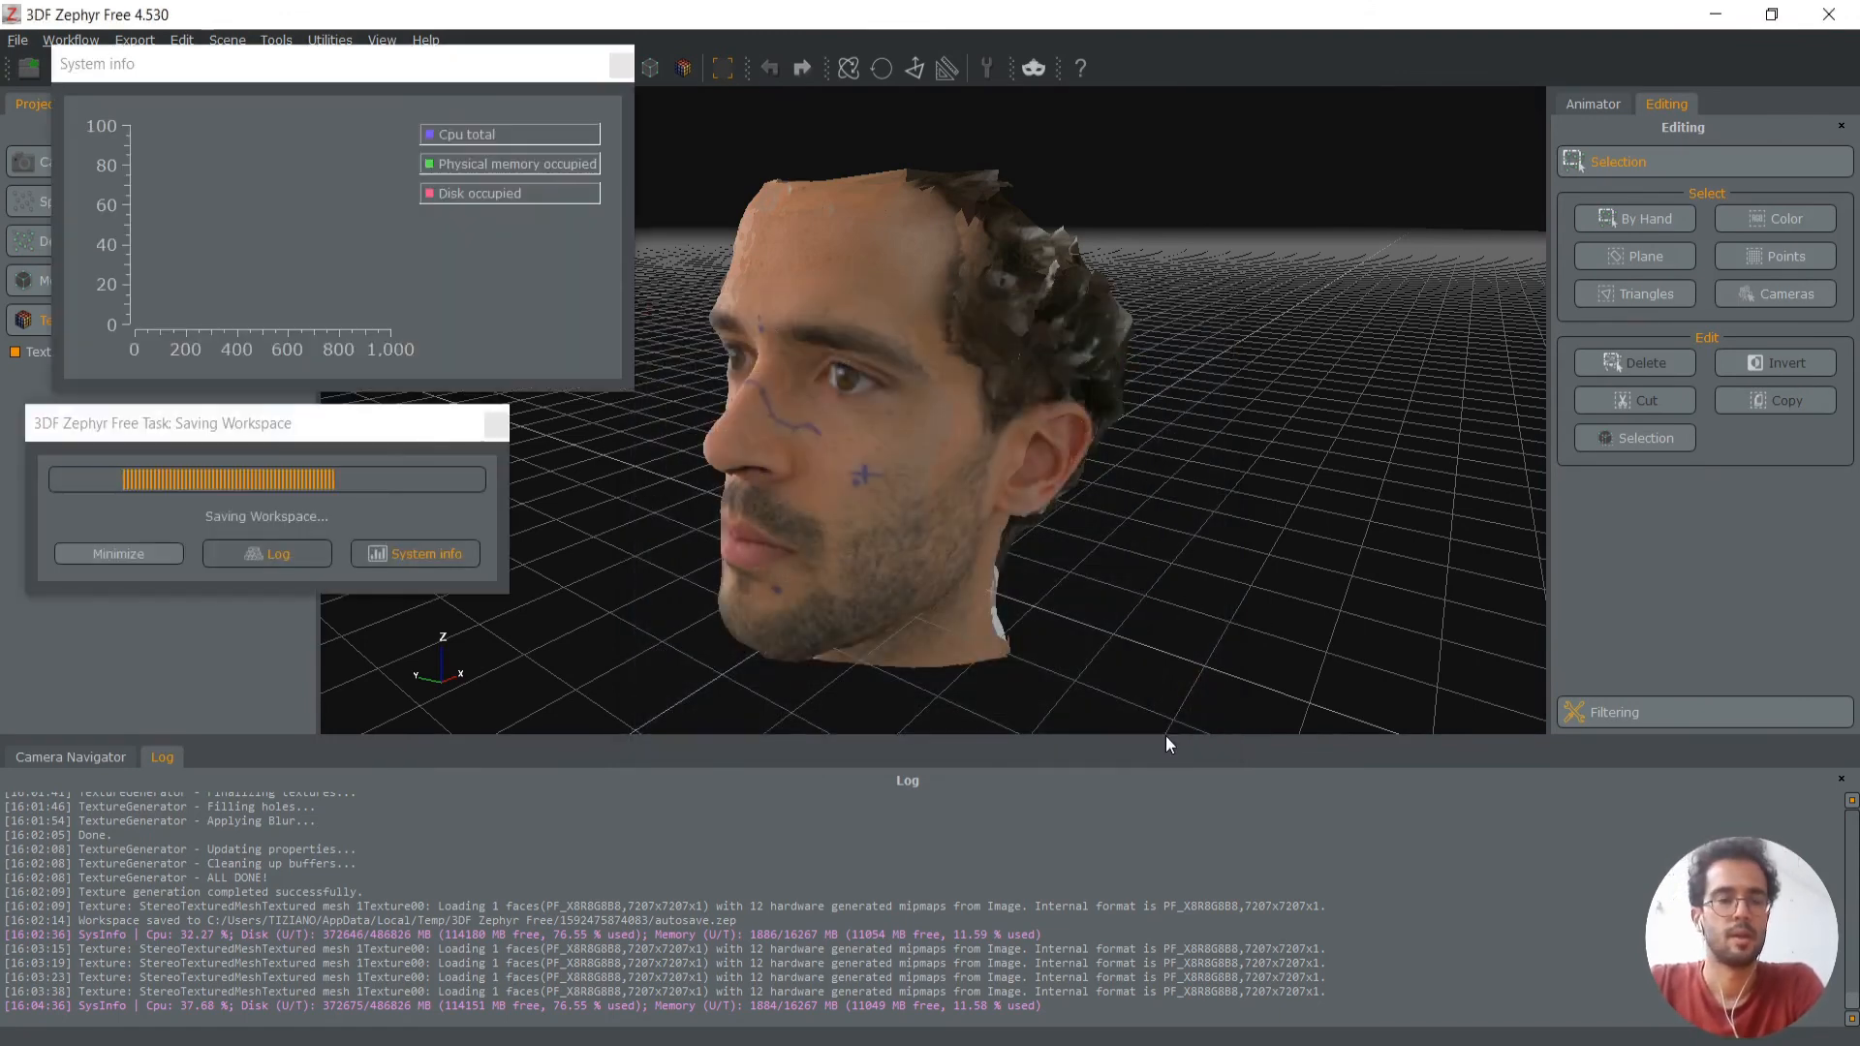
pyautogui.click(18, 43)
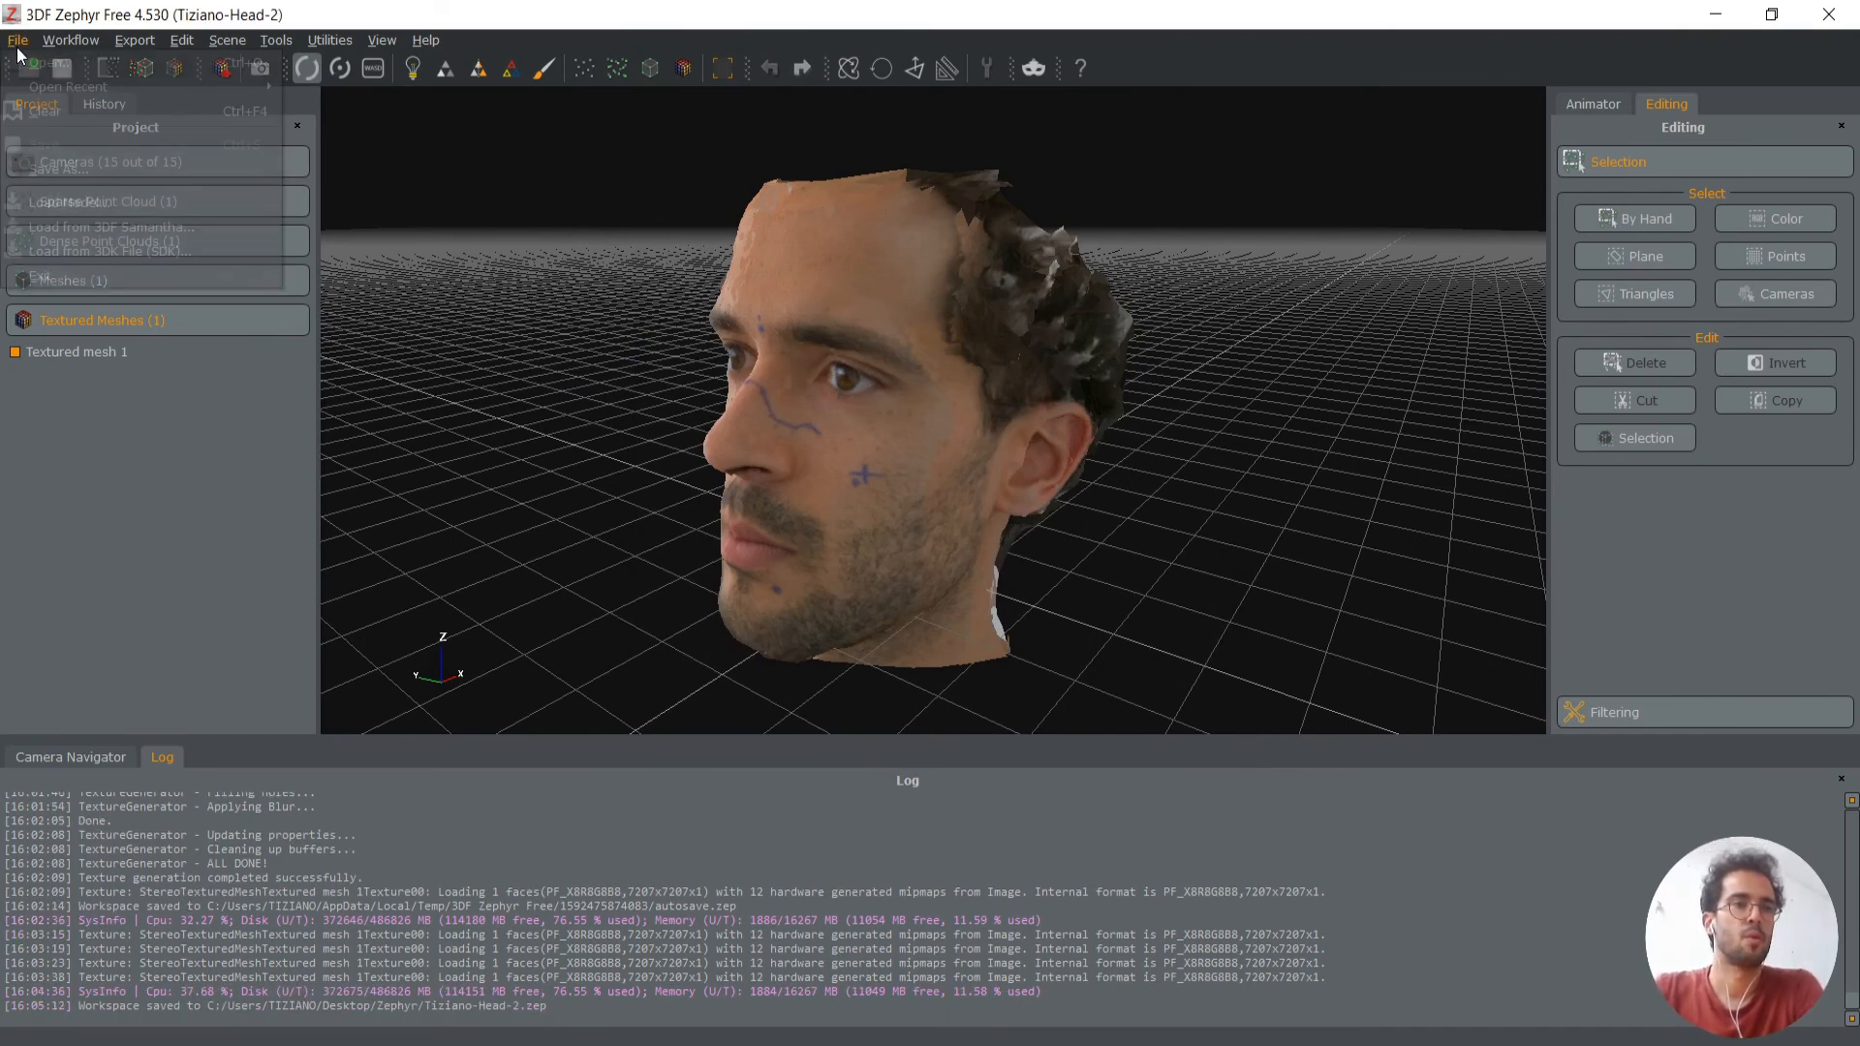
pyautogui.click(137, 9)
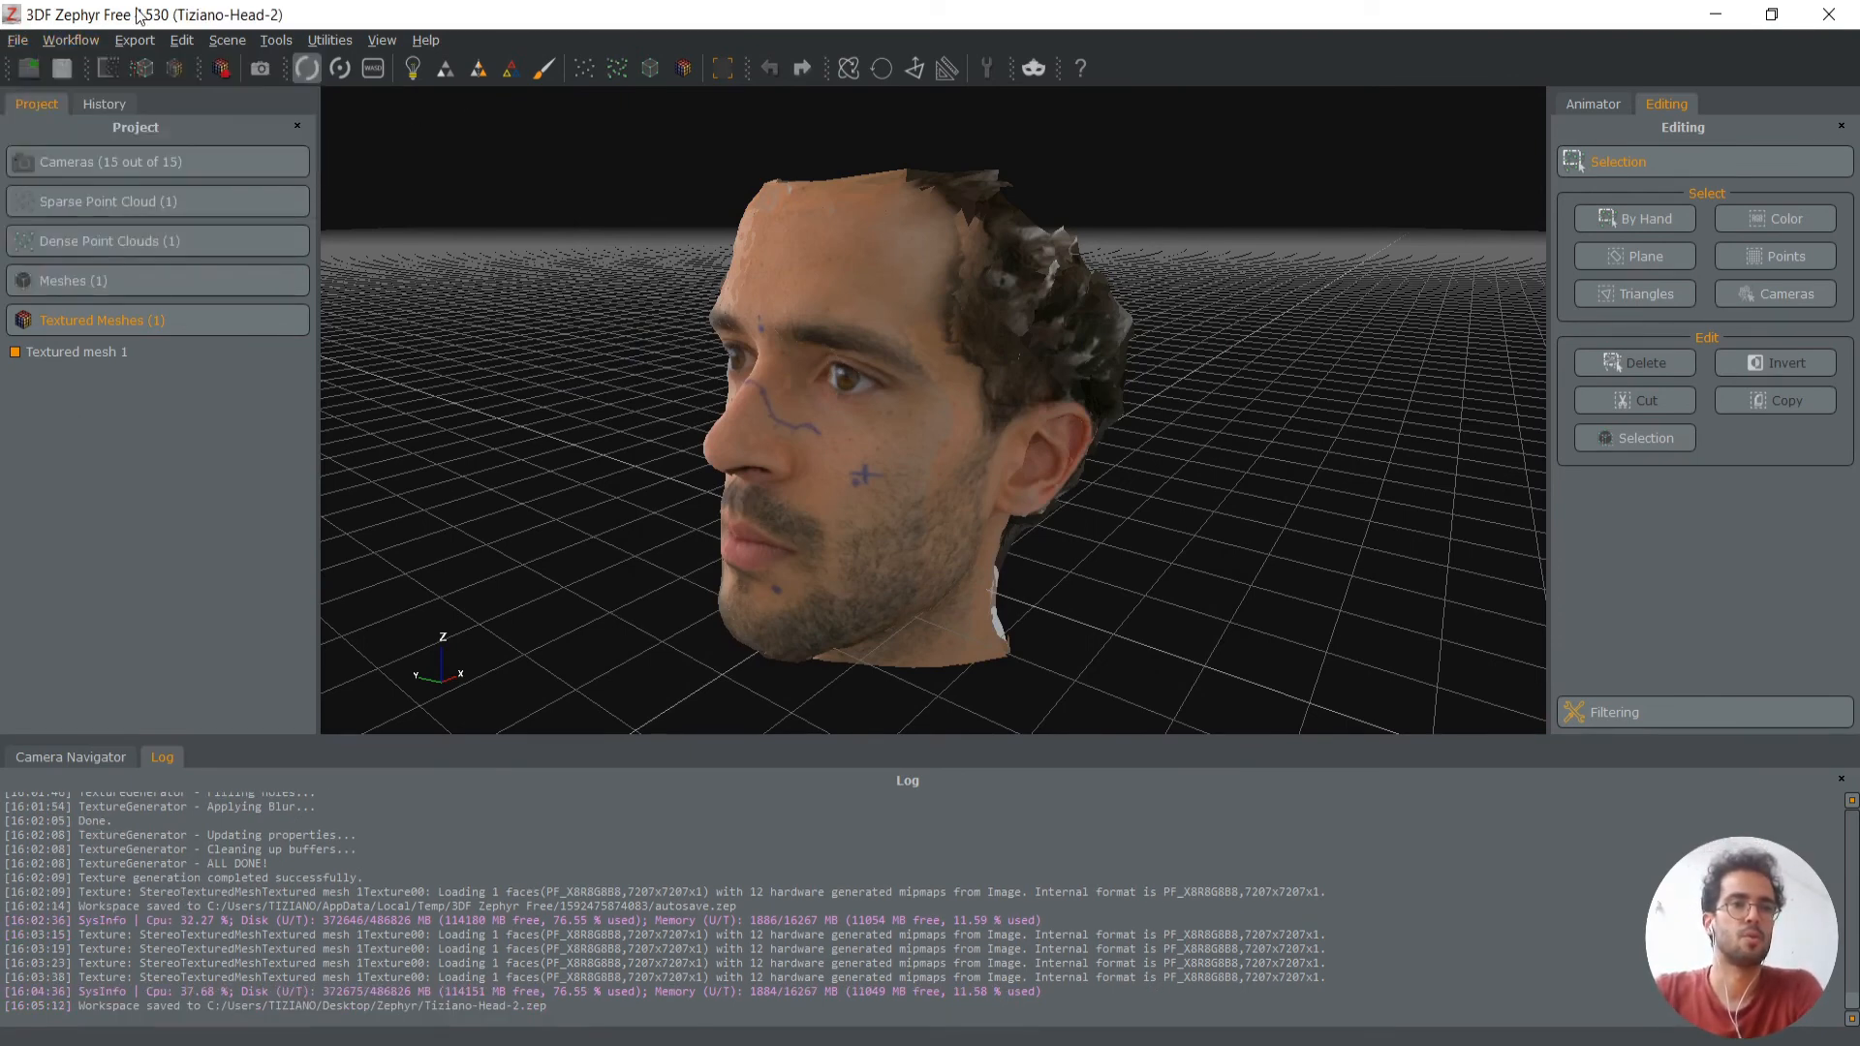
# Set up the export of Textured mesh 1 in Obj/Mtl format, as a single texture rescaled to Nearest Power of Two
pyautogui.click(222, 69)
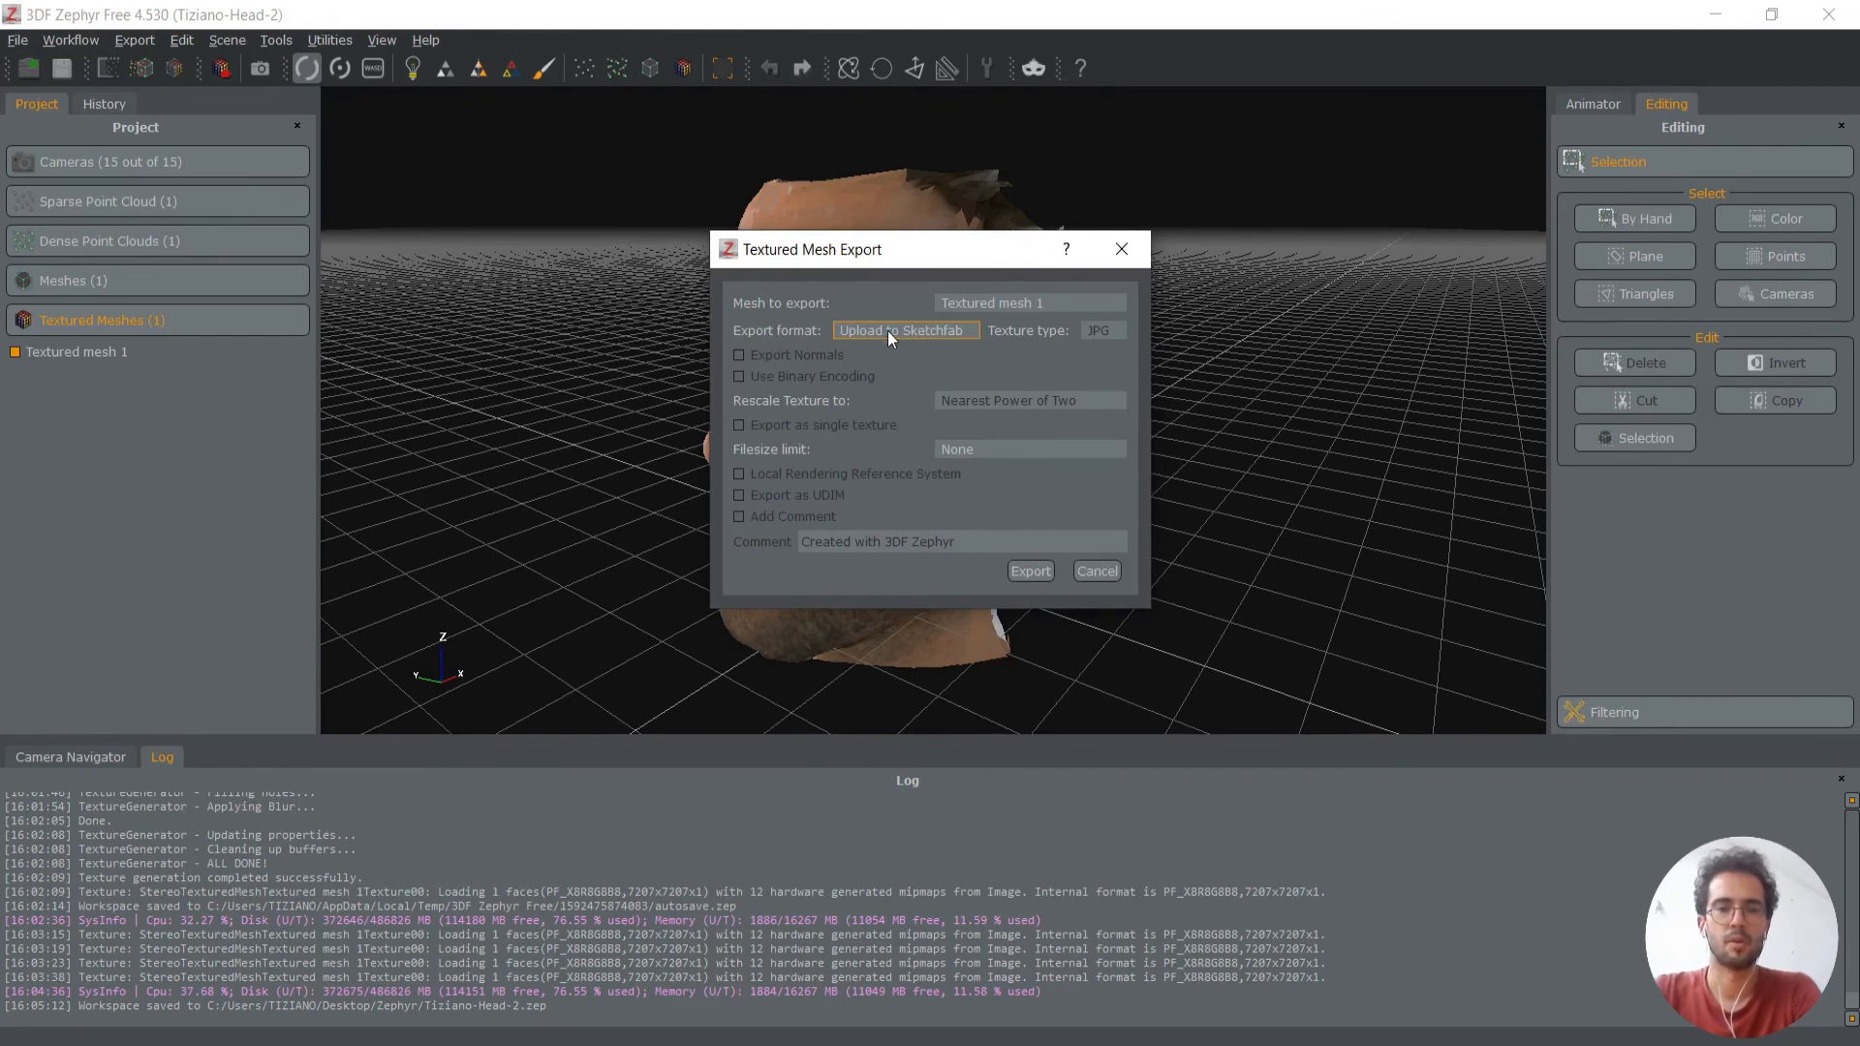
pyautogui.click(924, 333)
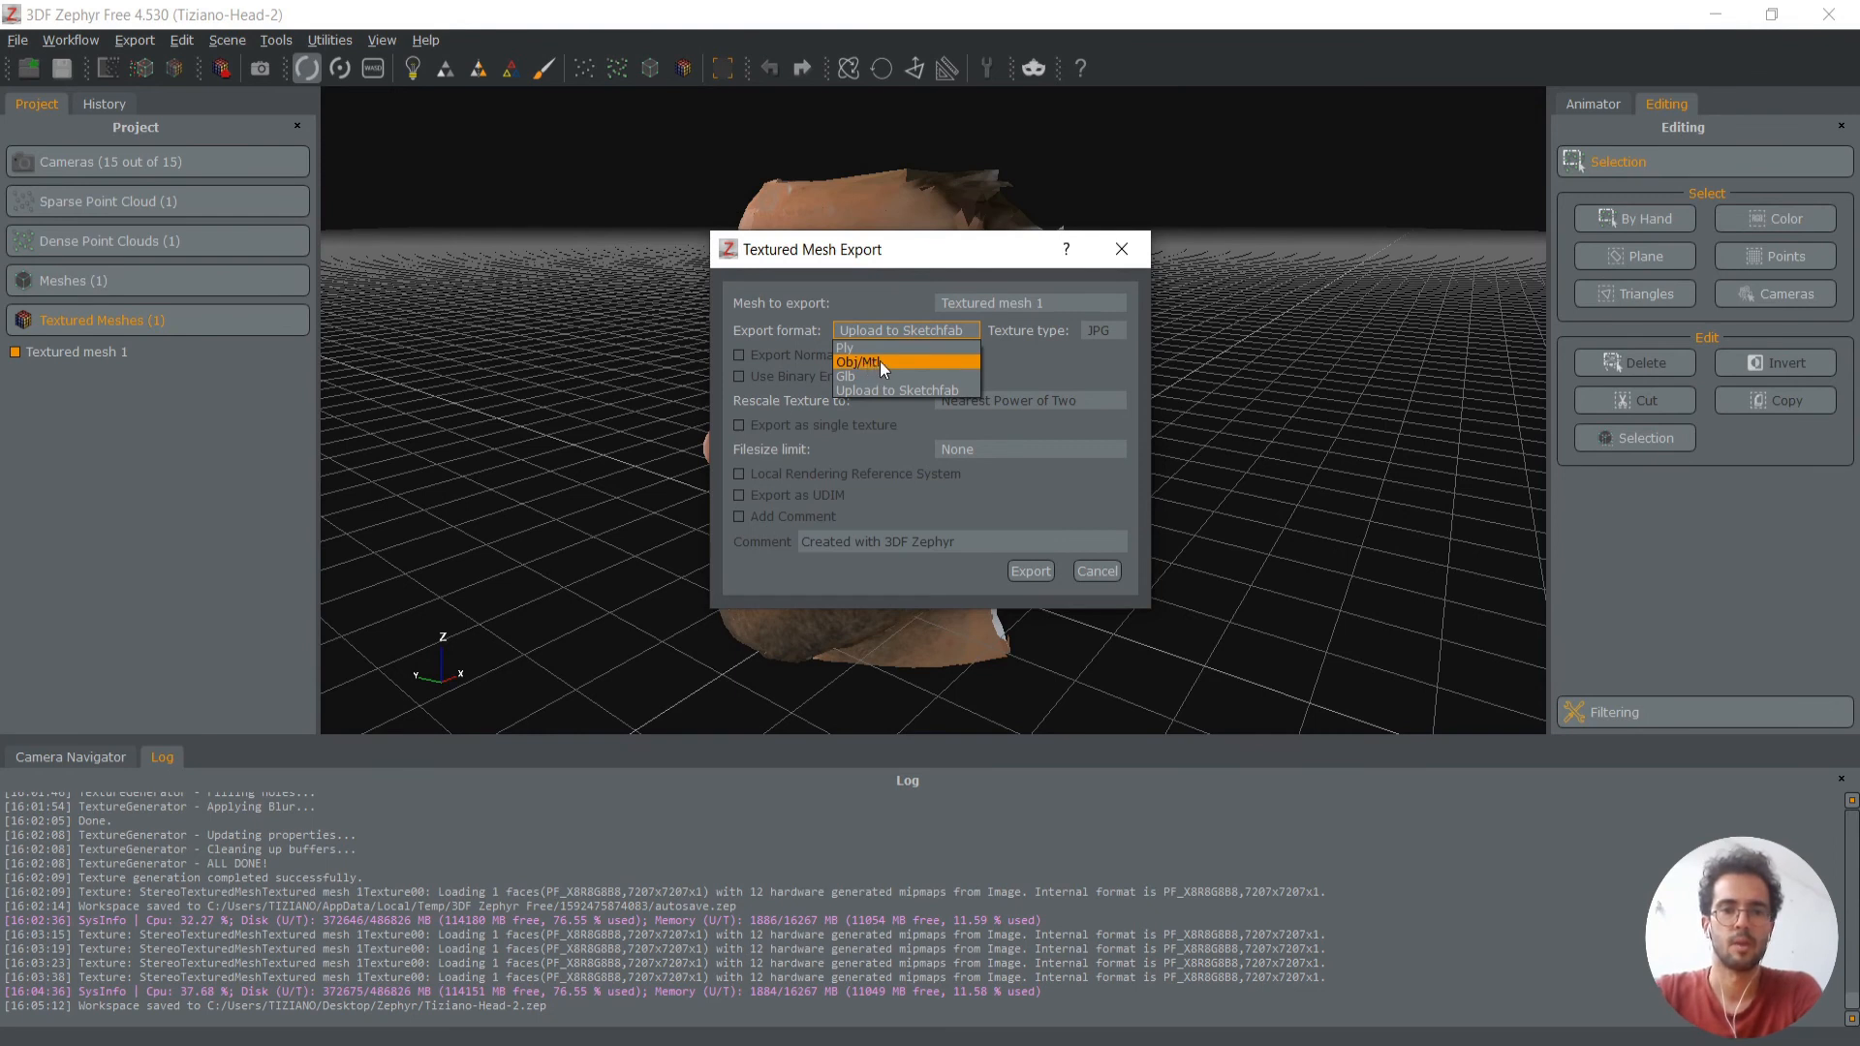
pyautogui.click(879, 363)
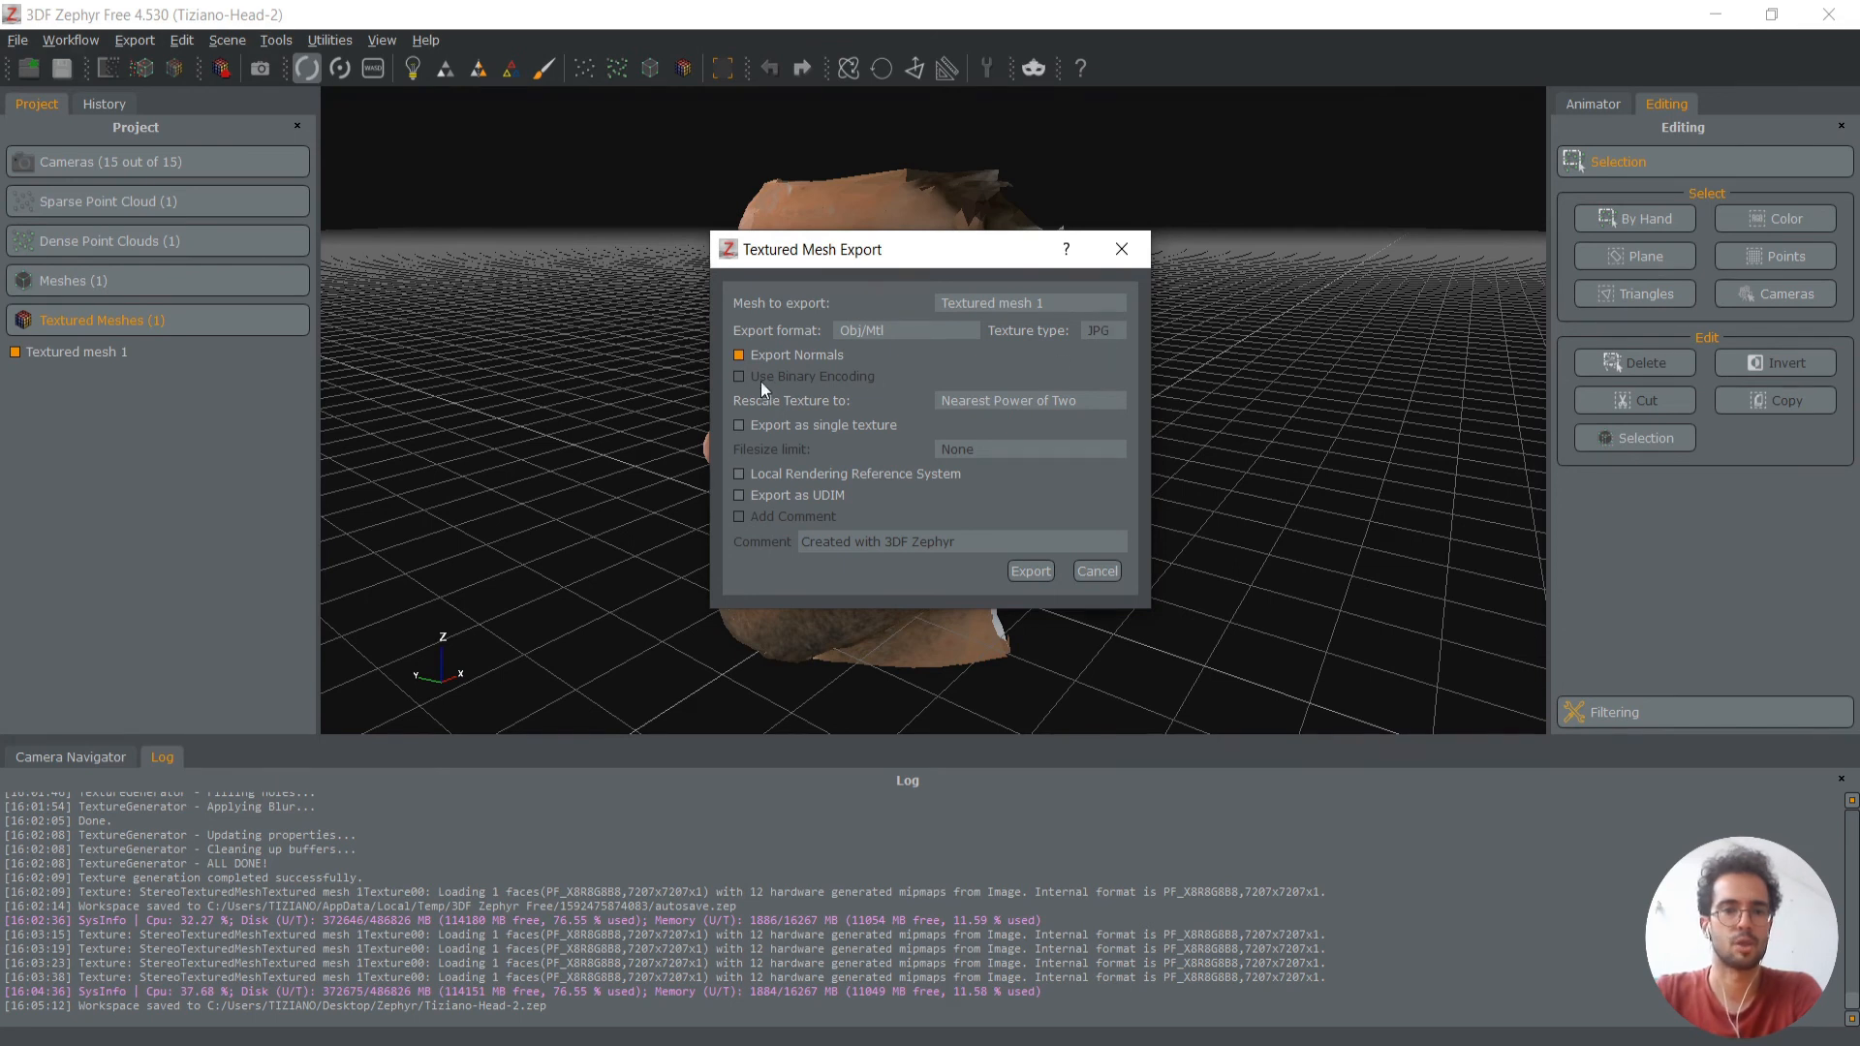
pyautogui.click(738, 427)
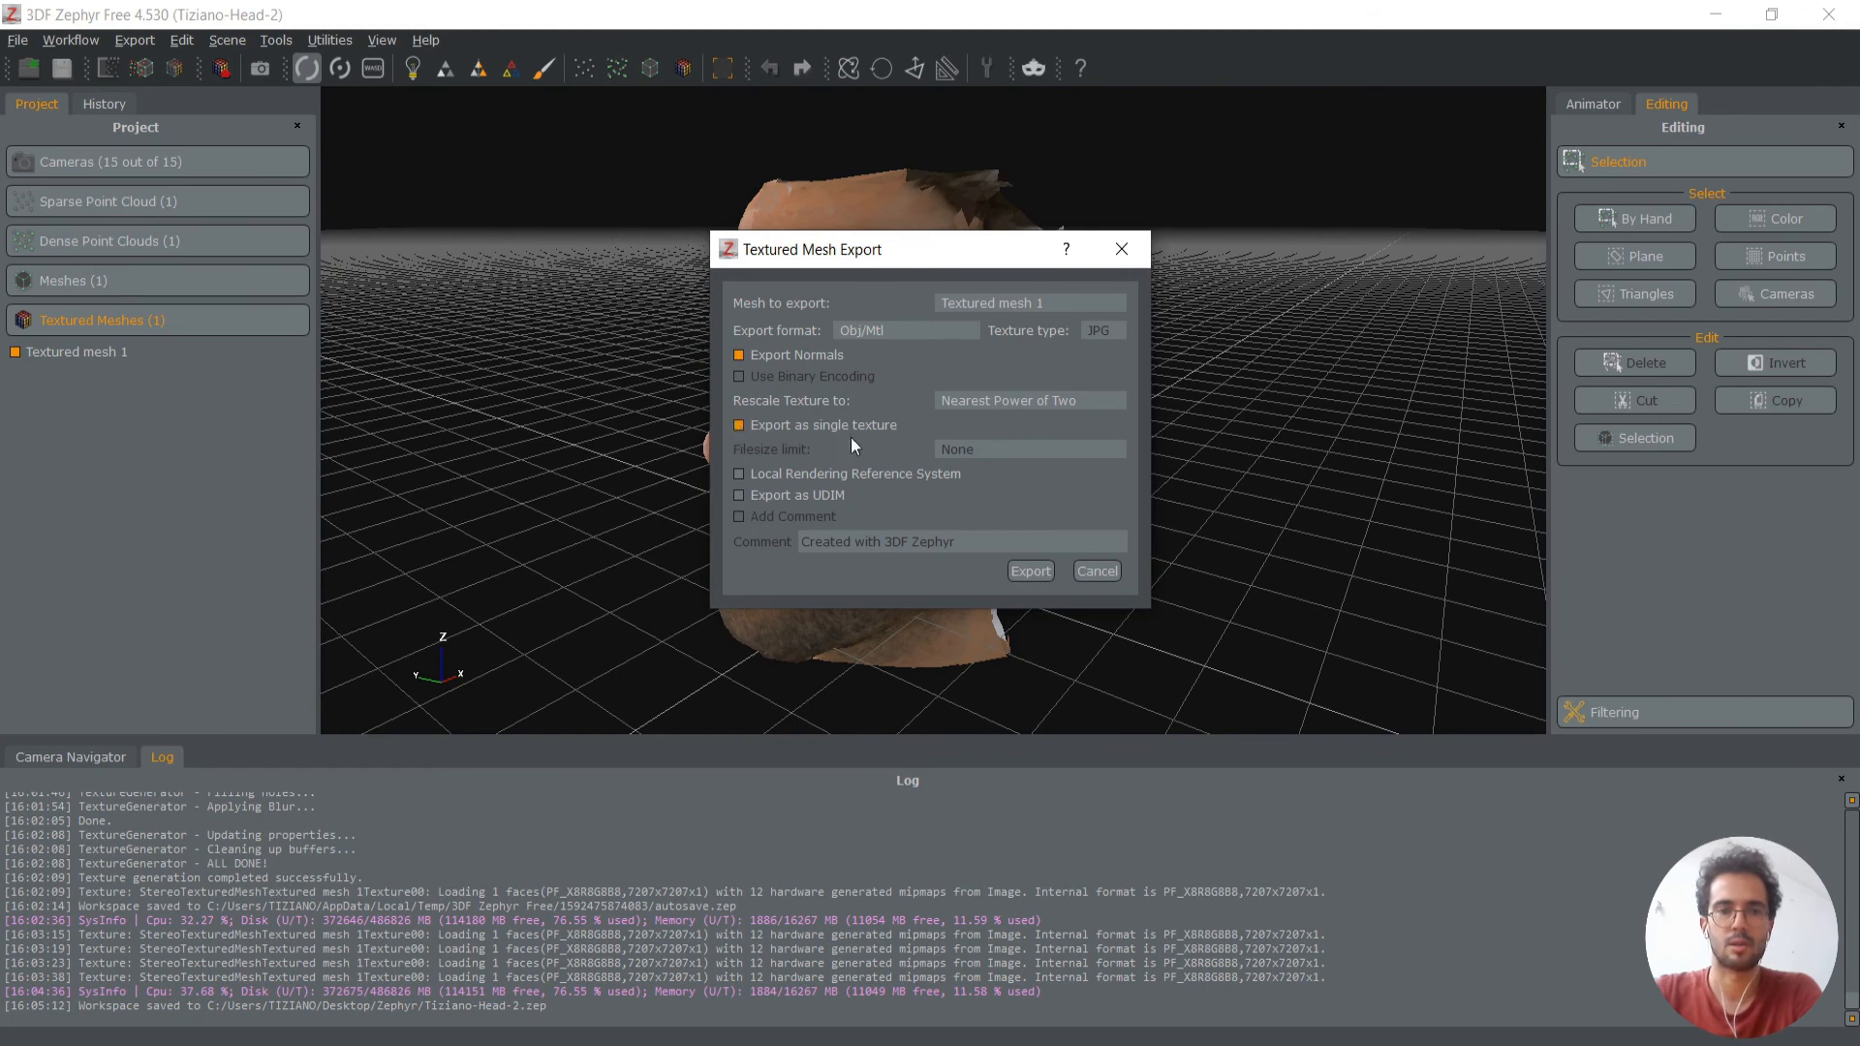
pyautogui.click(998, 405)
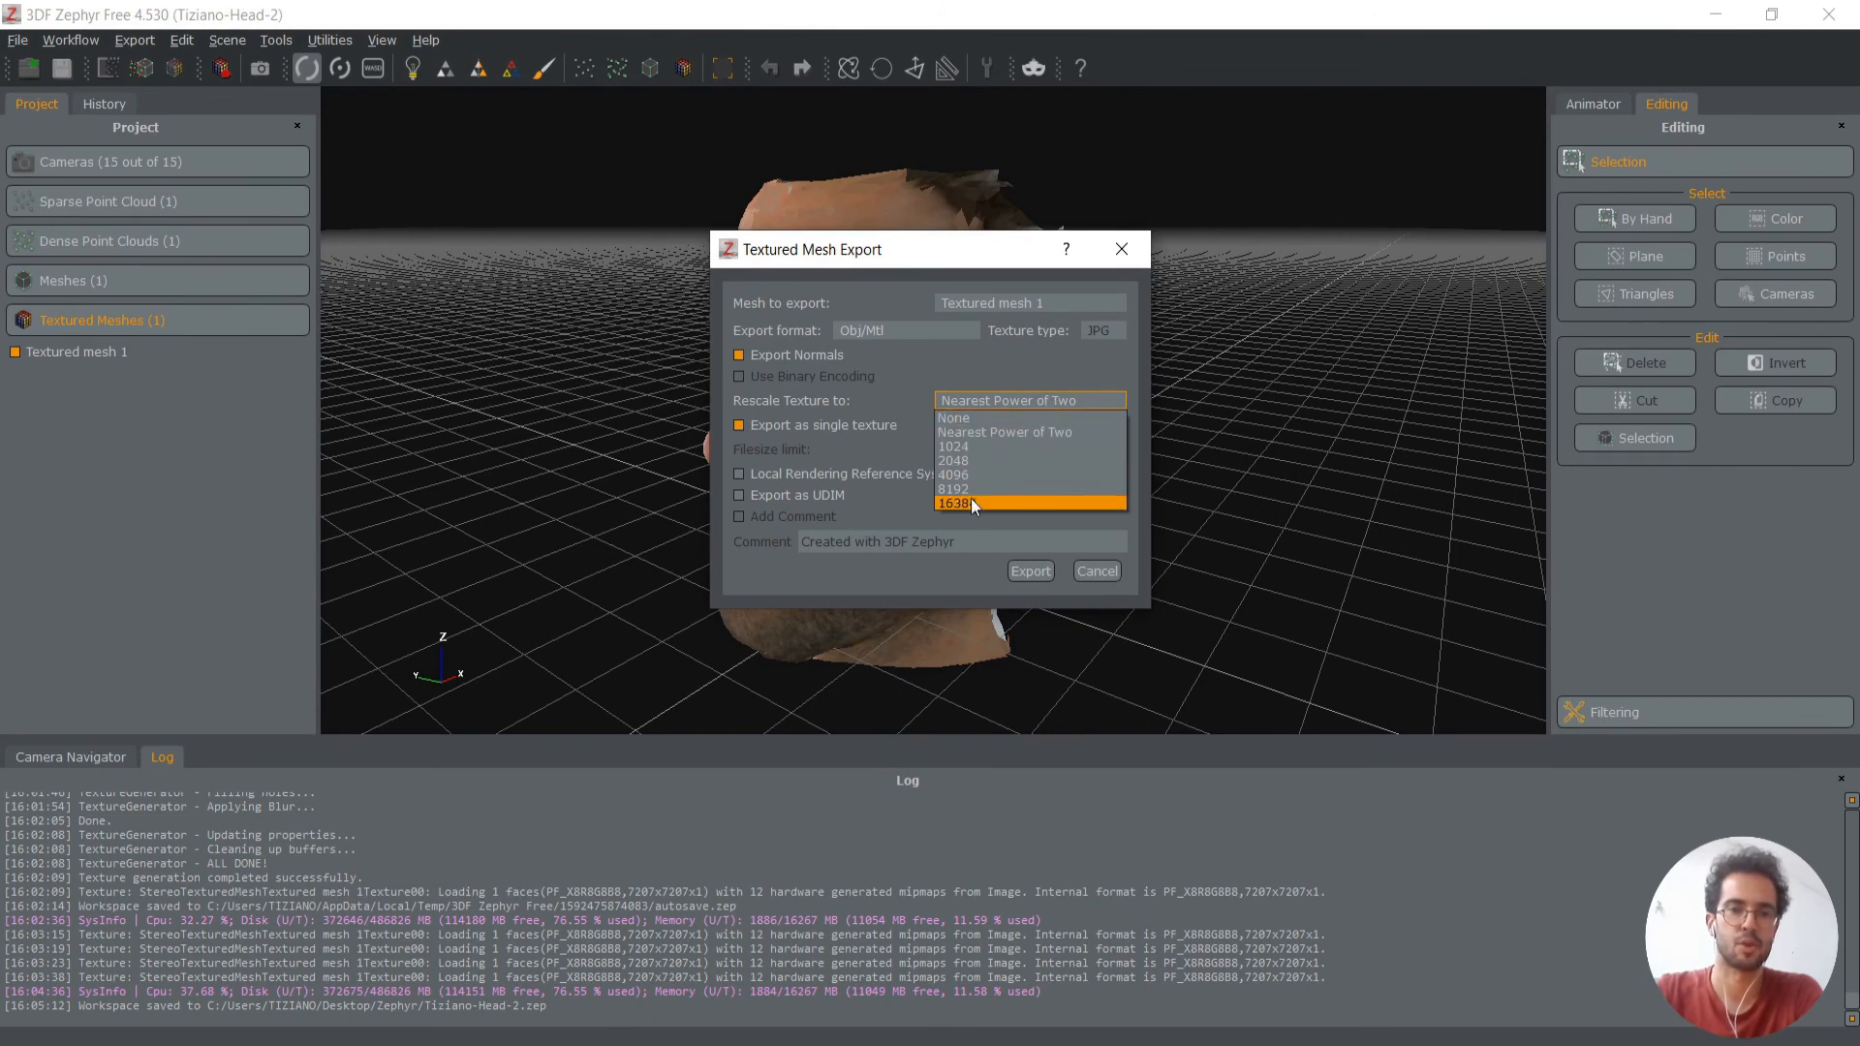
pyautogui.click(988, 433)
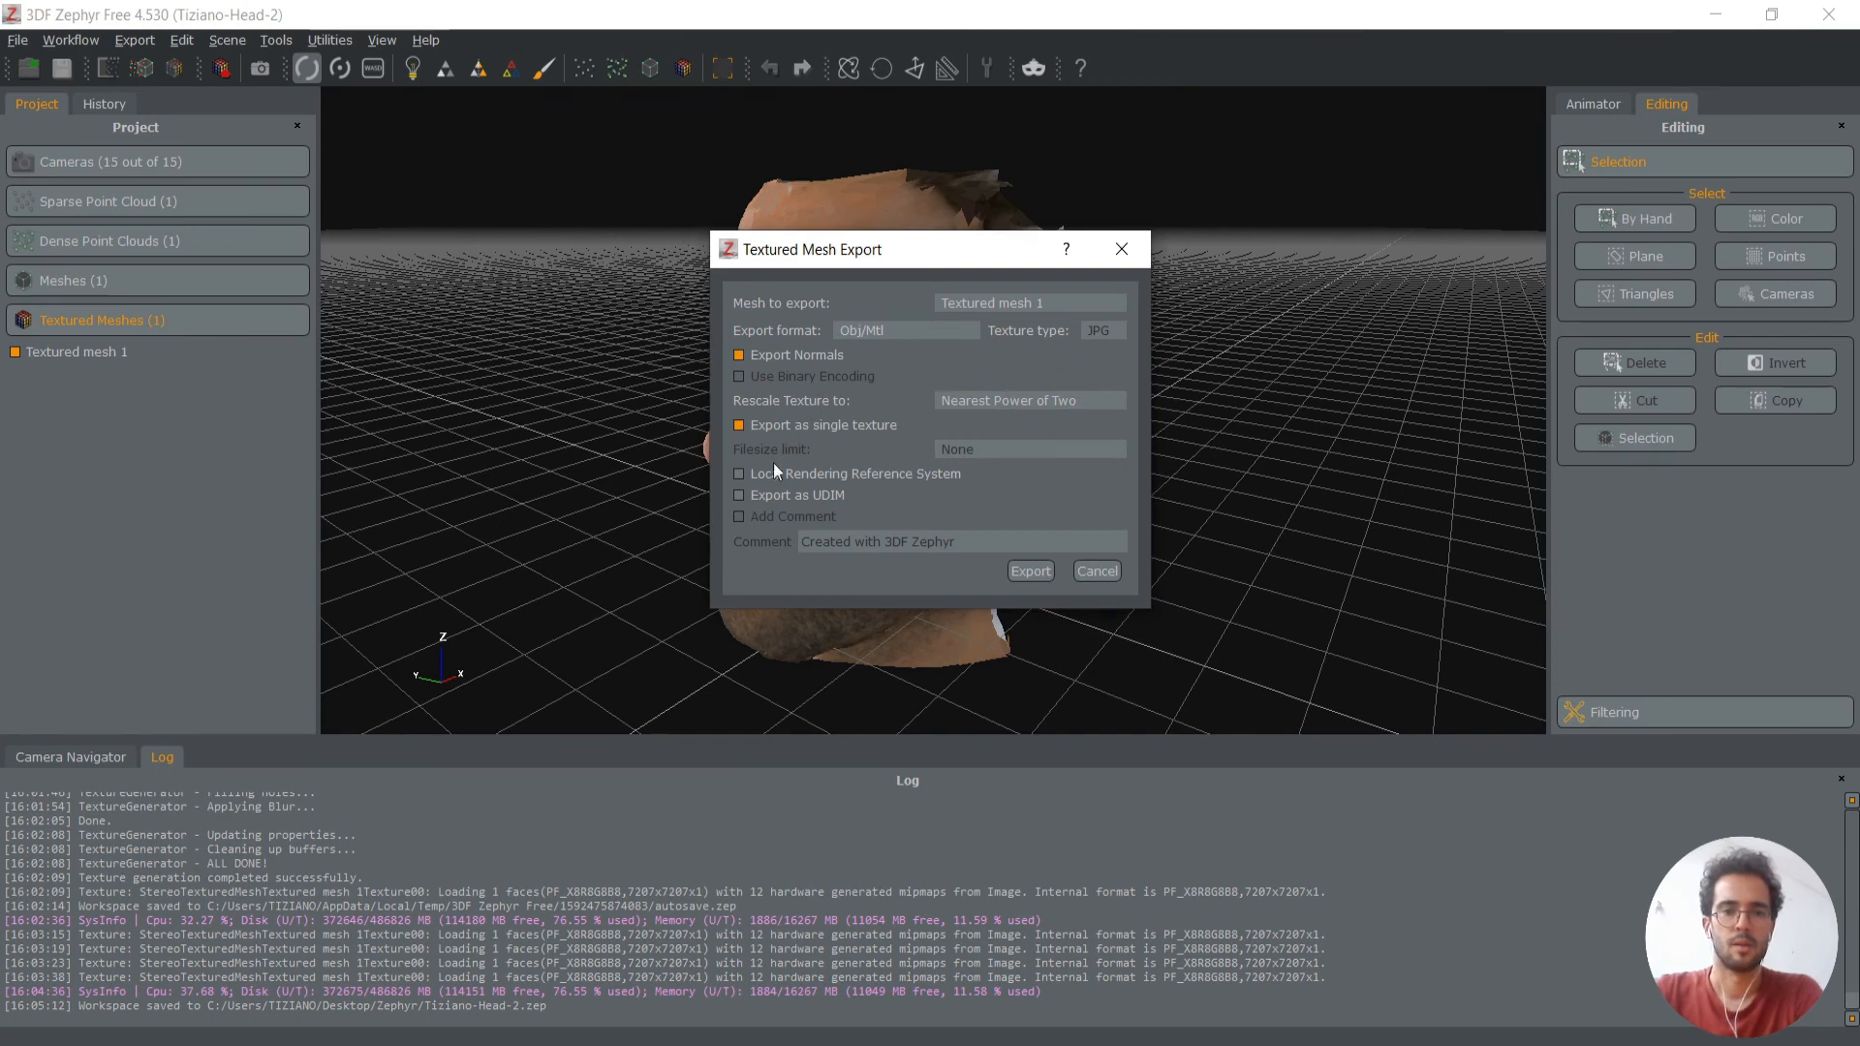
# Export the textured mesh to the Brace folder as an OBJ named with the subject's first name followed by "_Head-2"
pyautogui.click(1030, 572)
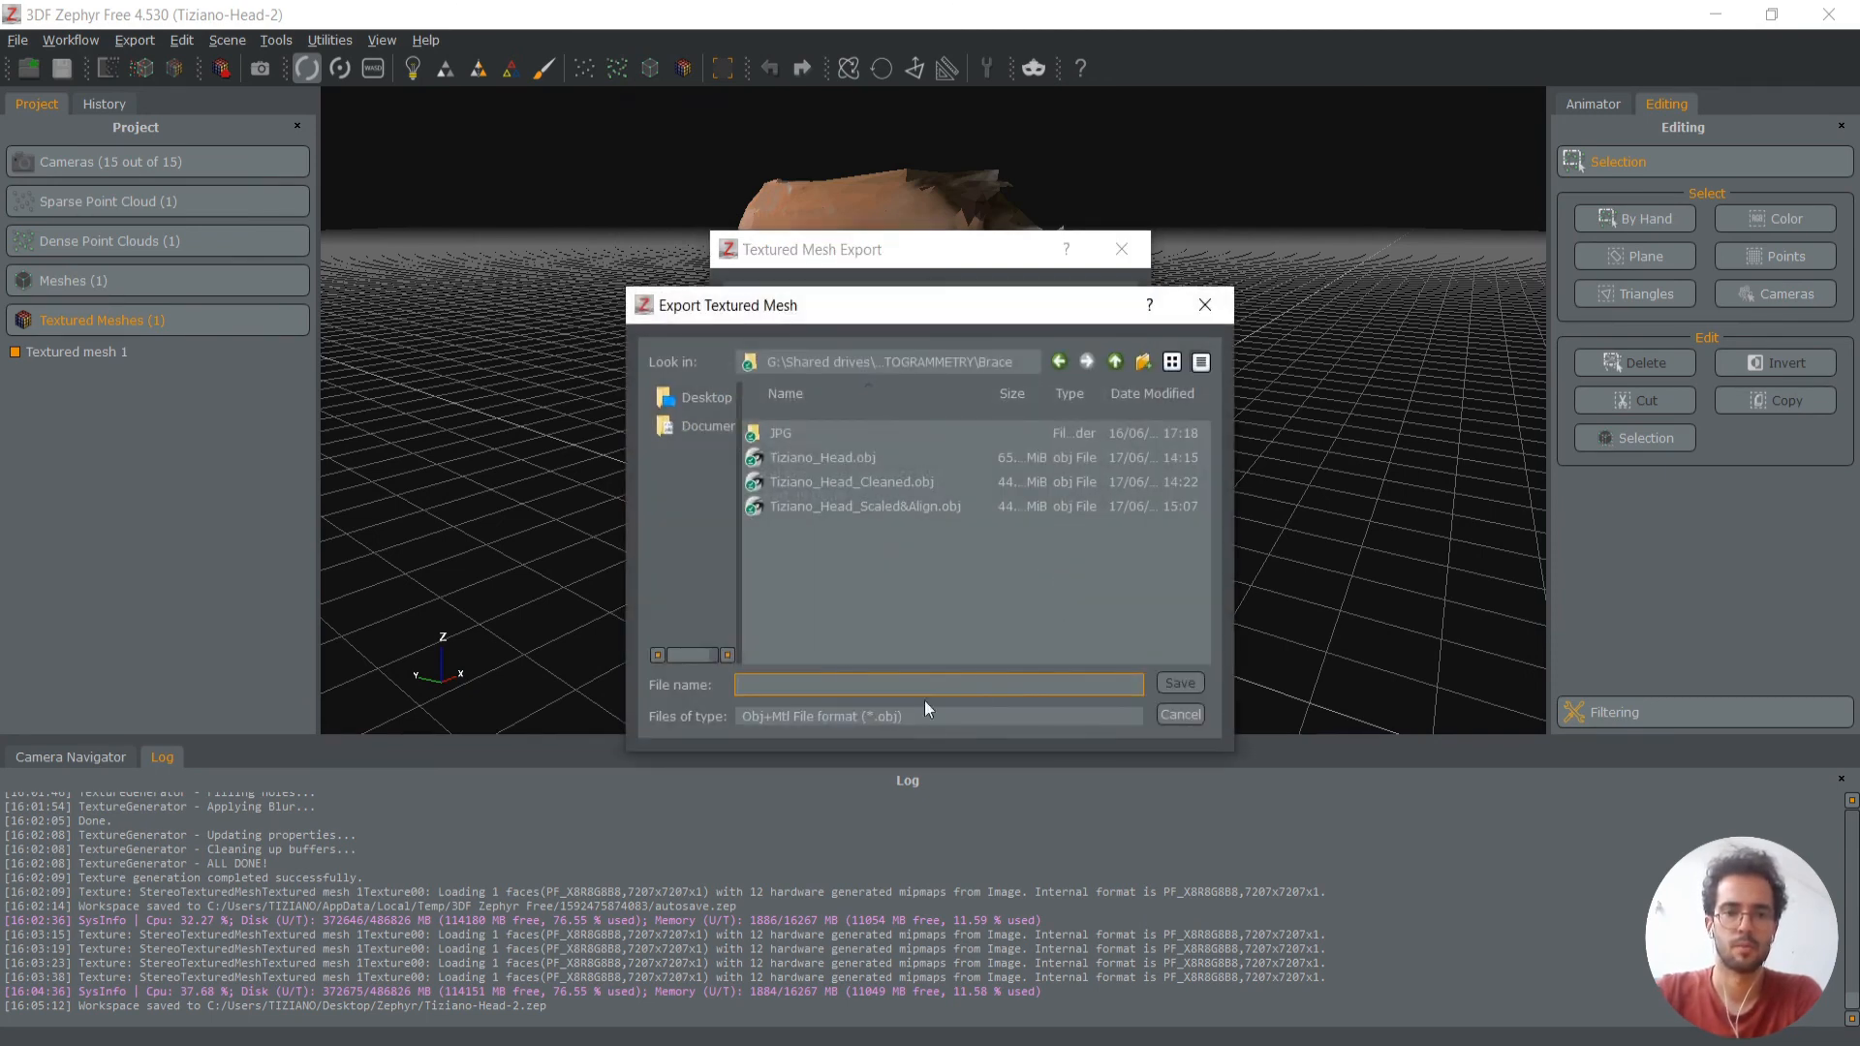
pyautogui.click(806, 466)
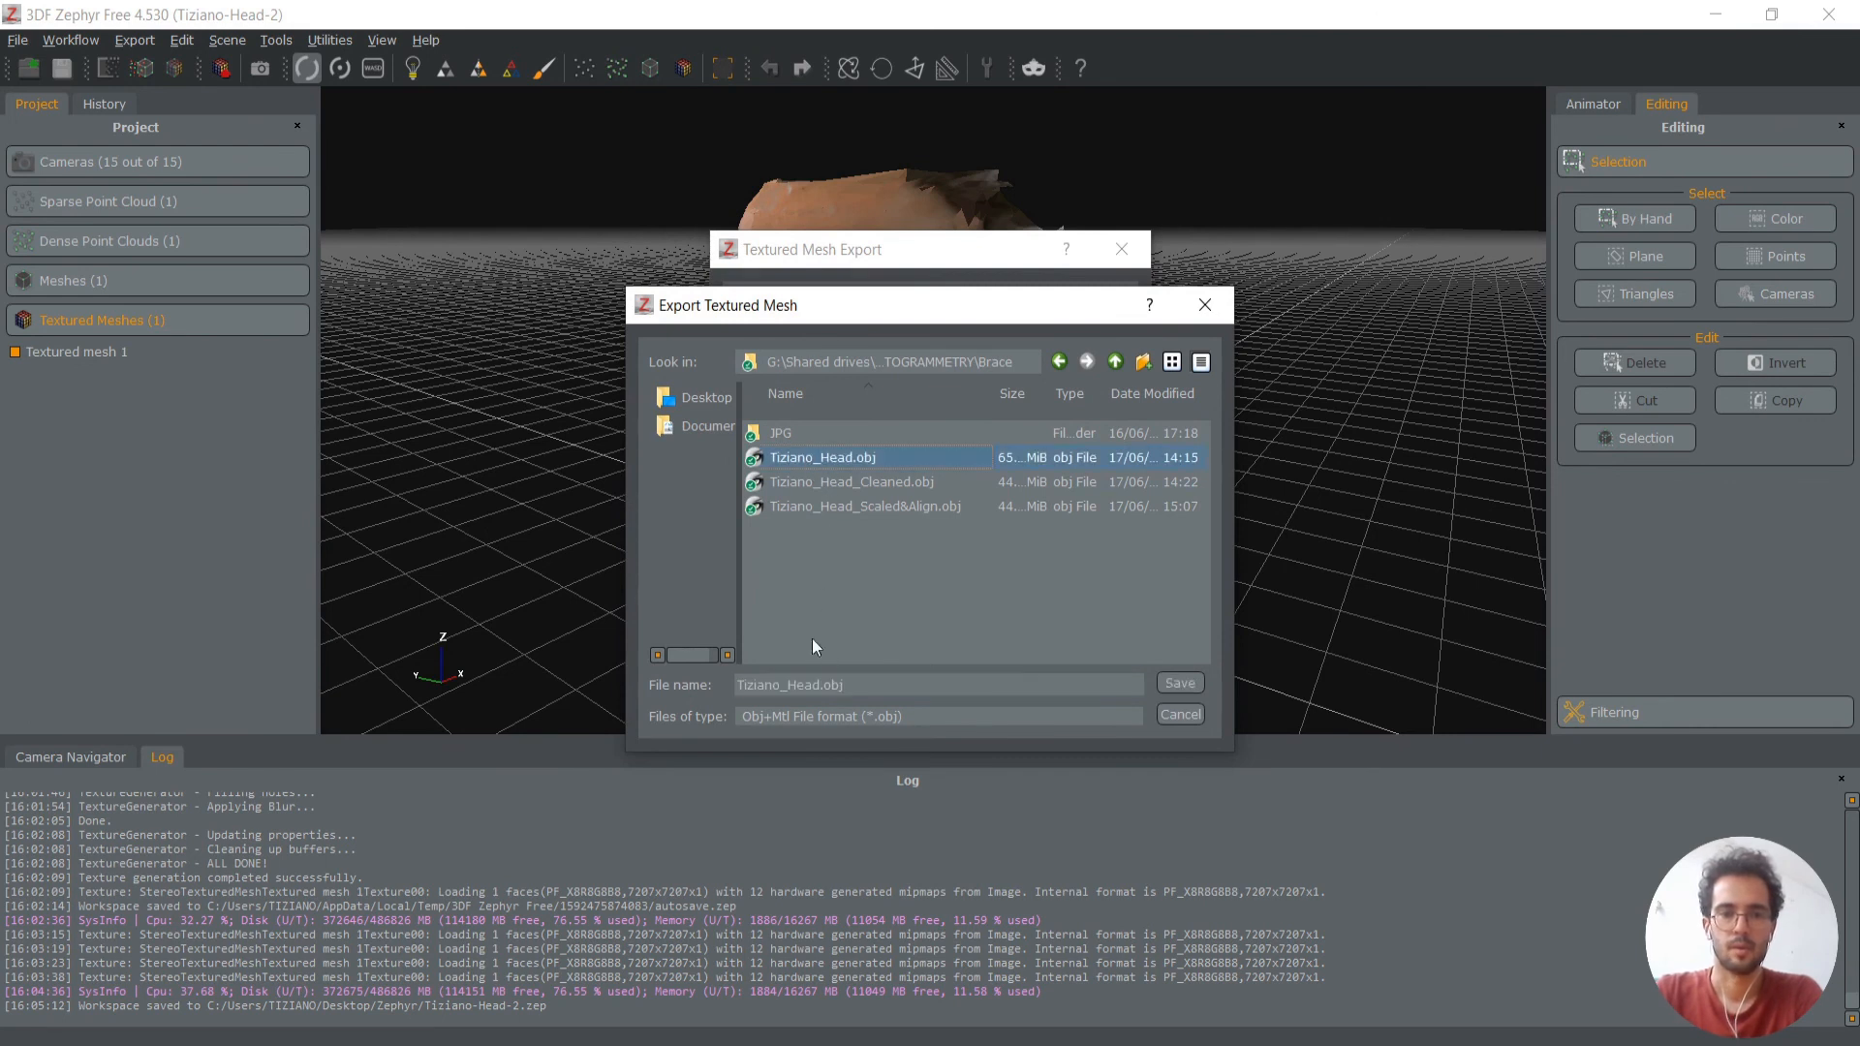
pyautogui.click(816, 690)
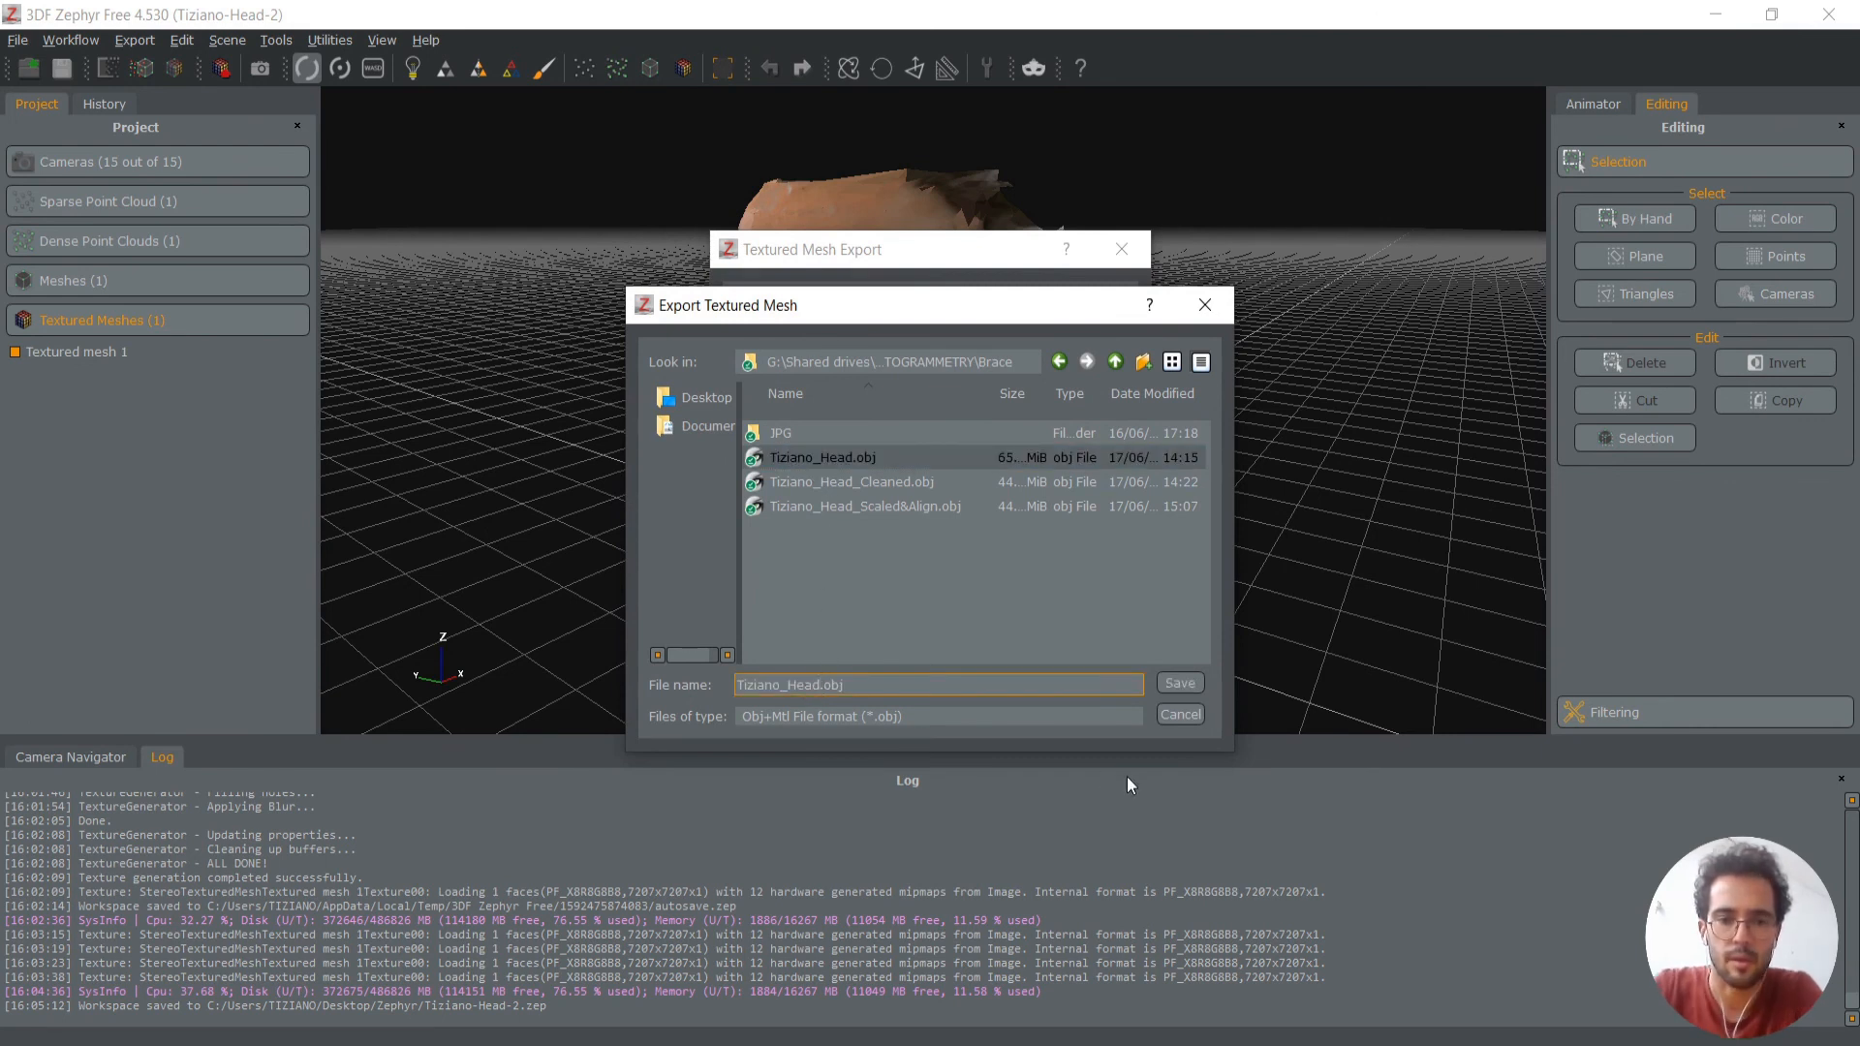
pyautogui.write('-2')
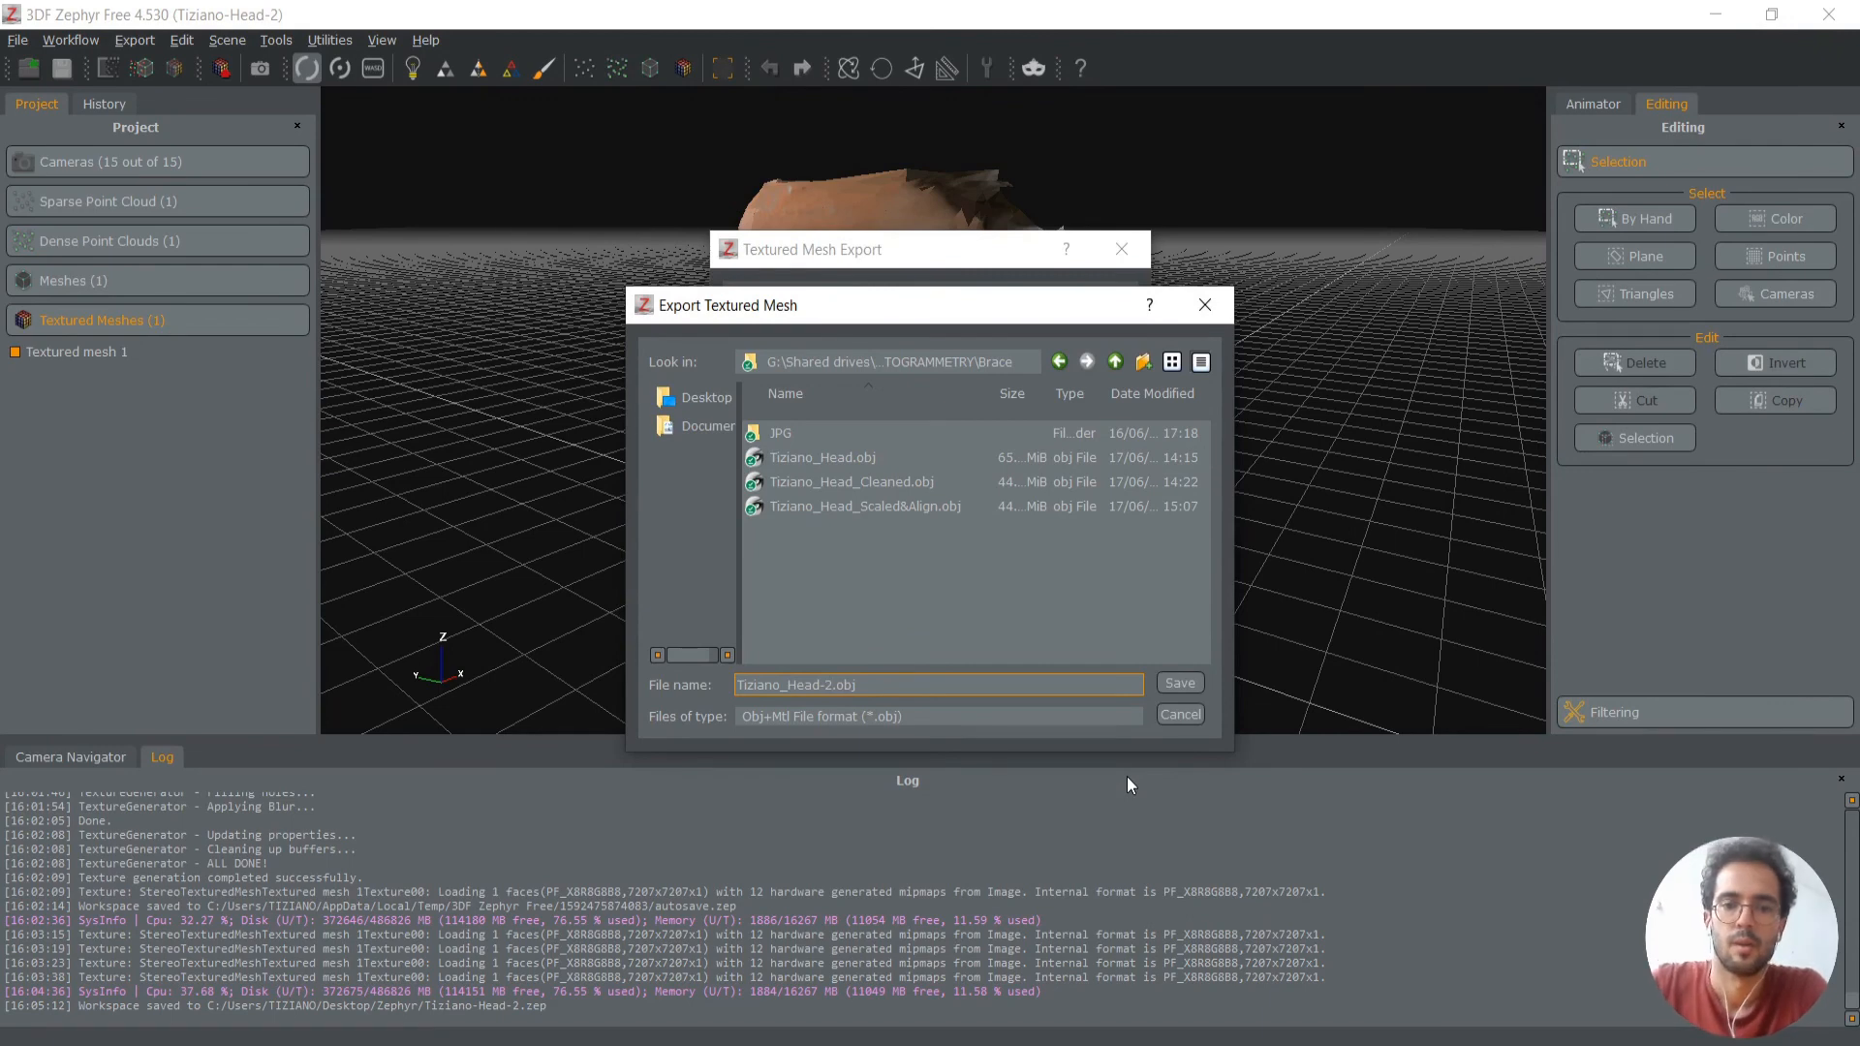
pyautogui.click(1176, 684)
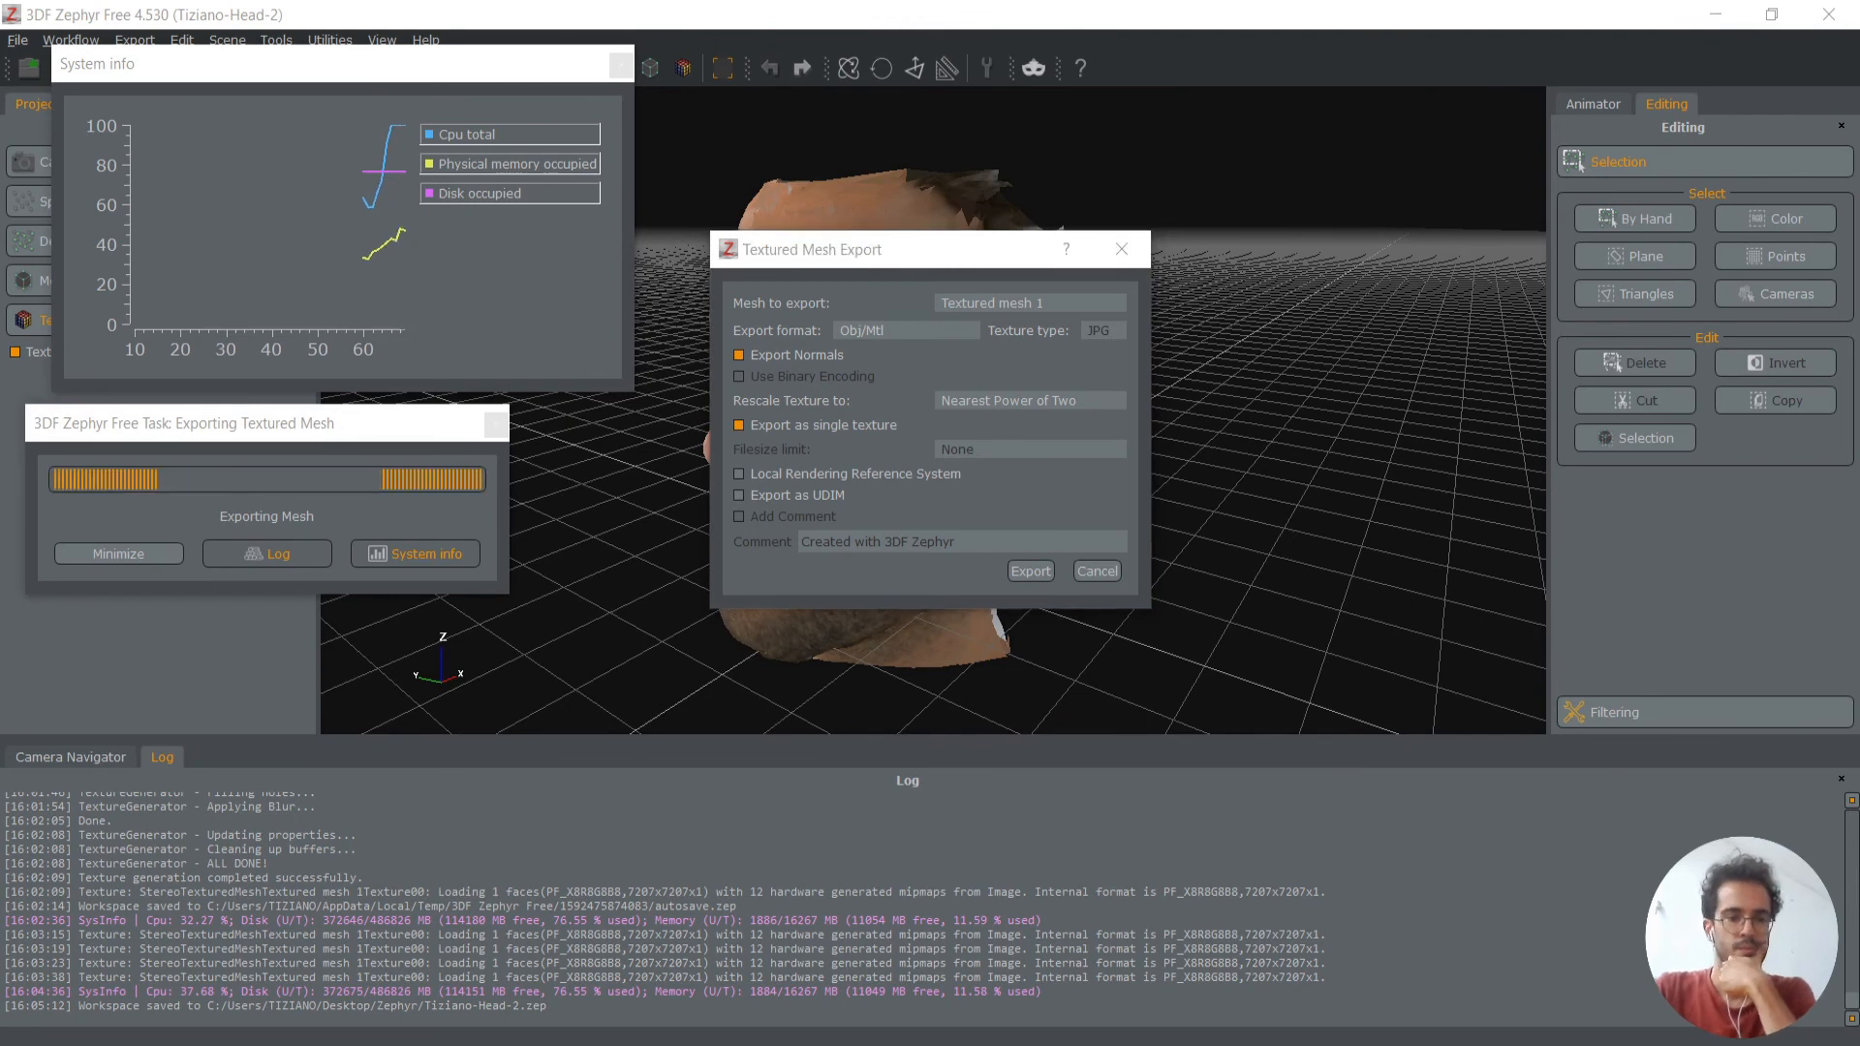
# Switch to File Explorer and look for the saved project and exported files in the Zephyr folder and its Full Dataset subfolder
pyautogui.hotkey('alt', 'Tab')
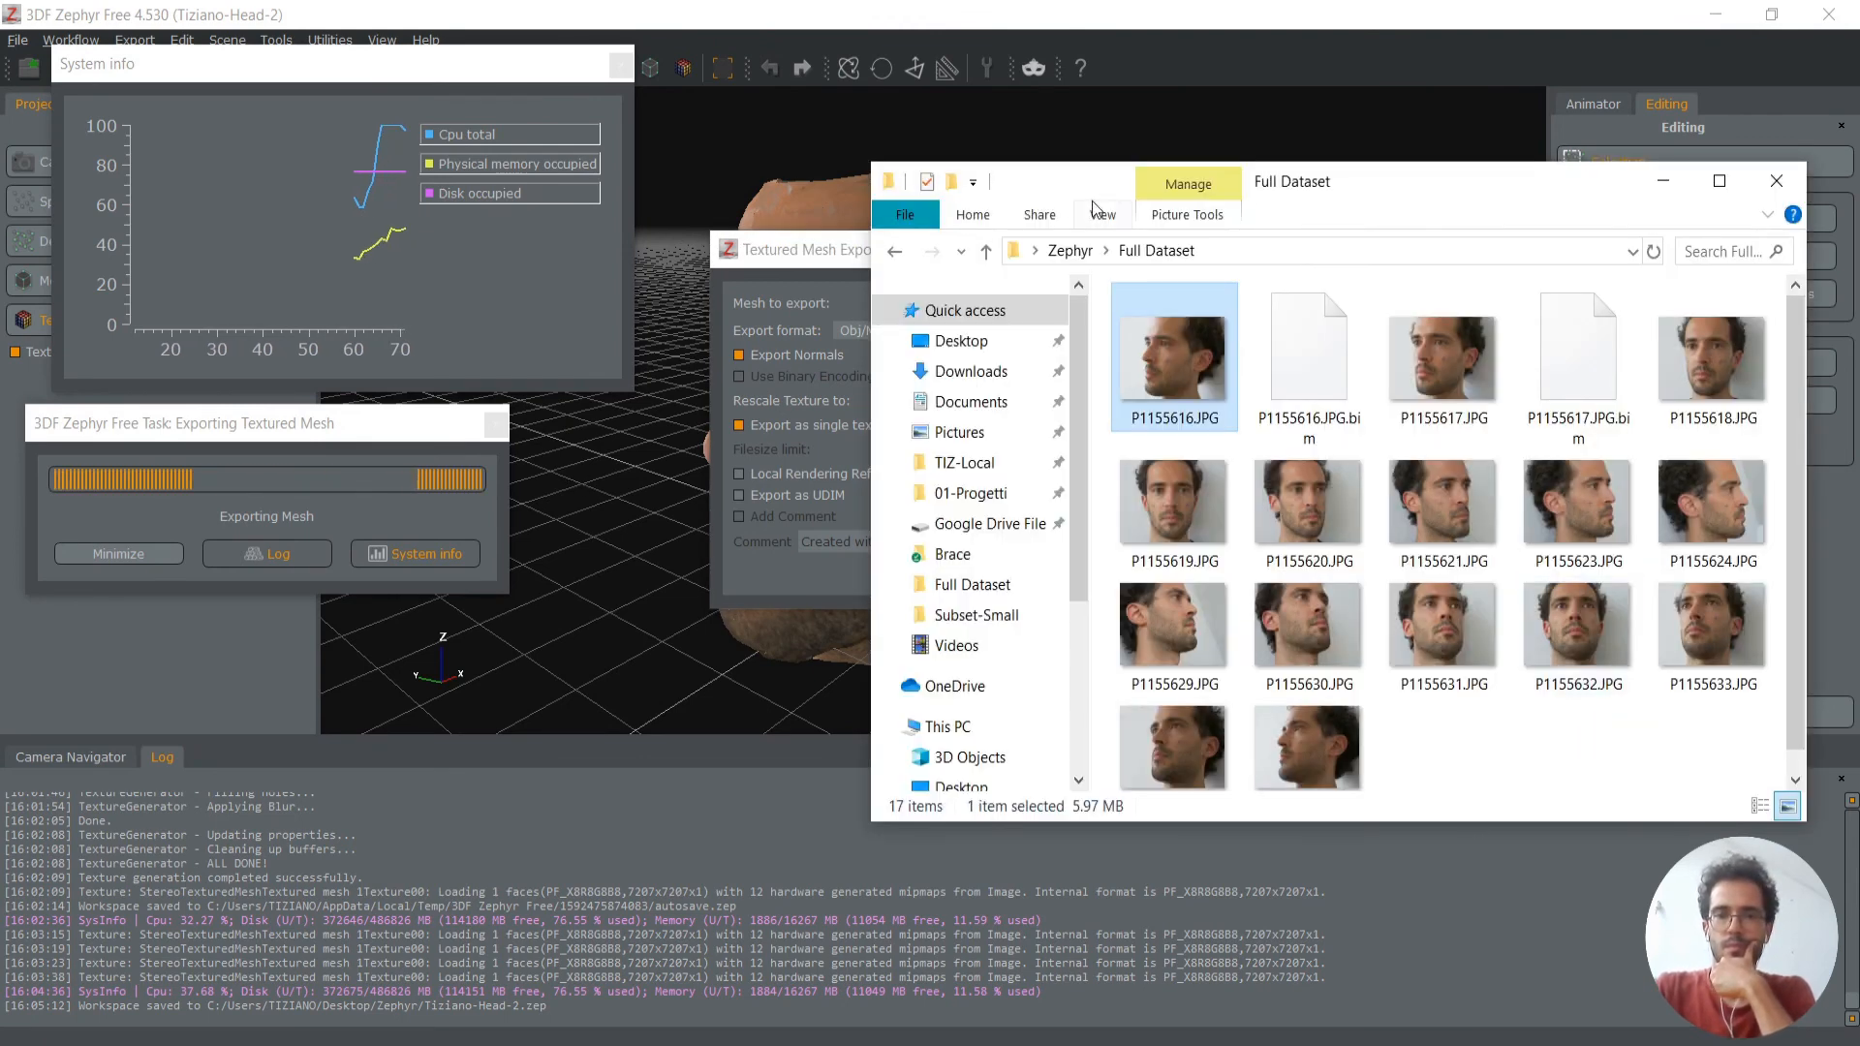
pyautogui.click(1070, 249)
pyautogui.moveTo(1415, 187); pyautogui.dragTo(1319, 64)
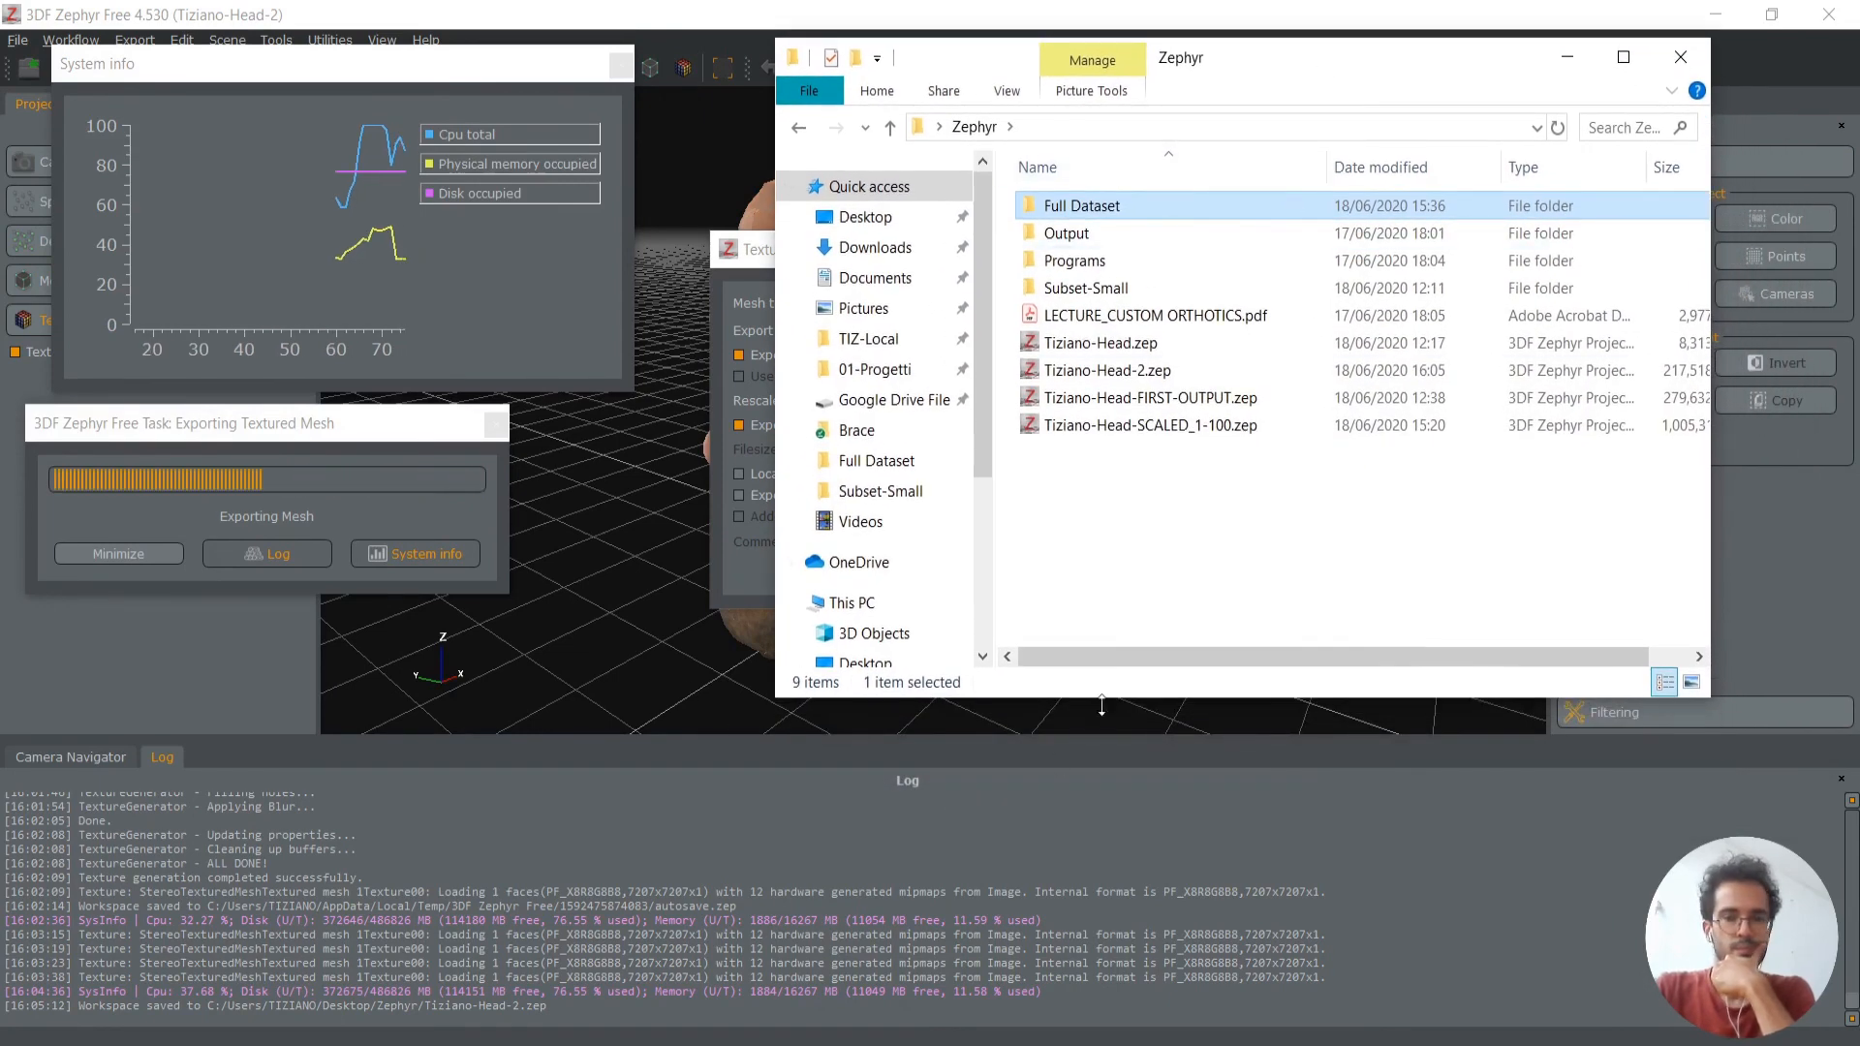
pyautogui.click(1091, 534)
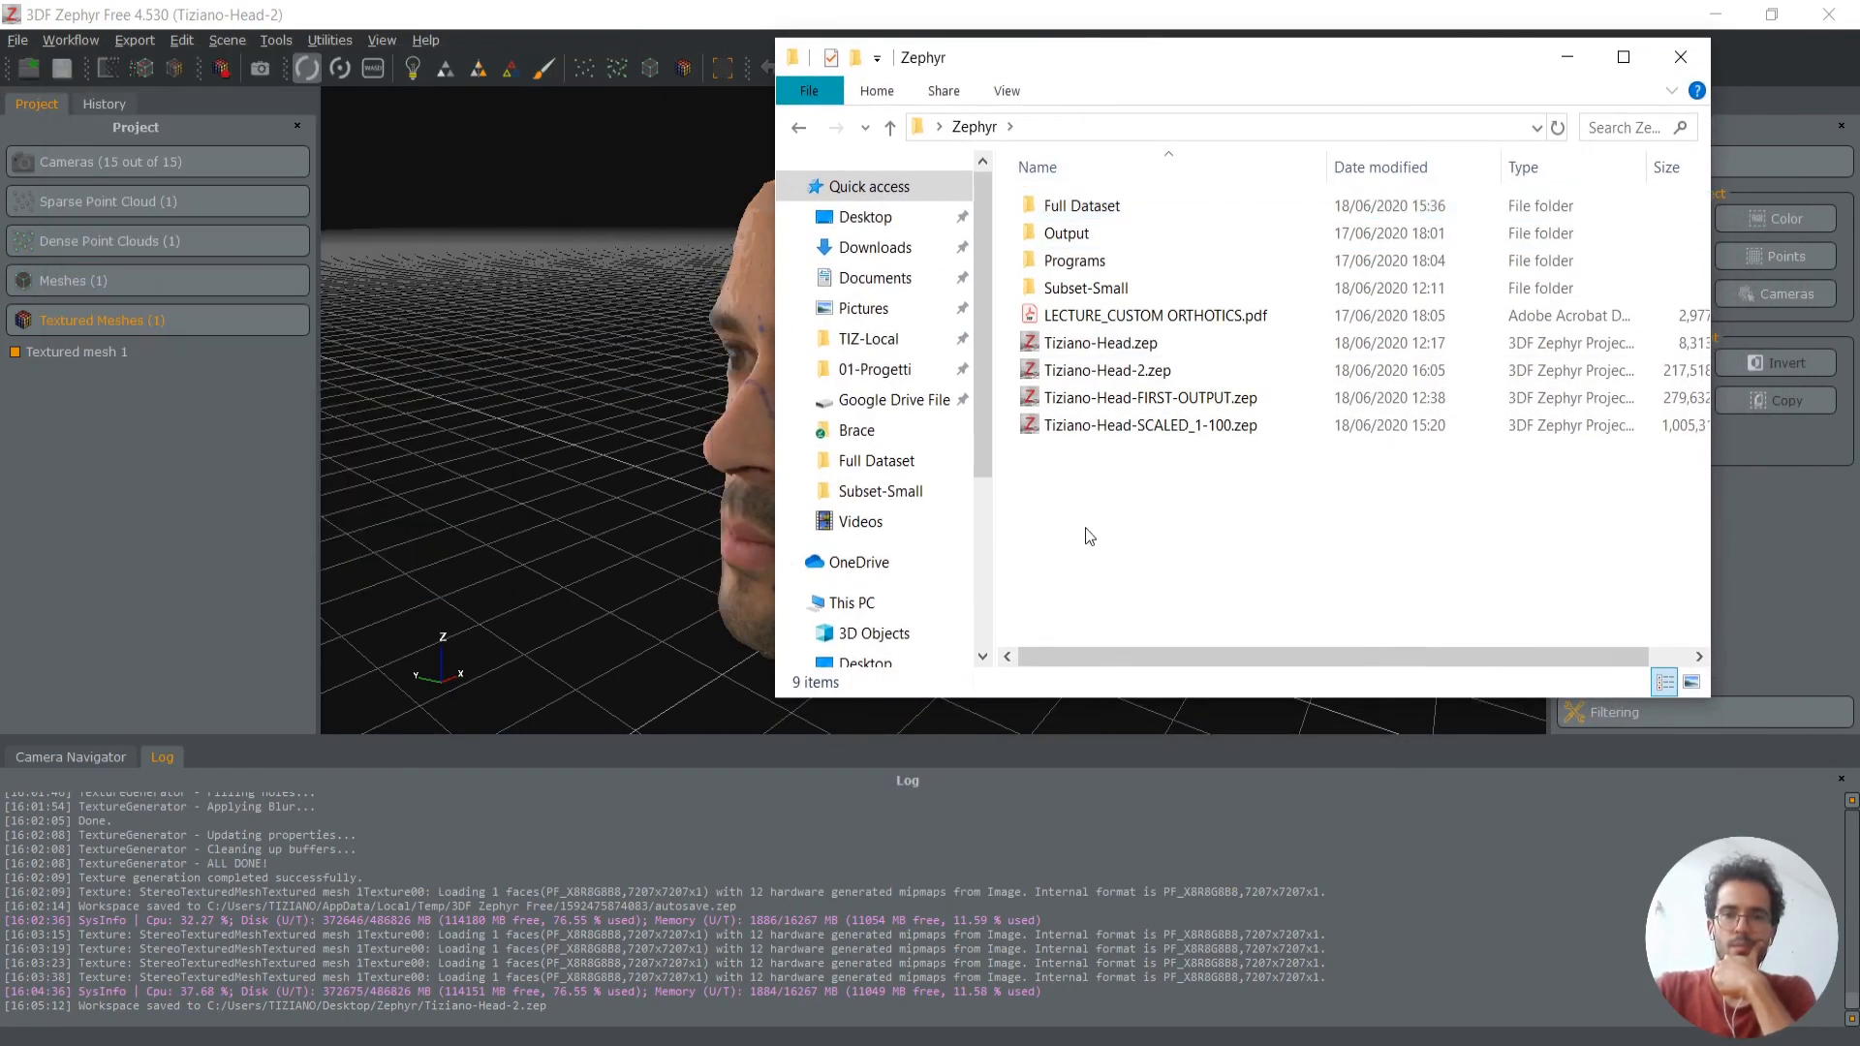
pyautogui.doubleClick(1081, 205)
pyautogui.scroll(-2, 1137, 293)
pyautogui.scroll(2, 1141, 303)
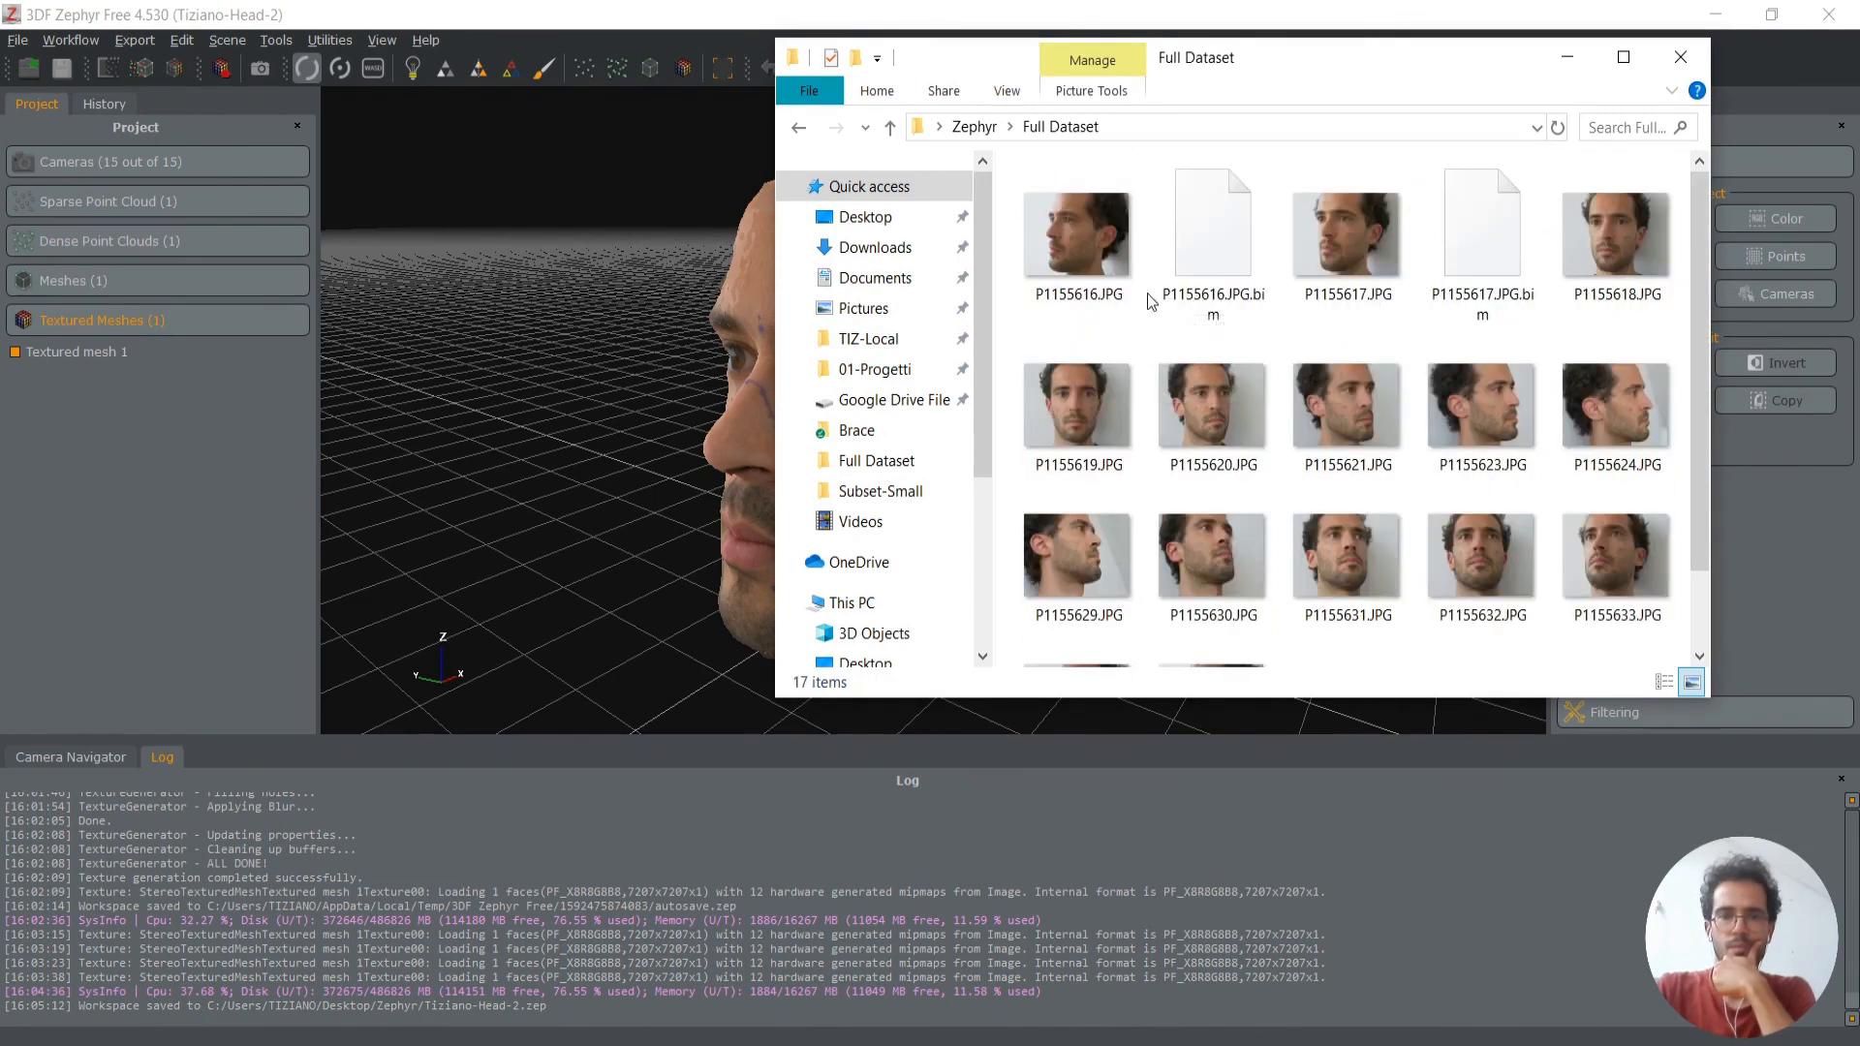
pyautogui.click(976, 128)
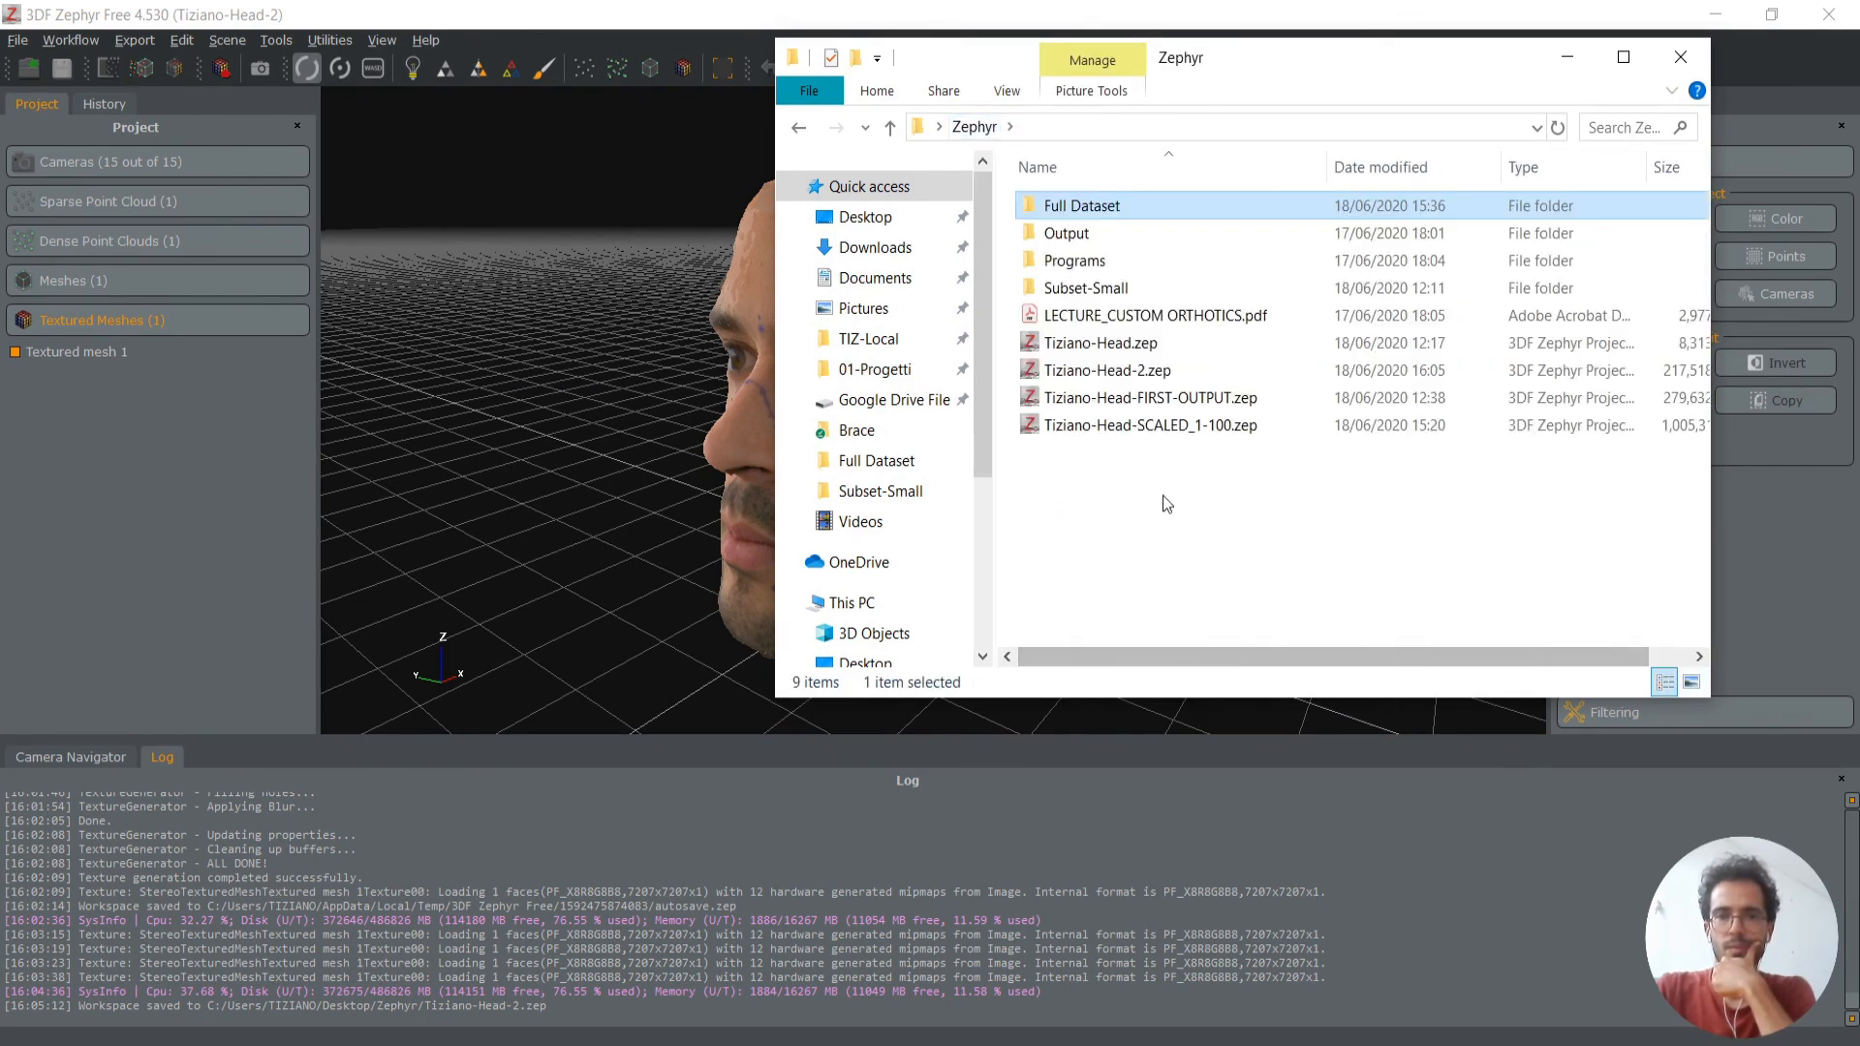
pyautogui.click(1104, 345)
pyautogui.click(1107, 373)
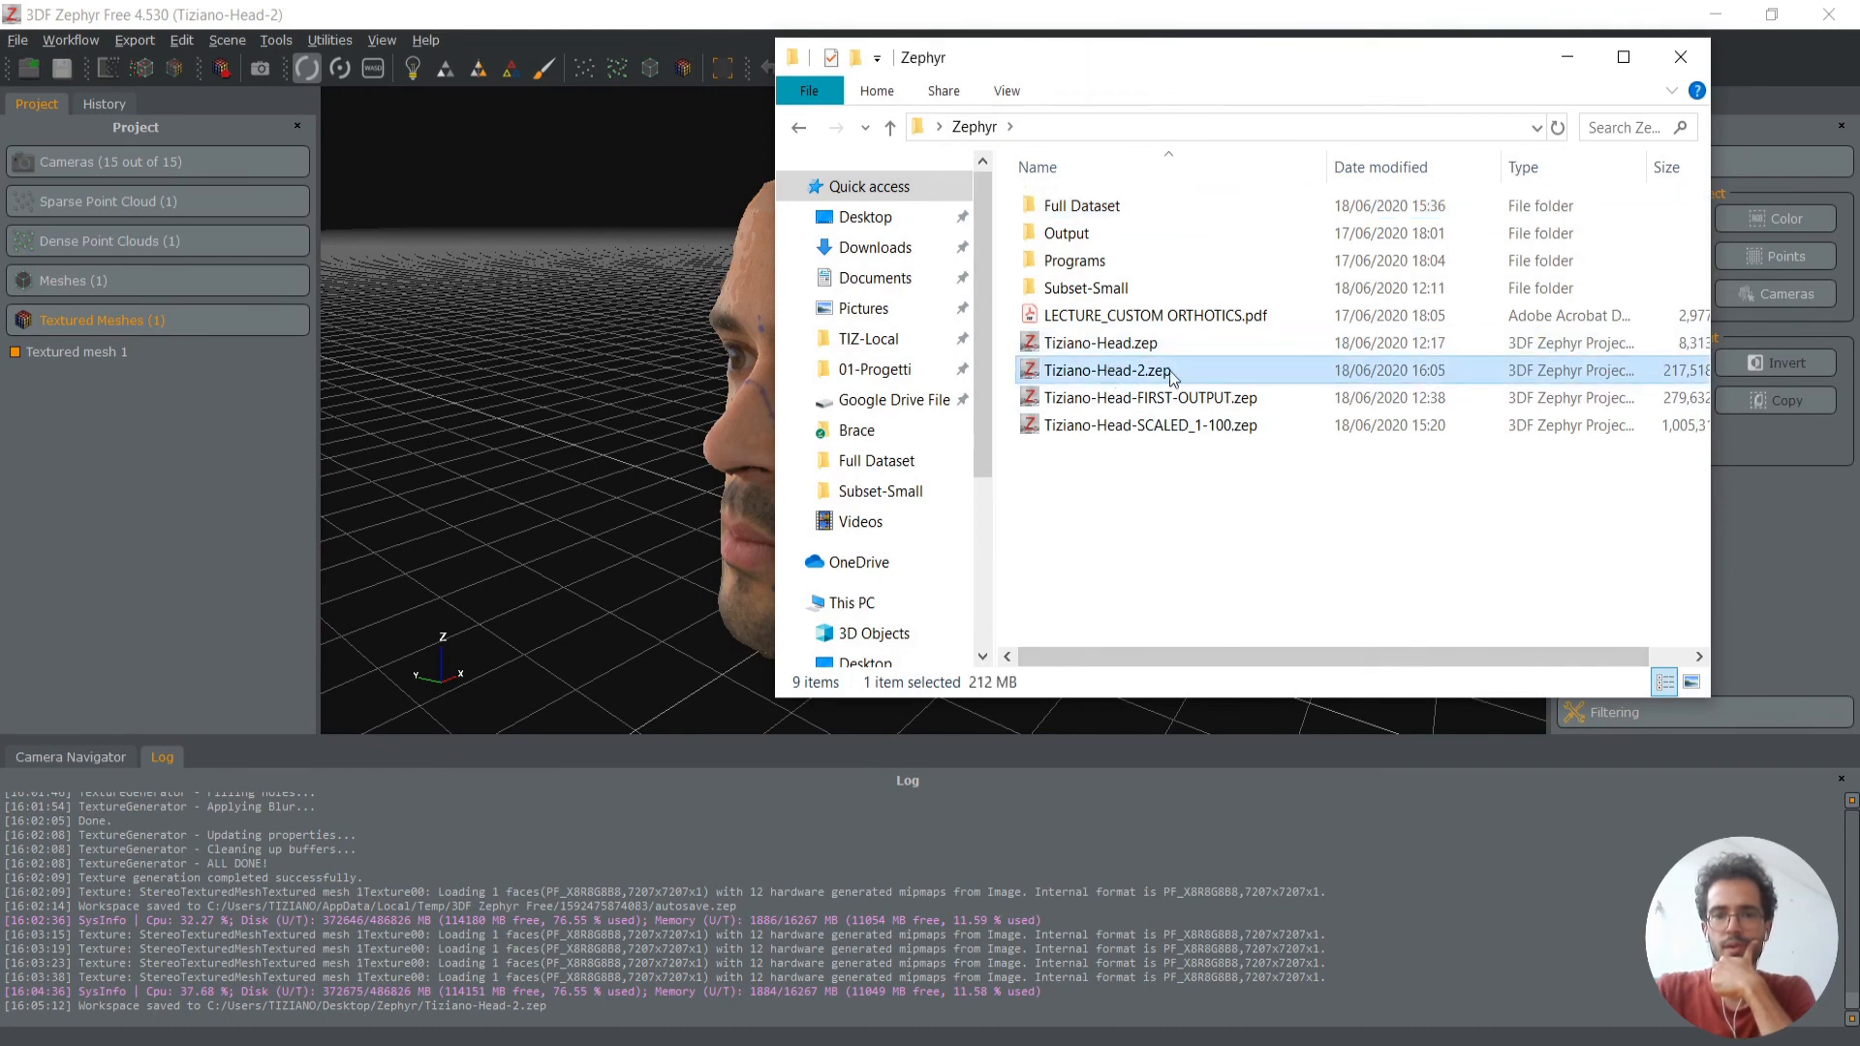
pyautogui.click(1156, 517)
pyautogui.click(383, 281)
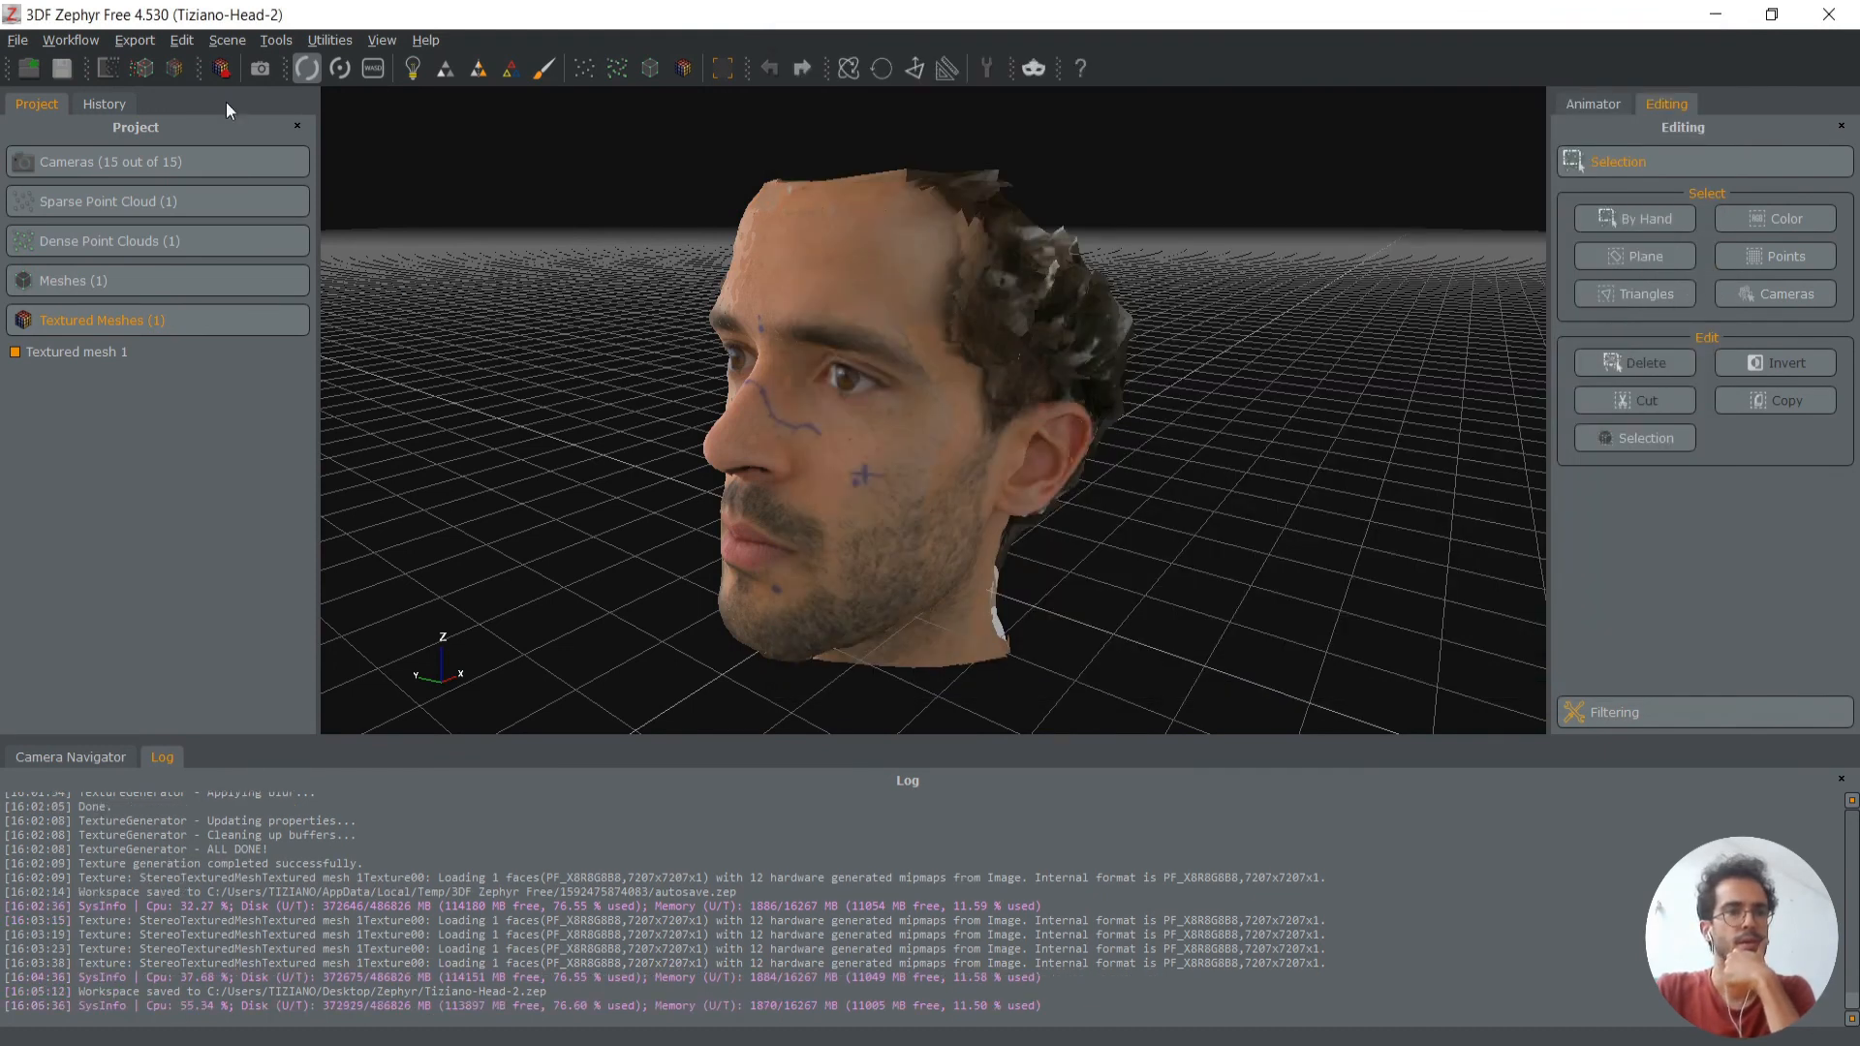
# Check the destination folder of the Obj/Mtl export through a new textured mesh export, and close it without exporting
pyautogui.click(222, 68)
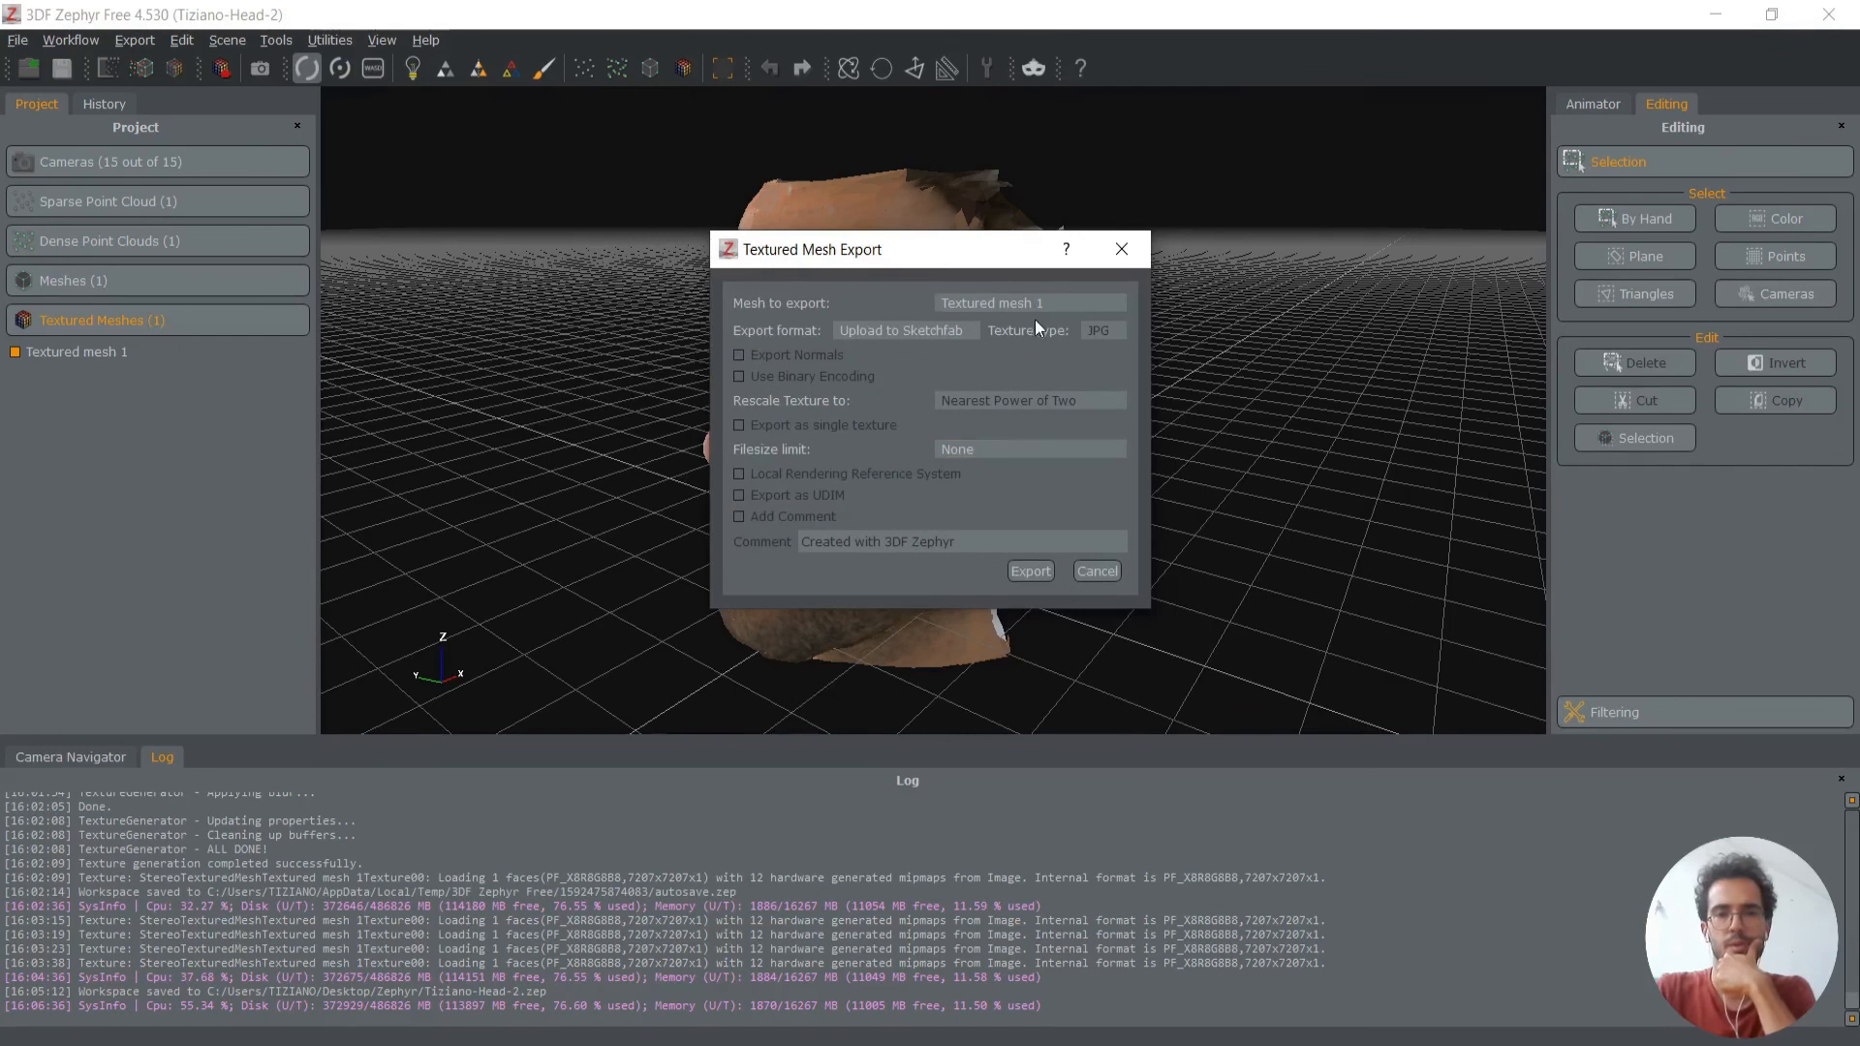
pyautogui.click(932, 329)
pyautogui.click(902, 362)
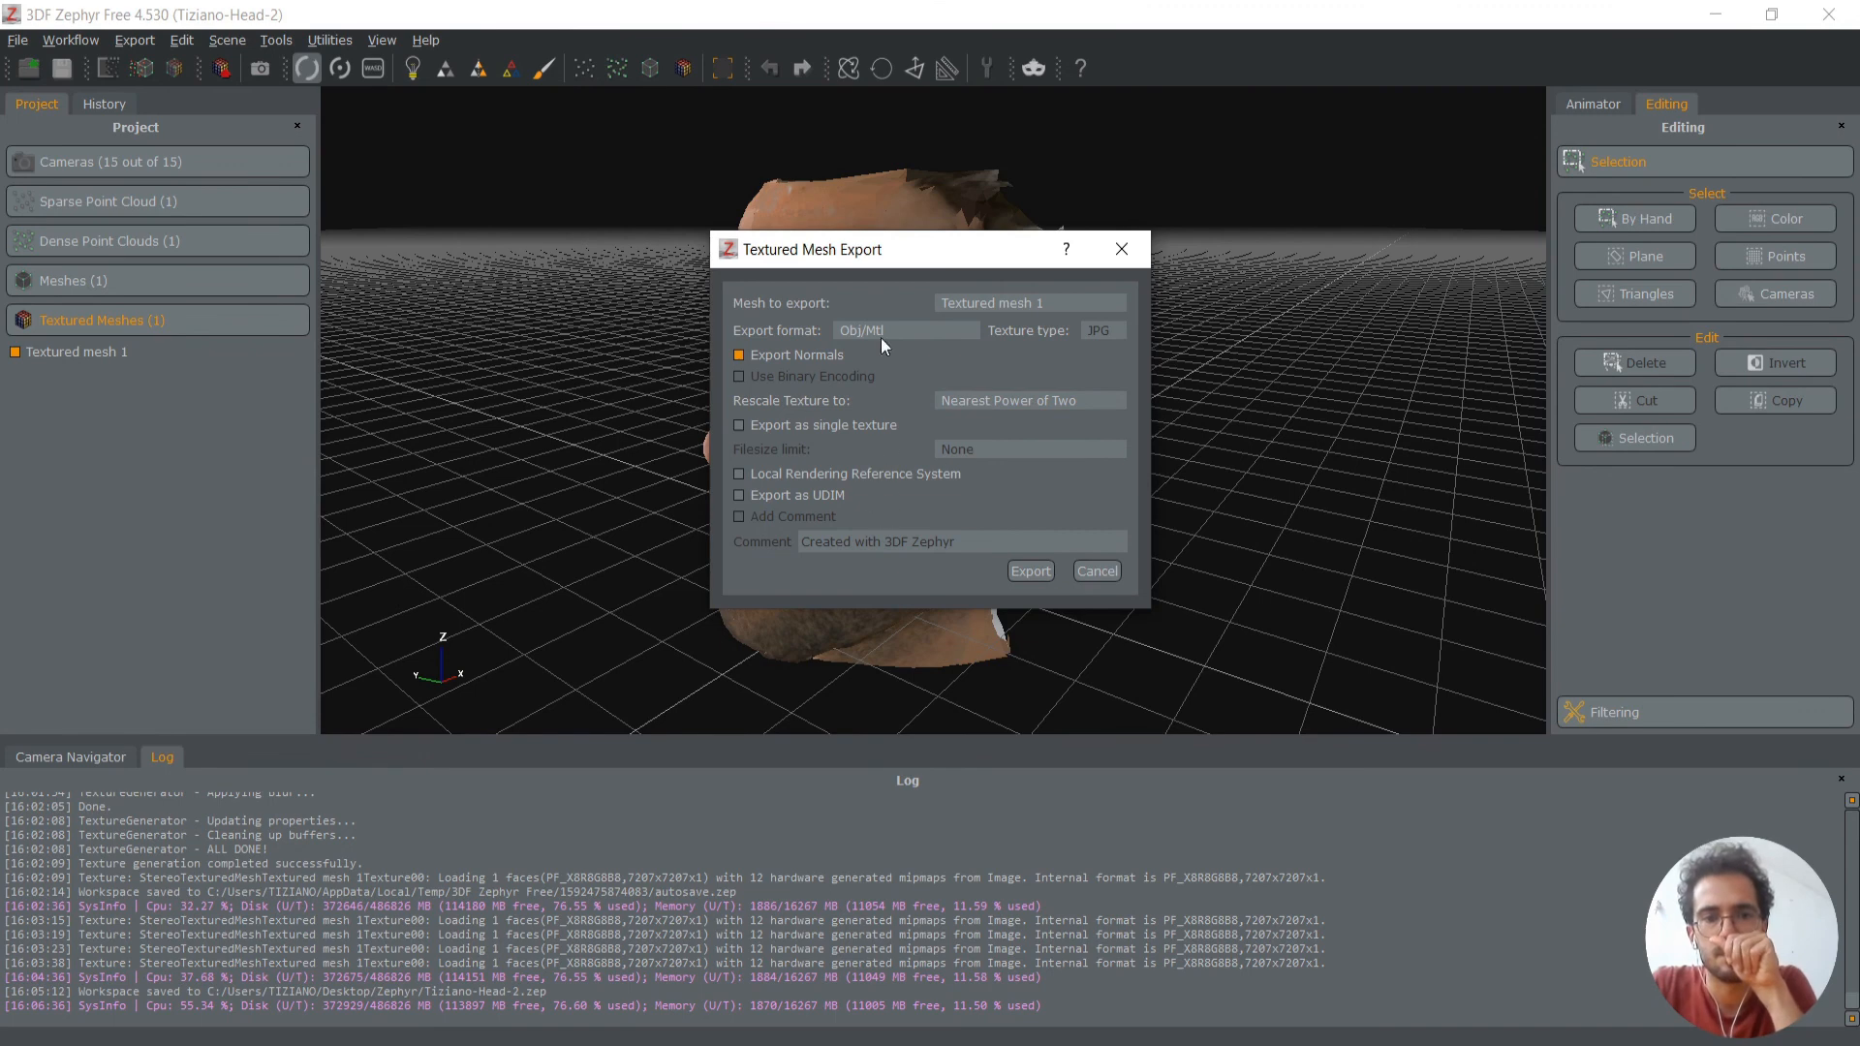
pyautogui.click(1030, 570)
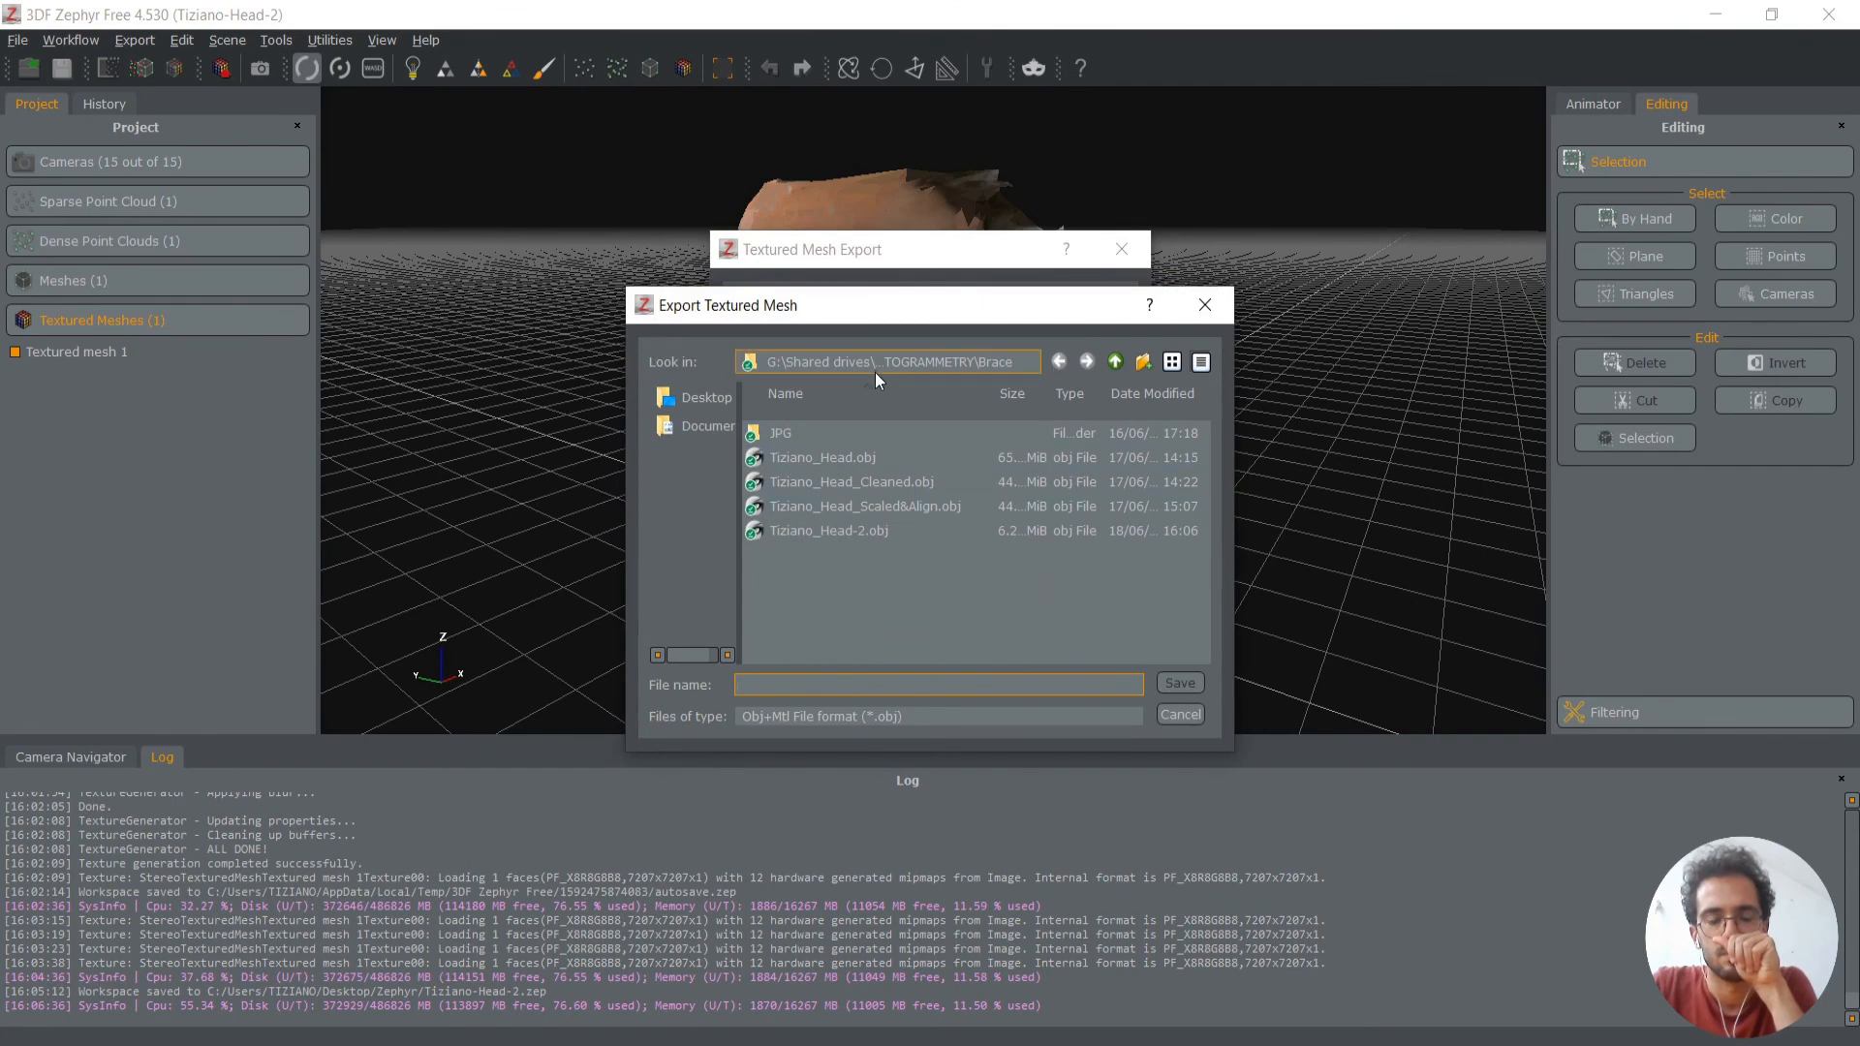
pyautogui.click(1201, 306)
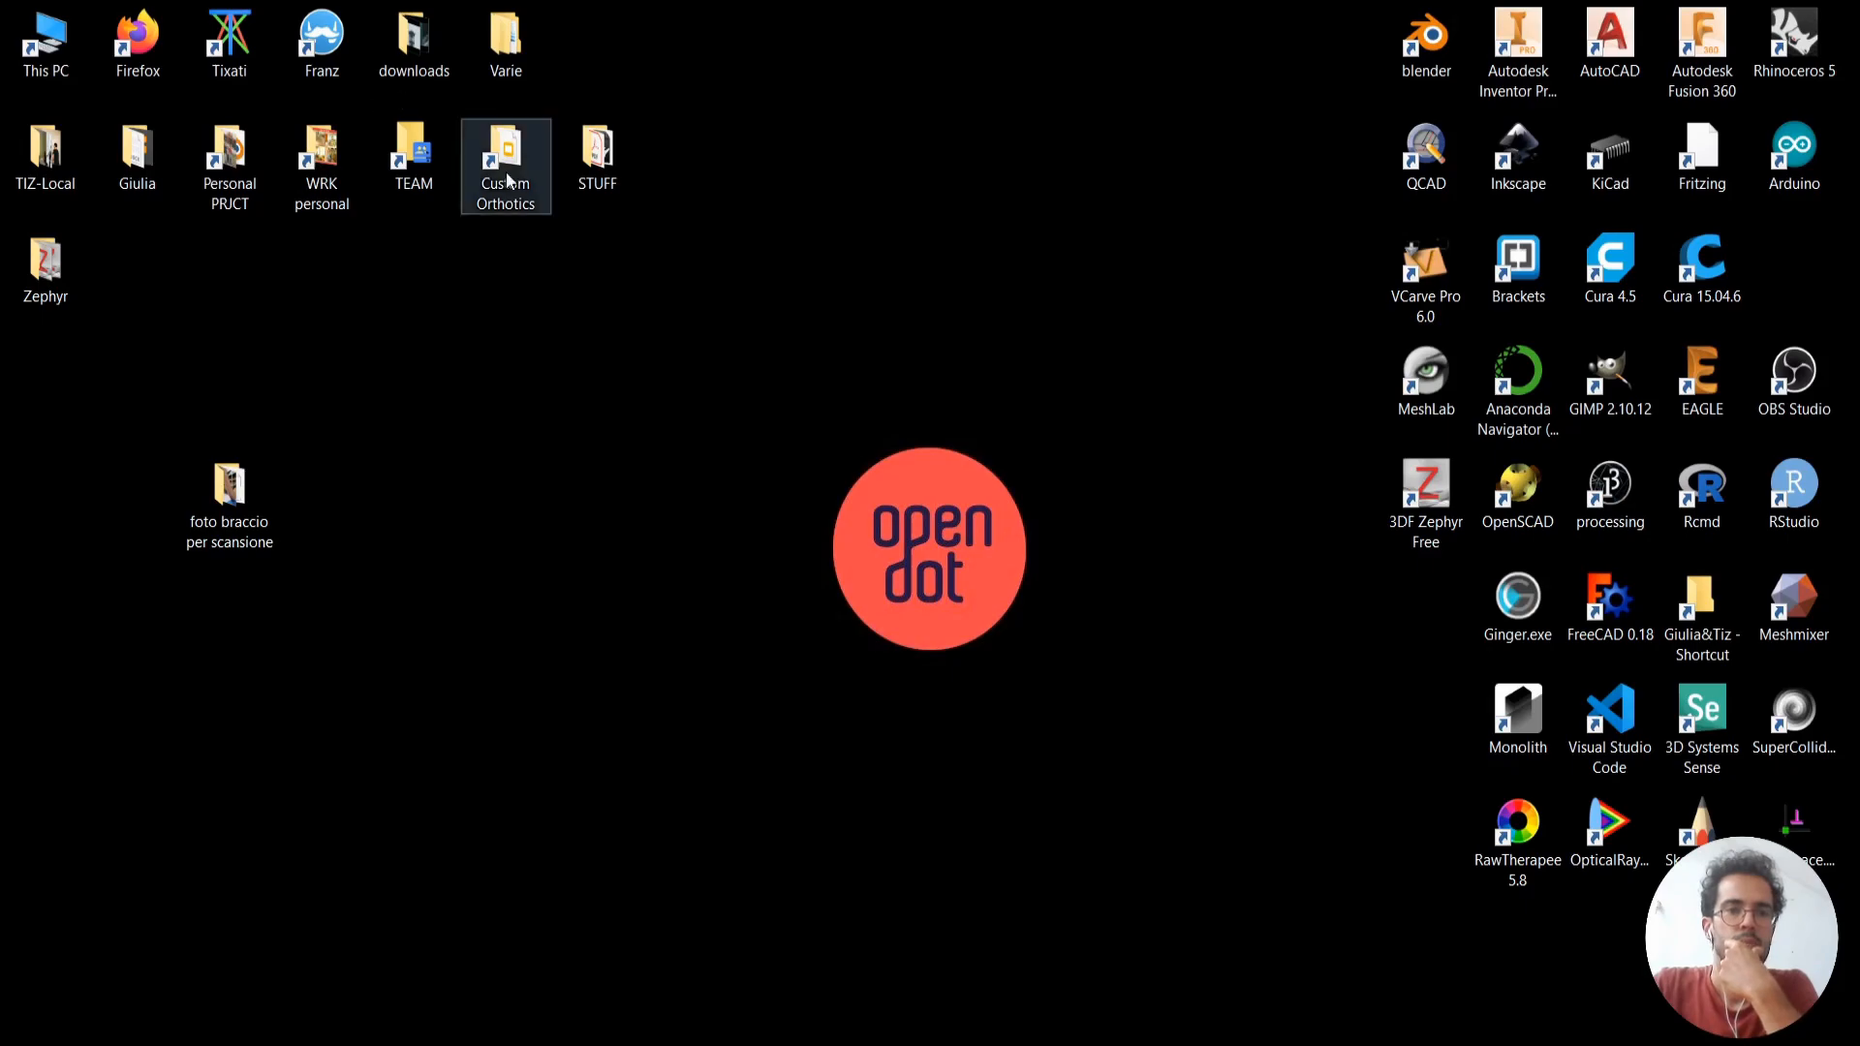
# Switch to File Explorer, open Custom Orthotics > 01-DATASETS > DATASET-PHOTOGRAMMETRY > Brace, and locate the exported Head-2 OBJ and MTL files
pyautogui.doubleClick(507, 179)
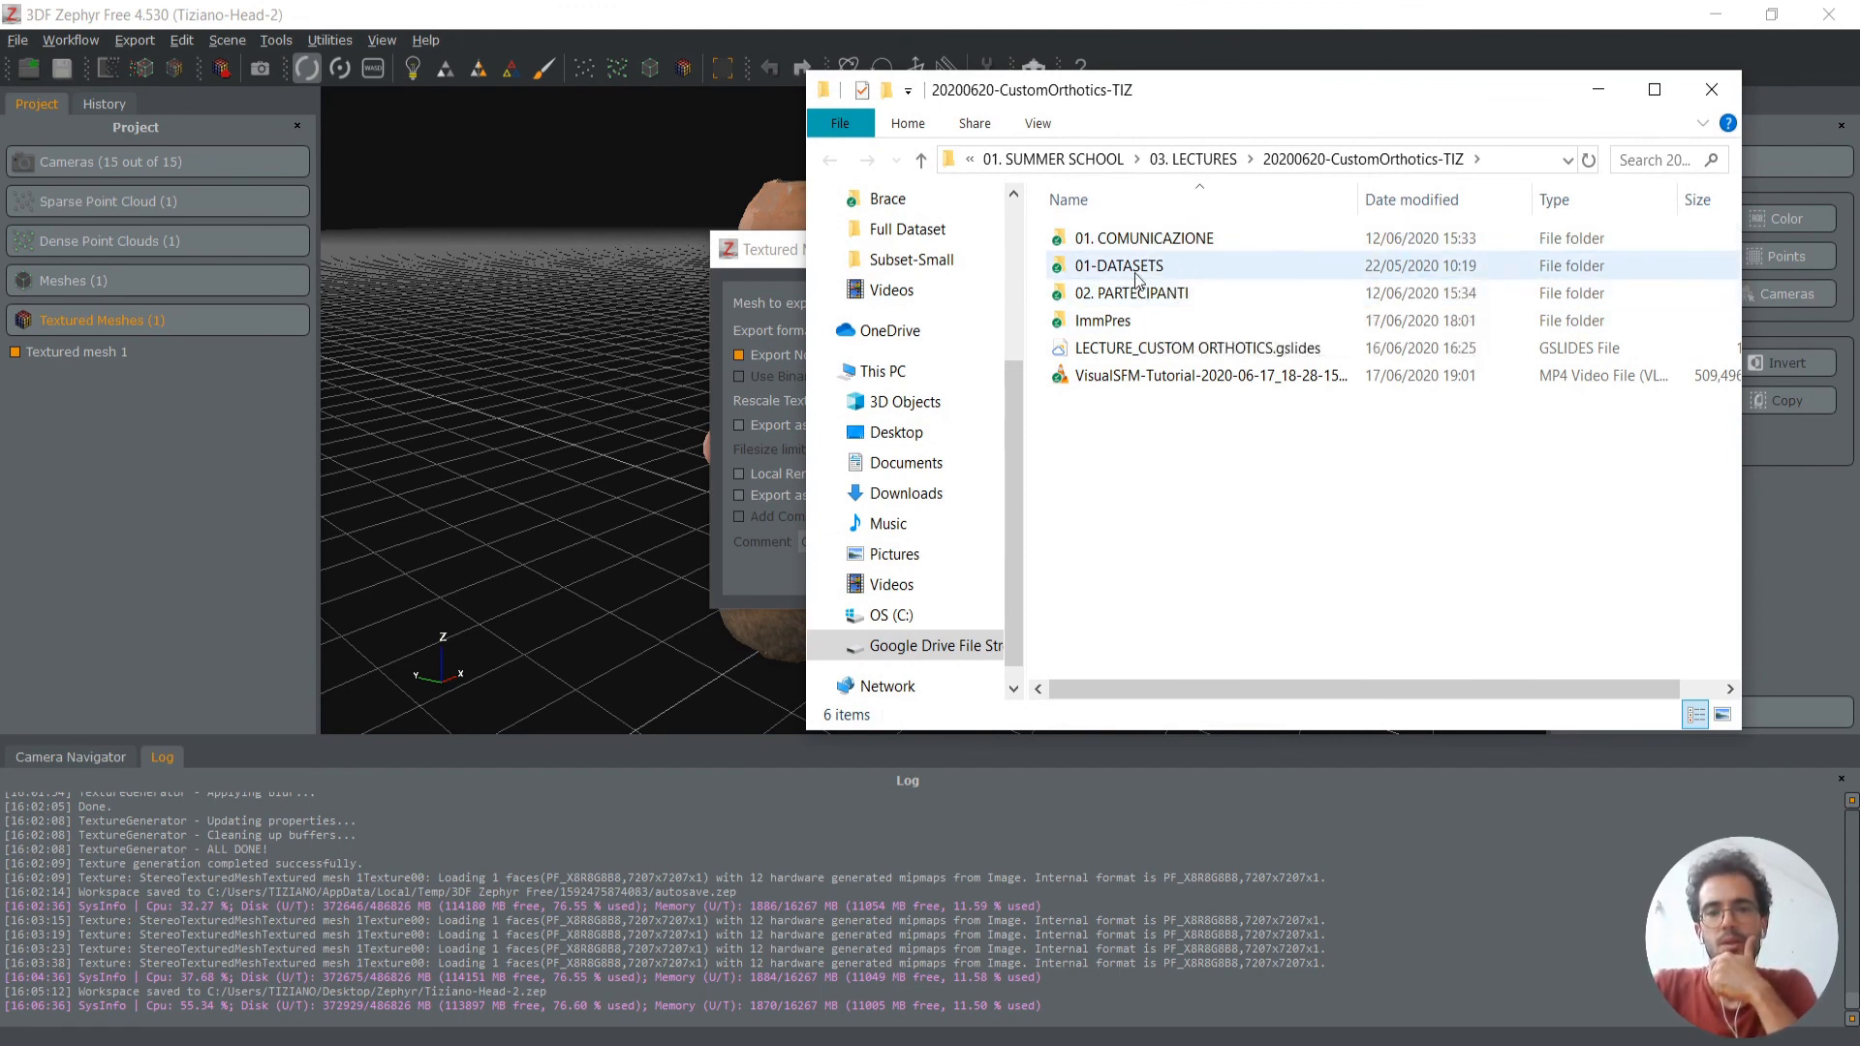
pyautogui.doubleClick(1142, 266)
pyautogui.click(1106, 241)
pyautogui.doubleClick(1105, 241)
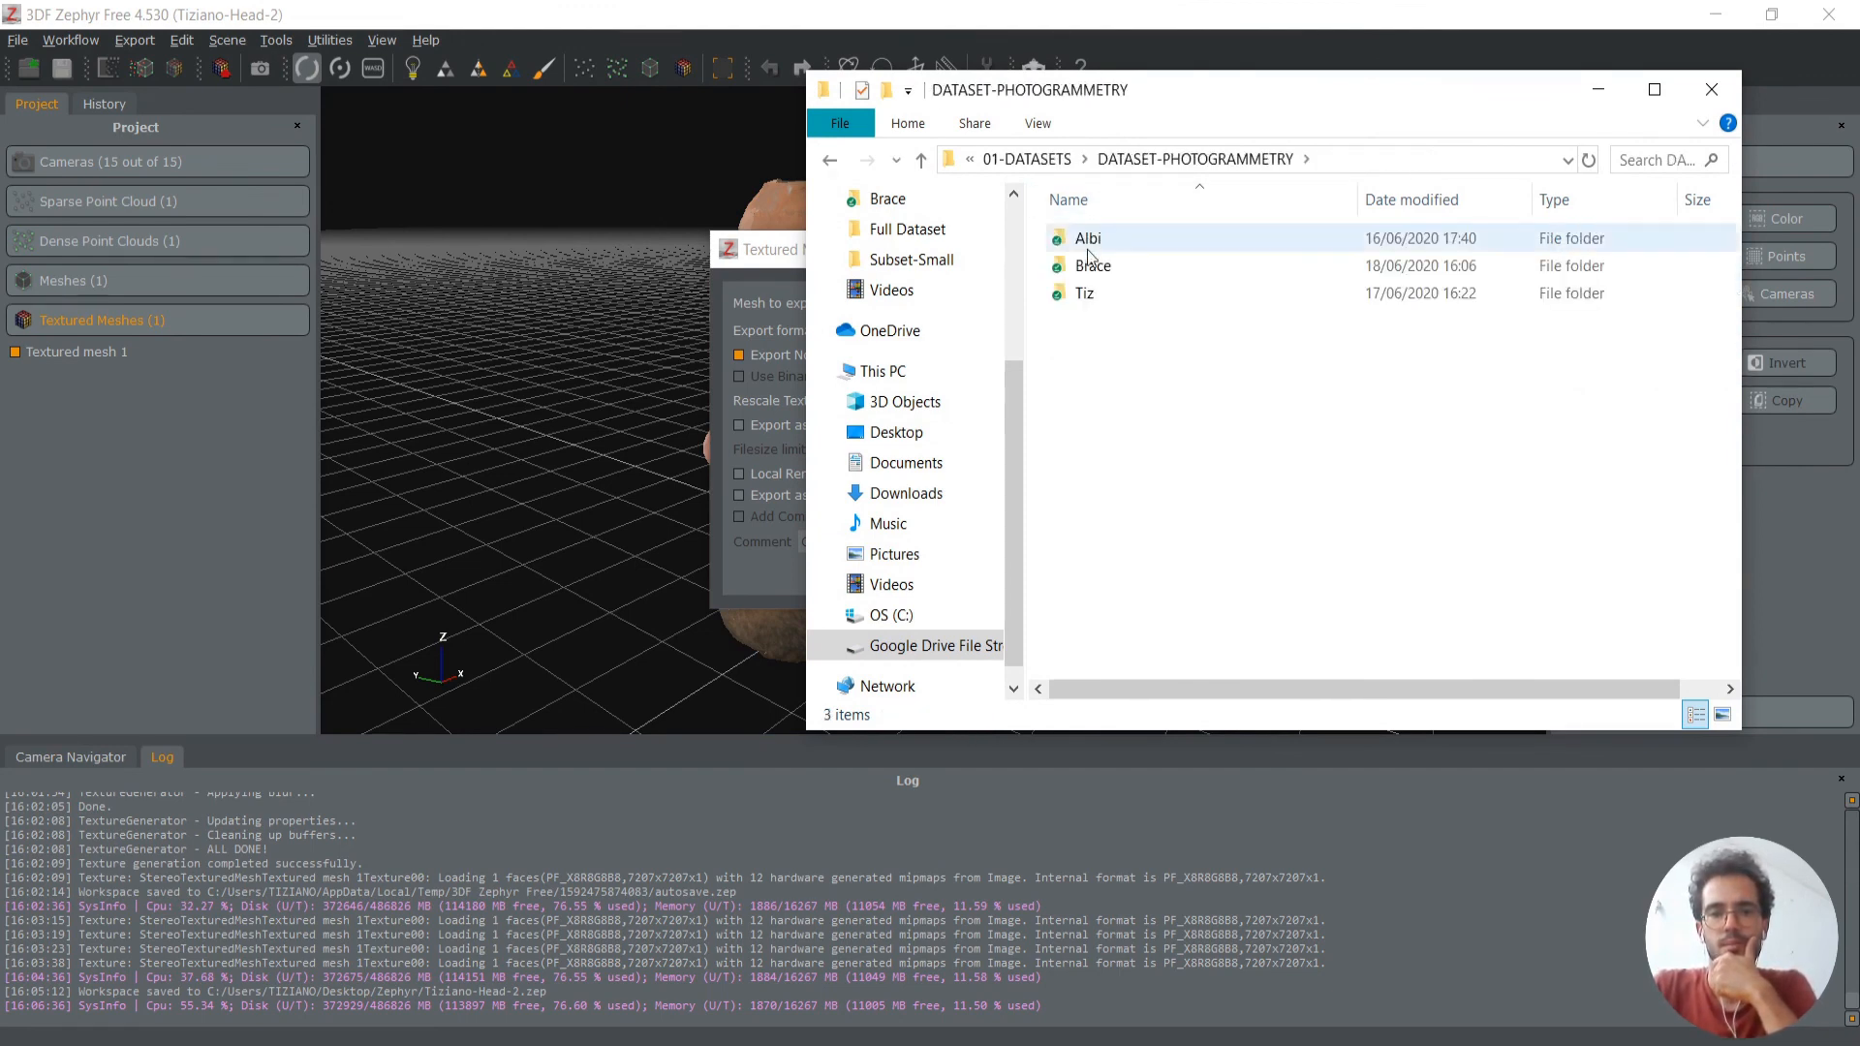
pyautogui.doubleClick(1104, 266)
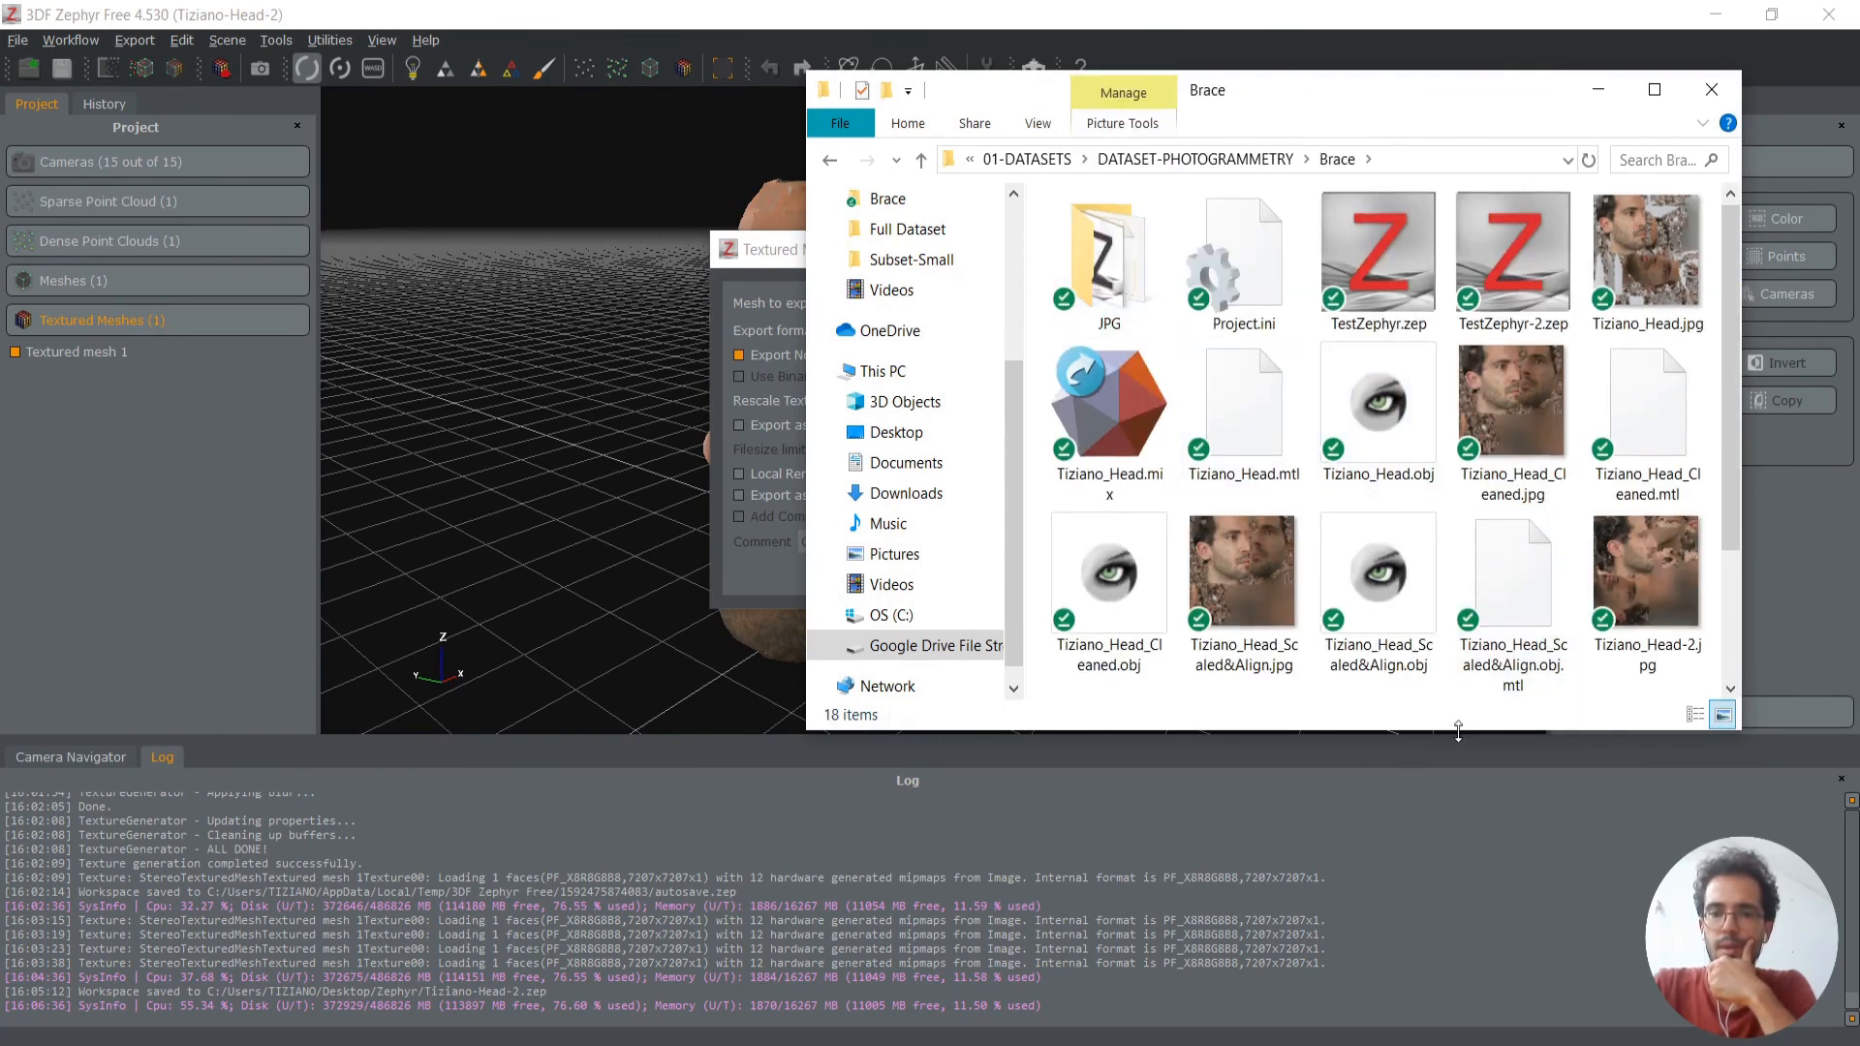
pyautogui.moveTo(1463, 732); pyautogui.dragTo(1474, 1028)
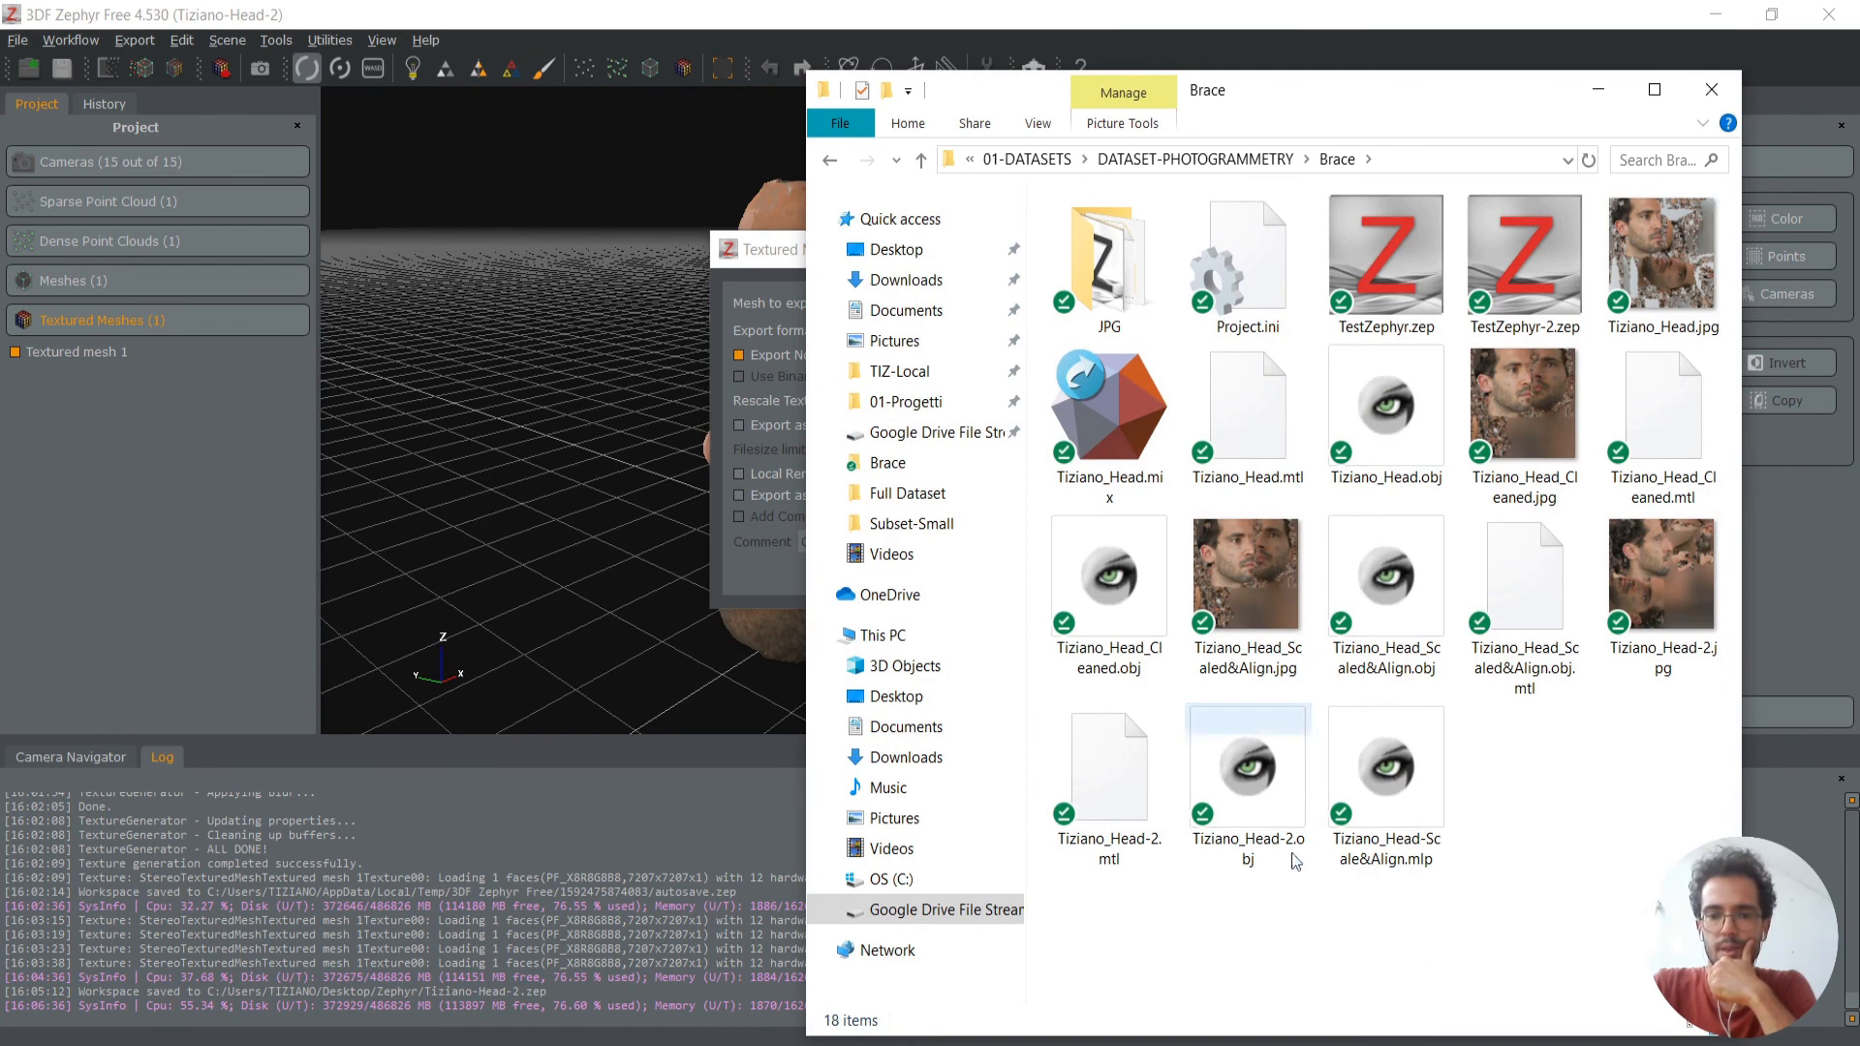
pyautogui.click(1258, 793)
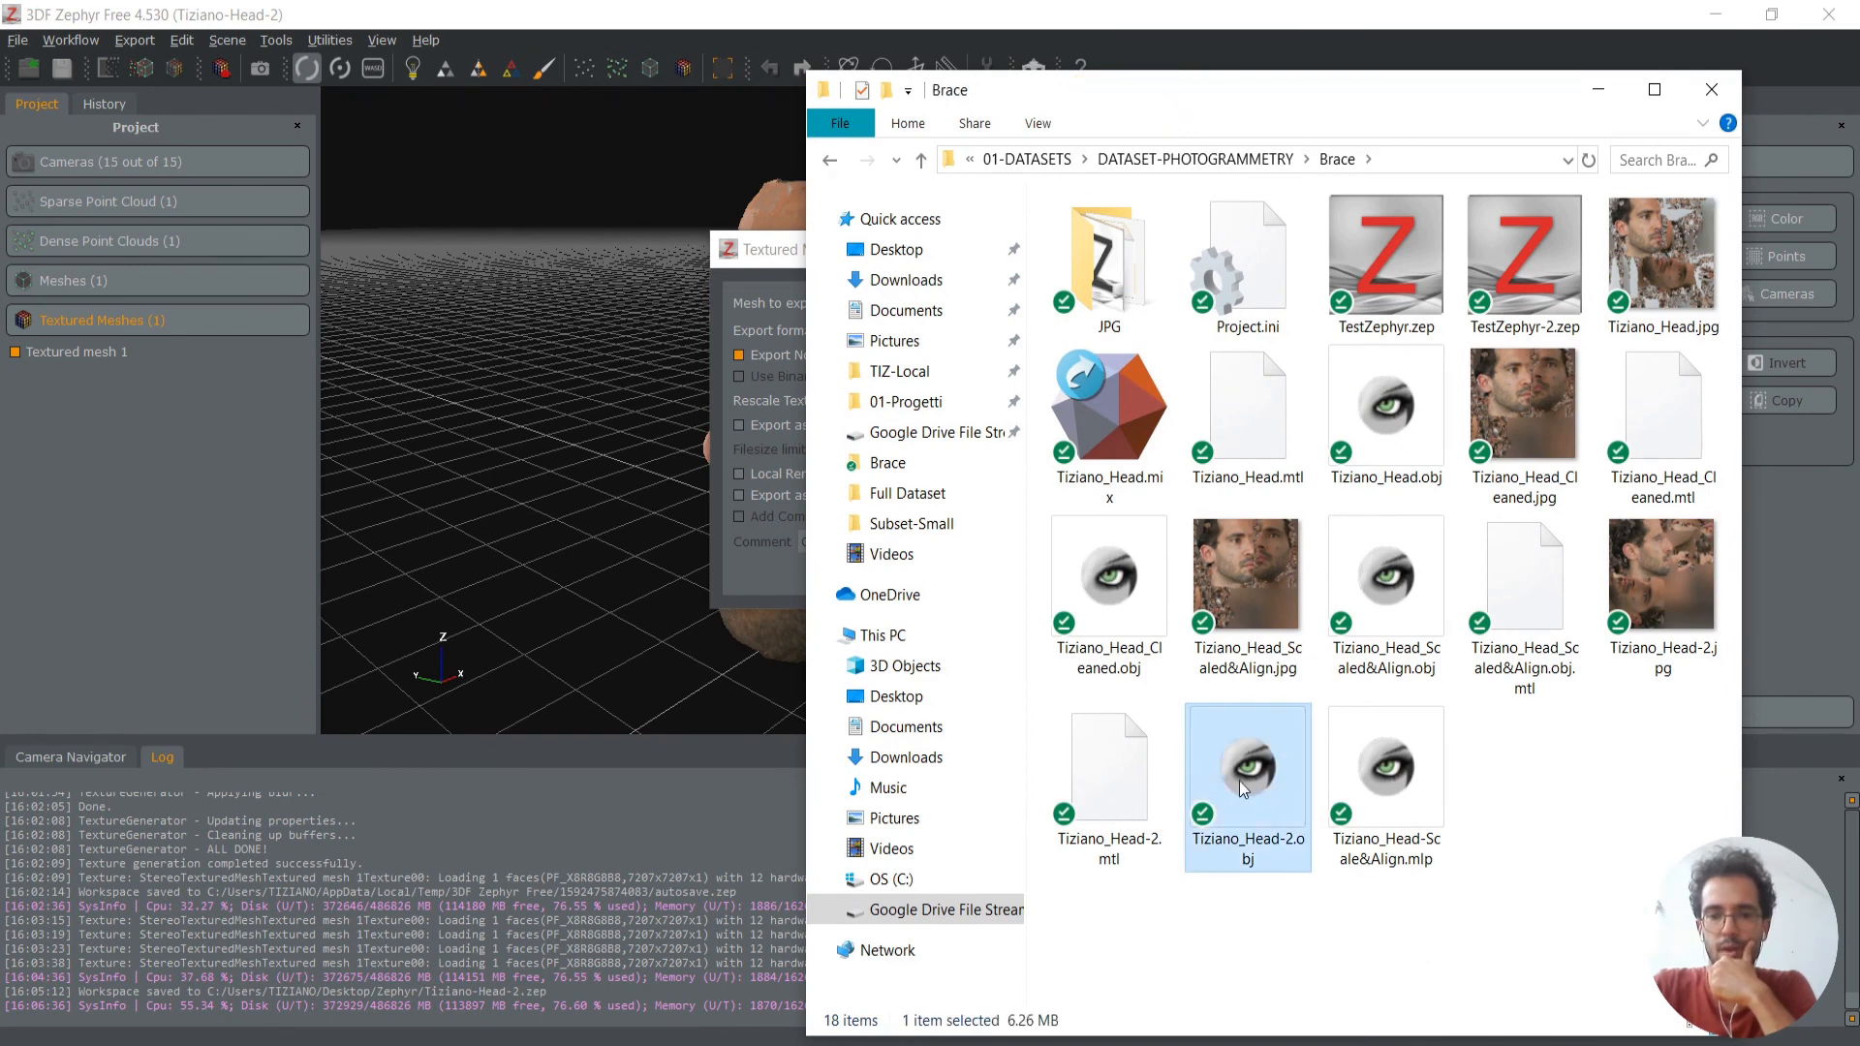
pyautogui.click(1147, 812)
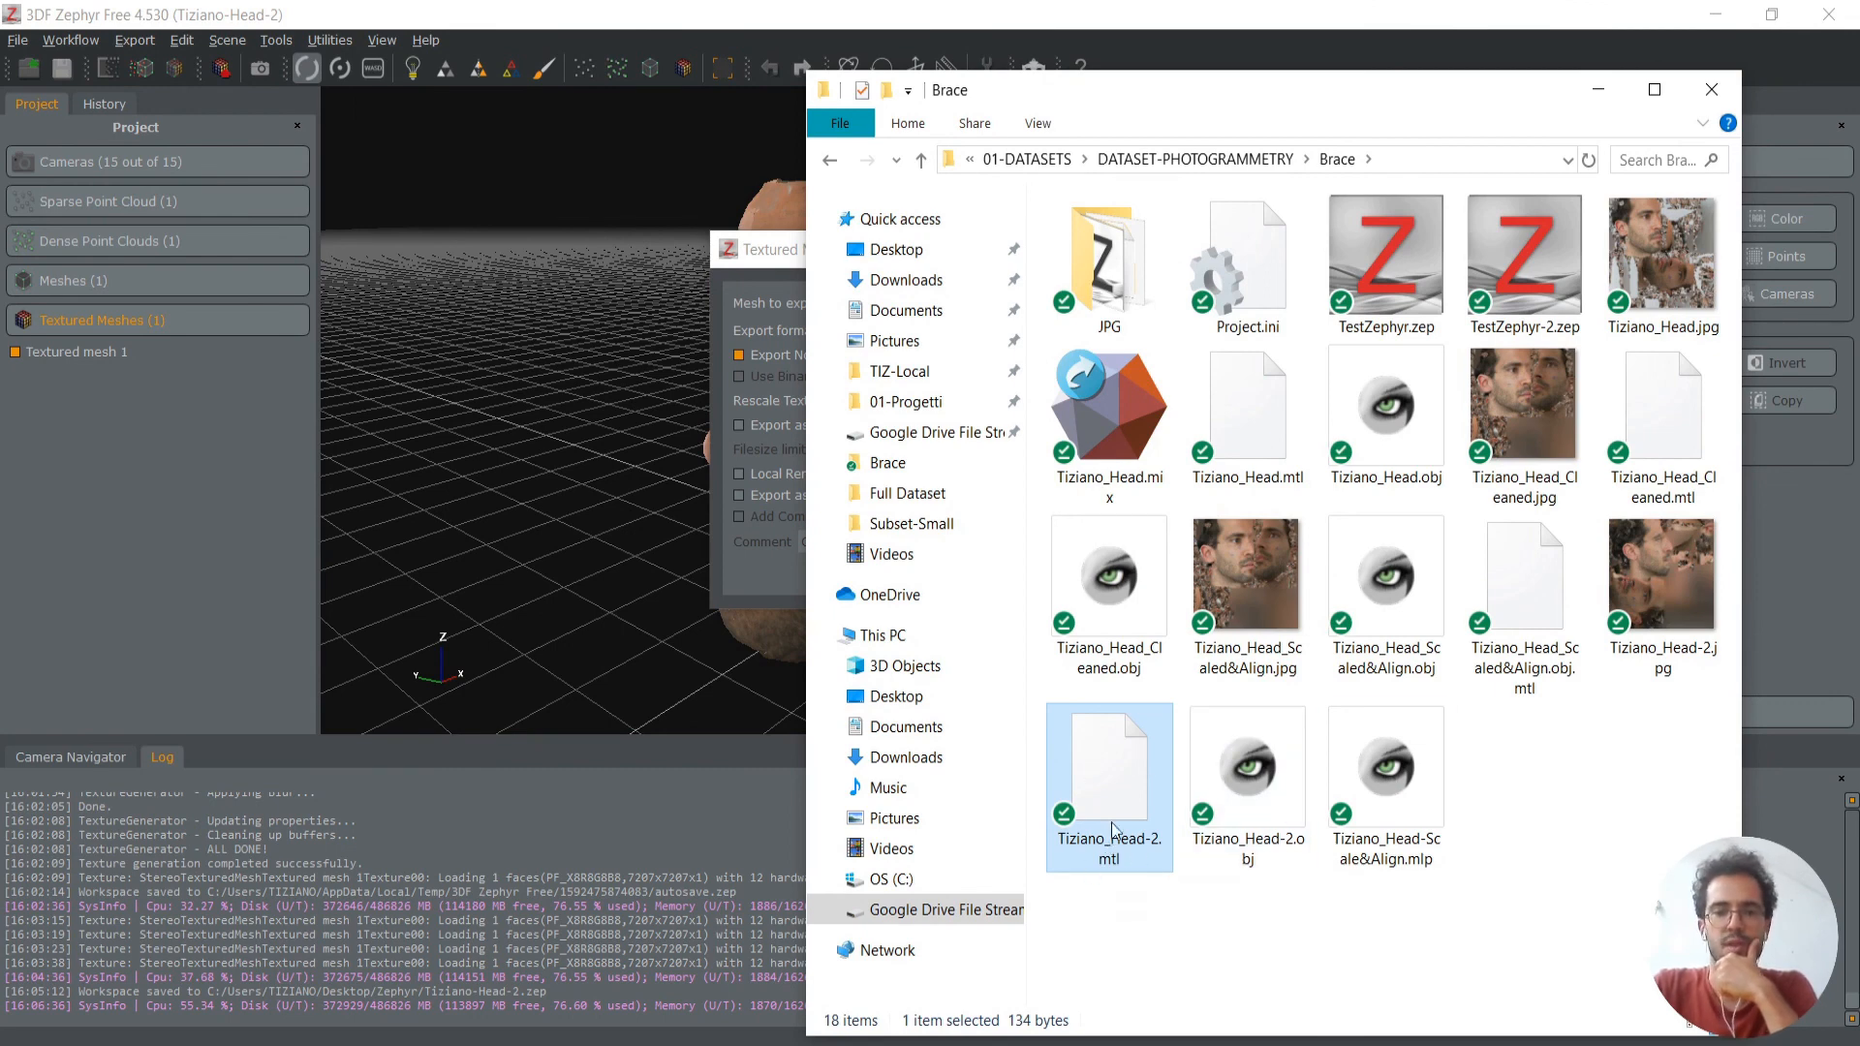
# Open the exported Head-2 JPG texture in Photos, inspect the unwrapped face and its pen marks up close, and close the image
pyautogui.click(1648, 571)
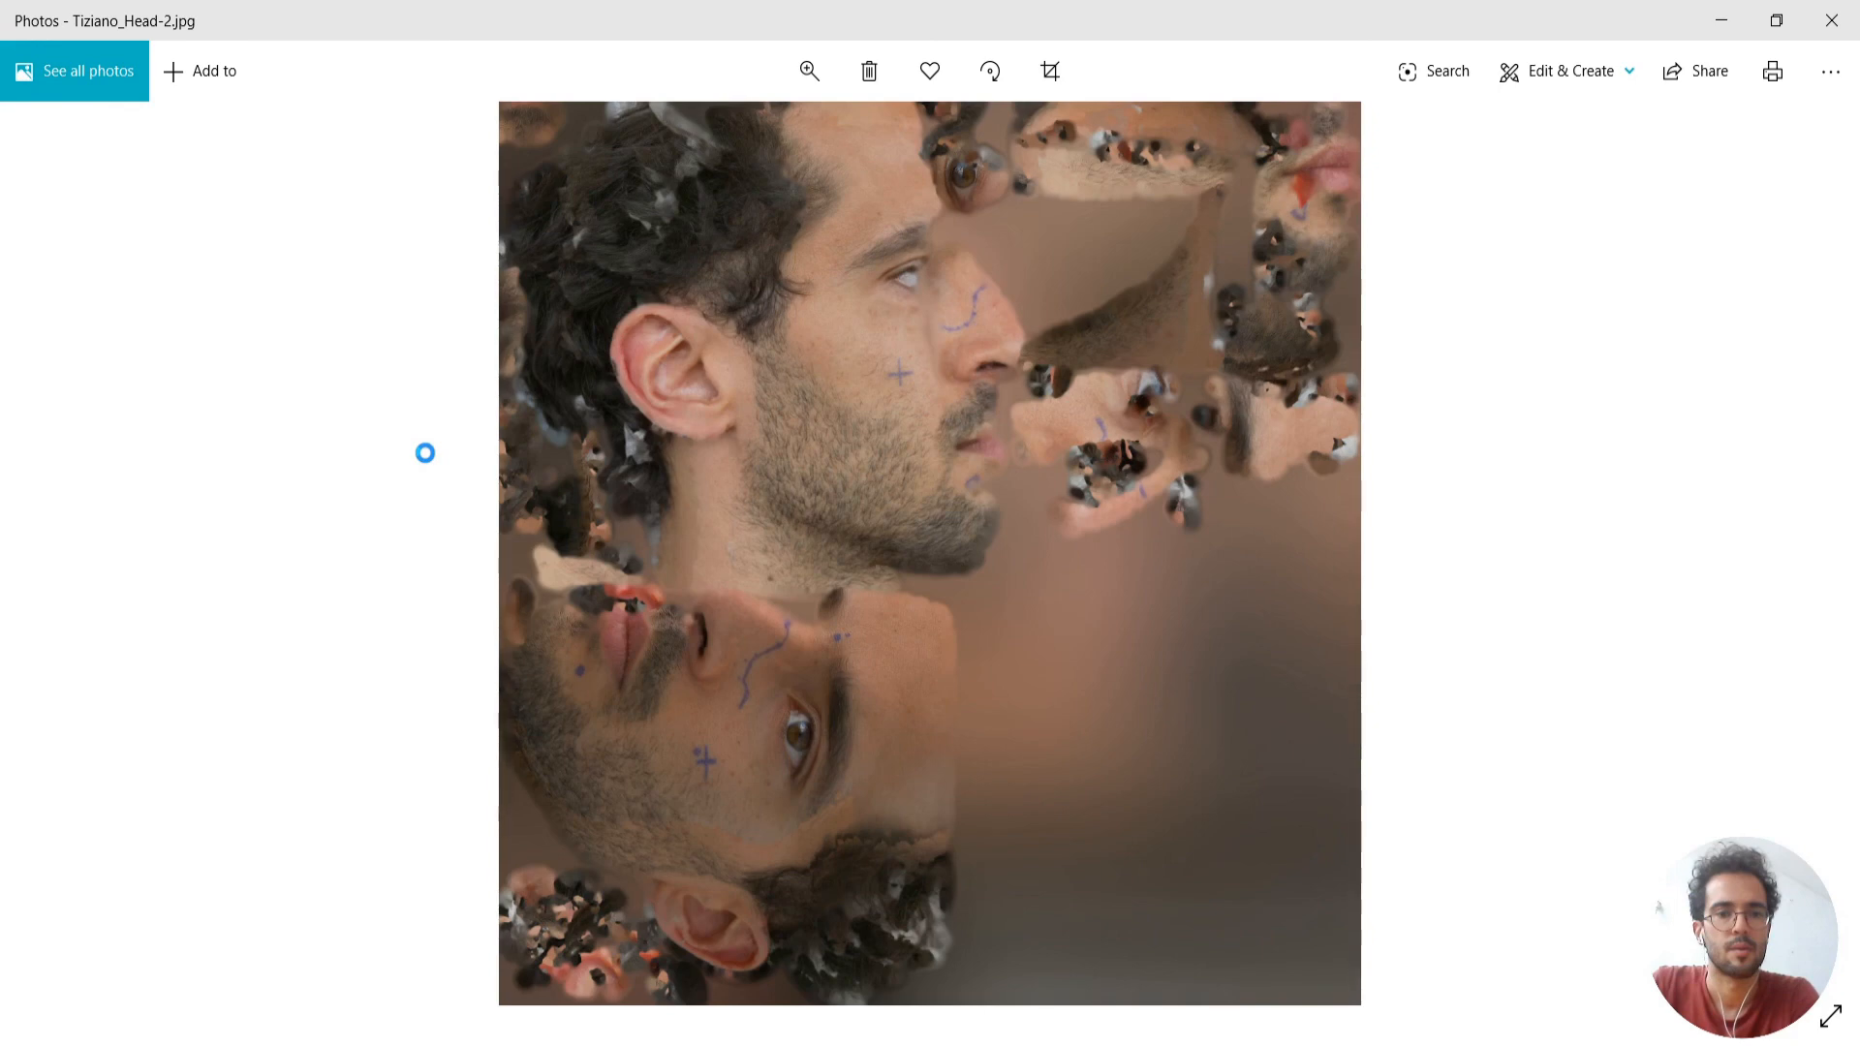
pyautogui.scroll(3, 888, 616)
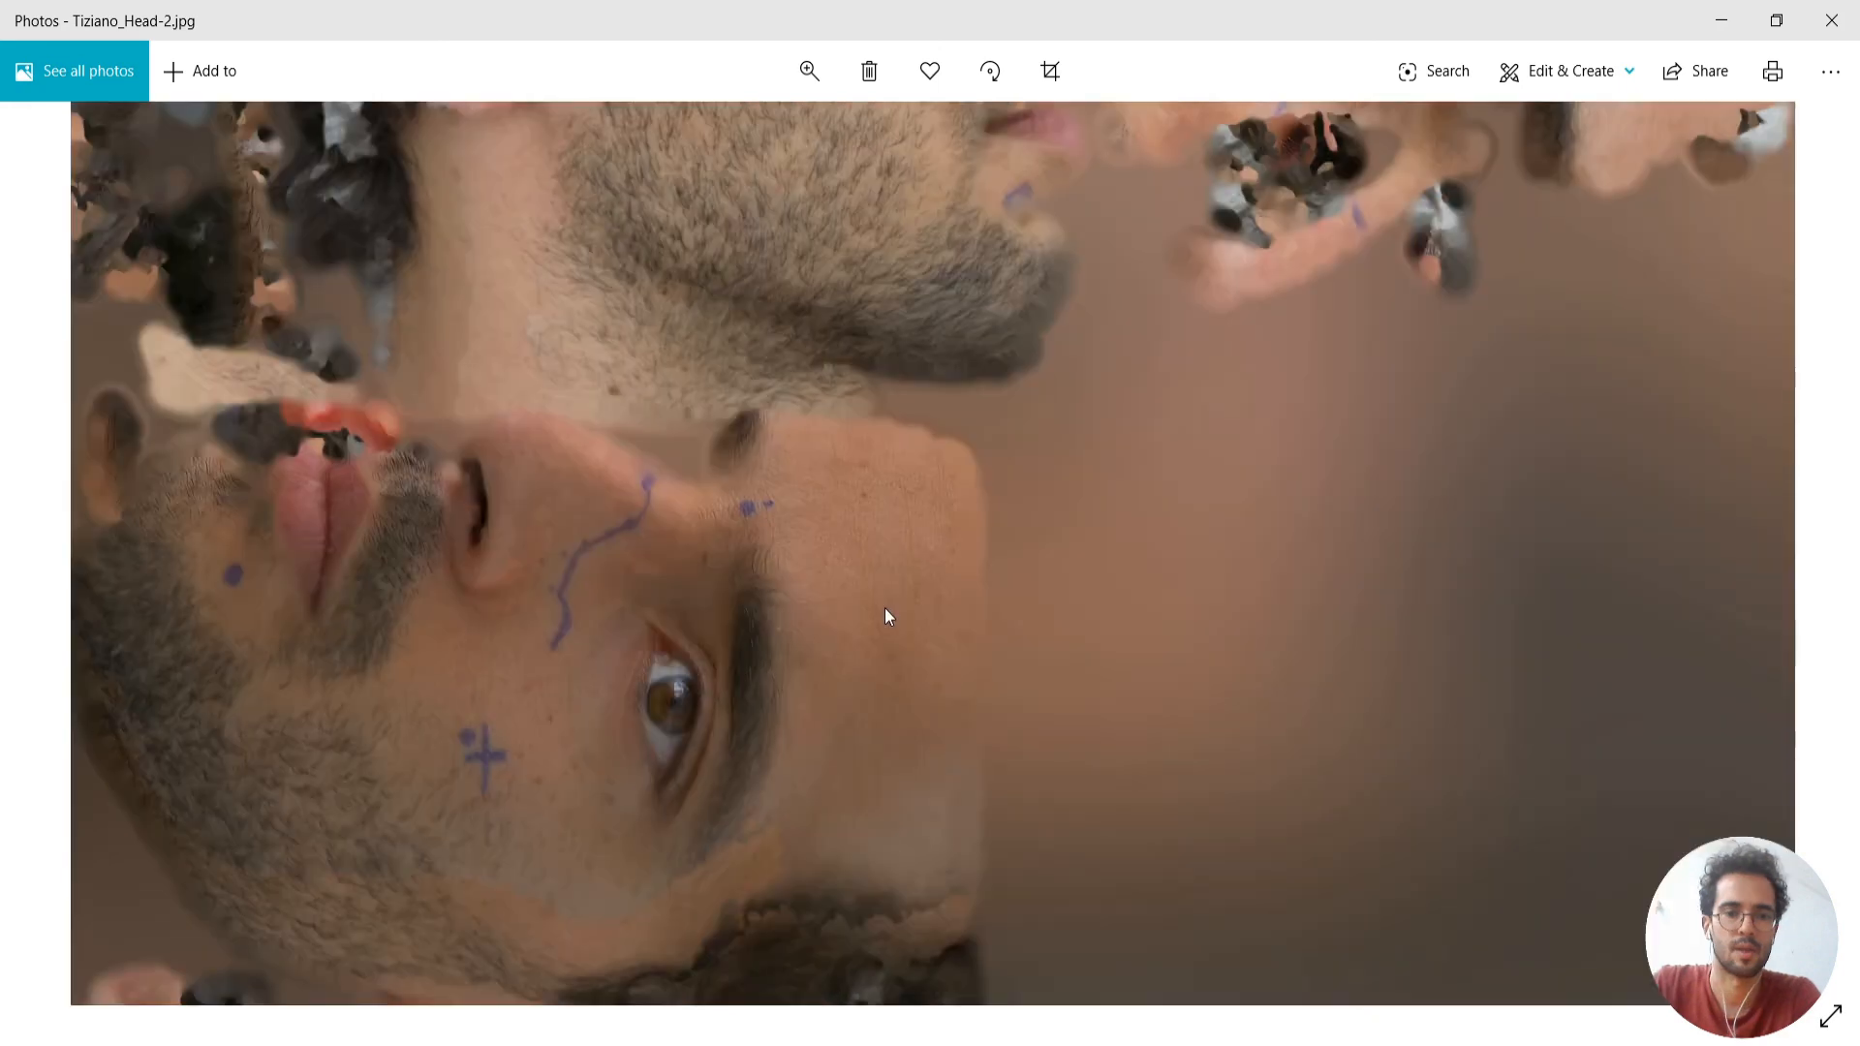
pyautogui.moveTo(886, 607); pyautogui.dragTo(882, 479)
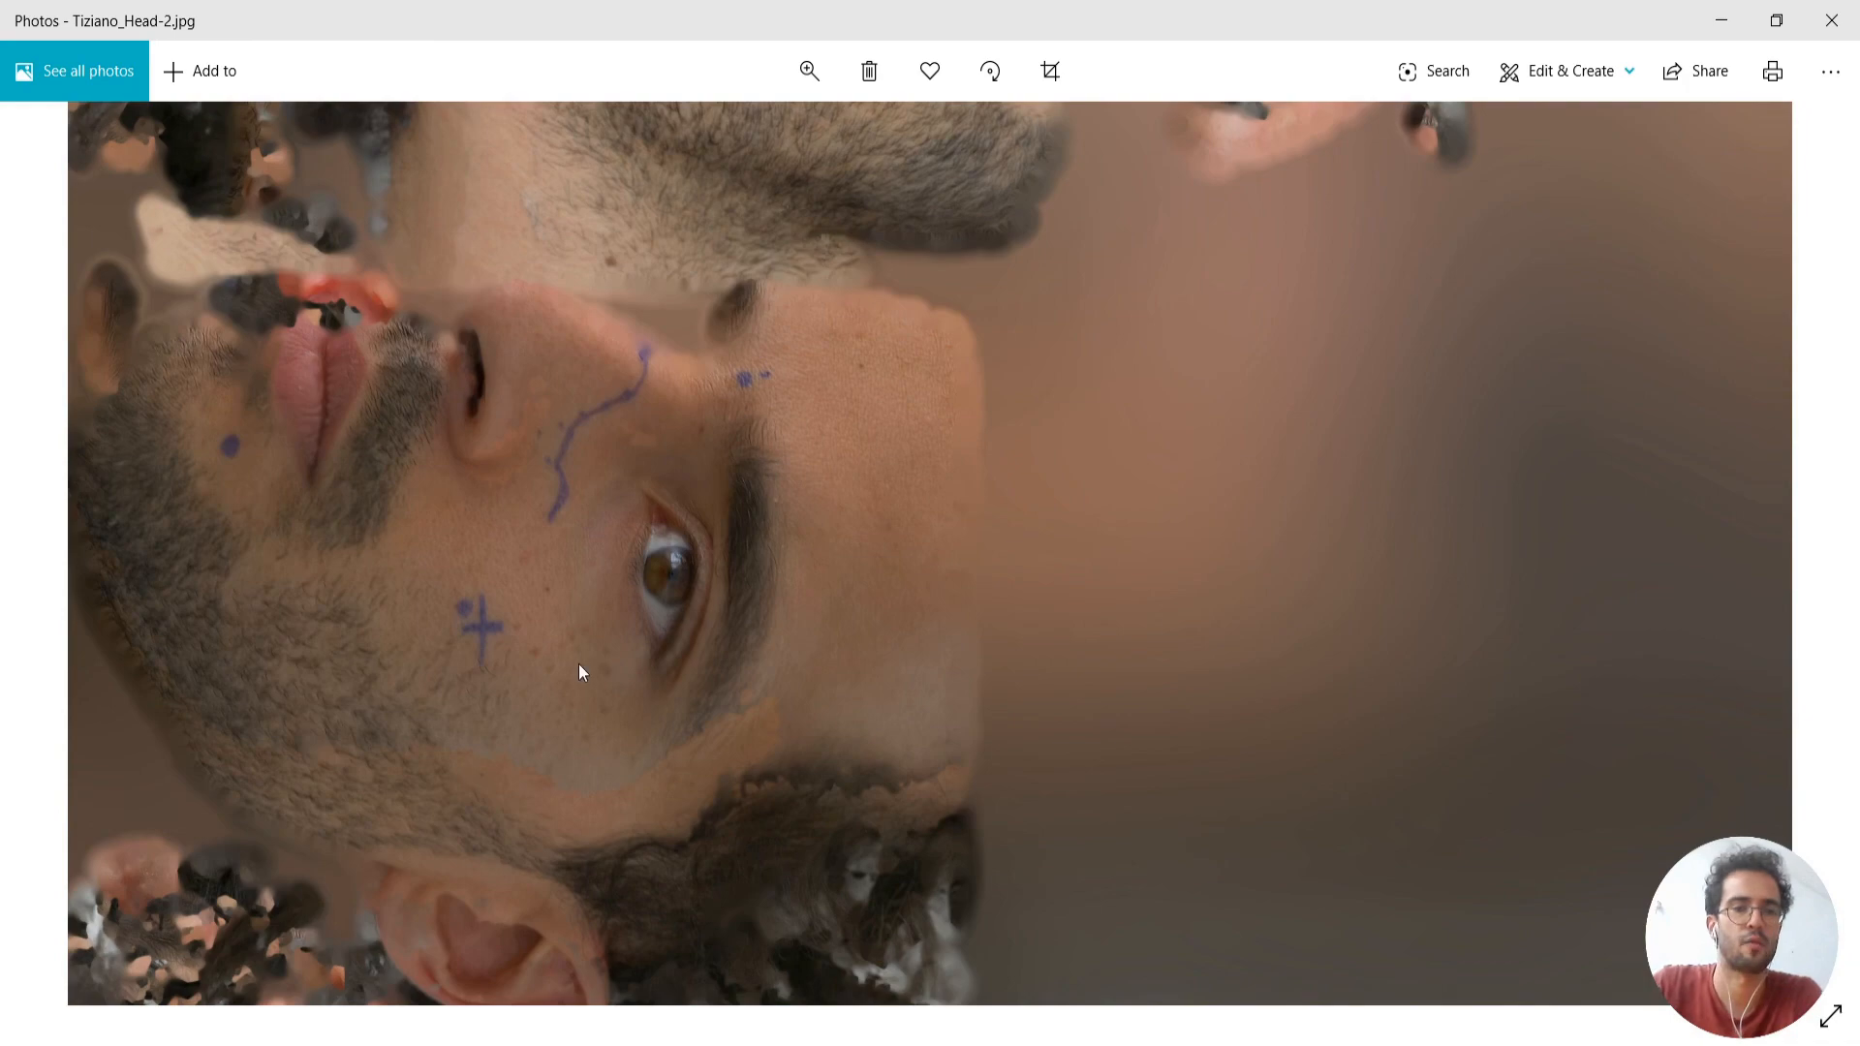
pyautogui.moveTo(578, 664); pyautogui.dragTo(593, 723)
pyautogui.moveTo(668, 581); pyautogui.dragTo(699, 703)
pyautogui.moveTo(696, 595); pyautogui.dragTo(620, 684)
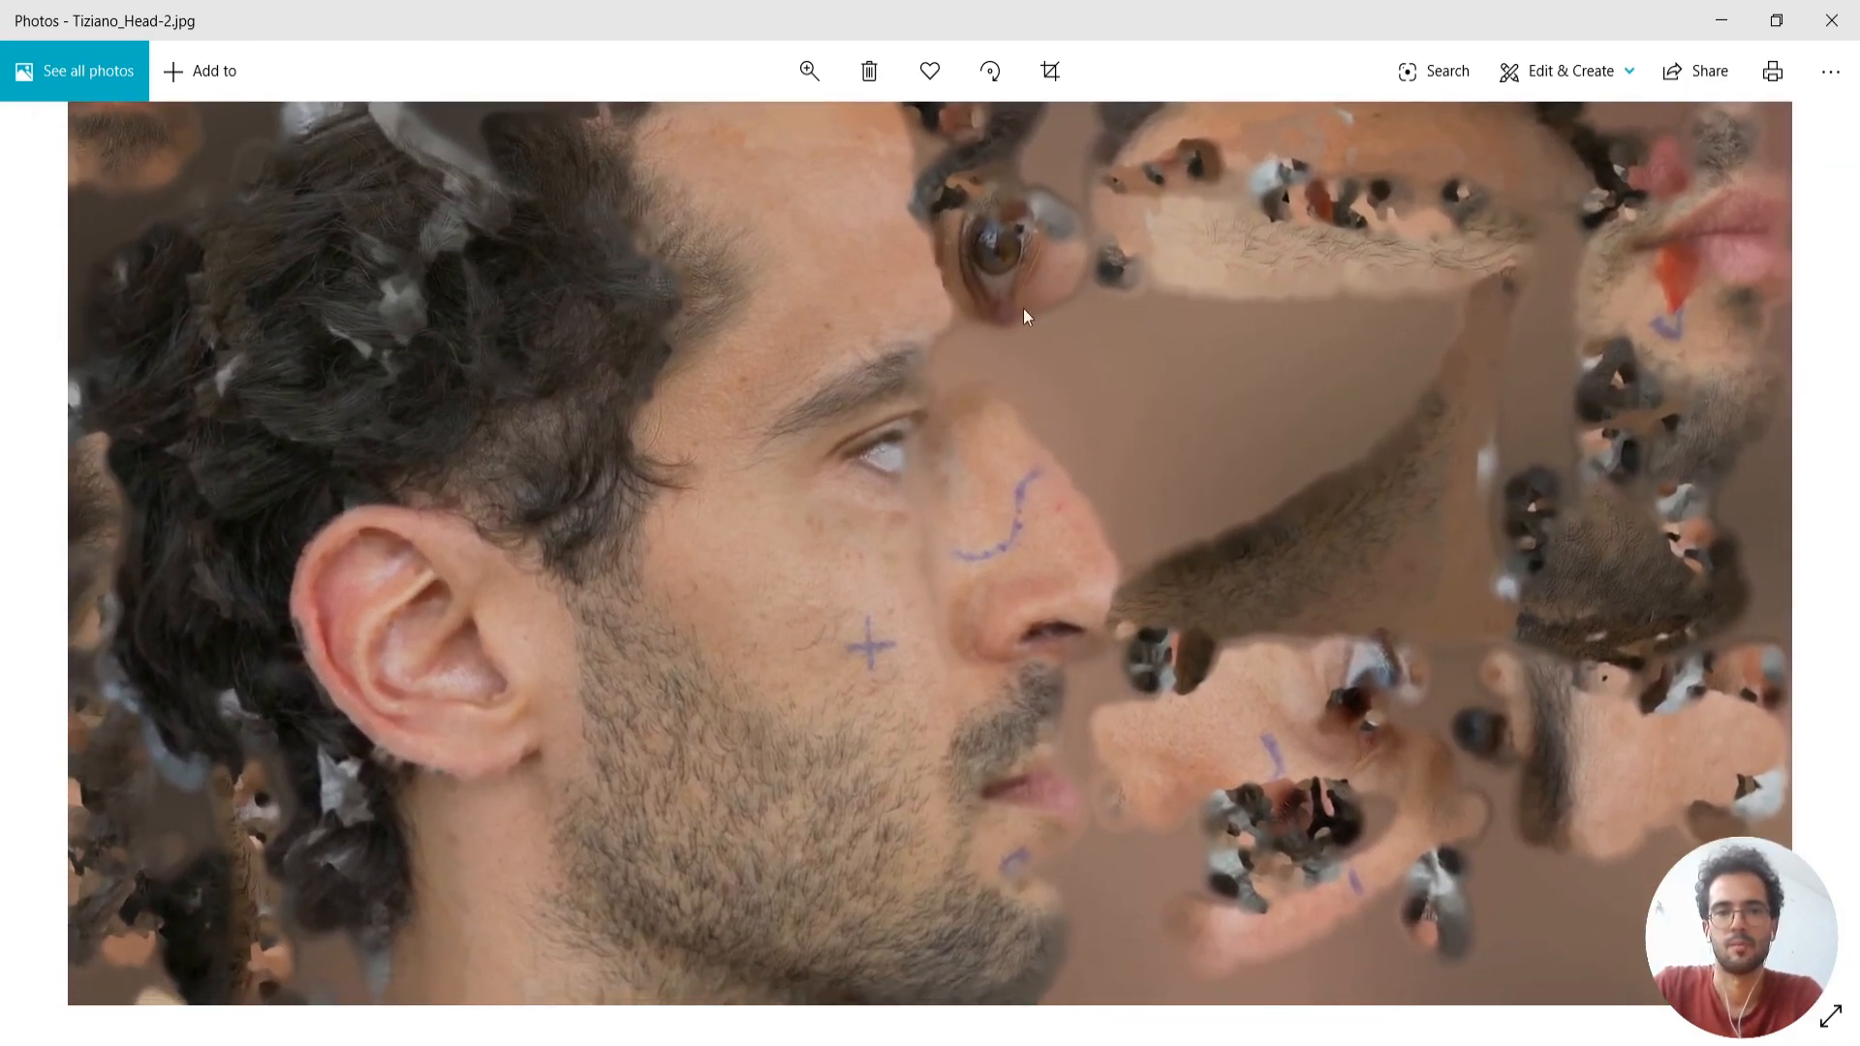
pyautogui.click(1833, 21)
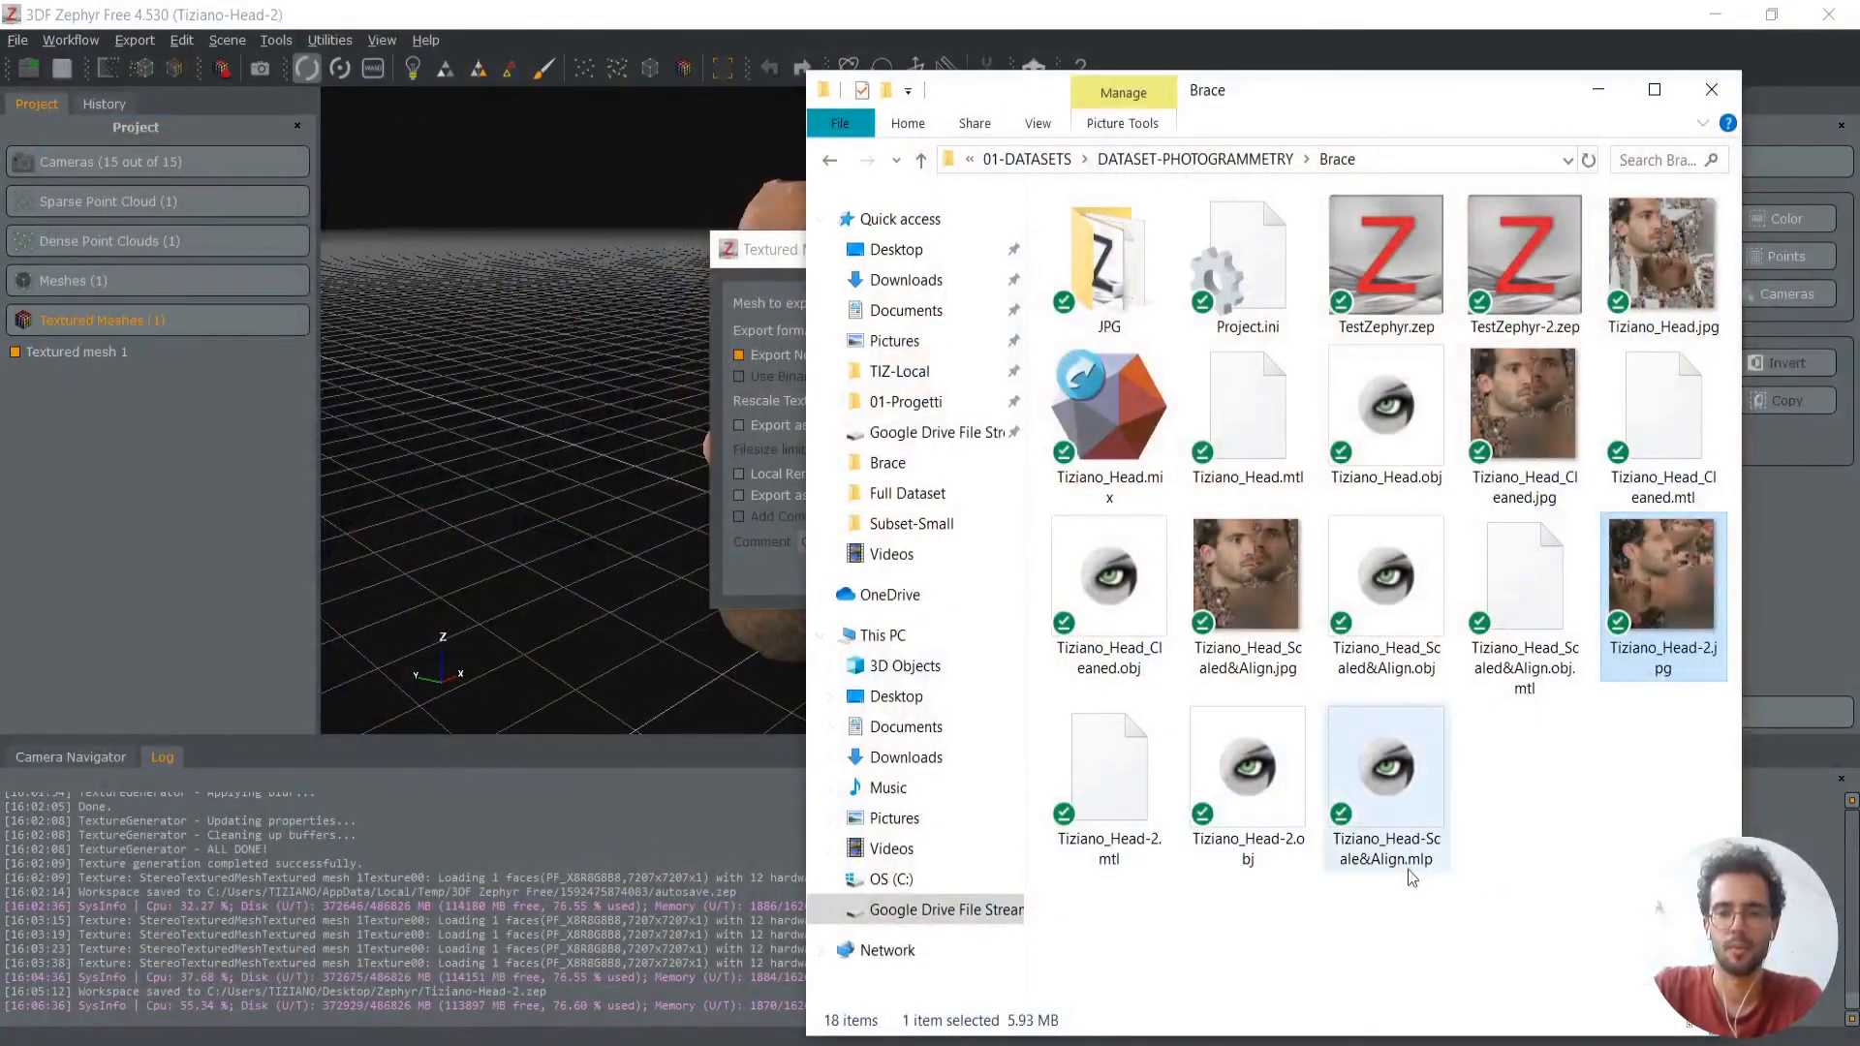